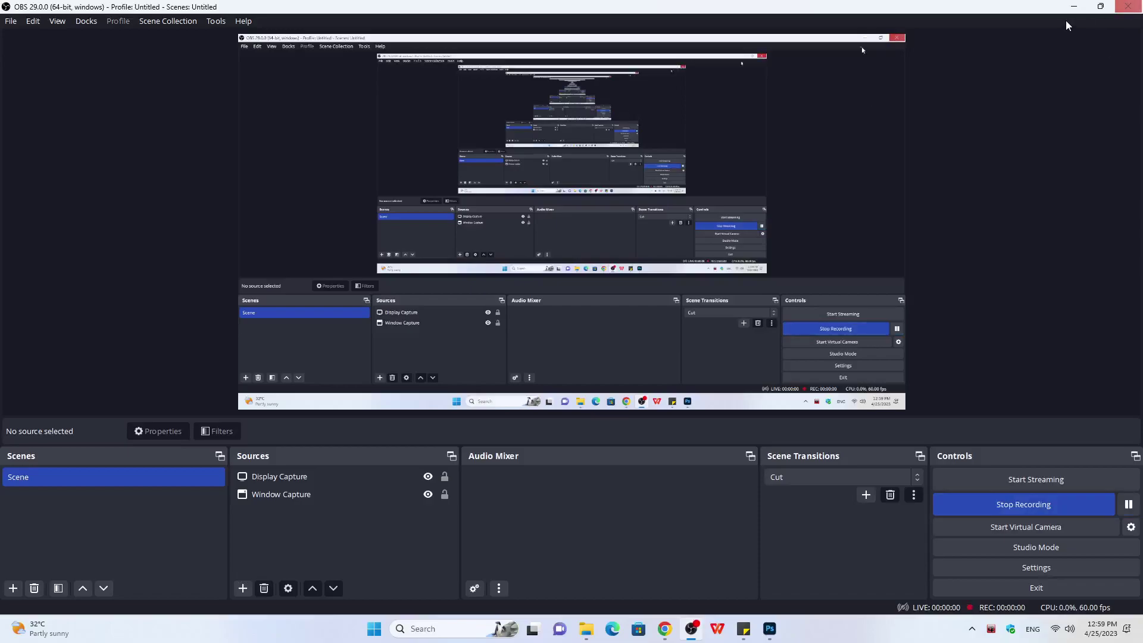
Step: Put away OBS and the typography folder so the girl's portrait shows in Photoshop
left_click(1074, 7)
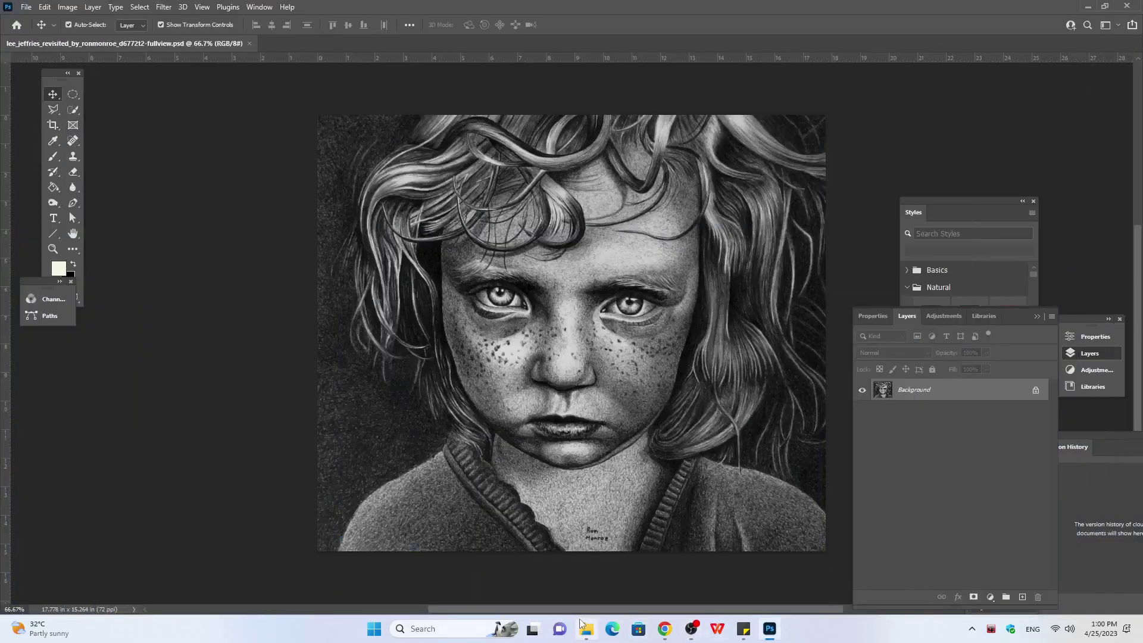
left_click(584, 595)
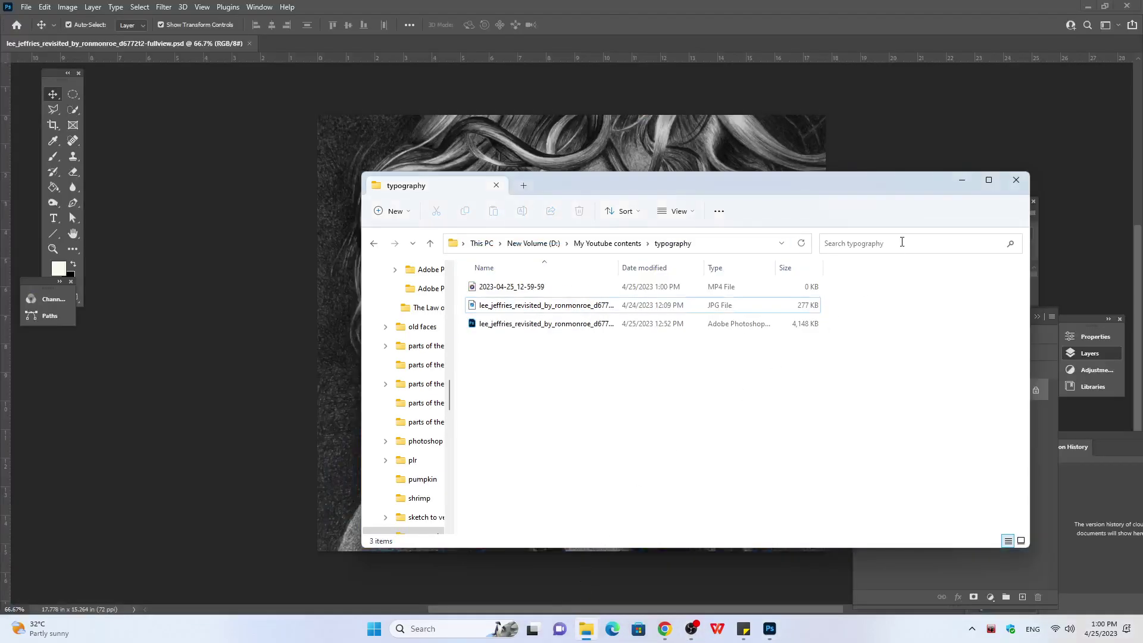
left_click(962, 178)
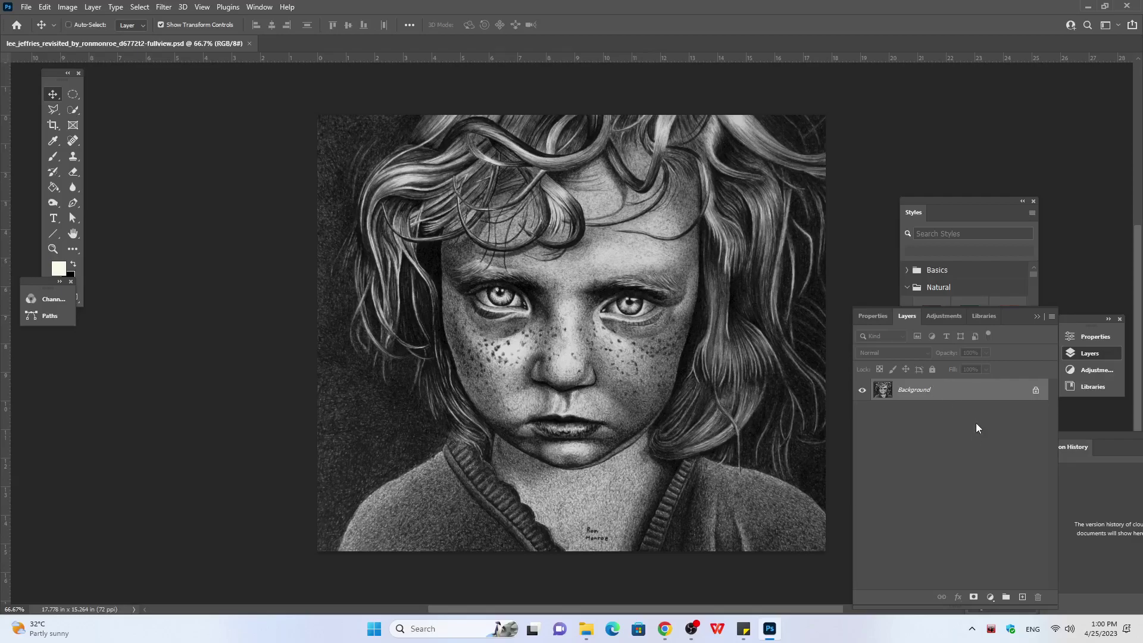
Step: Duplicate the portrait twice and hide Layer 1
key("ctrl+j")
key("ctrl+j")
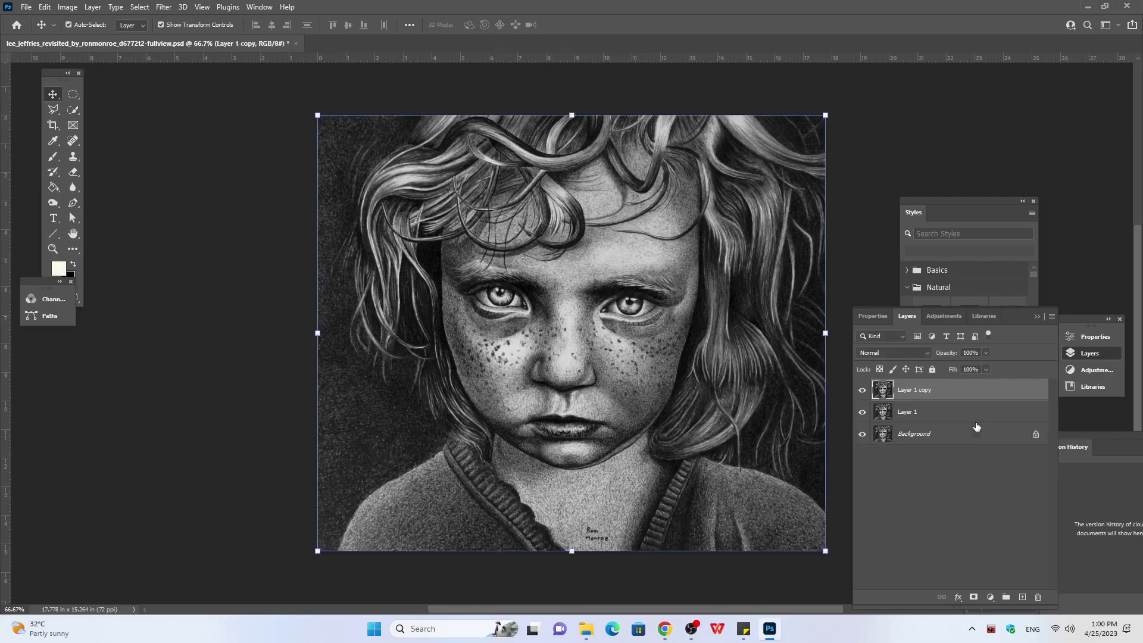
left_click(862, 411)
left_click(972, 416)
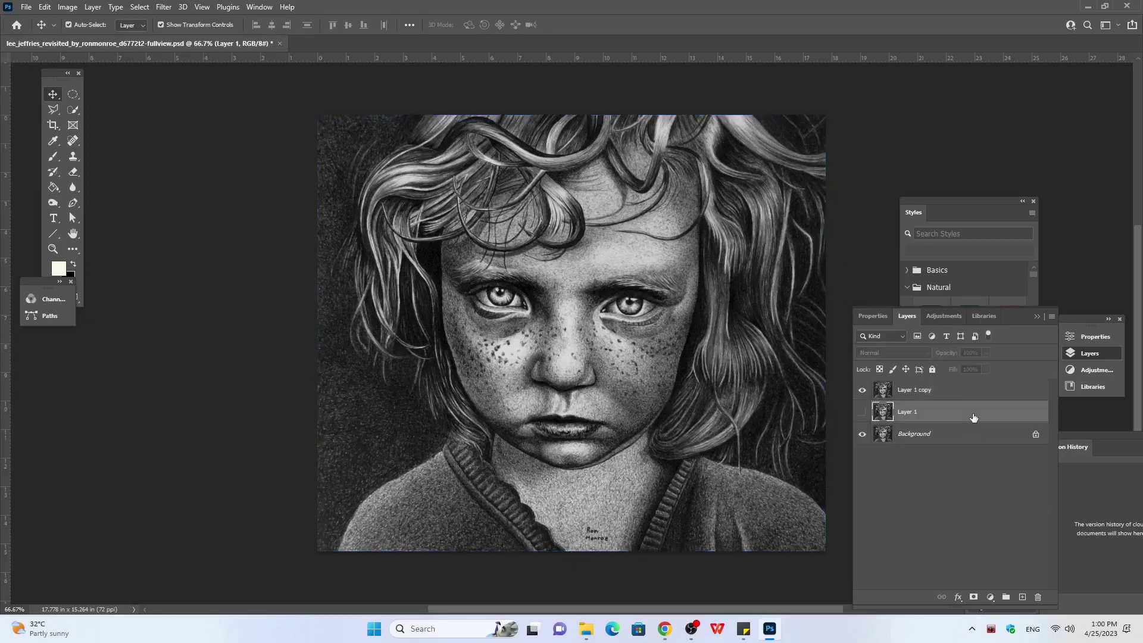
Step: Add a new layer above Layer 1 and fill it solid black
left_click(73, 264)
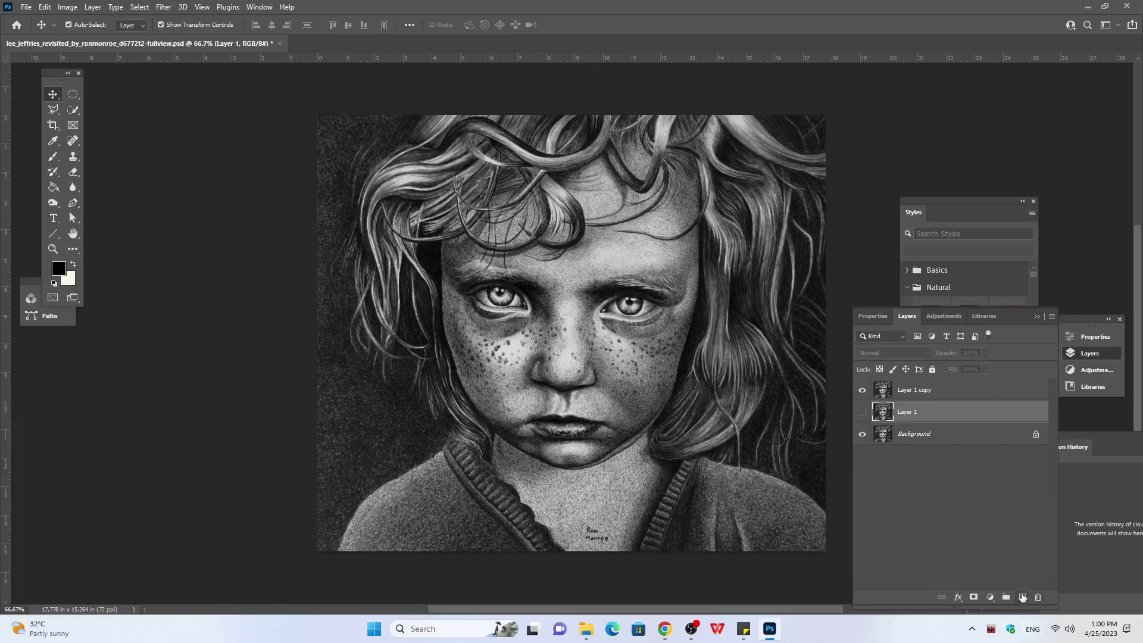
left_click(1020, 597)
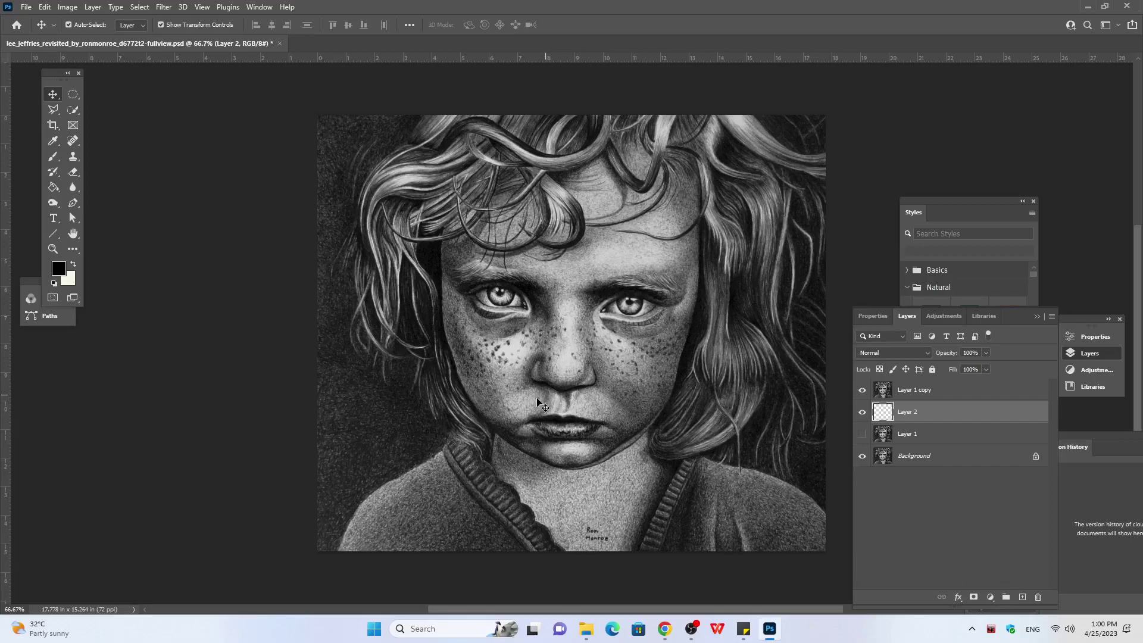
key("g")
left_click(589, 381)
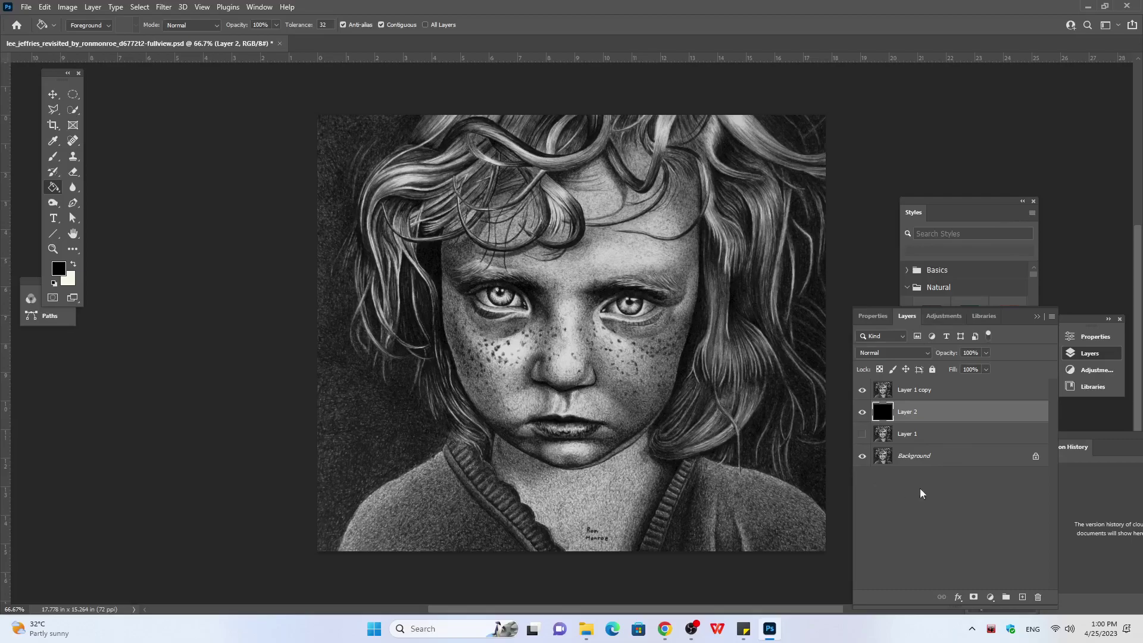
left_click(956, 390)
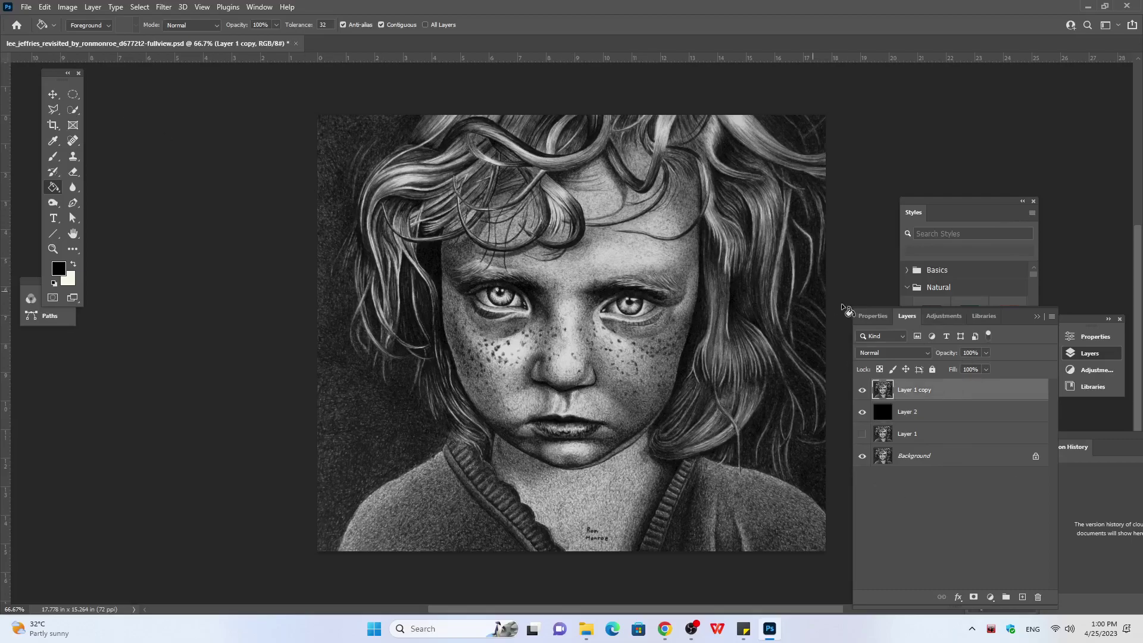
Step: Place the text 'Children' across the girl's face
left_click(77, 7)
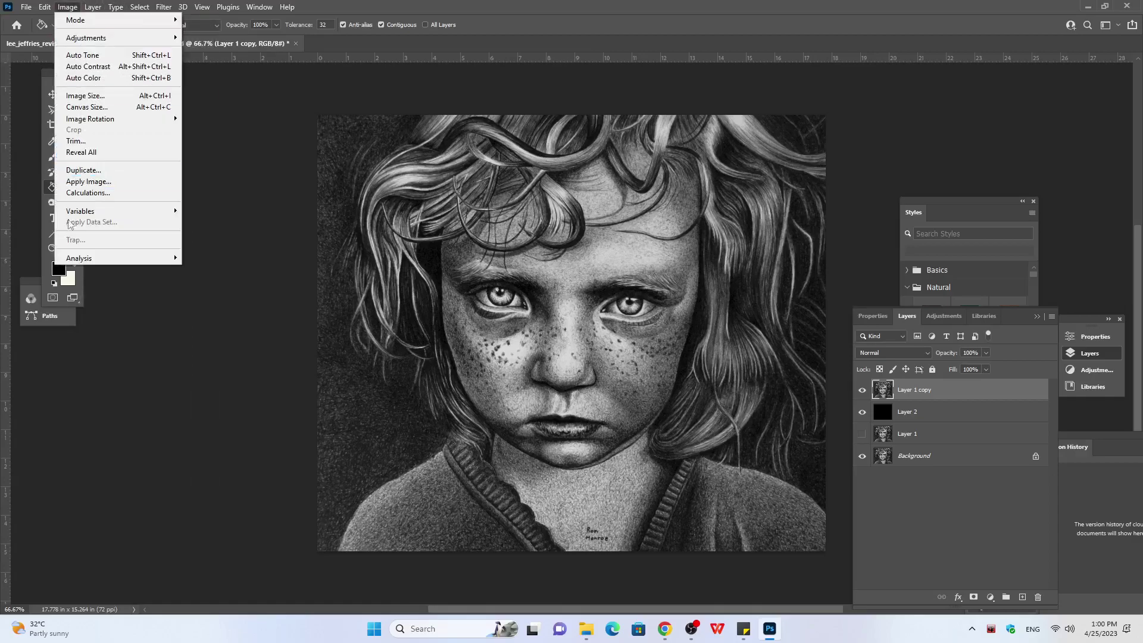
left_click(52, 220)
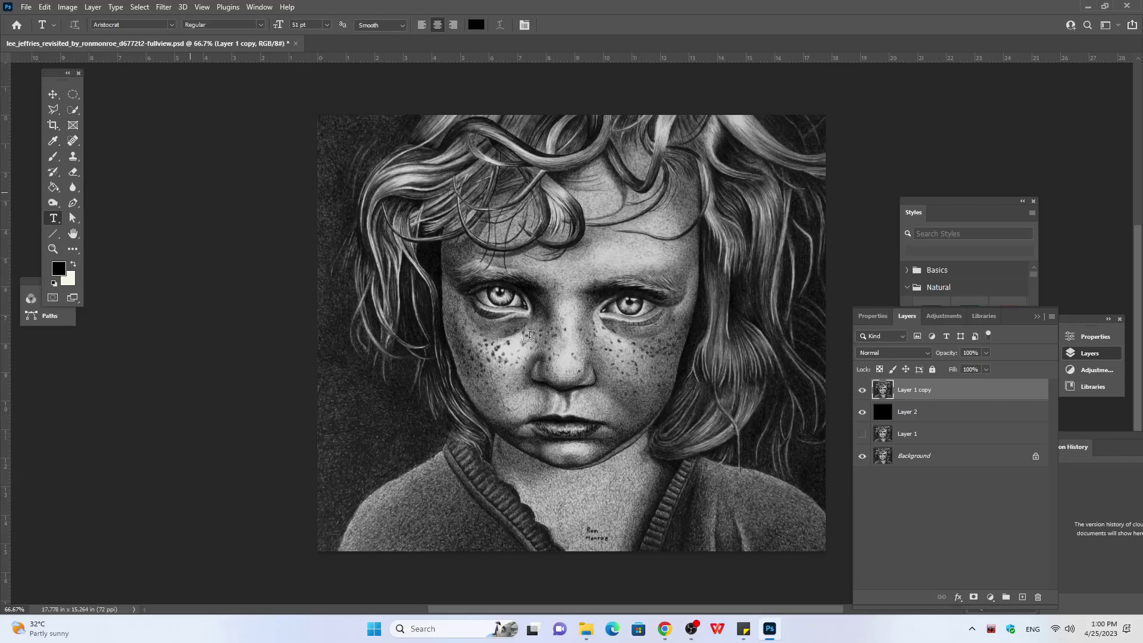
left_click(553, 335)
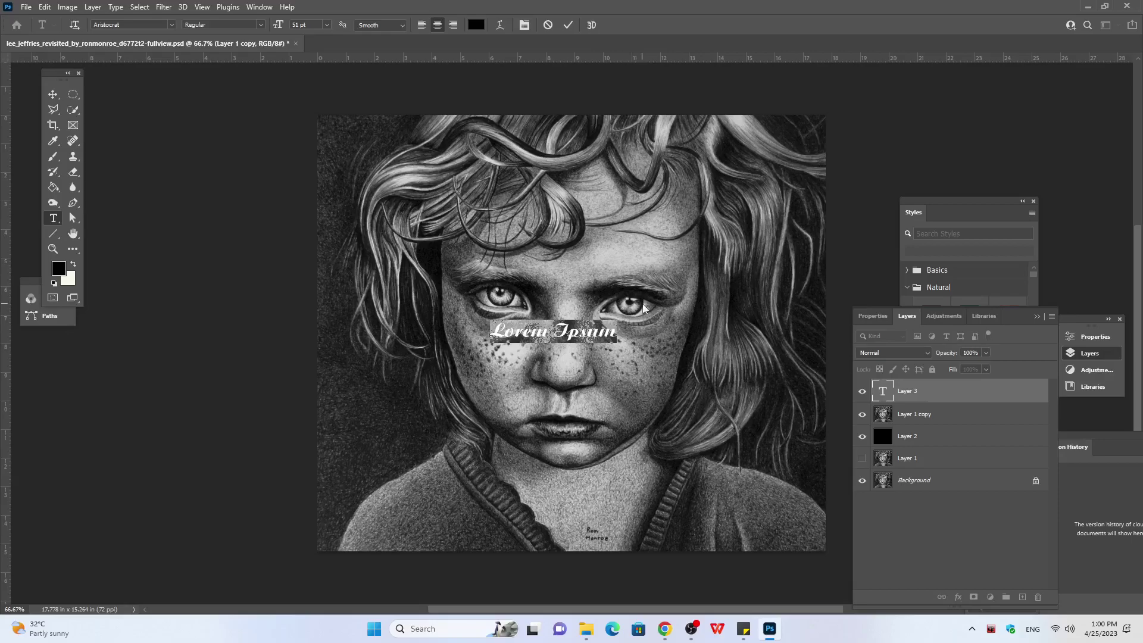
type("Chi")
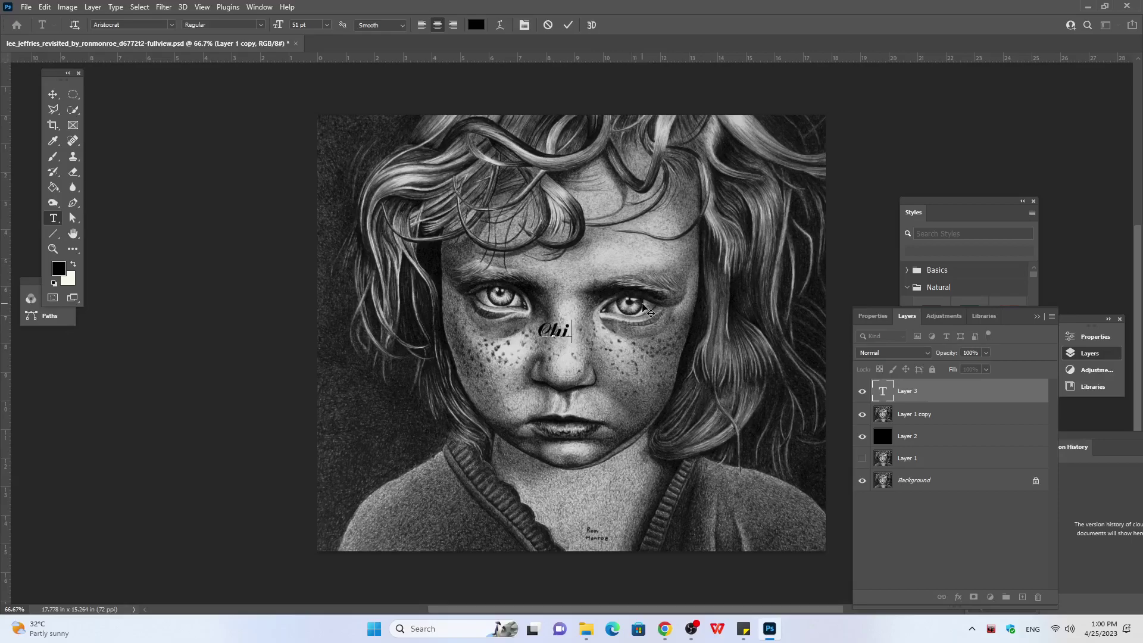
type("ldren")
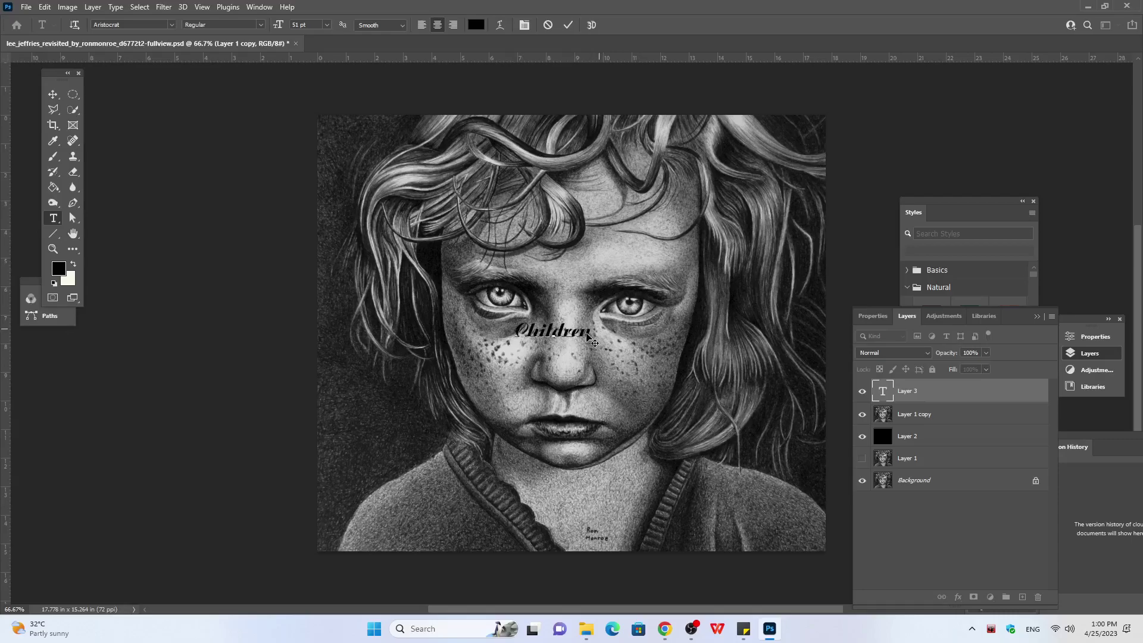
Step: Enlarge the Children text to 86 pt and commit it
left_click_drag(590, 331, 466, 300)
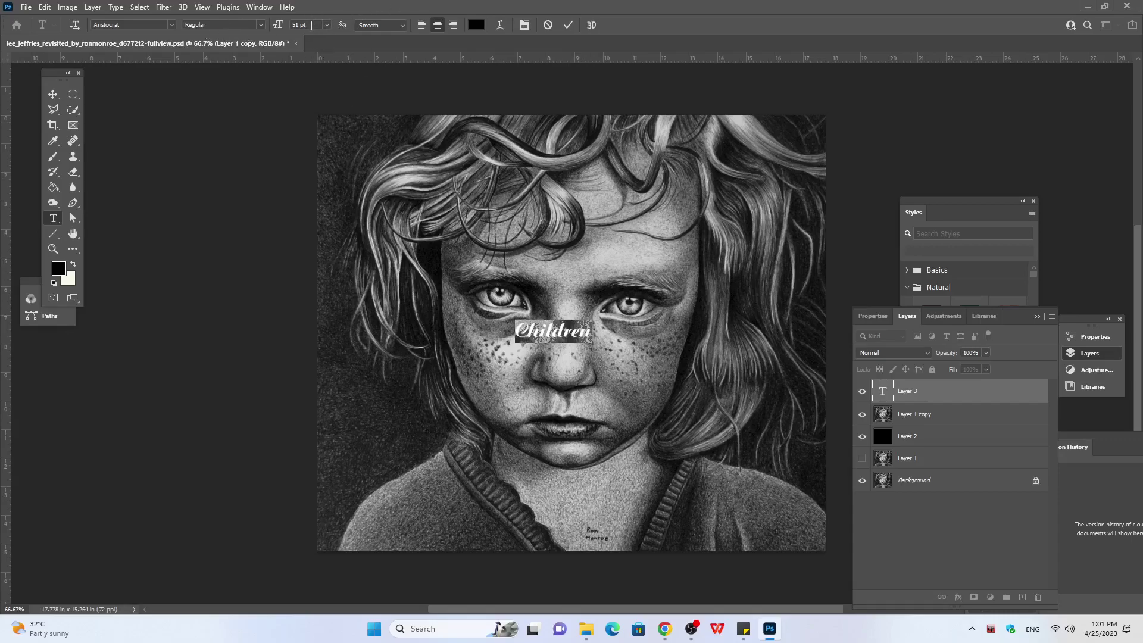
scroll(310, 26, "up", 6)
scroll(306, 27, "up", 6)
scroll(304, 26, "up", 6)
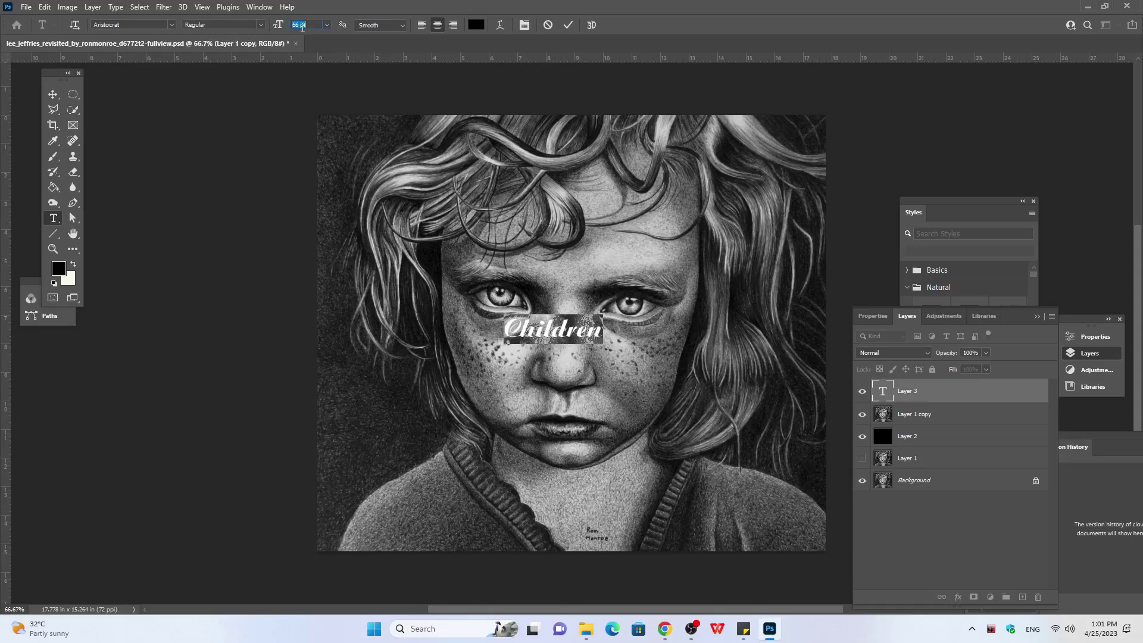
scroll(303, 28, "up", 4)
scroll(302, 27, "up", 5)
scroll(302, 27, "up", 4)
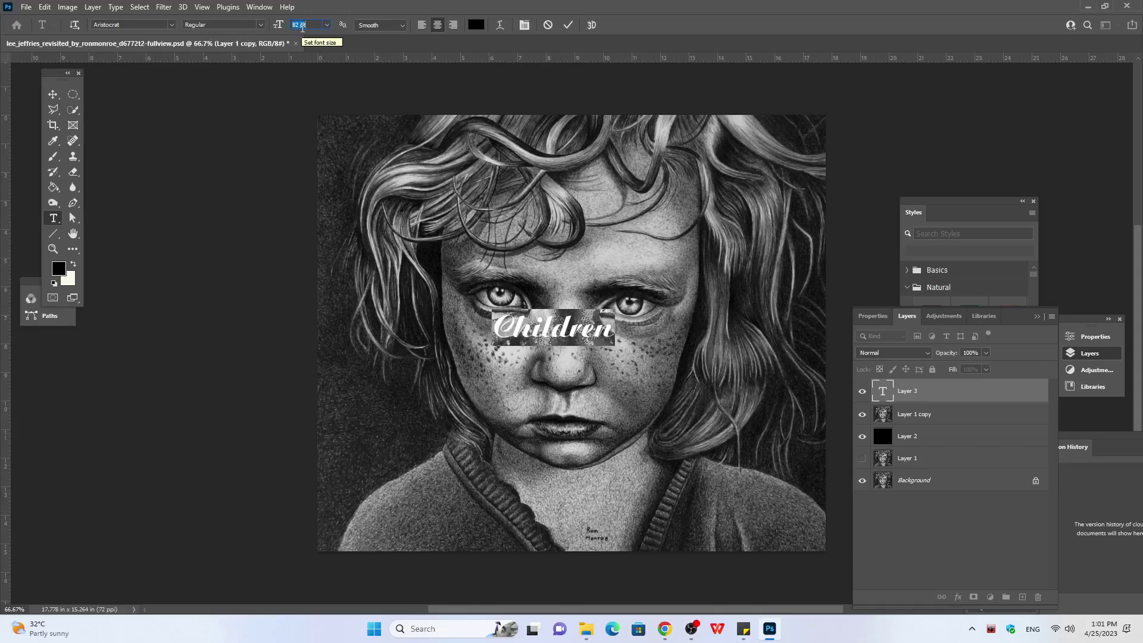
scroll(303, 27, "up", 4)
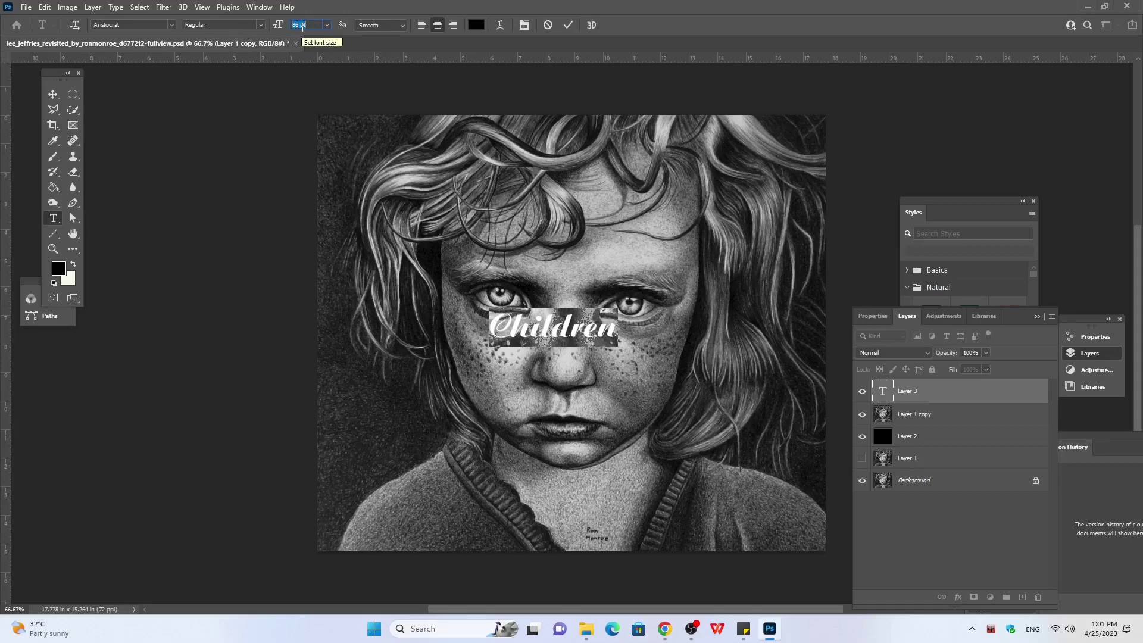
left_click(53, 95)
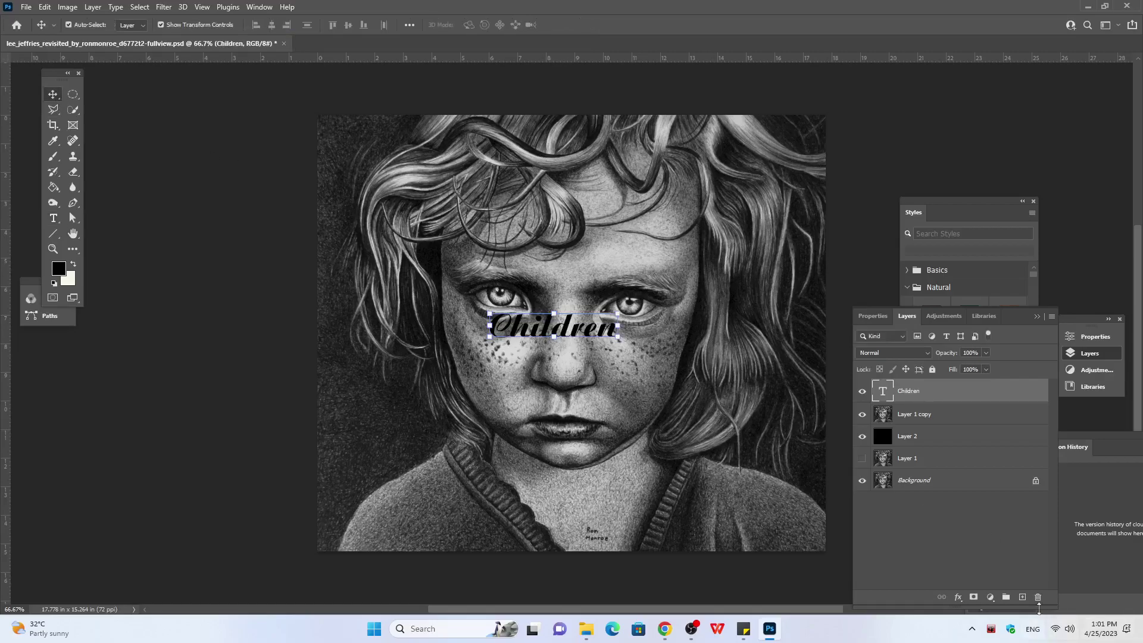
Step: Add Bevel & Emboss to the Children text, trying Outer and Inner Bevel styles
left_click(958, 597)
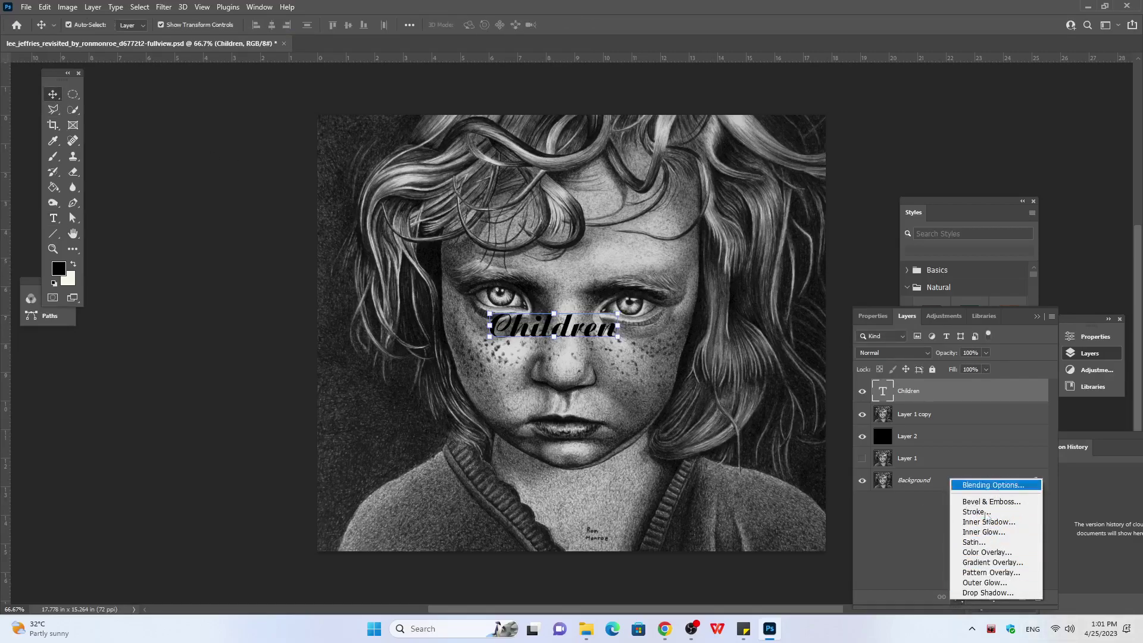
left_click(997, 501)
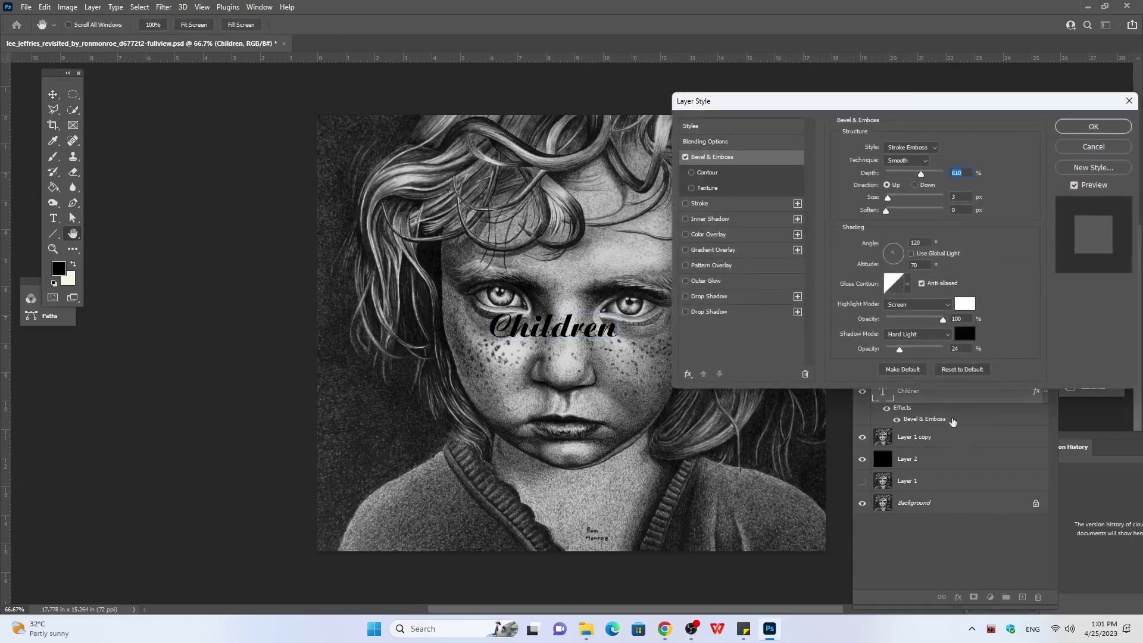
left_click(903, 198)
left_click(904, 153)
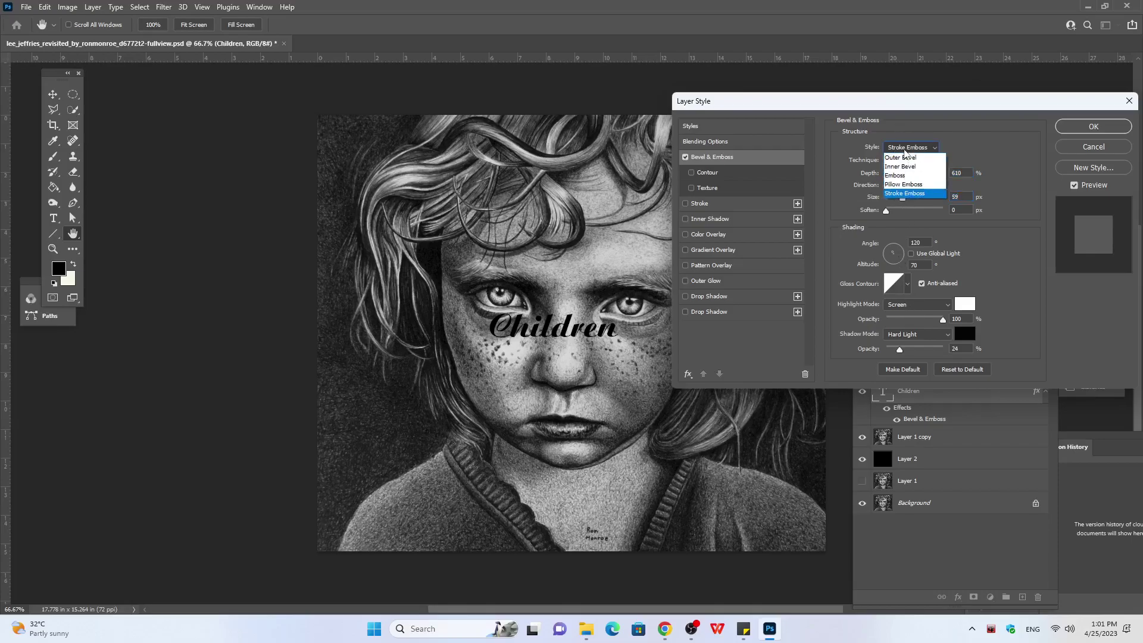
left_click(908, 155)
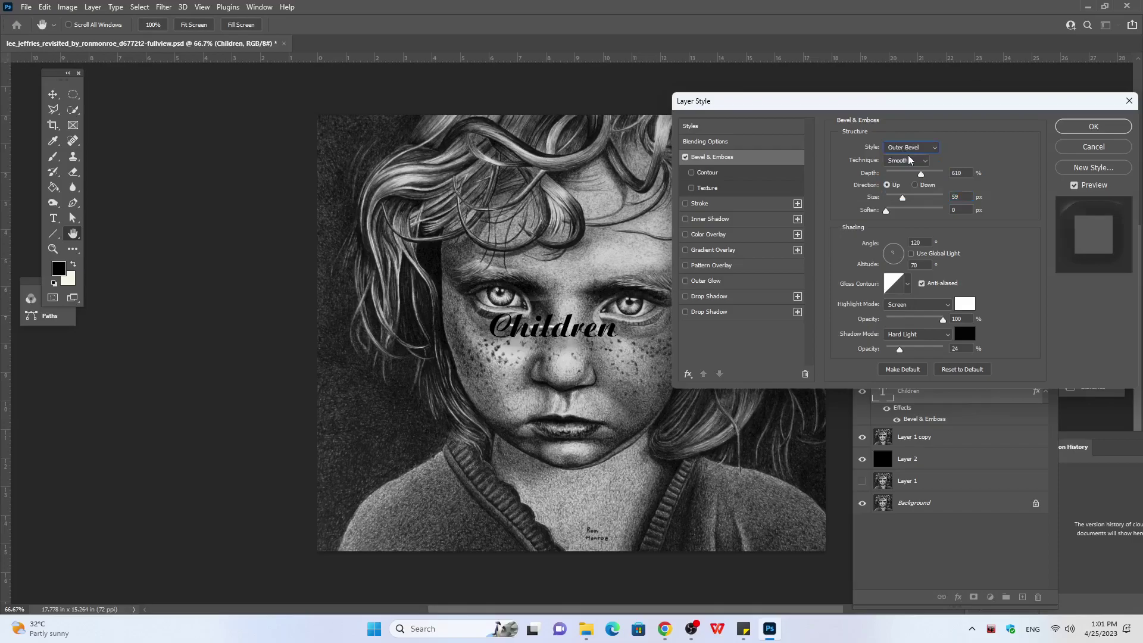
left_click(896, 147)
left_click(902, 167)
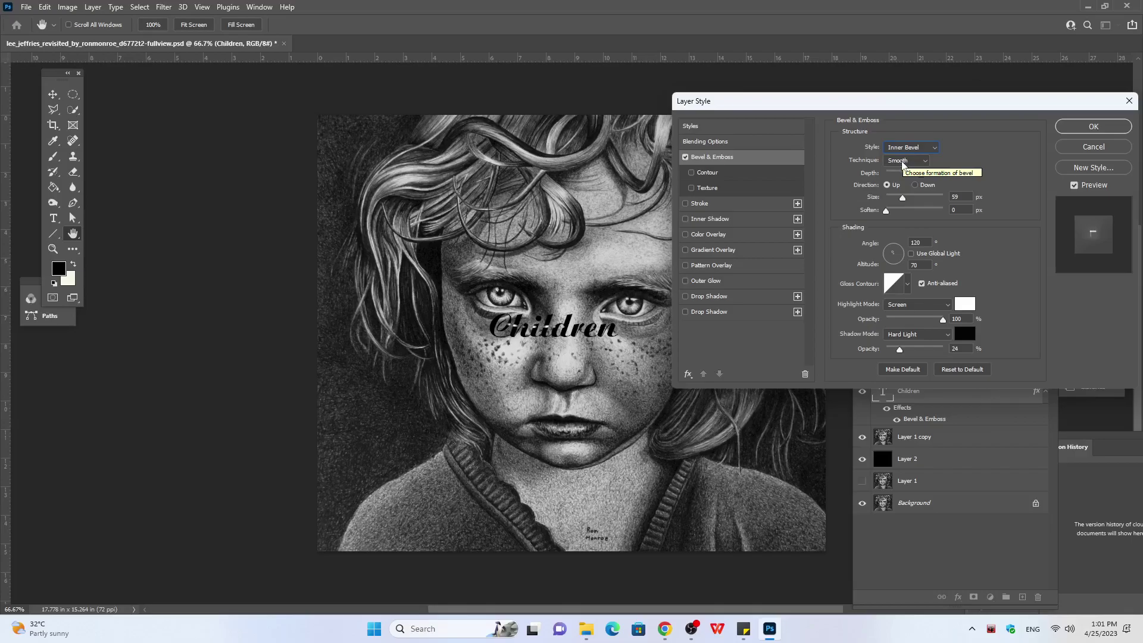
Step: Set the bevel technique to Chisel Hard and style to Pillow Emboss, then apply
left_click(902, 164)
left_click(904, 177)
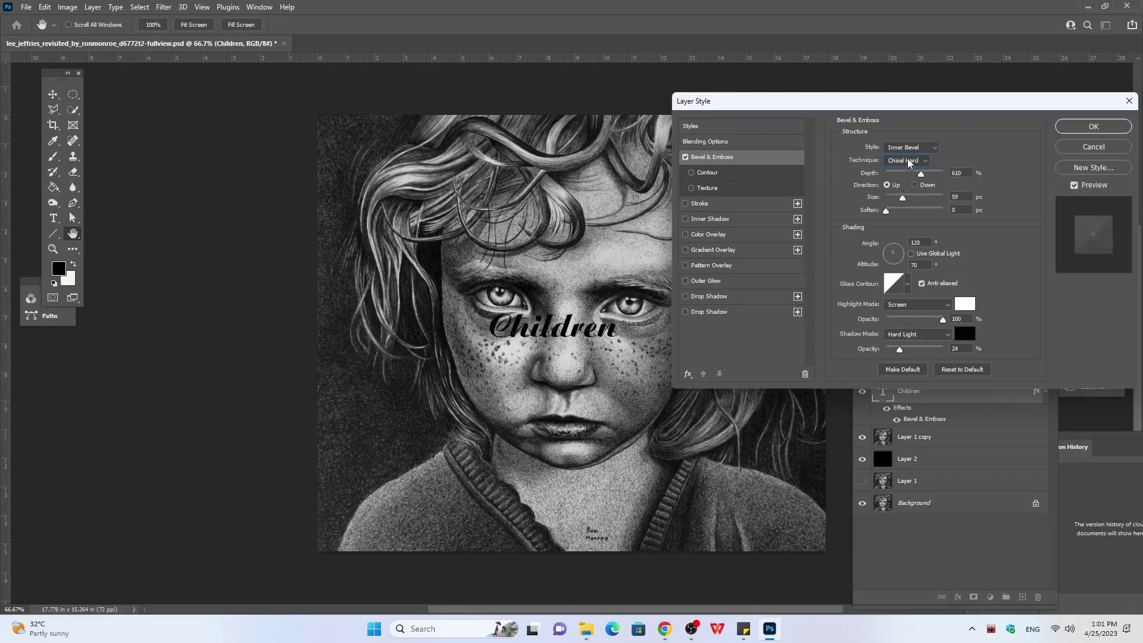
left_click(909, 151)
left_click(908, 188)
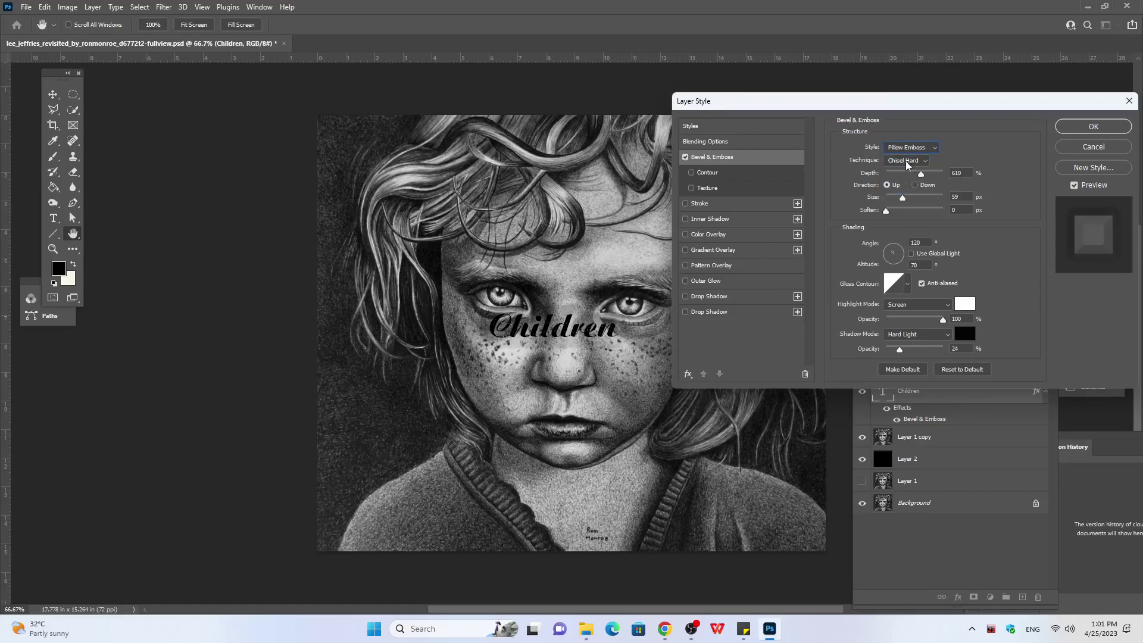
left_click(909, 161)
left_click(1074, 127)
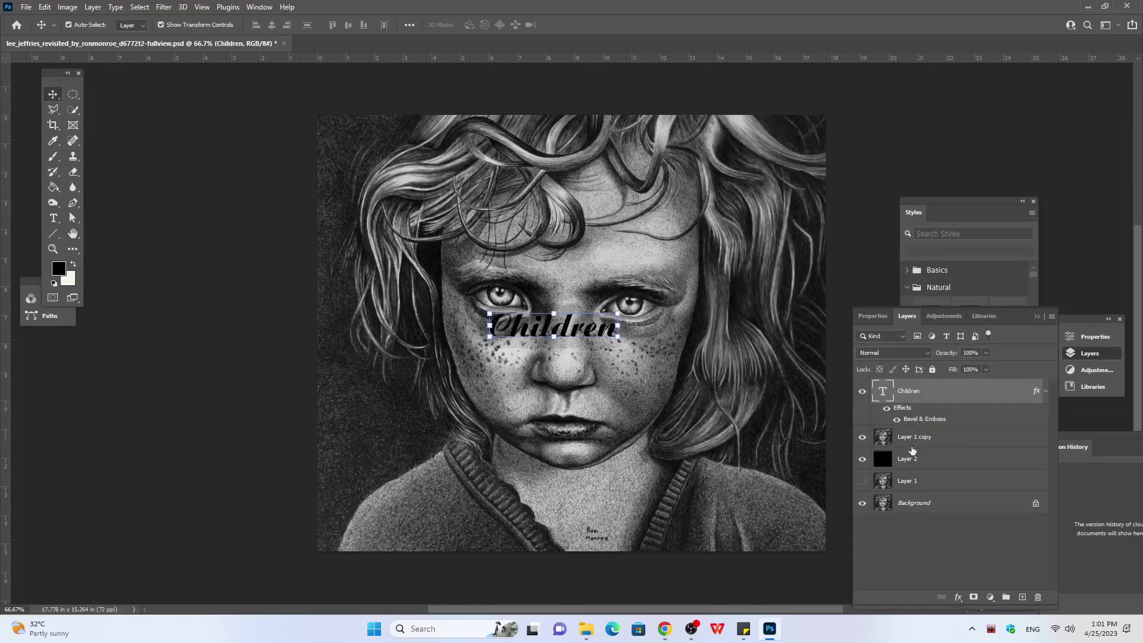
Step: Move Layer 1 copy above the Children text and clip it to the text
left_click_drag(920, 440, 920, 398)
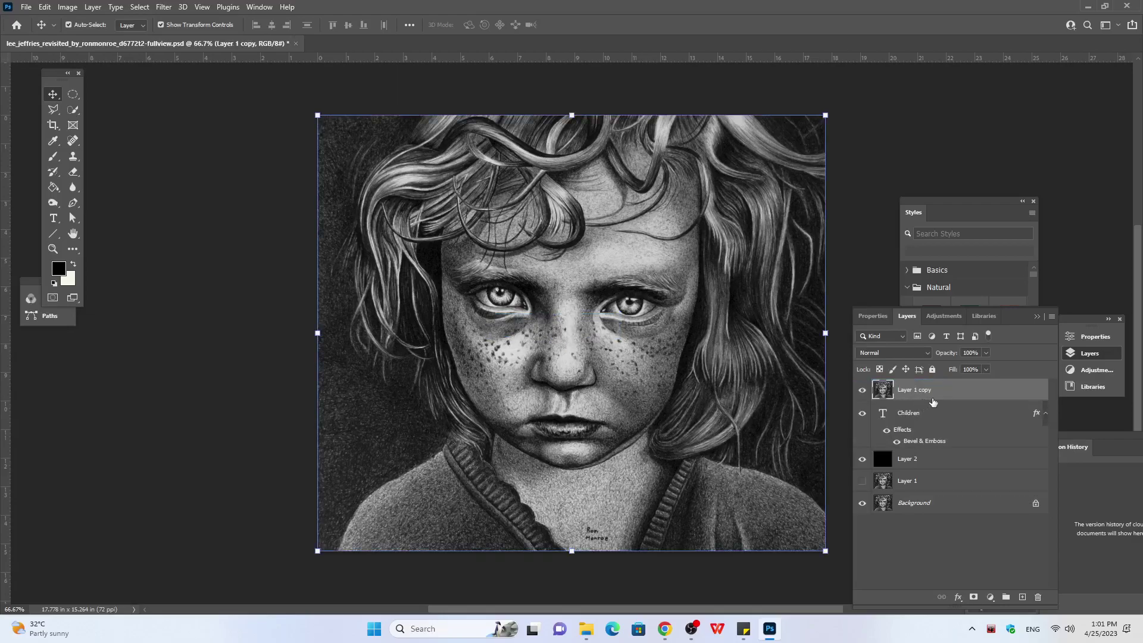
right_click(934, 403)
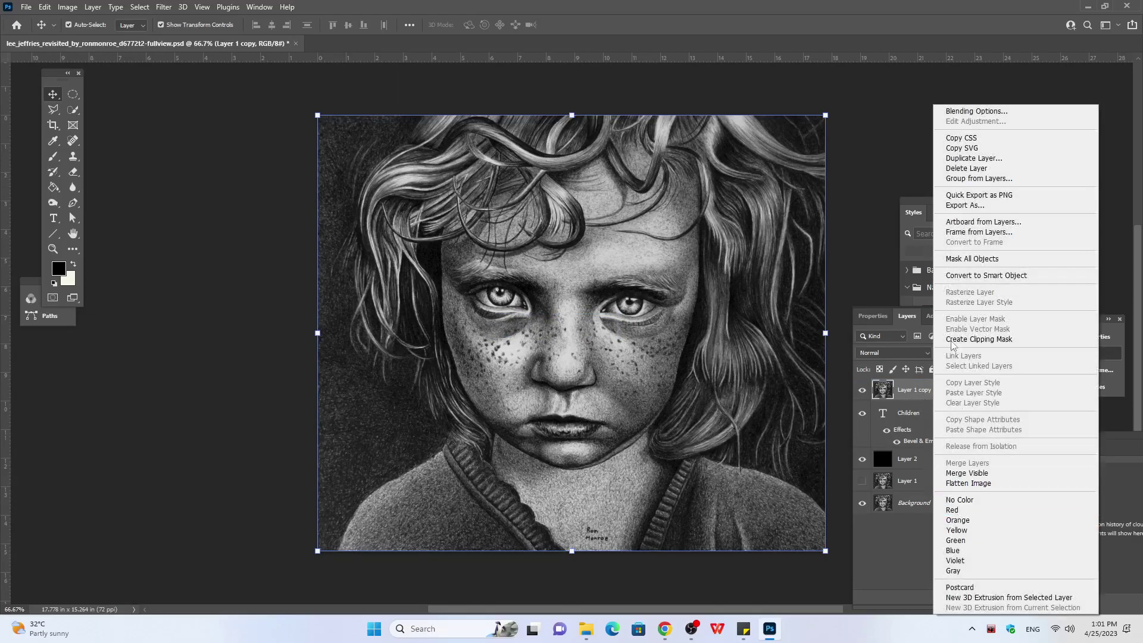
left_click(978, 340)
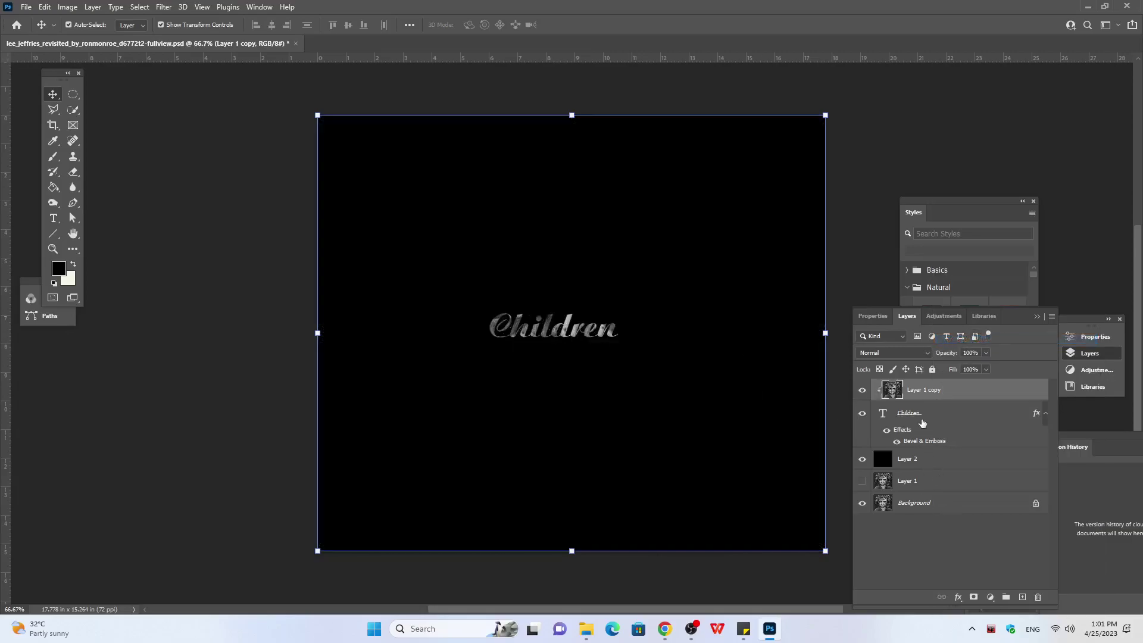
left_click(927, 420)
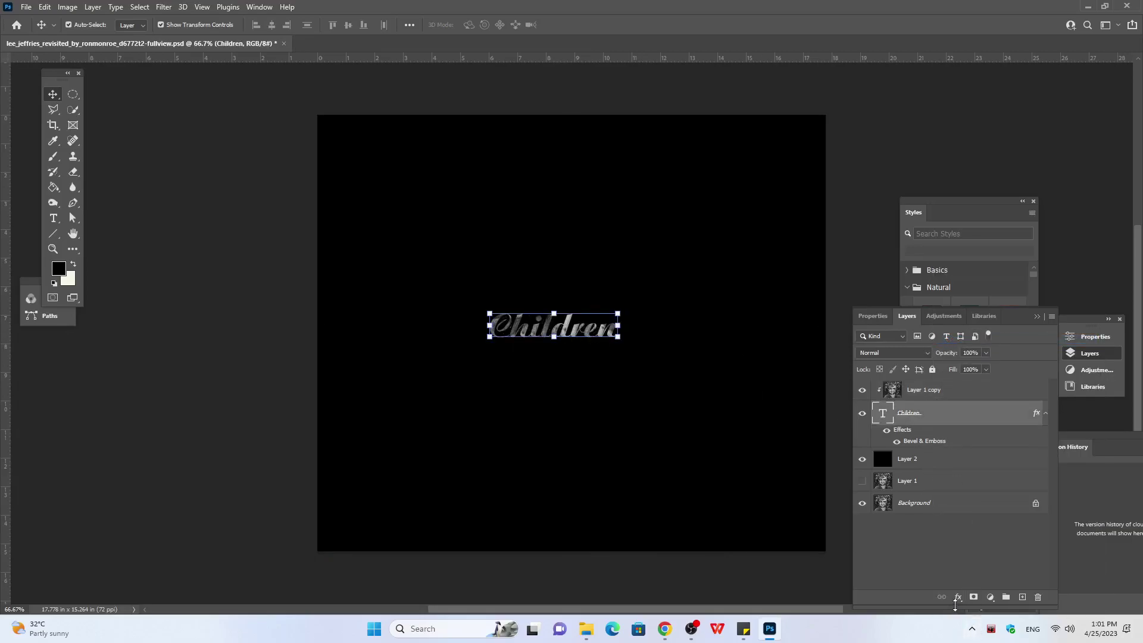
Step: Add a drop shadow to the Children text with its spread reduced to 0%
left_click(958, 597)
left_click(985, 591)
left_click(960, 149)
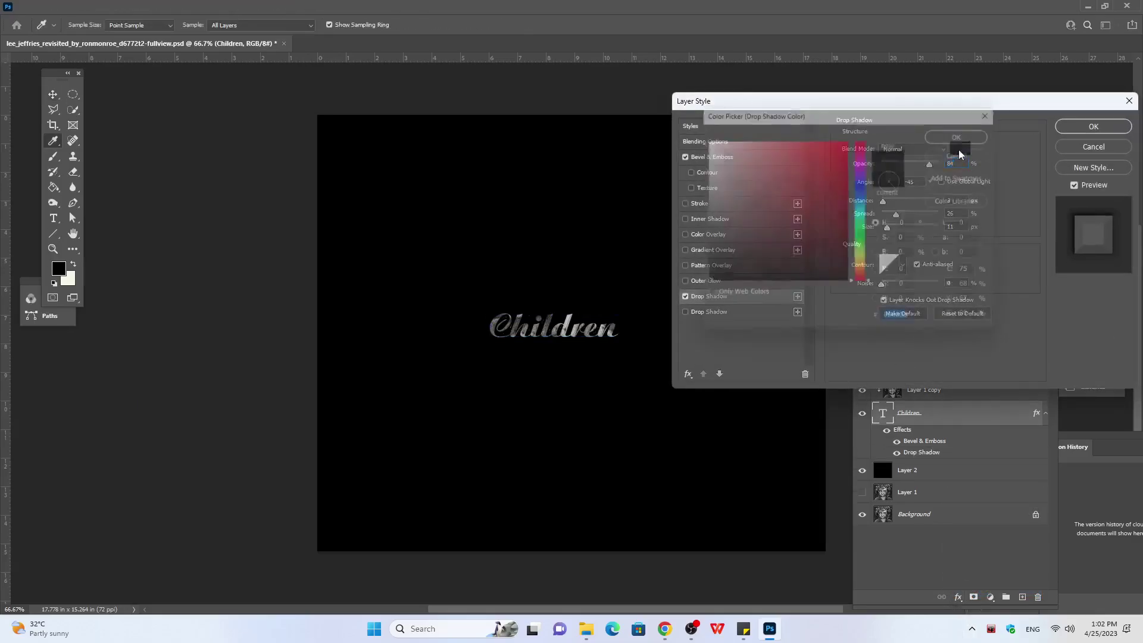
left_click(700, 160)
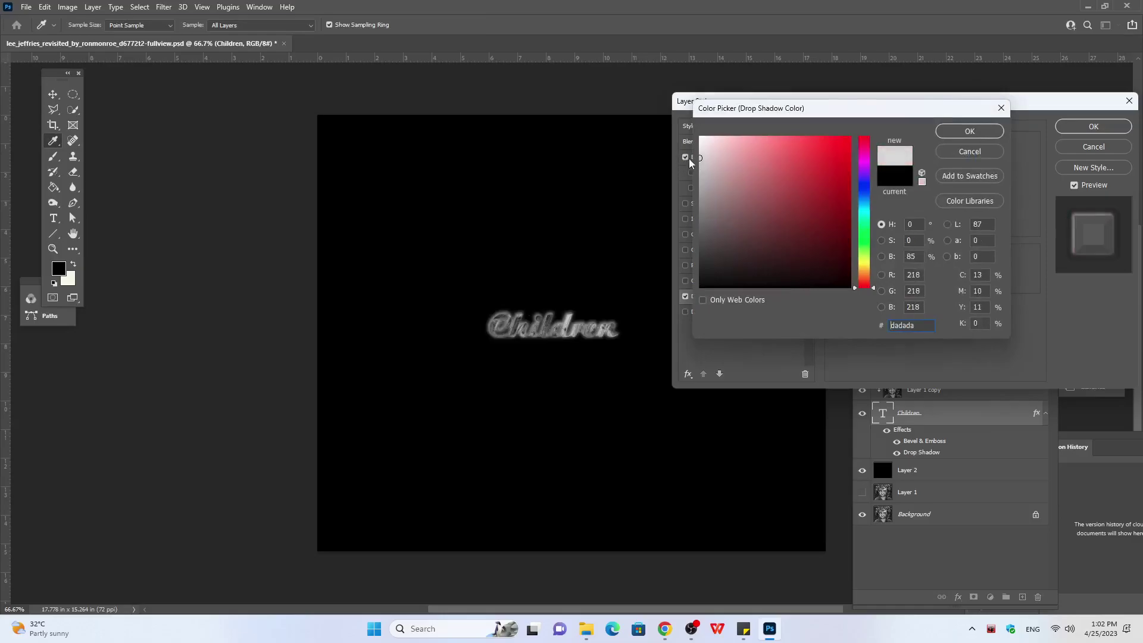
left_click(699, 236)
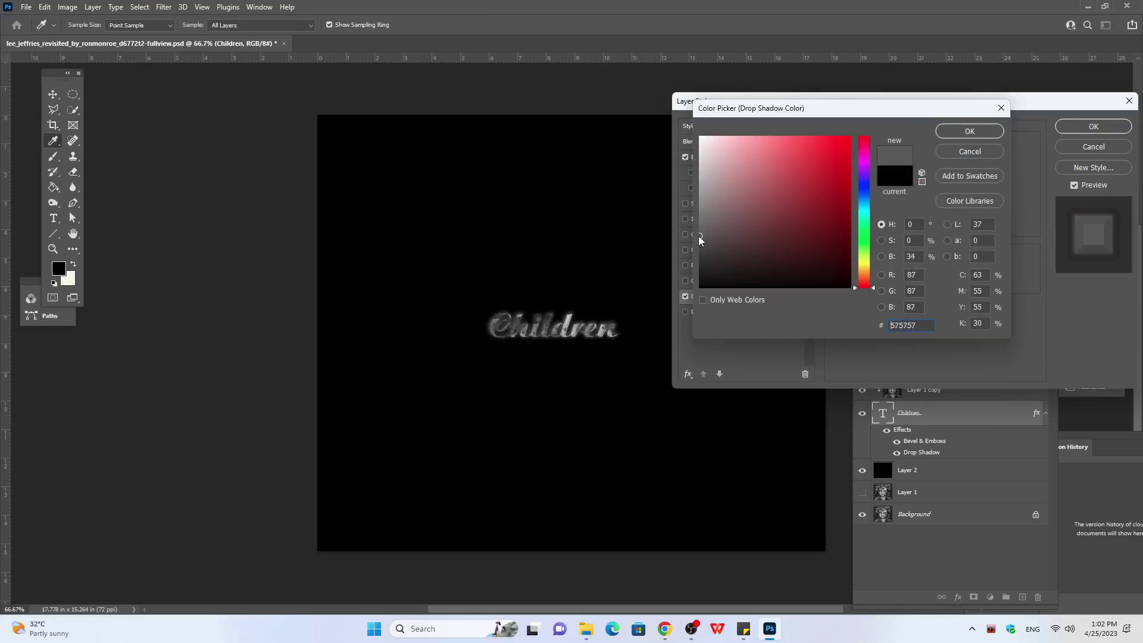
left_click(986, 133)
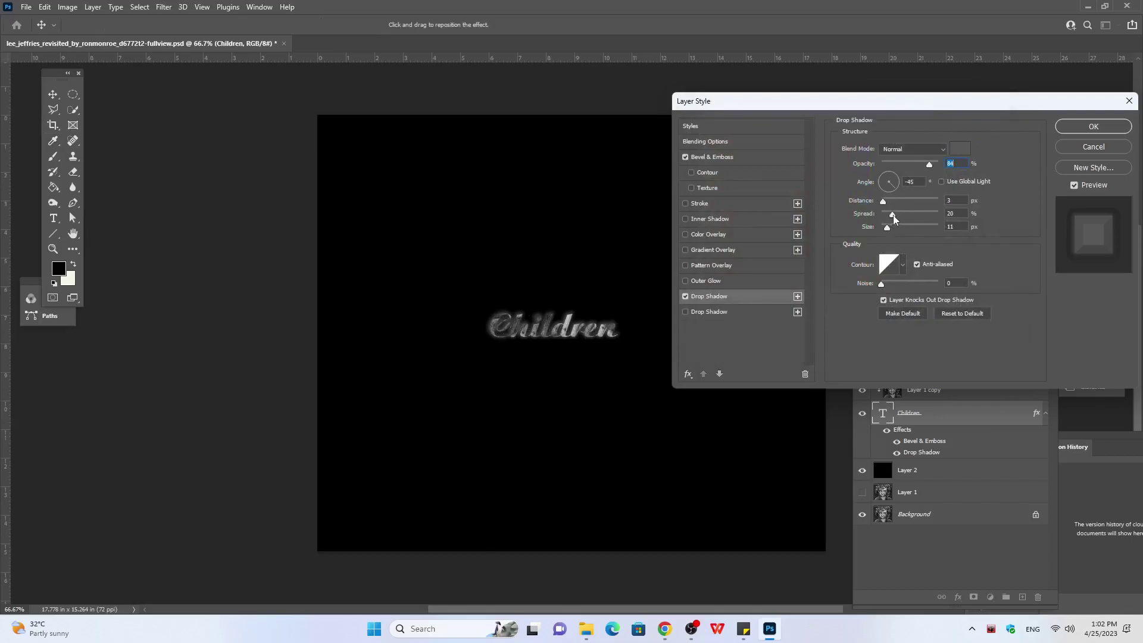
mouse_move(892, 216)
left_mouse_down()
mouse_move(880, 220)
mouse_move(900, 238)
left_mouse_up()
Step: Change the drop shadow colour to black (000000) and apply the style
left_click(964, 152)
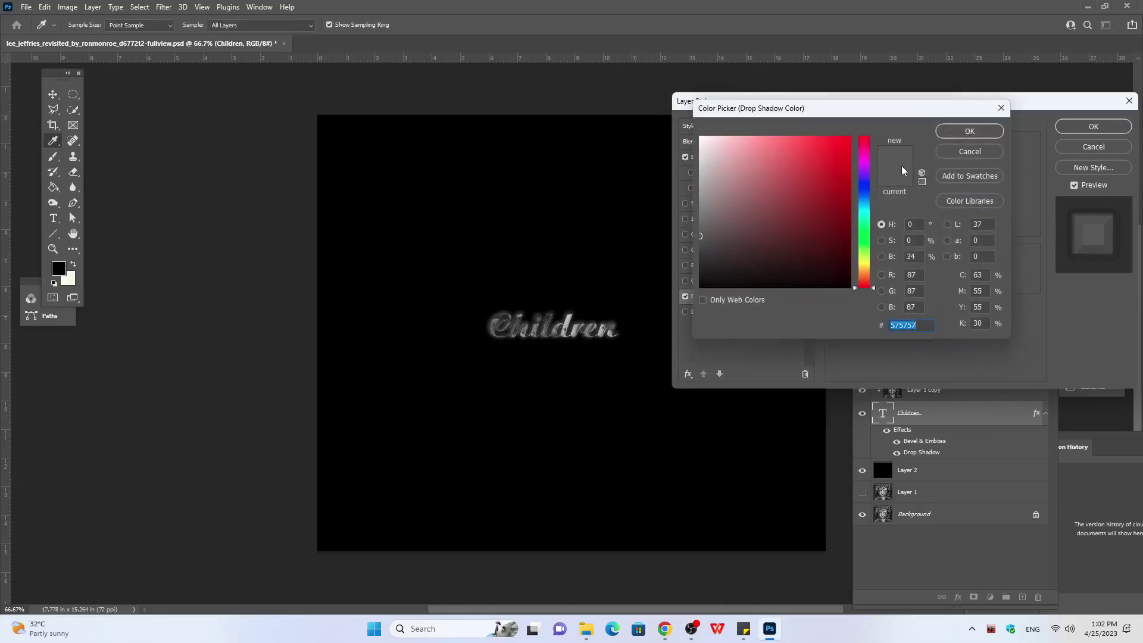
left_click(574, 348)
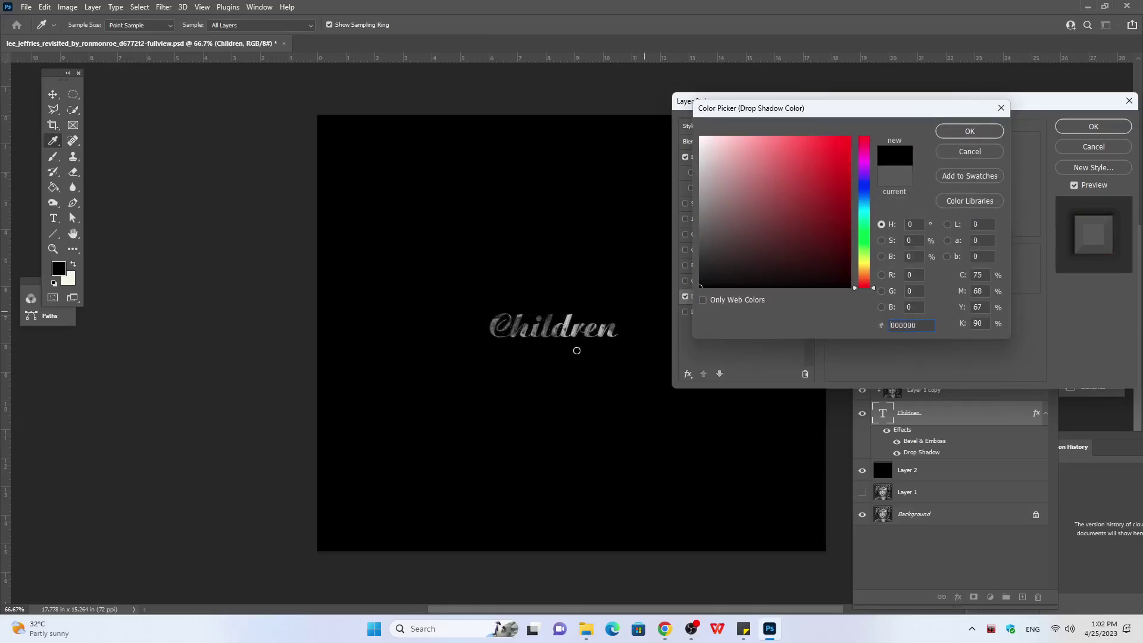
left_click(969, 131)
left_click(1092, 126)
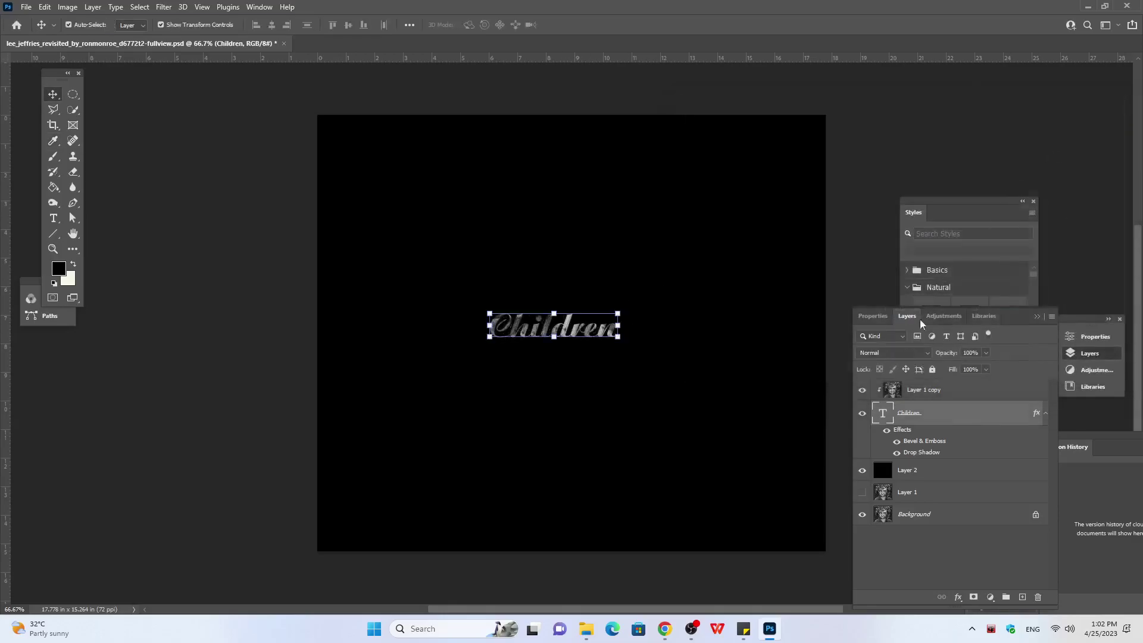
Step: Duplicate the Layer 1 copy and Children text layers together
left_click(929, 395)
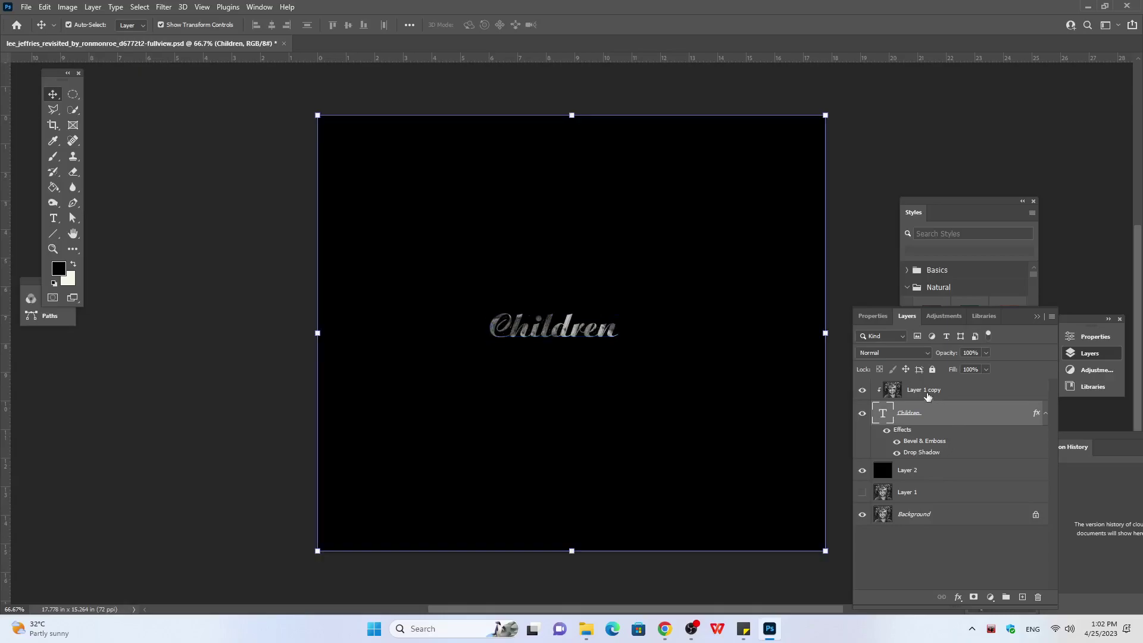
left_click(908, 416, "ctrl")
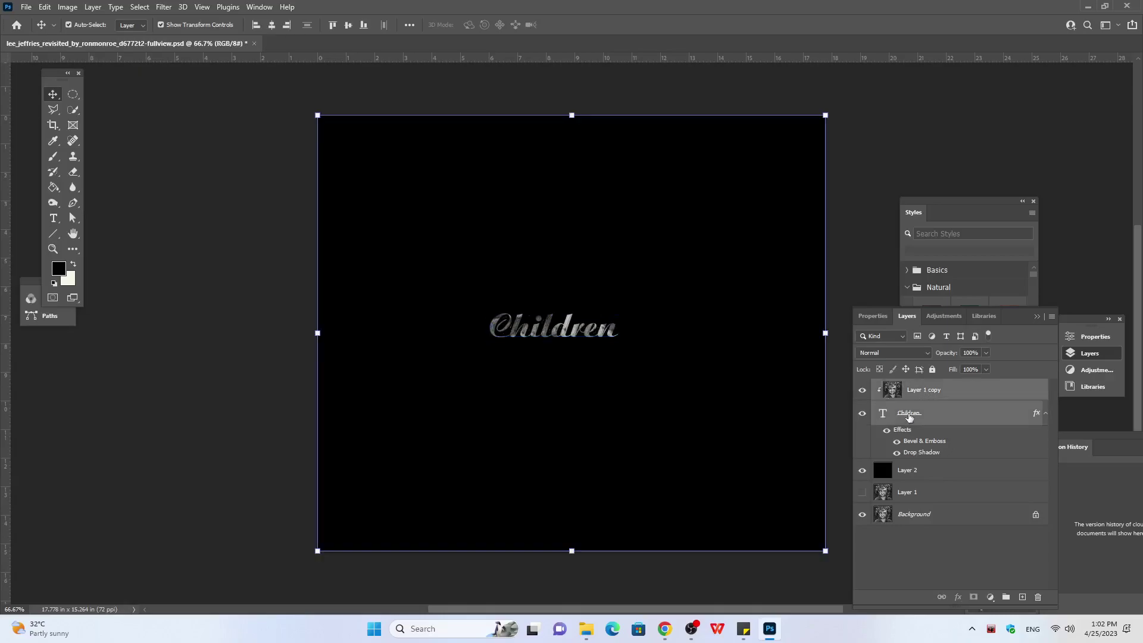
key("ctrl+j")
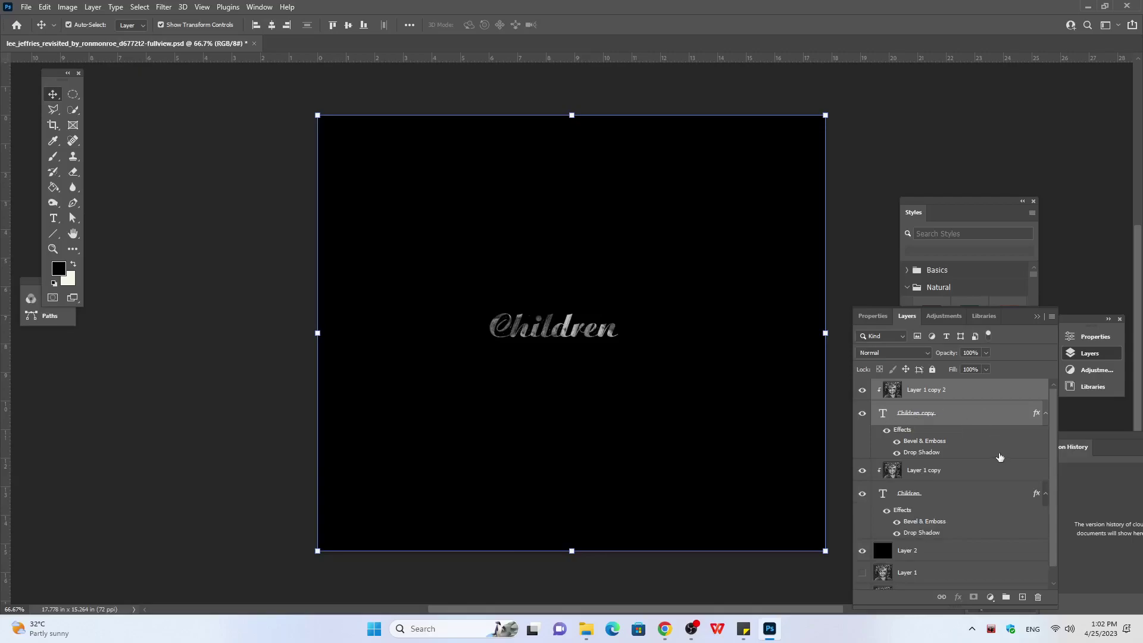
Step: Enlarge Children copy, rotate it 90° vertical, and move it left across the original
left_click(999, 456)
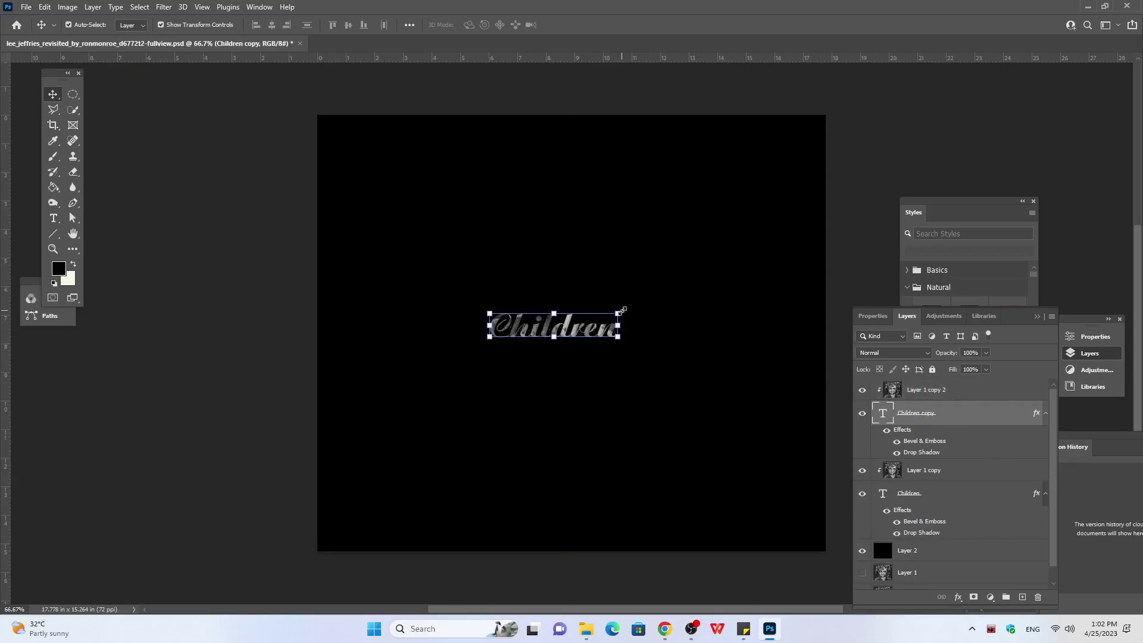
mouse_move(618, 313)
left_mouse_down()
mouse_move(663, 391)
mouse_move(712, 345)
left_mouse_up()
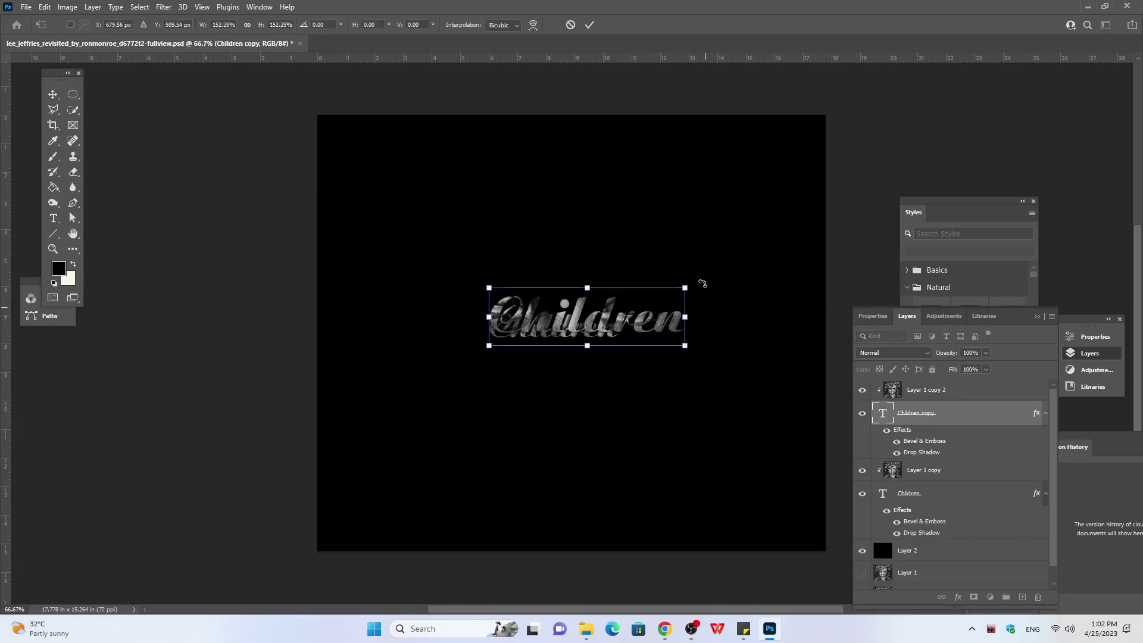
left_click_drag(696, 266, 663, 466)
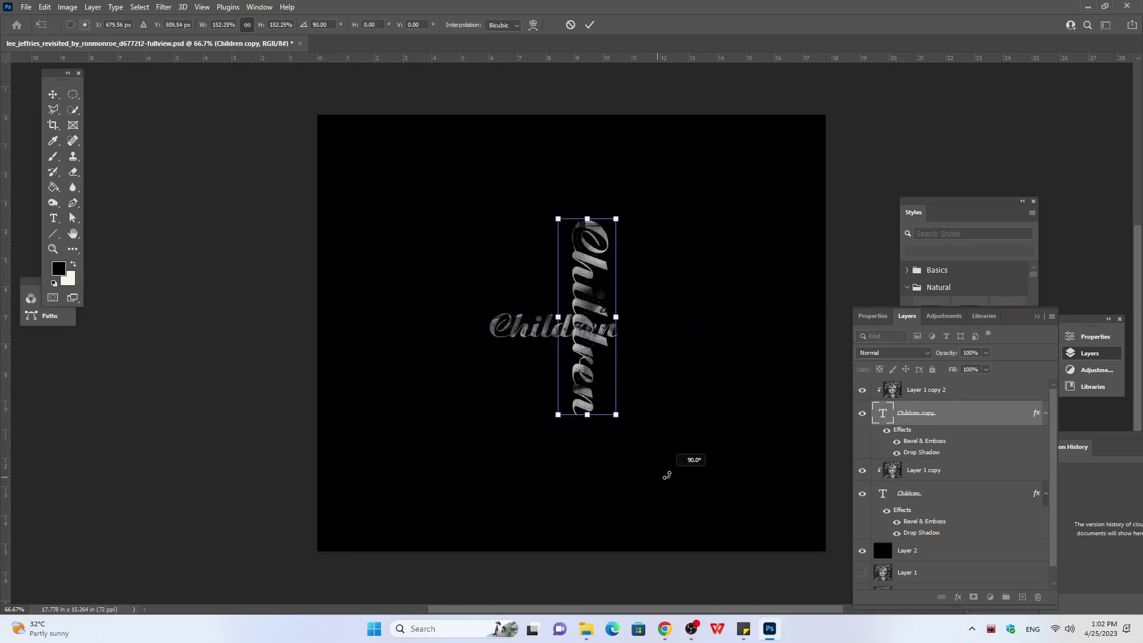
mouse_move(598, 326)
left_mouse_down()
mouse_move(500, 342)
mouse_move(511, 342)
left_mouse_up()
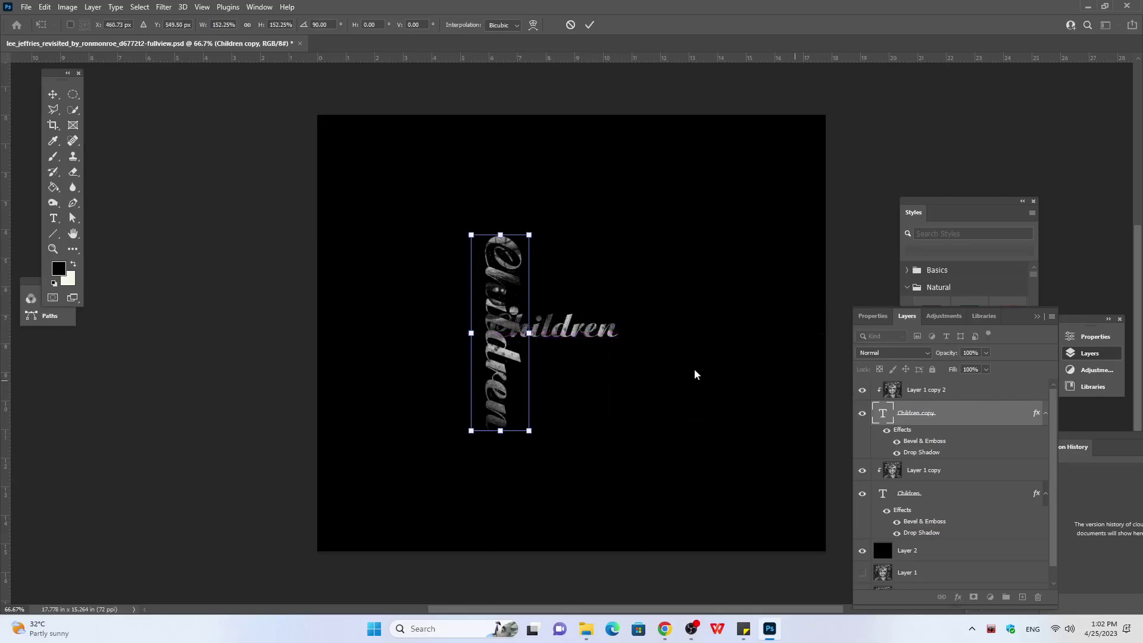
left_click(937, 390)
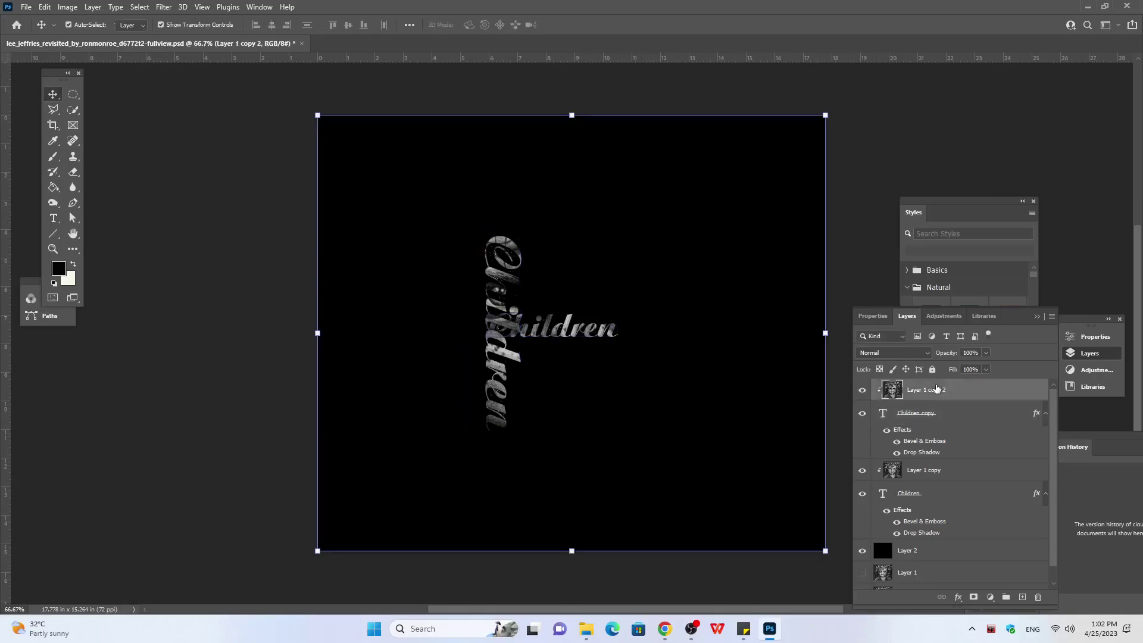
left_click(928, 415, "shift")
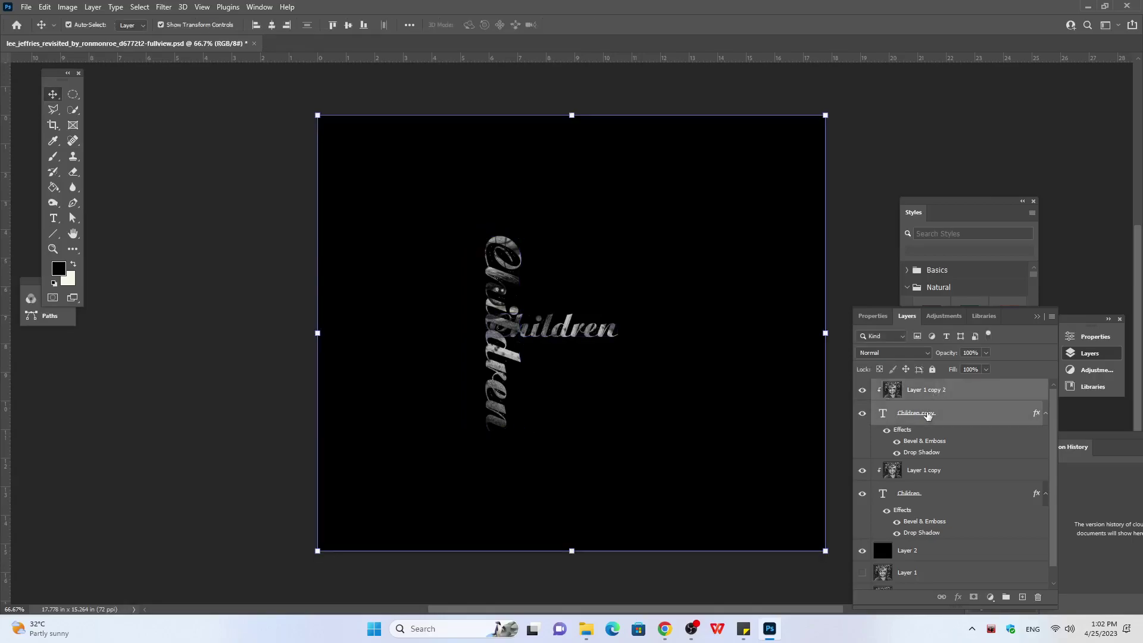
Step: Duplicate the pair and turn Children copy 2 horizontal, just below and right of the original
key("ctrl+j")
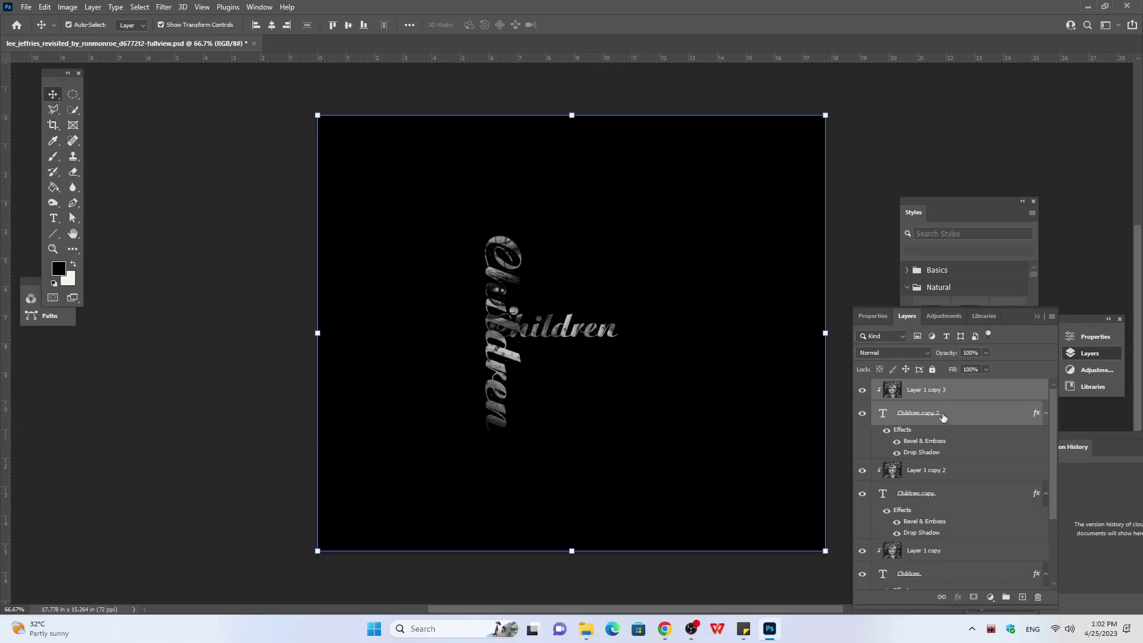
left_click(936, 418)
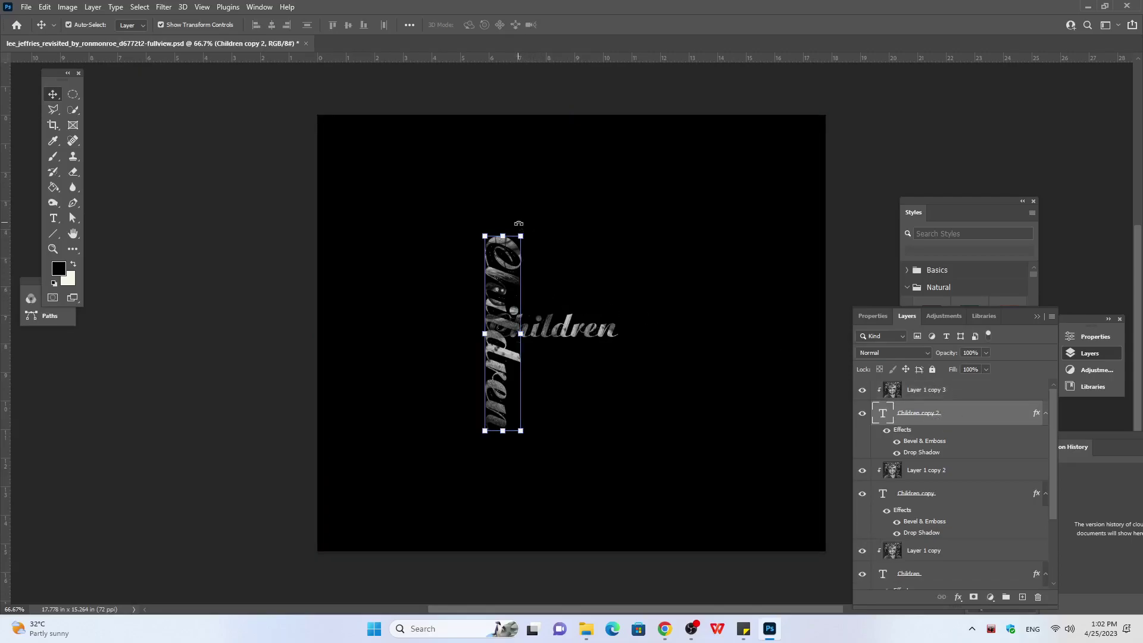
left_click_drag(531, 226, 410, 303)
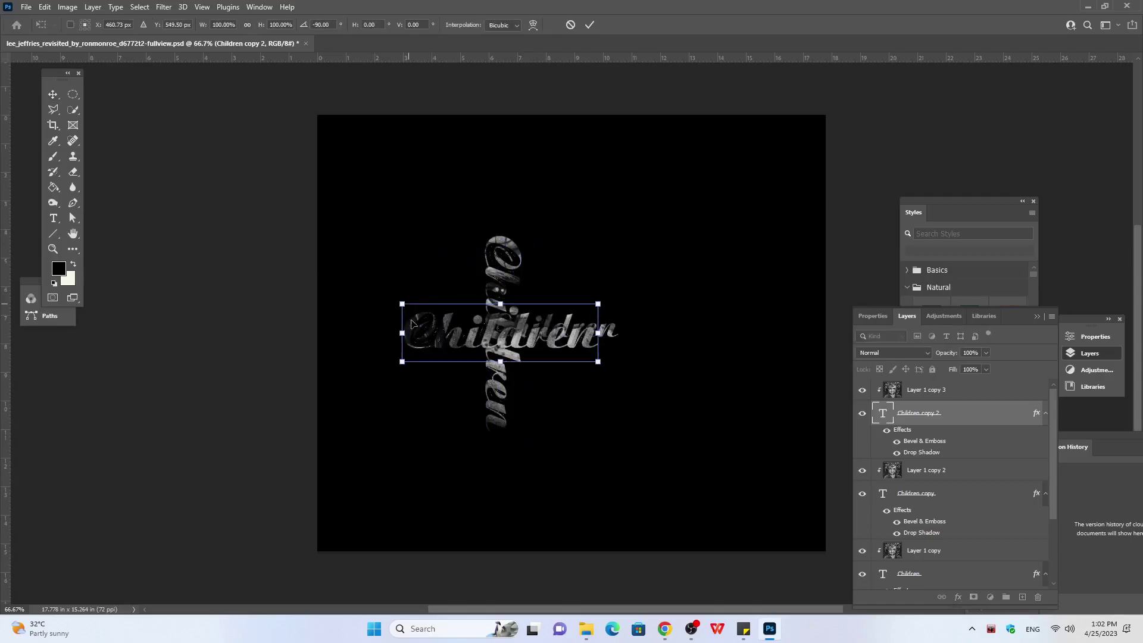
left_click_drag(534, 340, 539, 364)
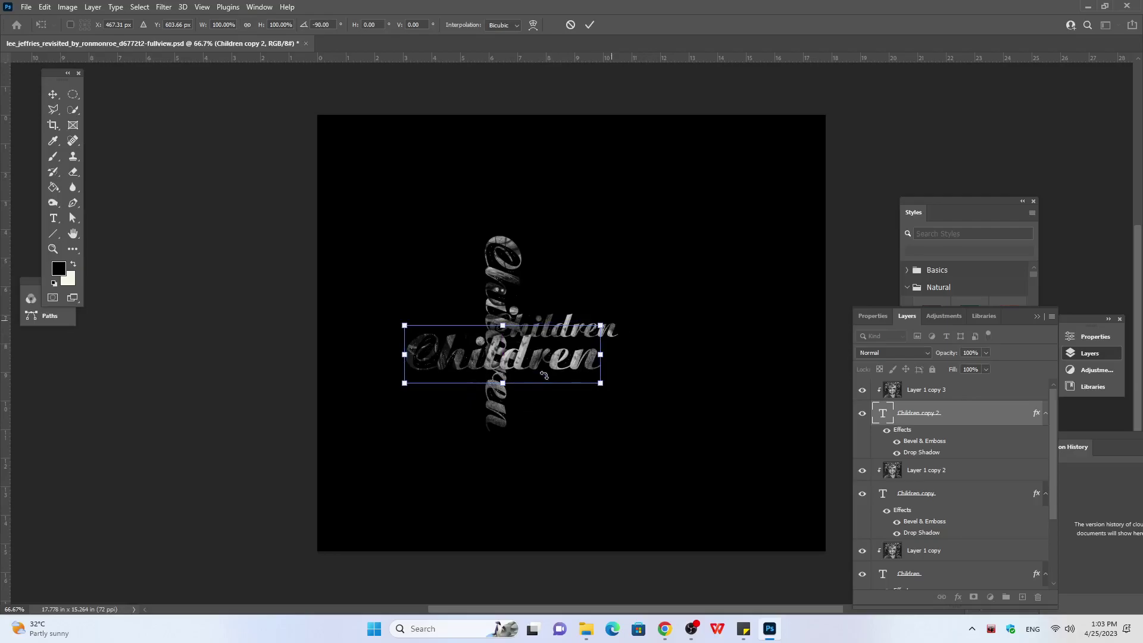
left_click_drag(553, 364, 560, 364)
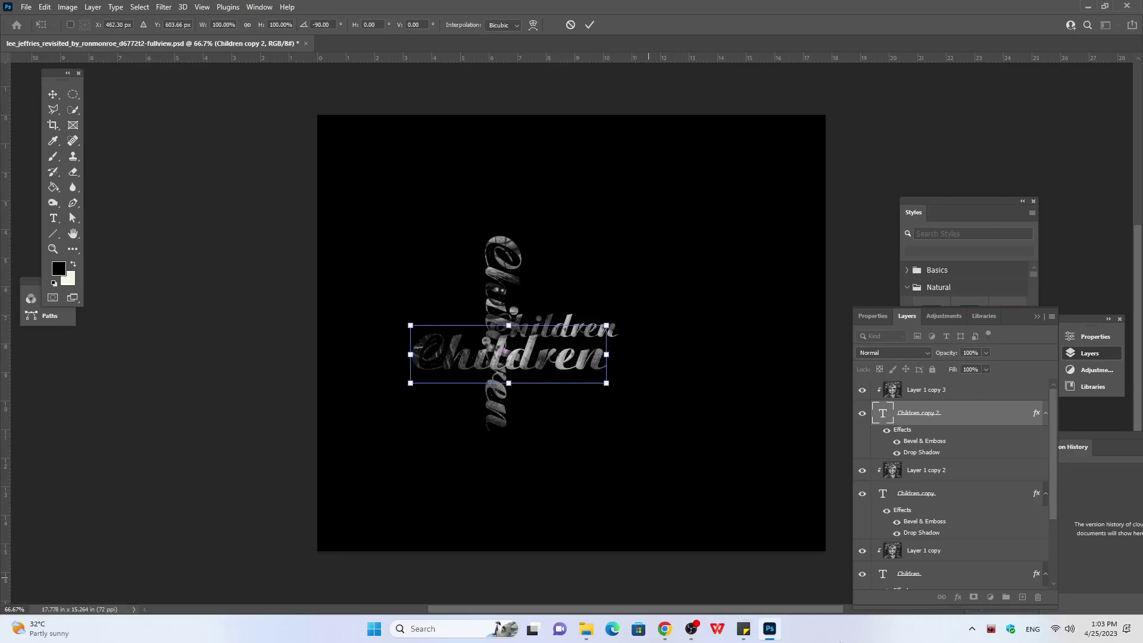
left_click(668, 636)
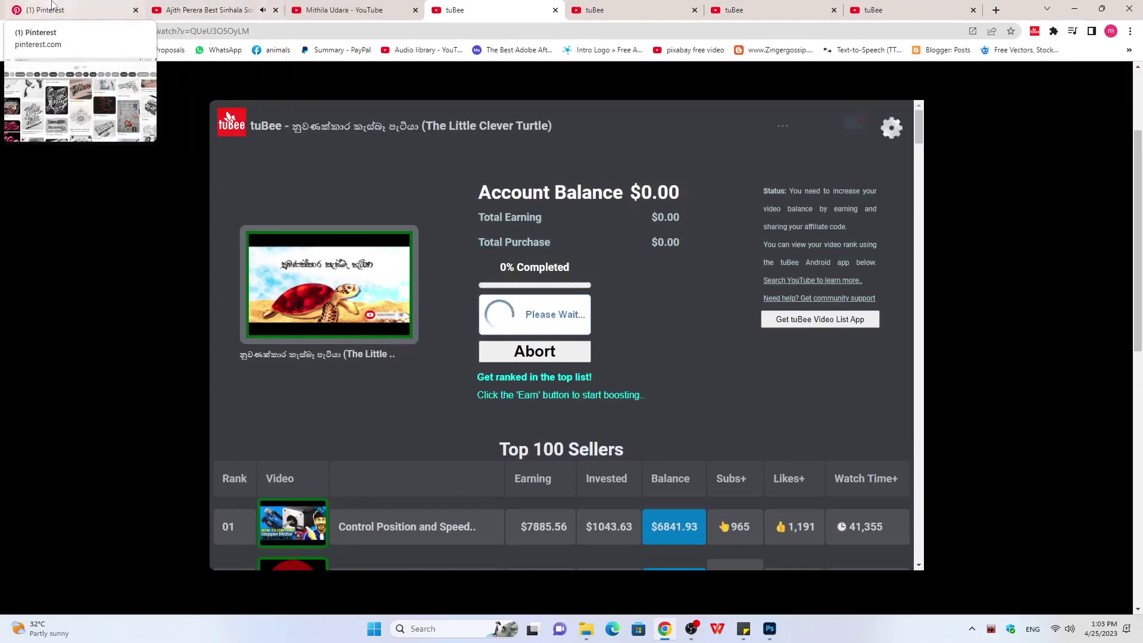
Step: Open a new Chrome tab, type 'chil', close it and return to Photoshop
left_click(994, 9)
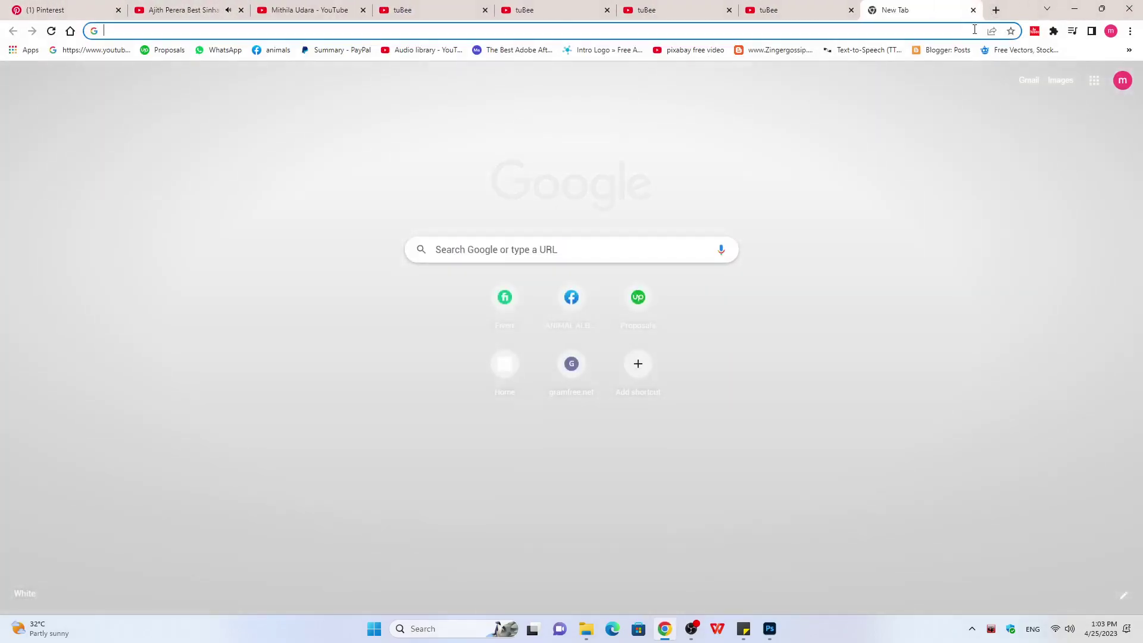
type("chil")
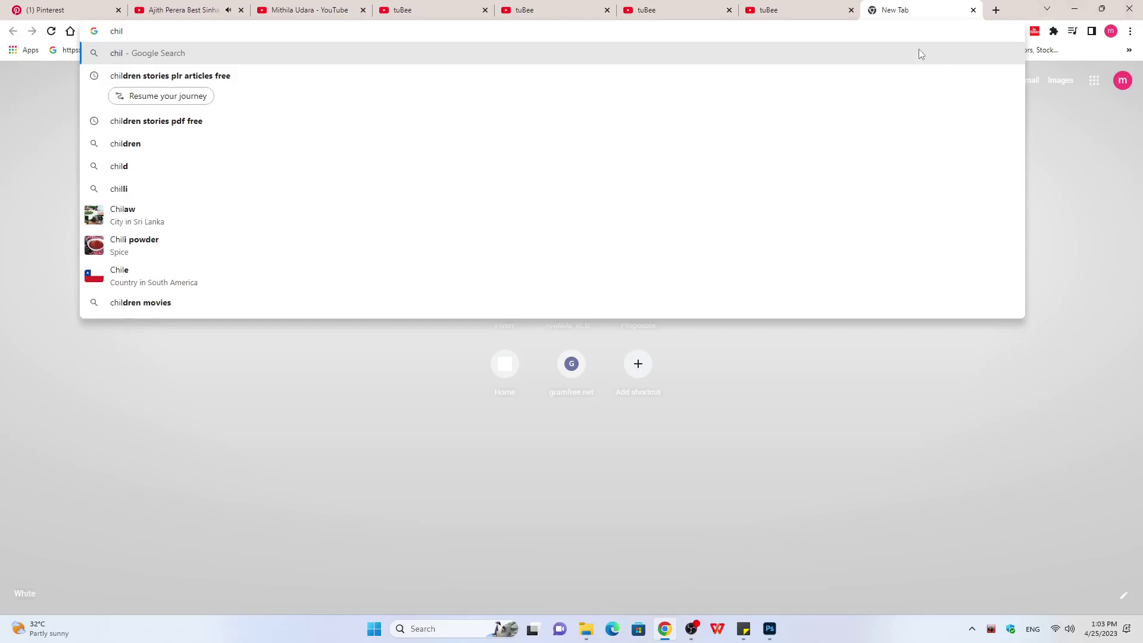
left_click(974, 10)
key("alt+Tab")
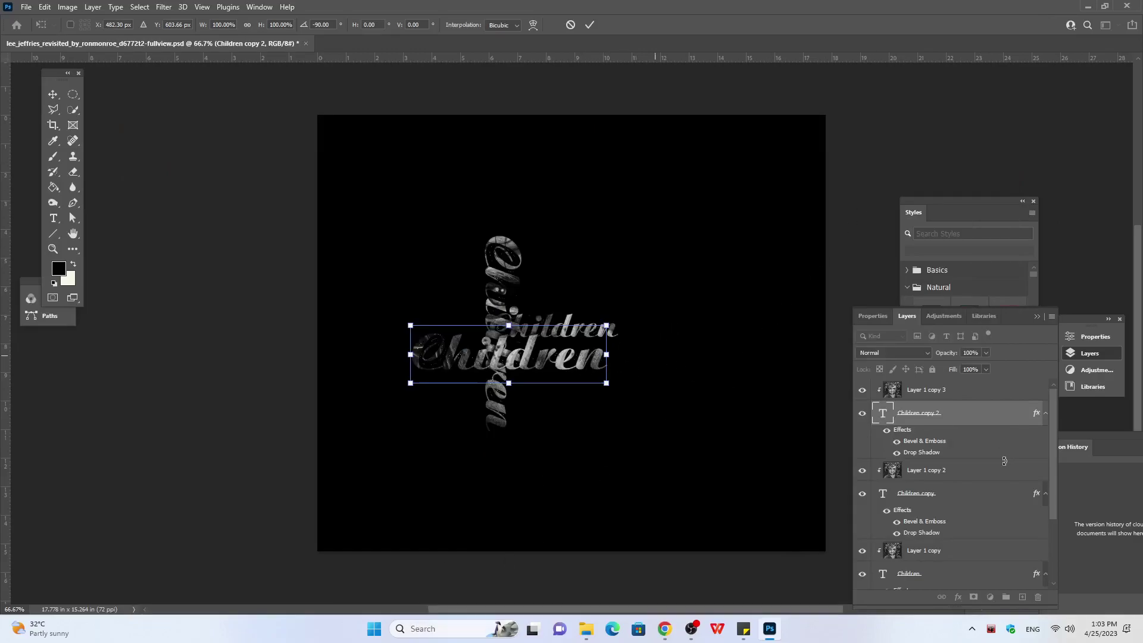
Step: Duplicate the pair again and rotate Children copy 3 vertical, moved up and left
left_click(950, 472)
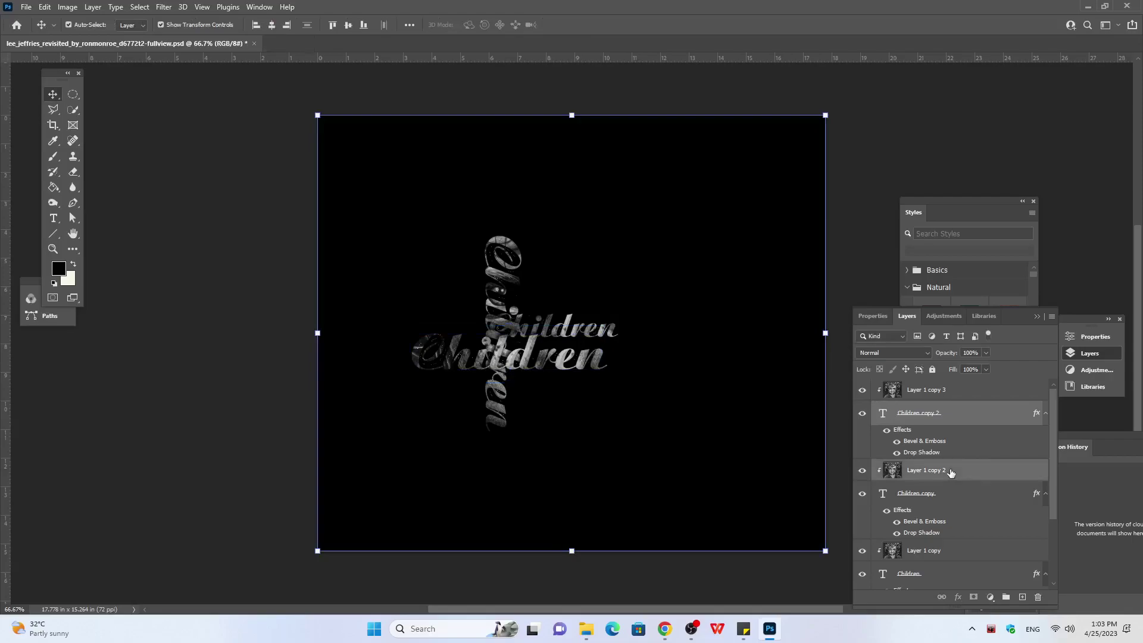
left_click(942, 390)
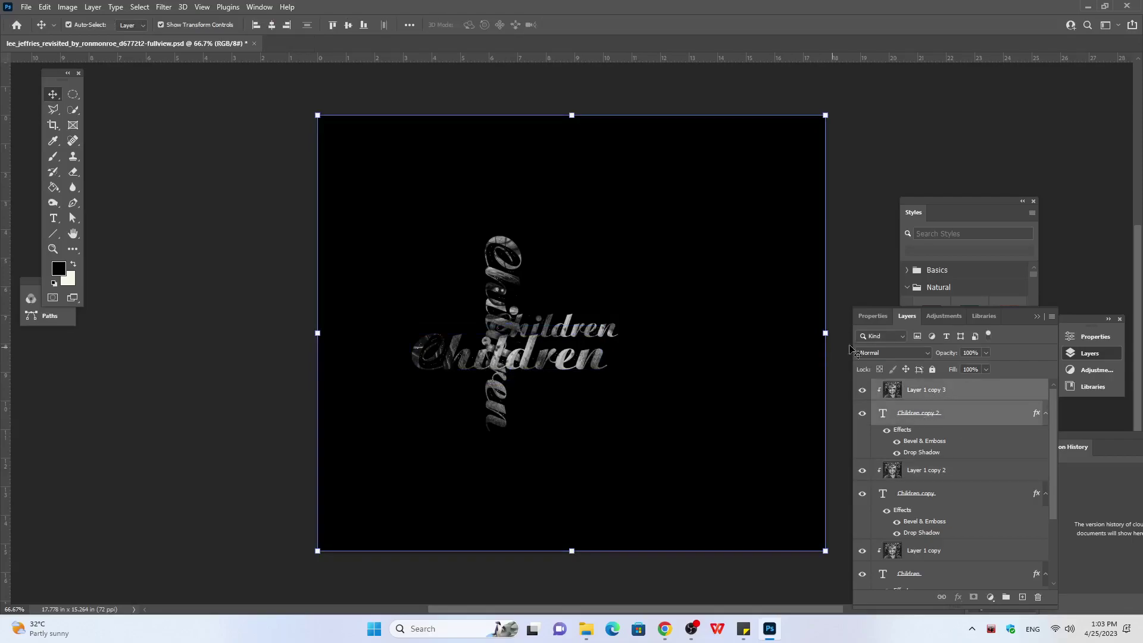
key("ctrl+j")
left_click(999, 416)
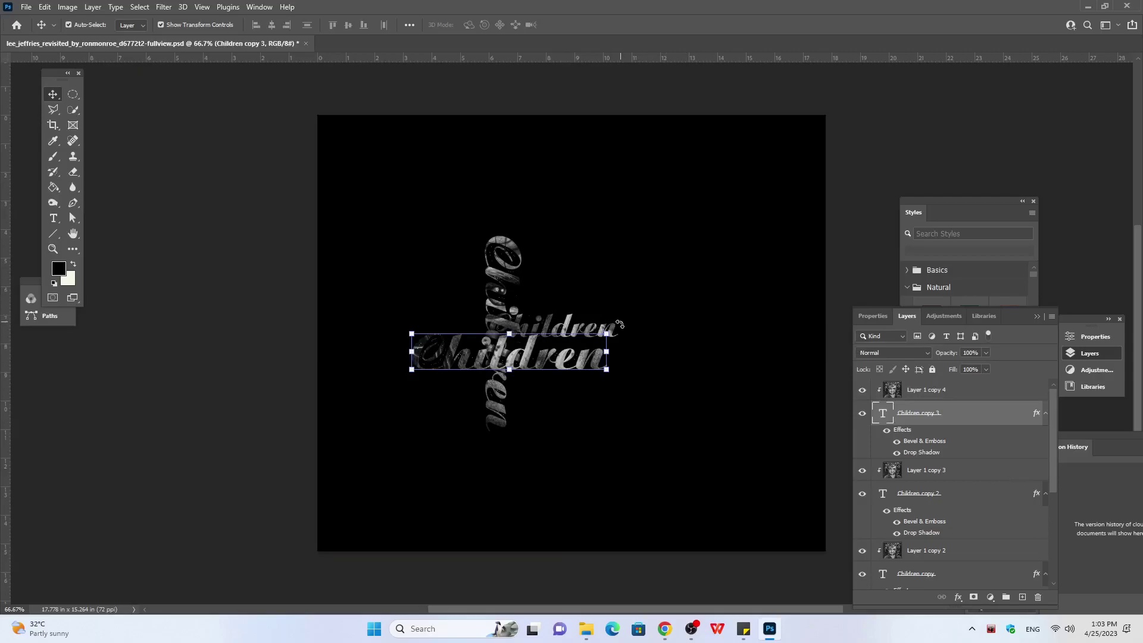
left_click_drag(615, 325, 557, 548)
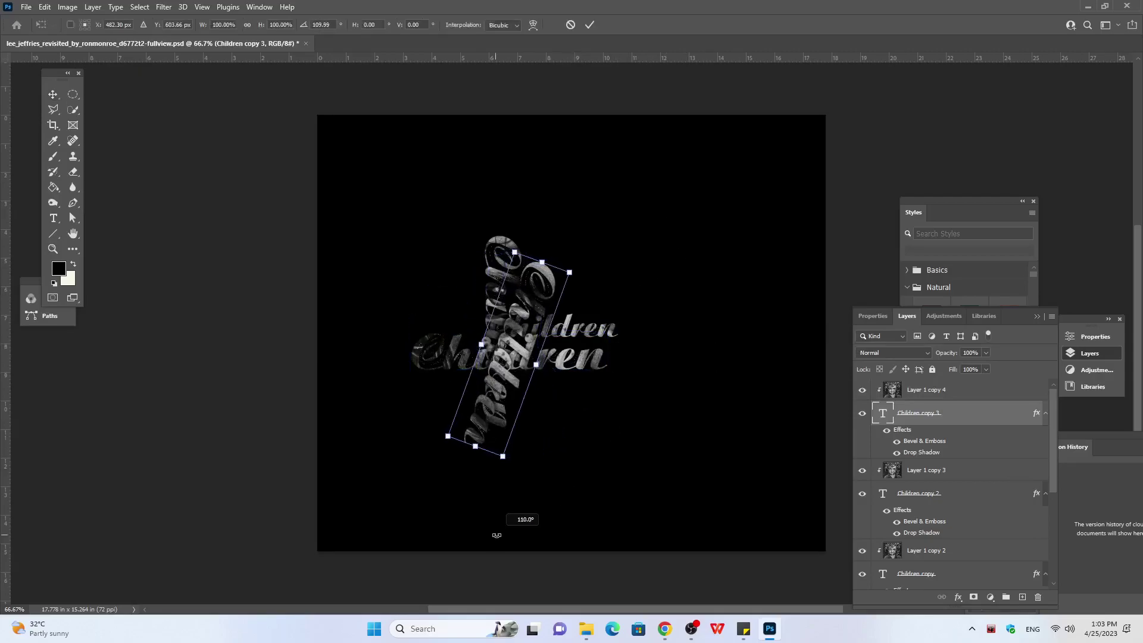
mouse_move(506, 345)
left_mouse_down()
mouse_move(466, 323)
mouse_move(491, 245)
left_mouse_up()
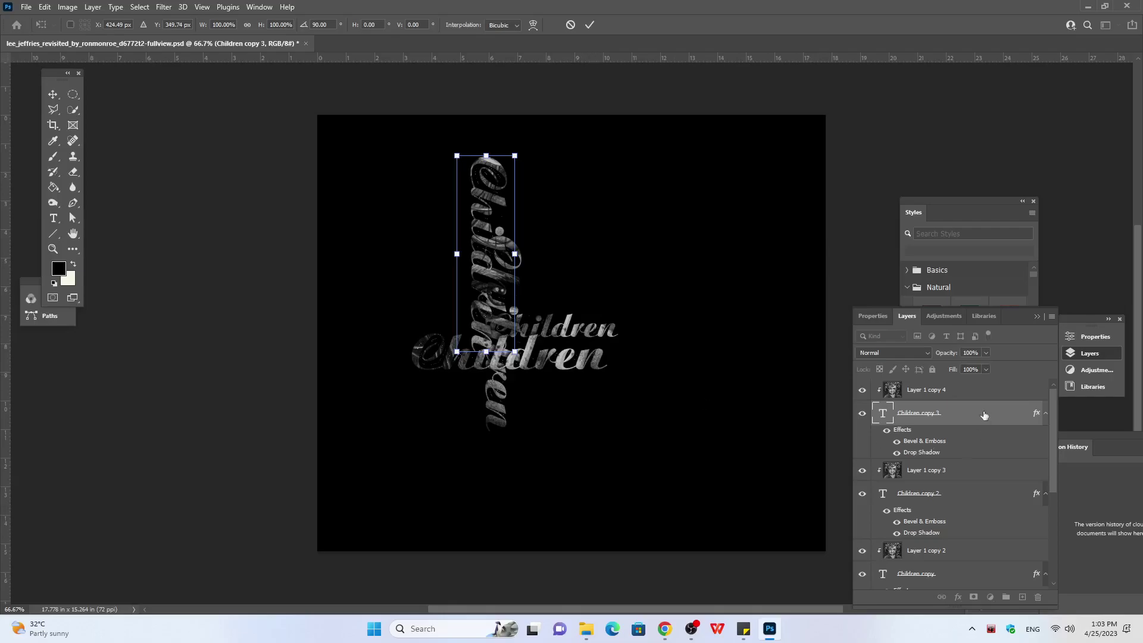
Step: Commit the rotation and switch the vertical Children word to Antique Olive Roman
double_click(882, 414)
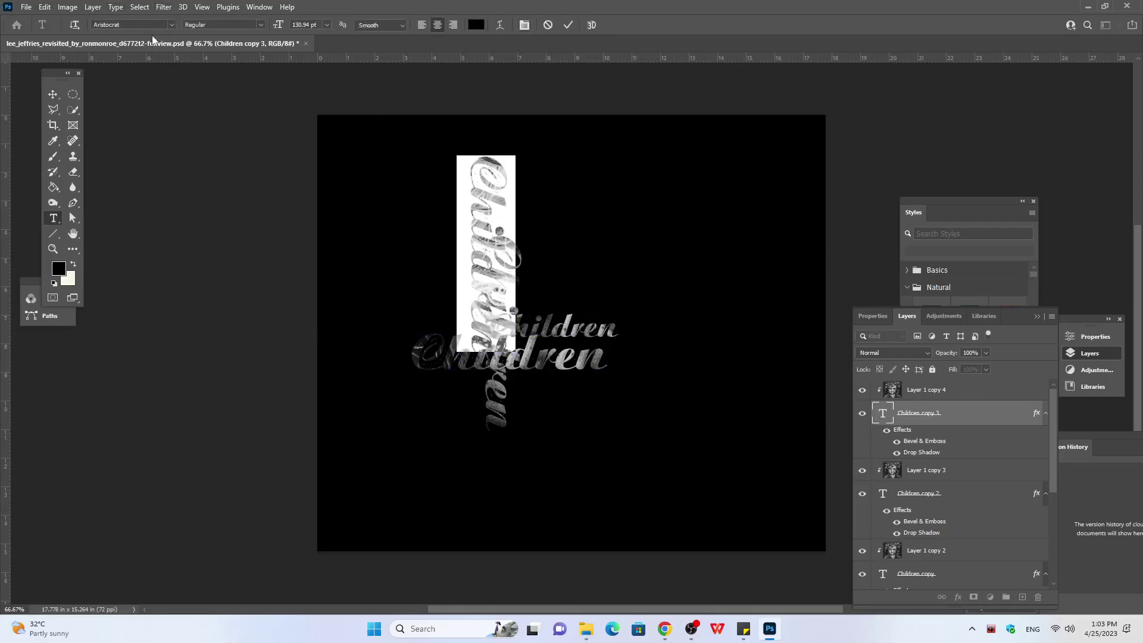
left_click(133, 25)
scroll(134, 27, "down", 1)
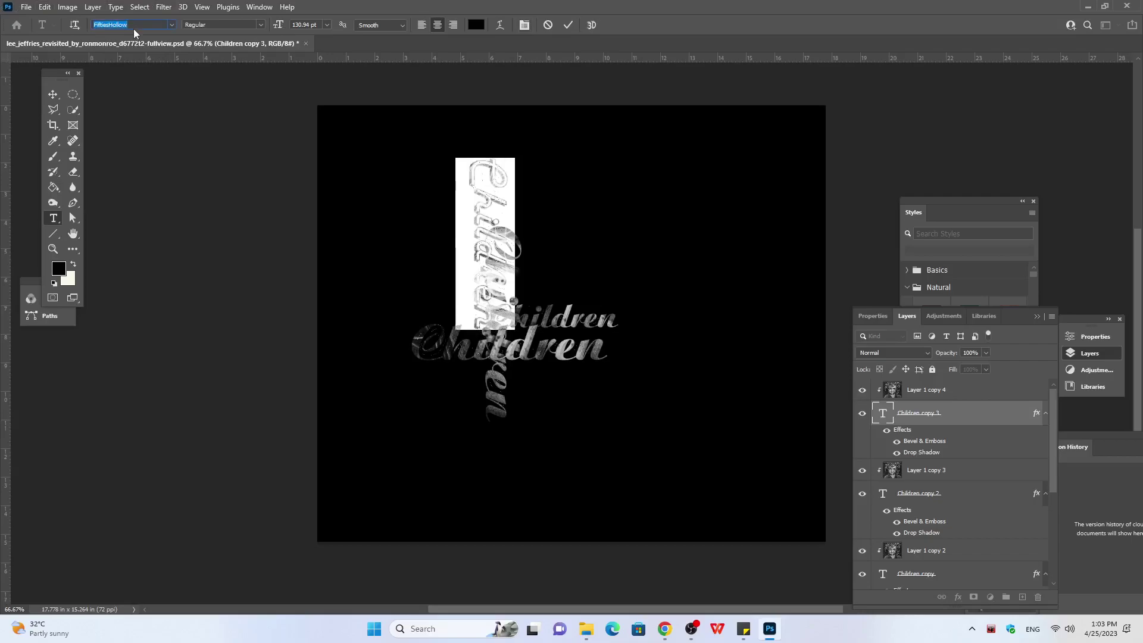
scroll(134, 27, "down", 1)
scroll(134, 27, "down", 1)
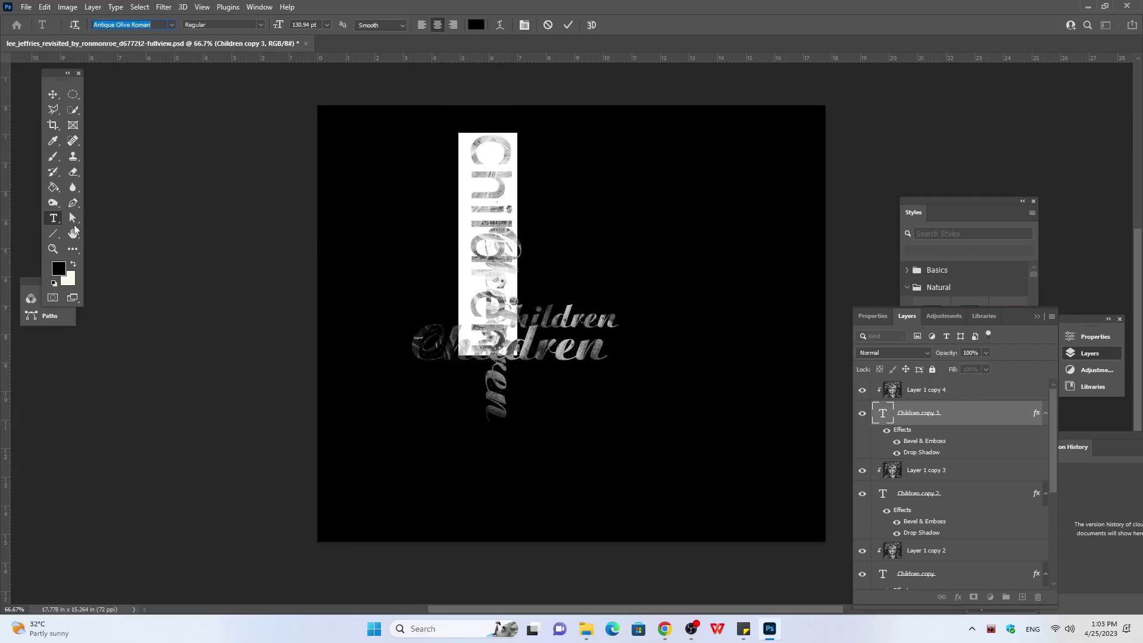
left_click(53, 94)
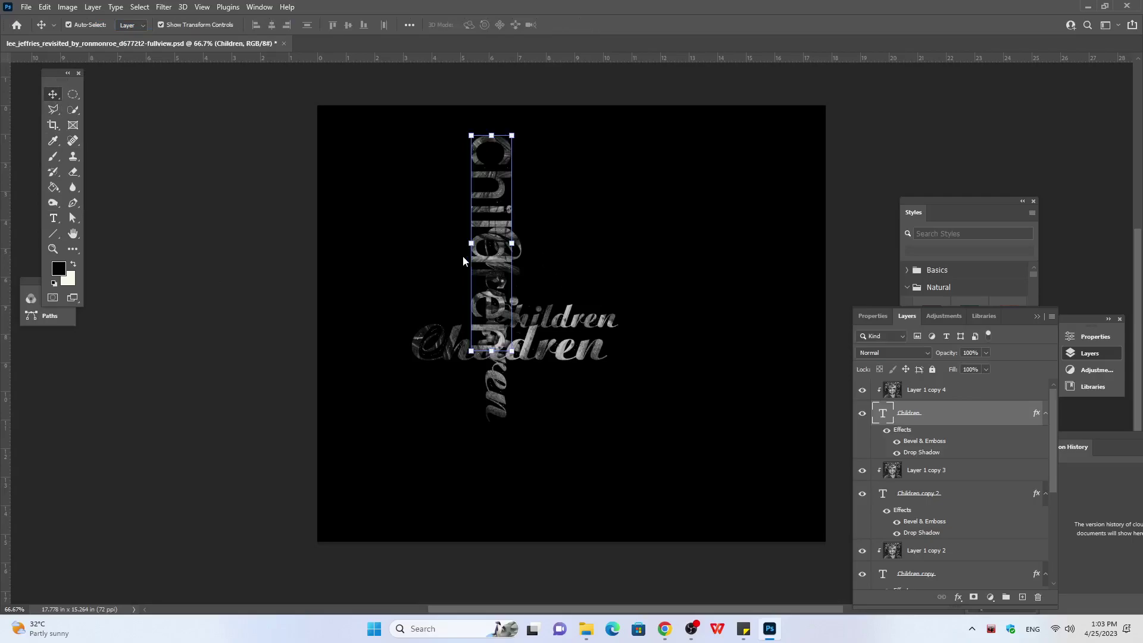
left_click(491, 267)
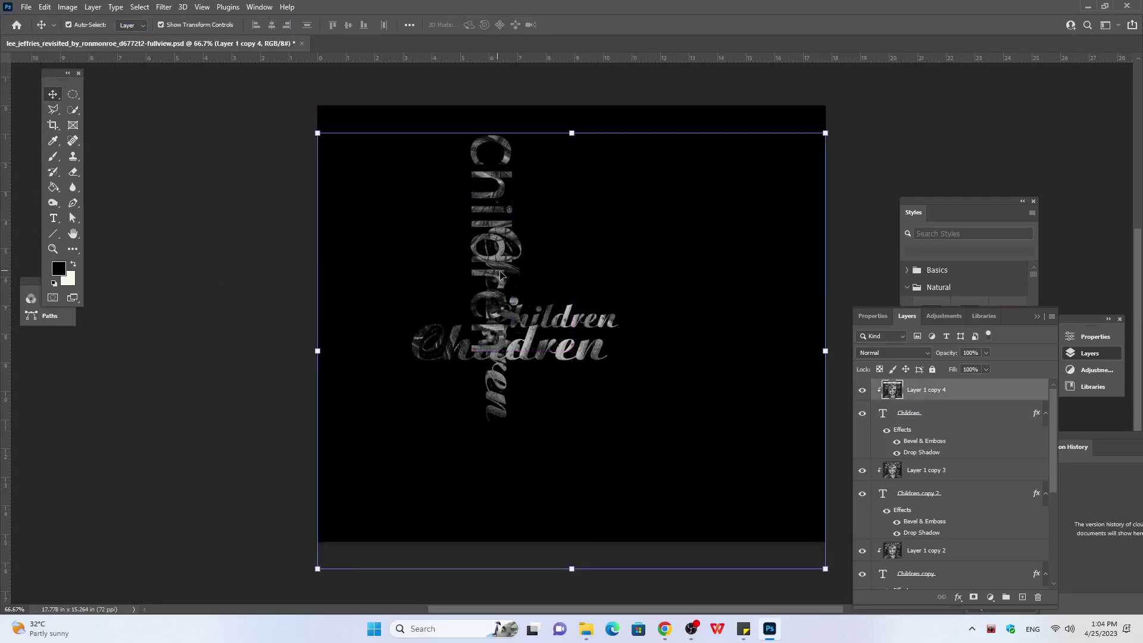
Step: Nudge the vertical Antique Olive Children text right and down across the horizontal words
left_click(927, 413)
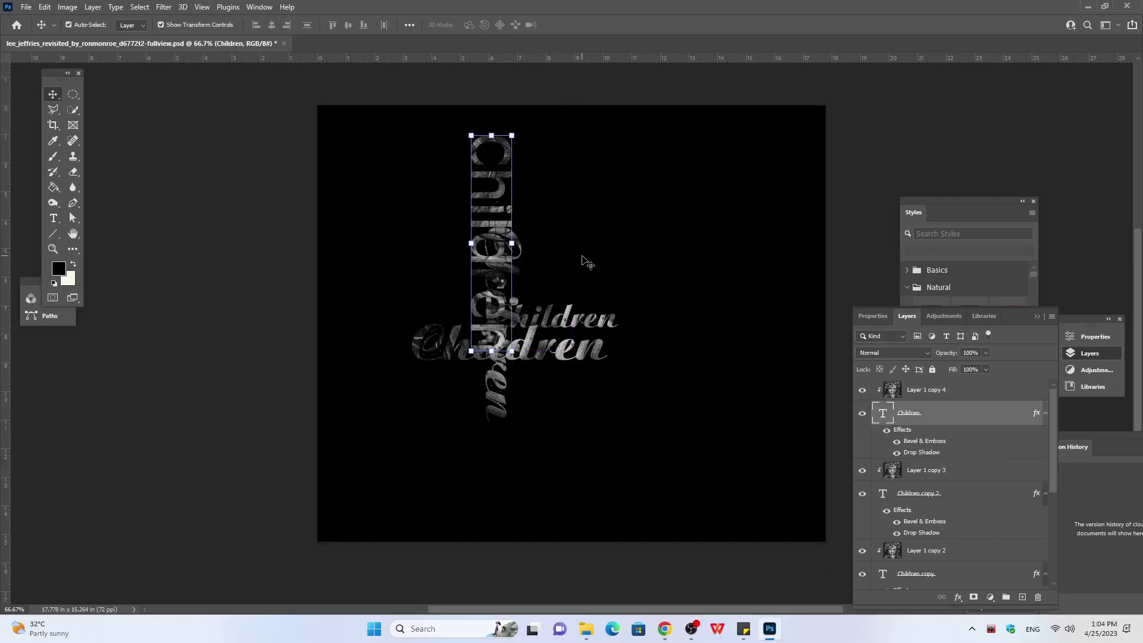
key("shift+Right")
key("shift+Right")
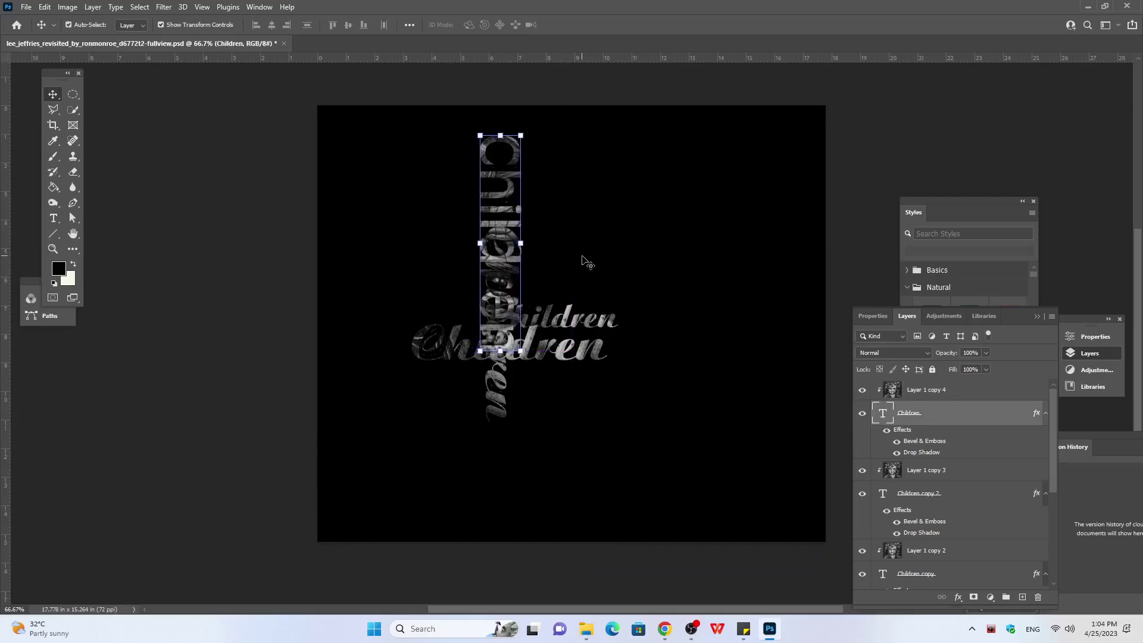
key("shift+Right")
key("shift+Right")
key("shift+Right")
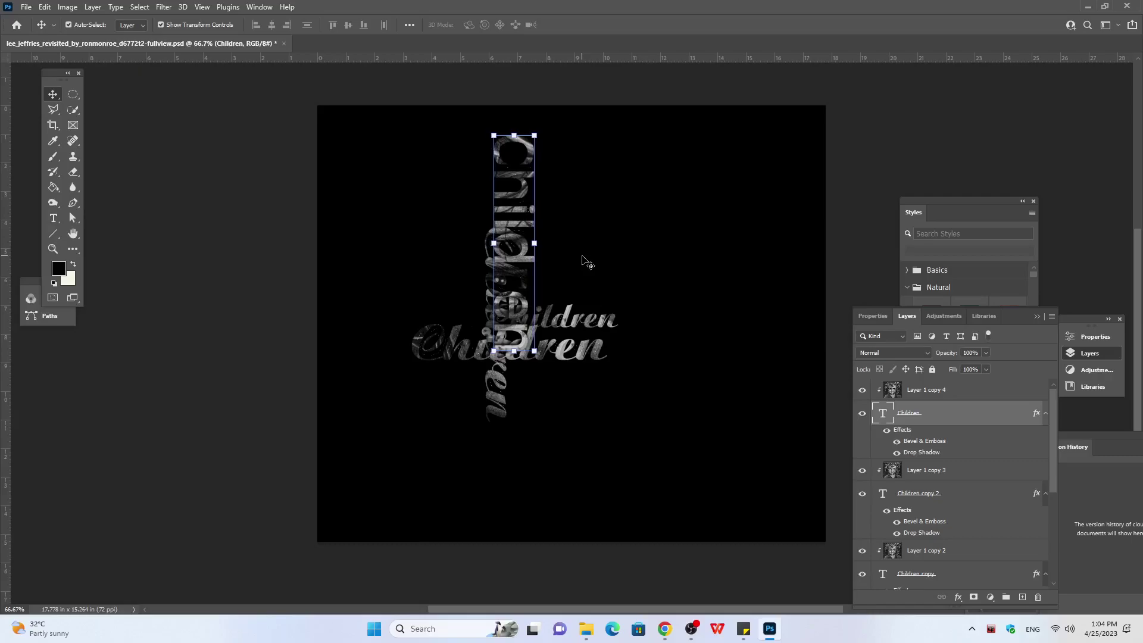
key("shift+Down")
key("shift+Down")
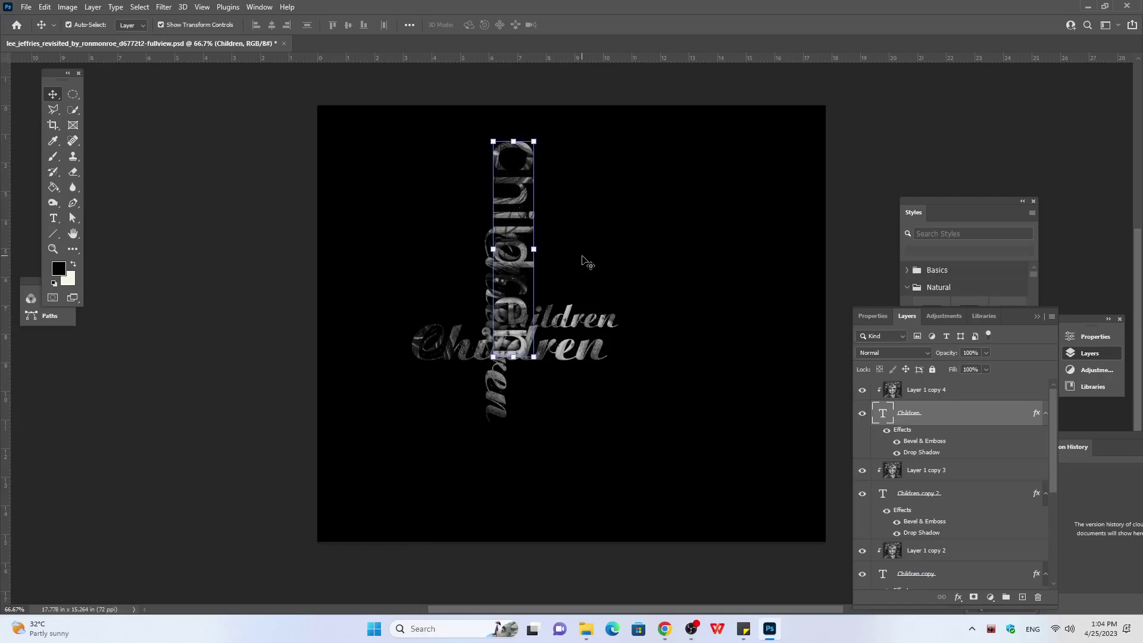
key("shift+Down")
key("shift+Down")
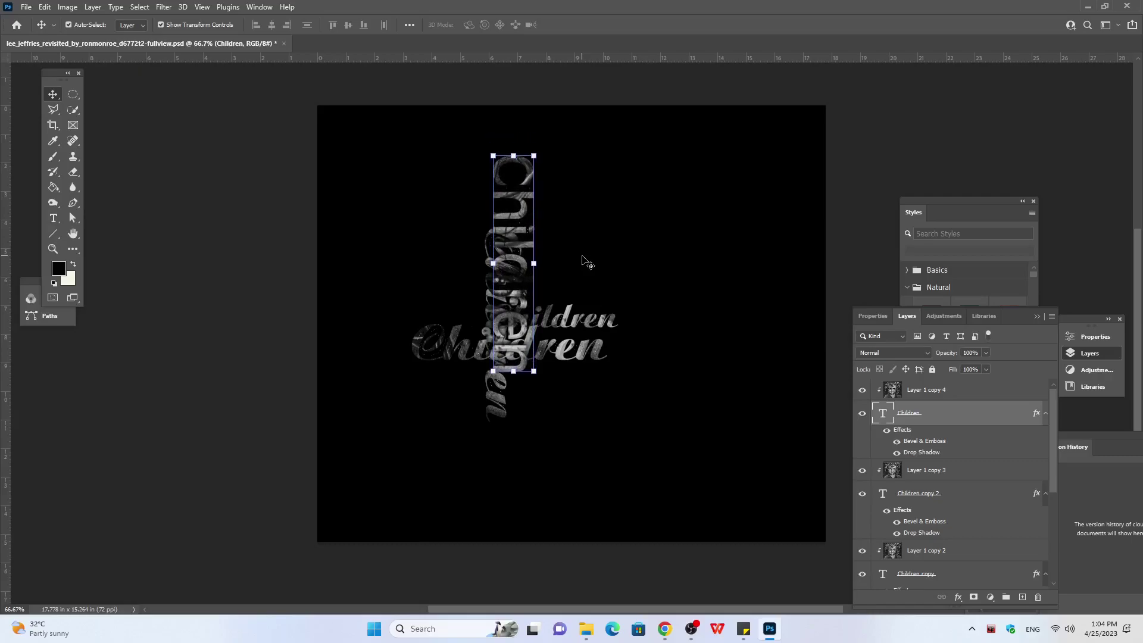
key("shift+Down")
key("shift+Down")
key("shift+Right")
key("shift+Right")
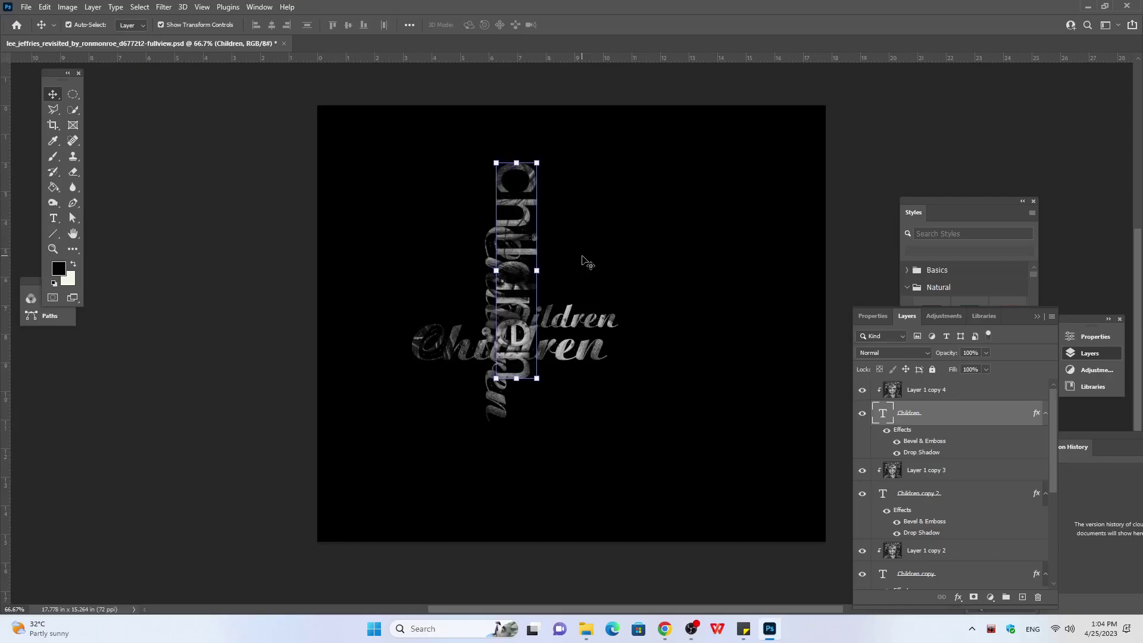
key("shift+Down")
key("shift+Down")
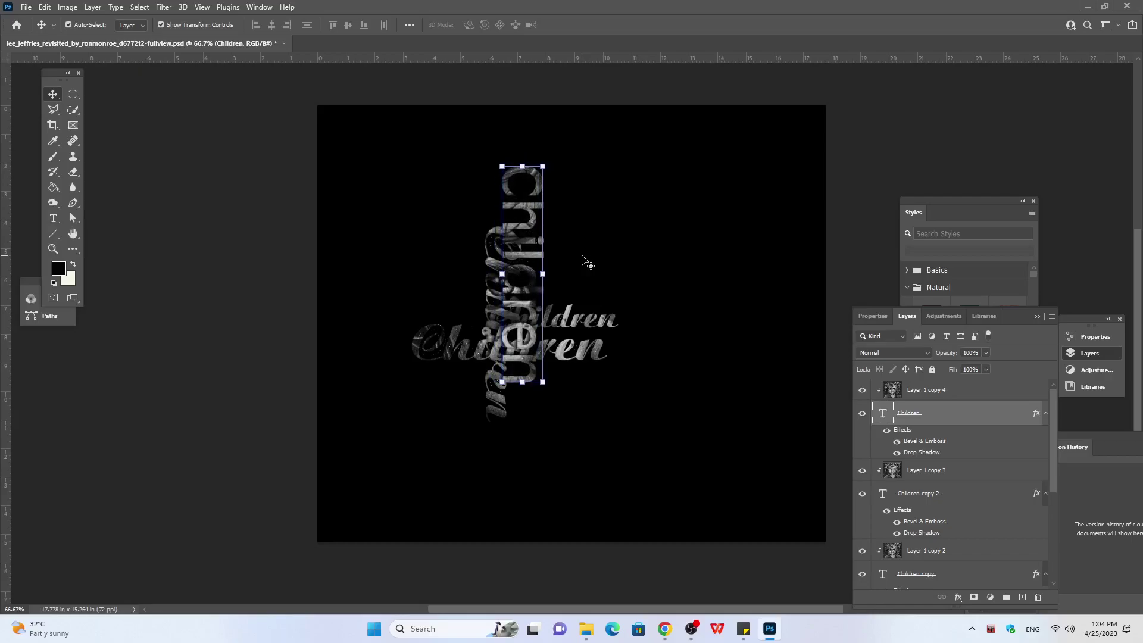
key("shift+Right")
key("Down")
key("Down")
key("Down")
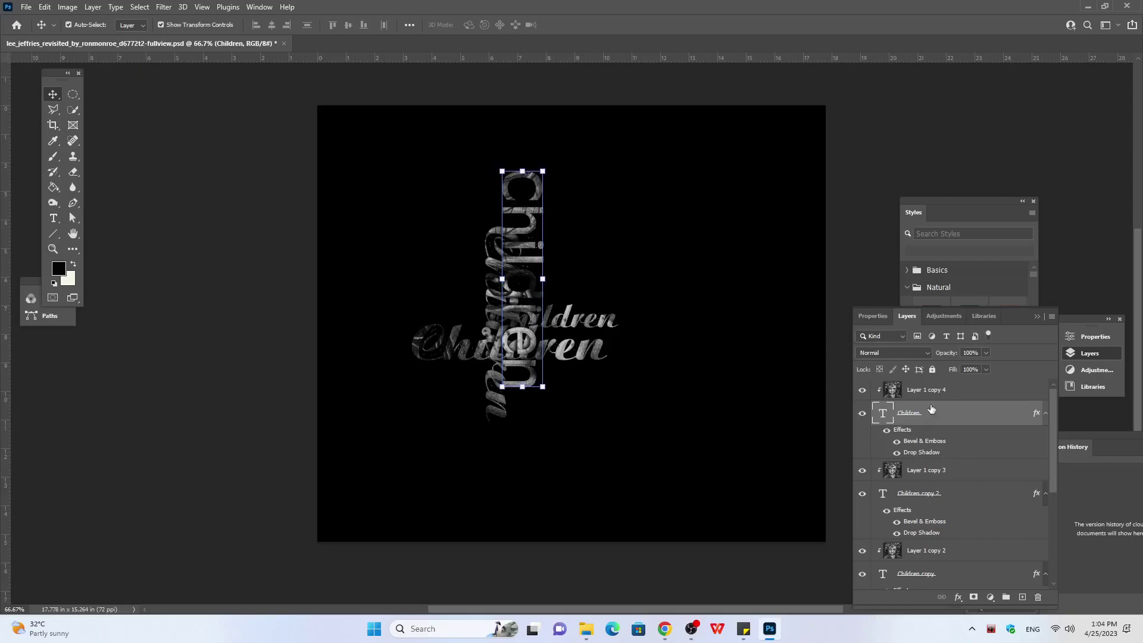
left_click(939, 392, "ctrl")
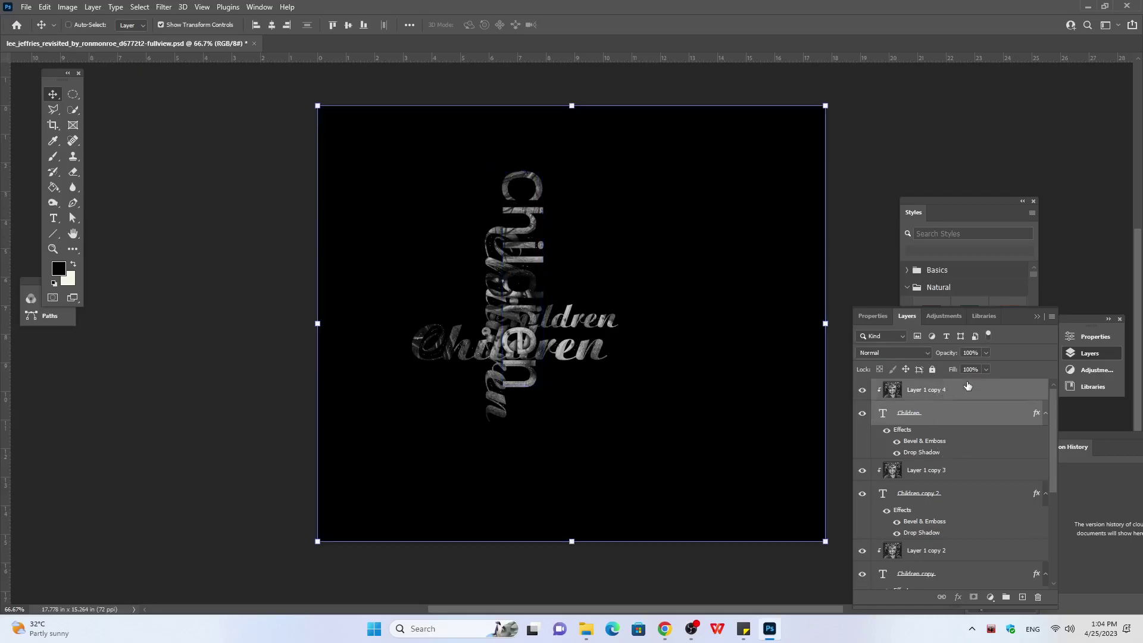
Step: Duplicate the text and photo layers, moving Children copy 3 right and down
key("ctrl+j")
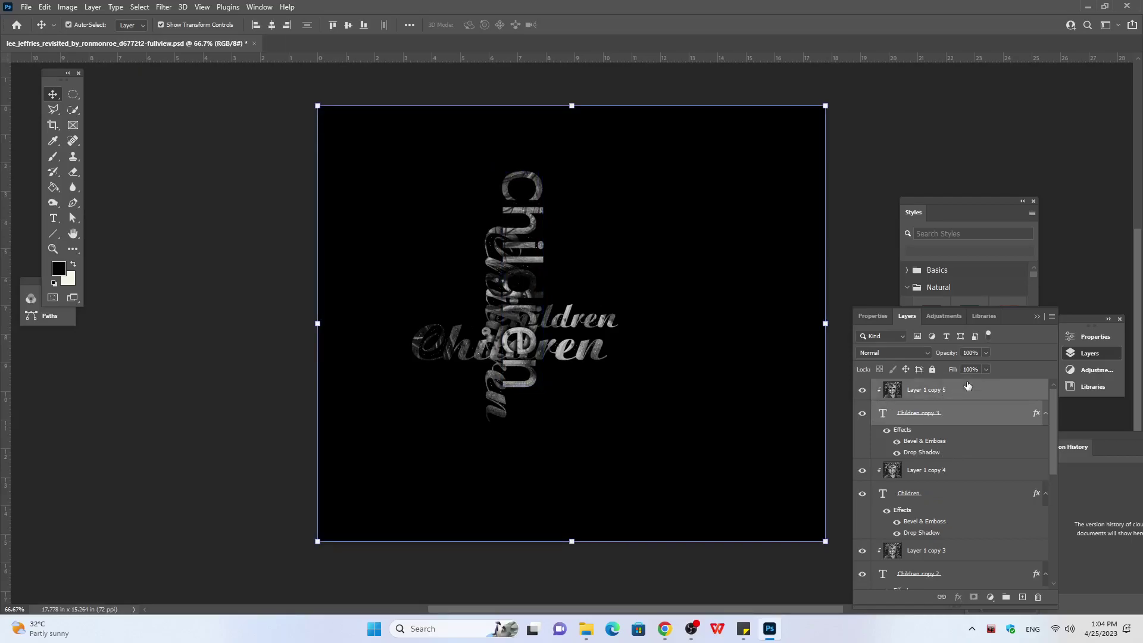
left_click(943, 414)
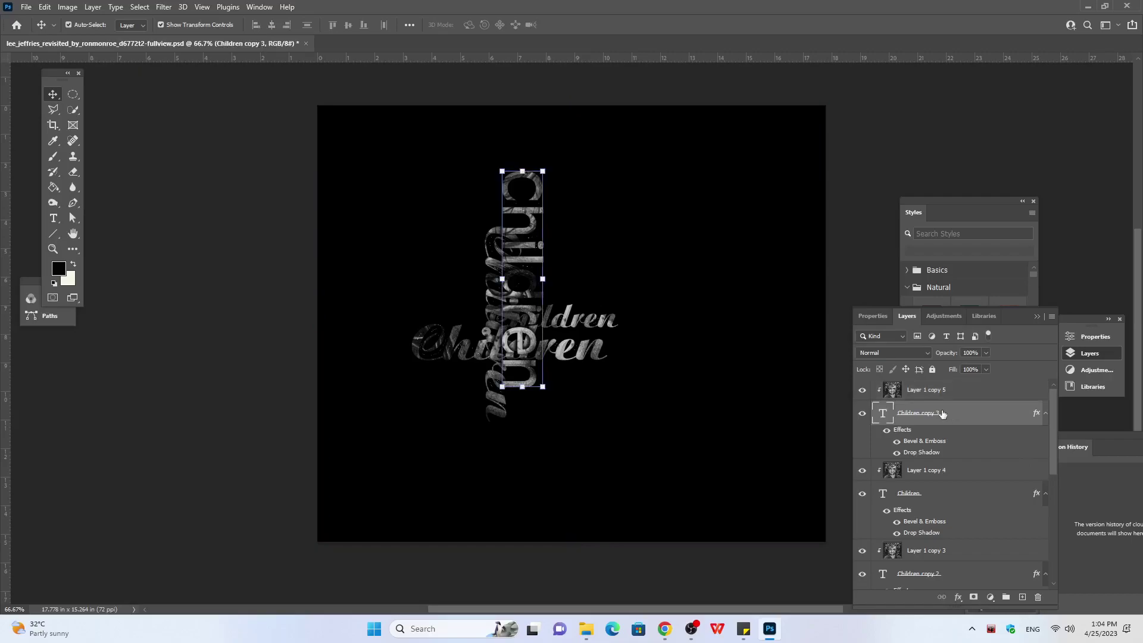
key("Right")
key("Right")
key("Right")
key("Right")
key("Right")
key("Right")
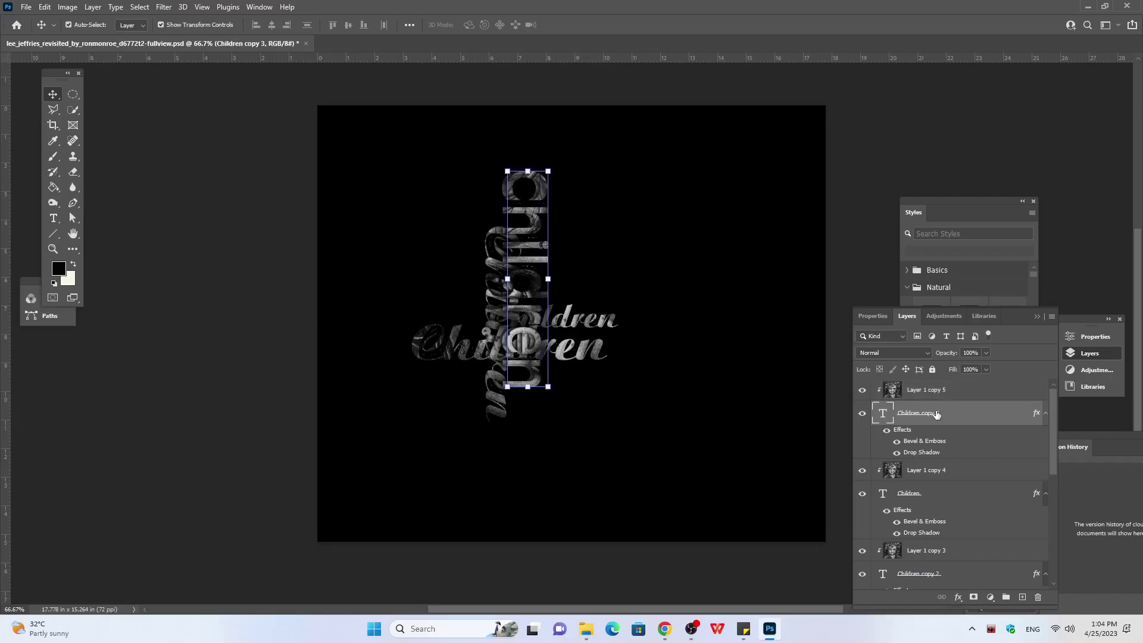
key("Right")
key("Right")
key("Right")
key("Right")
key("Right")
key("Right")
key("Right")
key("Right")
key("Right")
key("Right")
key("Right")
key("Right")
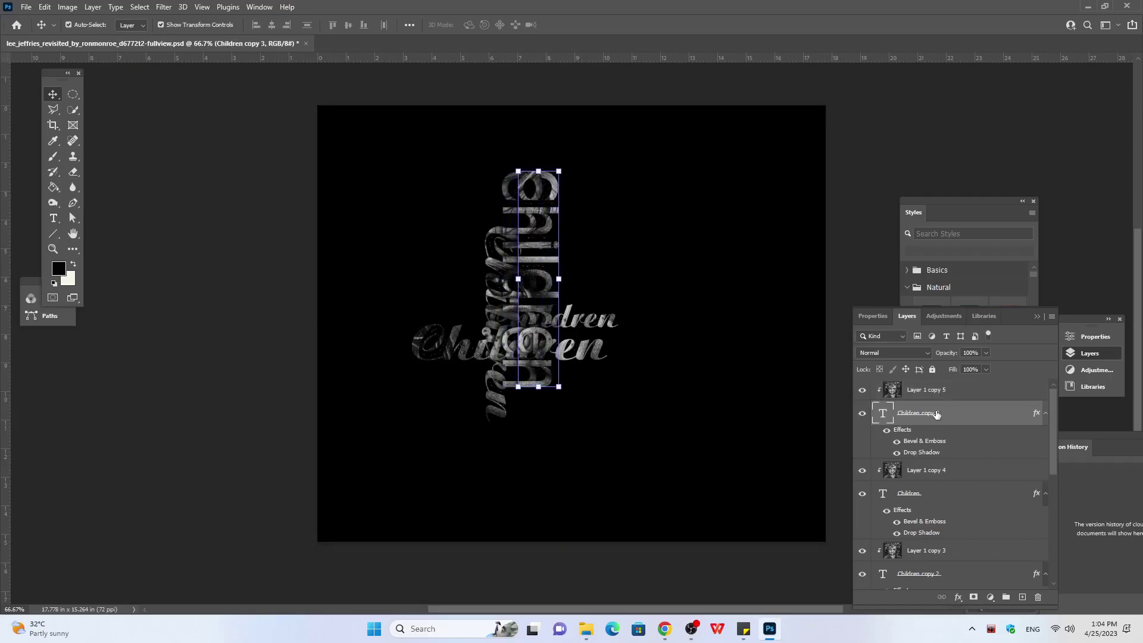
key("Right")
key("Right")
key("Right")
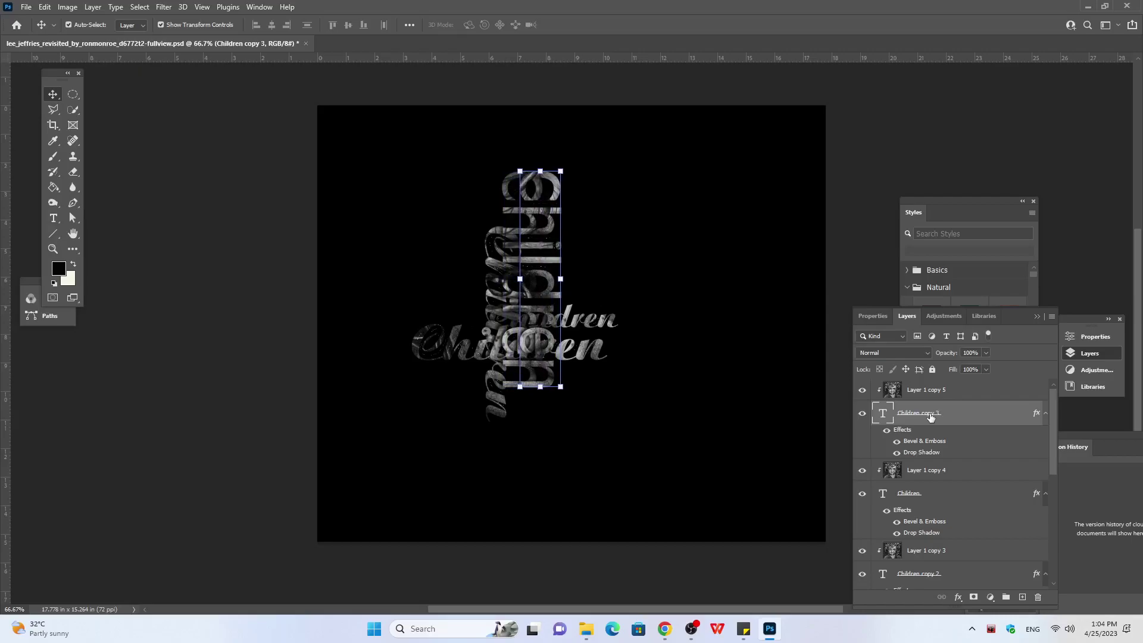
key("Down")
key("Down")
key("Down")
key("Down")
key("Down")
key("Down")
key("Down")
key("Down")
key("Down")
key("Down")
key("Down")
key("Down")
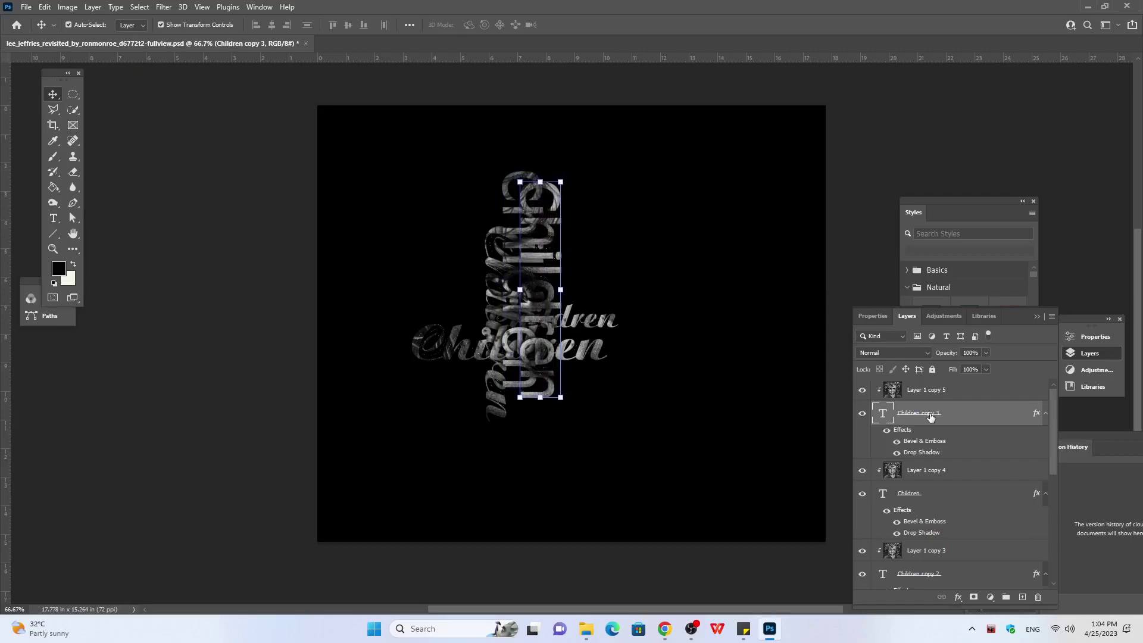
key("Down")
key("Down")
key("Down")
key("Down")
key("Down")
key("Down")
key("Down")
key("Down")
key("Down")
key("Down")
key("Down")
key("Down")
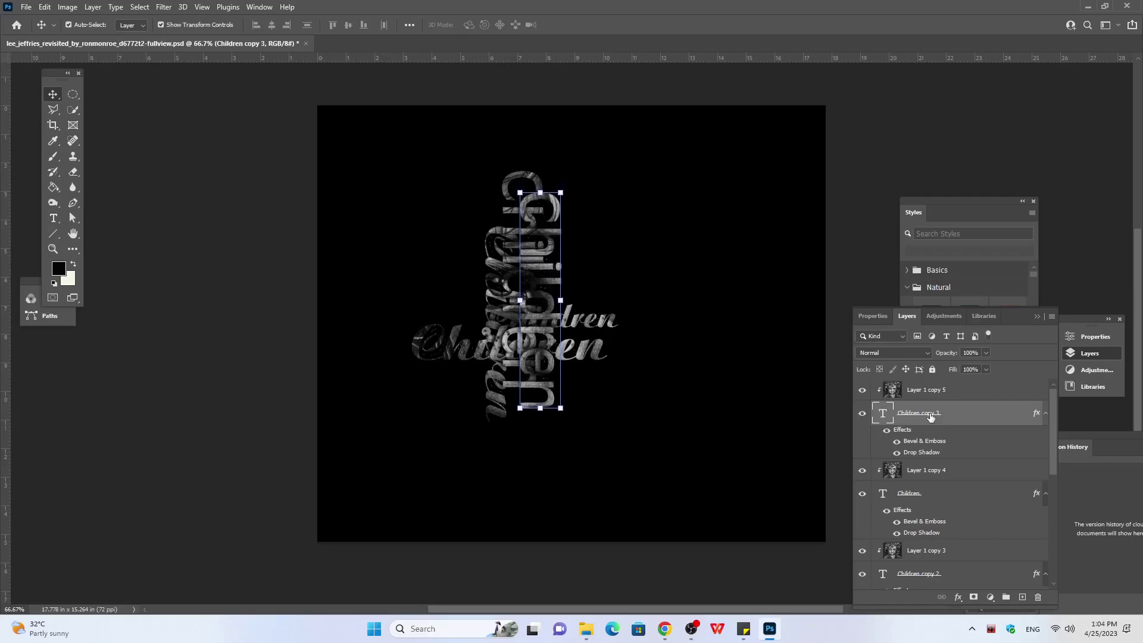
key("Down")
key("Down")
key("Down")
key("Down")
key("Down")
key("Down")
key("Down")
key("Down")
key("Down")
key("Down")
key("Down")
key("Down")
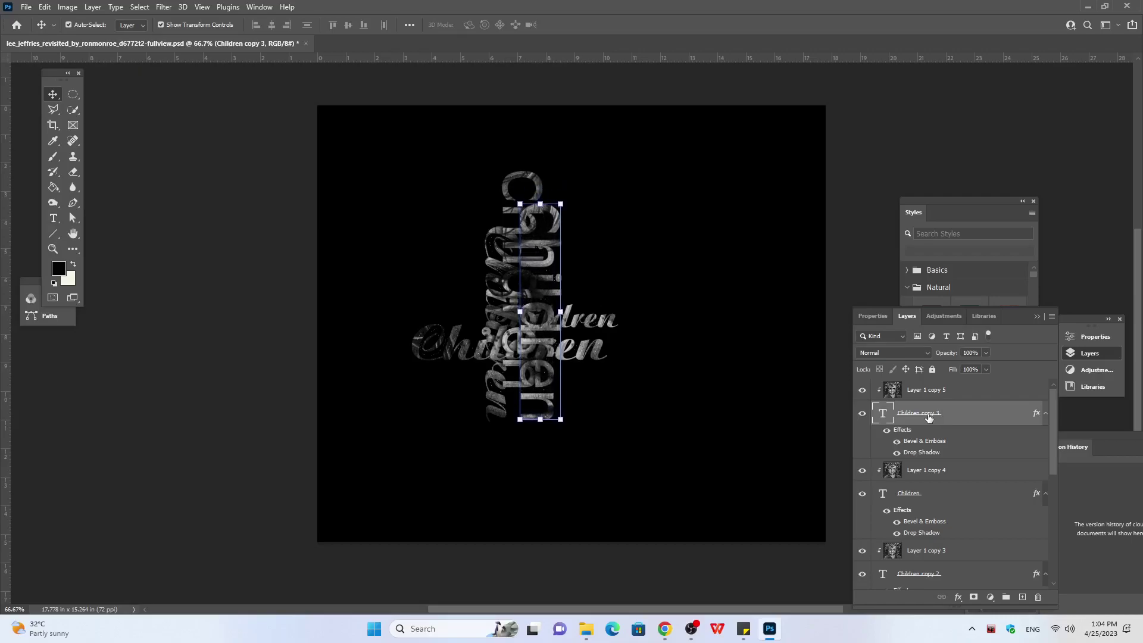
key("Down")
key("Down")
key("Down")
key("Down")
key("Down")
key("Down")
key("Down")
key("Down")
key("Down")
key("Down")
key("Down")
key("Down")
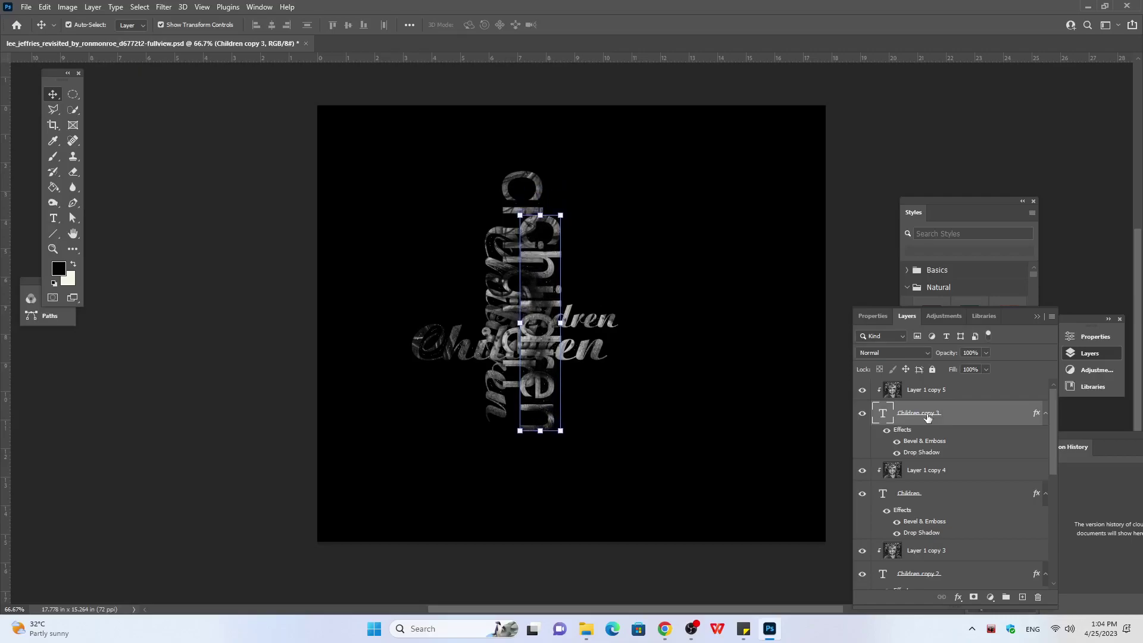
key("Down")
key("Down")
key("Down")
key("Down")
key("Down")
key("Down")
key("Down")
key("Down")
key("Down")
key("Down")
key("Down")
key("Down")
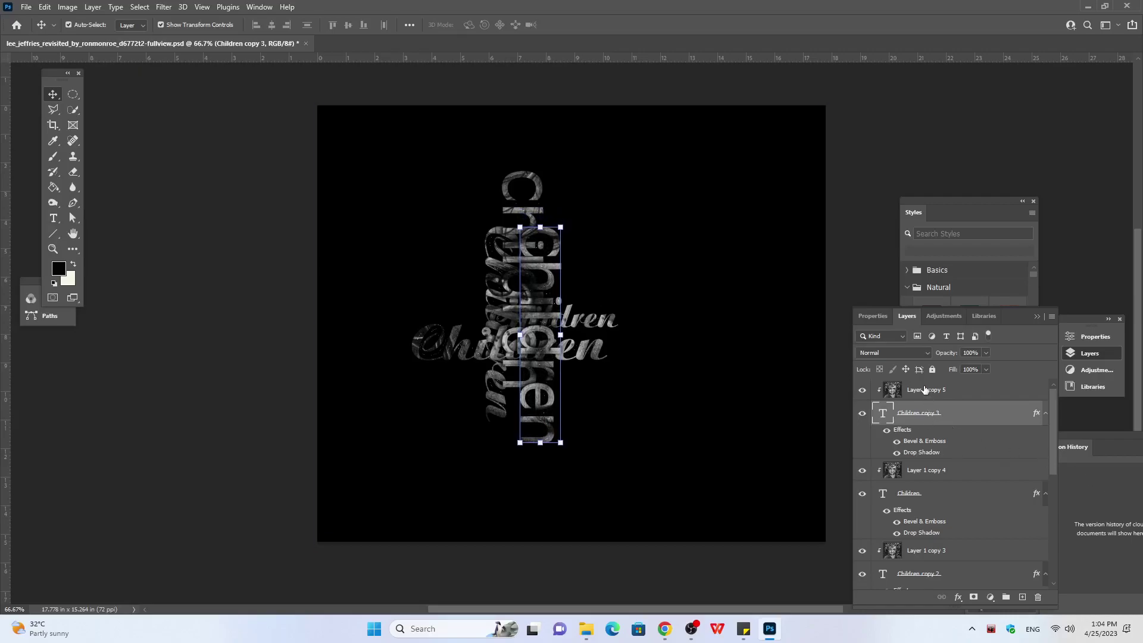
Step: Duplicate the pair again and shift the new Children copy 4 to the left
left_click(924, 390, "shift")
key("ctrl+j")
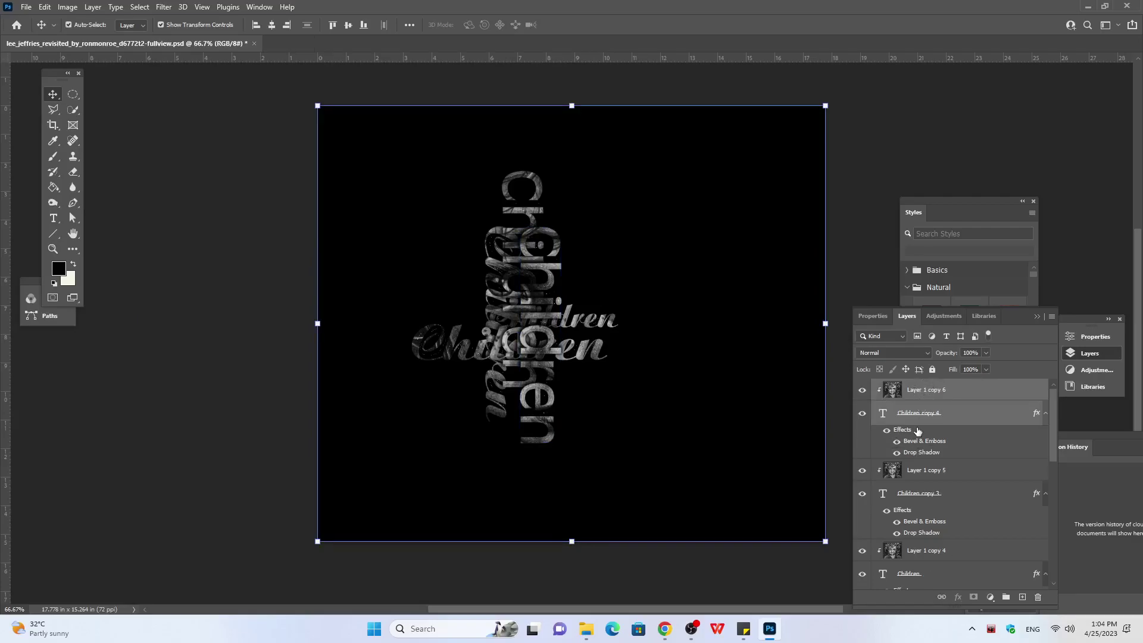
left_click(891, 421)
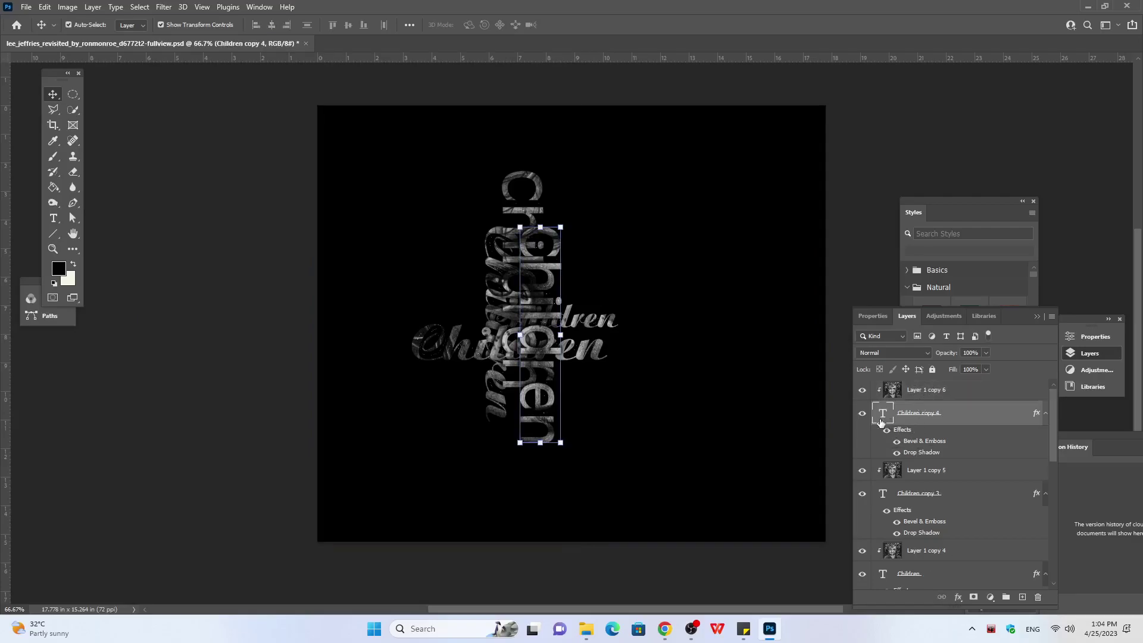
key("Left")
key("Left")
key("Left")
key("Left")
key("shift+Left")
key("shift+Left")
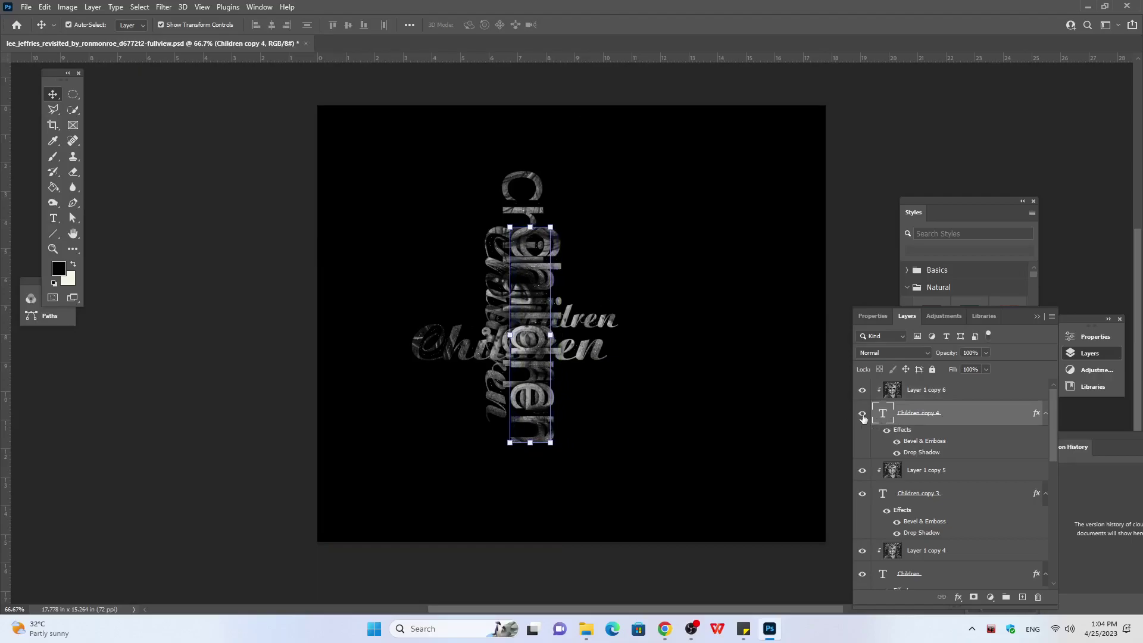
key("shift+Left")
key("shift+Left")
key("shift+Left")
key("shift+Left")
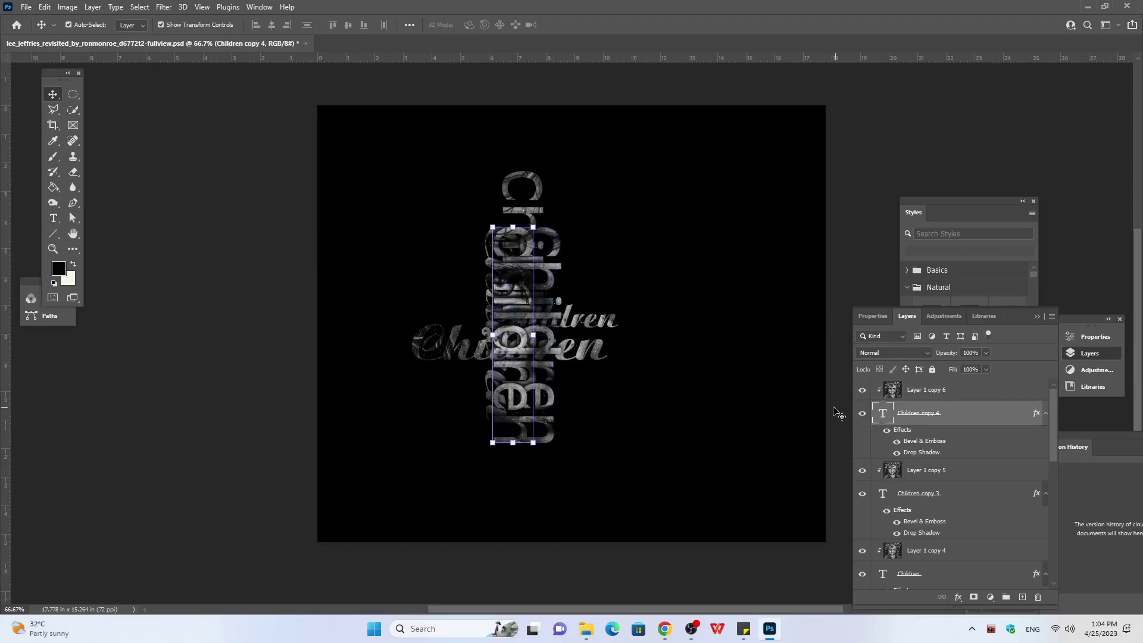
key("shift+Left")
key("shift+Left")
key("shift+Left")
key("shift+Left")
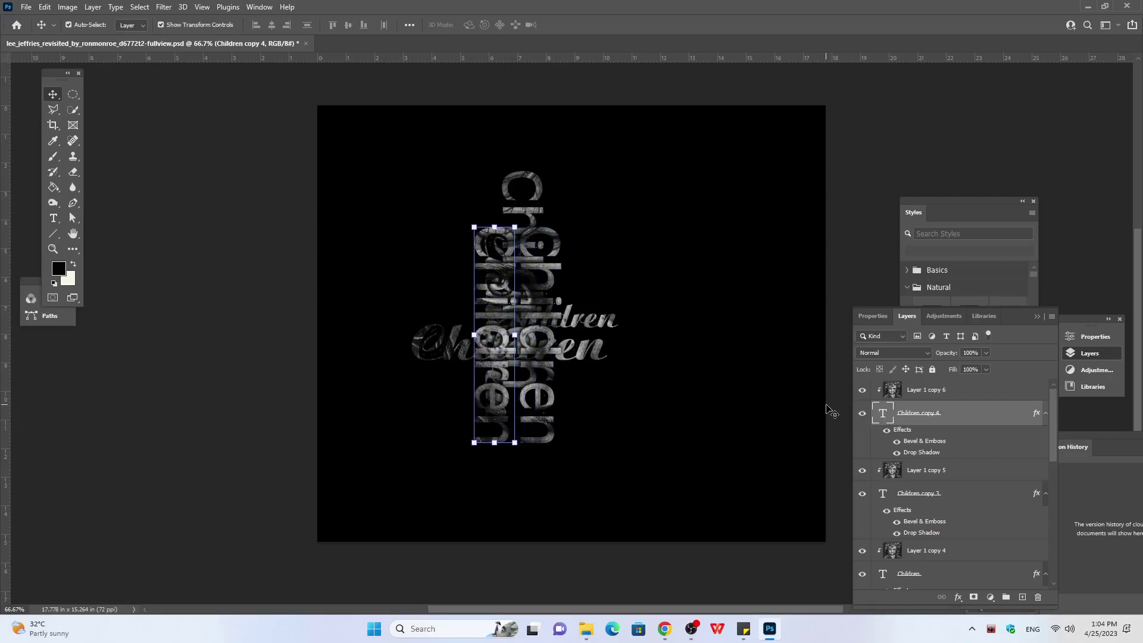
key("shift+Left")
key("shift+Left")
key("shift+Left")
key("shift+Left")
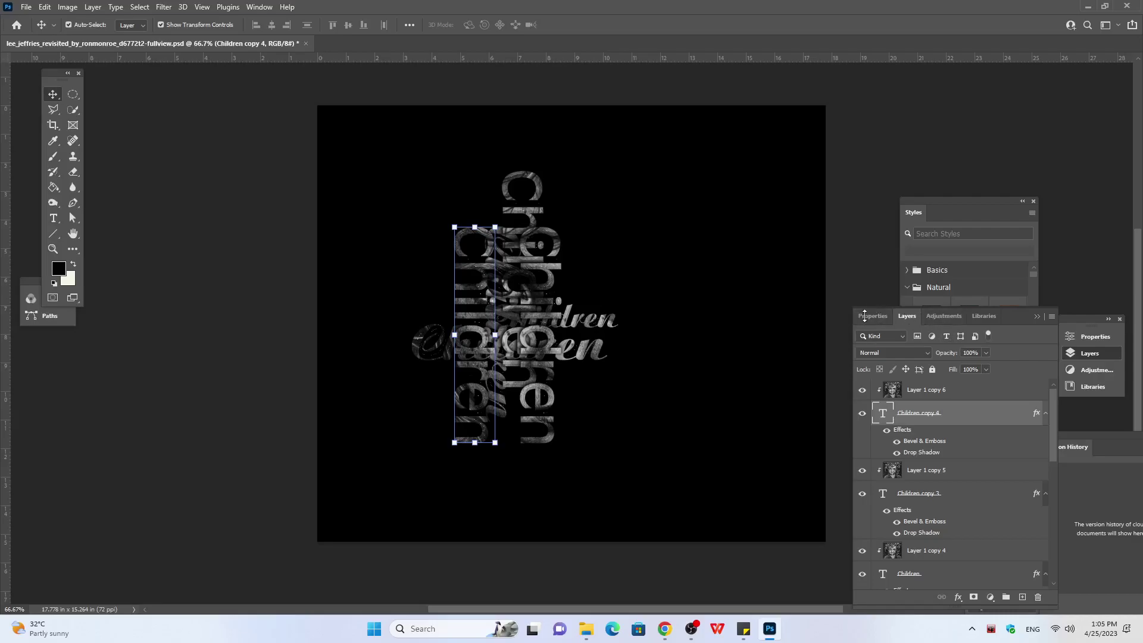
Step: Float the Properties type settings panel and preview fonts on the vertical word
left_click_drag(865, 316, 141, 173)
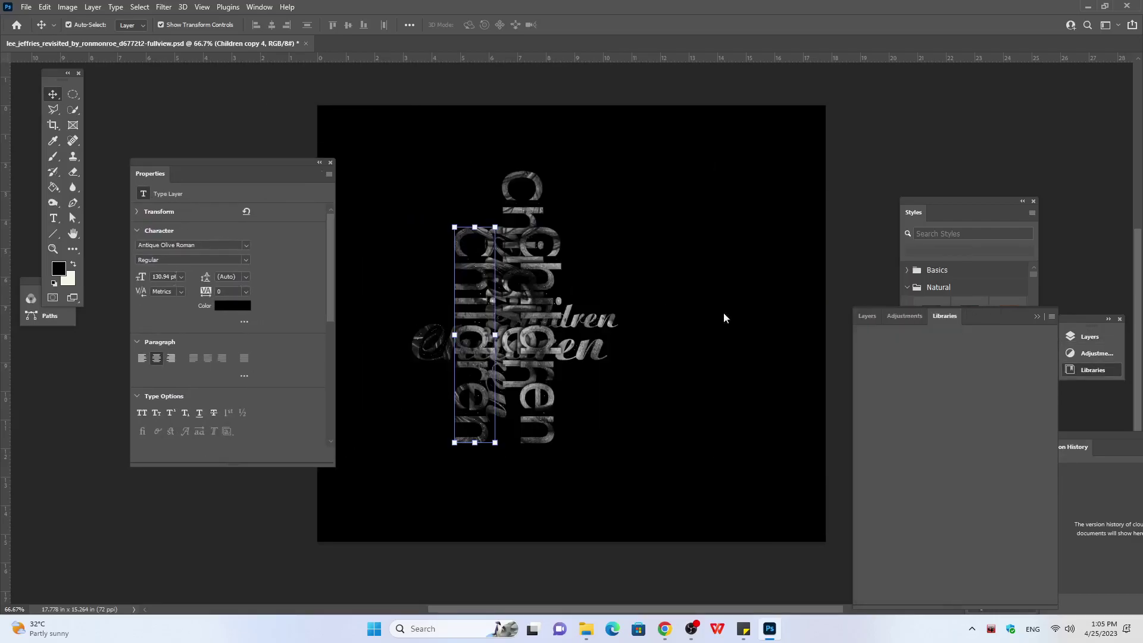
left_click(866, 316)
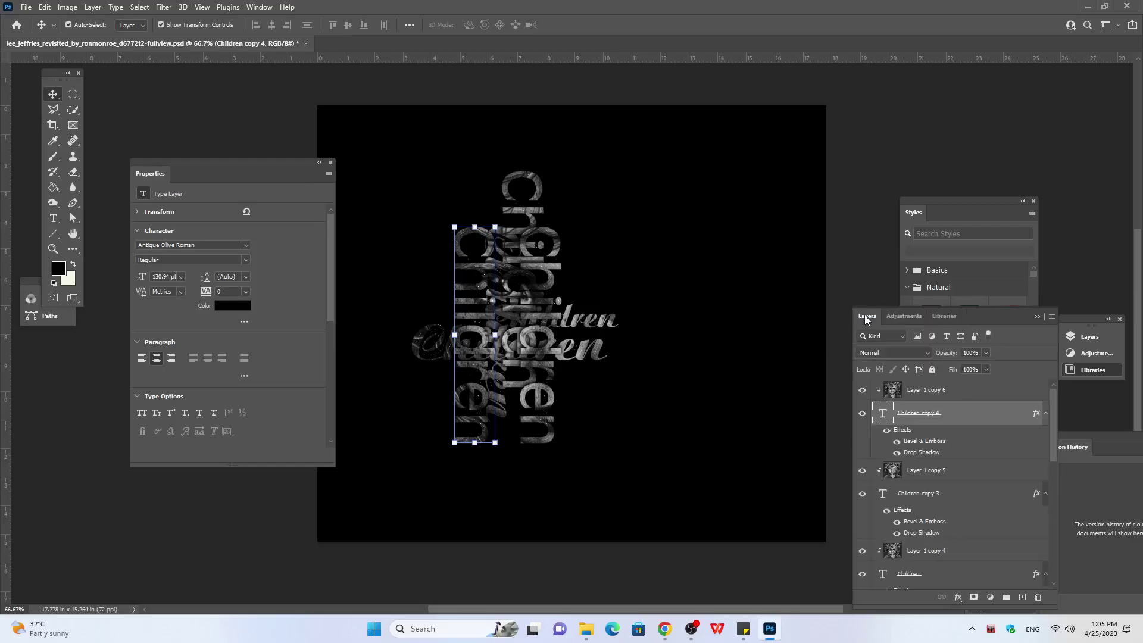
left_click(190, 244)
scroll(190, 244, "up", 3)
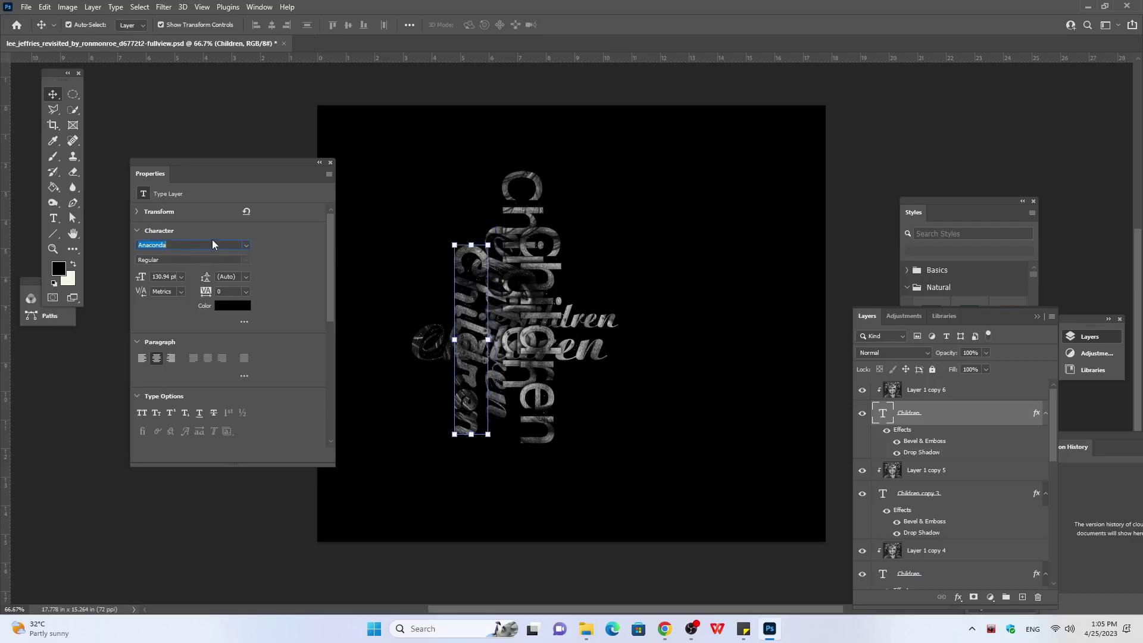
scroll(212, 239, "down", 5)
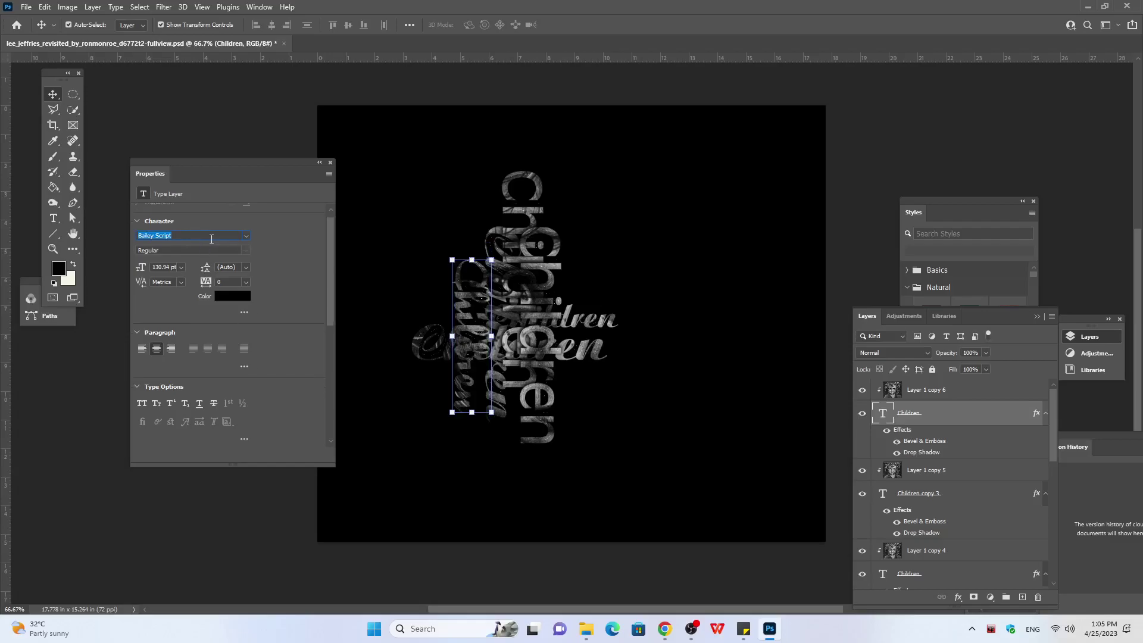
scroll(210, 237, "down", 1)
scroll(209, 234, "down", 1)
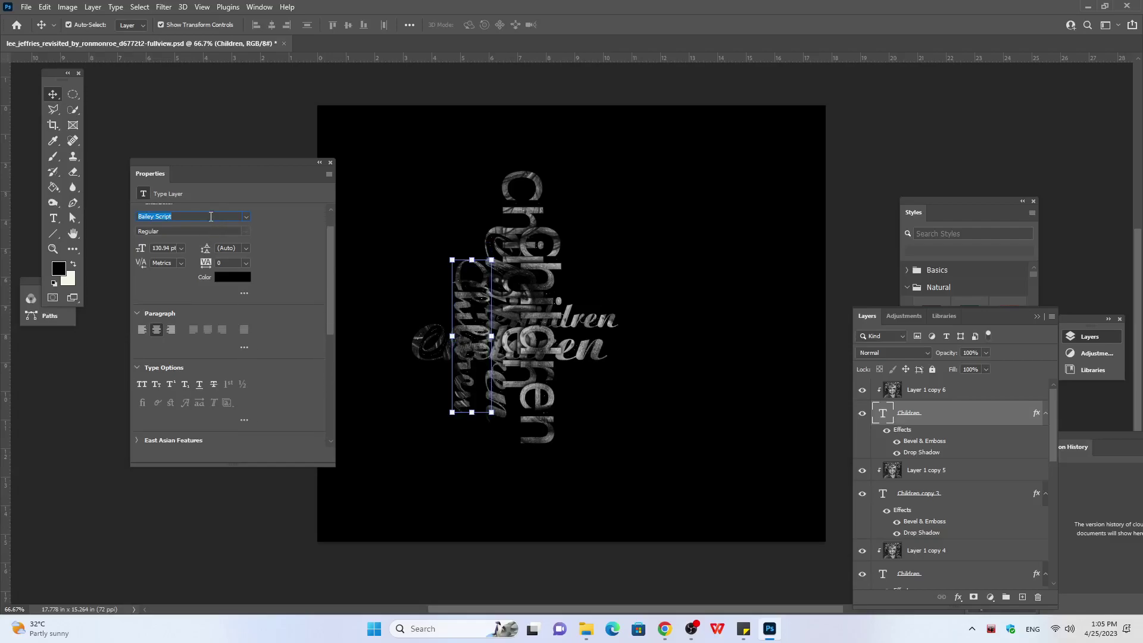
scroll(217, 209, "up", 2)
scroll(216, 210, "up", 2)
scroll(213, 210, "up", 1)
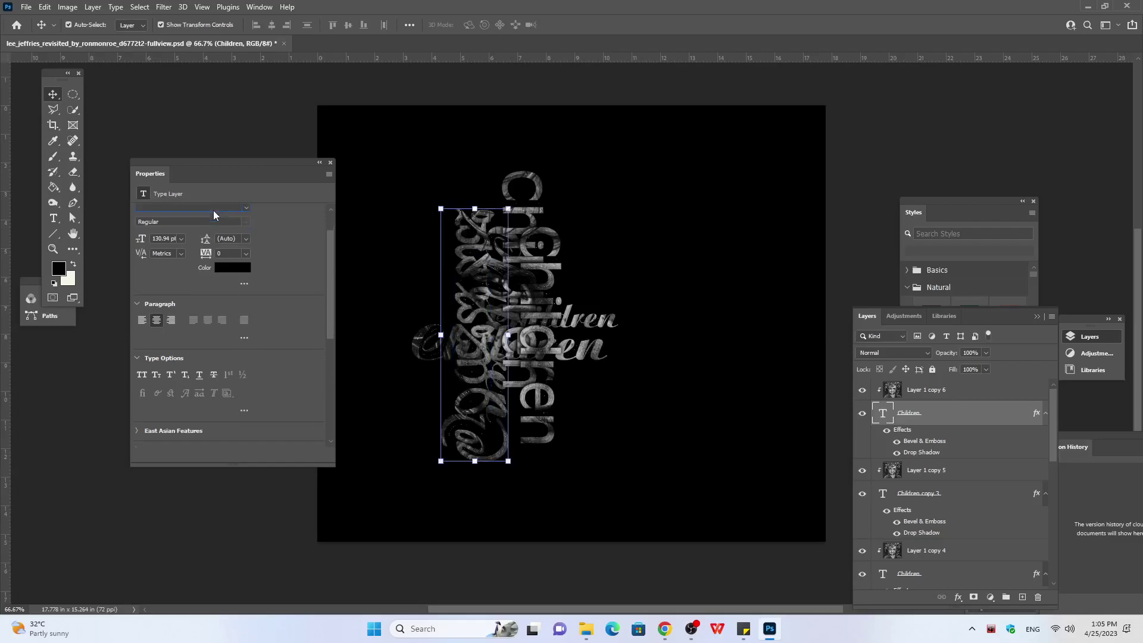
Step: Apply the Danube font to the vertical Children copy from the font list
left_click(250, 237)
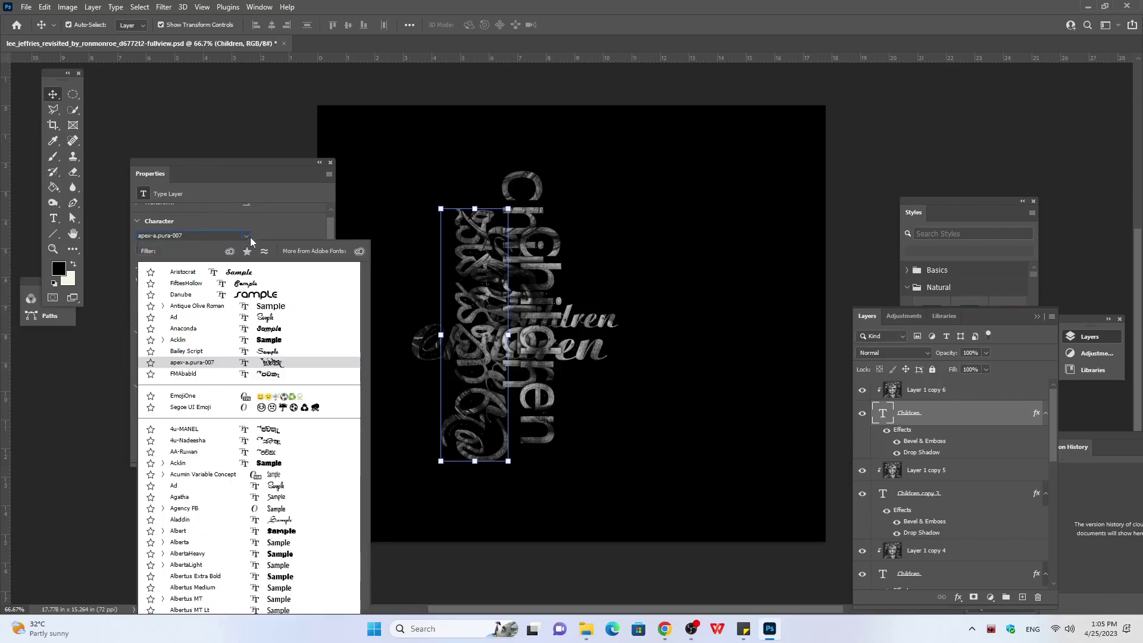
left_click(284, 297)
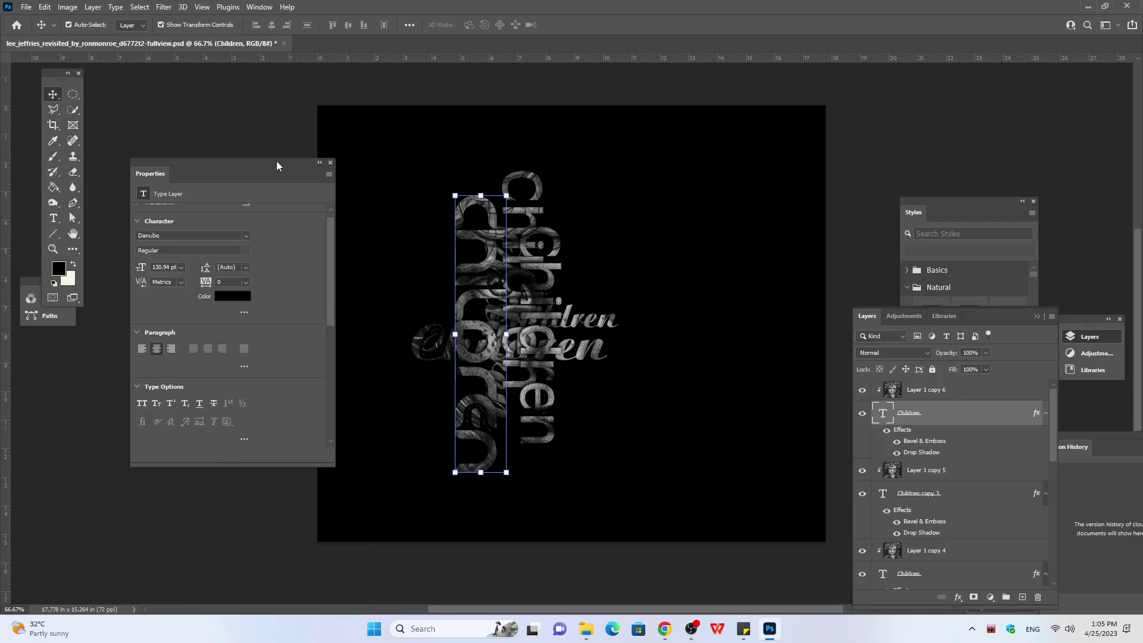
left_click_drag(276, 160, 223, 222)
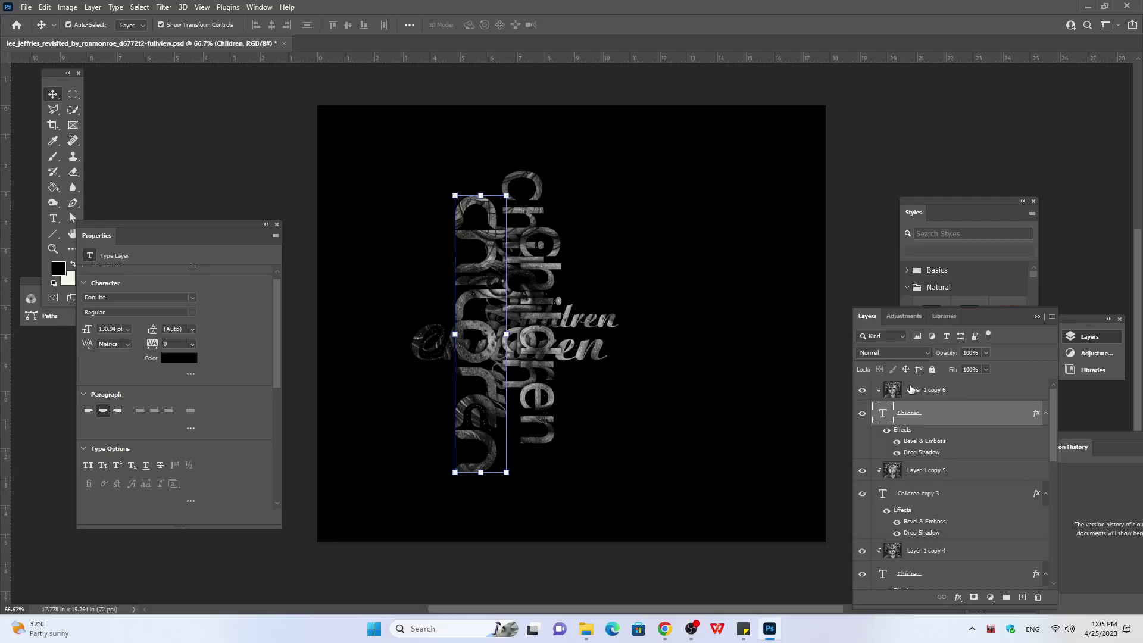
left_click(910, 389)
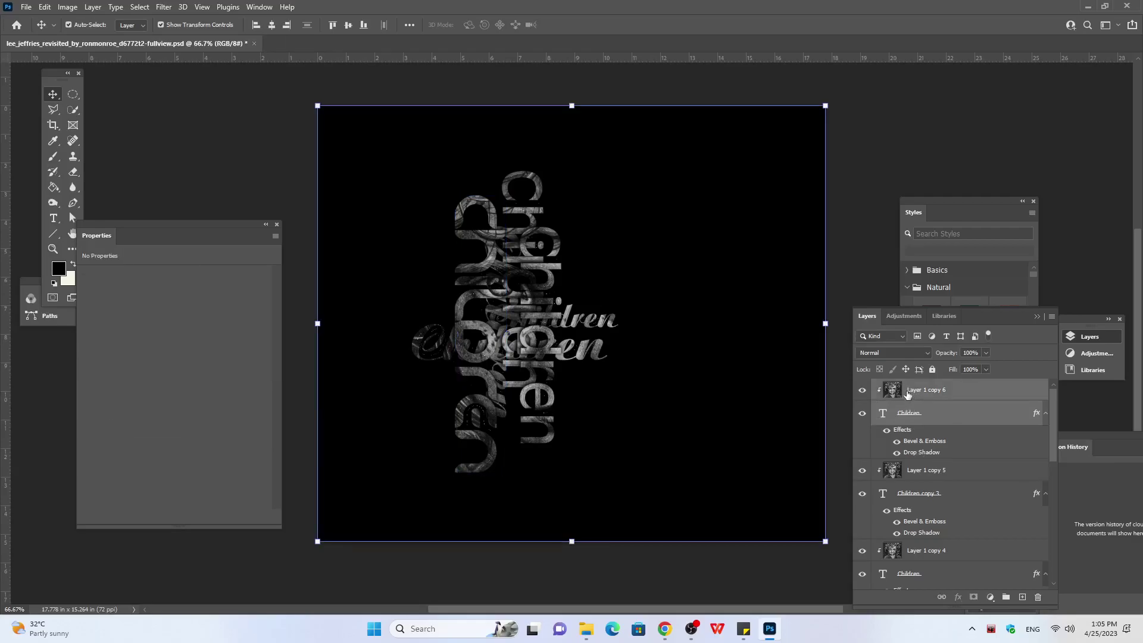
Step: Duplicate the word with its photo texture and nudge the copy left
key("ctrl+j")
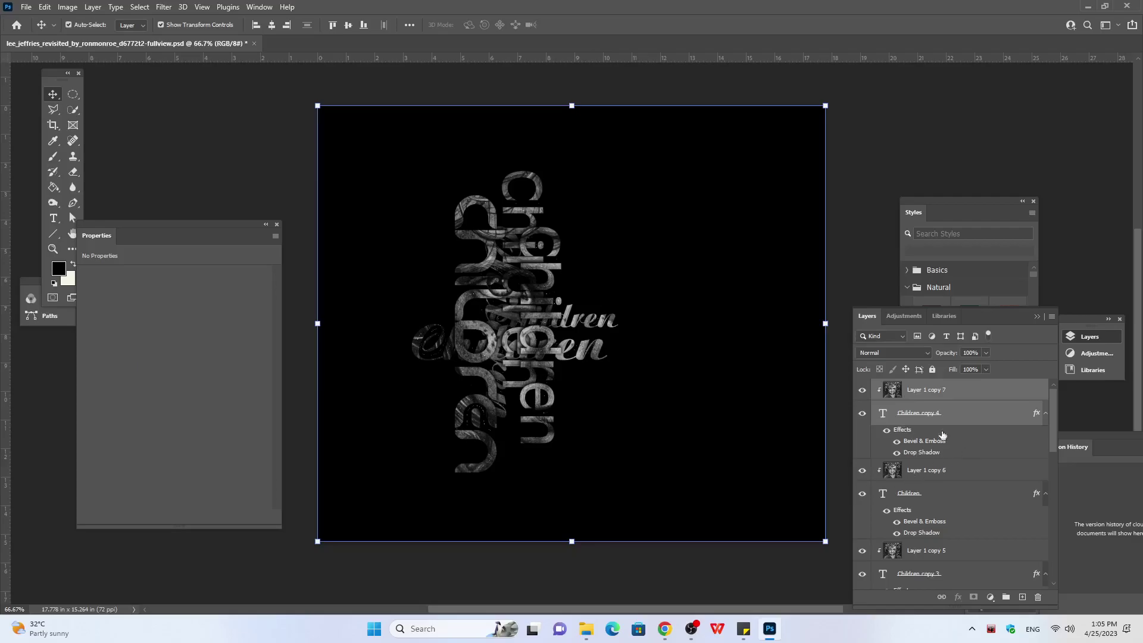
left_click(927, 415)
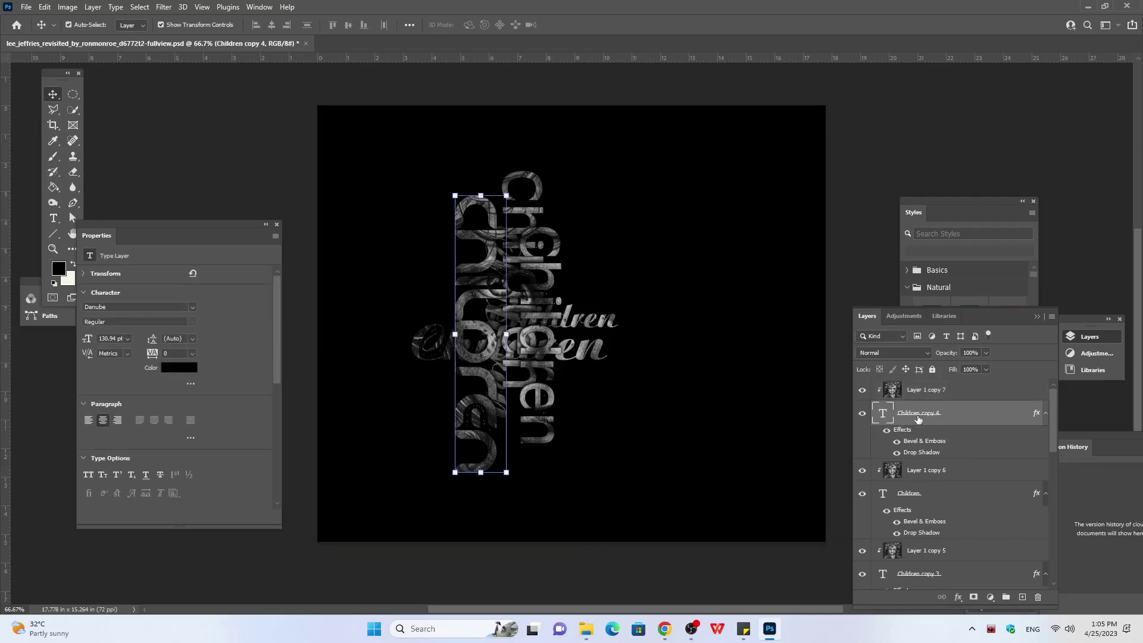
key("Left")
key("Left")
key("Left")
key("Left")
key("Left")
key("Left")
key("Left")
key("Left")
key("Left")
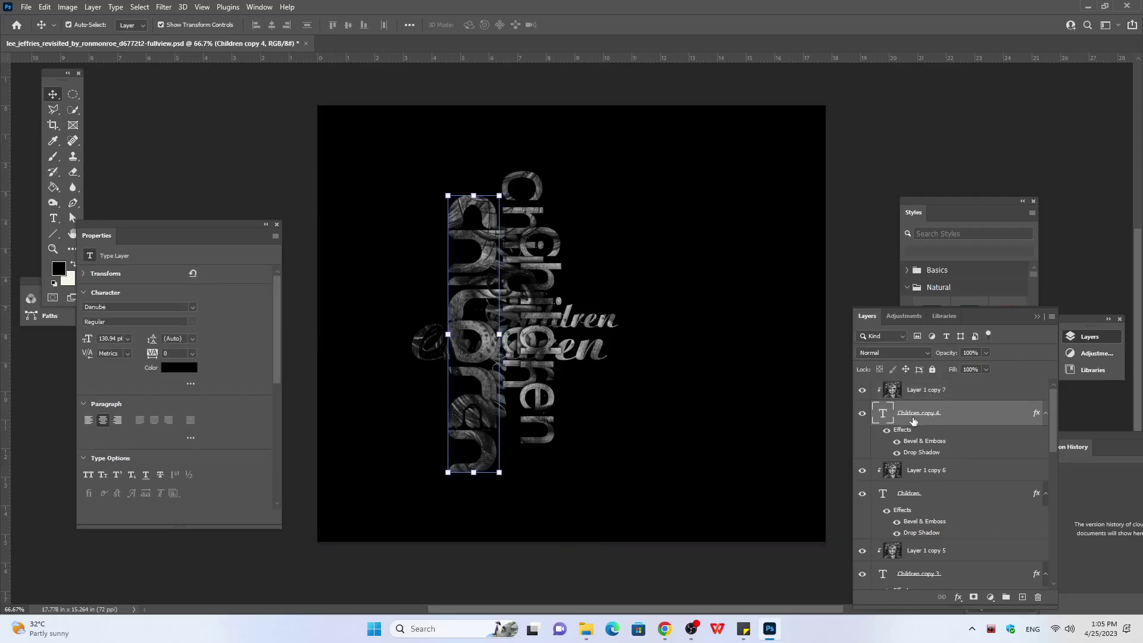
key("Left")
key("Left")
key("Left")
key("Left")
key("Left")
key("Left")
key("Left")
key("Left")
key("Left")
key("Left")
key("Left")
key("Left")
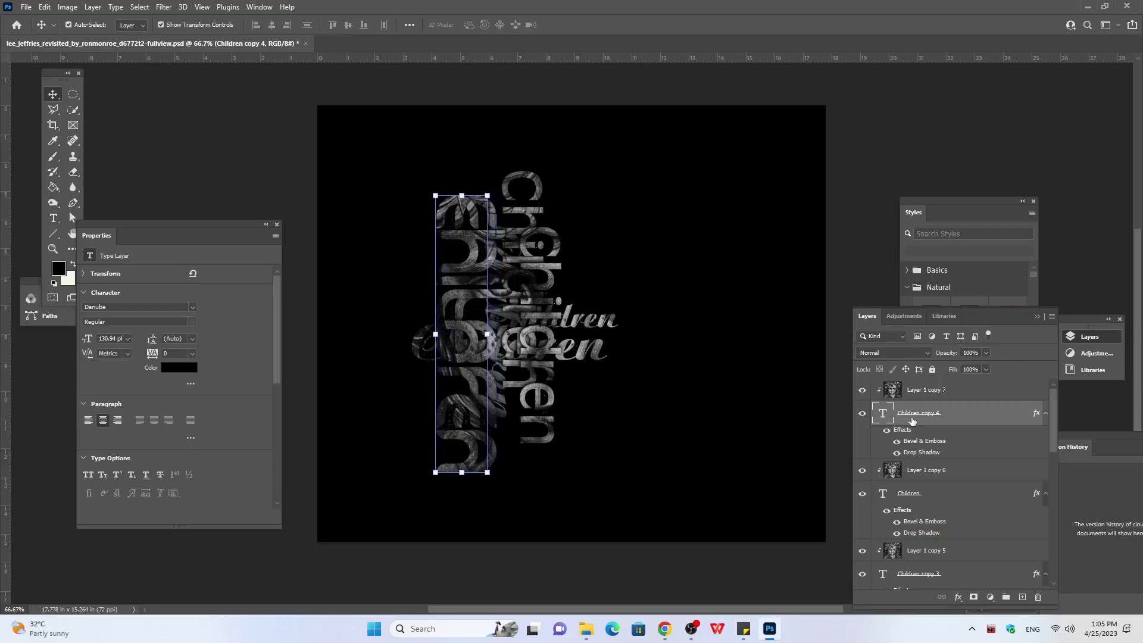
key("Left")
key("Left")
key("Left")
key("Left")
key("Left")
key("Left")
key("Left")
key("Left")
key("Left")
key("Left")
key("Left")
key("Left")
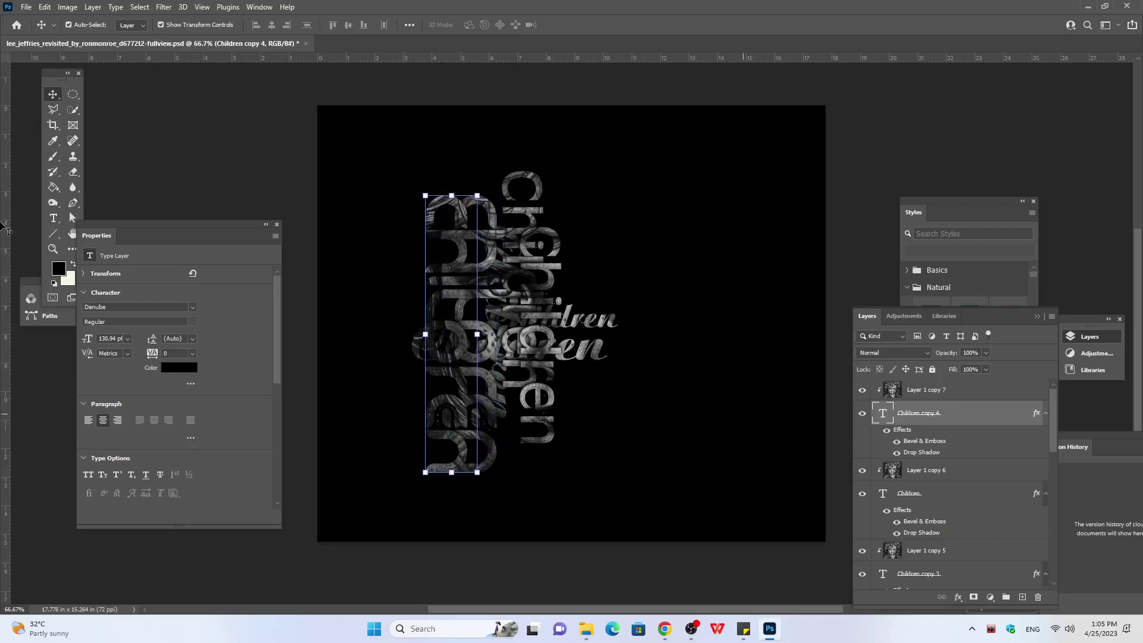
Step: Set the copied word's font to Acklin and nudge it slightly right
left_click(141, 306)
key("Down")
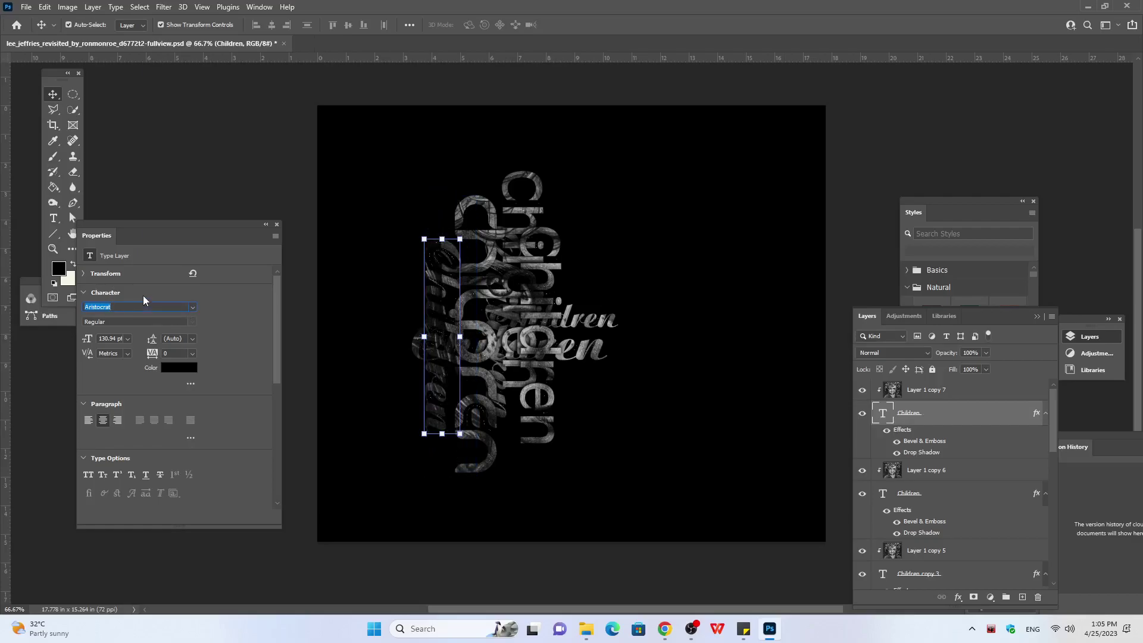
key("Down")
key("Down")
key("Down")
key("Down")
key("Down")
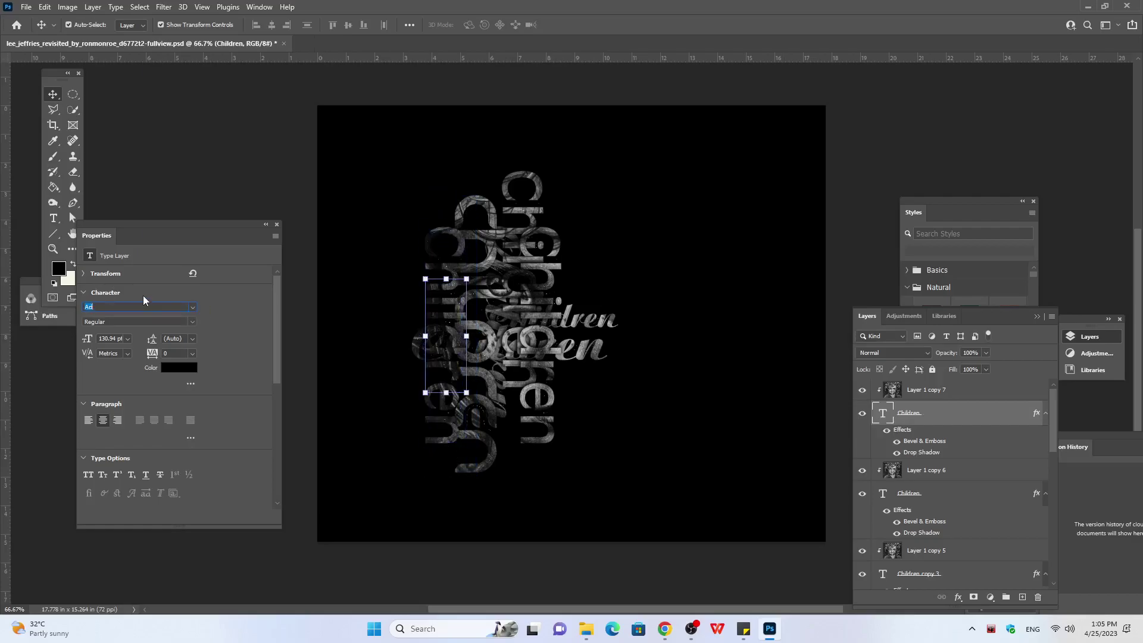
key("Down")
key("Down")
key("Down")
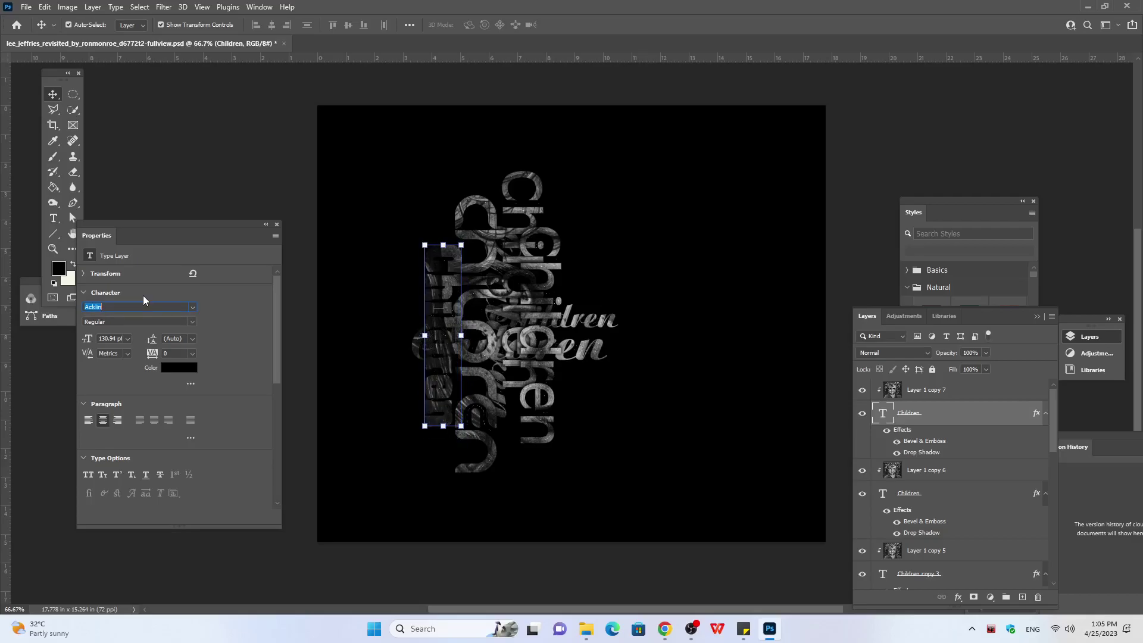
key("Right")
left_click(941, 408)
key("Right")
key("Right")
key("Right")
key("Right")
key("Right")
key("Right")
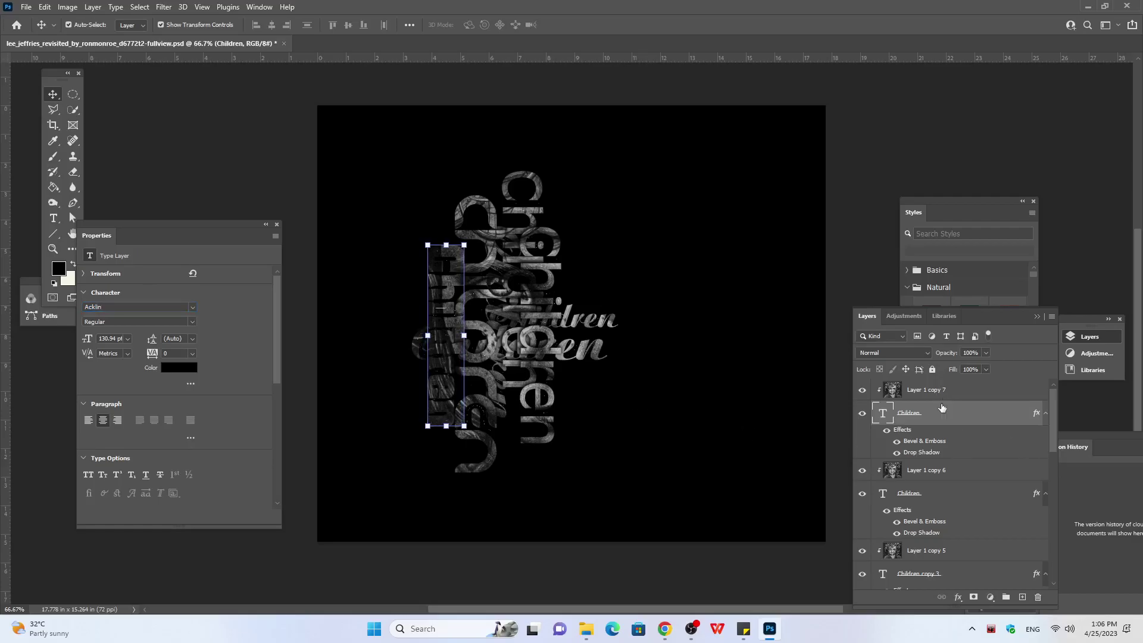
key("Right")
key("Right")
key("Right")
key("Right")
key("Right")
key("Right")
key("Right")
key("Right")
key("Right")
key("Right")
key("Right")
key("Right")
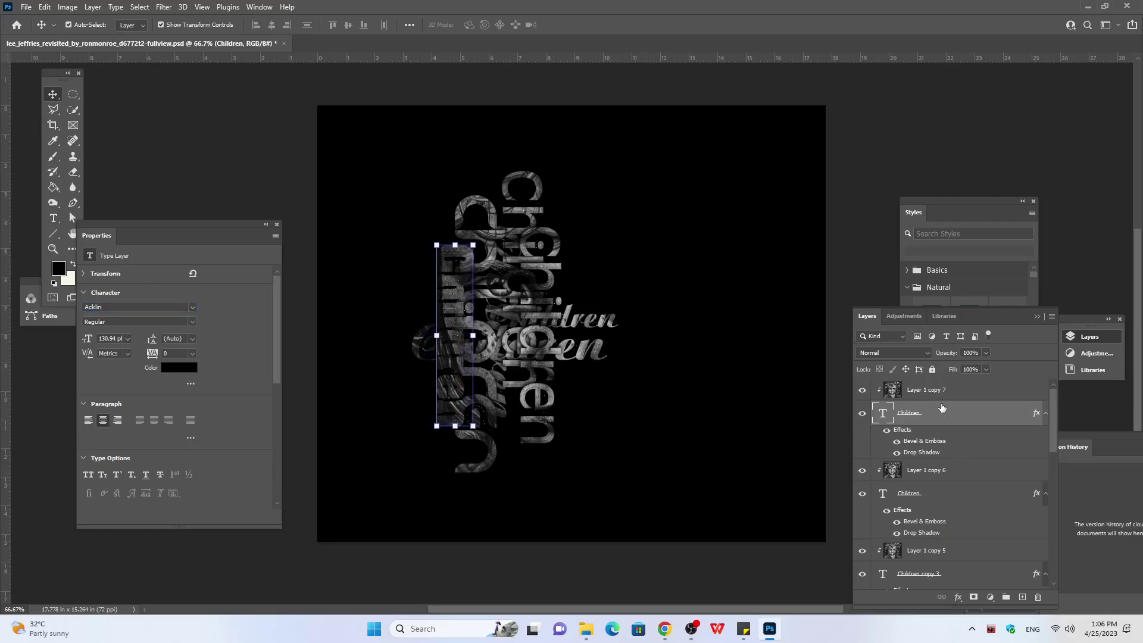
key("Right")
key("Right")
key("Right")
key("Right")
key("Right")
key("Right")
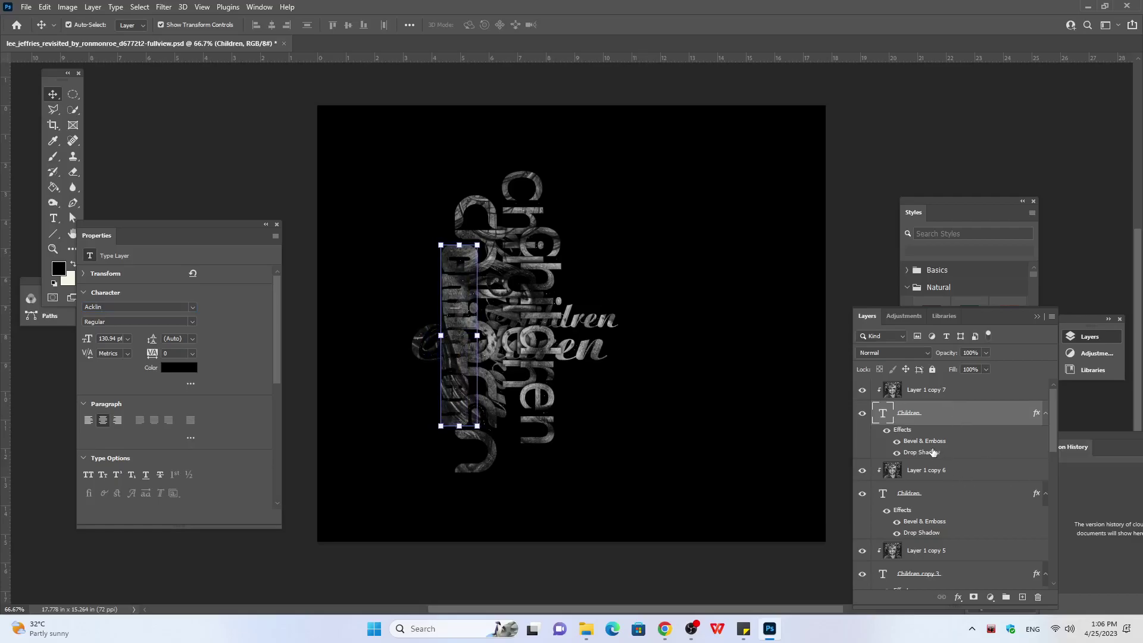
Step: Set the Acklin word's drop shadow to grey 6c6c6c with Darker Color blending
double_click(930, 453)
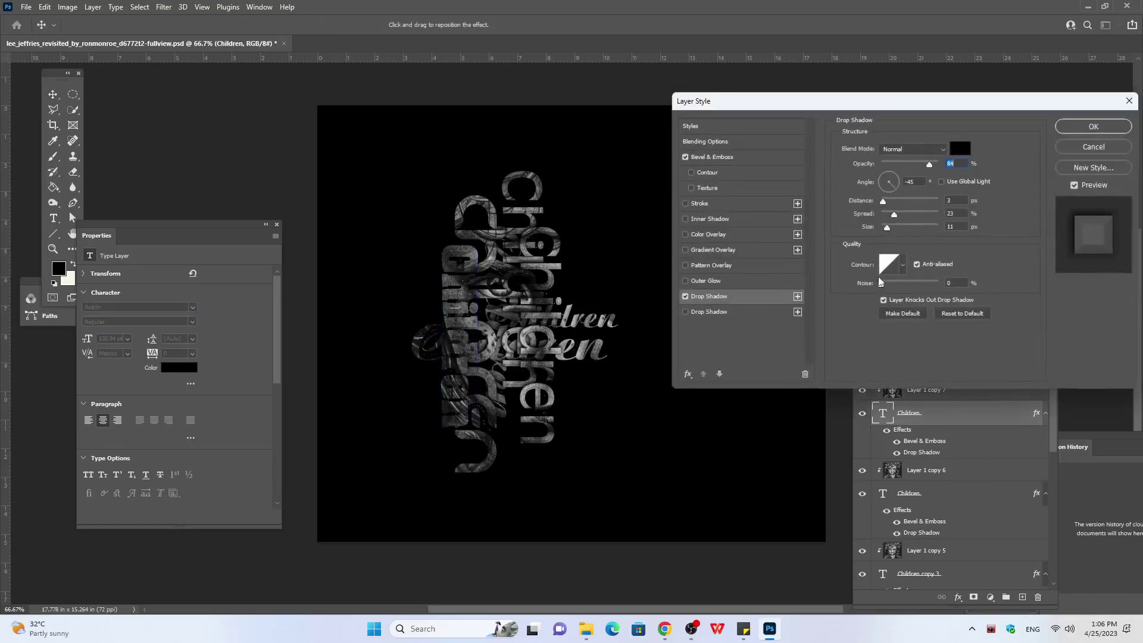
left_click(966, 154)
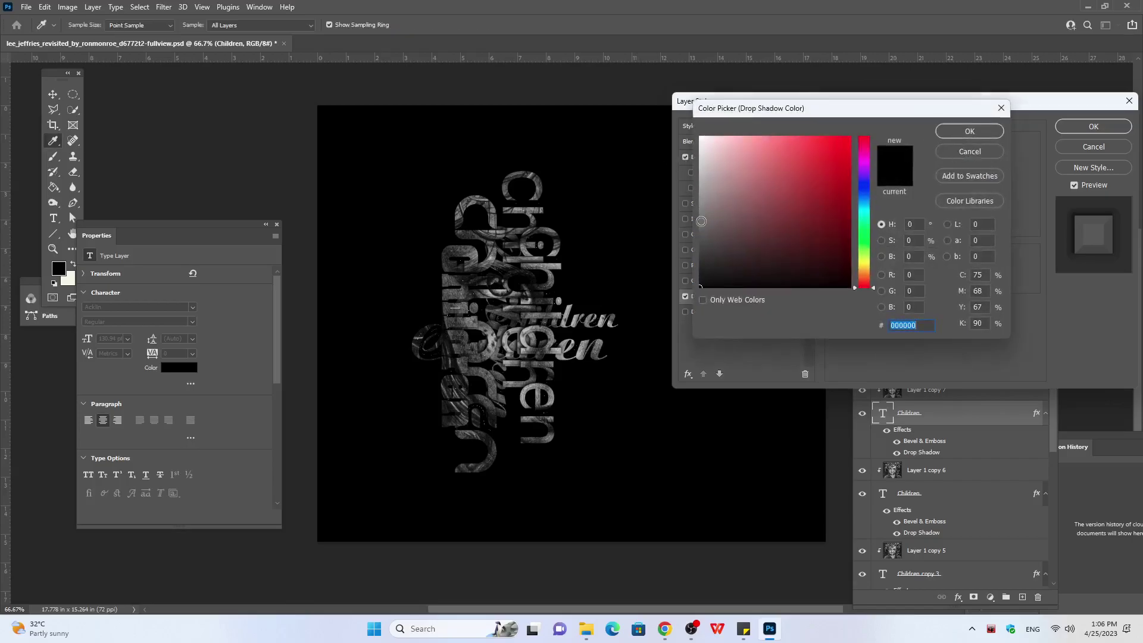
left_click(702, 220)
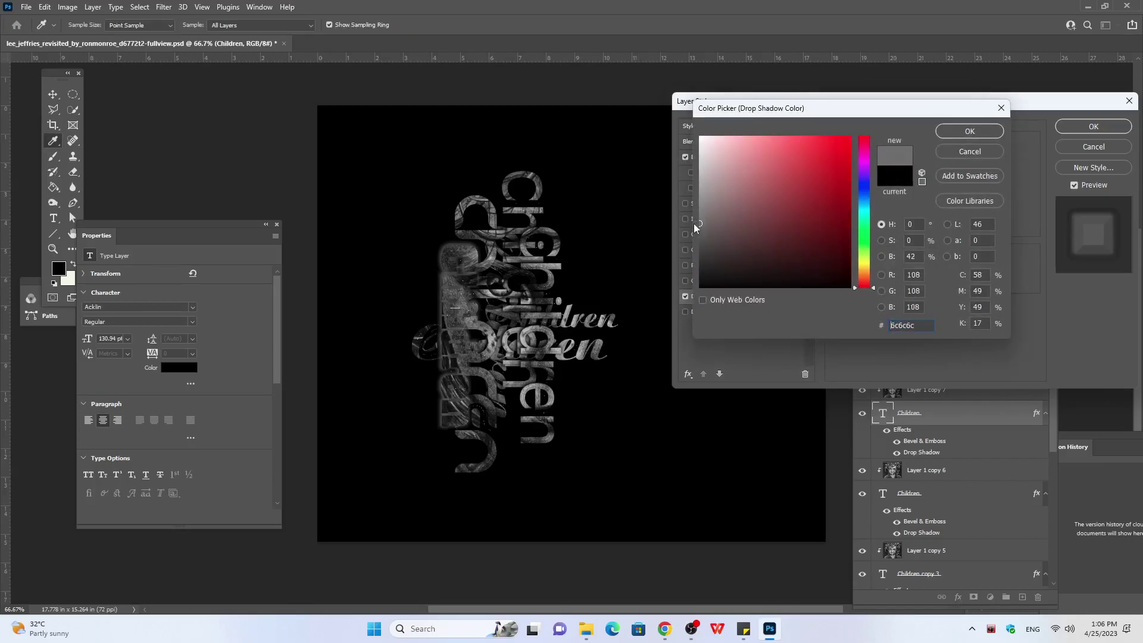
left_click_drag(702, 221, 700, 223)
left_click(970, 131)
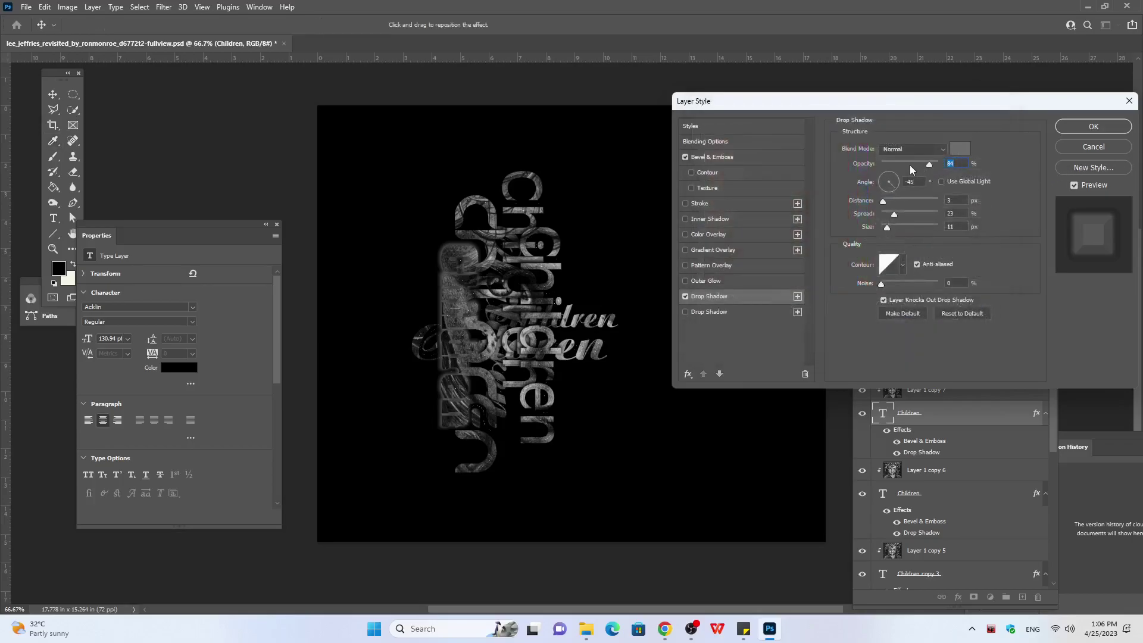
left_click(920, 150)
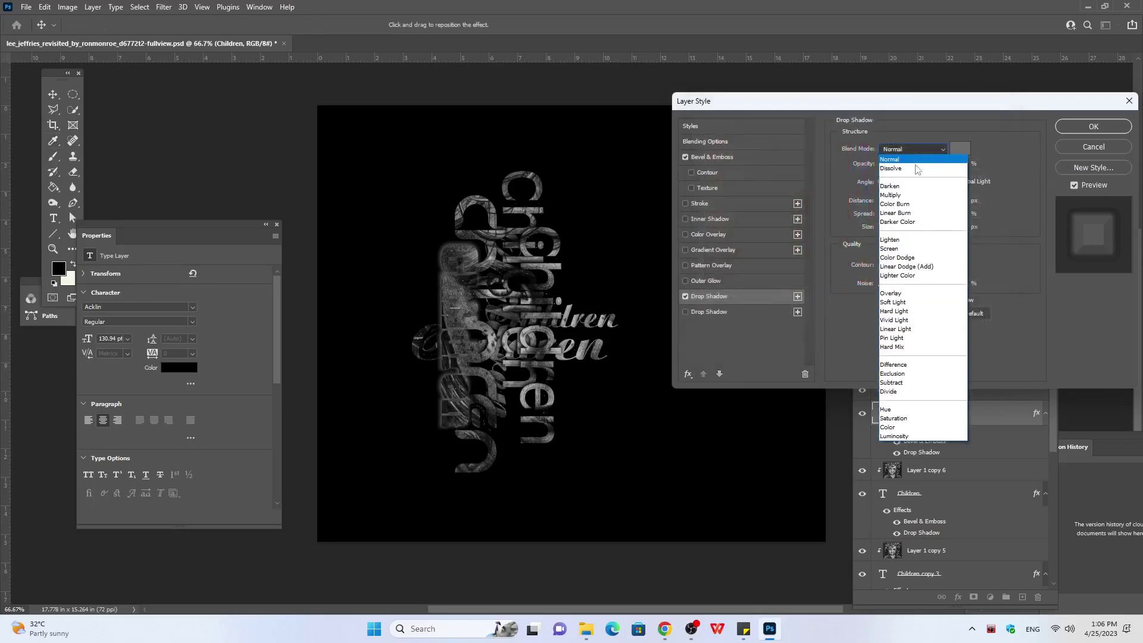
left_click(914, 222)
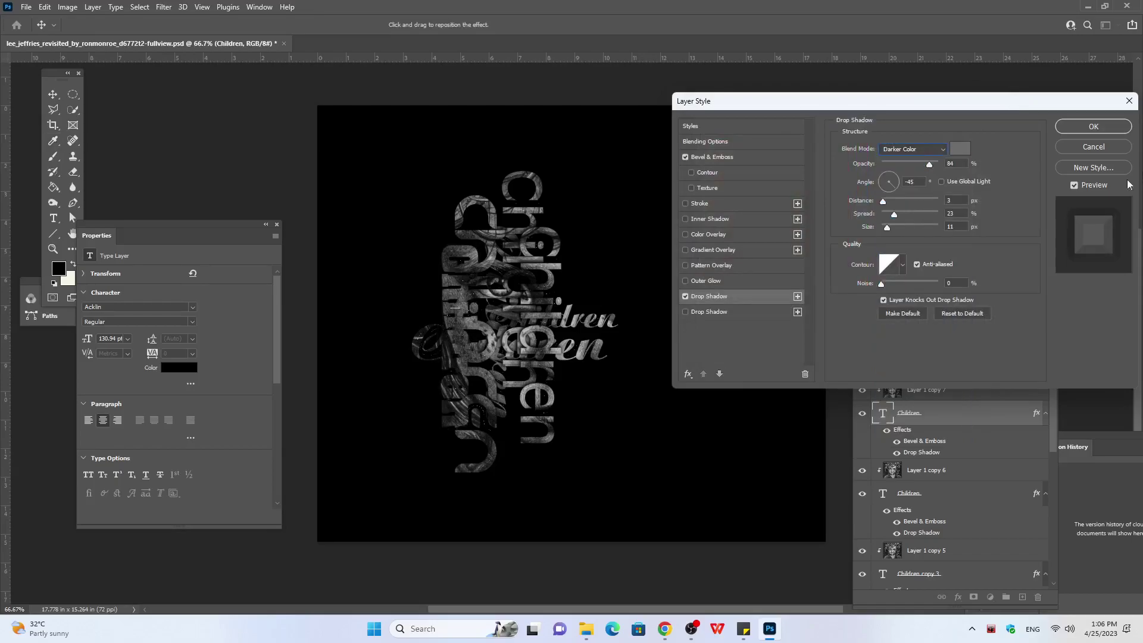
left_click(1093, 128)
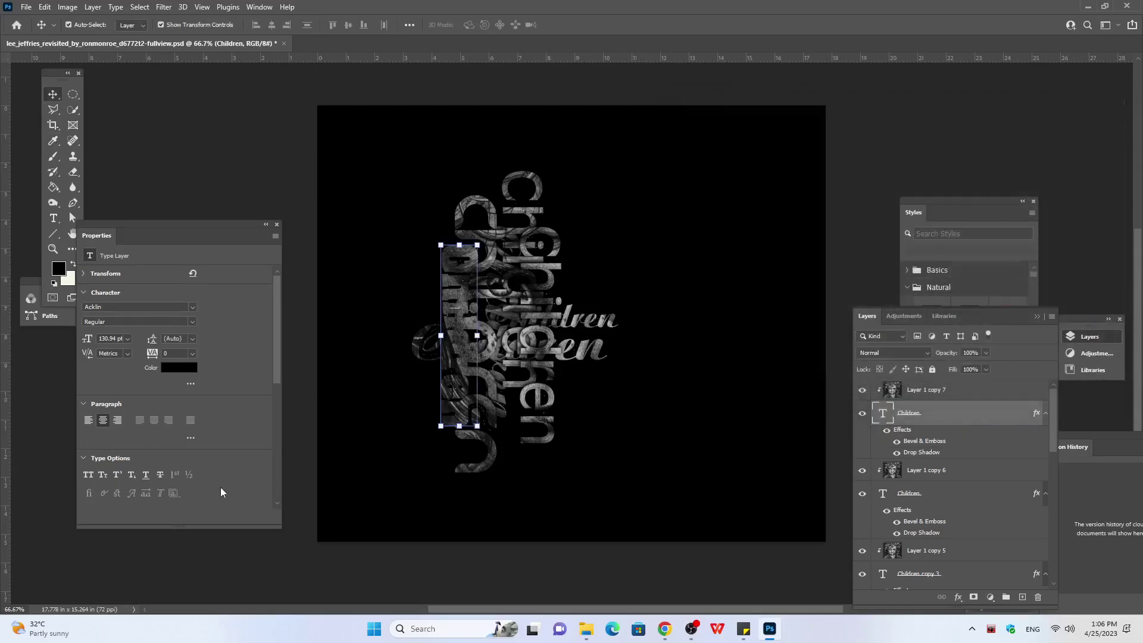
Step: Duplicate the Layer 1 copy 7 photo and text pair, nudging the copy left
key("ctrl")
left_click(941, 389)
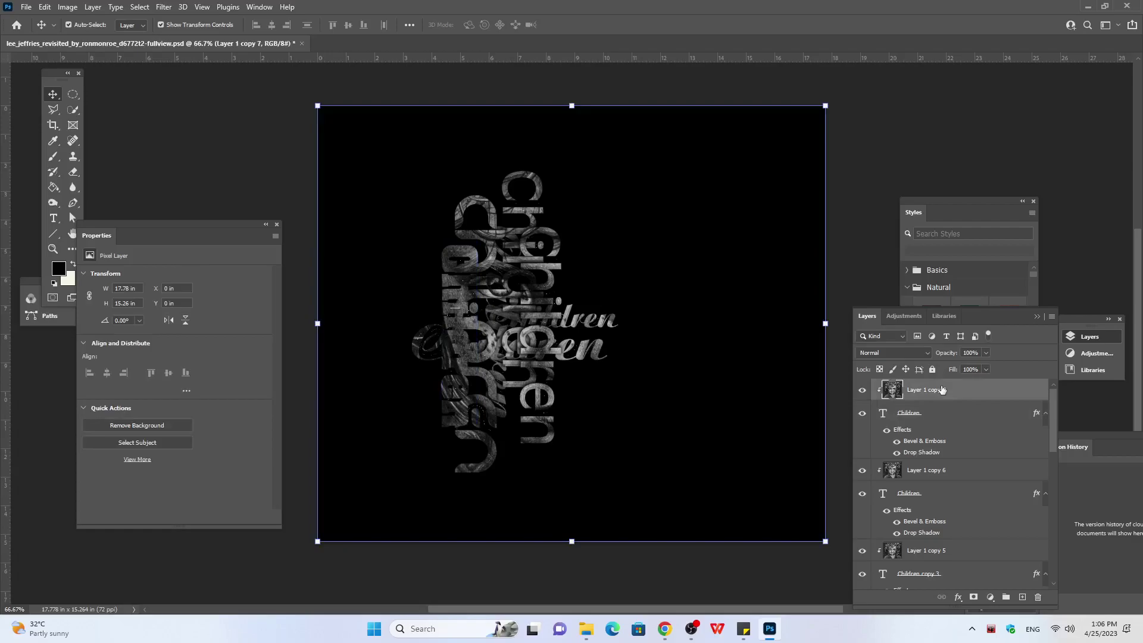
left_click(908, 412, "ctrl")
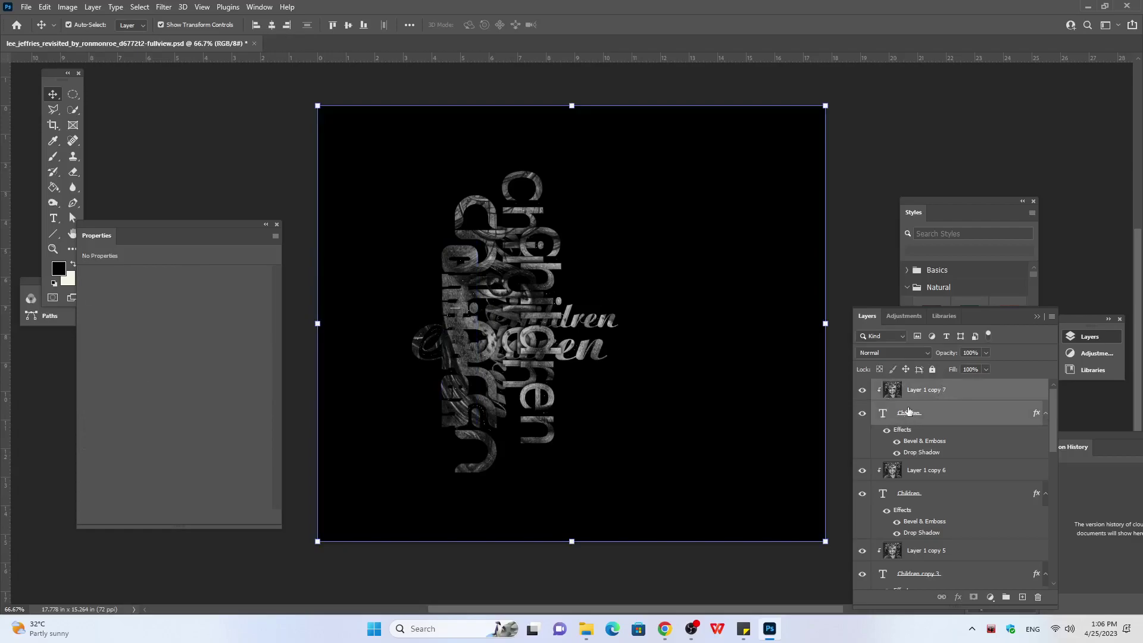
key("ctrl+j")
left_click(952, 414)
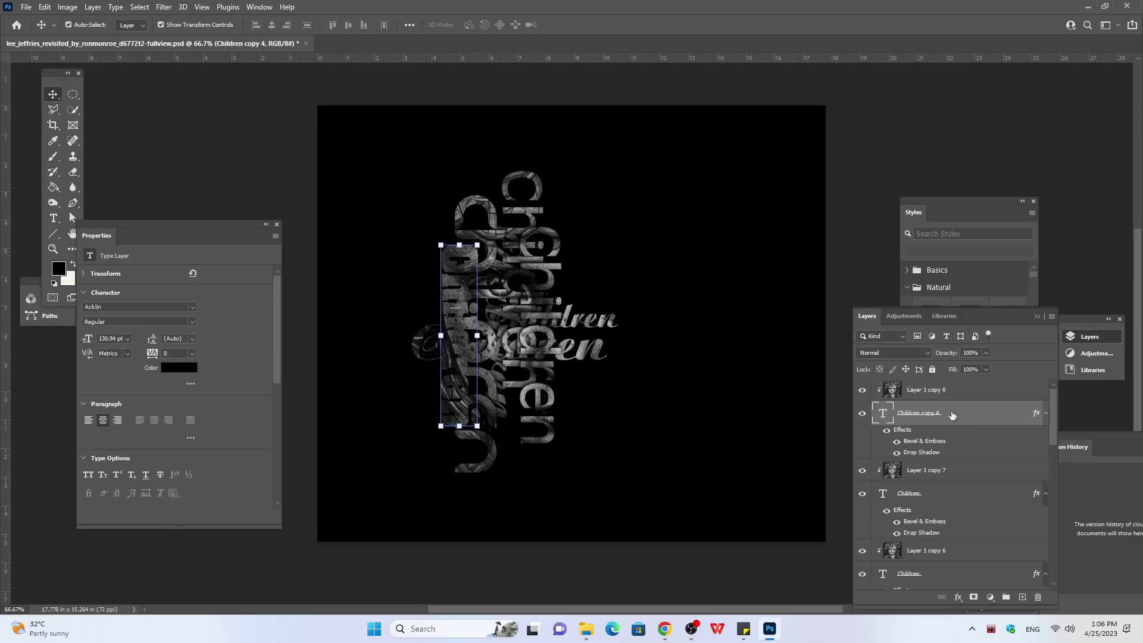
key("Left")
key("Left")
key("Left")
key("Left")
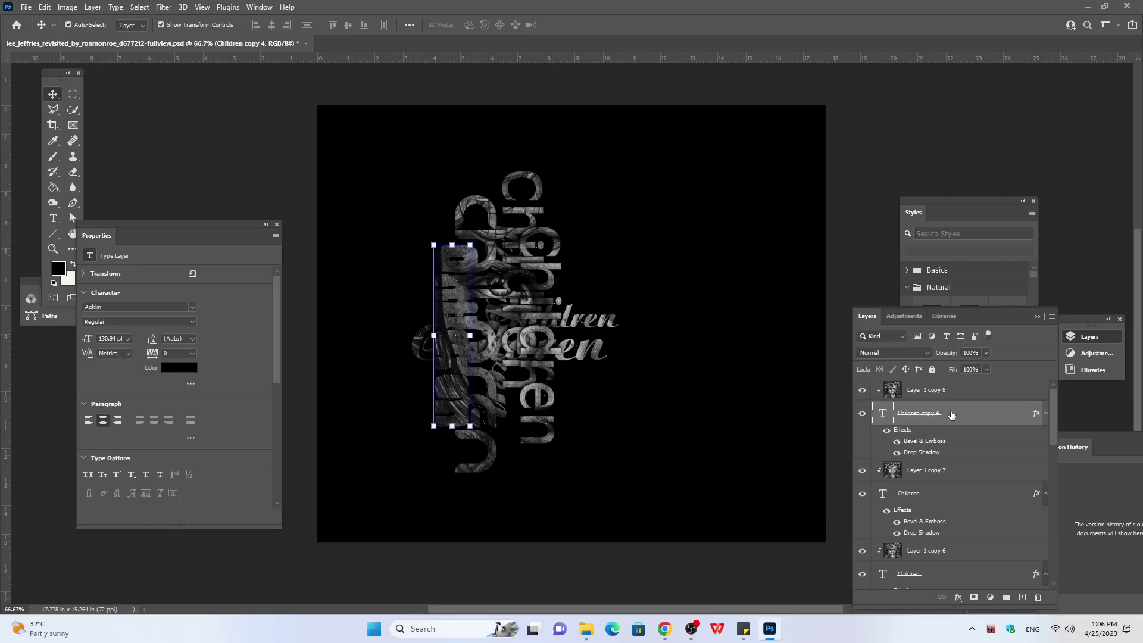
key("Left")
key("Left")
key("Left")
key("Left")
key("Left")
key("Left")
key("Left")
key("Left")
key("Left")
key("Left")
key("Left")
key("Left")
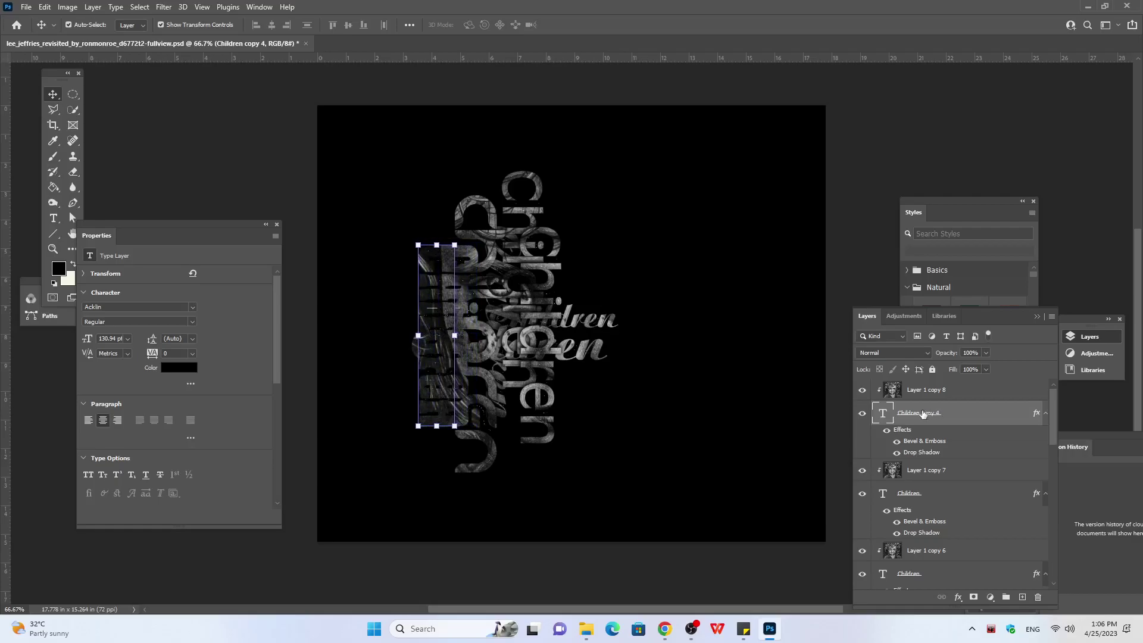
key("Left")
key("Left")
key("Left")
key("Left")
key("Left")
key("Left")
key("Left")
key("Left")
key("Left")
key("Left")
key("Left")
key("Left")
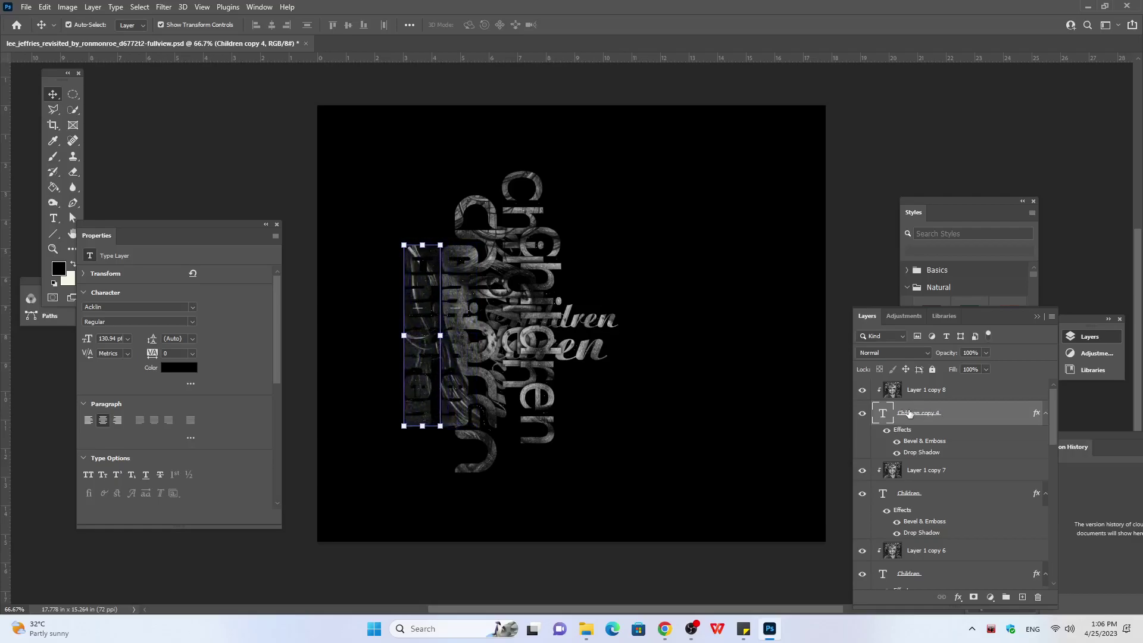
Step: Change the copied word's font to Albertus Extra Bold
left_click(127, 308)
key("Down")
key("Down")
key("Down")
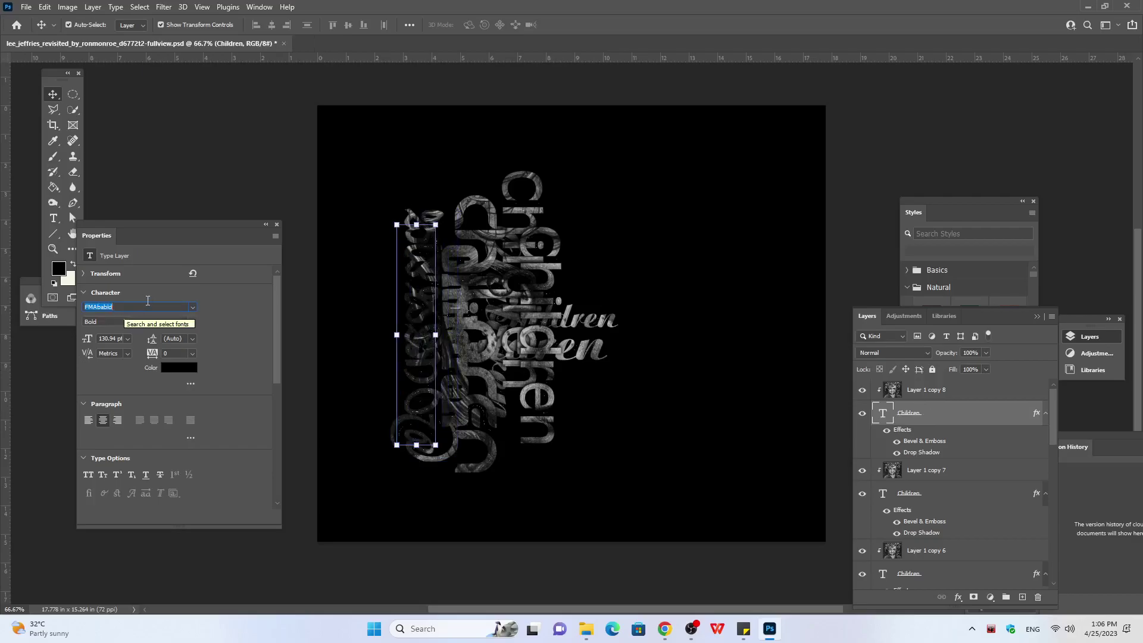
key("Down")
key("Down")
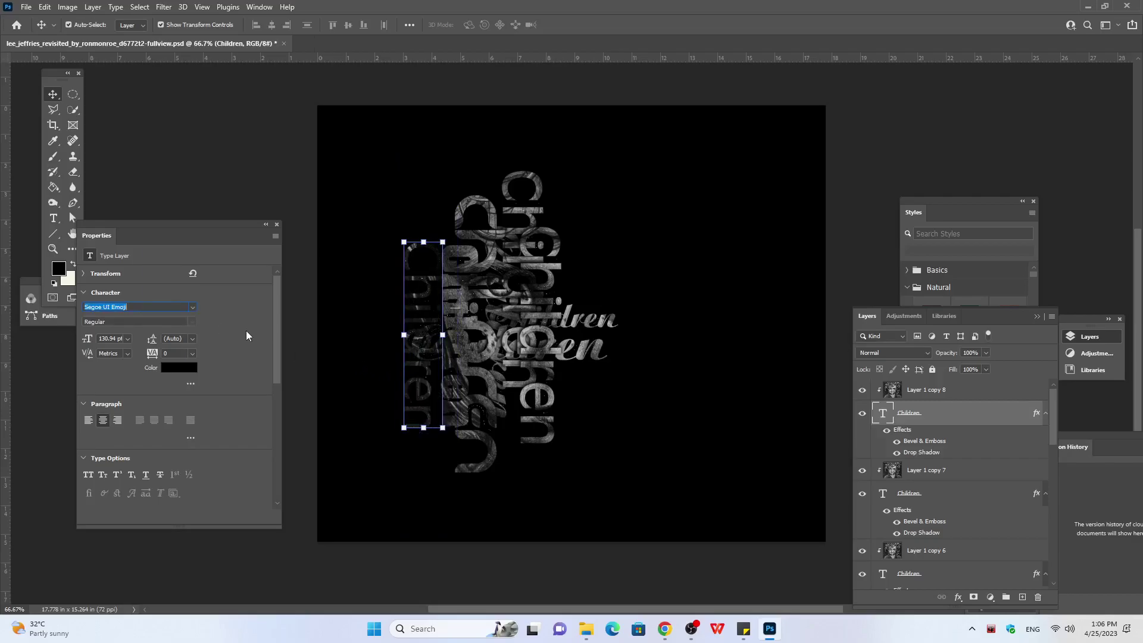
left_click(191, 309)
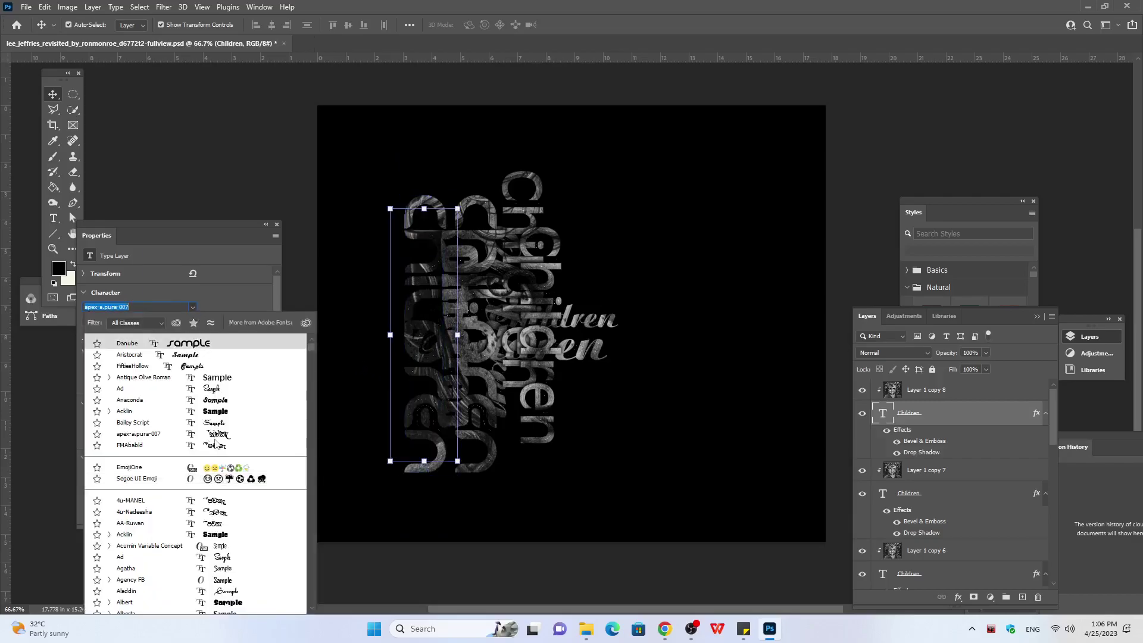
scroll(223, 464, "down", 3)
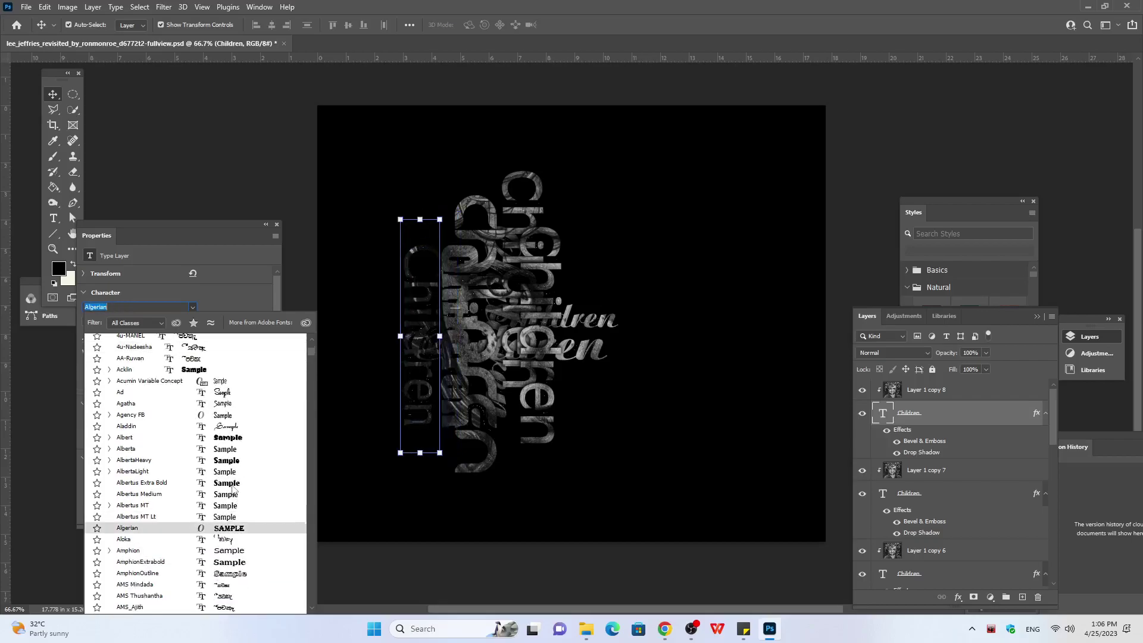
left_click(228, 485)
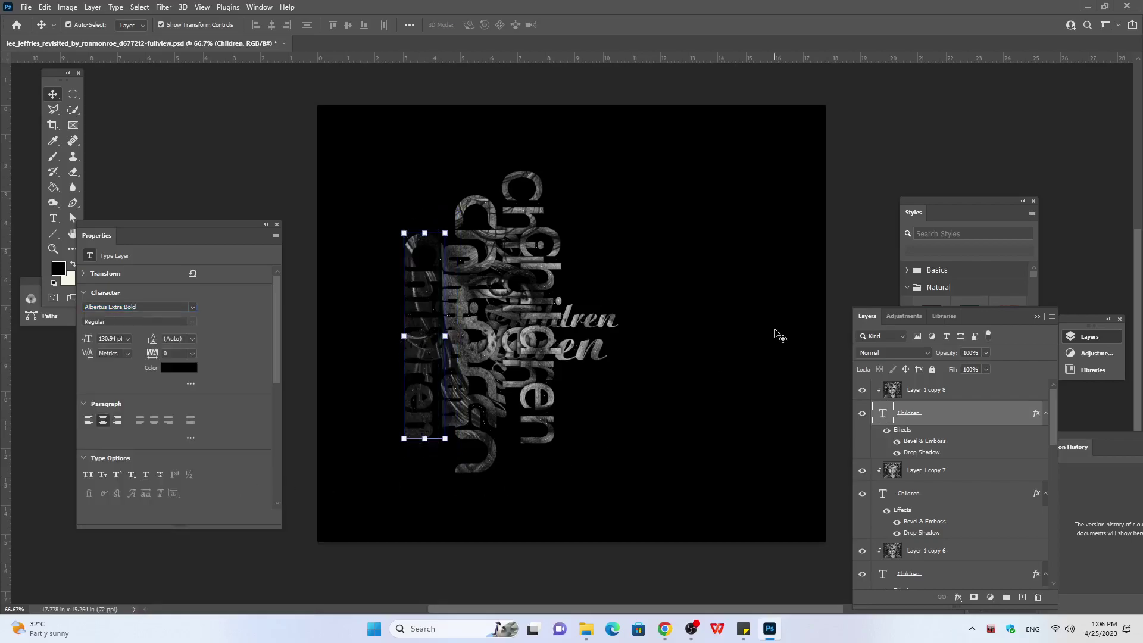
Step: Duplicate the Albertus pair again and shift the newest copy right and down
left_click(921, 397, "shift")
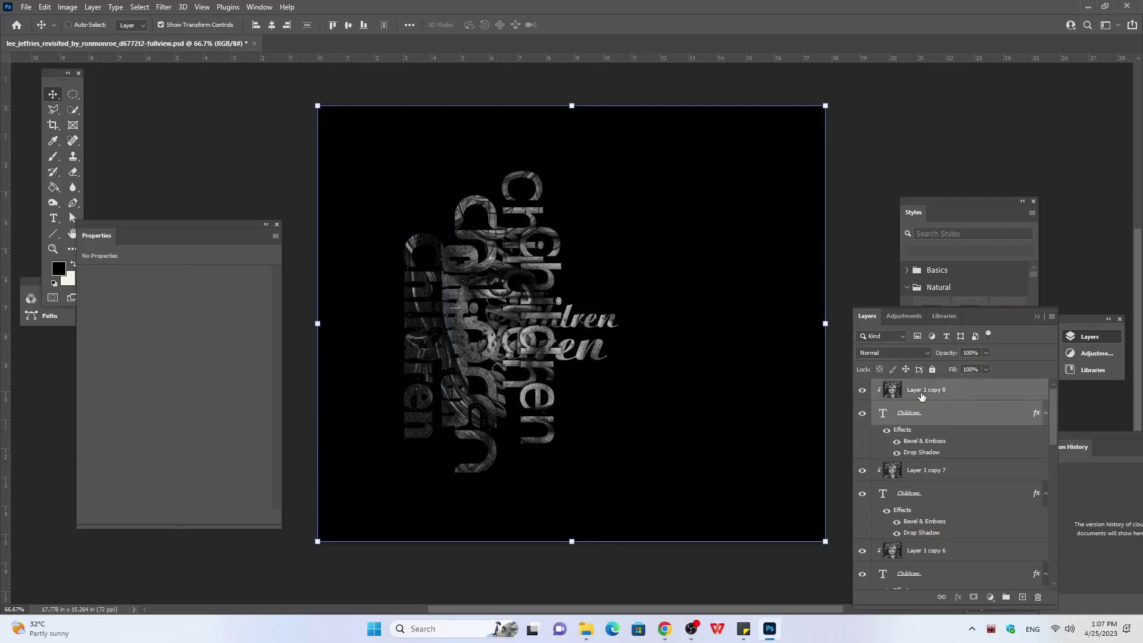
key("ctrl+j")
left_click(919, 413)
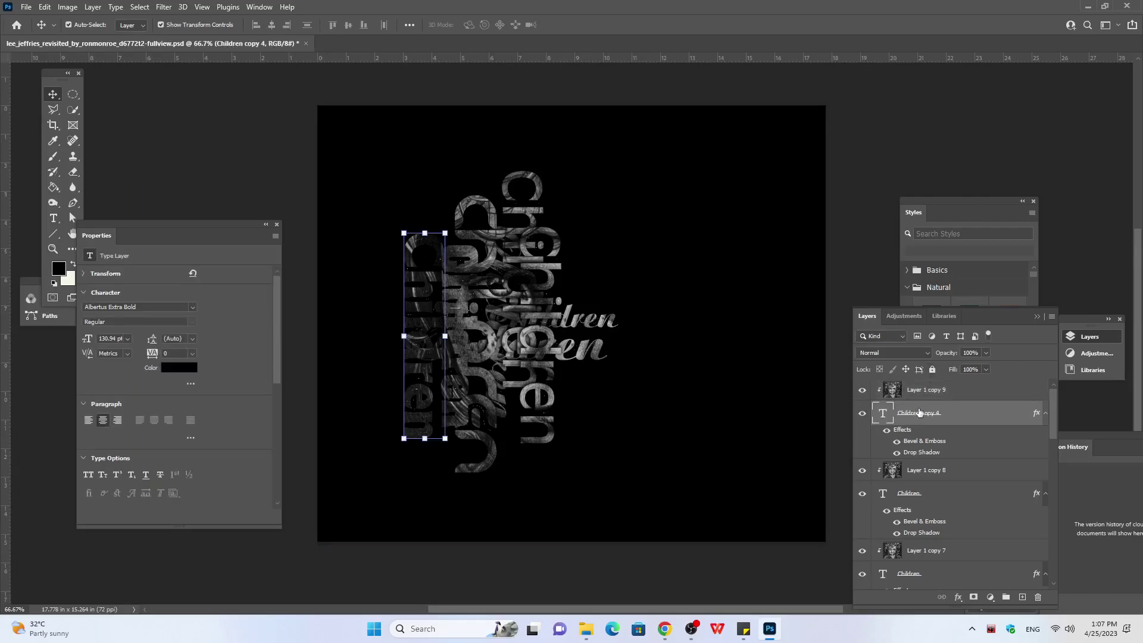
key("Right")
key("Right")
key("Right")
key("Right")
key("Right")
key("Right")
key("Right")
key("Right")
key("Right")
key("Right")
key("Right")
key("Right")
key("Right")
key("Right")
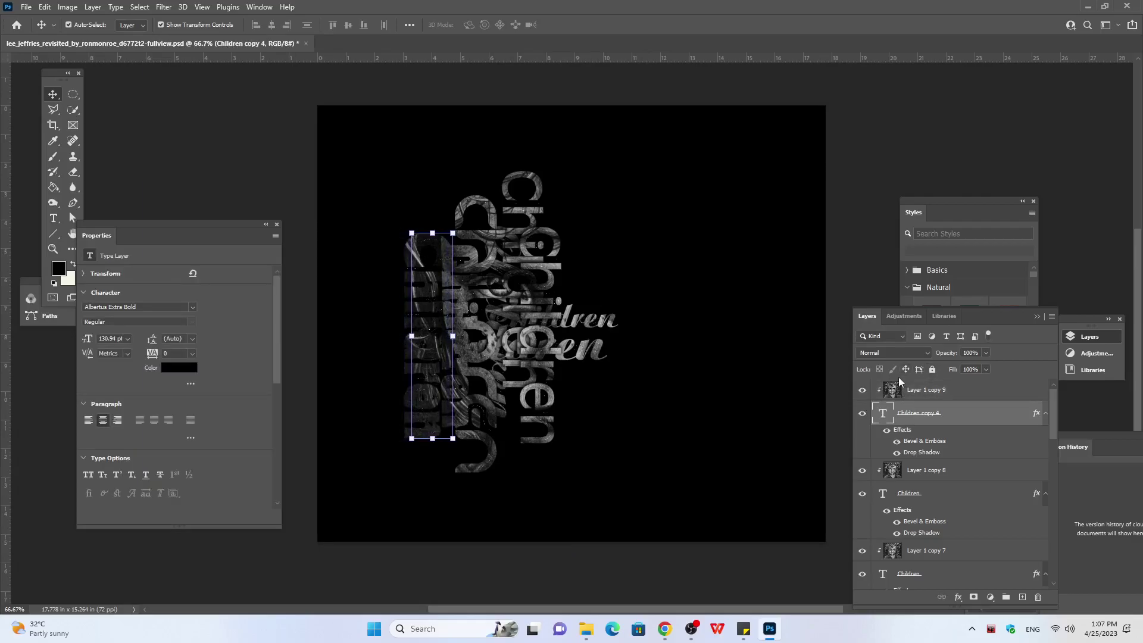
key("Right")
key("Right")
key("Right")
key("Right")
key("Right")
key("Right")
key("Right")
key("Right")
key("Right")
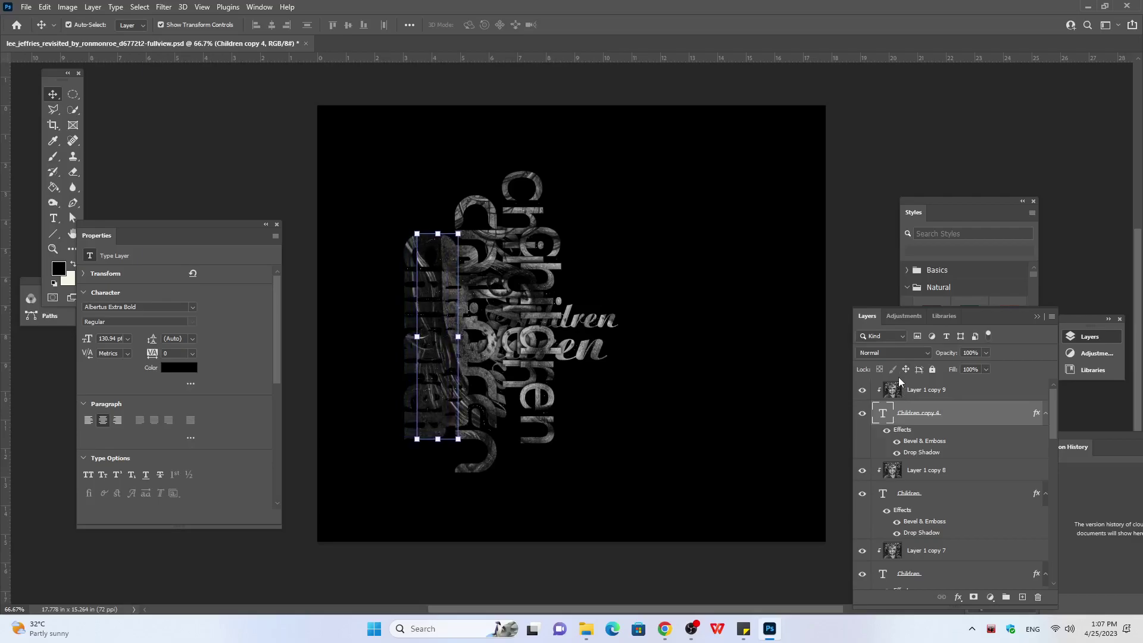
key("Down")
key("Down")
key("Down")
key("Down")
key("Down")
key("Down")
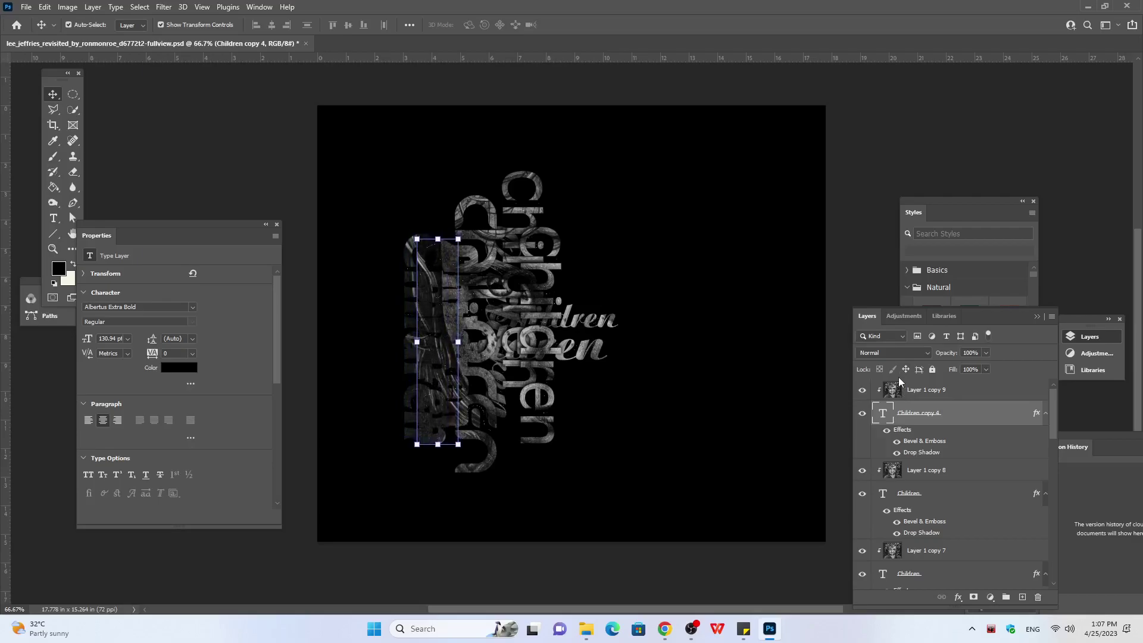
key("Down")
key("Down")
key("Down")
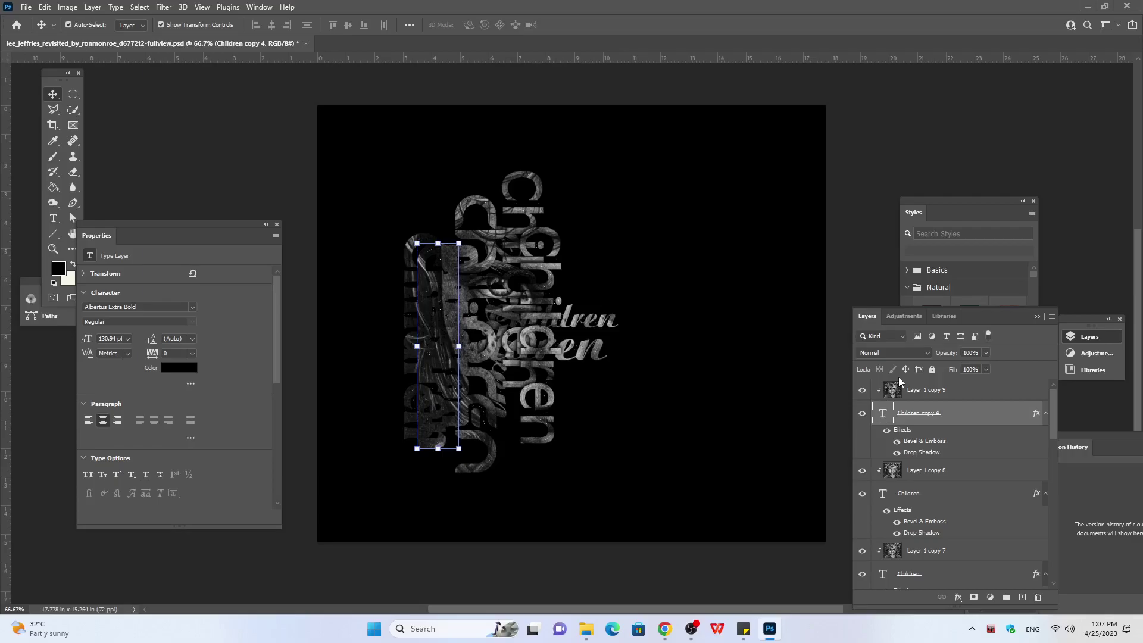
key("Right")
key("Right")
key("Right")
key("Right")
key("Right")
key("Right")
key("Right")
key("Right")
key("Right")
key("Right")
key("Right")
key("Right")
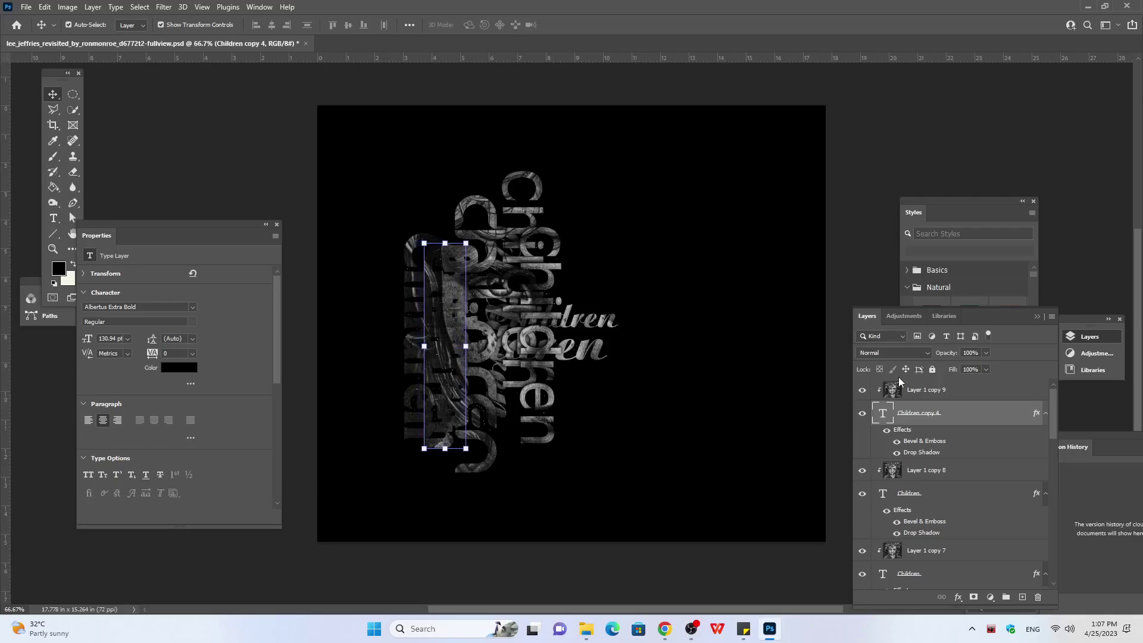
key("Right")
key("Right")
key("Right")
key("Right")
key("Right")
key("Right")
key("Right")
key("Right")
key("Right")
key("Right")
key("Right")
key("Right")
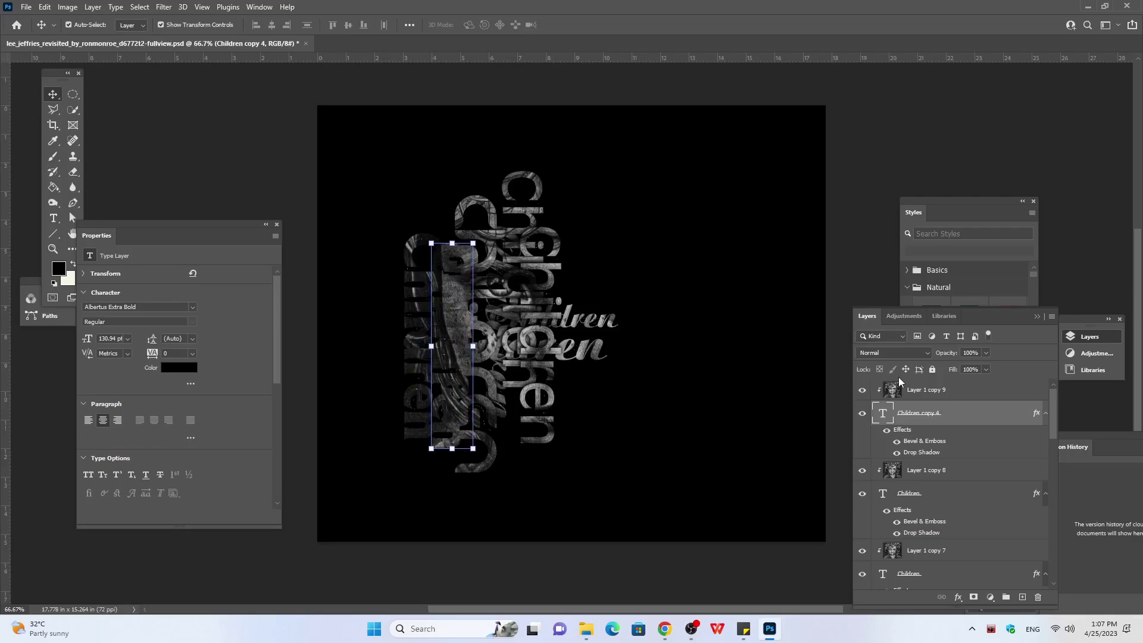
key("Right")
key("Right")
key("Right")
key("Right")
key("Right")
key("Right")
key("Right")
key("Right")
key("Right")
key("Right")
key("Right")
key("Right")
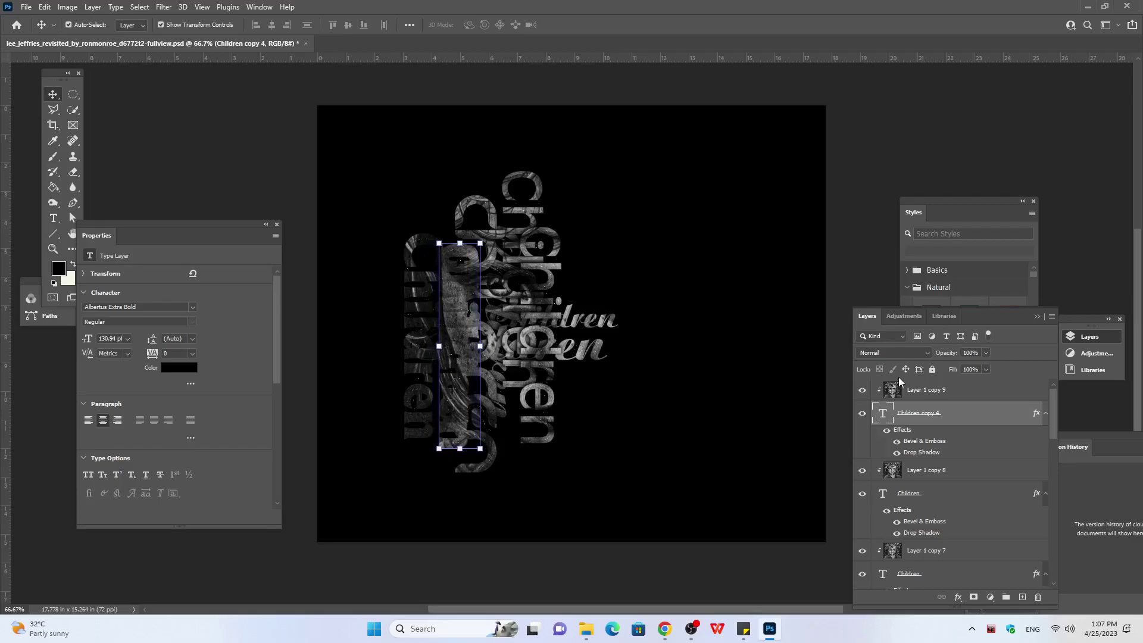
key("Right")
key("Right")
key("Right")
key("Right")
key("Right")
key("Right")
key("Right")
key("Right")
key("Right")
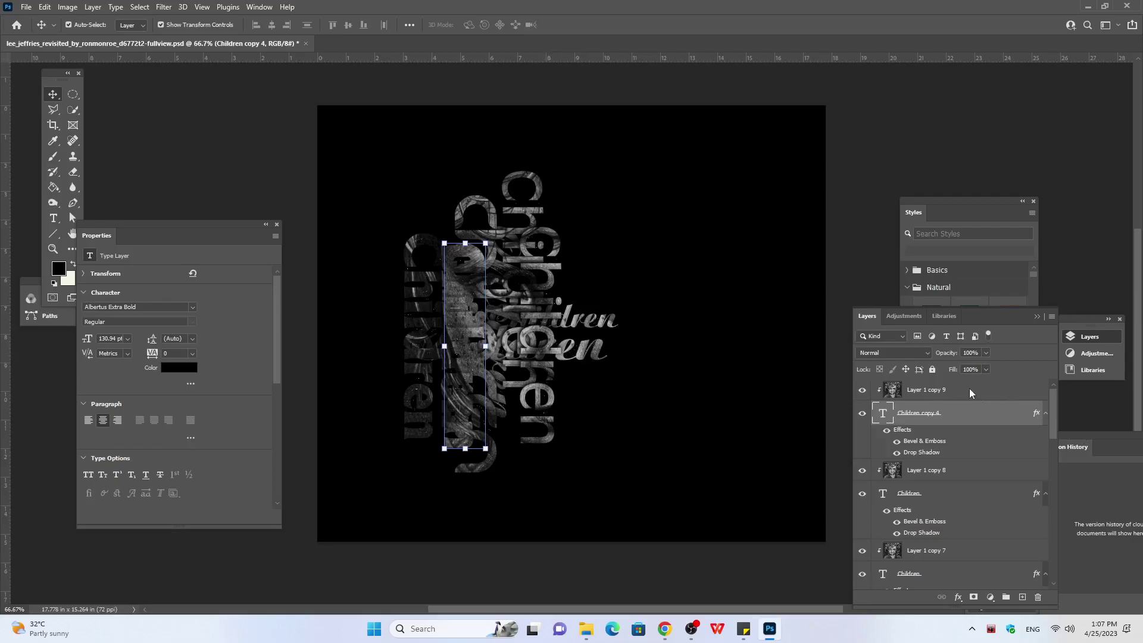
Step: Link Layer 1 copy 9 with the Children copy 4 text via Link Layers
left_click(911, 400, "shift")
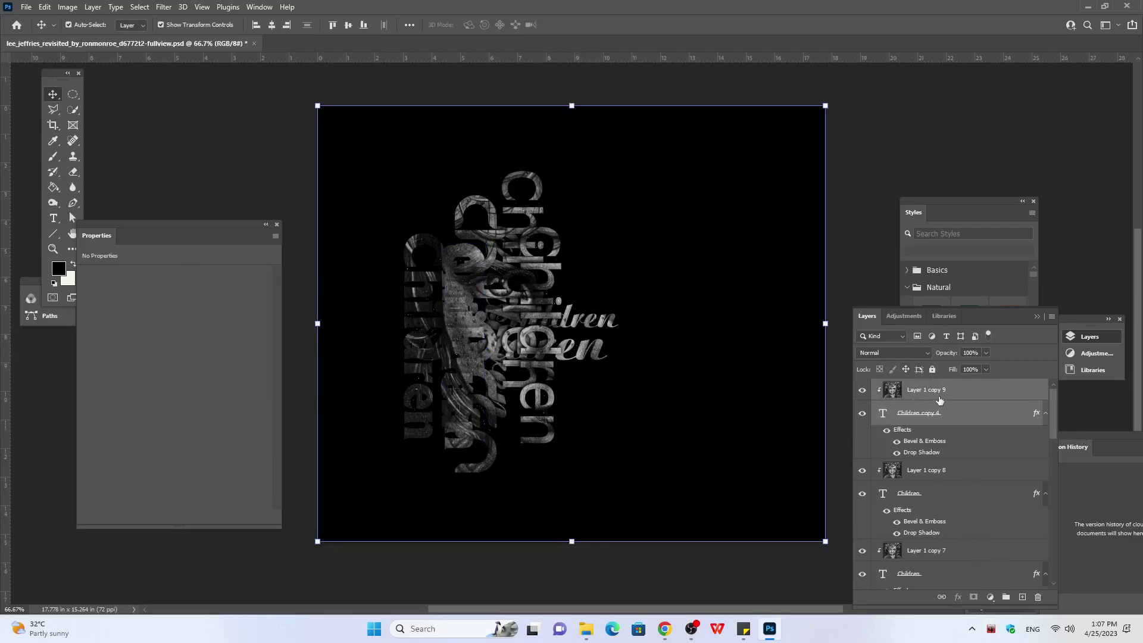
right_click(940, 399)
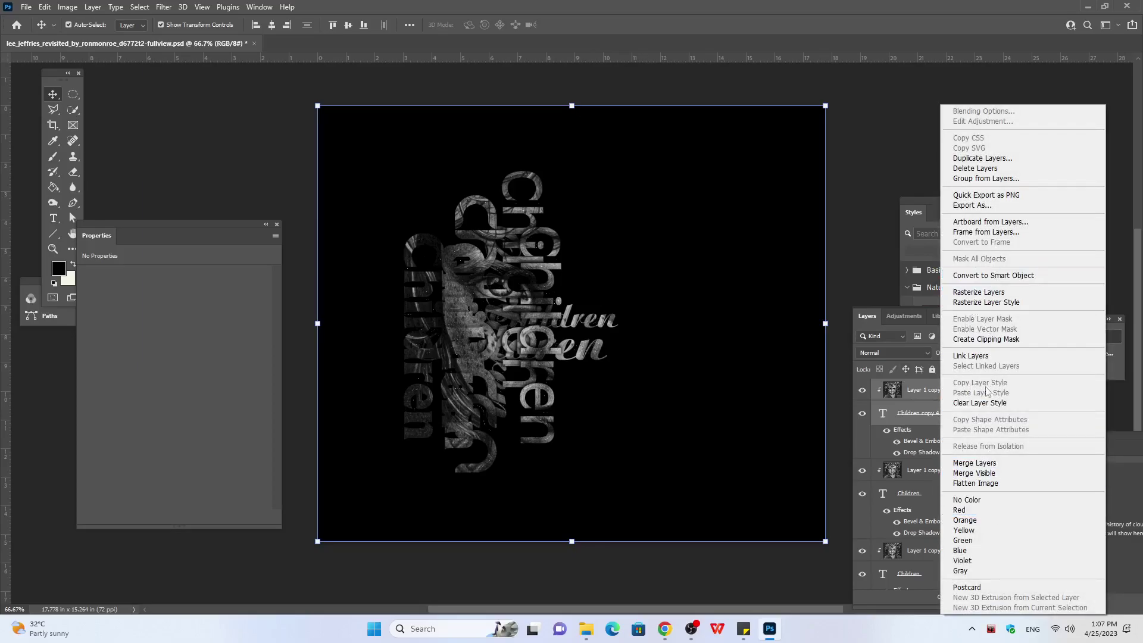
left_click(911, 391)
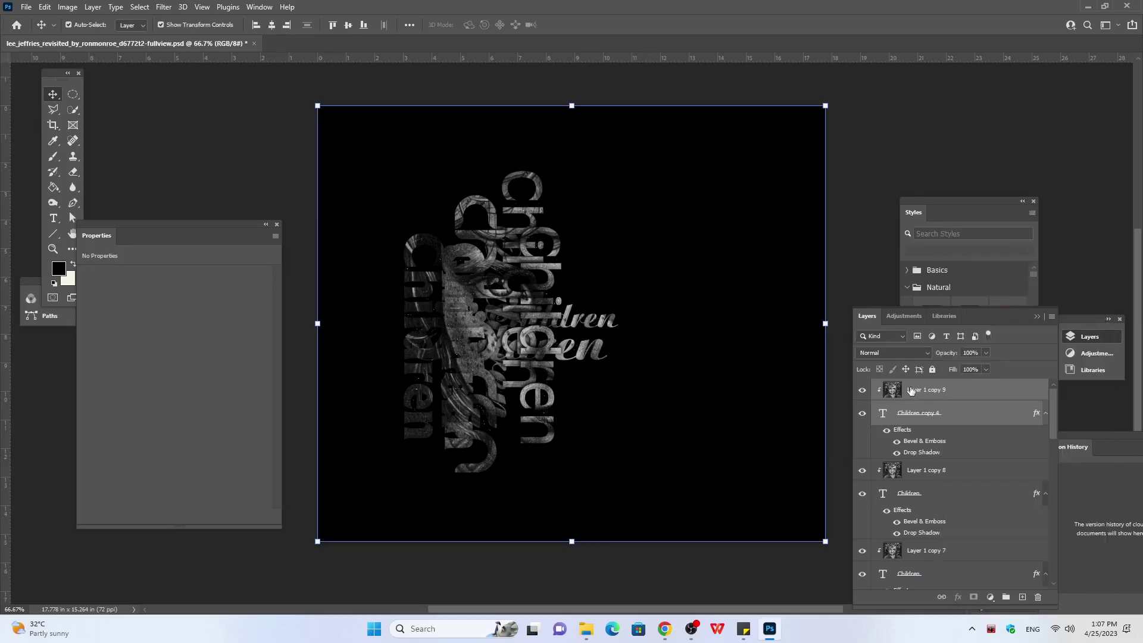
right_click(983, 410)
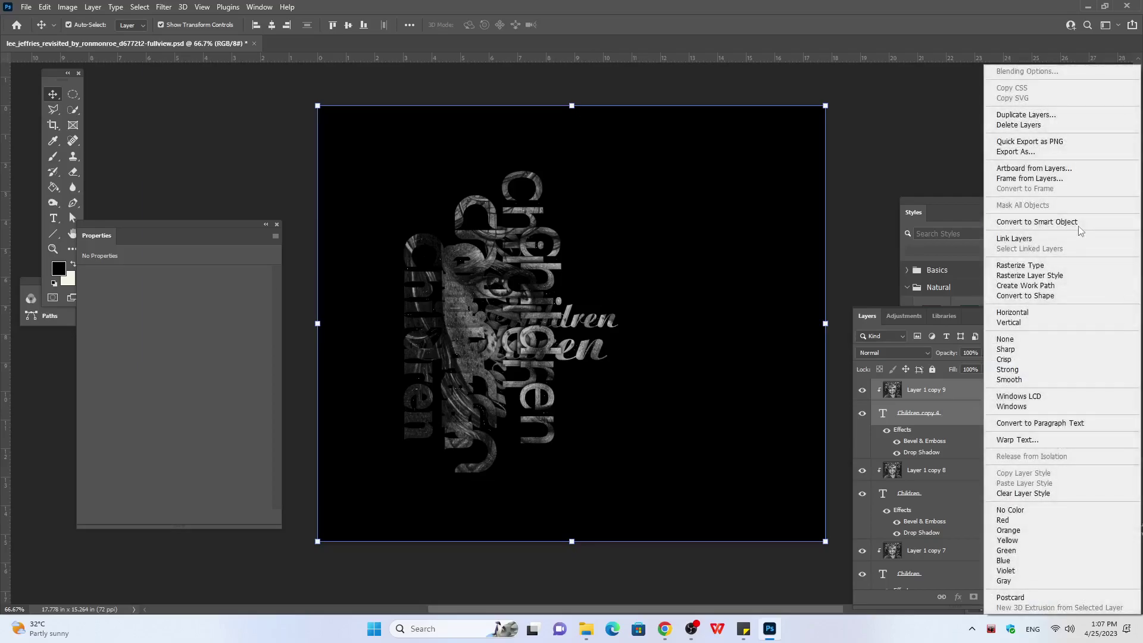
left_click(1049, 240)
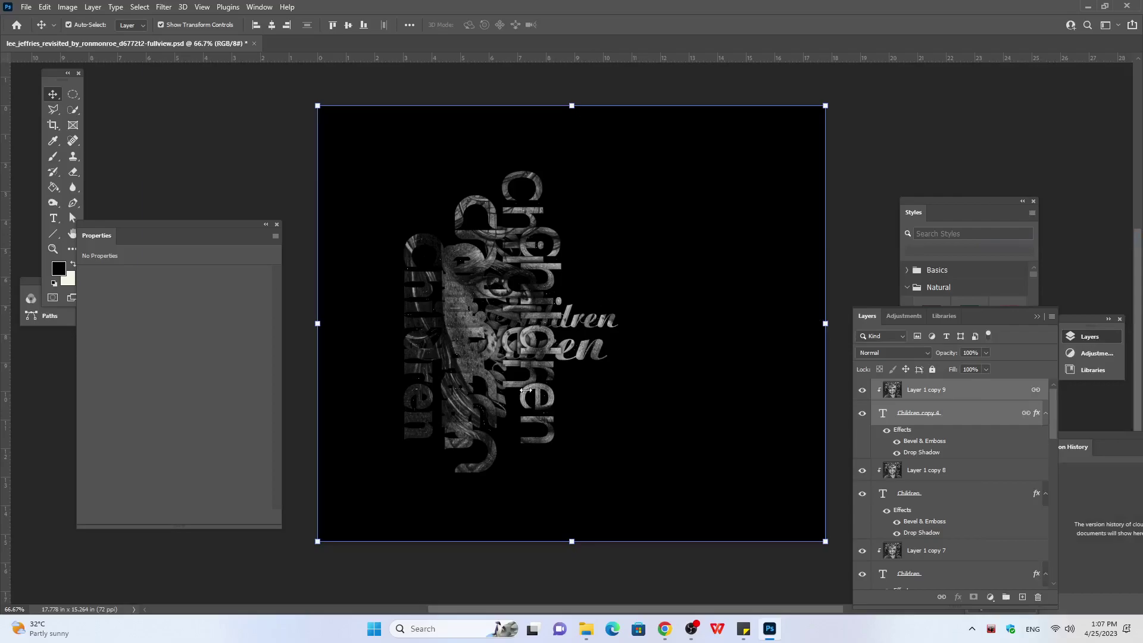
left_click(965, 413)
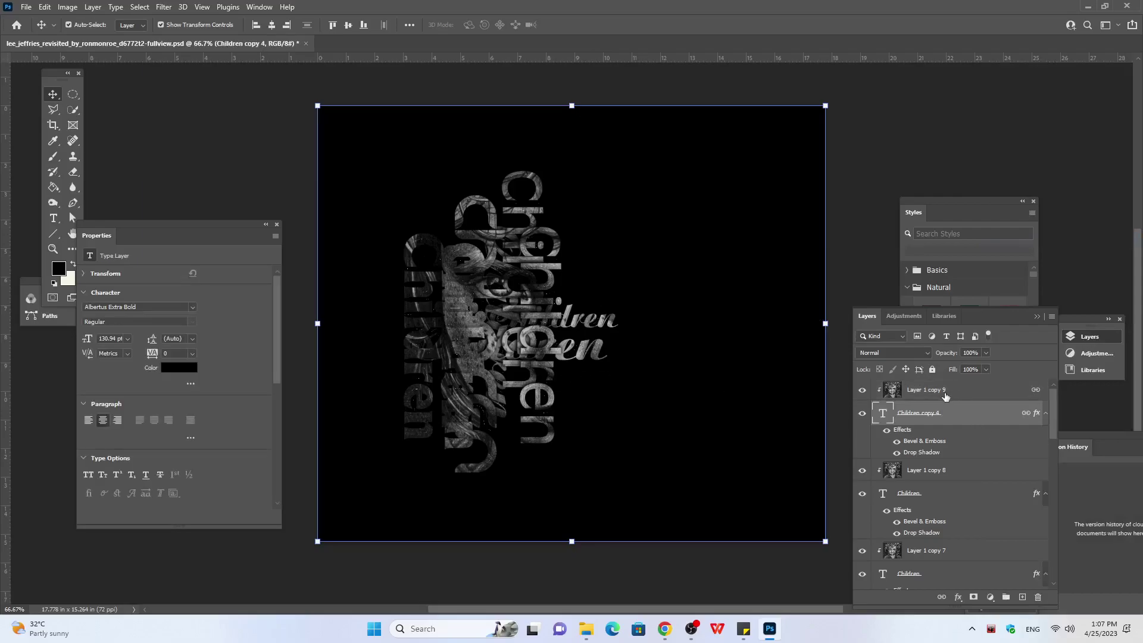
left_click_drag(531, 327, 578, 331)
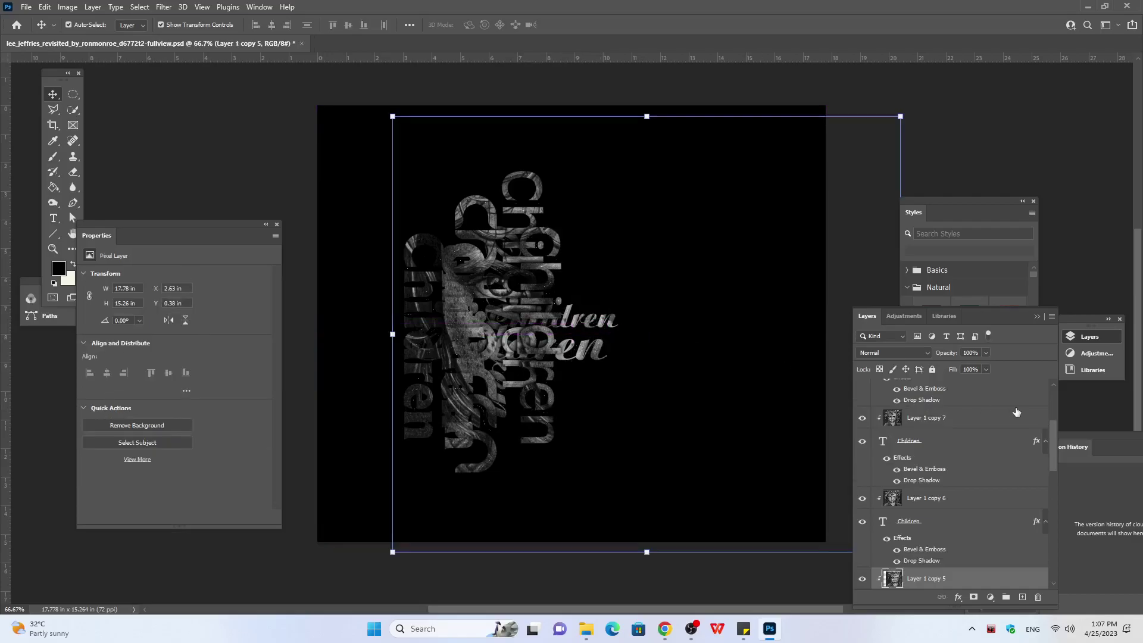
Step: Undo the accidental photo move, then nudge Children copy 4 text to the right
key("ctrl+z")
scroll(952, 428, "up", 3)
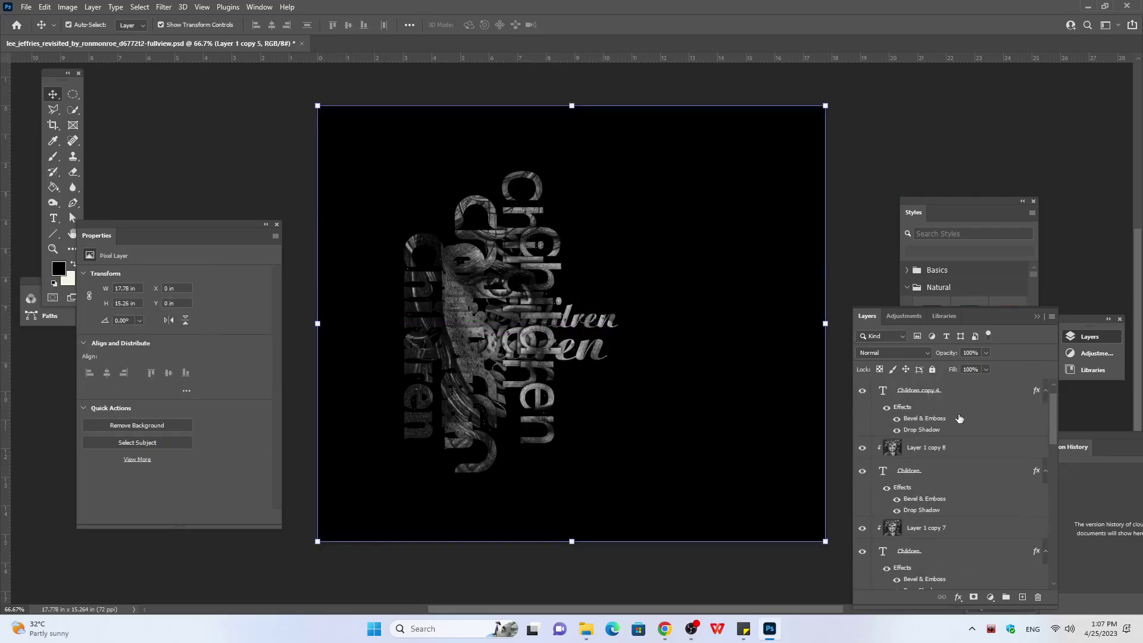
left_click(924, 453)
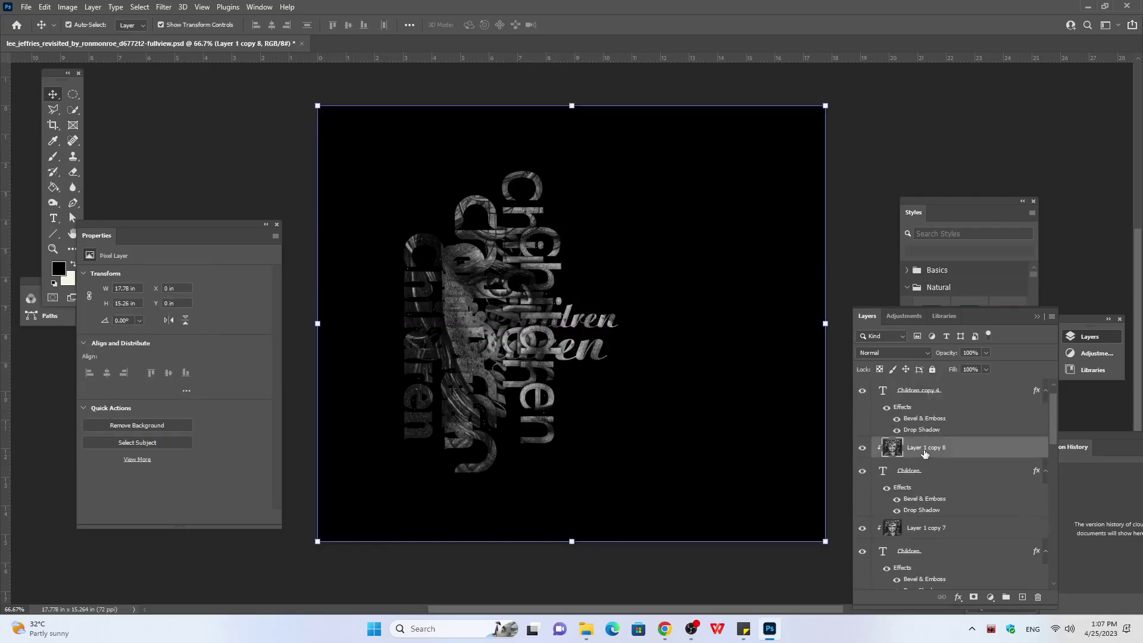
left_click(941, 396)
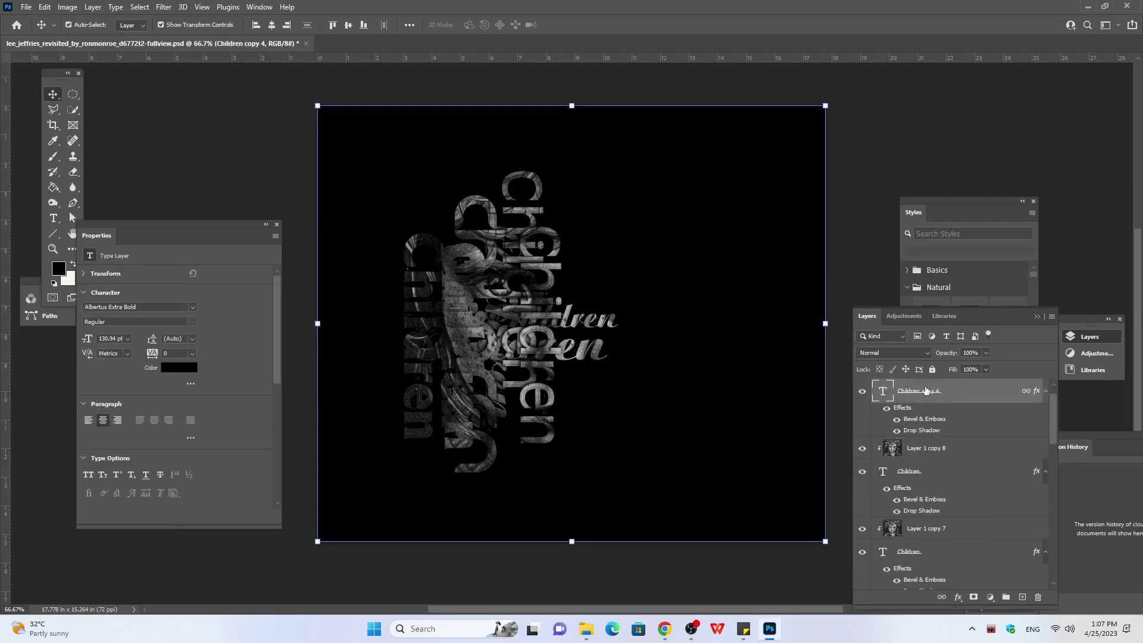
key("Right")
key("Right")
key("Right")
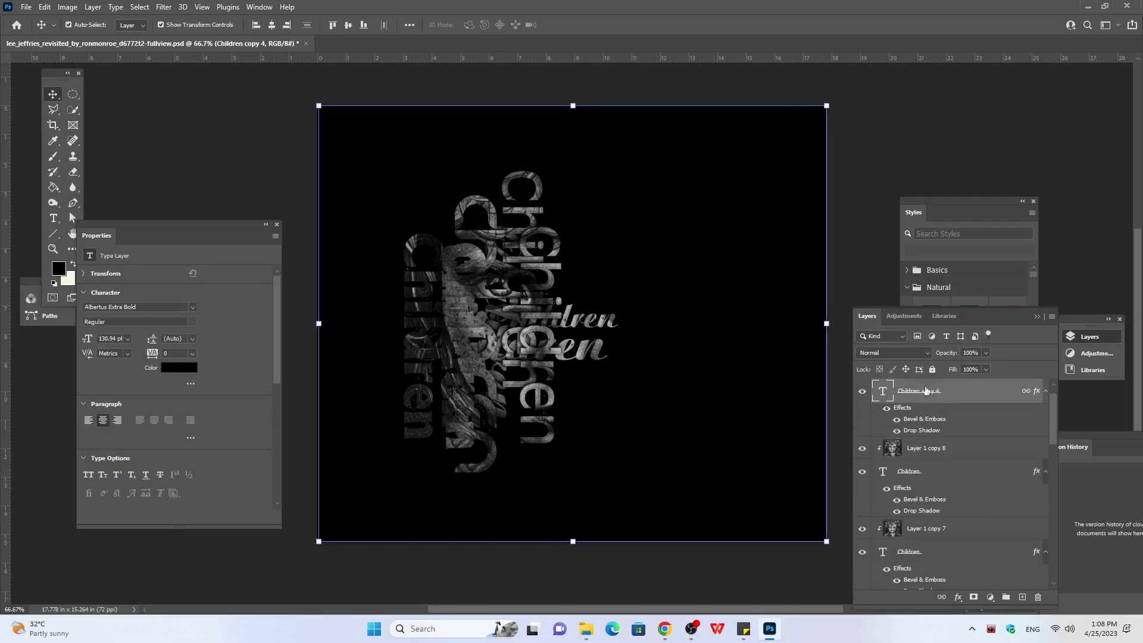
key("Right")
key("Right")
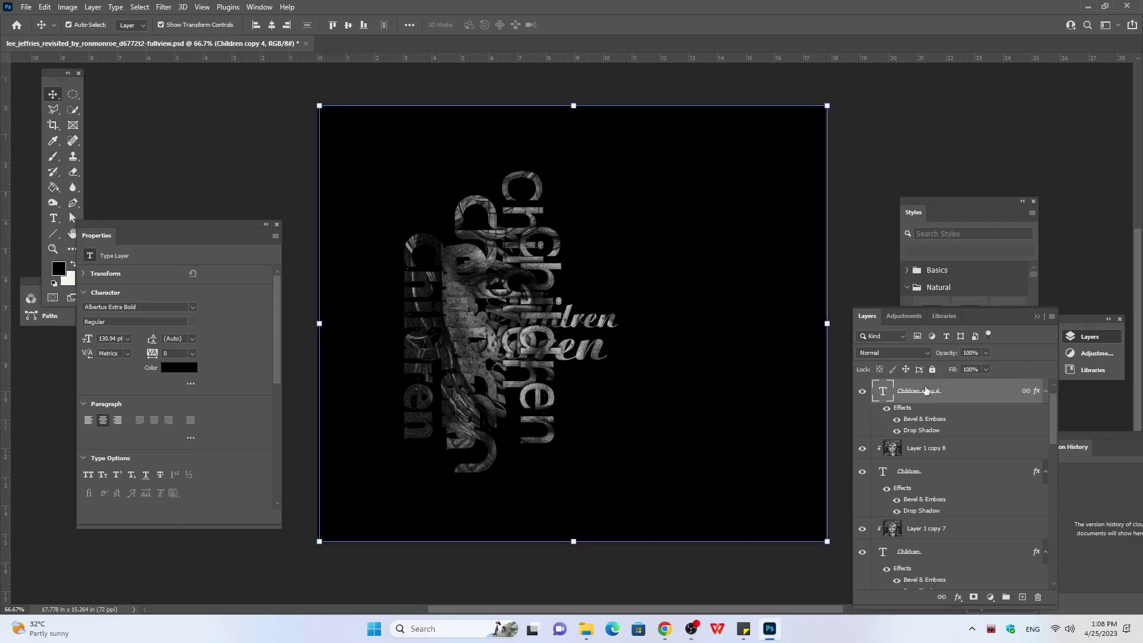
key("Right")
key("Right")
key("Right")
key("Right")
key("Right")
key("Right")
key("Right")
key("Right")
key("Right")
key("Right")
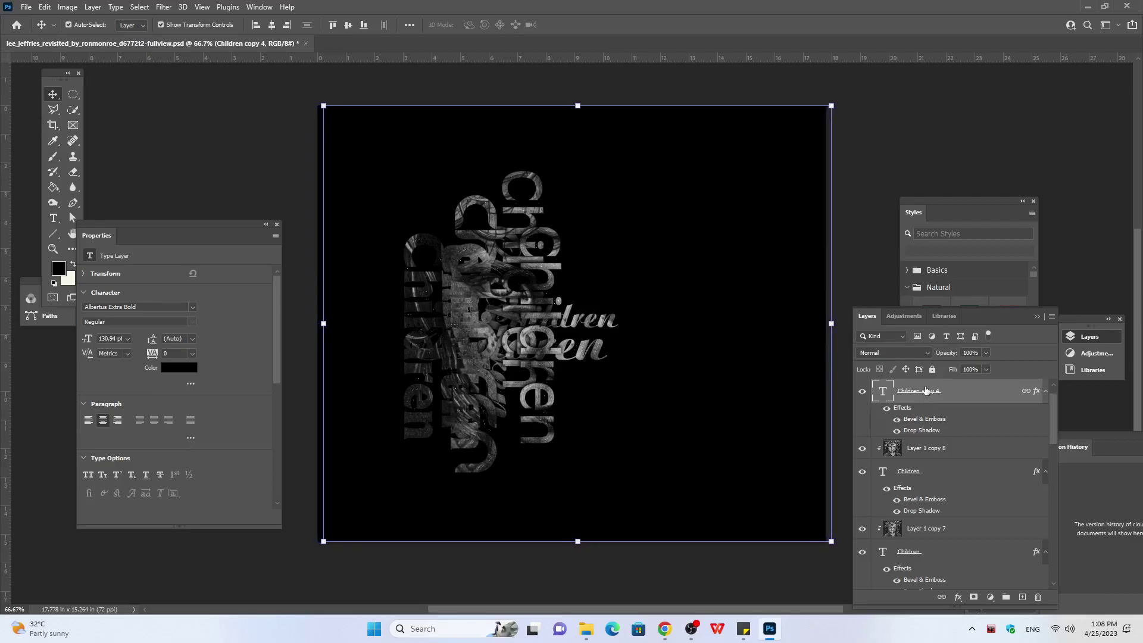
key("Right")
key("Right")
key("Right")
key("Right")
key("Right")
key("Right")
key("Right")
key("Right")
key("Right")
key("Right")
key("Right")
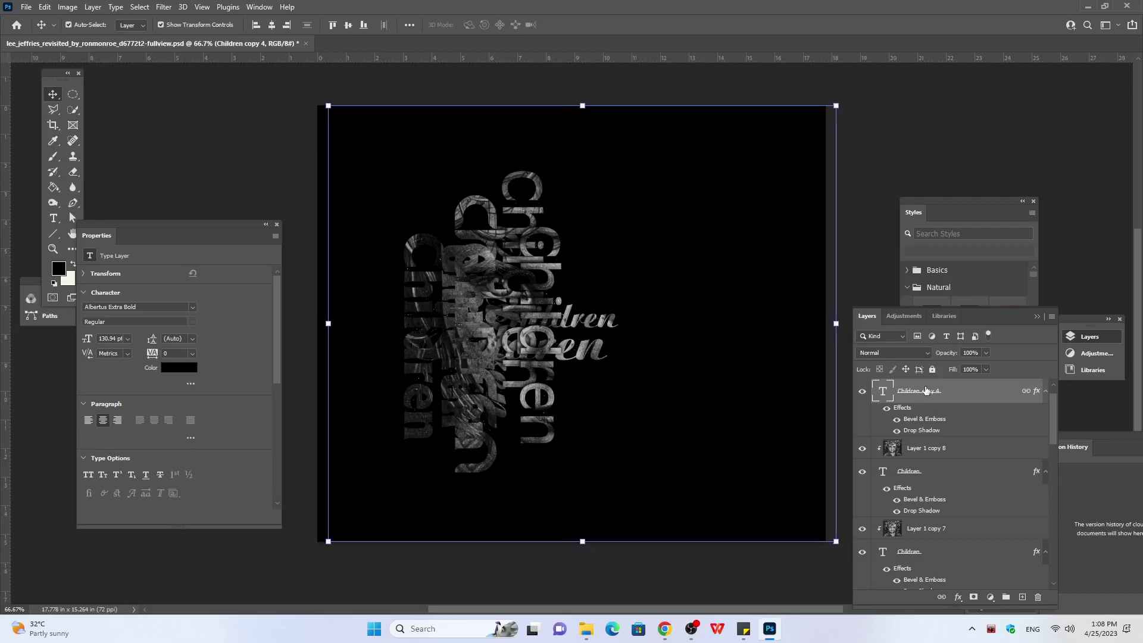
key("Right")
key("Right")
key("Right")
key("Right")
key("Right")
key("Right")
key("Right")
key("Right")
key("Right")
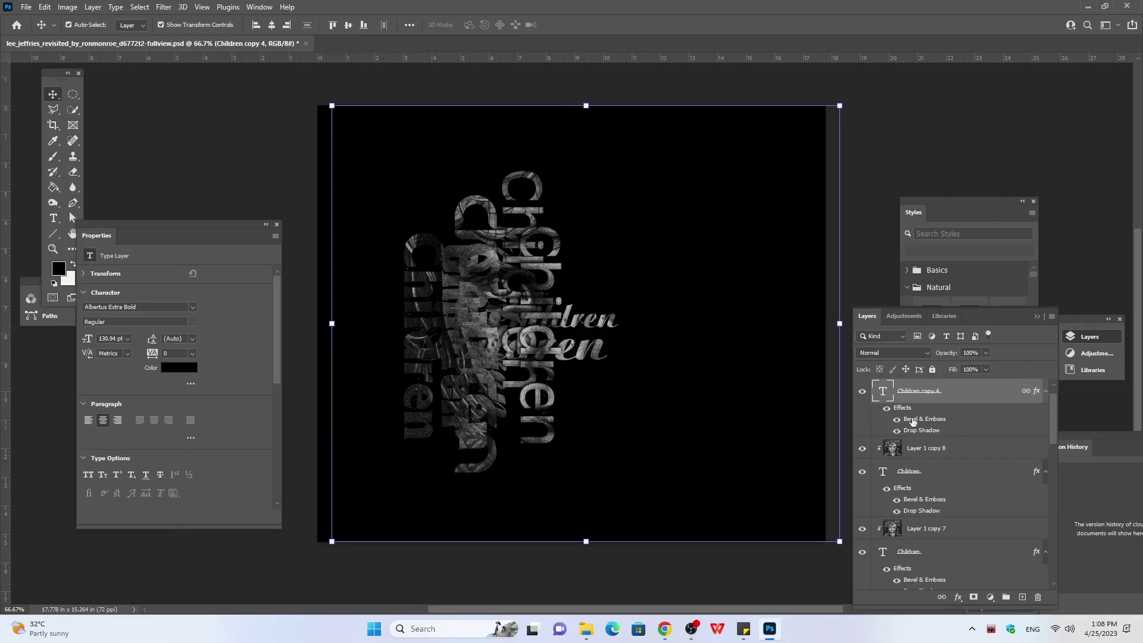
key("Right")
key("Right")
key("Right")
key("Right")
key("Right")
key("Right")
key("Right")
key("Right")
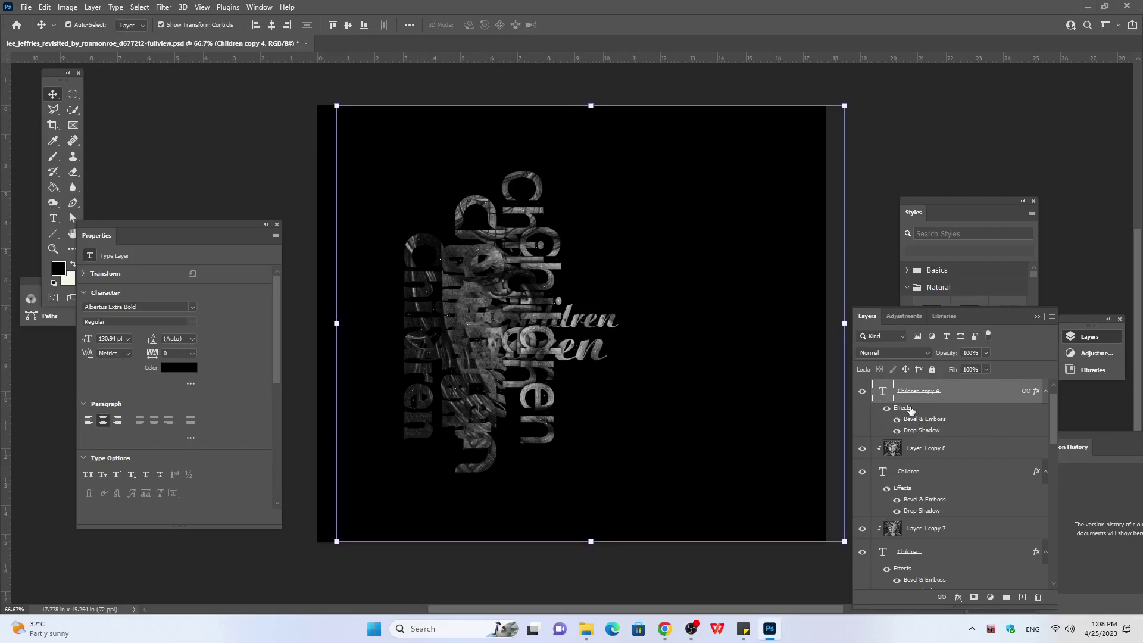
key("Right")
key("Right")
key("Right")
Step: Restore the accidentally deleted text layer and nudge it right and slightly down
key("Delete")
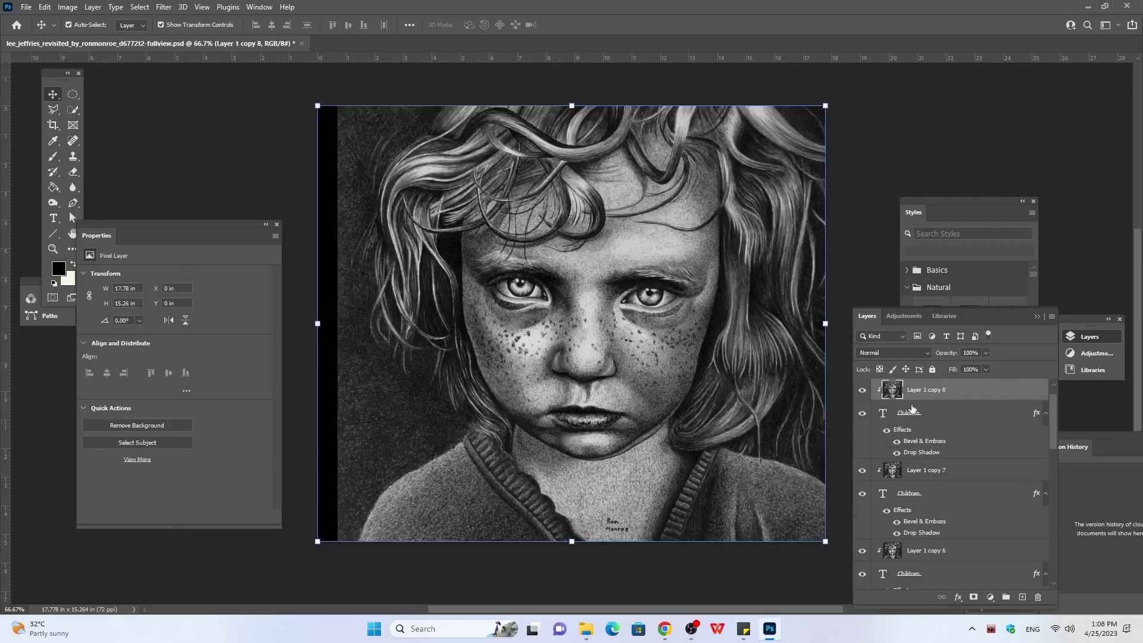
key("ctrl+z")
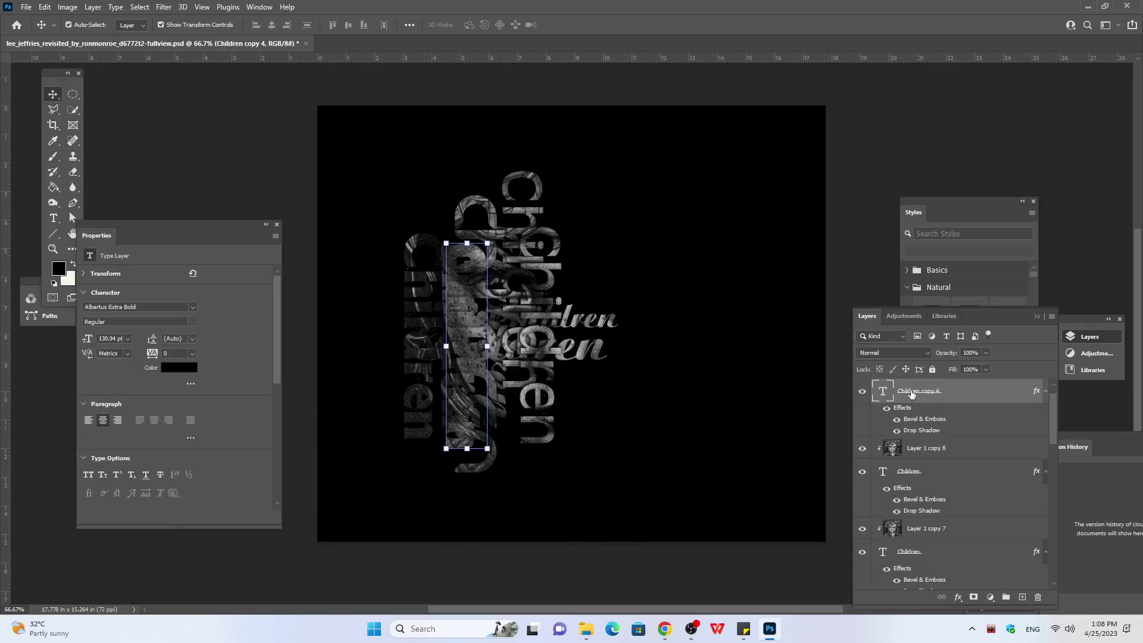
key("Right")
key("Right")
key("Right")
key("Right")
key("Right")
key("Right")
key("Right")
key("Right")
key("Right")
key("Right")
key("Right")
key("Right")
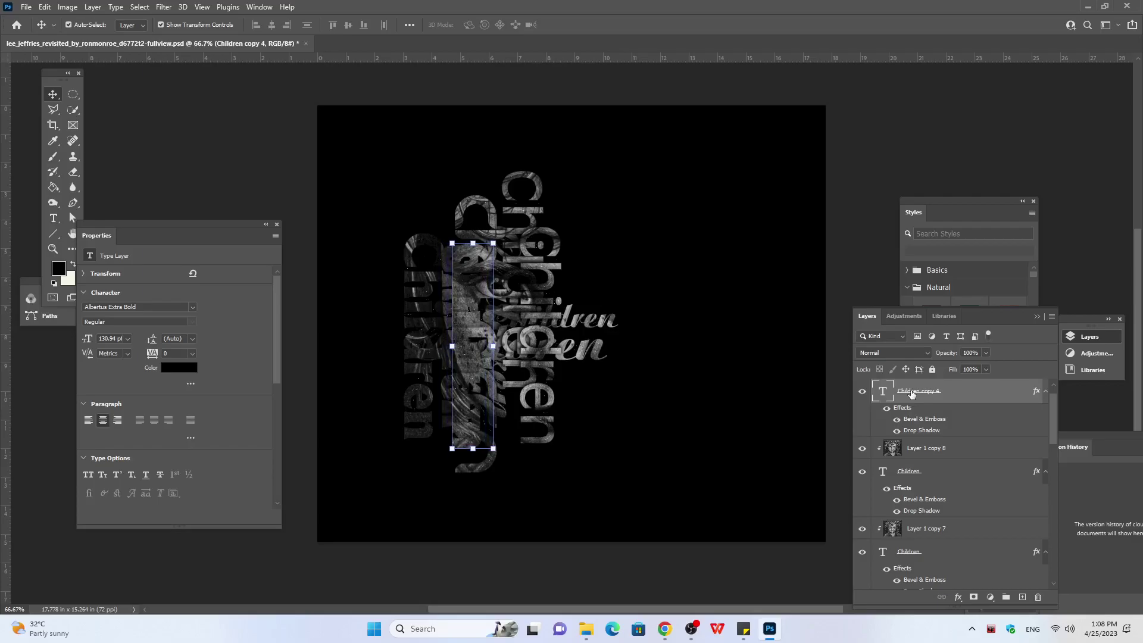
key("Right")
key("Right")
key("Right")
key("Right")
key("Right")
key("Right")
key("Right")
key("Right")
key("Right")
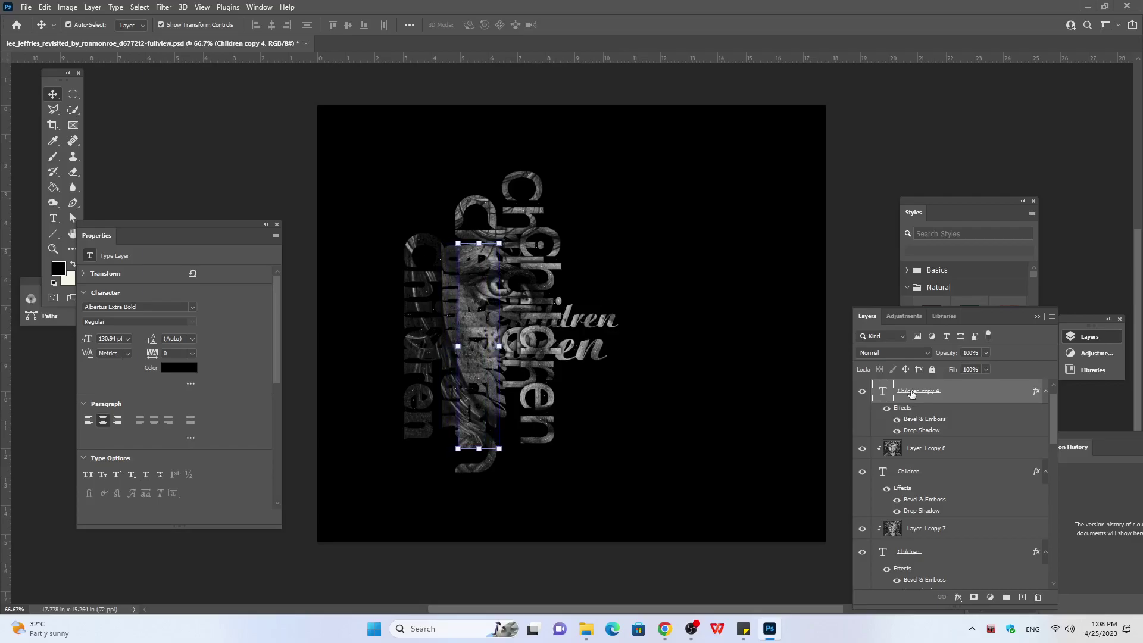
key("Right")
key("Right")
key("Down")
key("Down")
key("Down")
key("Down")
key("Down")
key("Down")
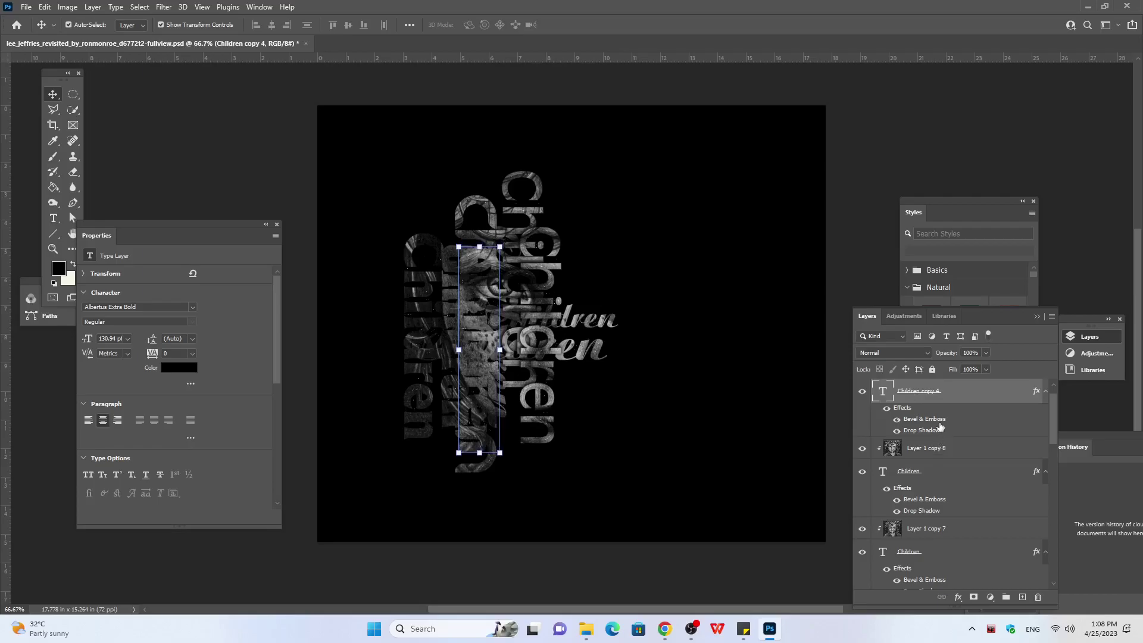
Step: Give Children copy 4 a black drop shadow with more distance, 42% spread, 49 px size
double_click(933, 431)
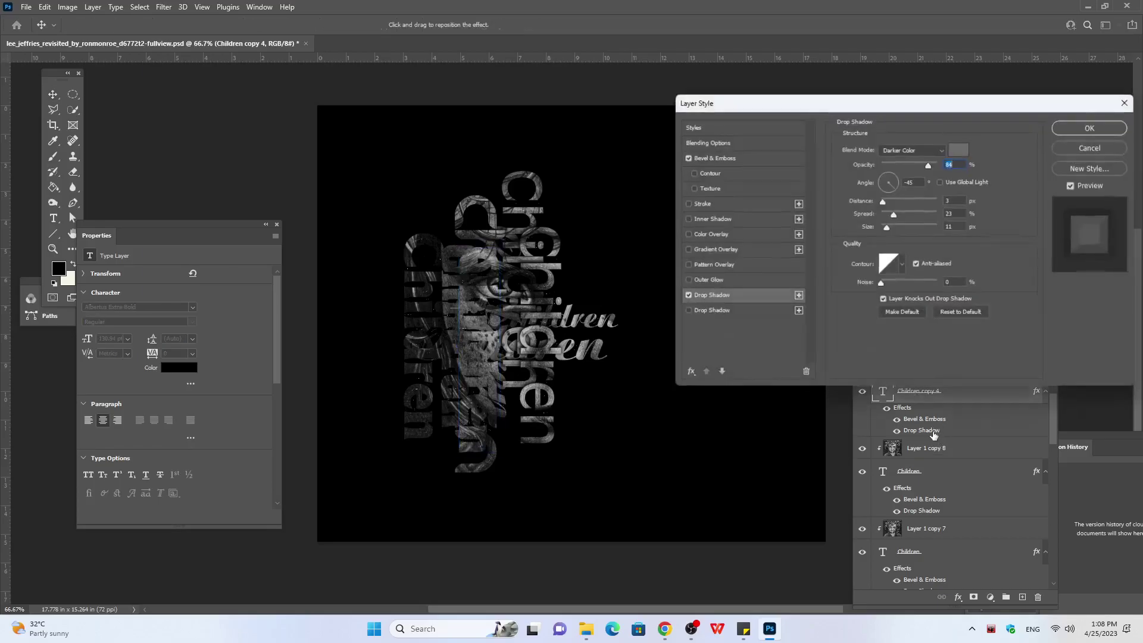
left_click(959, 155)
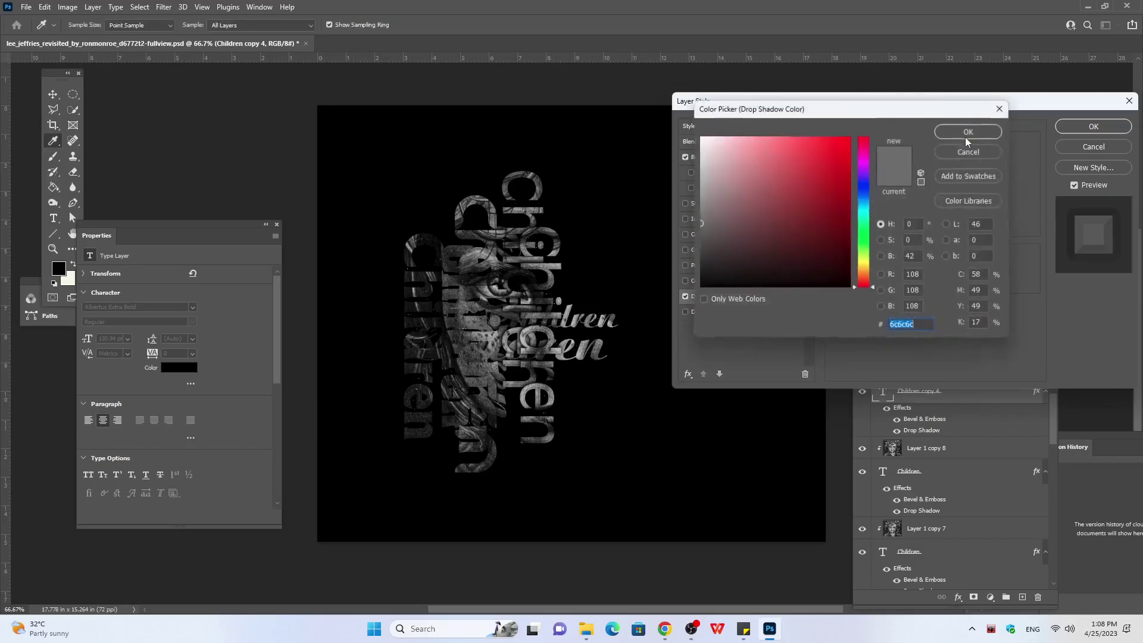
left_click_drag(724, 222, 762, 289)
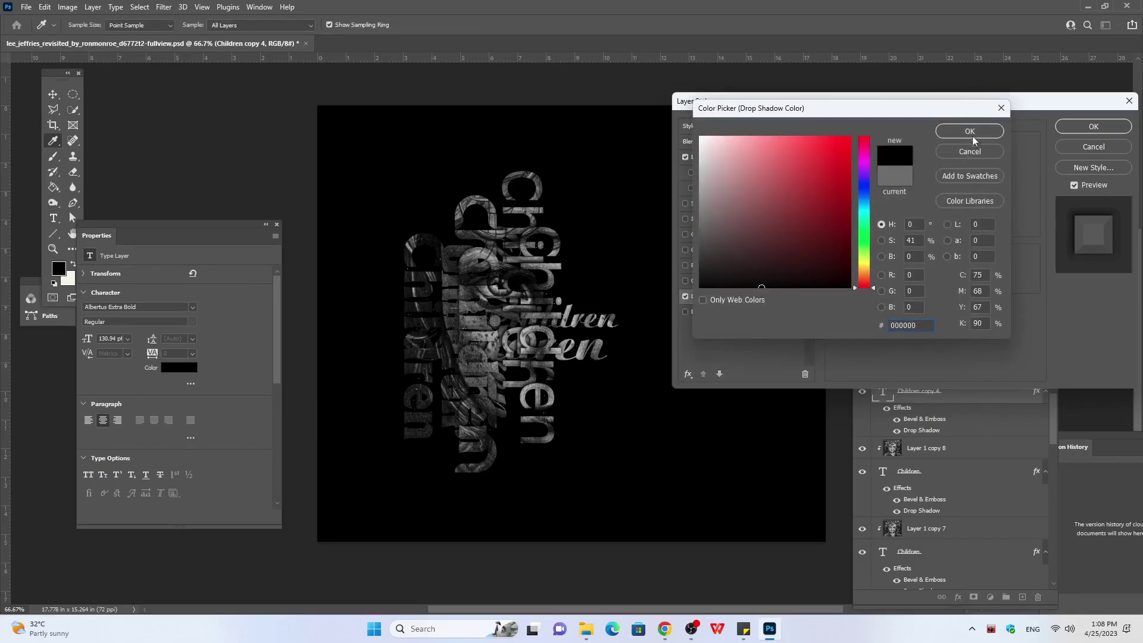
left_click(959, 131)
left_click_drag(887, 201, 905, 216)
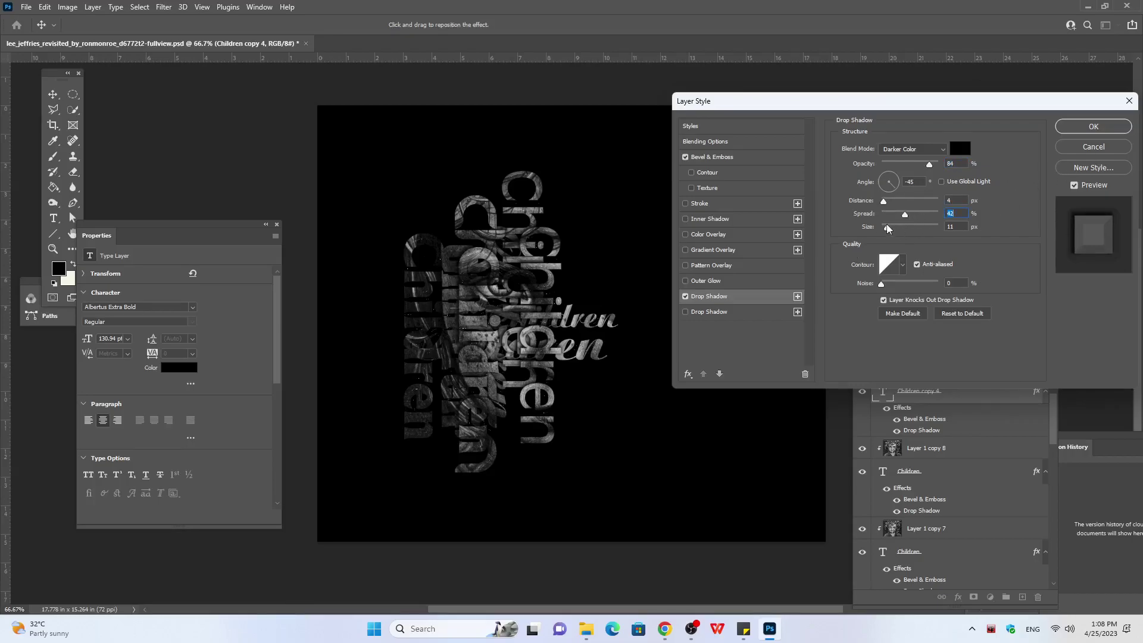
left_click_drag(887, 229, 891, 240)
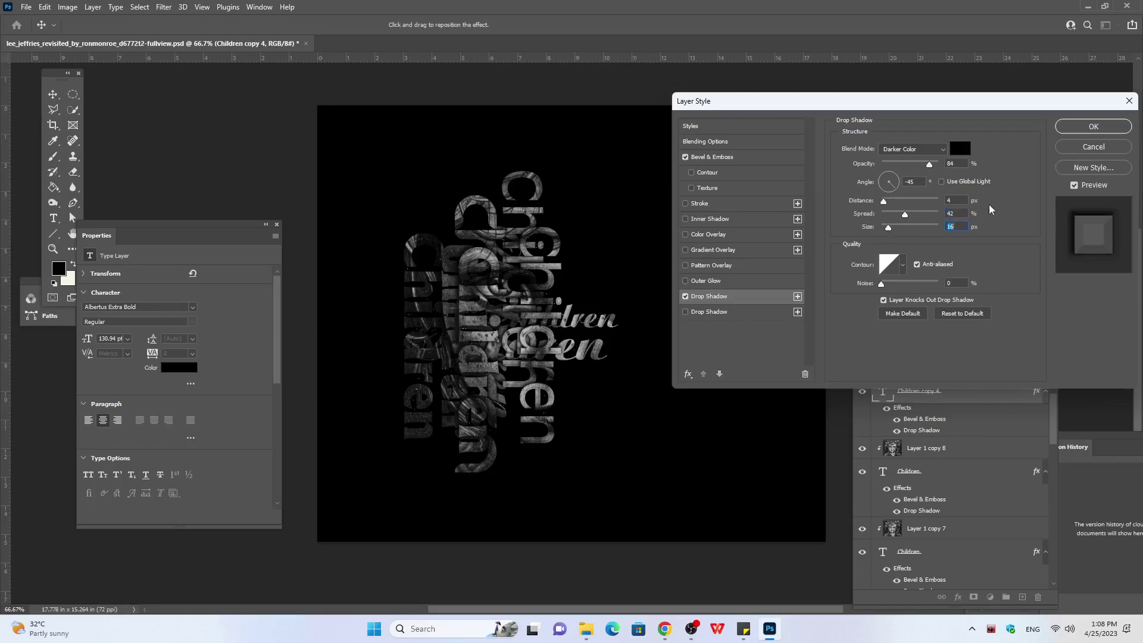
left_click(1078, 127)
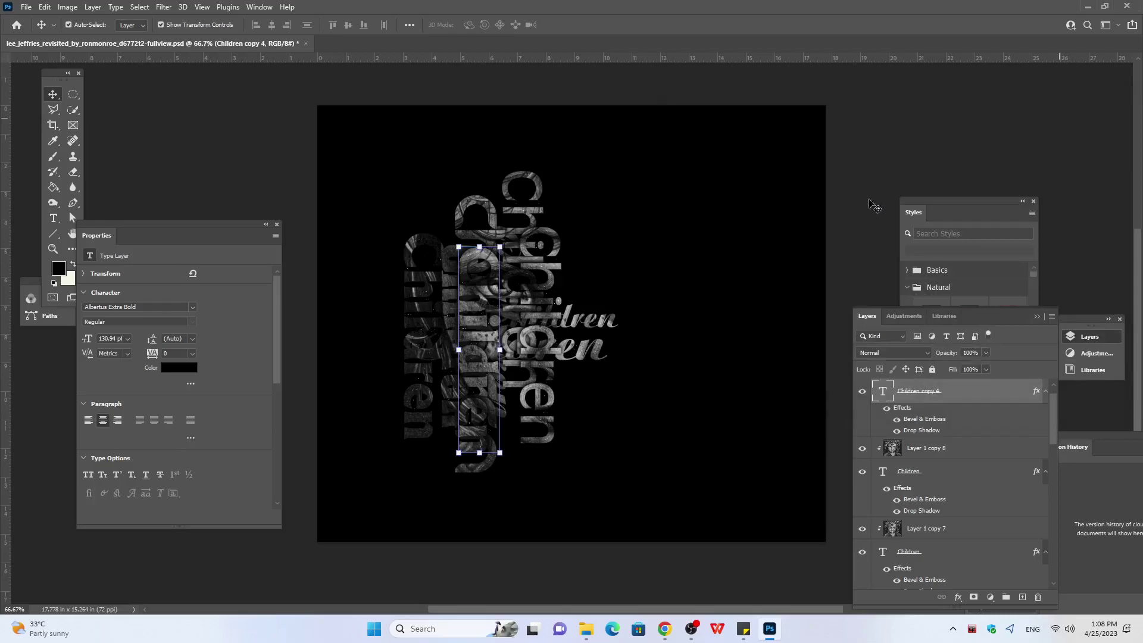
Step: Duplicate Layer 1 copy 8 together with Children copy 4, then undo that duplication
left_click(943, 452)
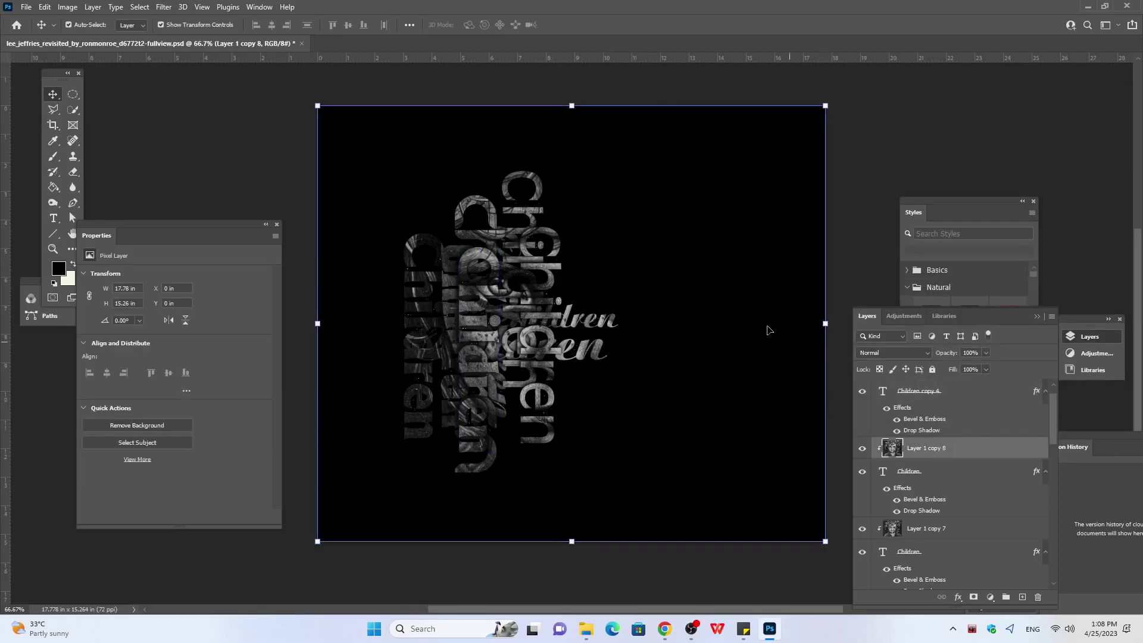
left_click(973, 390, "ctrl")
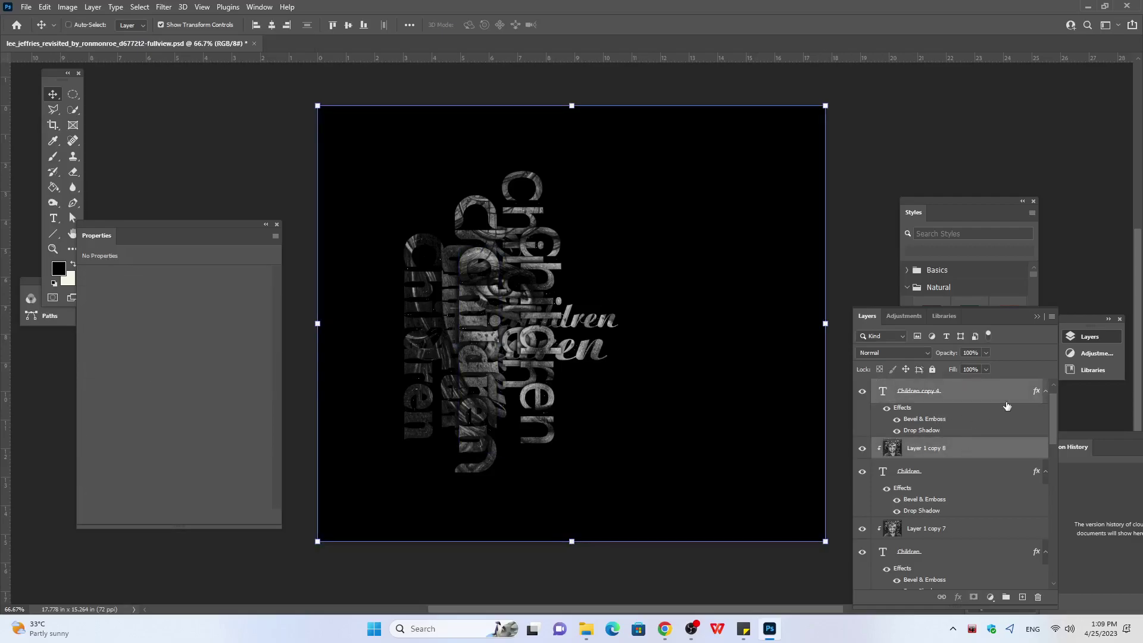
key("ctrl+j")
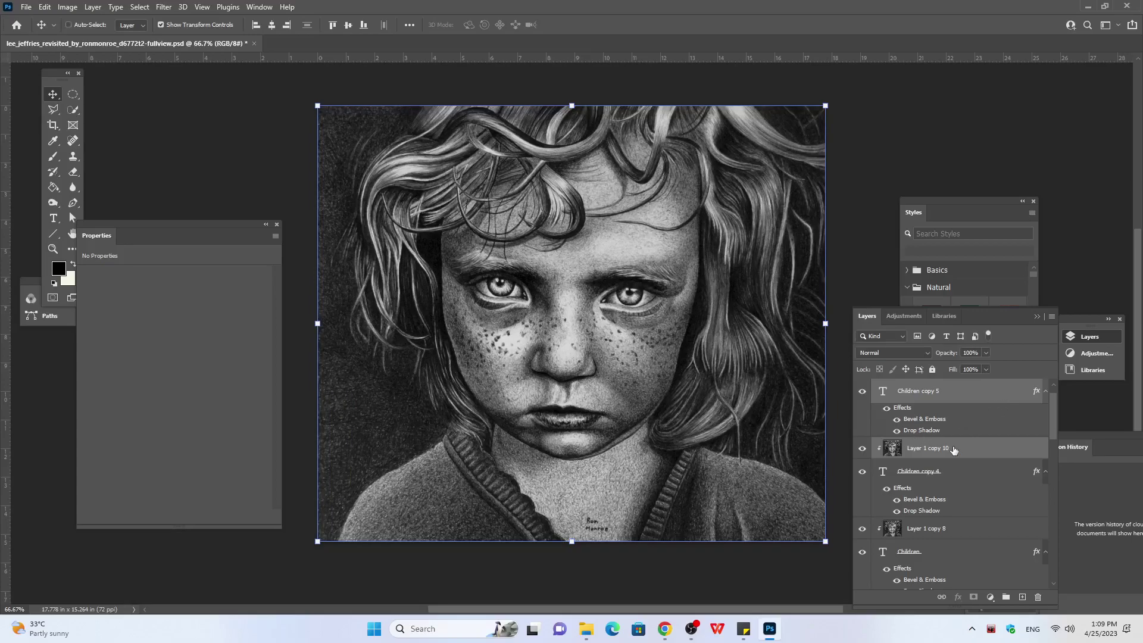
key("ctrl+z")
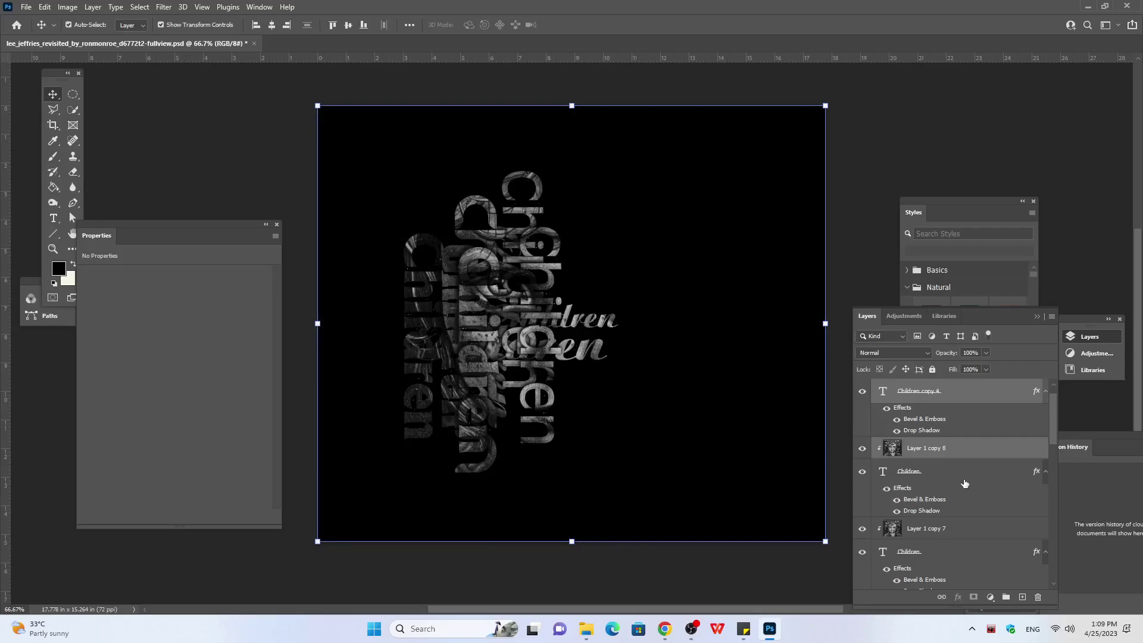
Step: Duplicate the Children text with Layer 1 copy 8 and select the new Children copy 5
left_click(964, 479)
left_click(968, 456)
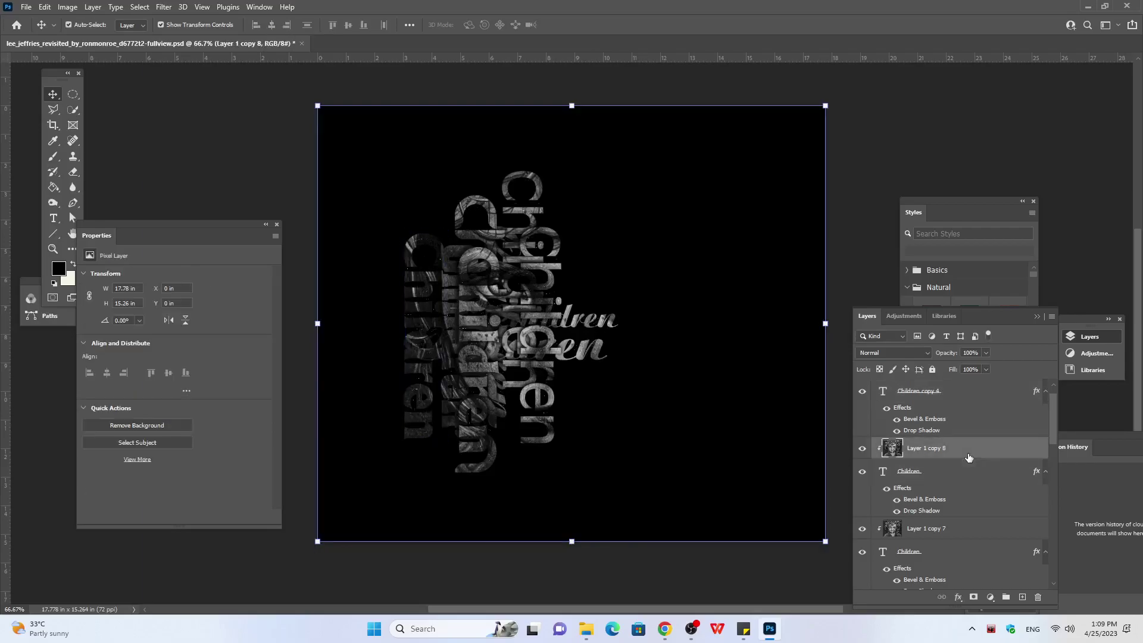
scroll(950, 479, "up", 1)
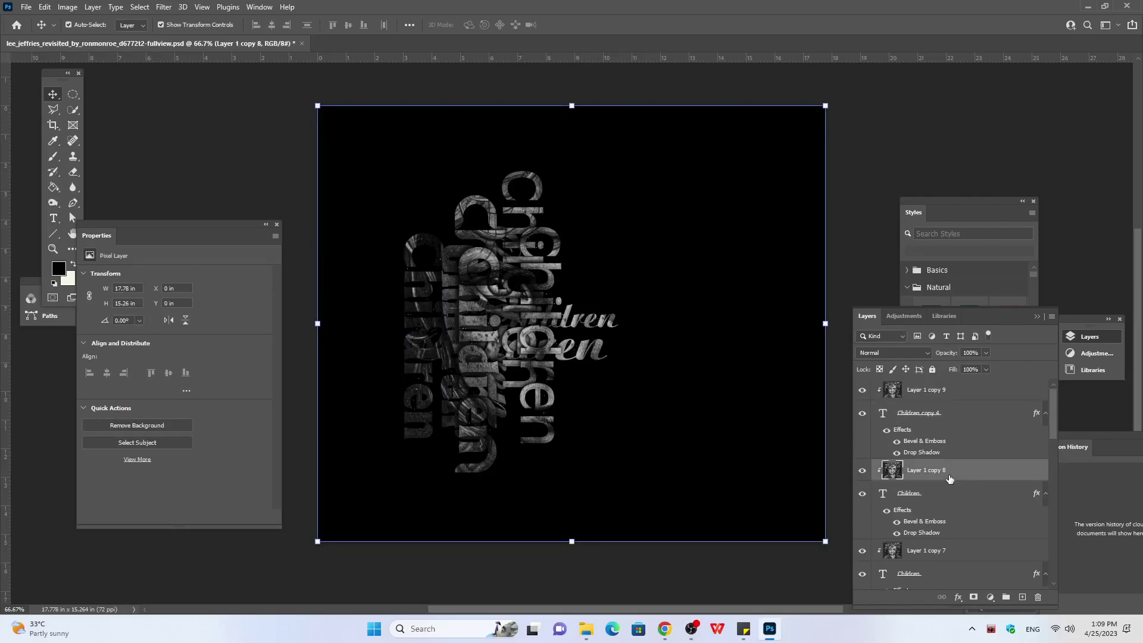
left_click(949, 501, "shift")
key("ctrl")
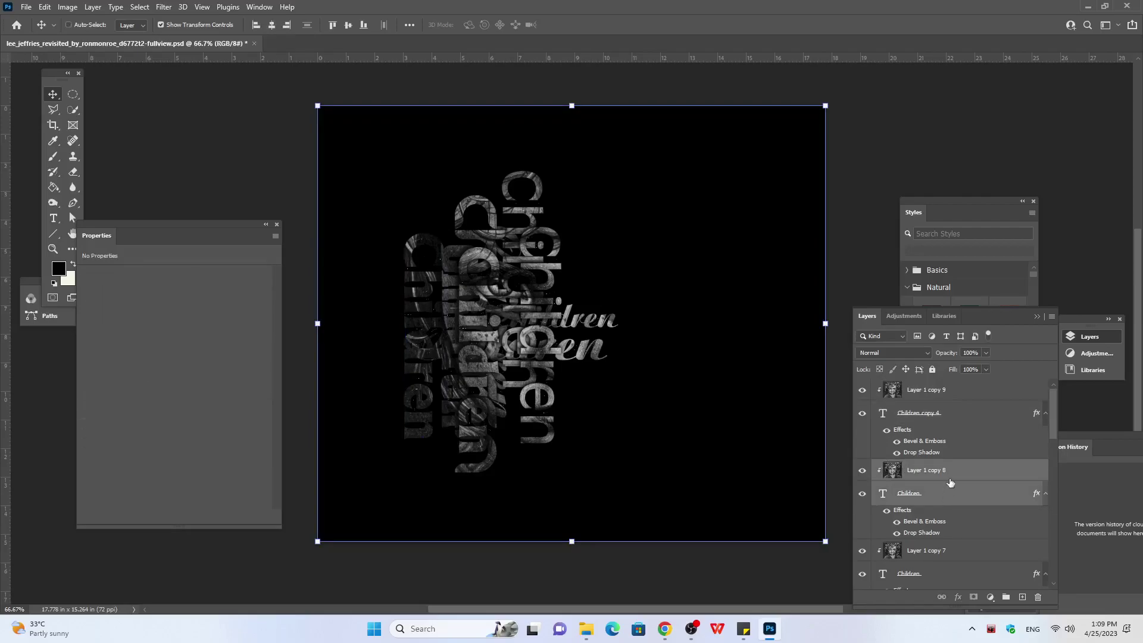
key("ctrl+j")
left_click(959, 501)
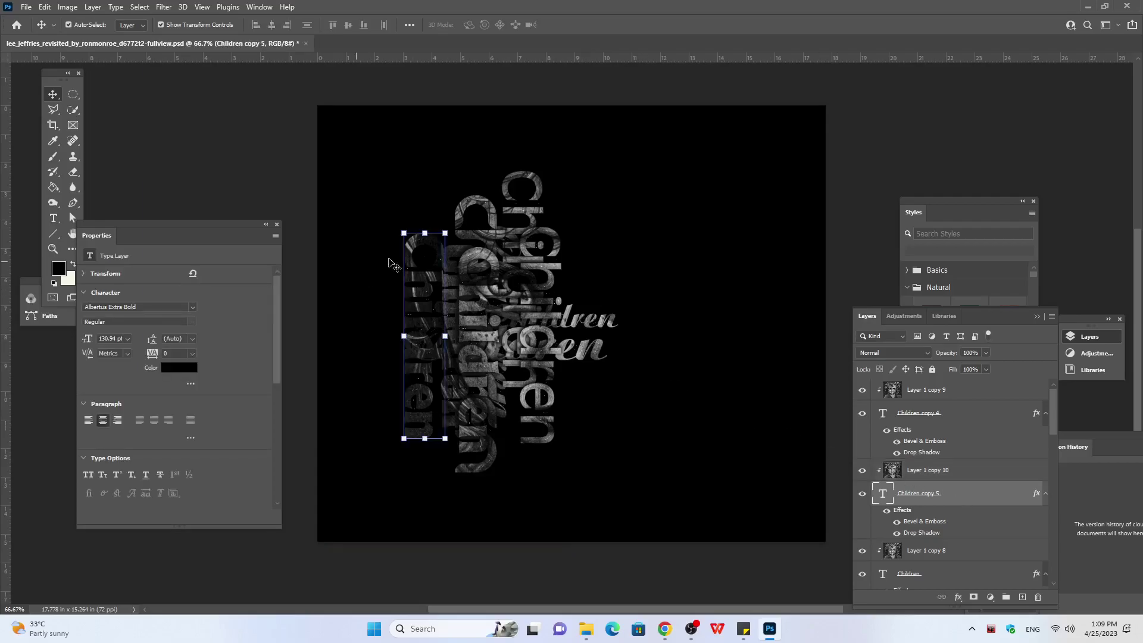
Step: Set the Children copy 5 text's font to FiftiesHollow
left_click(136, 309)
type("Aris")
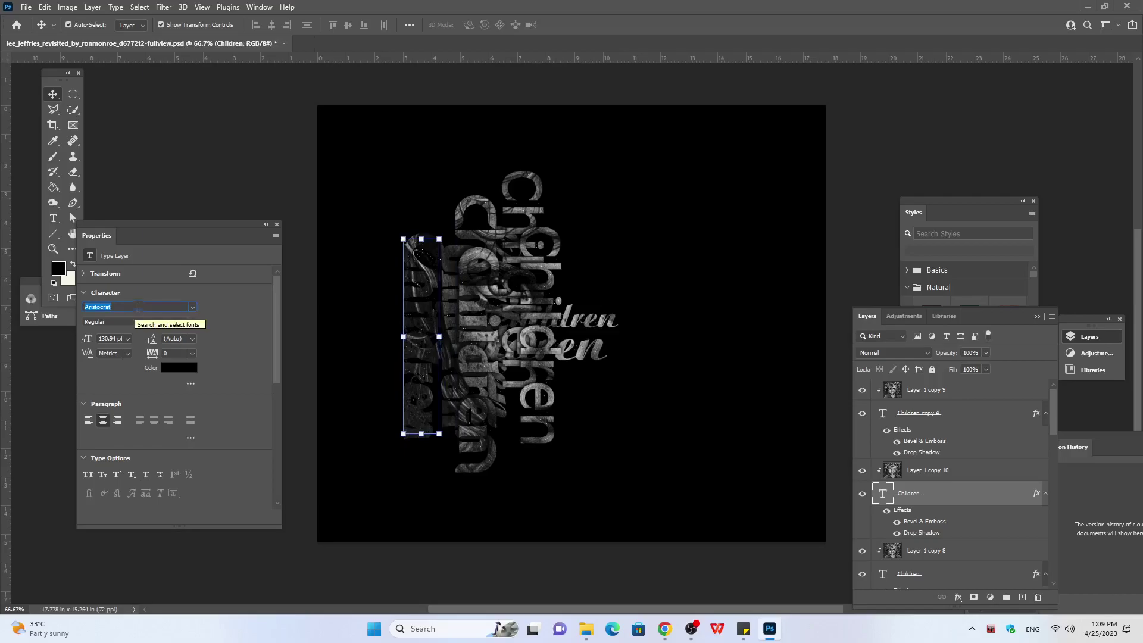
type("FiftiesHollow")
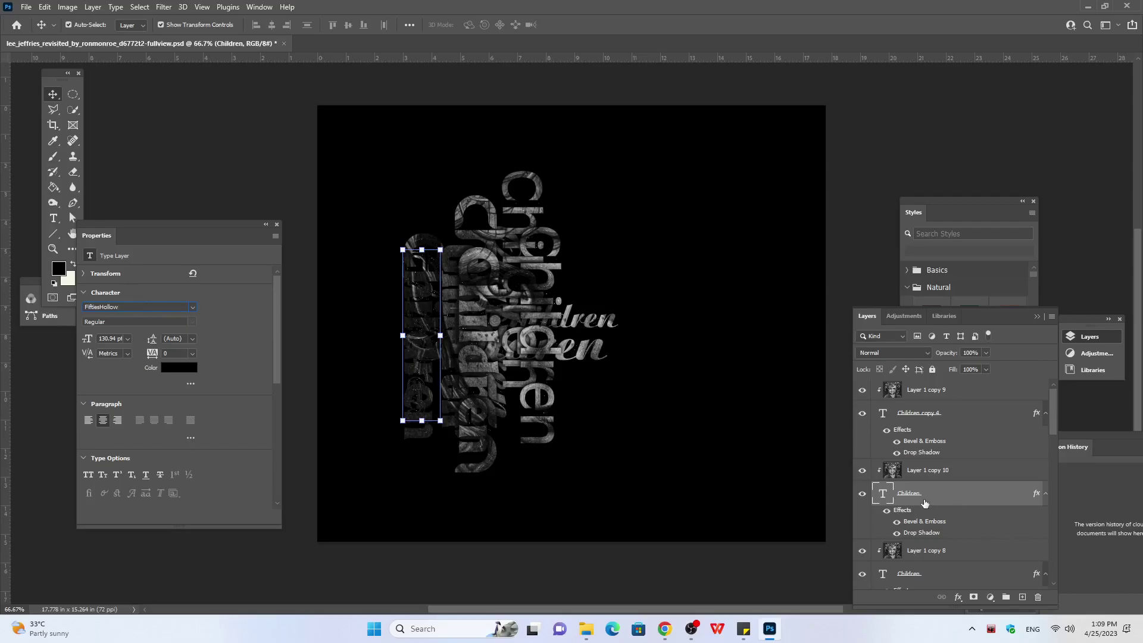
Step: Nudge the FiftiesHollow vertical word far right and slightly down onto the script Children words
key("Right")
key("Right")
key("Right")
key("Right")
key("Right")
key("Right")
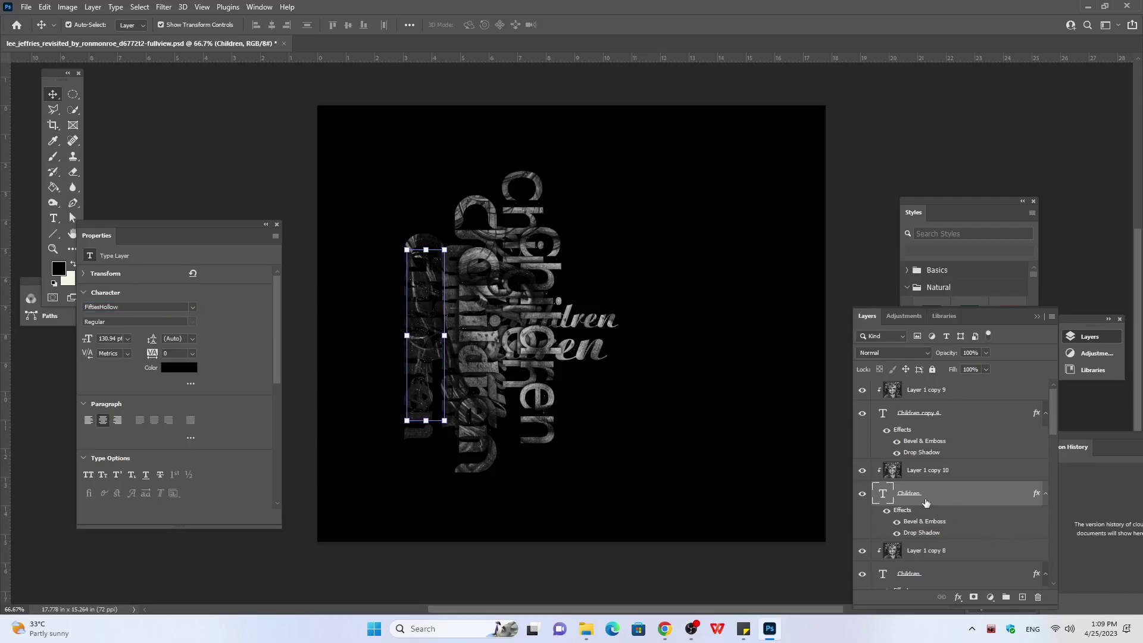
key("Right")
key("Right")
key("Right")
key("Right")
key("Right")
key("Right")
key("Right")
key("Right")
key("Right")
key("Right")
key("Right")
key("Right")
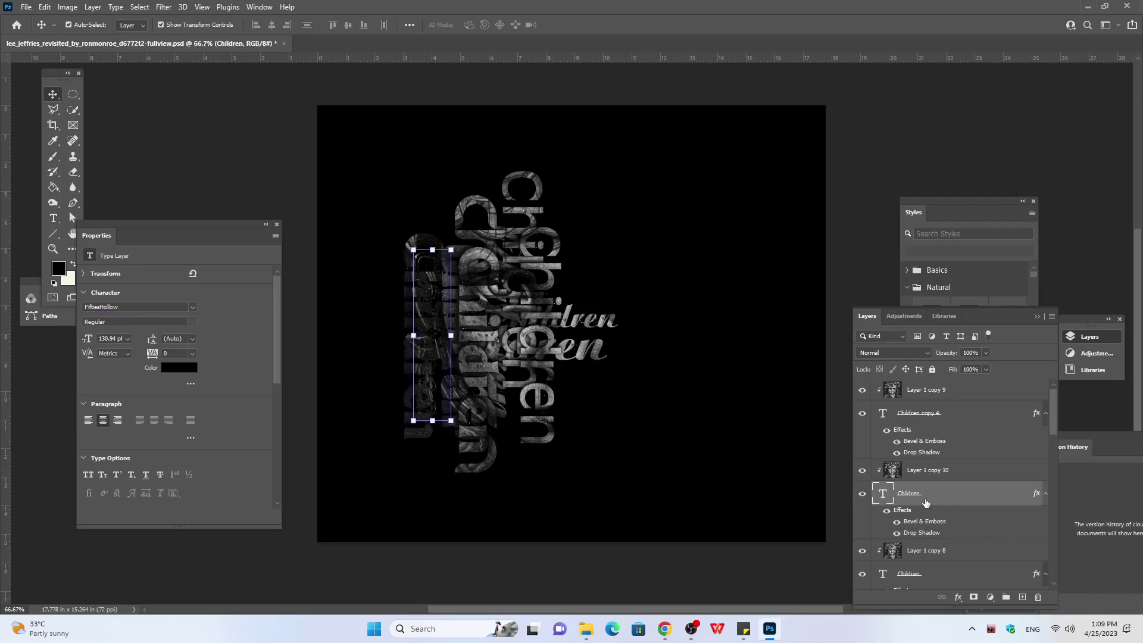
key("Right")
key("Right")
key("Right")
key("Right")
key("Right")
key("Right")
key("Right")
key("Right")
key("Right")
key("Right")
key("Right")
key("Right")
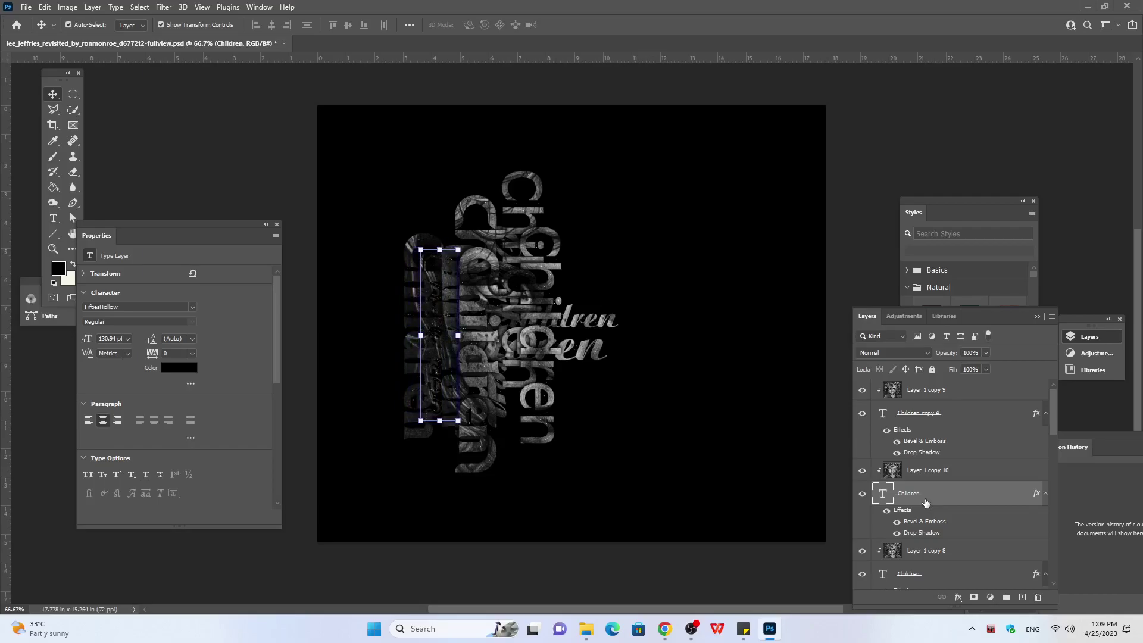
key("Right")
key("Right")
key("Right")
key("Right")
key("Right")
key("Right")
key("Right")
key("Right")
key("Right")
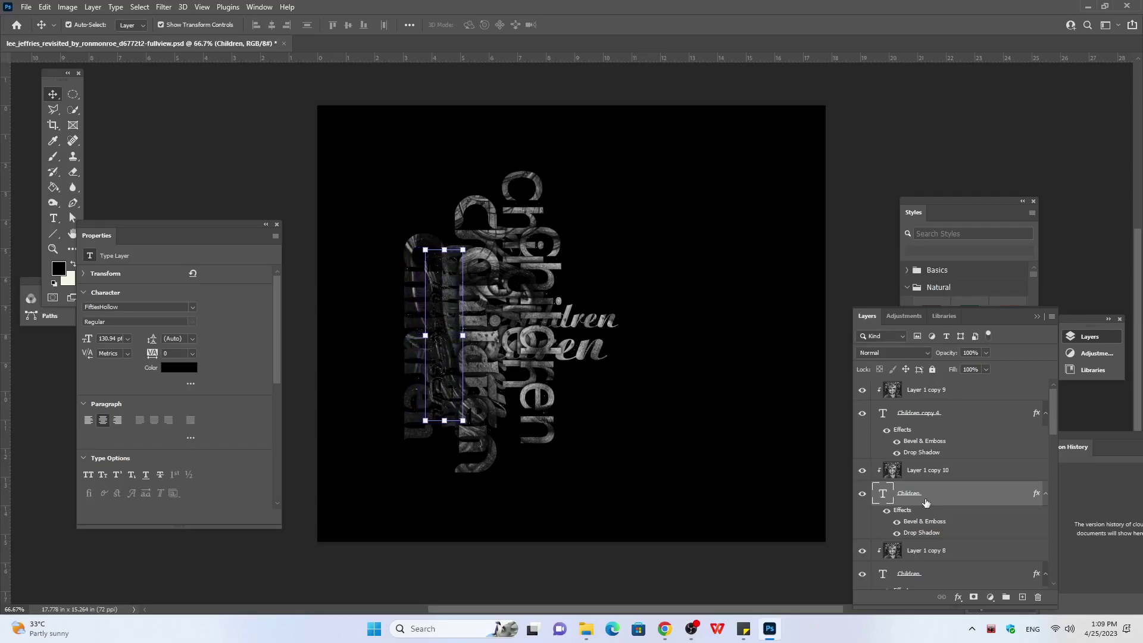
key("Right")
key("Right")
key("Right")
key("Right")
key("Right")
key("Right")
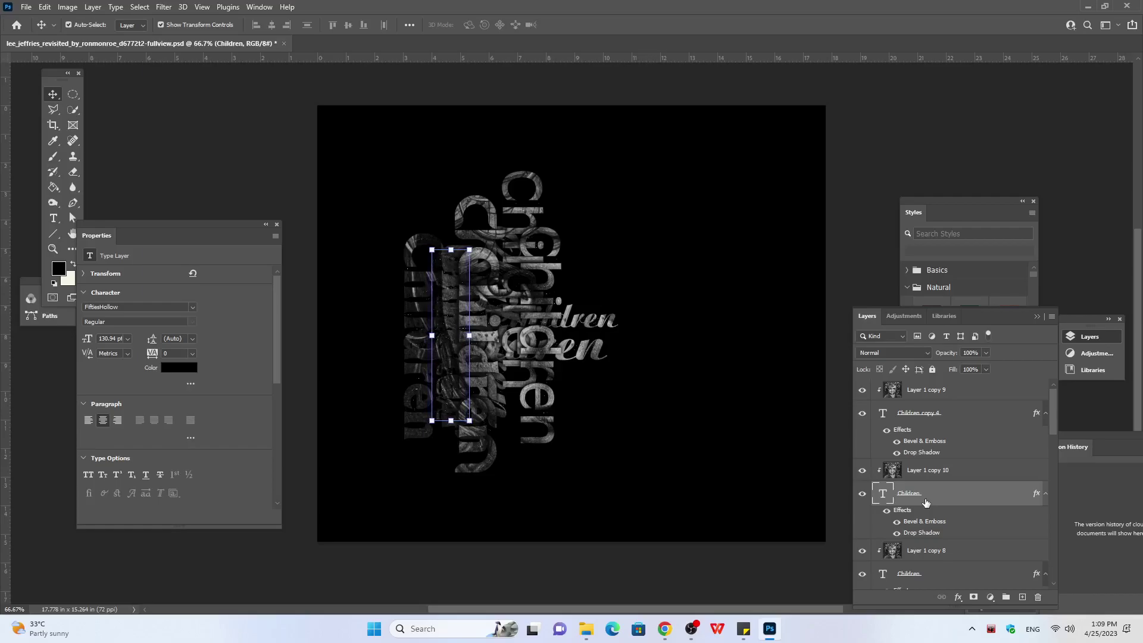
key("Right")
key("Right")
key("Right")
key("Right")
key("Right")
key("Right")
key("Right")
key("Right")
key("Right")
key("Right")
key("Right")
key("Right")
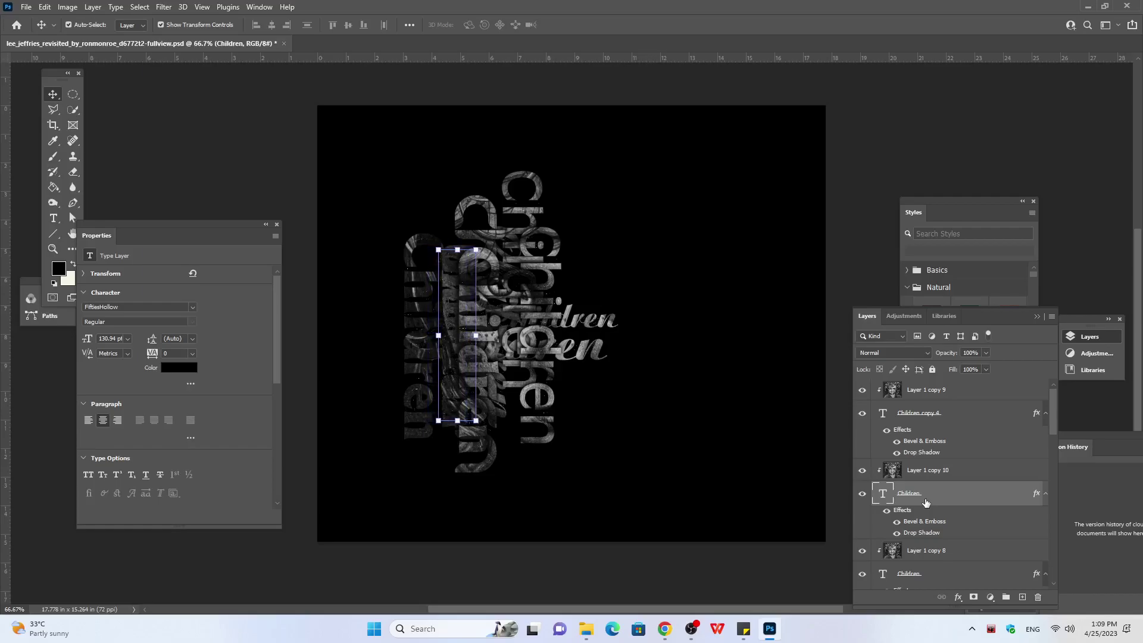
key("Right")
key("Right")
key("Right")
key("Right")
key("Right")
key("Right")
key("Right")
key("Right")
key("Right")
key("Right")
key("Right")
key("Right")
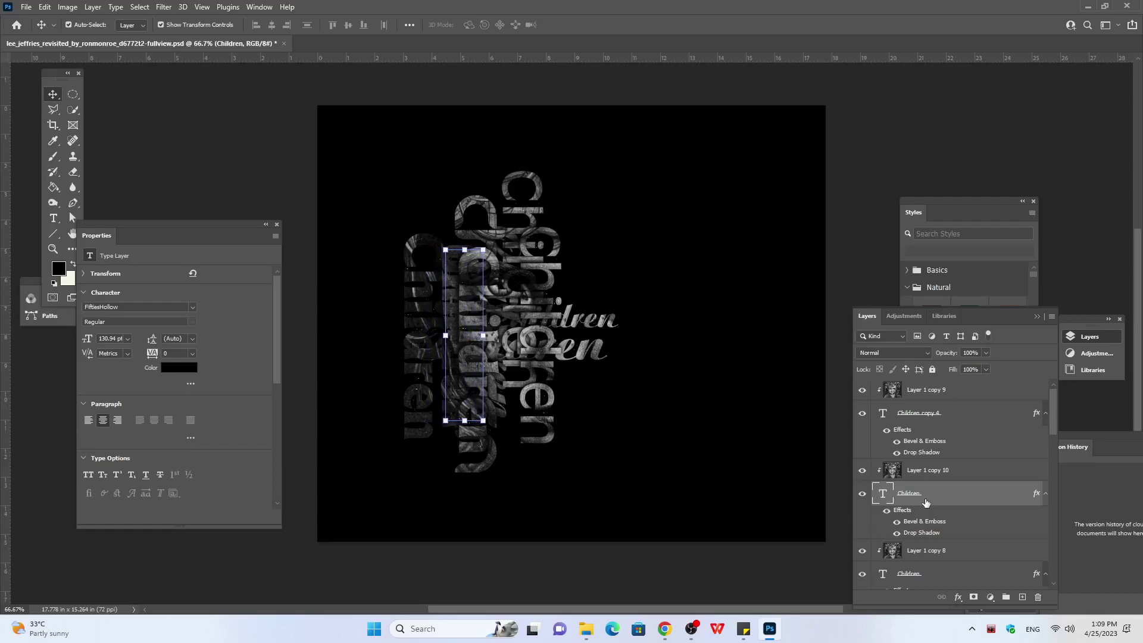
key("Right")
key("Right")
key("Right")
key("Right")
key("Right")
key("Right")
key("Right")
key("Right")
key("Right")
key("Right")
key("Right")
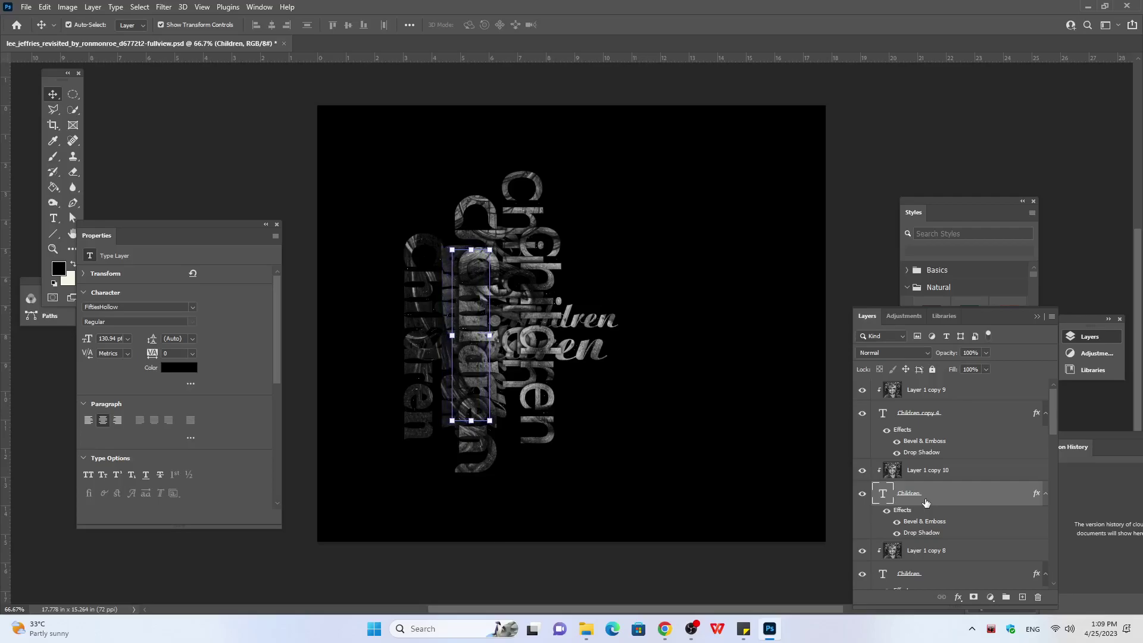
key("Right")
key("Right")
key("Right")
key("Right")
key("Right")
key("Right")
key("Right")
key("Right")
key("Right")
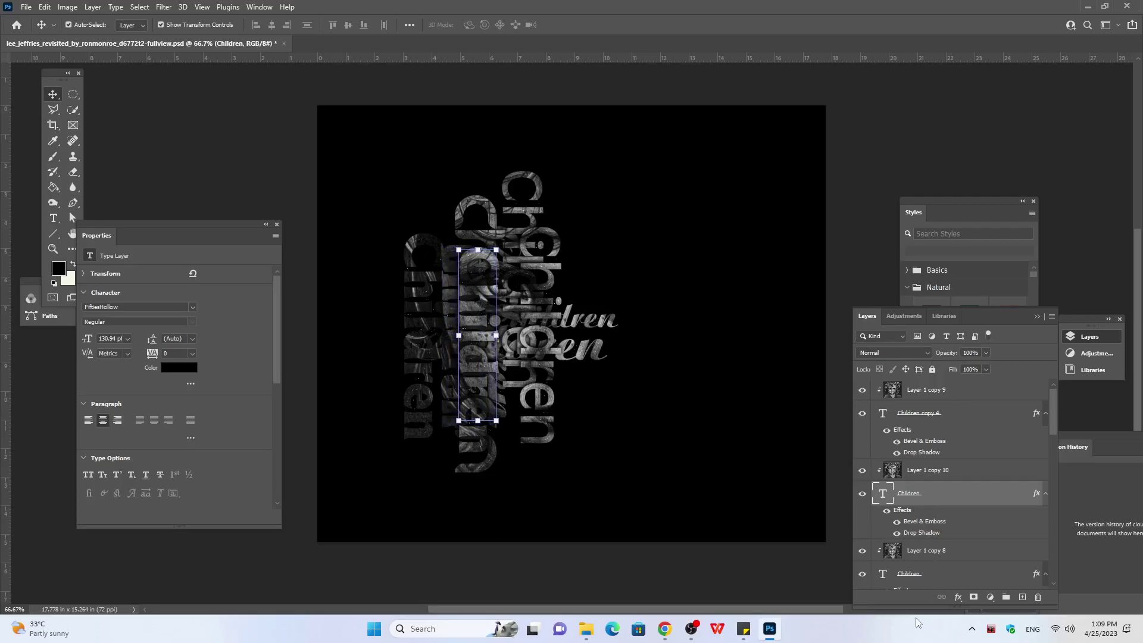
key("Right")
key("Right")
key("Right")
key("Right")
key("Right")
key("Right")
key("Right")
key("Right")
key("Right")
key("Right")
key("Right")
key("Right")
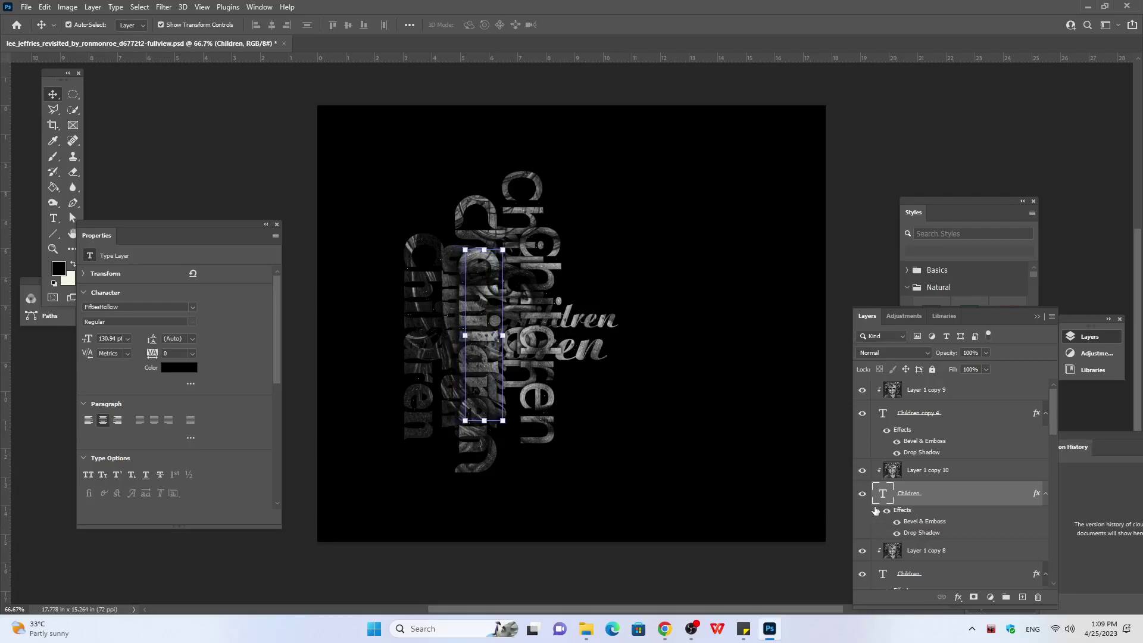
key("Right")
key("Right")
key("Right")
key("Right")
key("Right")
key("Right")
key("Right")
key("Right")
key("Right")
key("Right")
key("Right")
key("Right")
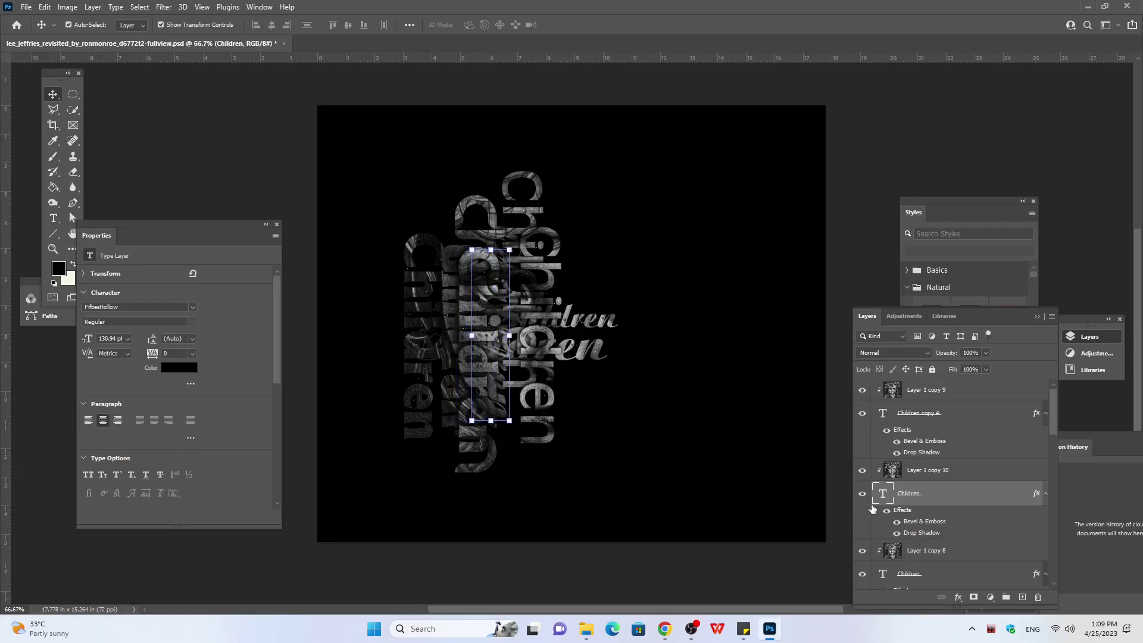
key("Right")
key("Right")
key("Right")
key("Right")
key("Right")
key("Right")
key("Right")
key("Right")
key("Right")
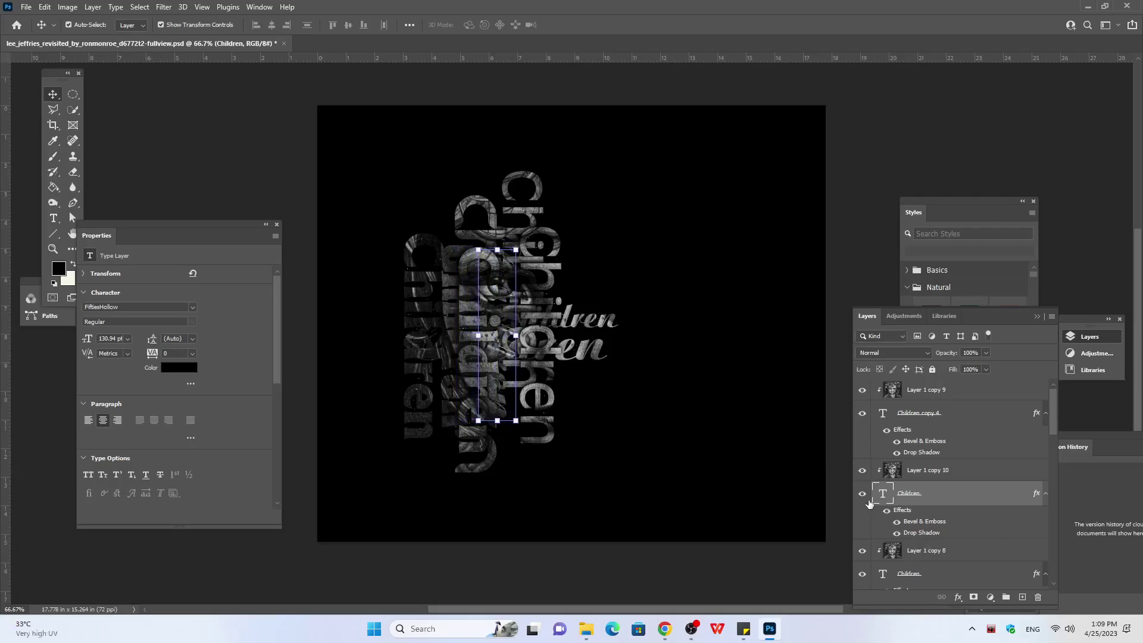
key("Right")
key("Right")
key("Right")
key("Right")
key("Right")
key("Right")
key("Right")
key("Right")
key("Right")
key("Right")
key("Right")
key("Right")
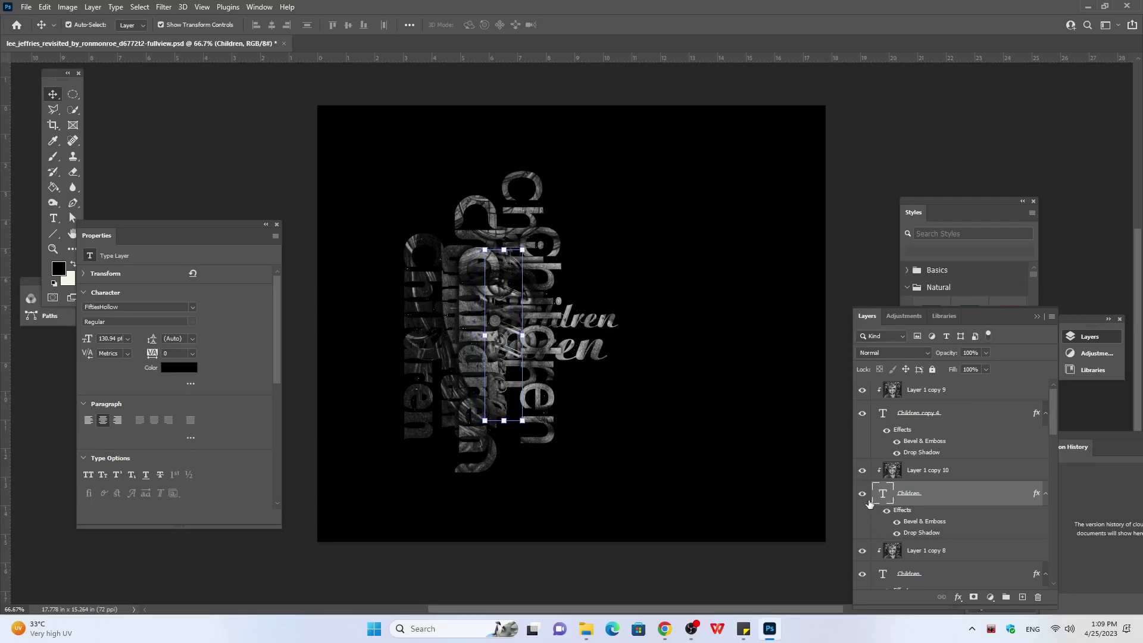
key("Right")
key("Right")
key("Right")
key("Right")
key("Right")
key("Right")
key("Right")
key("Right")
key("Right")
key("Right")
key("Right")
key("Right")
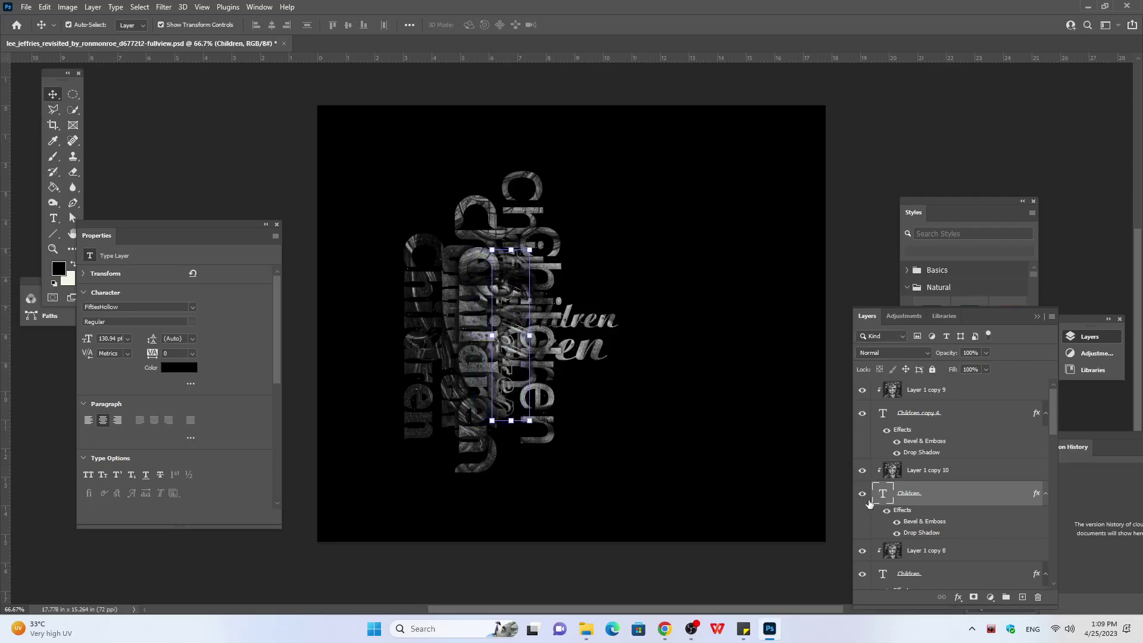
key("Right")
key("Right")
key("Right")
key("Right")
key("Right")
key("Right")
key("Right")
key("Right")
key("Right")
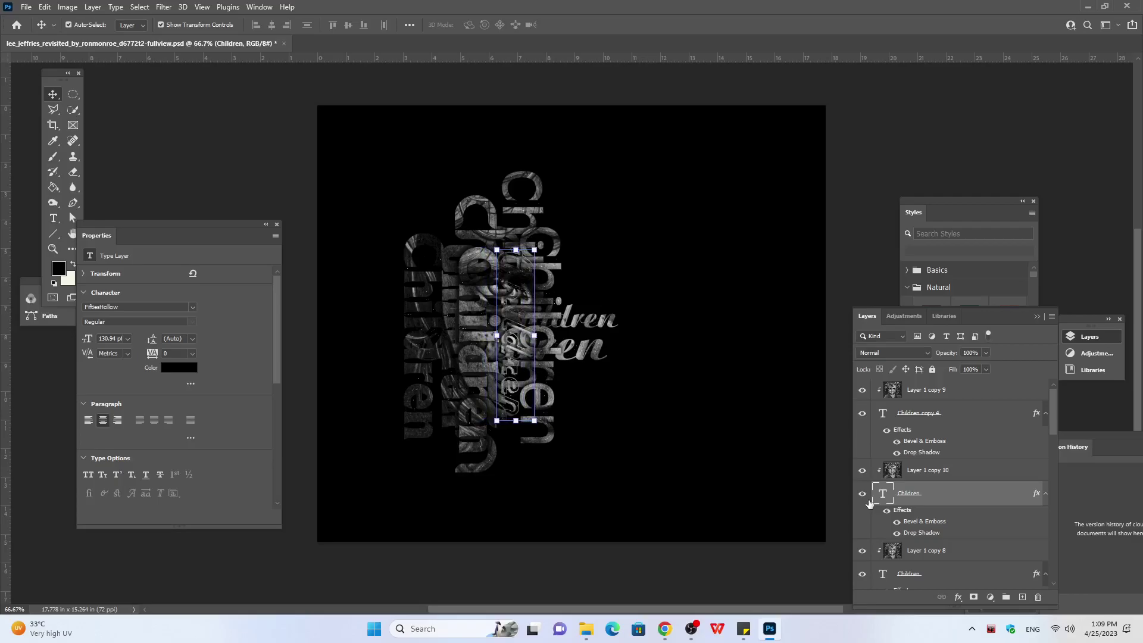
key("Down")
key("Down")
key("Down")
key("Down")
key("Down")
key("Down")
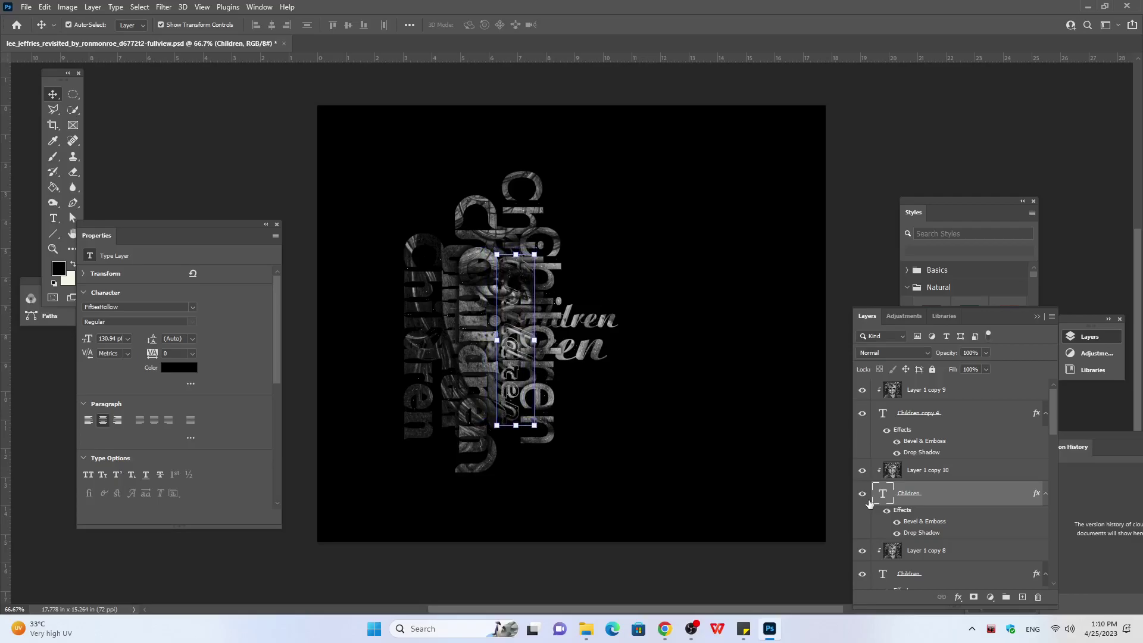
key("Down")
key("Down")
key("Down")
key("Down")
key("Down")
key("Right")
key("Right")
key("Right")
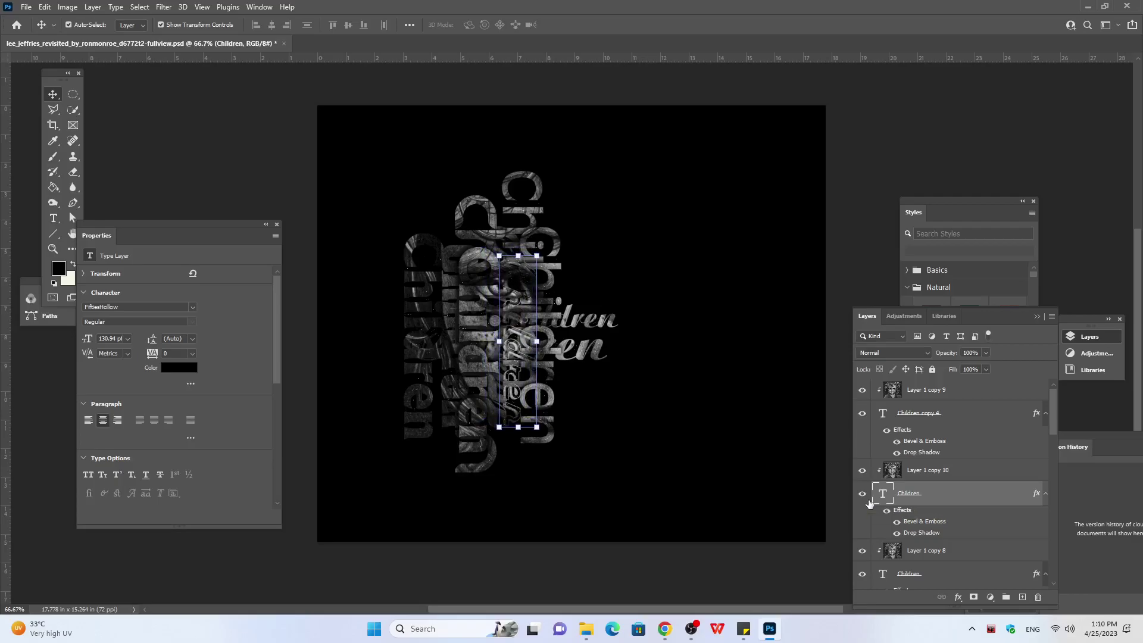
key("Right")
key("Right")
key("Right")
key("Right")
key("Right")
key("Right")
key("Right")
key("Right")
key("Right")
key("Right")
key("Right")
key("Right")
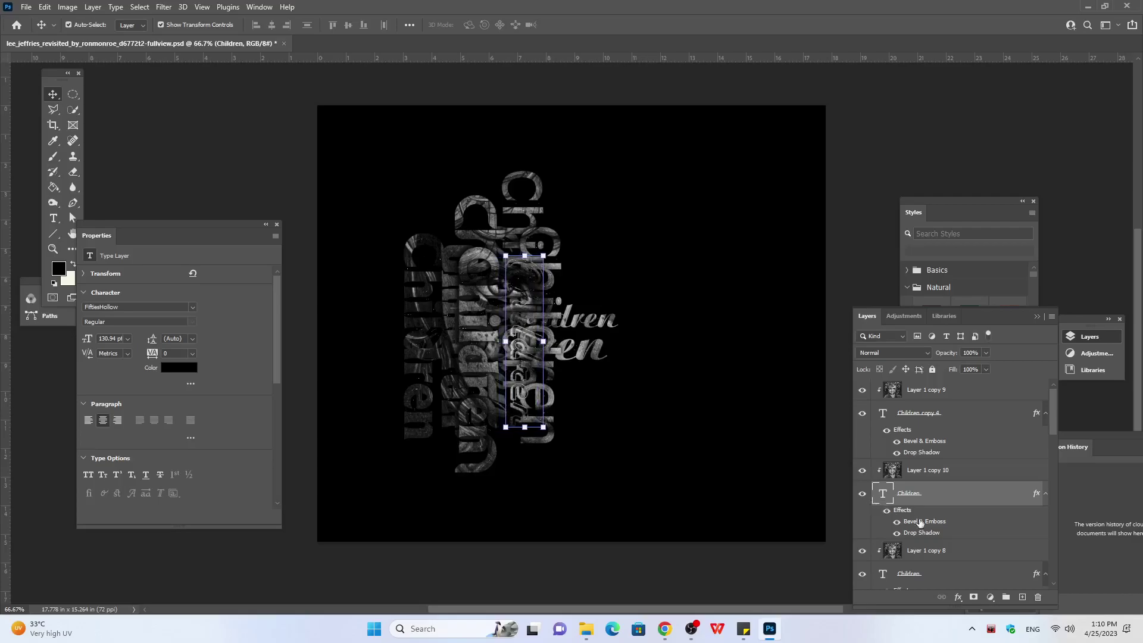
key("Right")
key("Right")
key("Right")
key("Right")
key("Right")
key("Right")
key("Right")
key("Right")
key("Right")
key("Right")
key("Right")
key("Right")
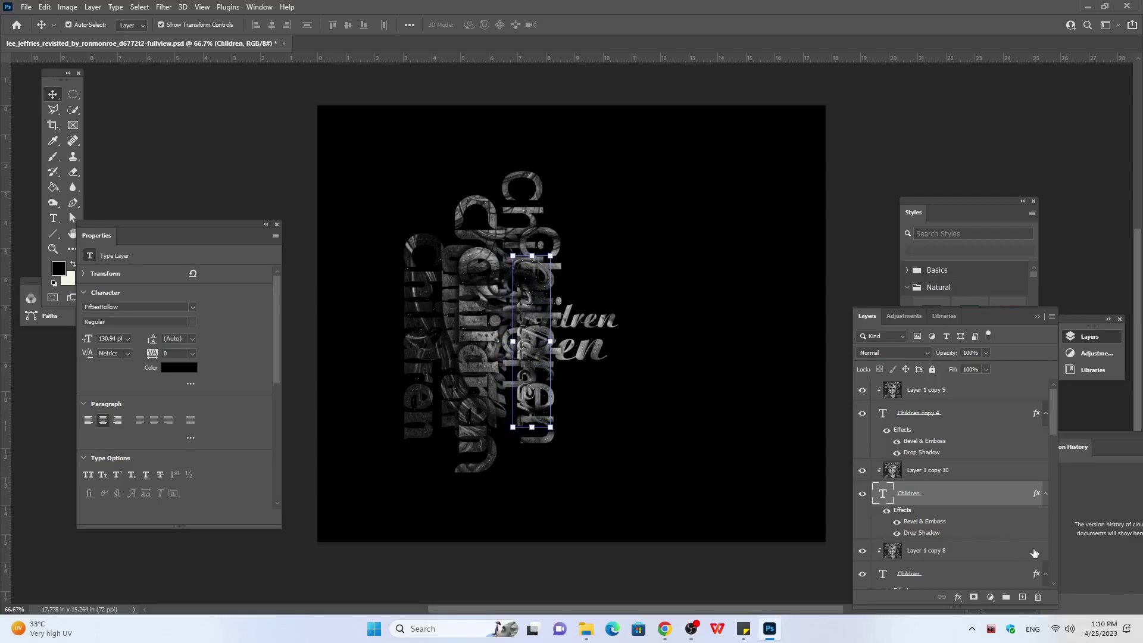
key("Right")
key("Right")
key("Right")
key("Right")
key("Right")
key("Right")
key("Right")
key("Right")
key("Right")
key("Right")
key("Right")
key("Right")
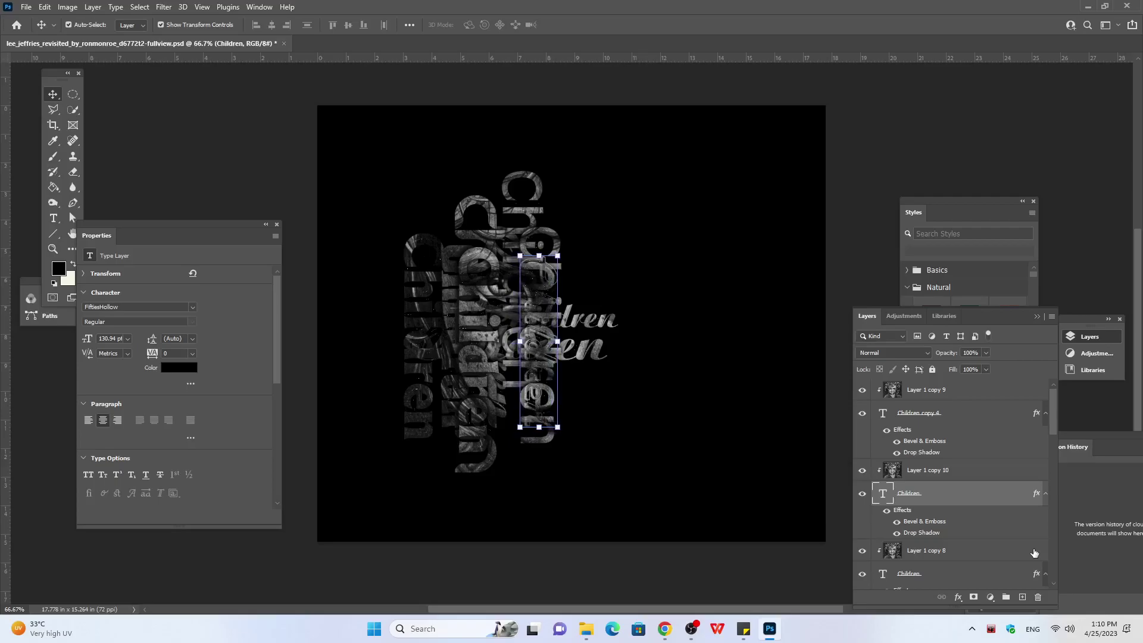
key("Right")
key("Right")
key("Right")
key("Right")
key("Right")
key("Right")
key("Right")
key("Right")
key("Right")
key("Right")
key("Right")
key("Right")
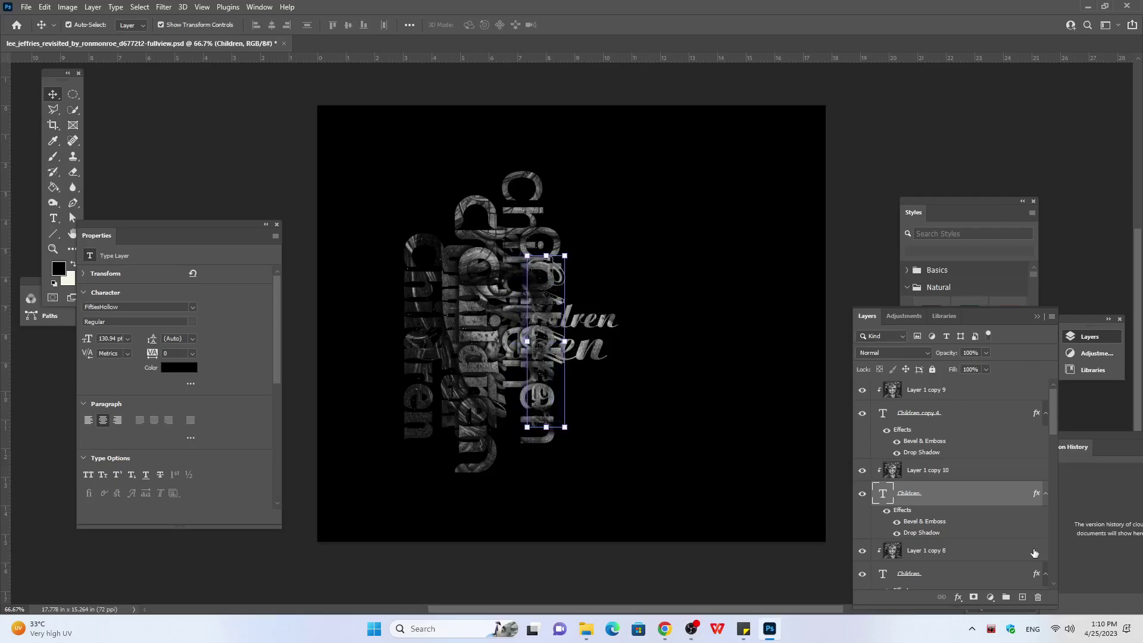
key("Right")
key("Right")
key("Right")
key("Right")
key("Right")
key("Right")
key("Right")
key("Right")
key("Right")
key("Right")
key("Right")
key("Right")
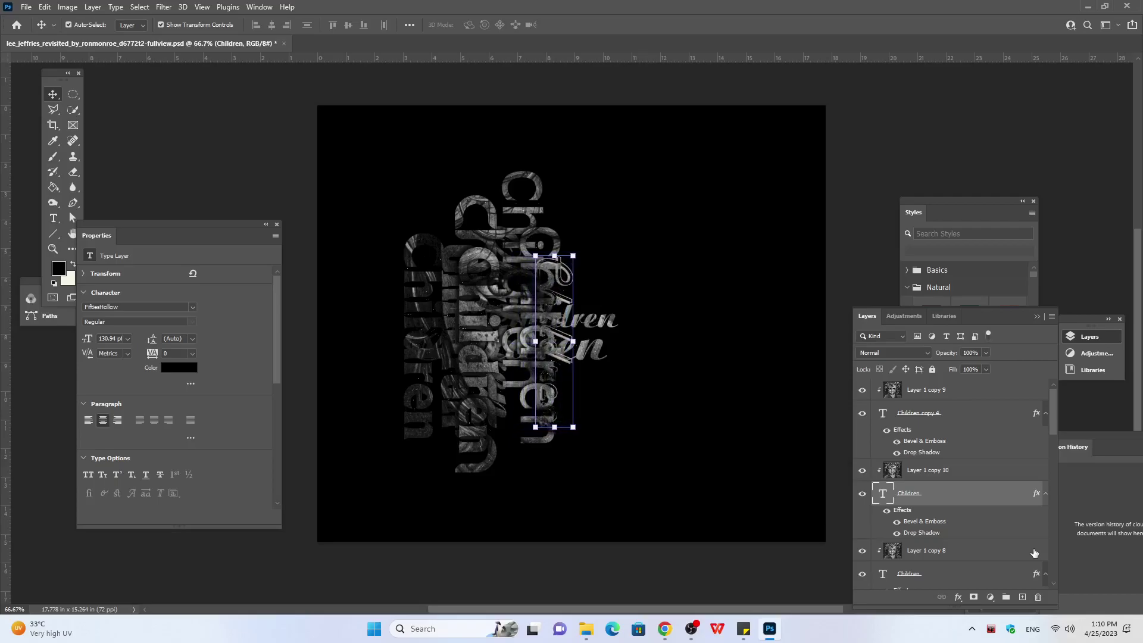
key("Right")
key("Right")
key("Right")
key("Right")
key("Right")
key("Right")
key("Right")
key("Right")
key("Right")
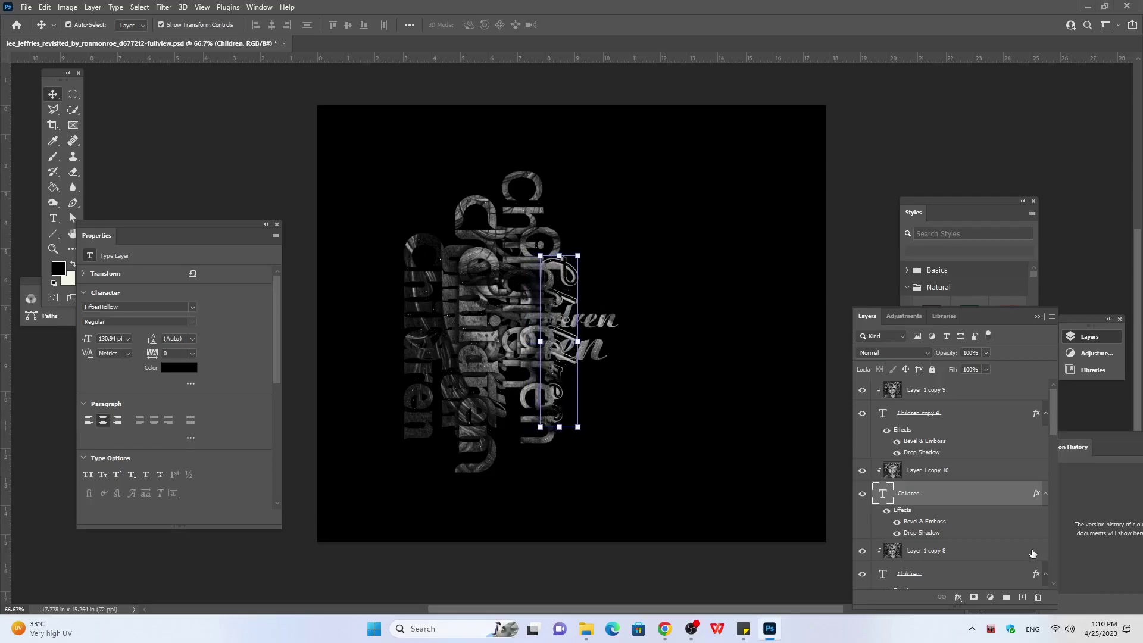
key("Right")
key("Right")
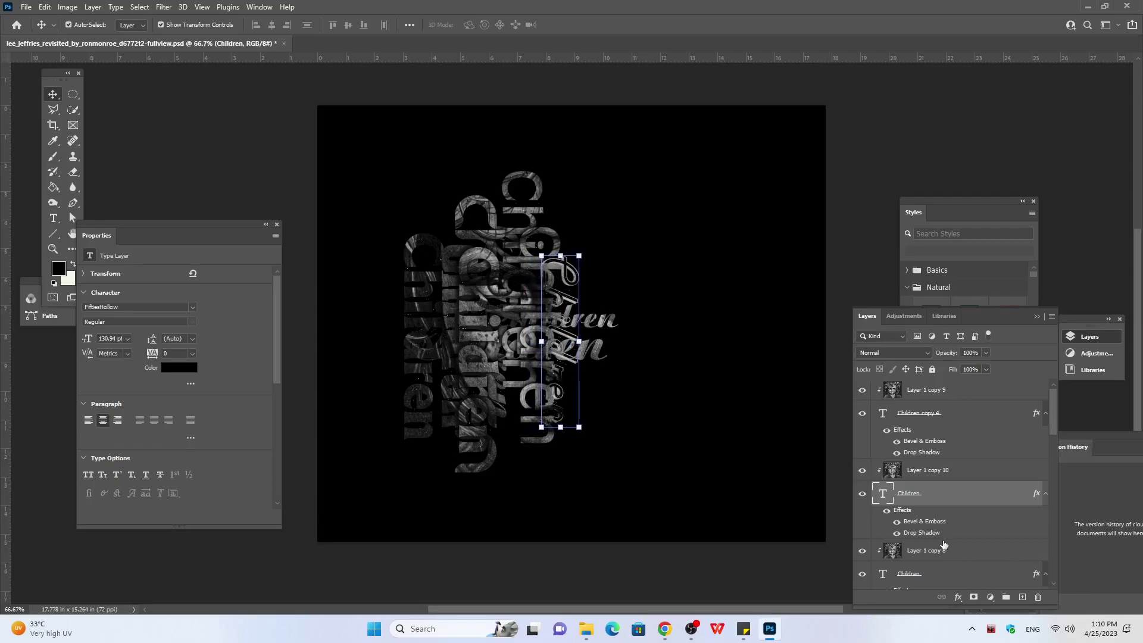
Step: Duplicate Layer 1 copy 10 with its Children word, then select Children copy 5
left_click(929, 473)
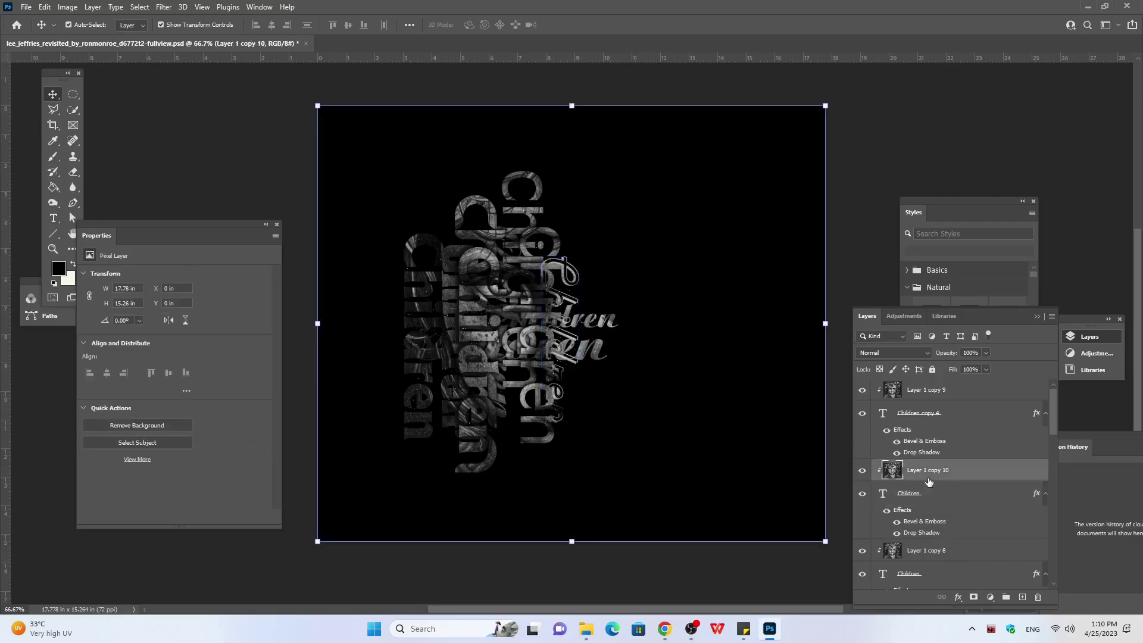
left_click(922, 497, "shift")
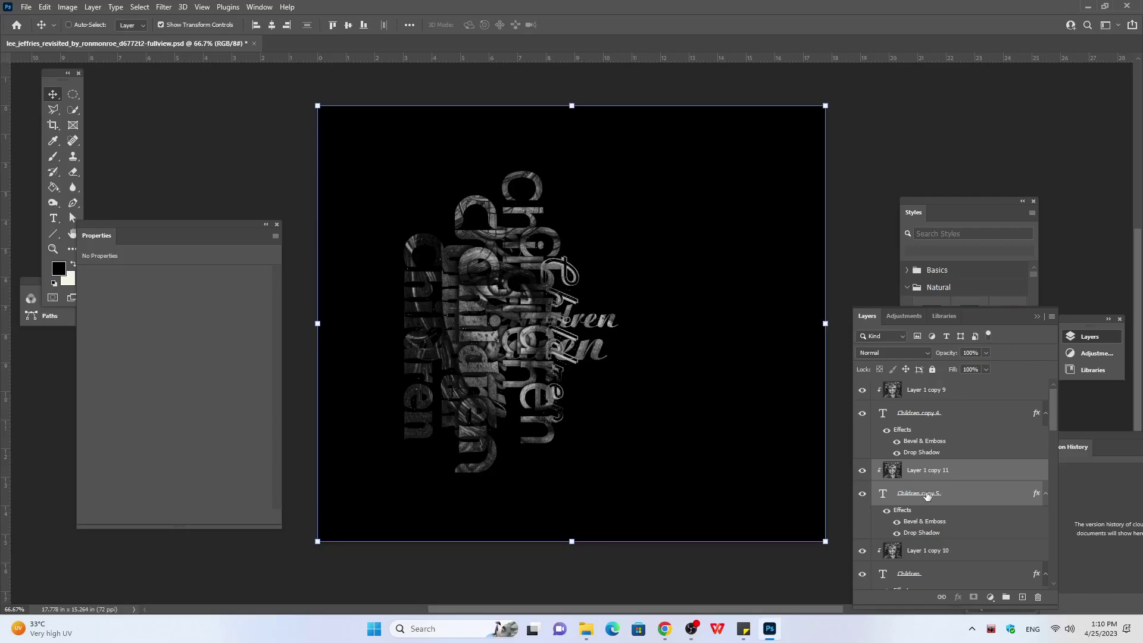
left_click(914, 495)
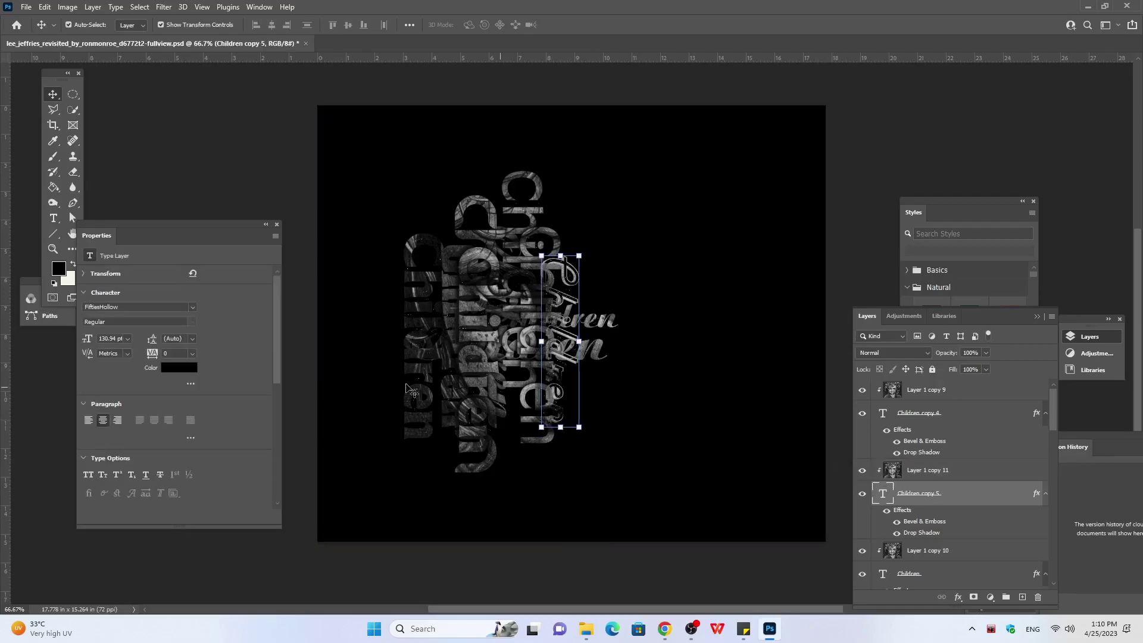
Step: Give the word a font starting with 'Ad' and stretch it up to the canvas top
left_click(160, 307)
type("Ad")
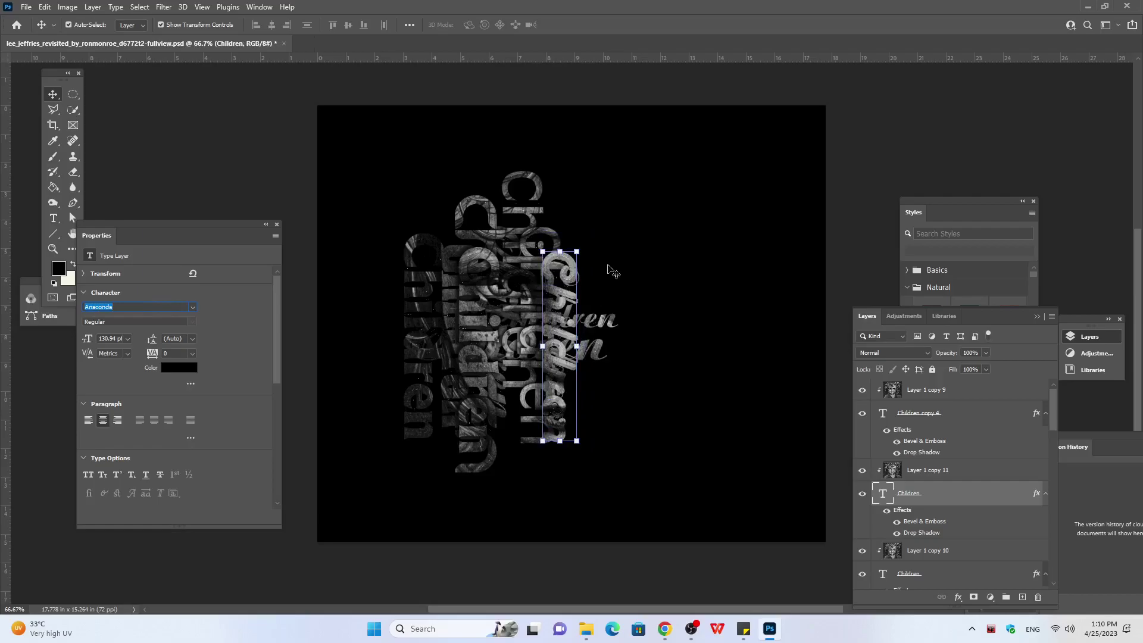
mouse_move(577, 251)
left_mouse_down()
mouse_move(631, 257)
mouse_move(630, 246)
left_mouse_up()
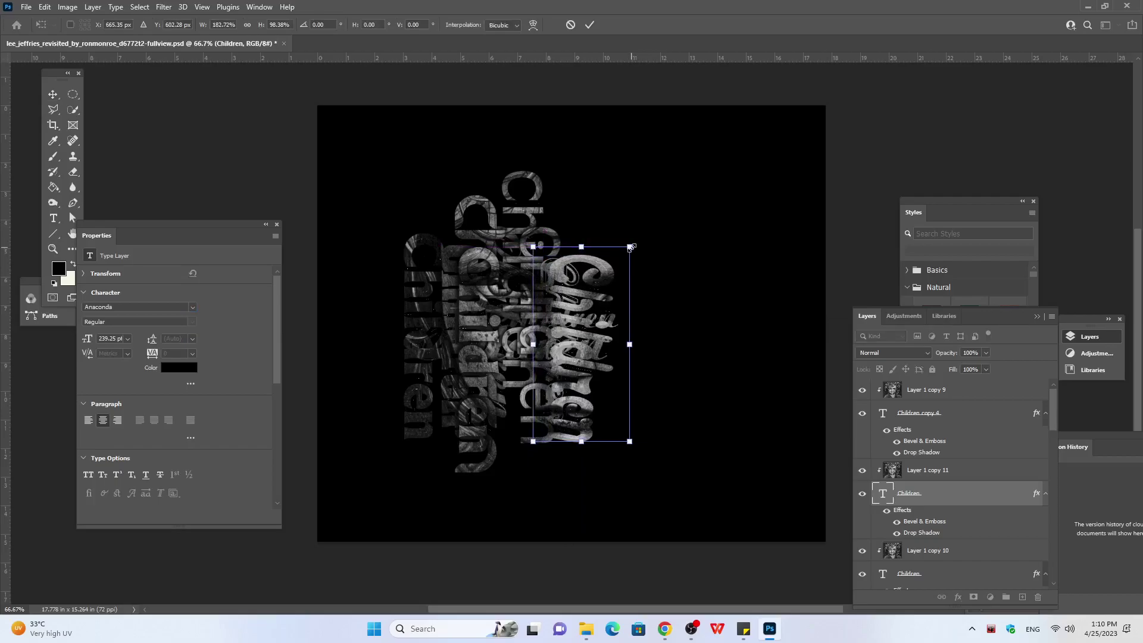
mouse_move(631, 246)
left_mouse_down()
mouse_move(625, 105)
mouse_move(625, 139)
left_mouse_up()
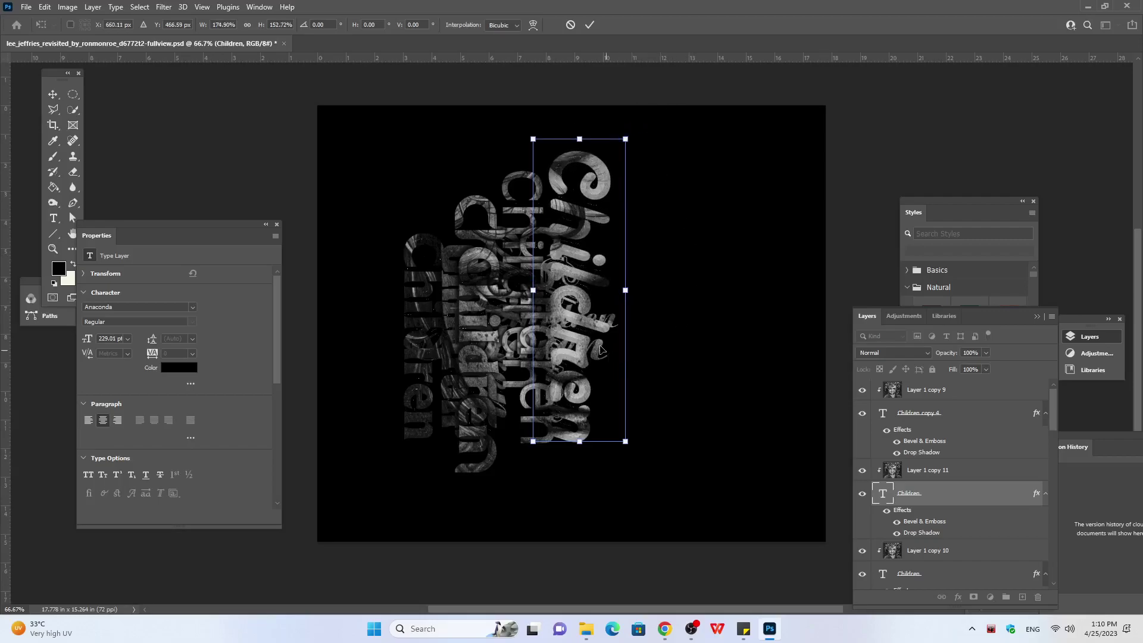
key("Return")
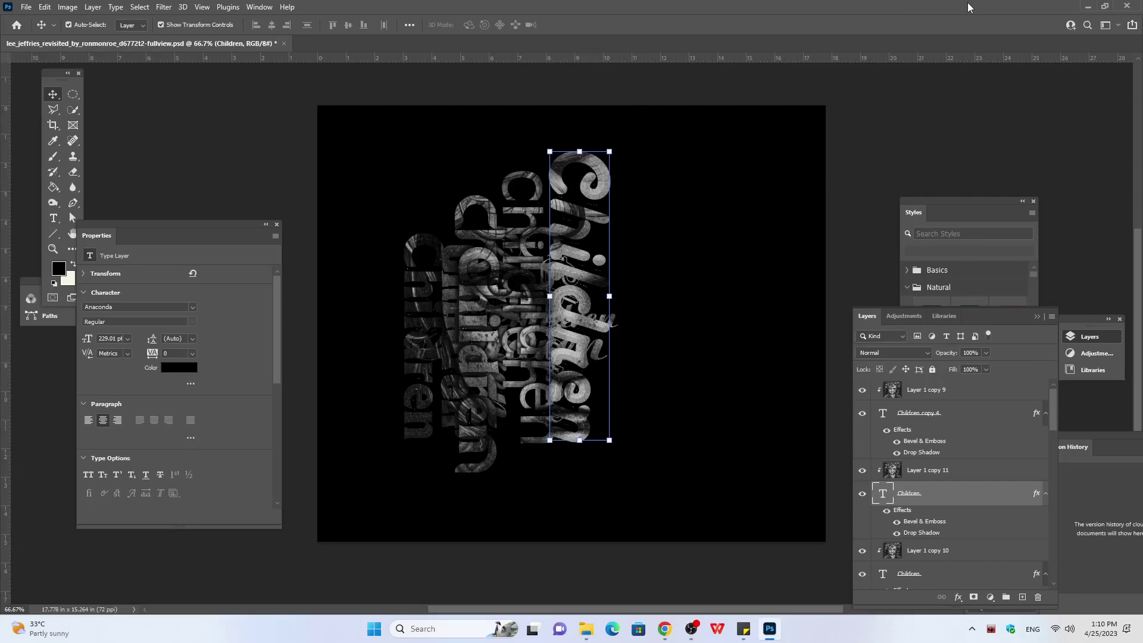
Step: Duplicate the word with Layer 1 copy 11 and select the rightmost vertical Children copy
left_click(932, 471, "ctrl")
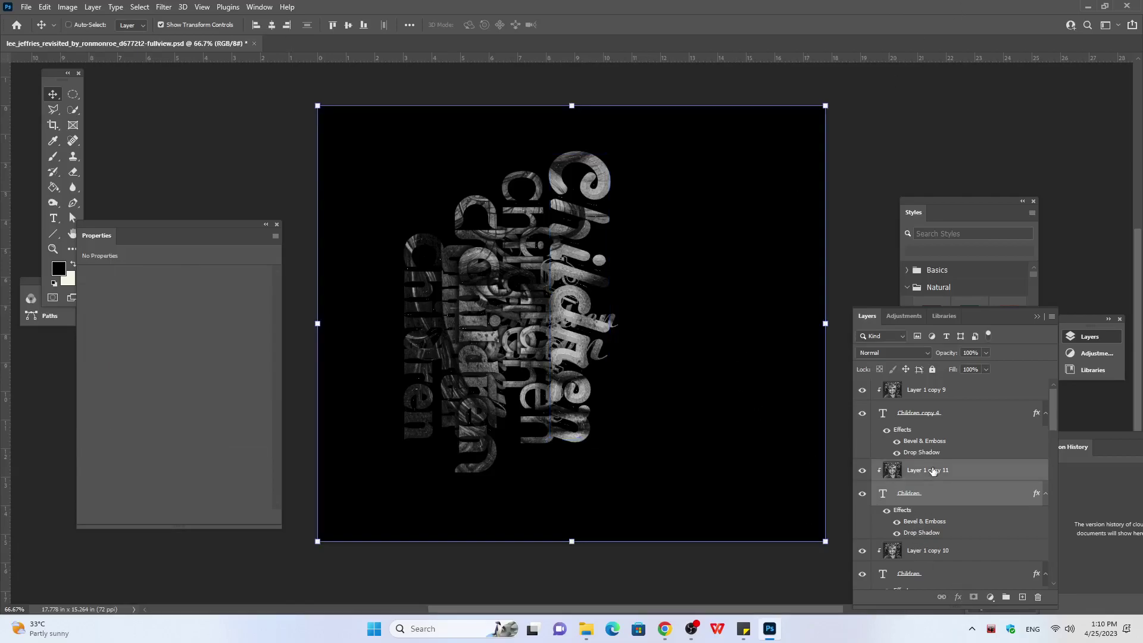
key("ctrl+j")
left_click(955, 498)
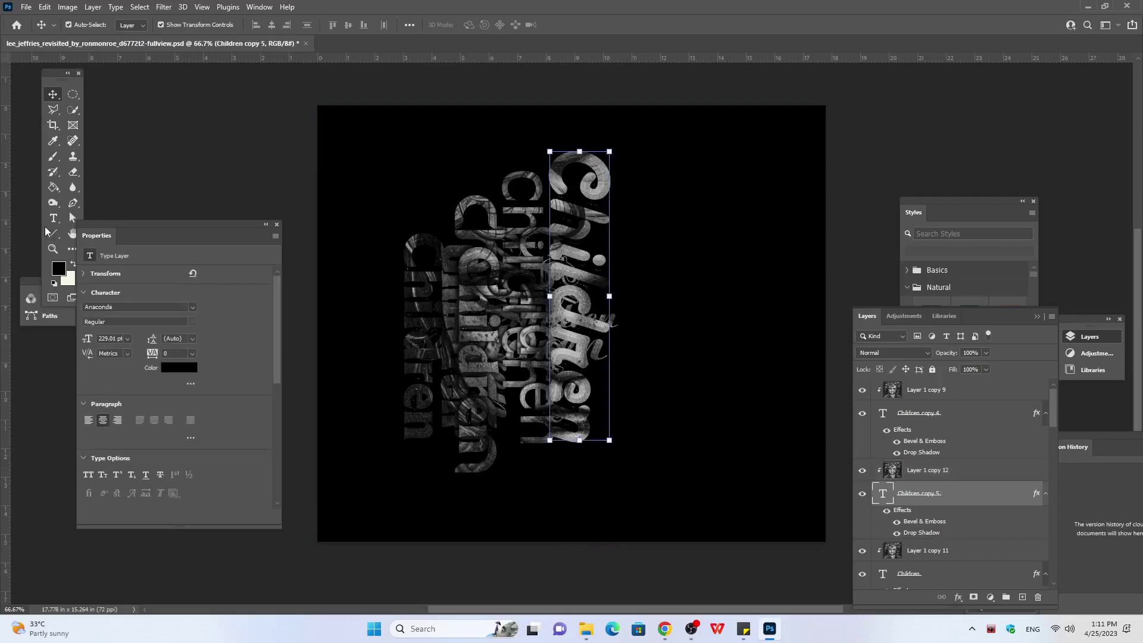
left_click(165, 307)
Step: Switch the rightmost vertical Children word to Bailey Script and nudge it four steps right
key("Down")
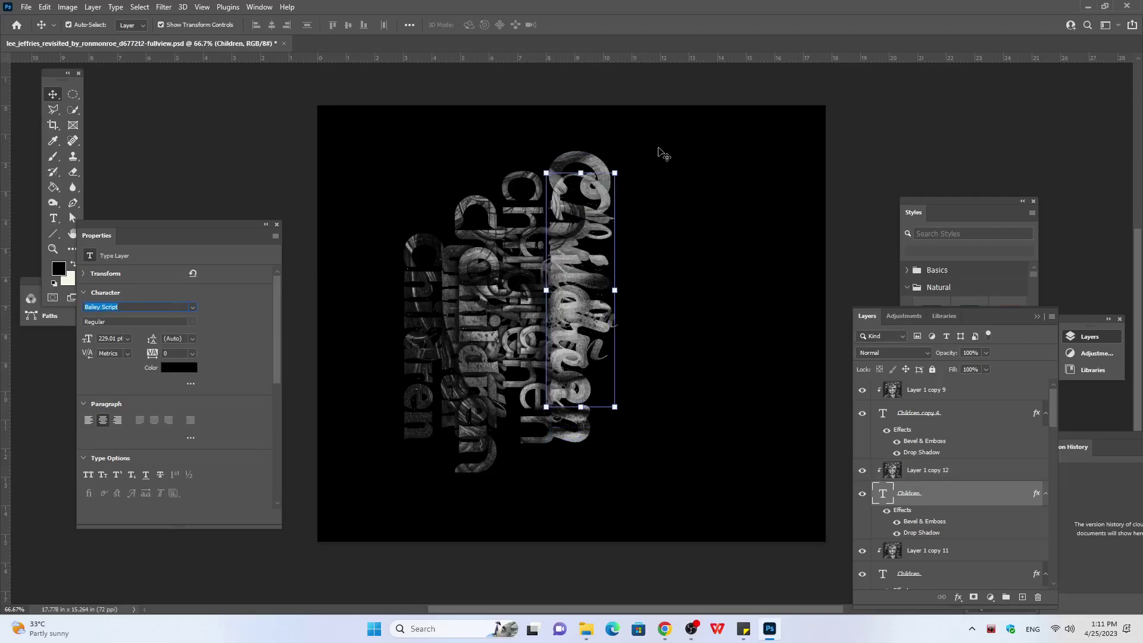
left_click(963, 493)
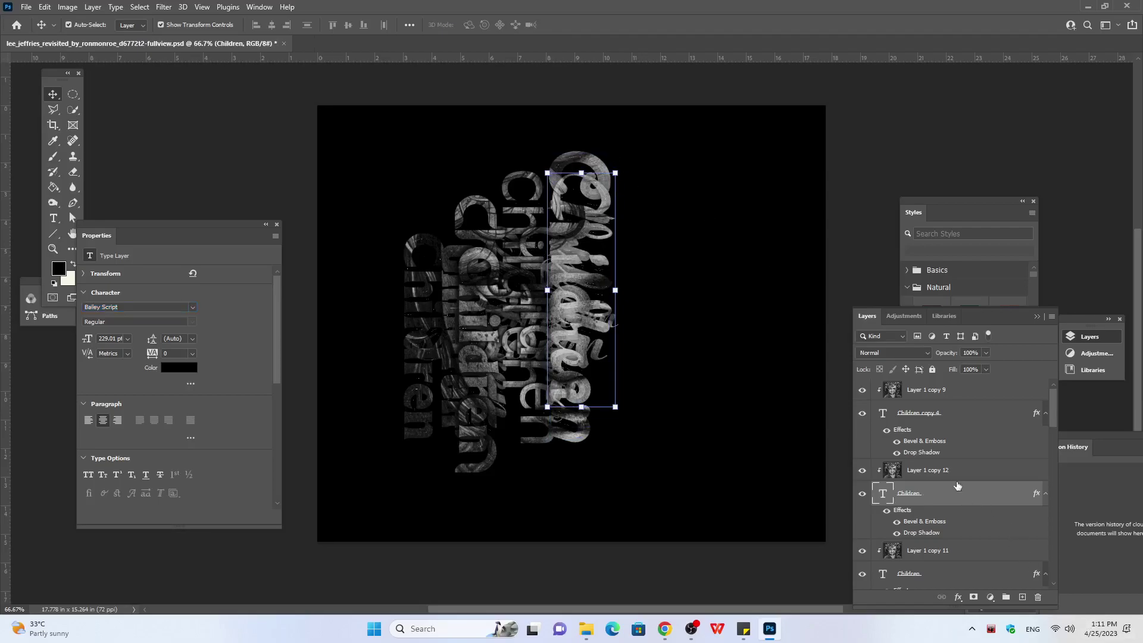
key("Right")
key("Right")
key("Right")
key("Right")
key("Right")
key("Right")
key("Right")
key("Right")
key("Right")
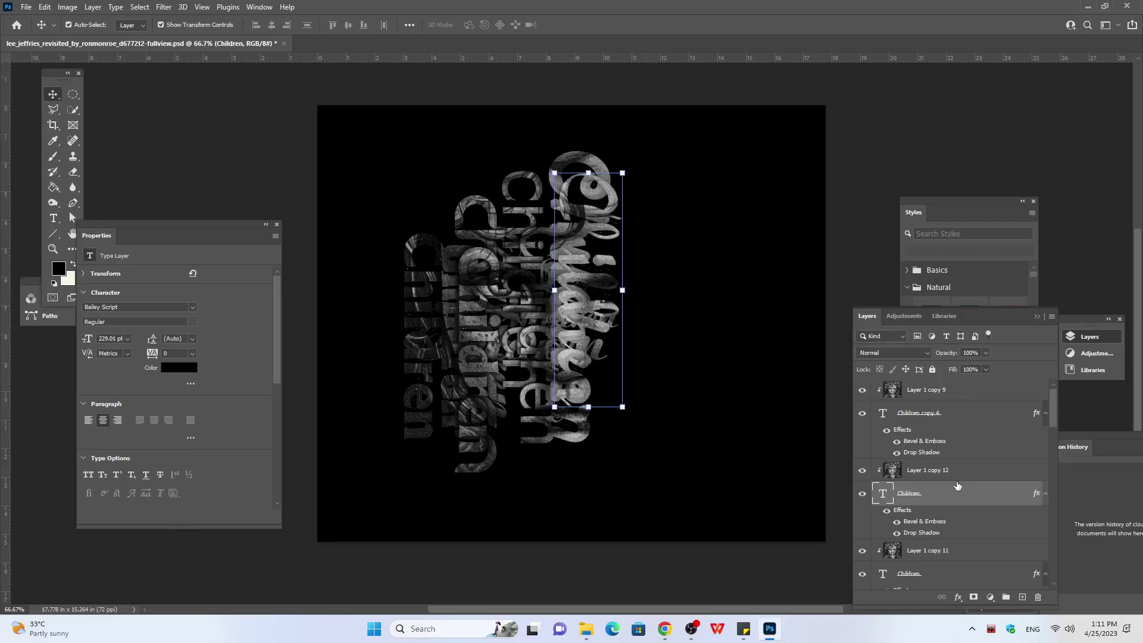
key("Right")
key("Right")
key("Right")
key("Right")
key("Right")
key("Right")
key("Right")
key("Right")
key("Right")
key("Right")
key("Right")
key("Right")
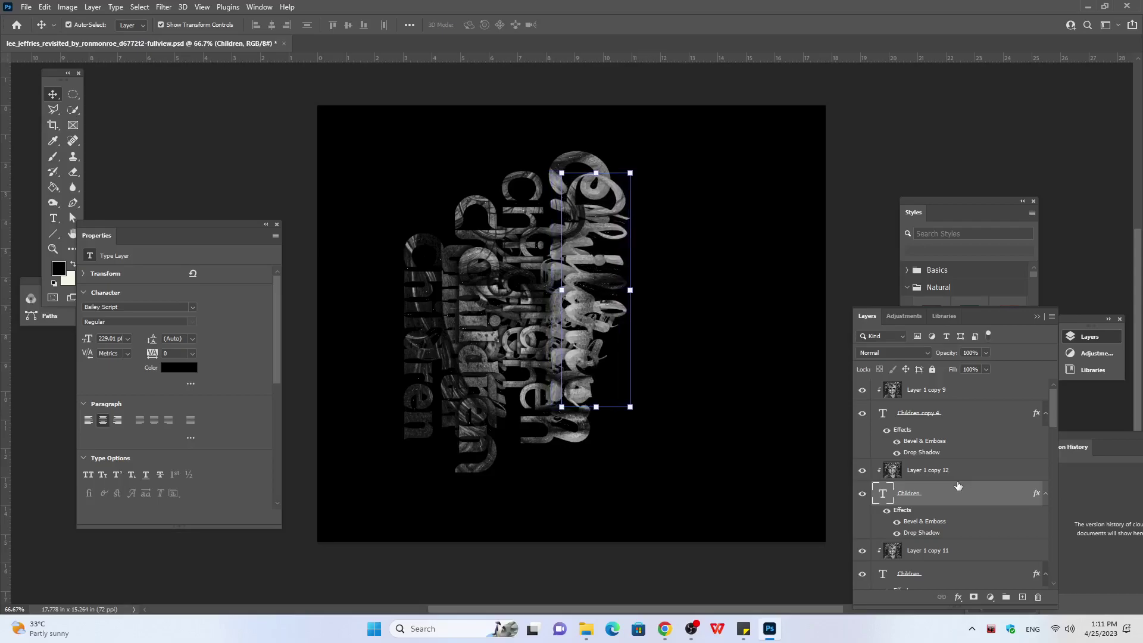
key("Right")
key("Right")
key("Right")
key("Right")
key("Right")
key("Right")
key("Right")
key("Right")
key("Right")
key("Right")
key("Right")
key("Right")
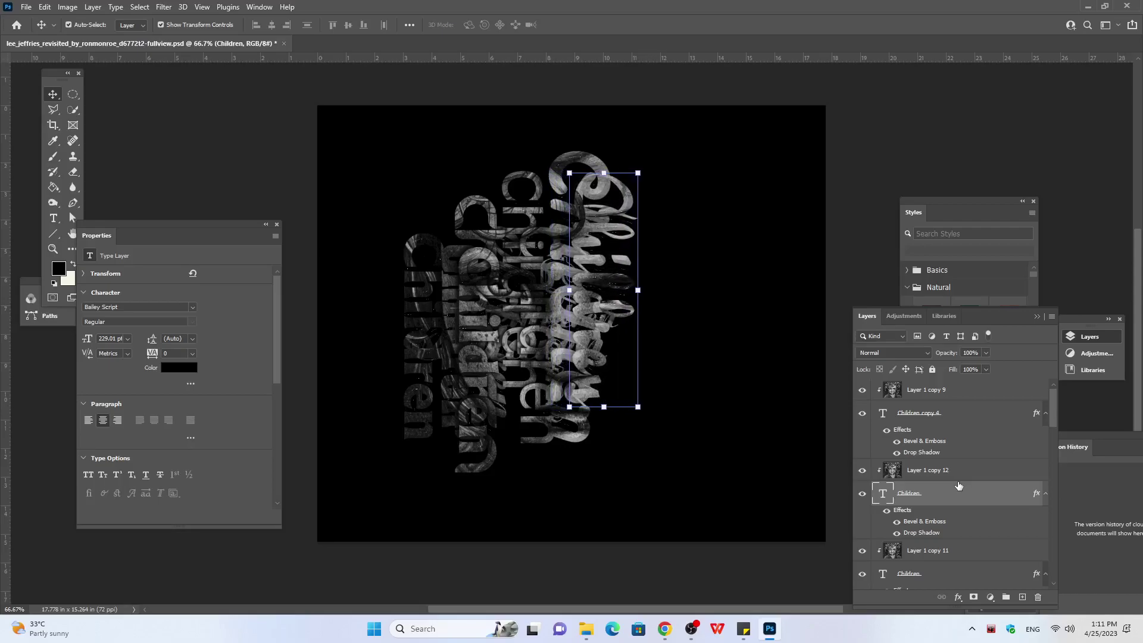
key("Right")
key("Right")
key("Right")
key("Right")
key("Right")
key("Right")
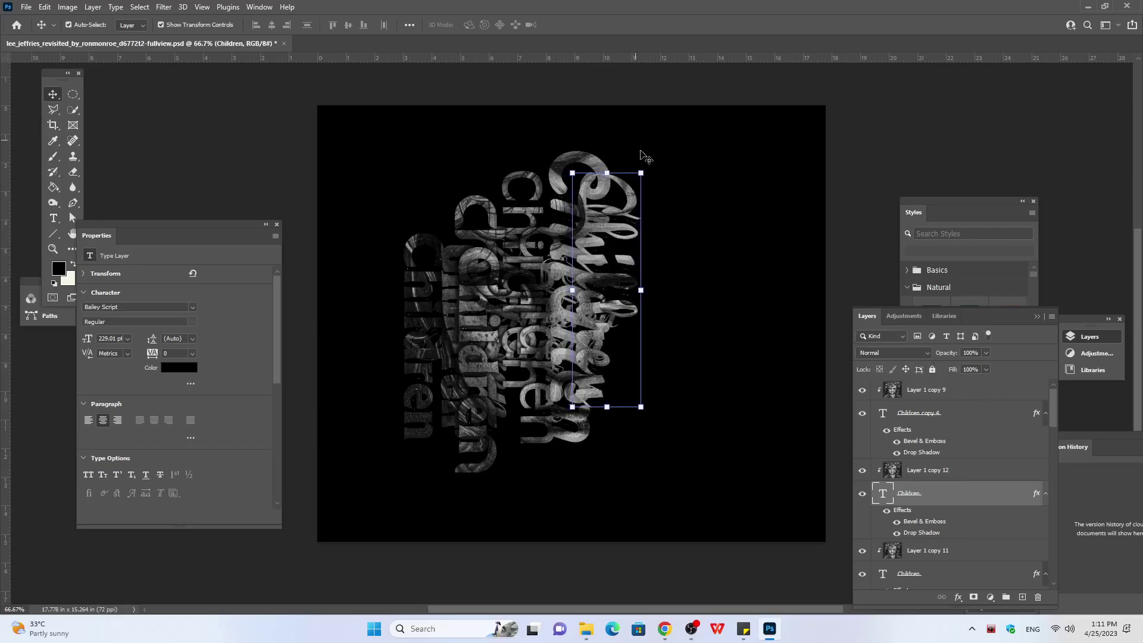
Step: Rotate the Bailey Script Children word about -91° so it runs horizontally across the middle
mouse_move(653, 169)
left_mouse_down()
mouse_move(479, 204)
mouse_move(427, 231)
left_mouse_up()
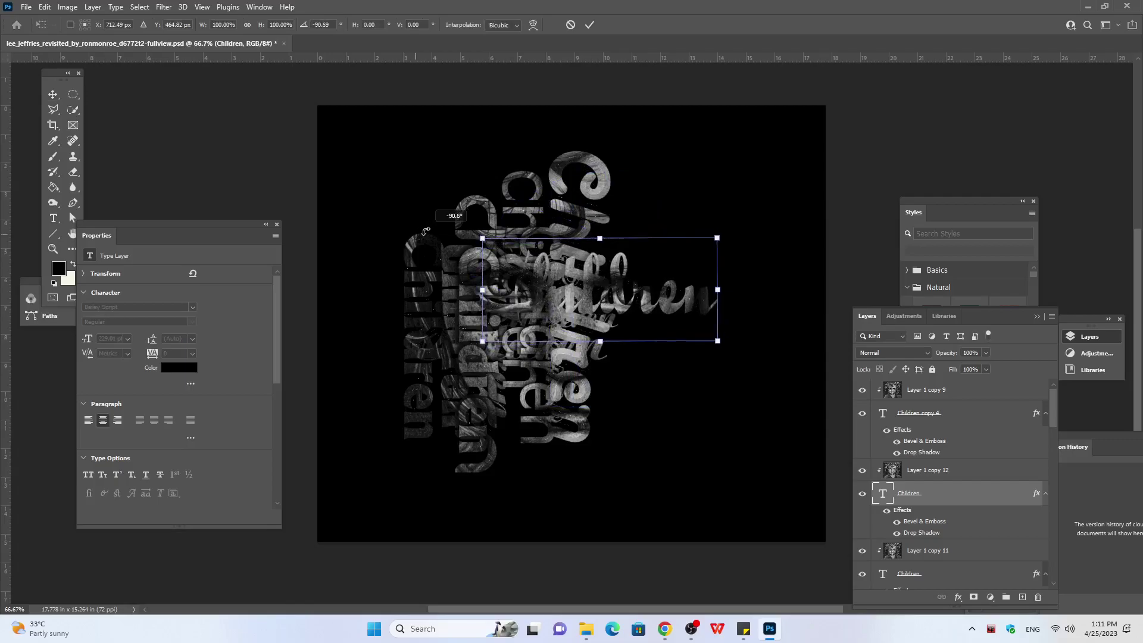
left_click_drag(426, 231, 423, 237)
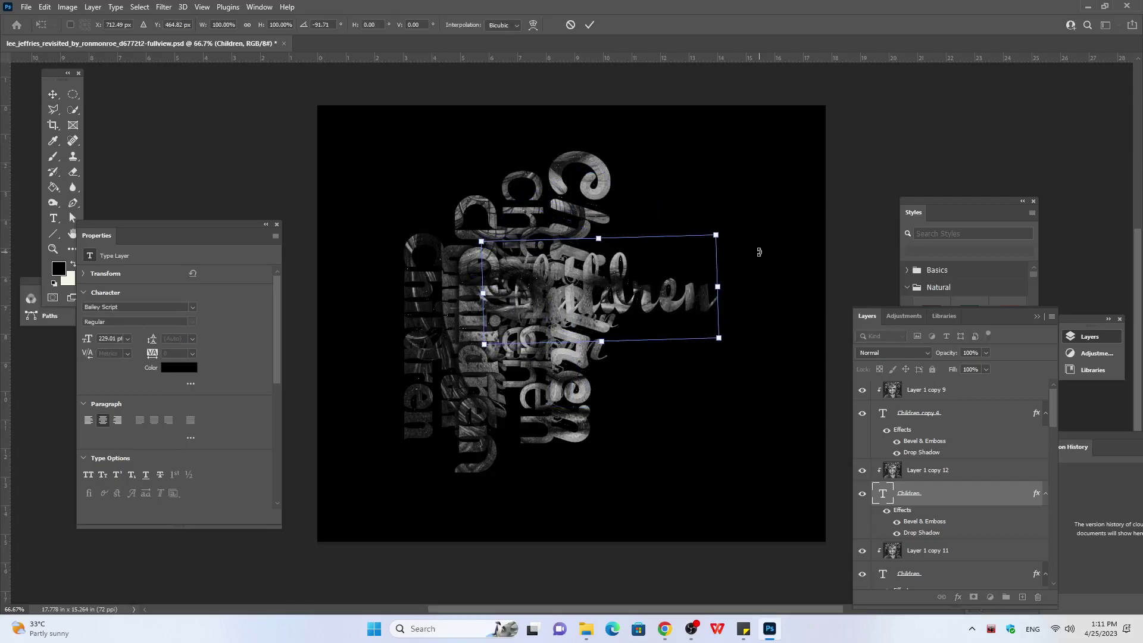
left_click(921, 471)
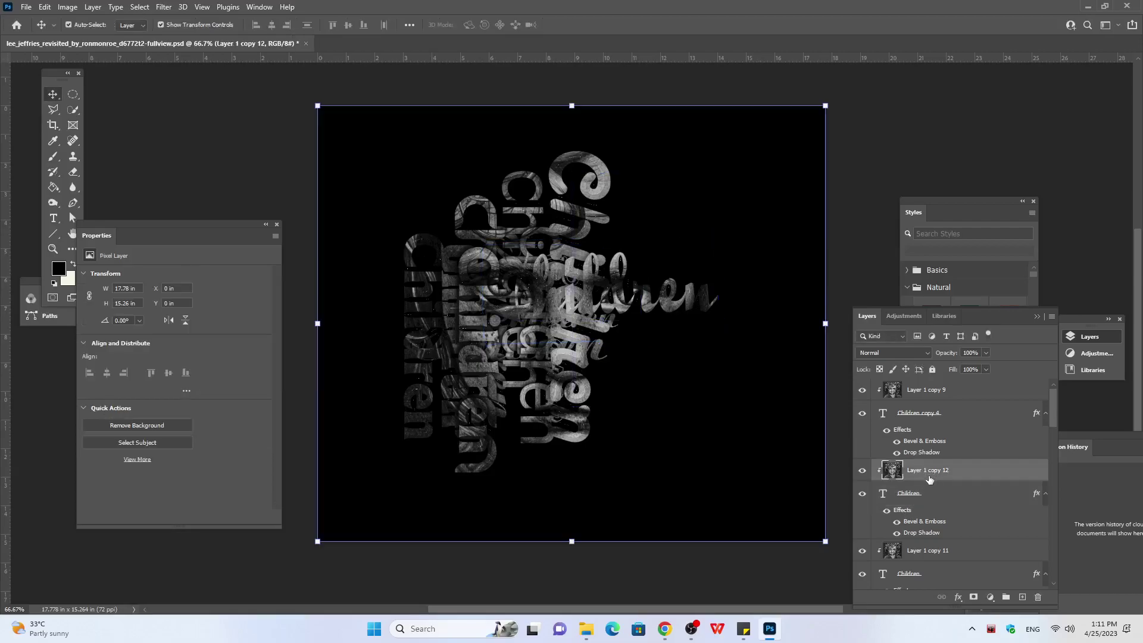
left_click(927, 493, "ctrl")
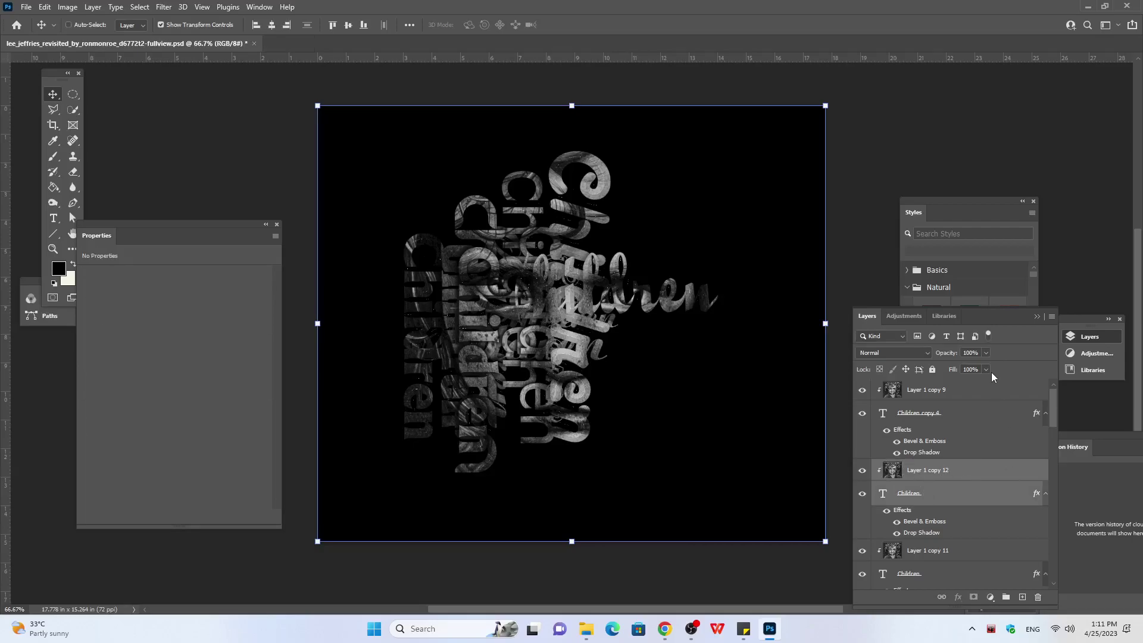
Step: Duplicate the horizontal word with its photo layer and set the copy's font to Segoe UI Emoji
key("ctrl+j")
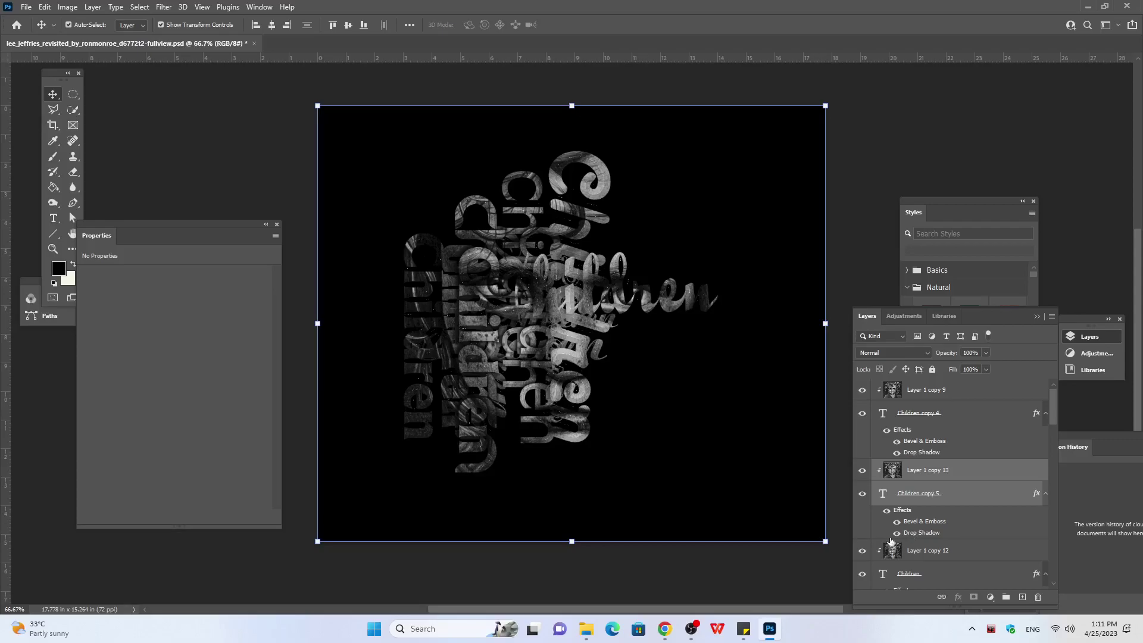
left_click(932, 499)
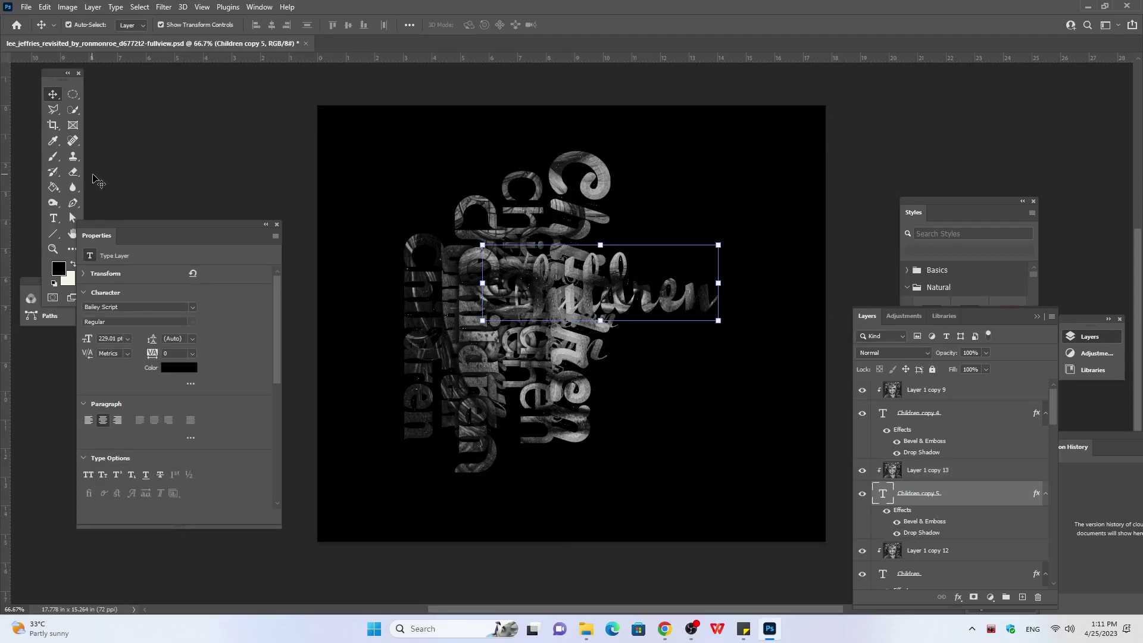
left_click(122, 306)
type("Segoe UI Emoji")
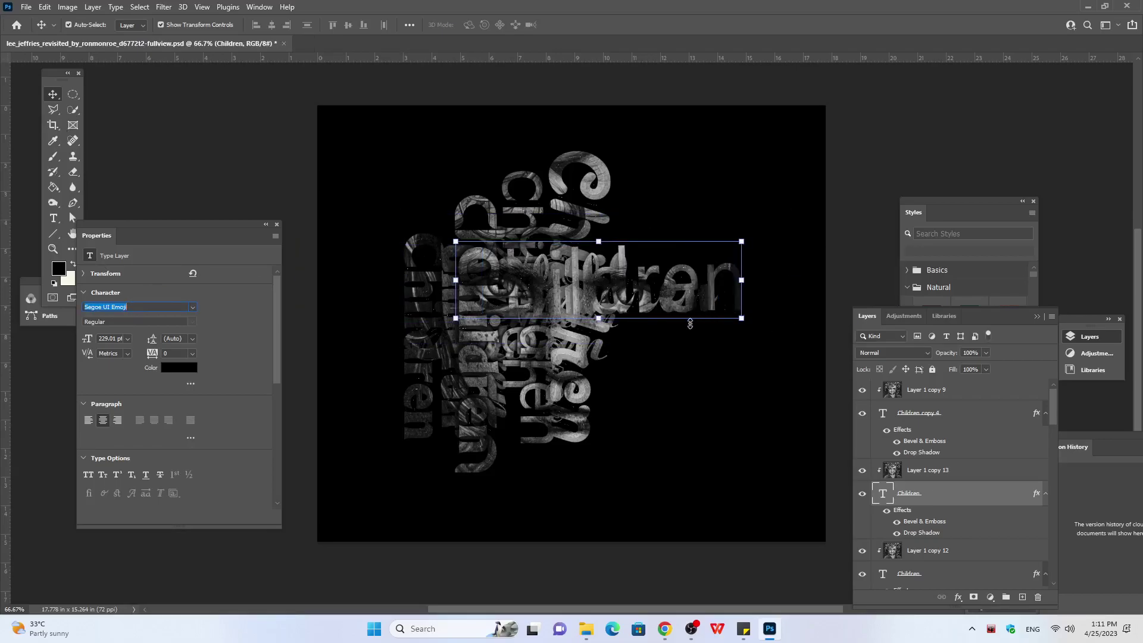
key("Down")
key("Down")
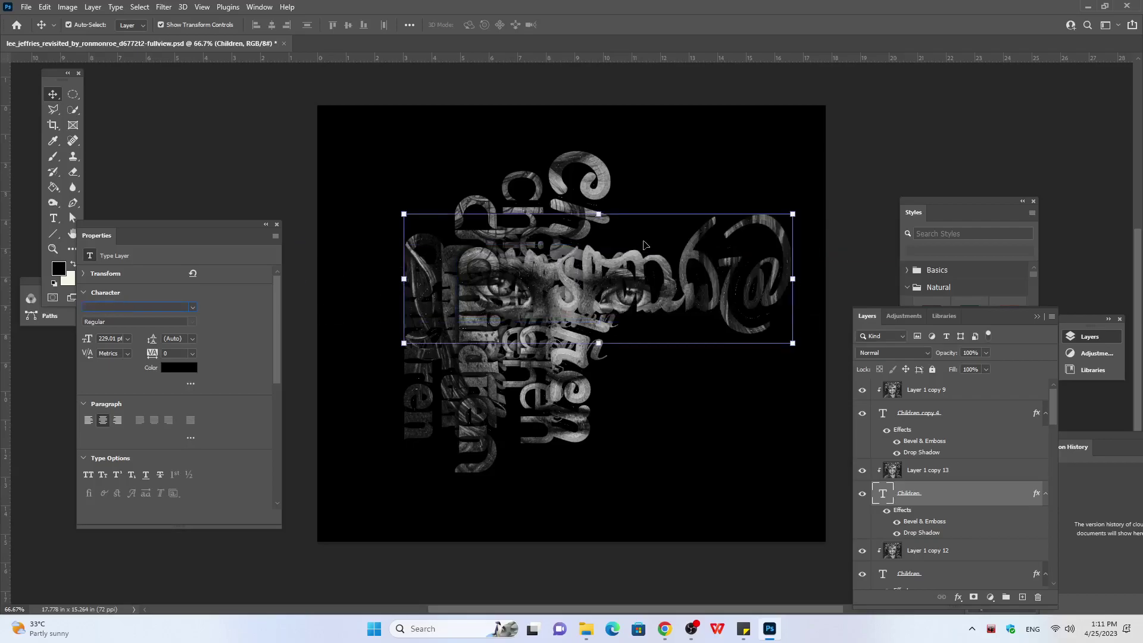
key("Up")
key("Up")
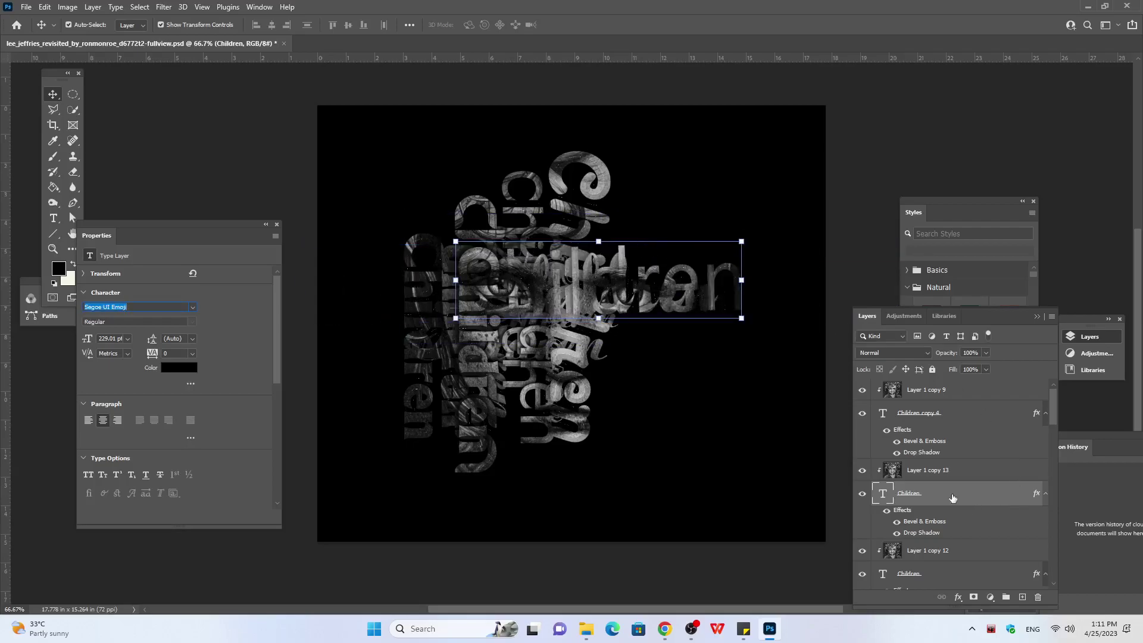
left_click(936, 498)
Step: Nudge the Segoe UI Emoji copy four steps up and three steps left
key("Up")
key("Up")
key("Up")
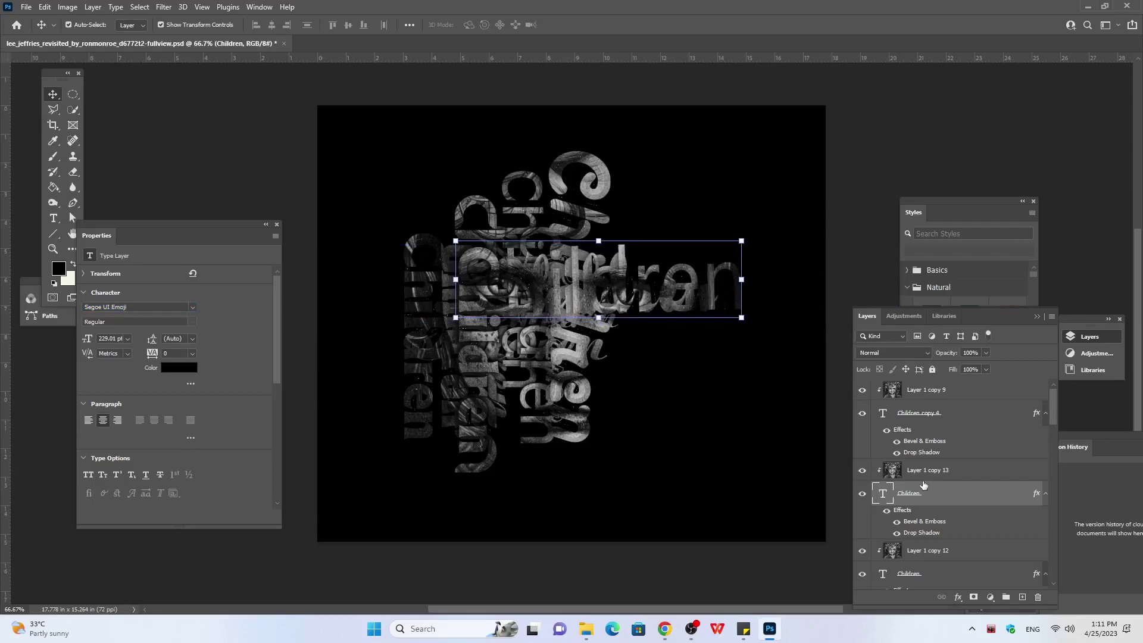
key("Up")
key("Up")
key("Up")
key("Up")
key("Up")
key("Up")
key("Up")
key("Up")
key("Up")
key("Up")
key("Up")
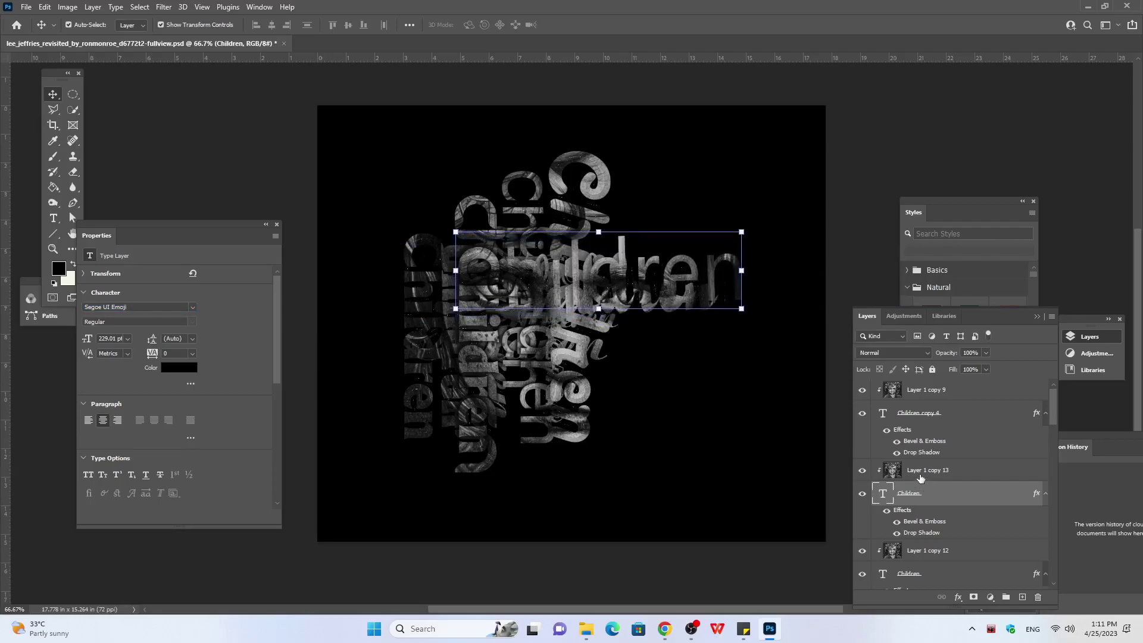
key("Up")
key("Up")
key("Up")
key("Up")
key("Up")
key("Up")
key("Up")
key("Up")
key("Up")
key("Up")
key("Up")
key("Up")
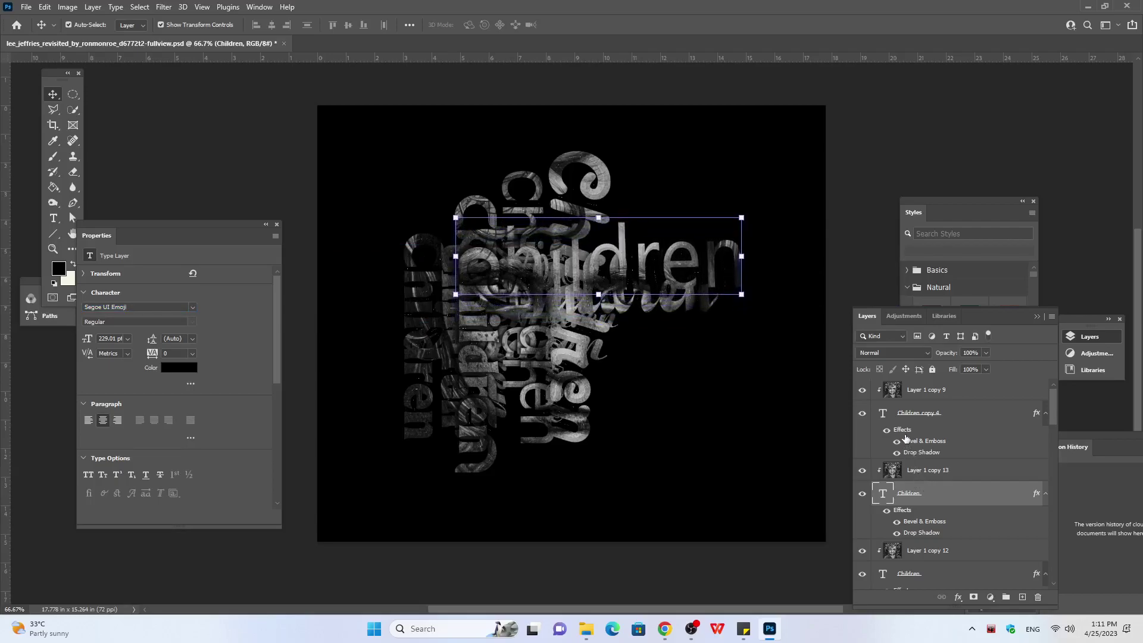
key("Up")
key("Up")
key("Up")
key("Up")
key("Up")
key("Up")
key("Up")
key("Up")
key("Up")
key("Up")
key("Up")
key("Up")
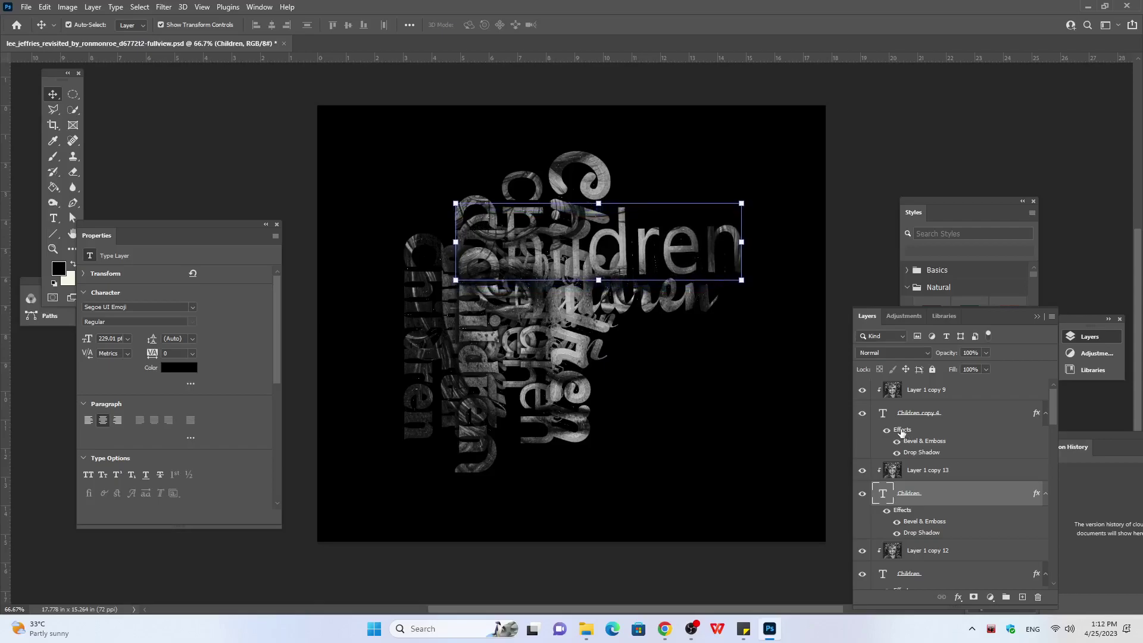
key("Up")
key("Up")
key("Up")
key("Up")
key("Up")
key("Up")
key("Up")
key("Up")
key("Up")
key("Up")
key("Up")
key("Up")
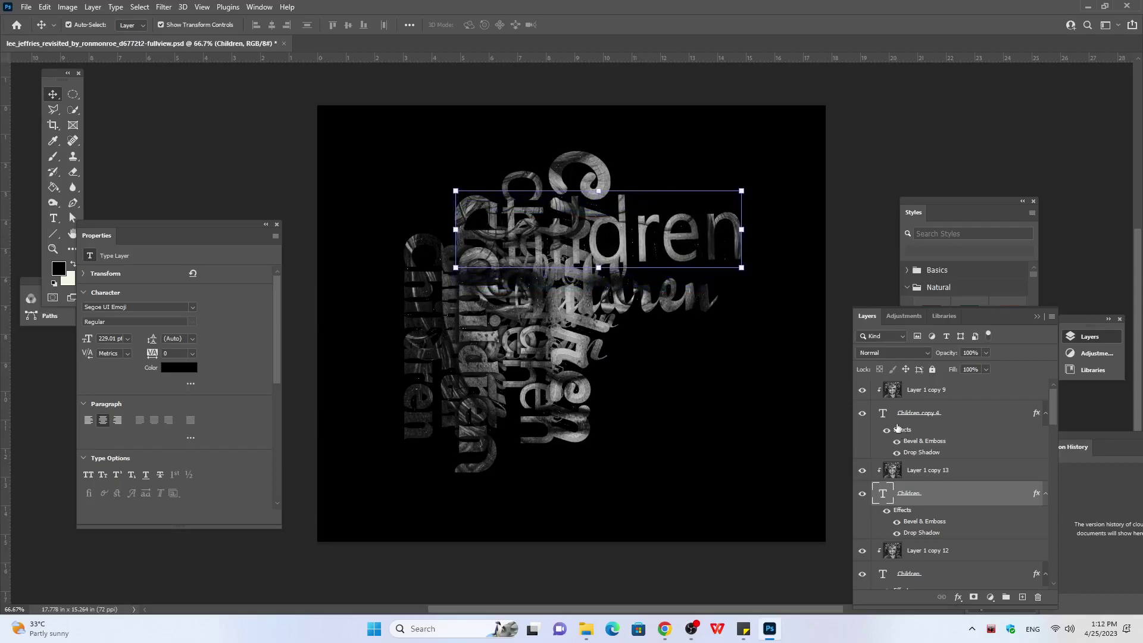
key("Left")
key("Left")
key("Left")
key("Left")
key("Left")
key("Left")
key("Left")
key("Left")
key("Left")
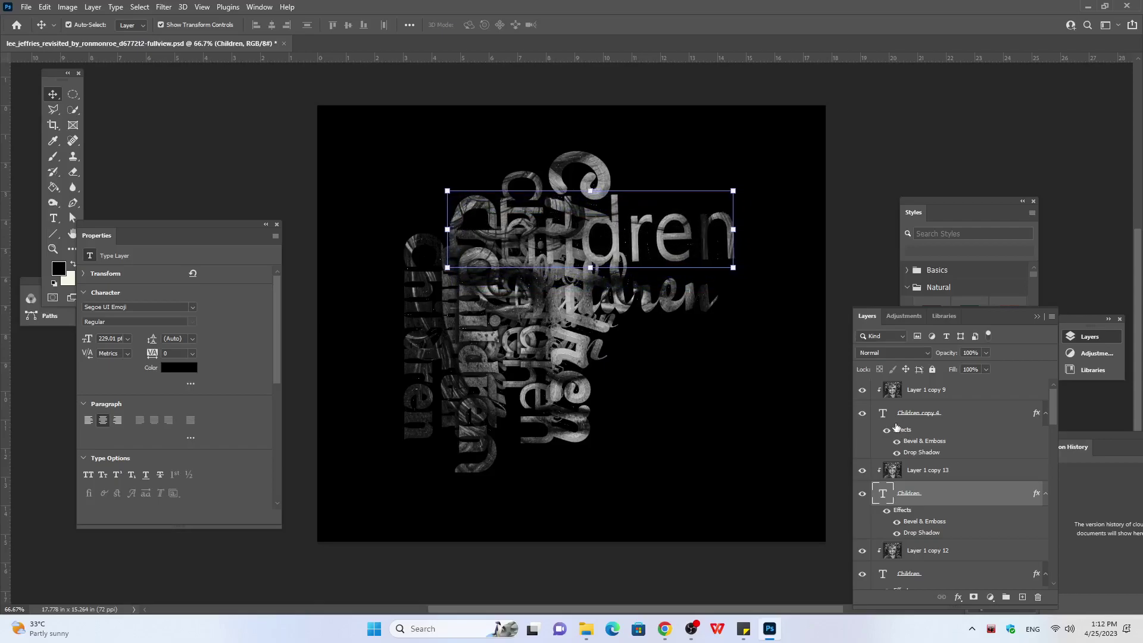
key("Left")
key("Left")
key("Left")
key("Left")
key("Left")
key("Left")
key("Left")
key("Left")
key("Left")
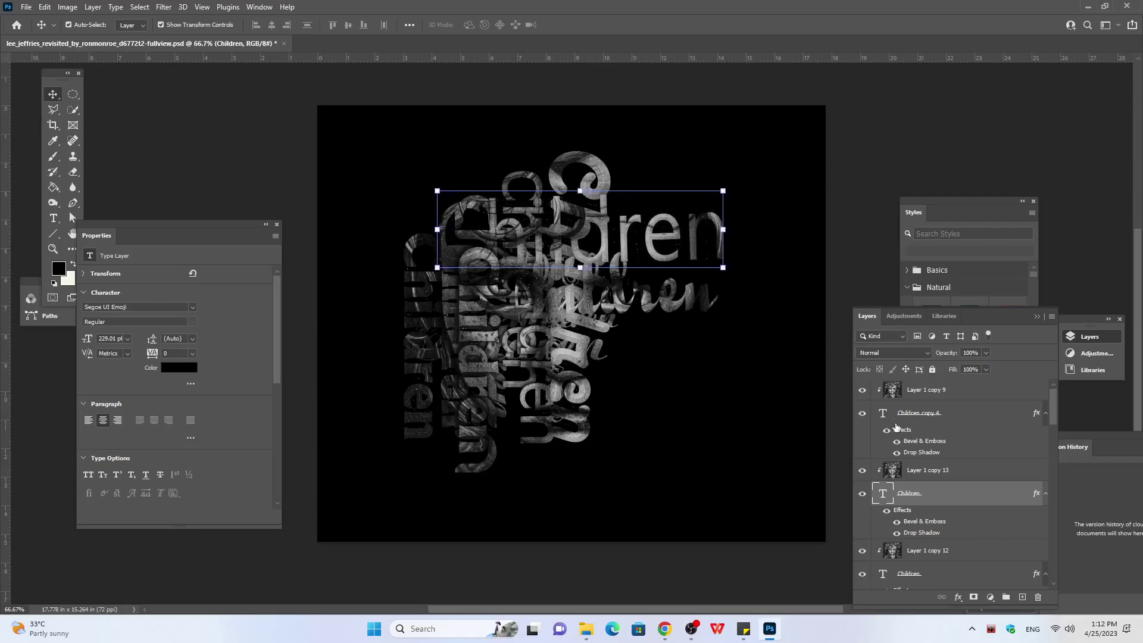
key("Left")
key("Left")
key("Left")
key("Left")
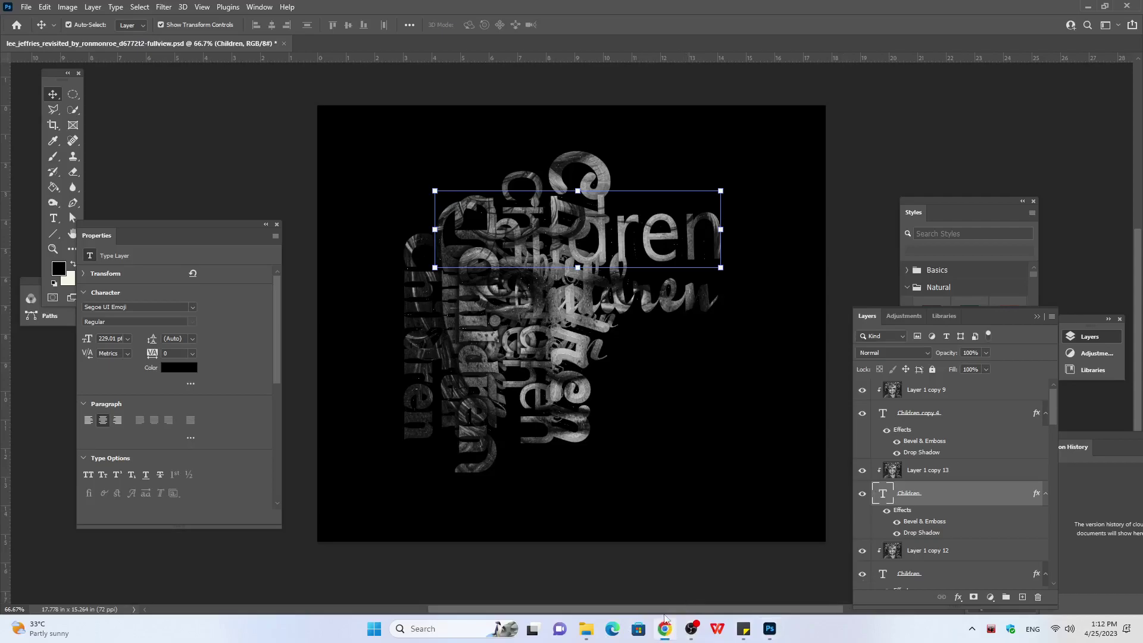
left_click(666, 629)
Step: Search YouTube for Greshan Jayamaha songs
left_click(179, 8)
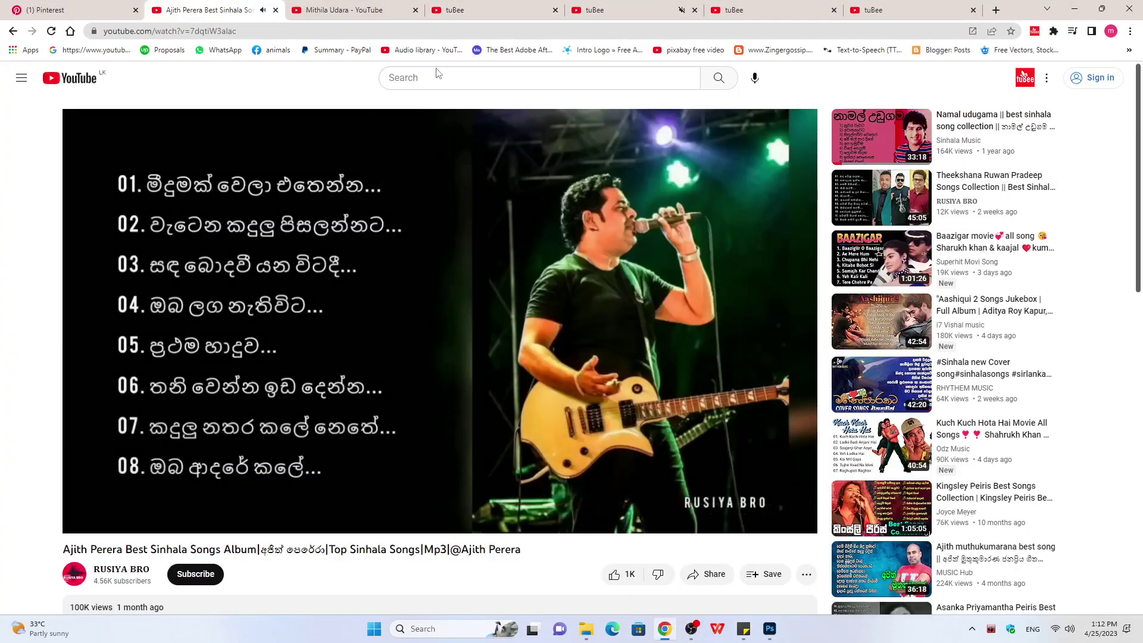
left_click(424, 78)
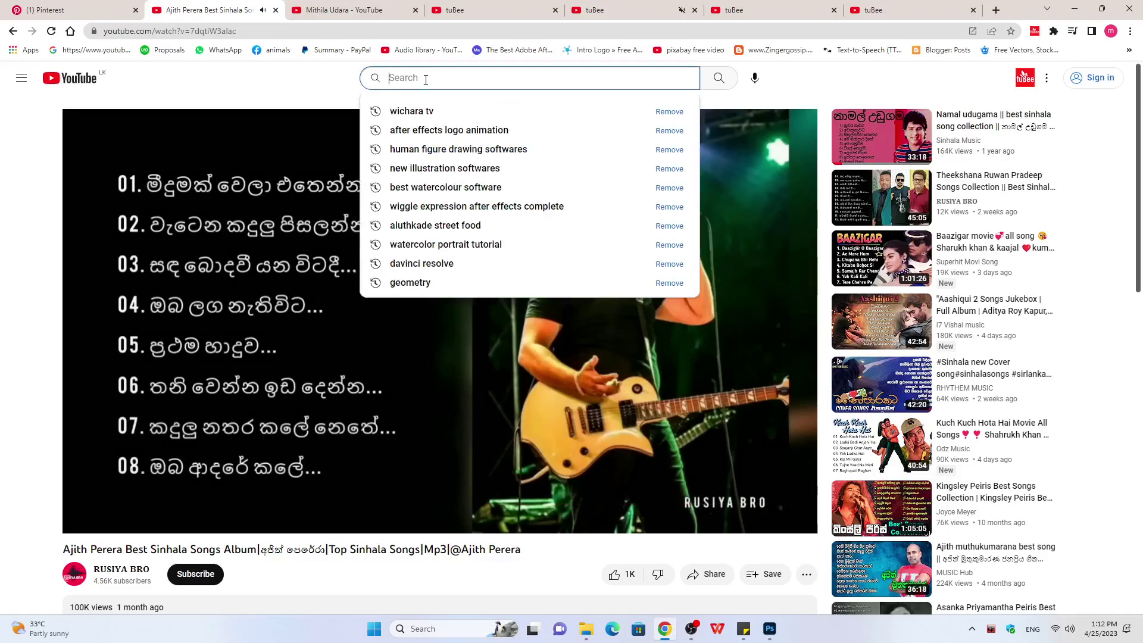
type("grat")
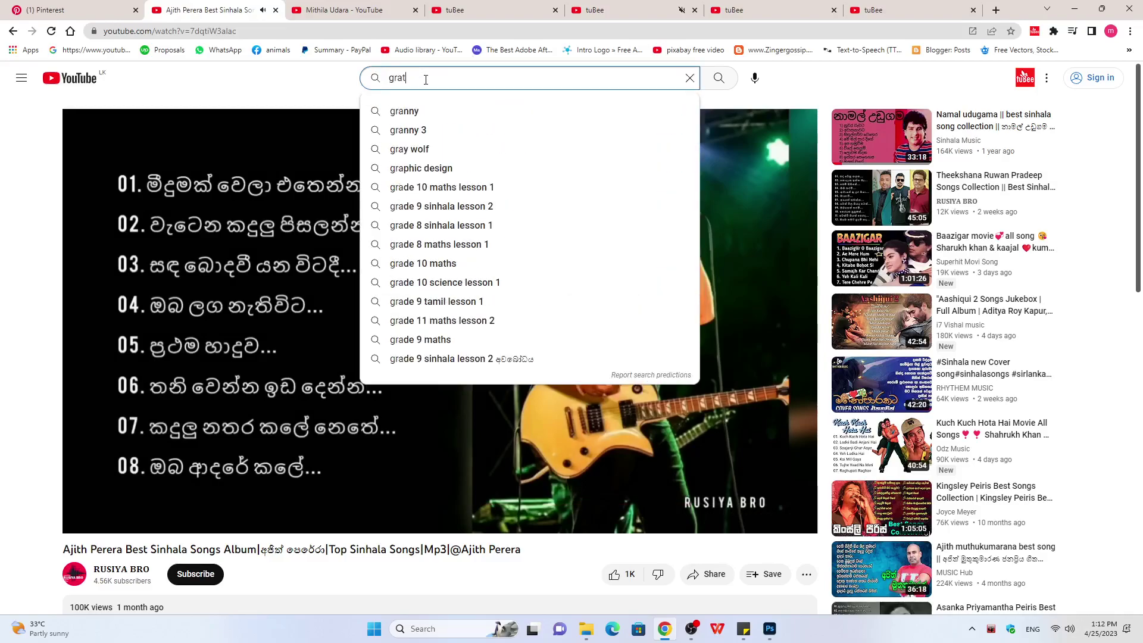
type("io")
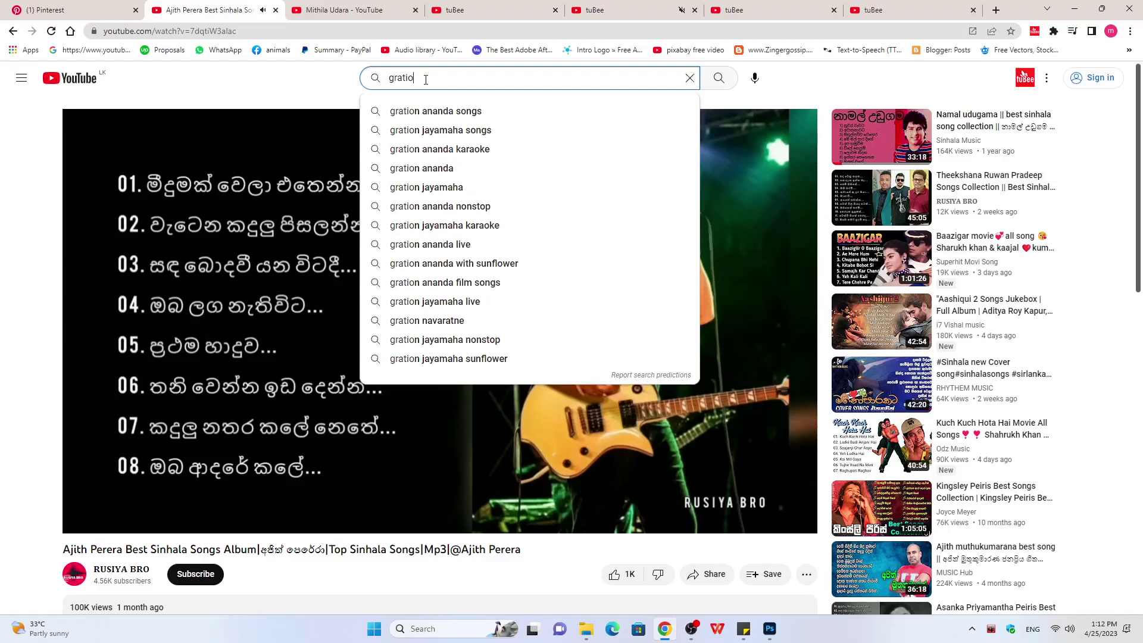
left_click(428, 138)
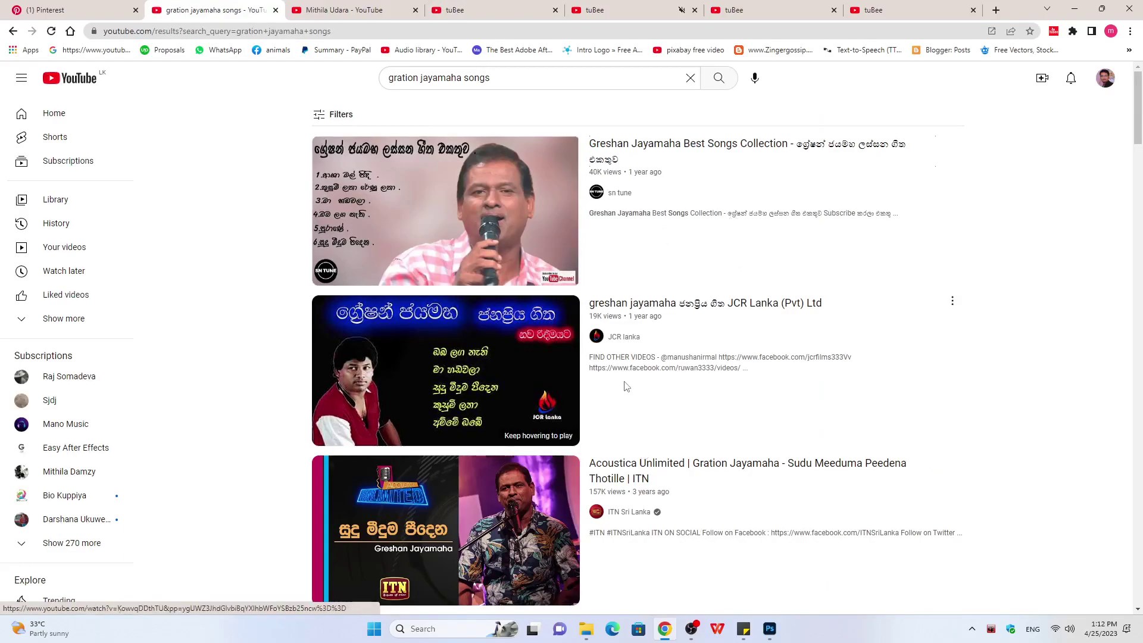
Step: Play the JCR Lanka Greshan Jayamaha songs collection video, then return to Photoshop
scroll(661, 344, "down", 2)
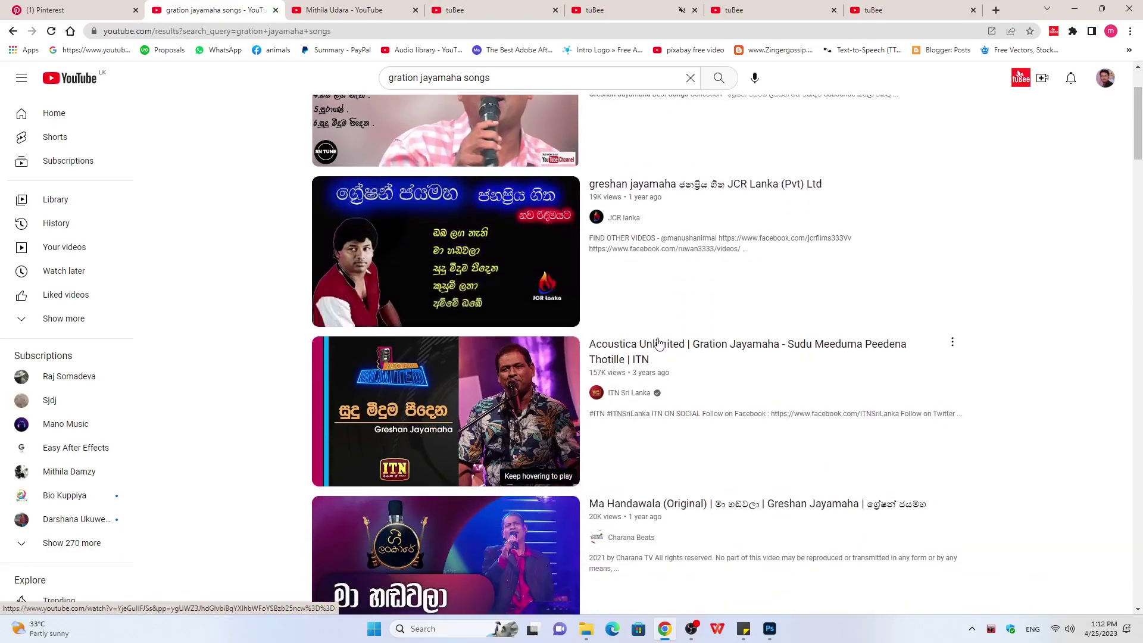
scroll(658, 343, "down", 3)
scroll(658, 343, "down", 4)
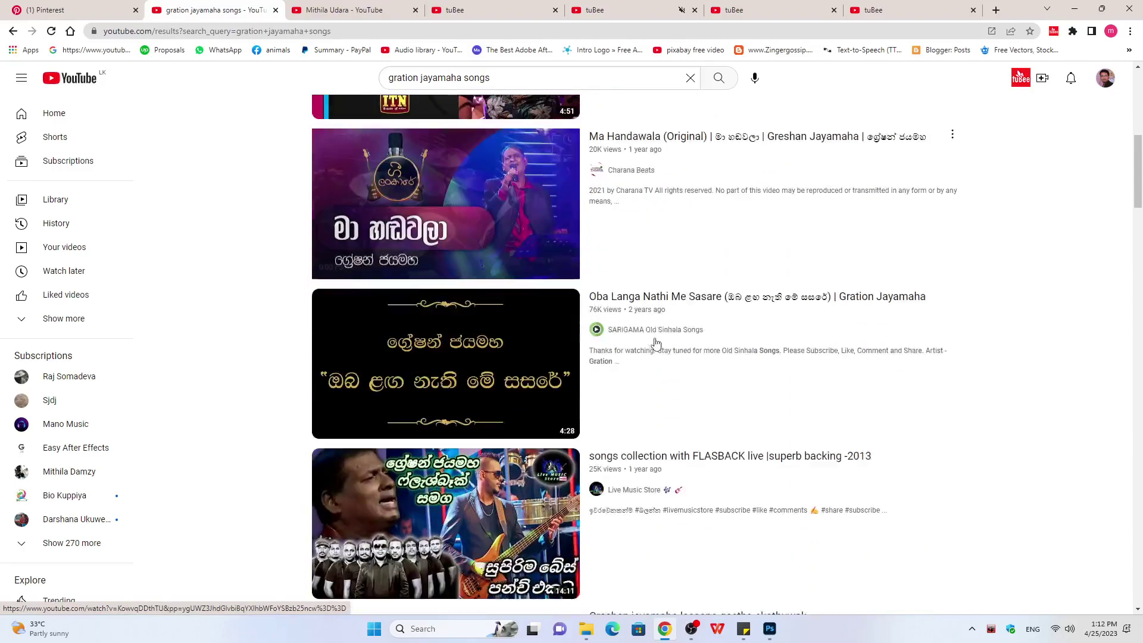
scroll(656, 344, "down", 3)
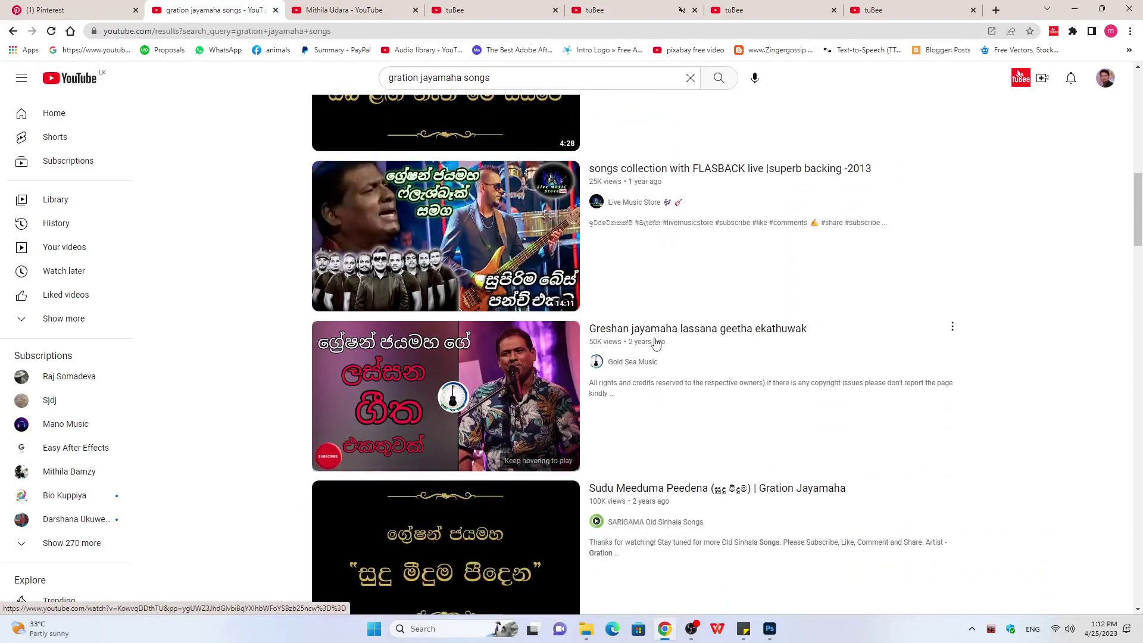
scroll(656, 343, "down", 3)
scroll(655, 344, "down", 1)
scroll(655, 343, "down", 5)
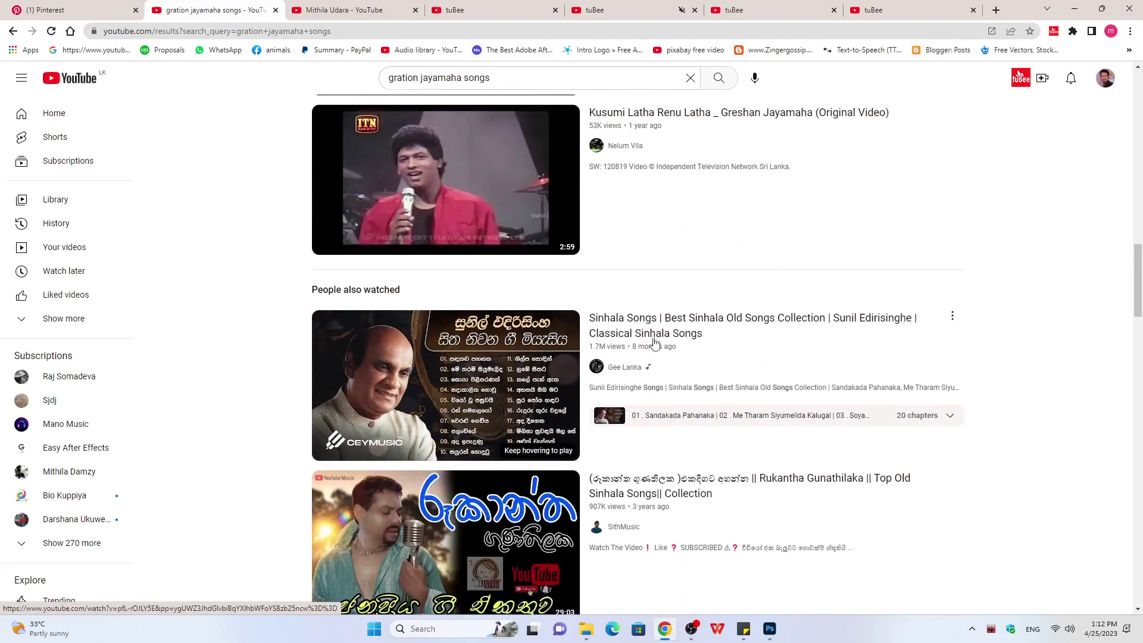
scroll(655, 342, "up", 6)
scroll(649, 337, "up", 5)
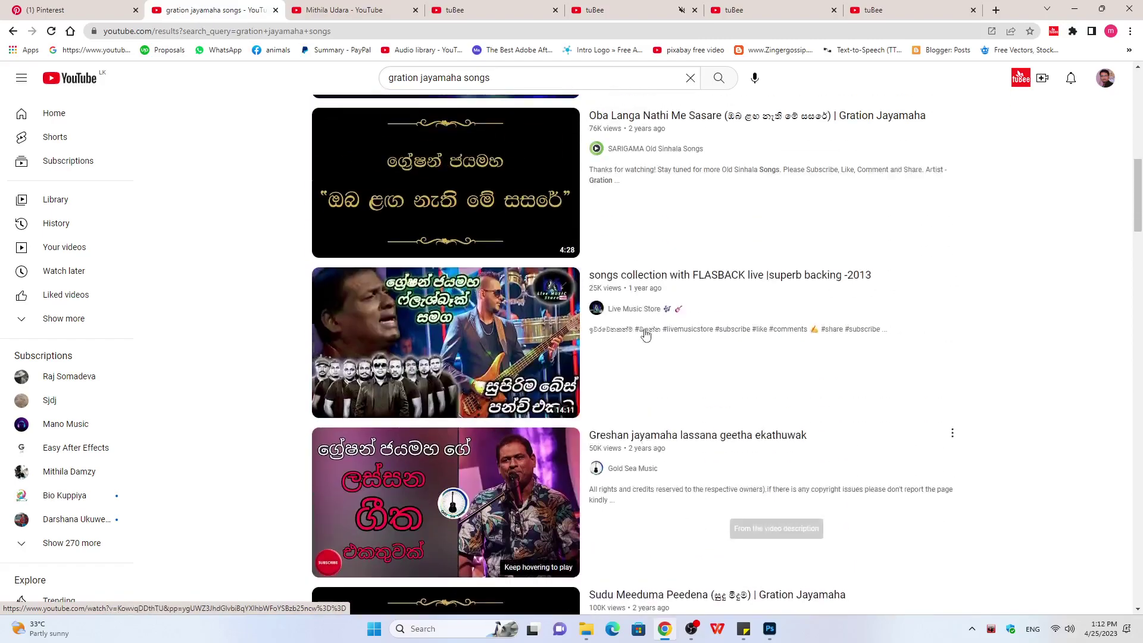
scroll(646, 333, "up", 6)
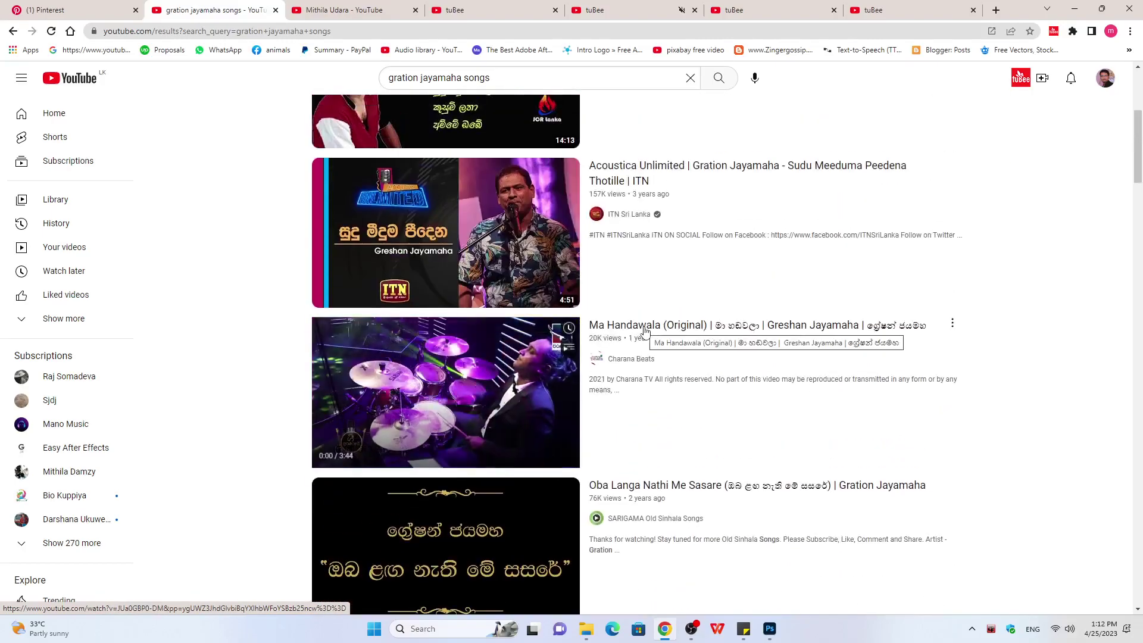
scroll(647, 332, "up", 5)
left_click(661, 315)
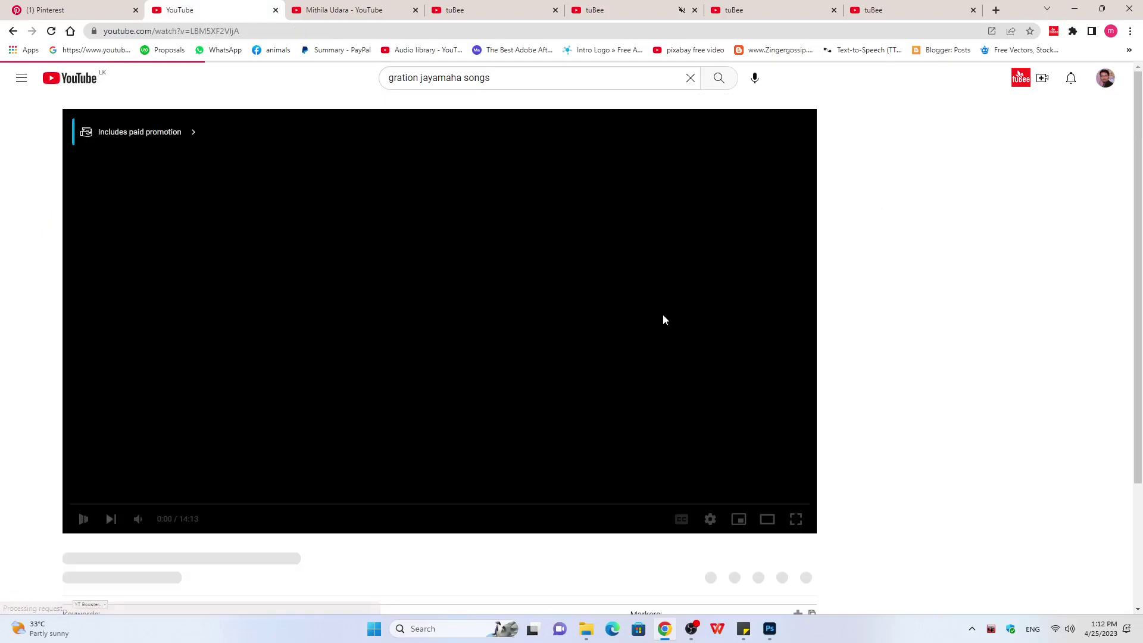
left_click(1072, 7)
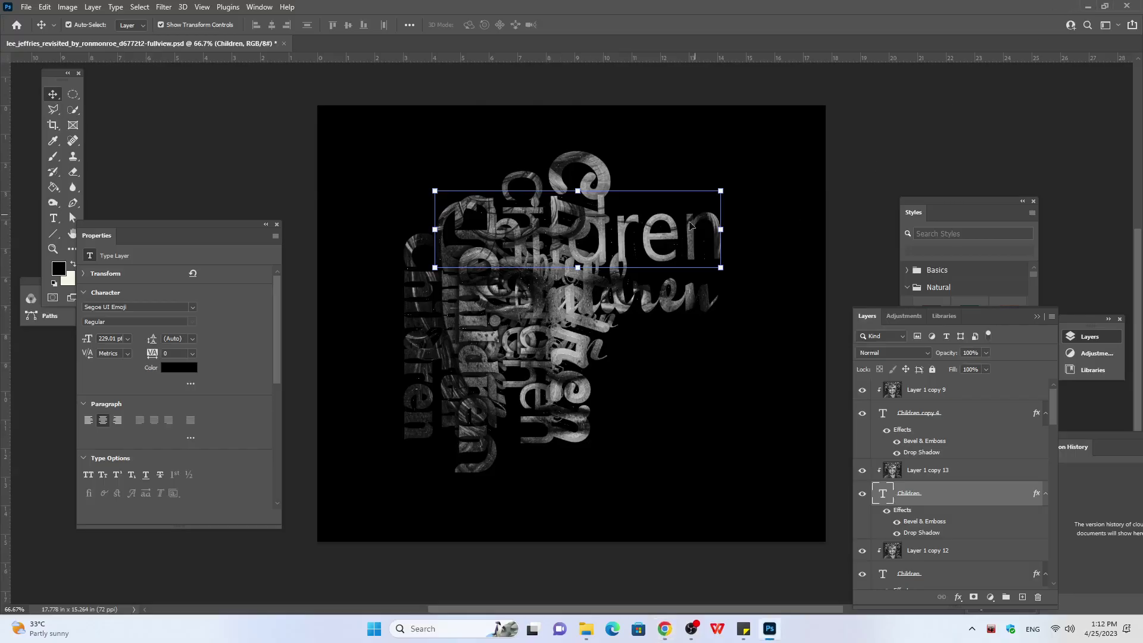
Step: Duplicate Layer 1 copy 13 with Children, then rotate Children copy 5 vertical and stretch it taller
left_click(948, 471)
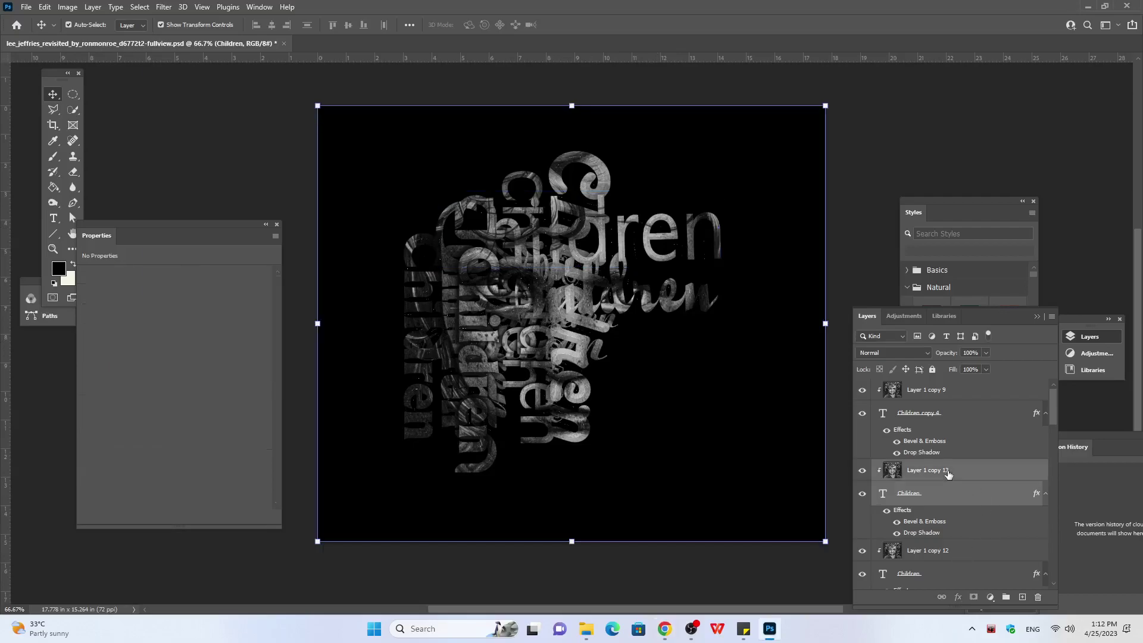
key("ctrl+j")
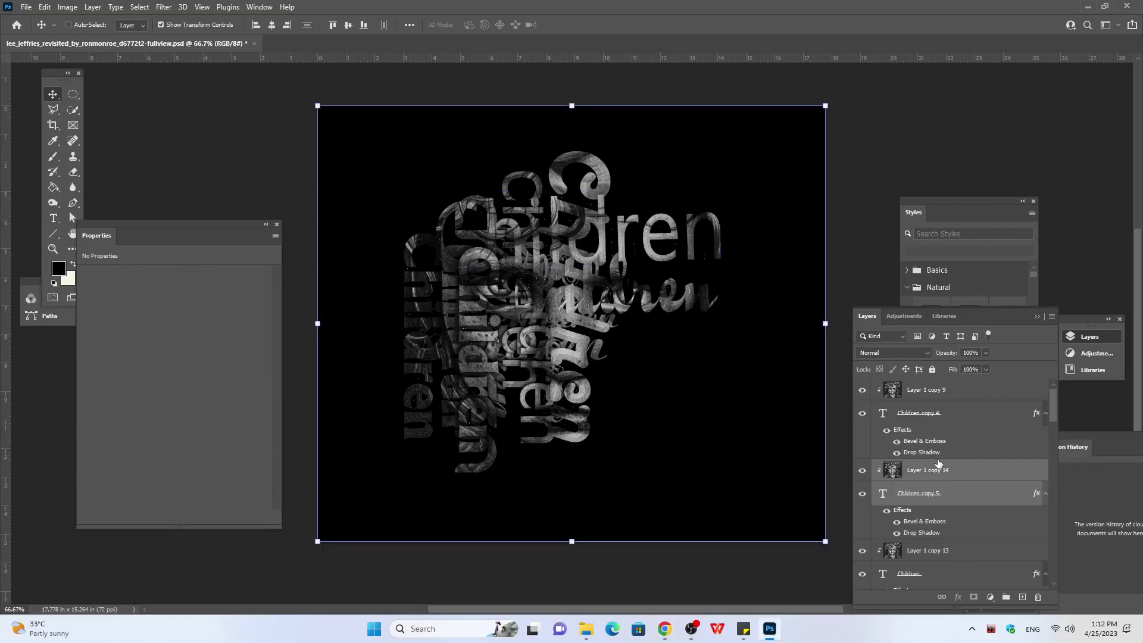
left_click(975, 493)
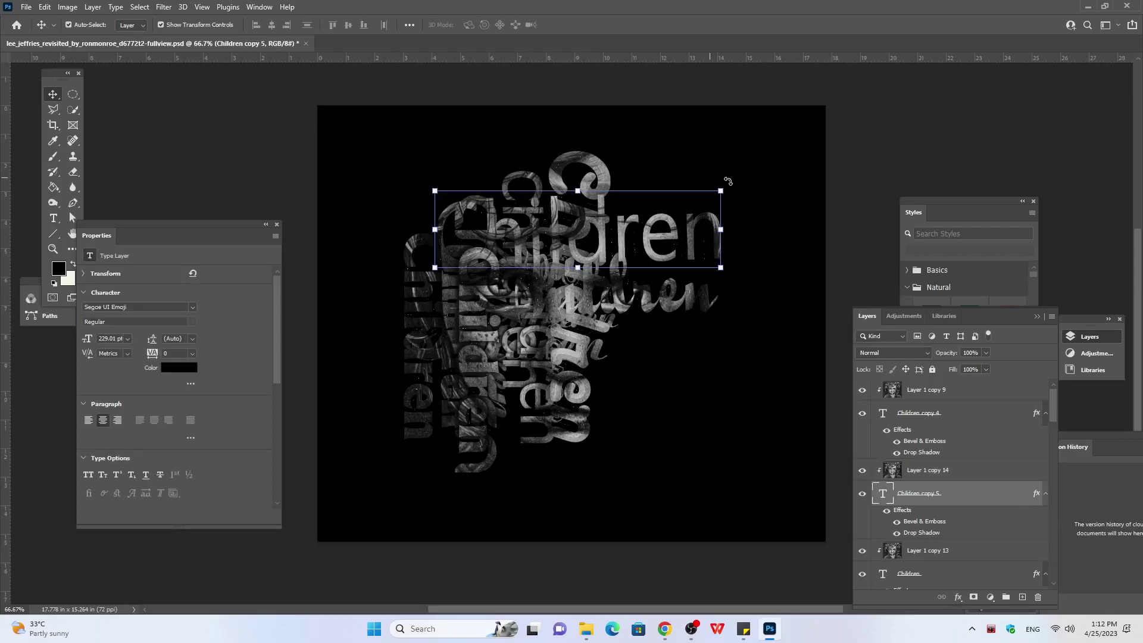
left_click_drag(727, 181, 722, 220)
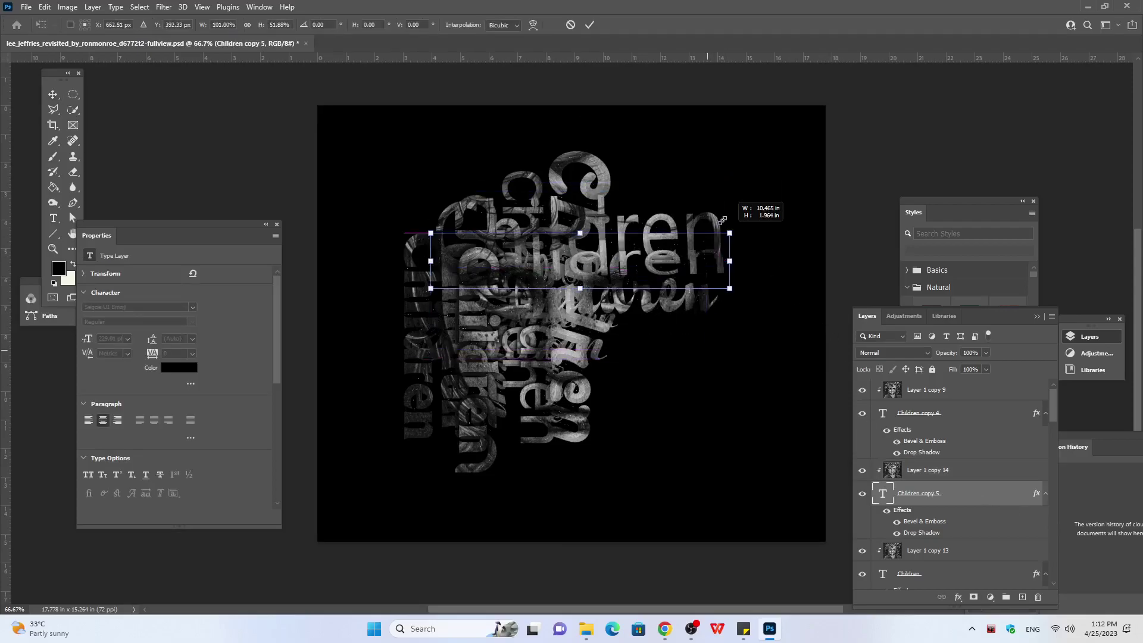
mouse_move(722, 220)
left_mouse_down()
mouse_move(718, 186)
mouse_move(627, 501)
left_mouse_up()
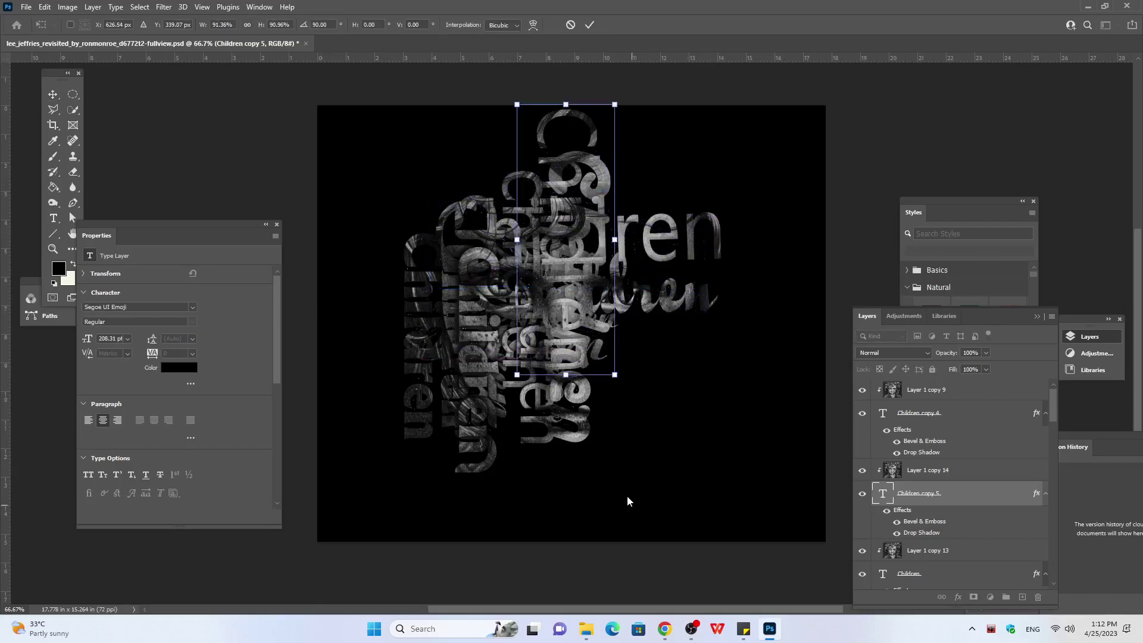
Step: Nudge the vertical word four steps right, two back left, and commit the transform
key("Right")
key("Right")
key("Right")
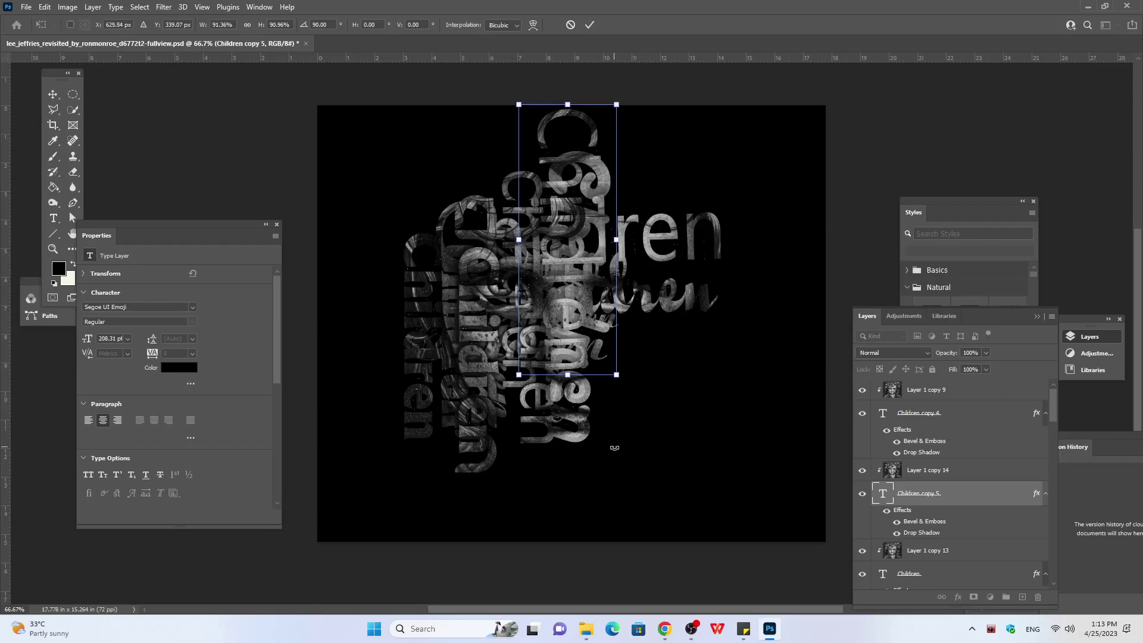
key("Right")
key("Right")
key("Right")
key("Right")
key("Right")
key("Right")
key("Right")
key("Right")
key("Right")
key("Right")
key("Right")
key("Right")
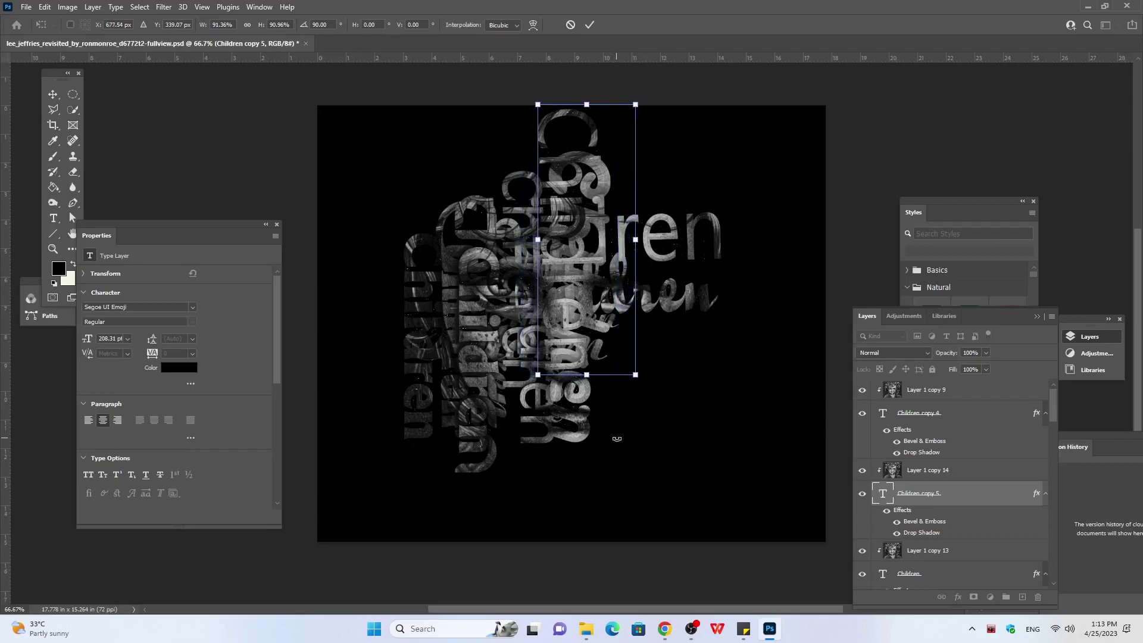
key("Right")
key("Right")
key("Right")
key("Right")
key("Right")
key("Right")
key("Right")
key("Right")
key("Right")
key("Right")
key("Right")
key("Right")
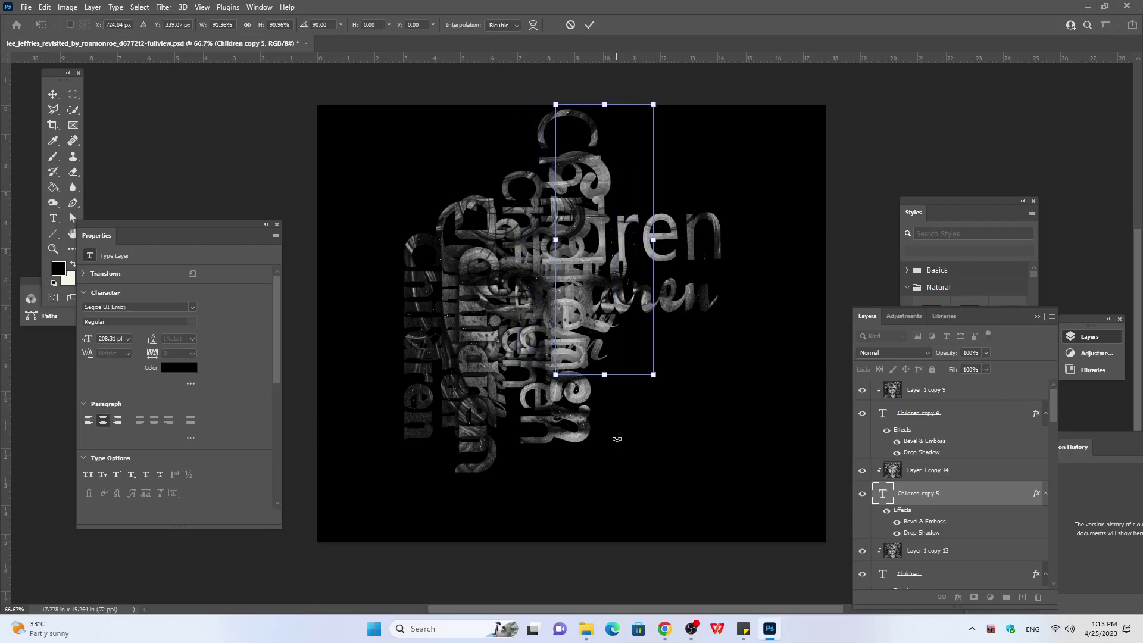
key("Right")
key("Right")
key("Right")
key("Right")
key("Right")
key("Right")
key("Right")
key("Right")
key("Right")
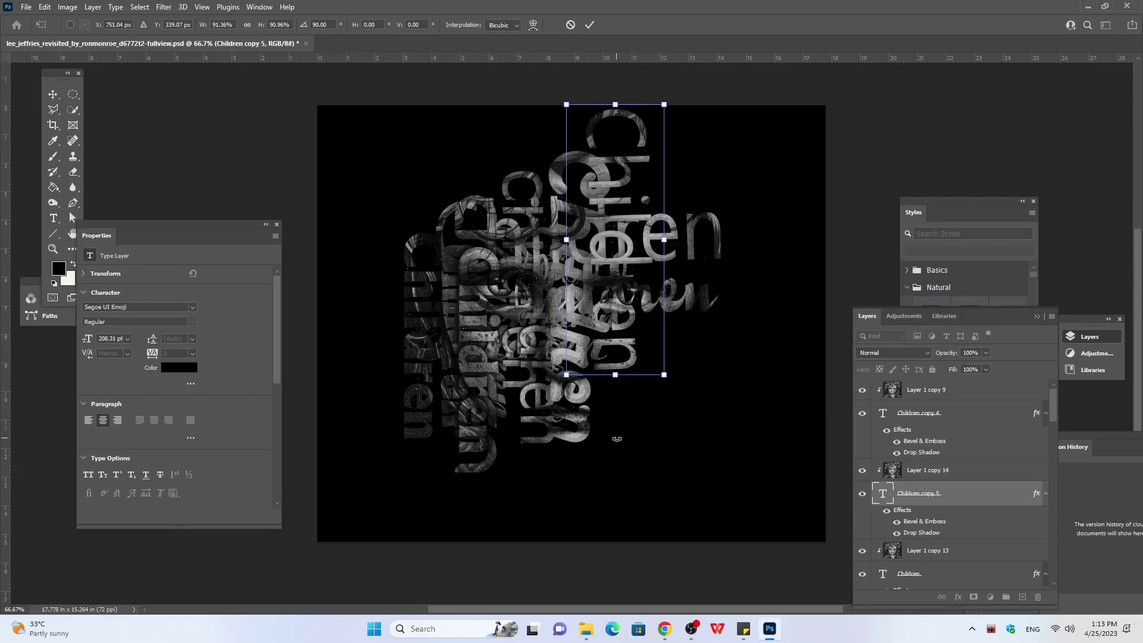
key("Left")
key("Left")
key("Left")
key("Left")
key("Left")
key("Left")
key("Left")
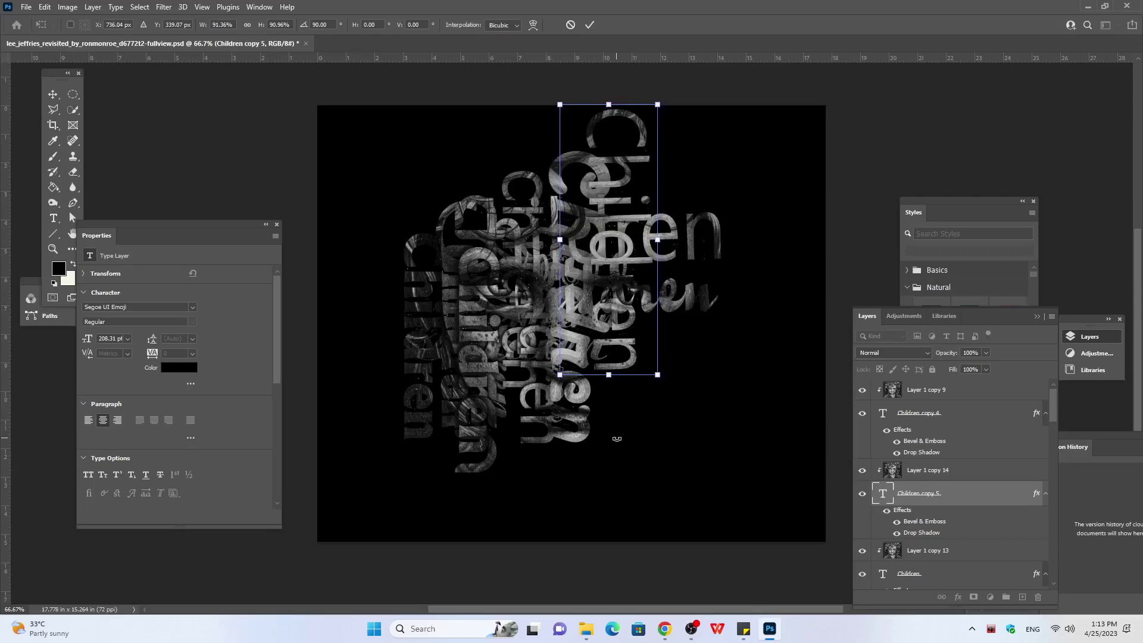
key("Left")
key("Left")
key("Left")
key("Left")
key("Left")
key("Left")
key("Left")
key("Left")
key("Left")
key("Left")
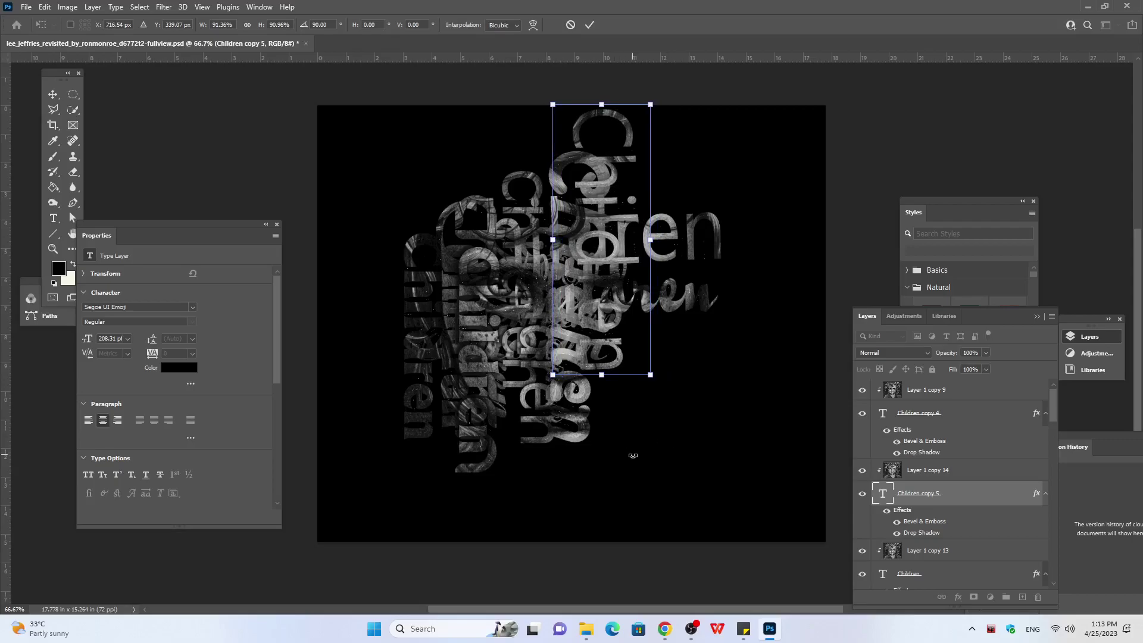
left_click(937, 469)
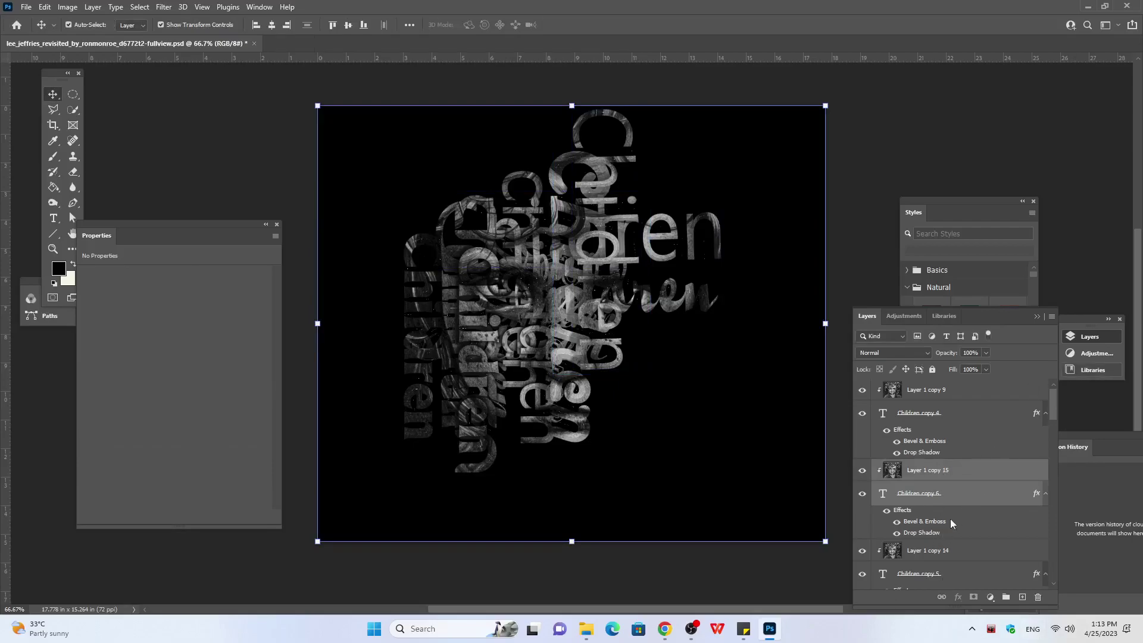
Step: Raise Layer 1 copy 15's Exposure to about +0.61 to brighten the vertical Children texture
left_click(942, 497)
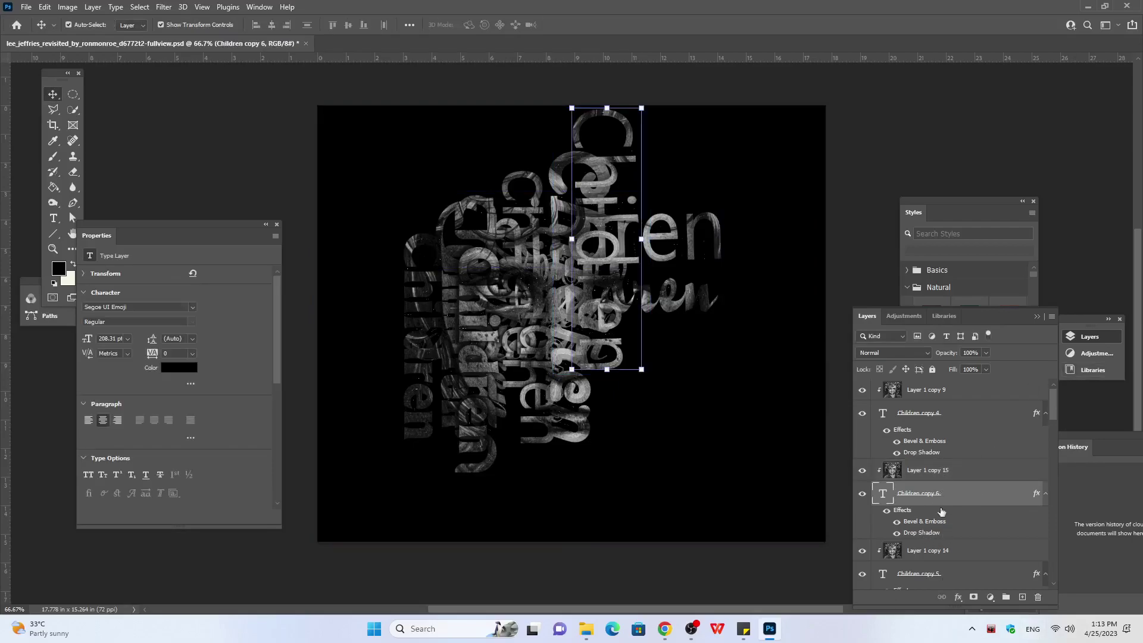
left_click(919, 475)
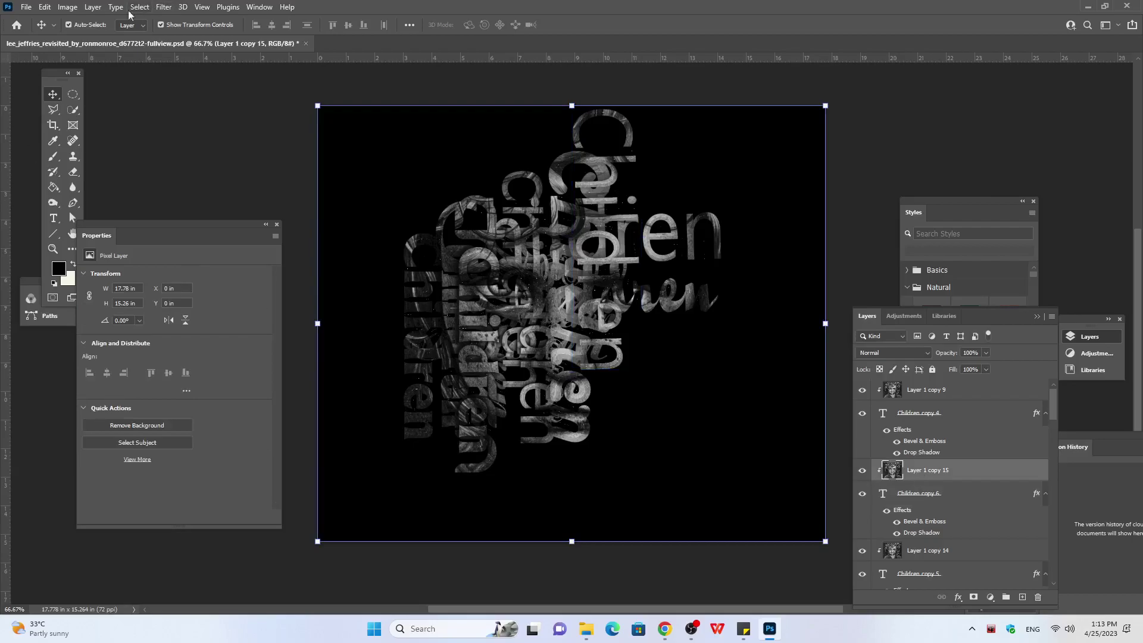
left_click(69, 7)
mouse_move(86, 37)
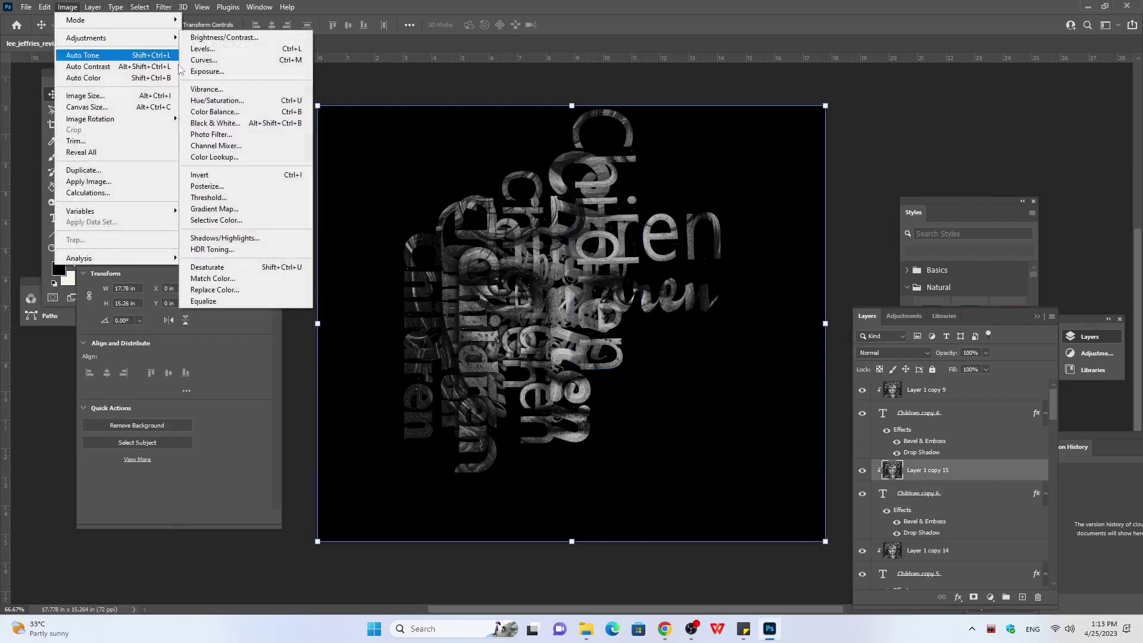
left_click(241, 73)
left_click_drag(723, 184, 721, 187)
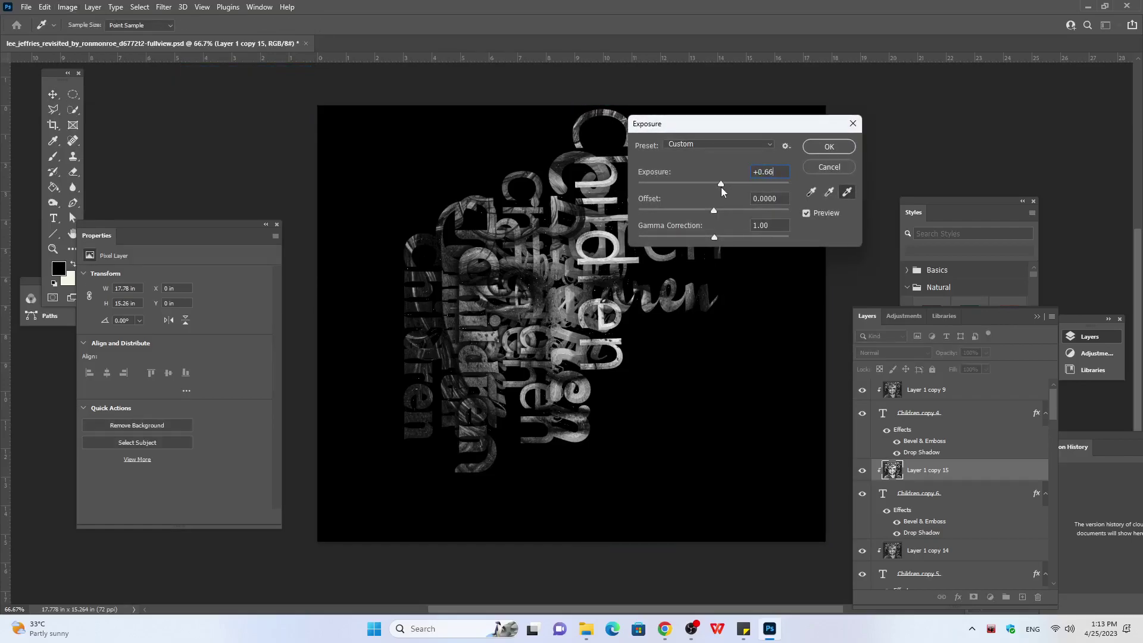
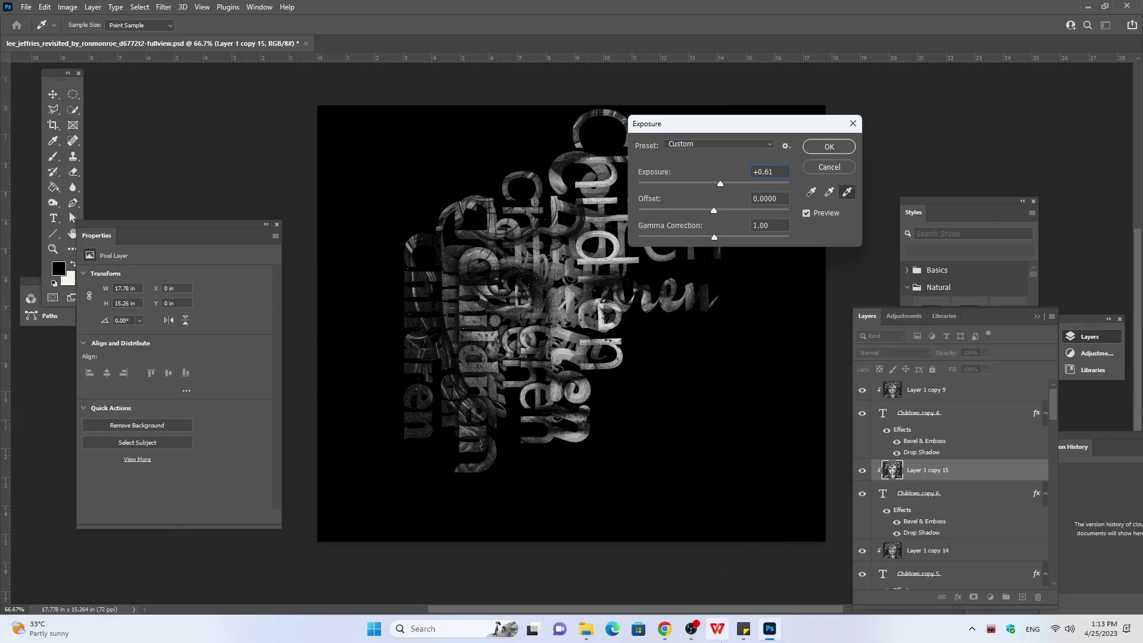
Step: Close the Exposure adjustment, commit the pending transform, and duplicate the layer
left_click(719, 632)
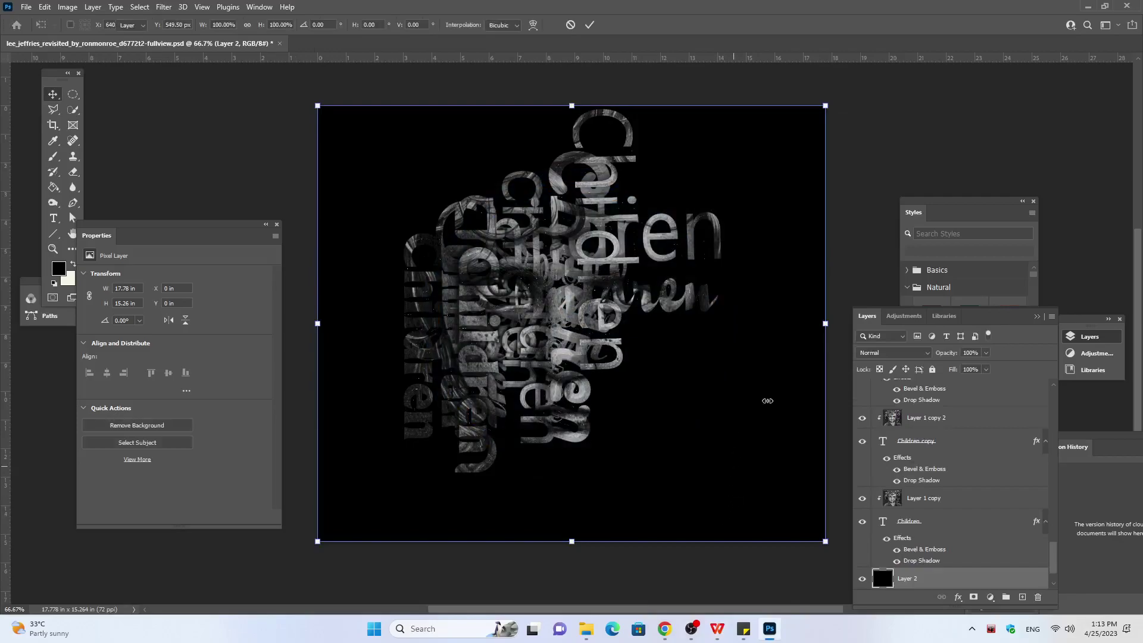
key("Return")
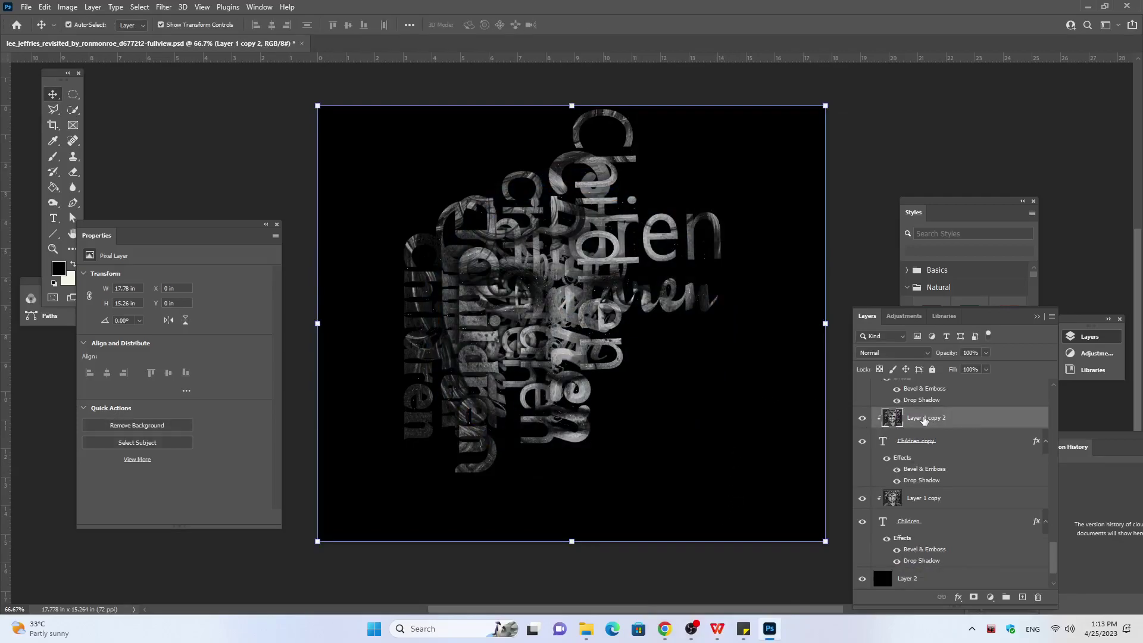
key("ctrl+j")
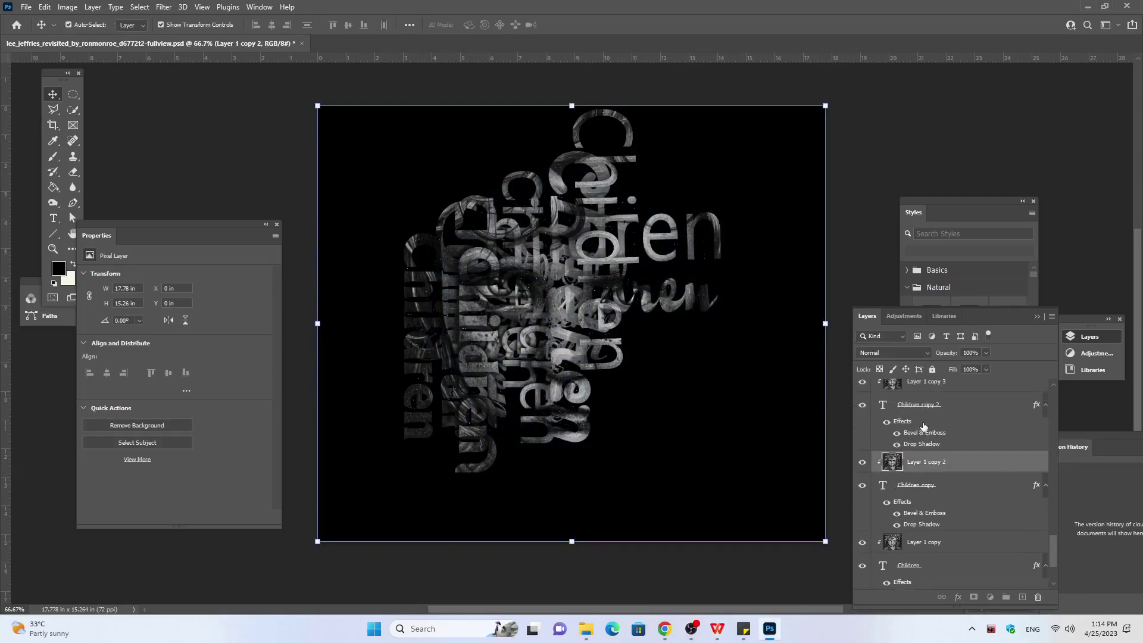
Step: Select the Layer 1 copy 9 texture layer at the top of the Layers panel
left_click(923, 424)
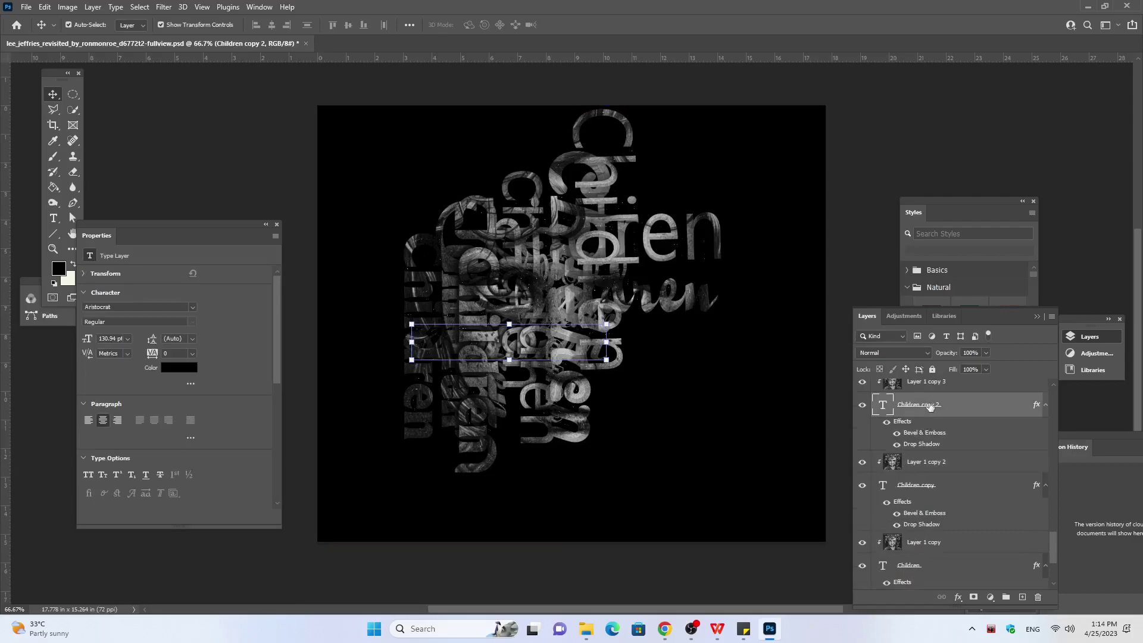
scroll(929, 407, "up", 3)
scroll(952, 476, "up", 3)
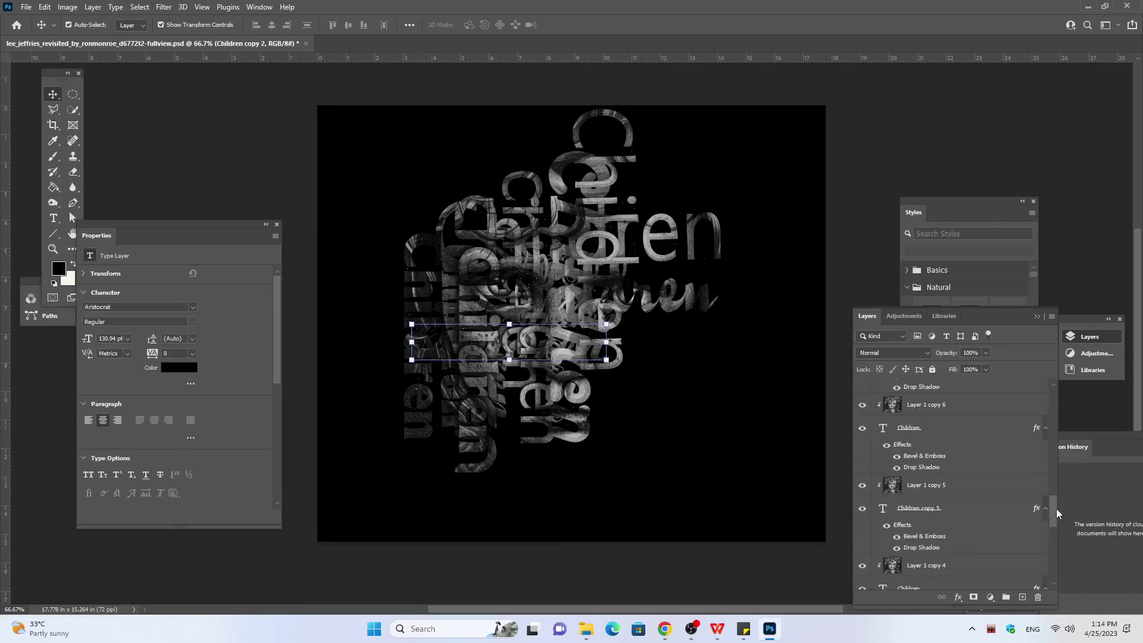
scroll(1056, 509, "up", 5)
scroll(1034, 396, "up", 5)
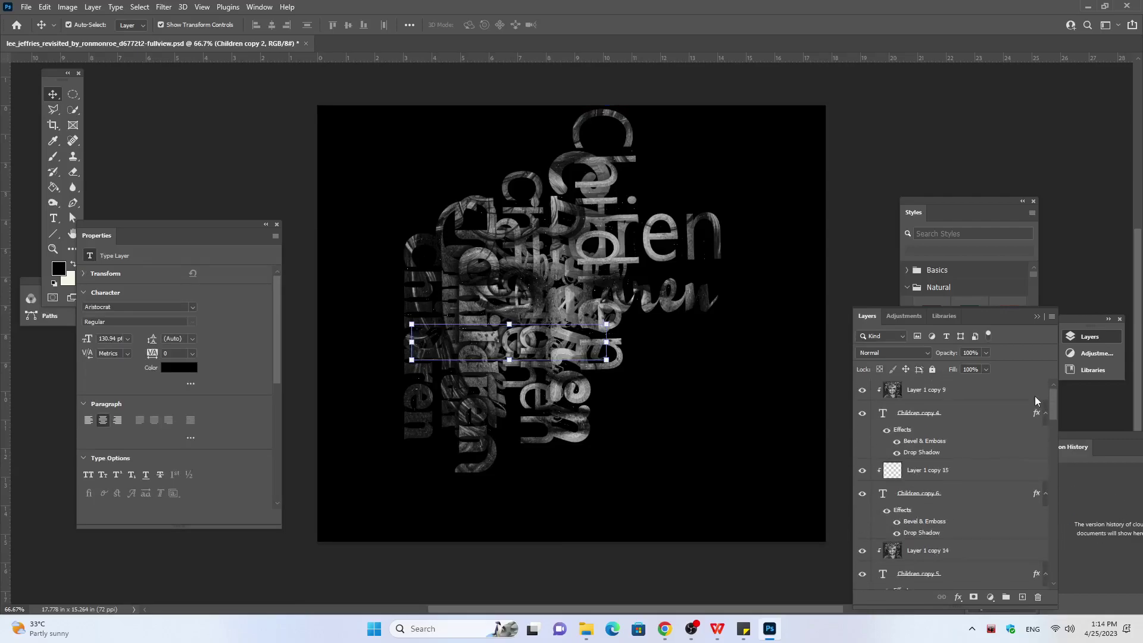
left_click(936, 391)
Step: Duplicate Children copy 4 with its texture and nudge the new copy 7 right
left_click(926, 418, "ctrl")
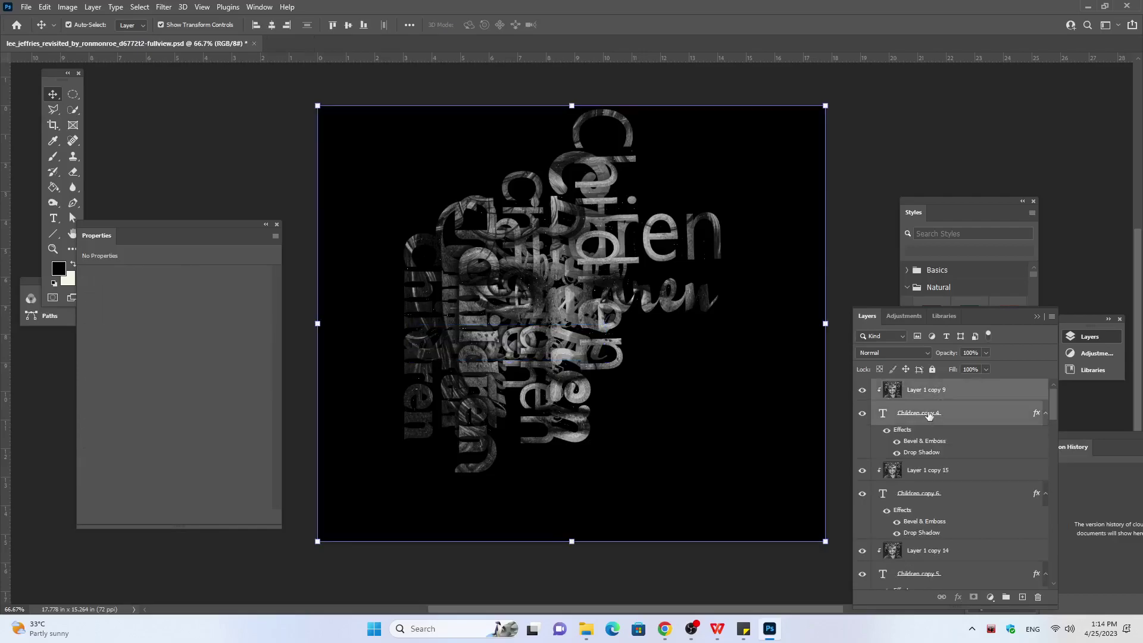
key("ctrl")
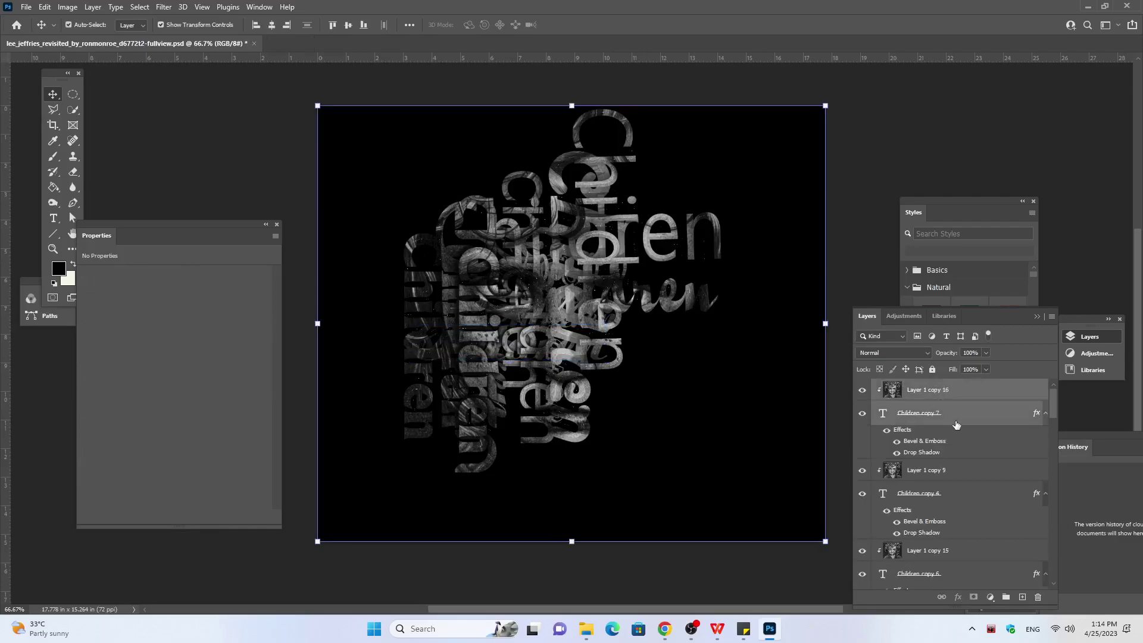
left_click(946, 422)
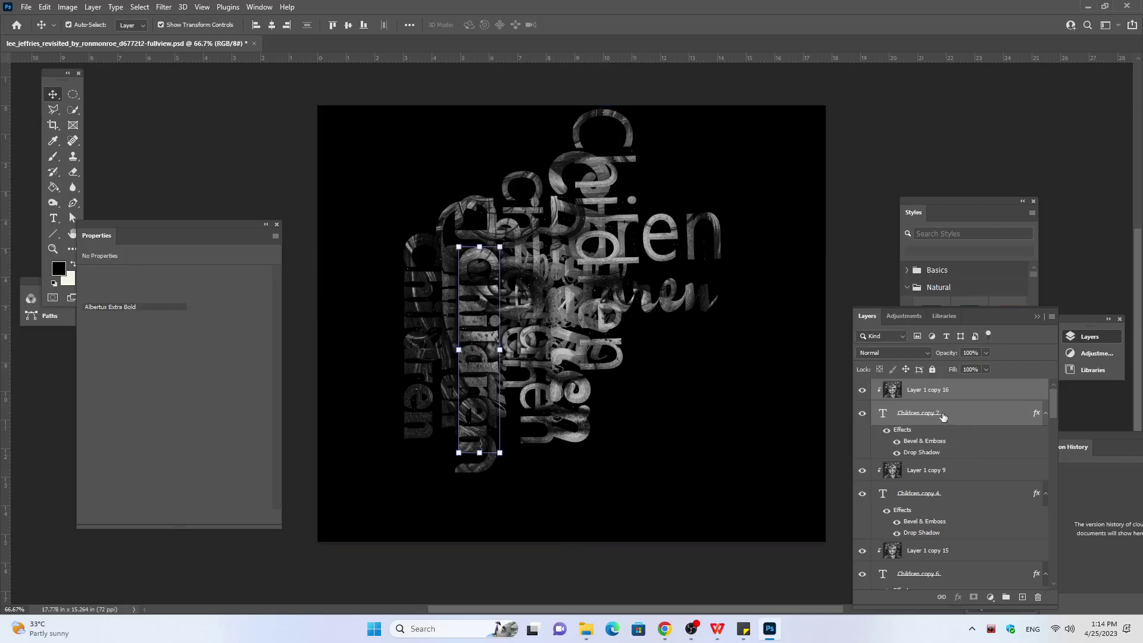
key("Right")
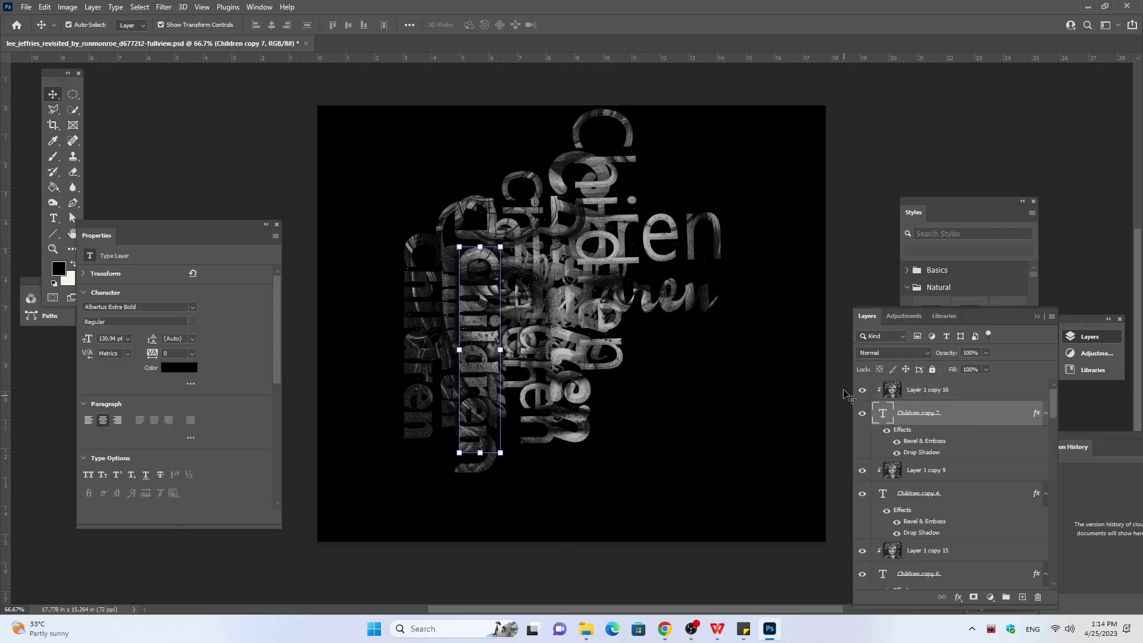
key("Right")
key("Right")
key("Right")
key("Right")
key("Right")
key("Right")
key("Right")
key("Right")
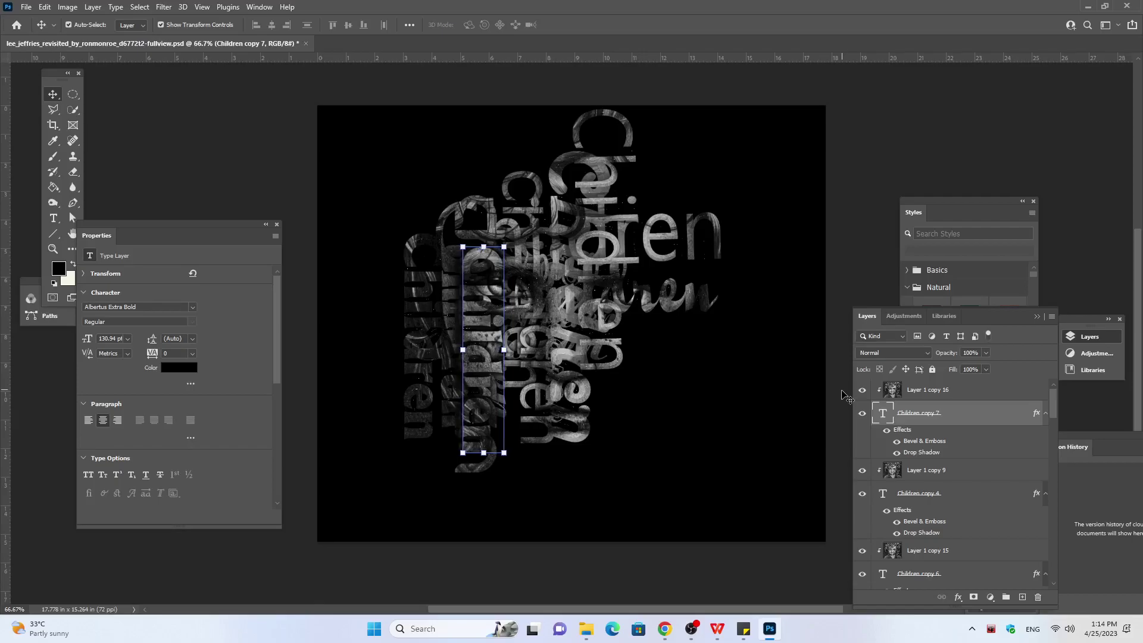
key("Right")
key("Right")
key("Right")
key("Right")
key("Right")
key("Right")
key("Right")
key("Right")
key("Right")
key("Right")
key("Right")
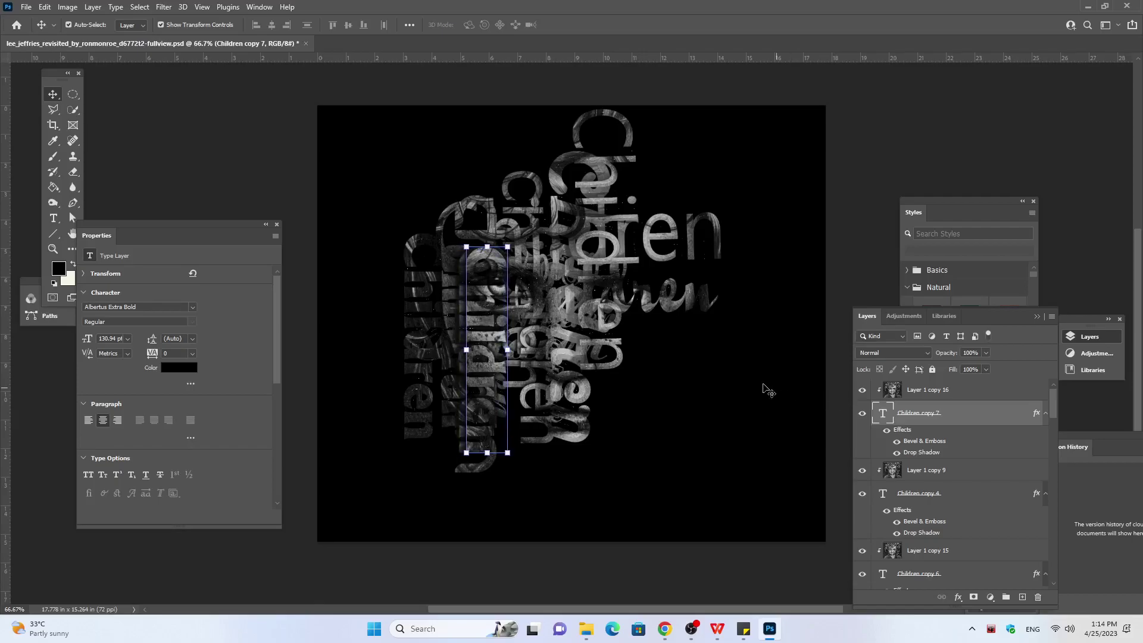
key("Right")
key("Right")
key("Right")
key("Right")
key("Right")
key("Right")
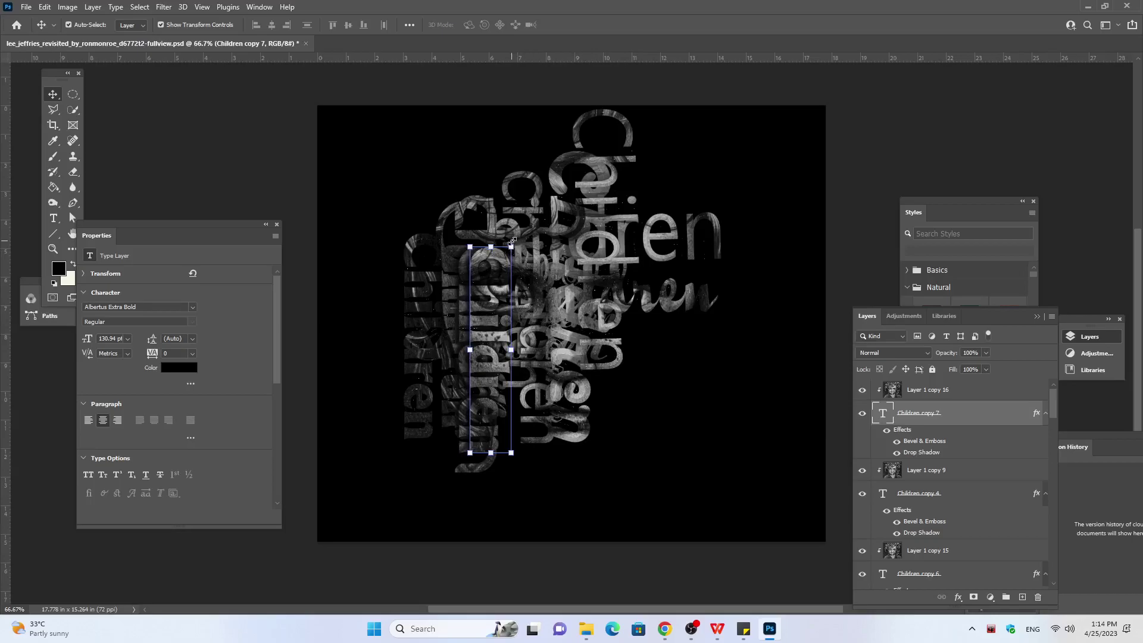
Step: Rotate Children copy 7 by −90° to lie horizontal, shift it further right, and commit
key("ctrl+t")
mouse_move(518, 241)
left_mouse_down()
mouse_move(537, 239)
mouse_move(350, 317)
left_mouse_up()
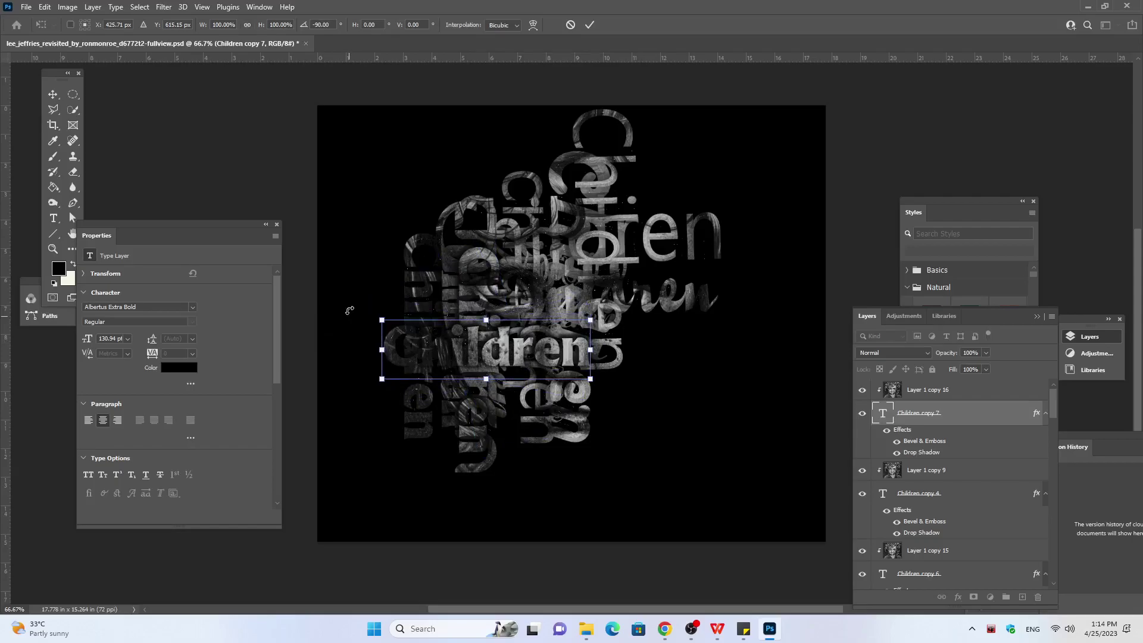
key("Right")
key("Right")
key("Right")
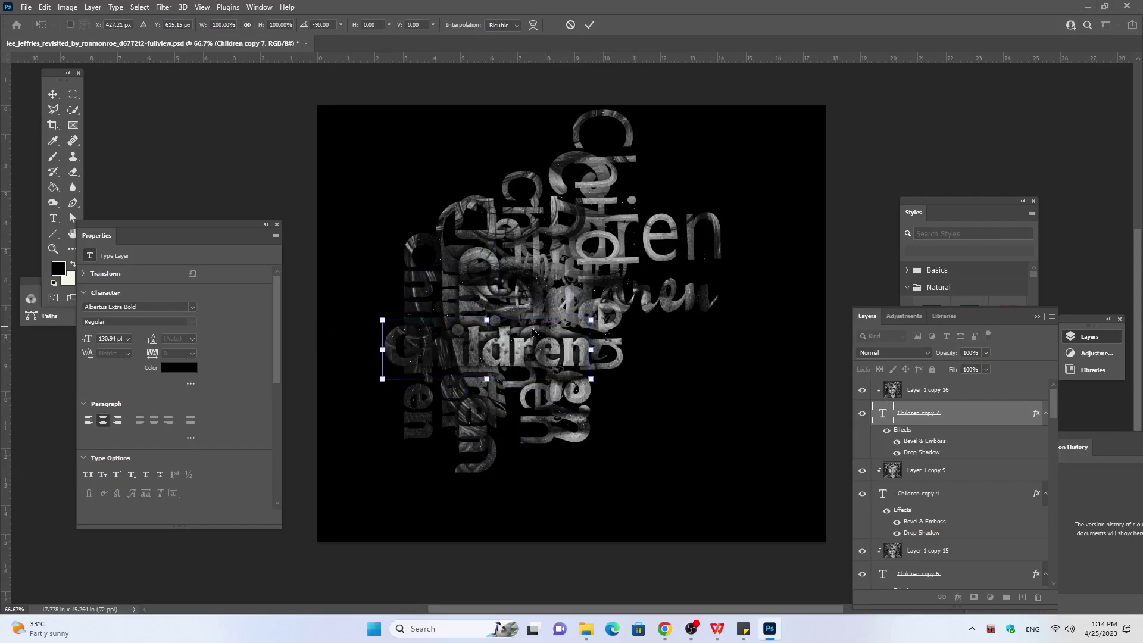
key("Right")
key("Right")
key("Right")
key("Right")
key("Right")
key("Right")
key("Right")
key("Right")
key("Right")
key("Right")
key("Right")
key("Right")
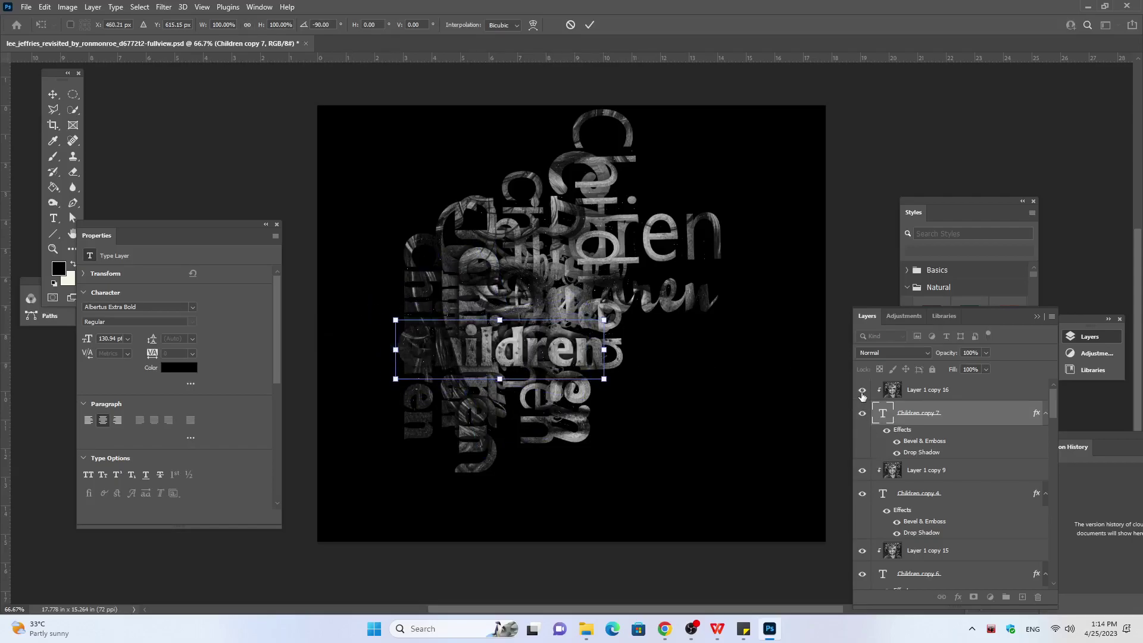
key("Right")
key("Right")
key("Right")
key("Right")
key("Right")
key("Right")
key("Right")
key("Right")
key("Right")
key("Right")
key("Right")
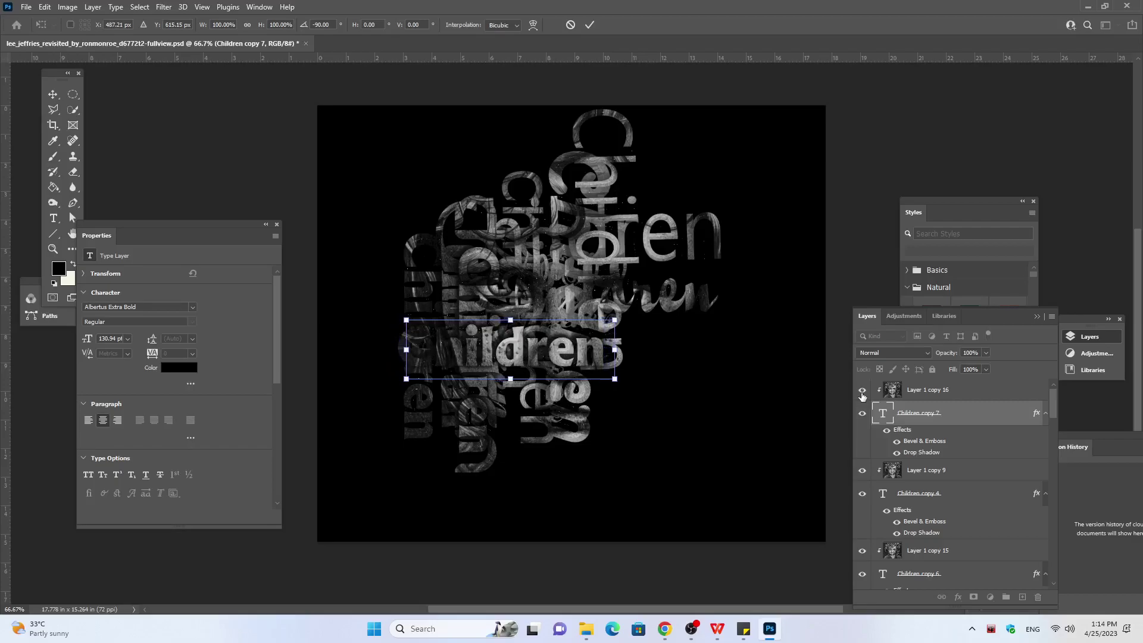
key("Right")
key("Right")
key("Right")
key("Right")
key("Right")
key("Right")
key("Right")
key("Right")
key("Right")
key("Right")
key("Right")
key("Right")
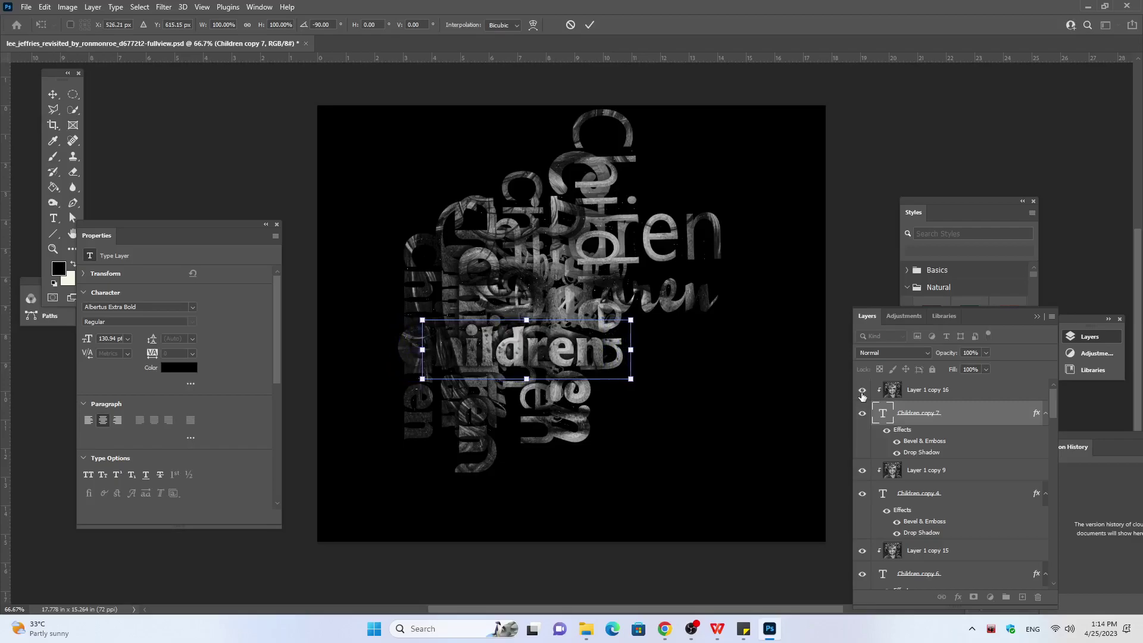
key("Right")
key("Right")
key("Right")
key("Right")
key("Right")
key("Right")
key("Right")
key("Right")
key("Right")
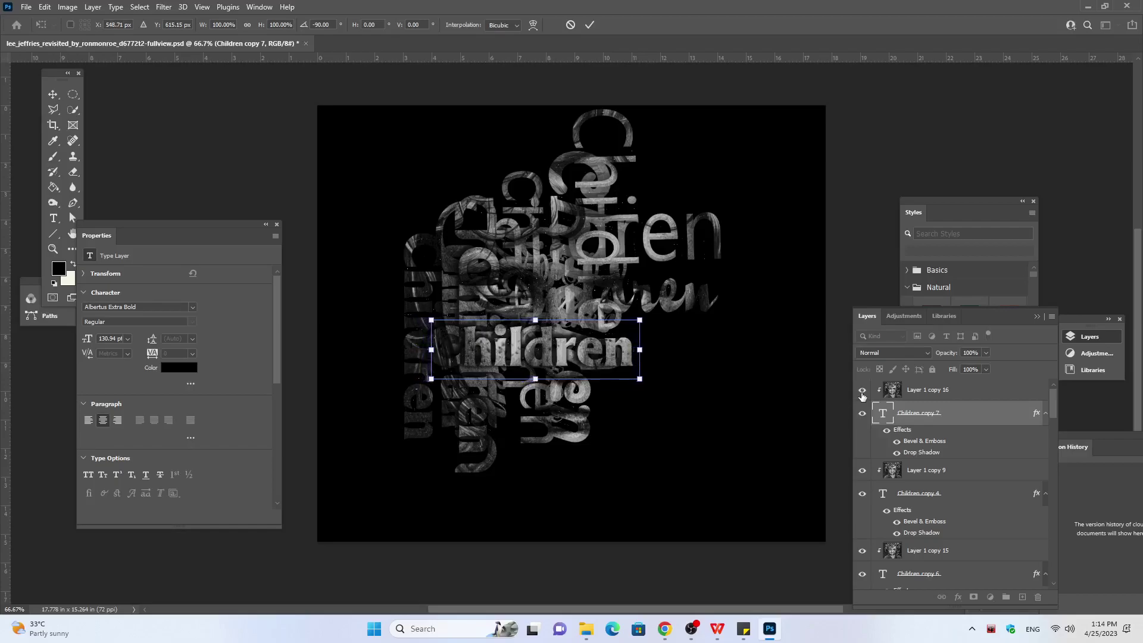
key("Right")
key("Right")
key("Right")
key("Right")
key("Right")
key("Right")
key("Right")
key("Right")
key("Right")
key("Right")
key("Right")
key("Right")
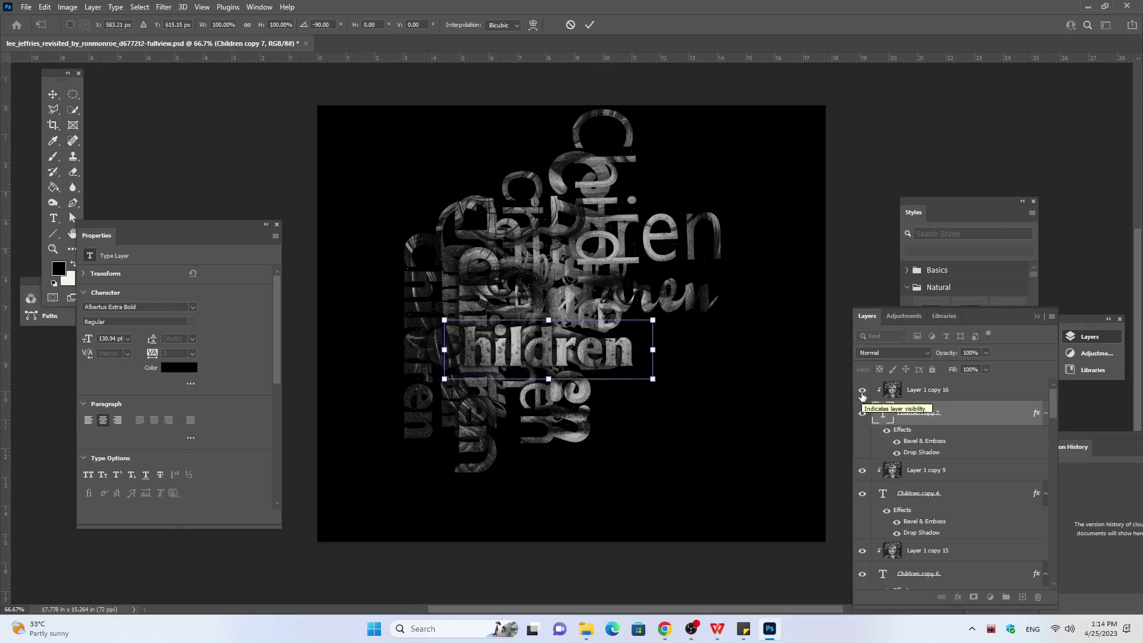
key("Right")
key("Right")
key("Right")
key("Right")
key("Right")
key("Right")
key("Right")
key("Right")
key("Right")
key("Right")
key("Right")
key("Right")
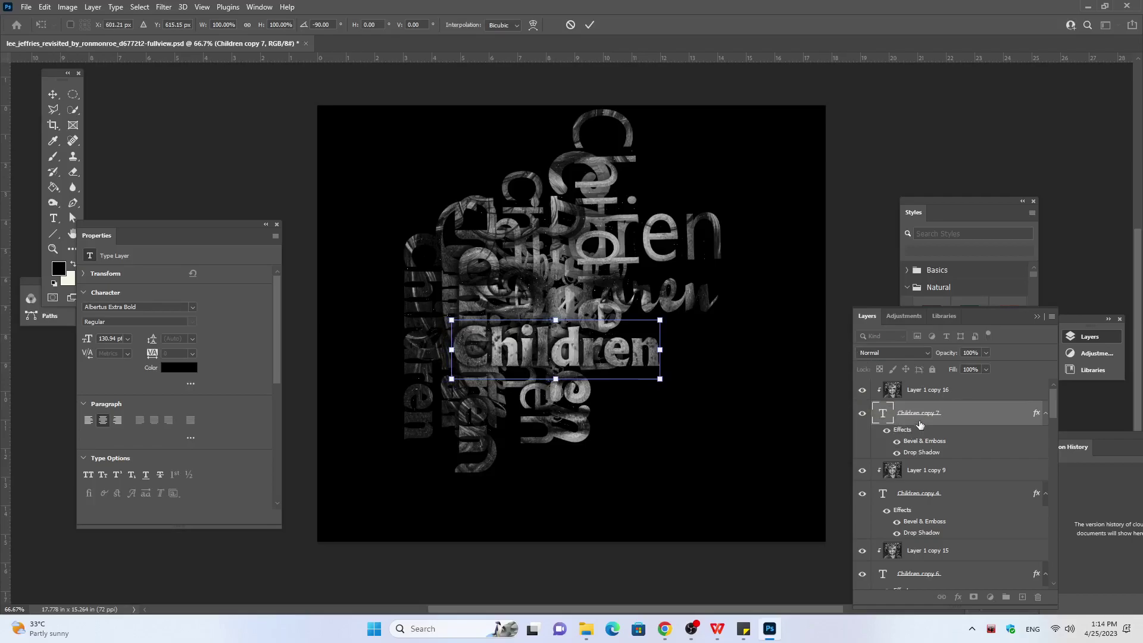
left_click(930, 400)
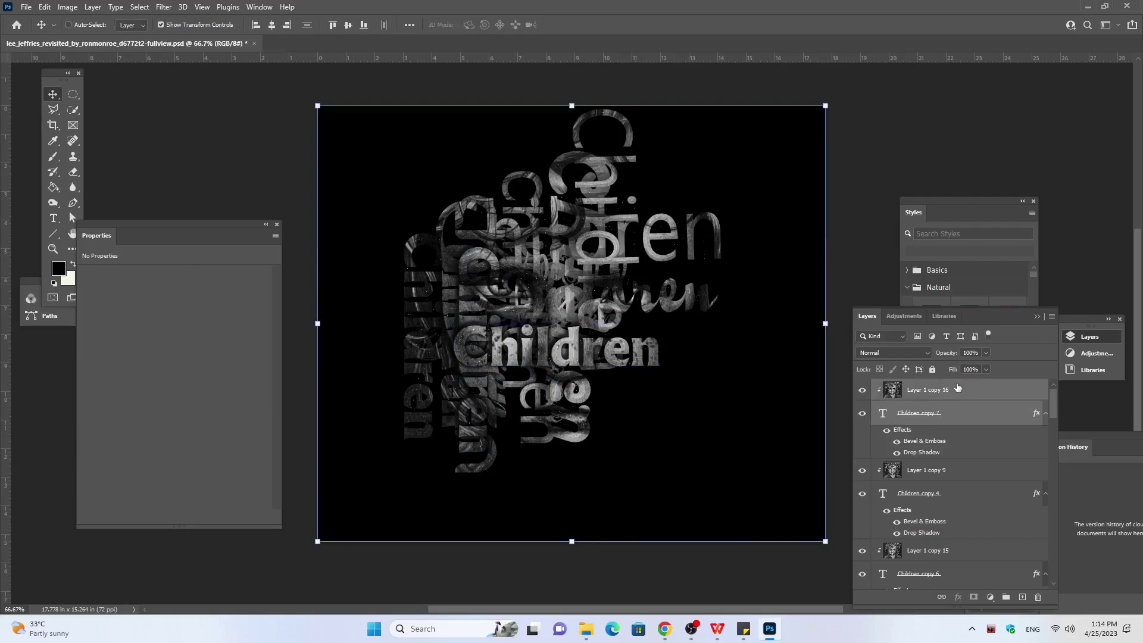
Step: Duplicate the word-and-texture pair and rotate Children copy 9 to stand vertical
key("ctrl+j")
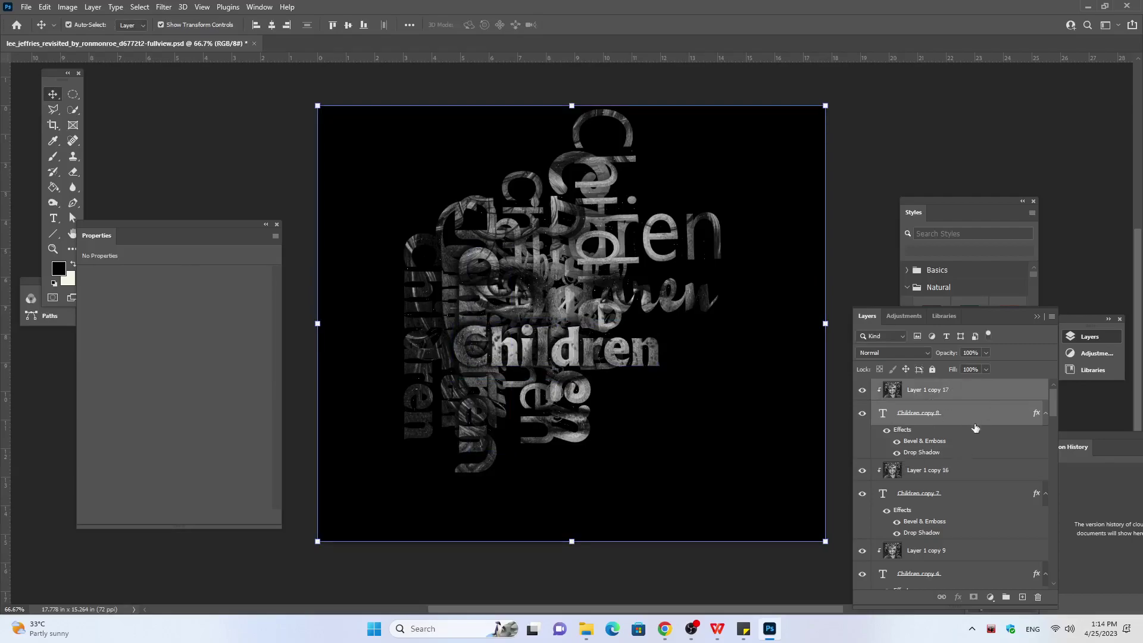
key("ctrl+j")
left_click(973, 417)
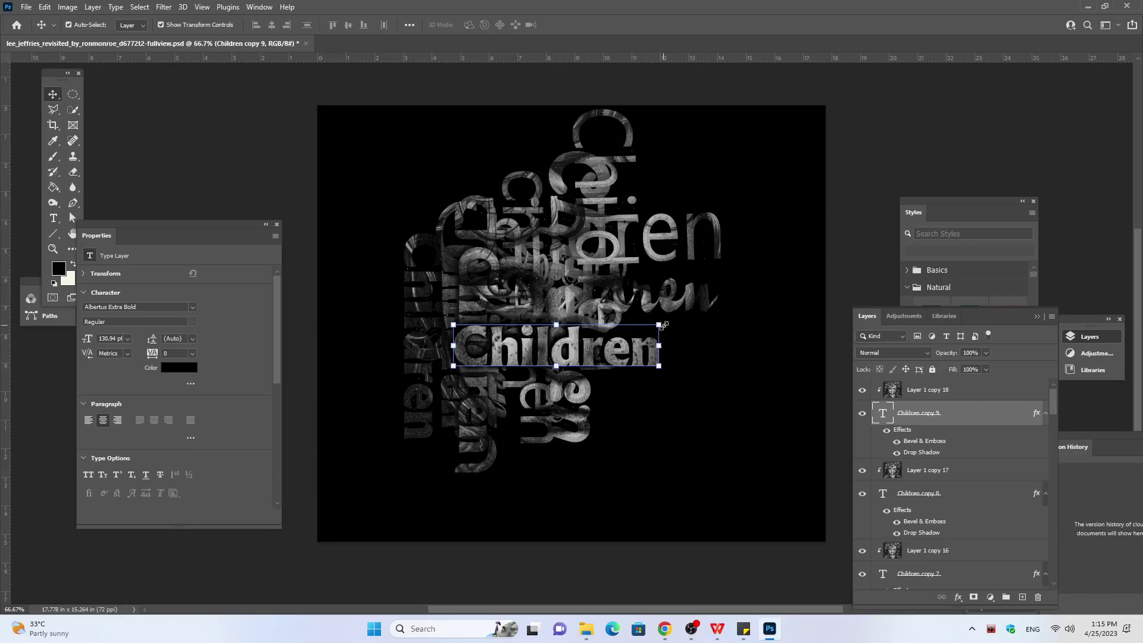
key("ctrl+t")
left_click_drag(659, 325, 668, 383)
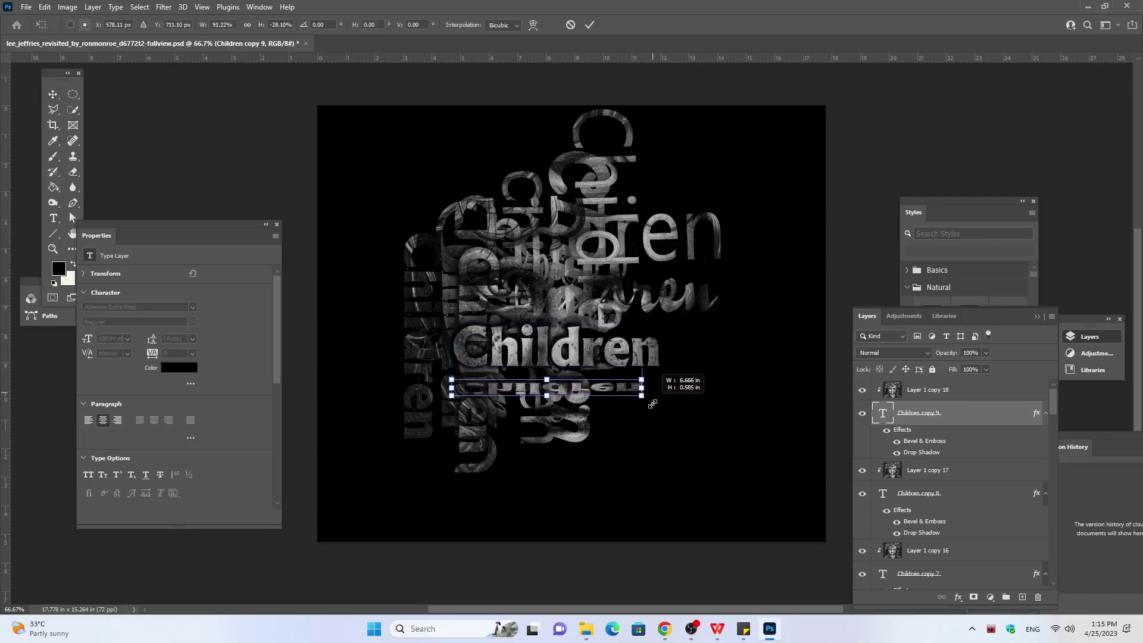
key("ctrl+z")
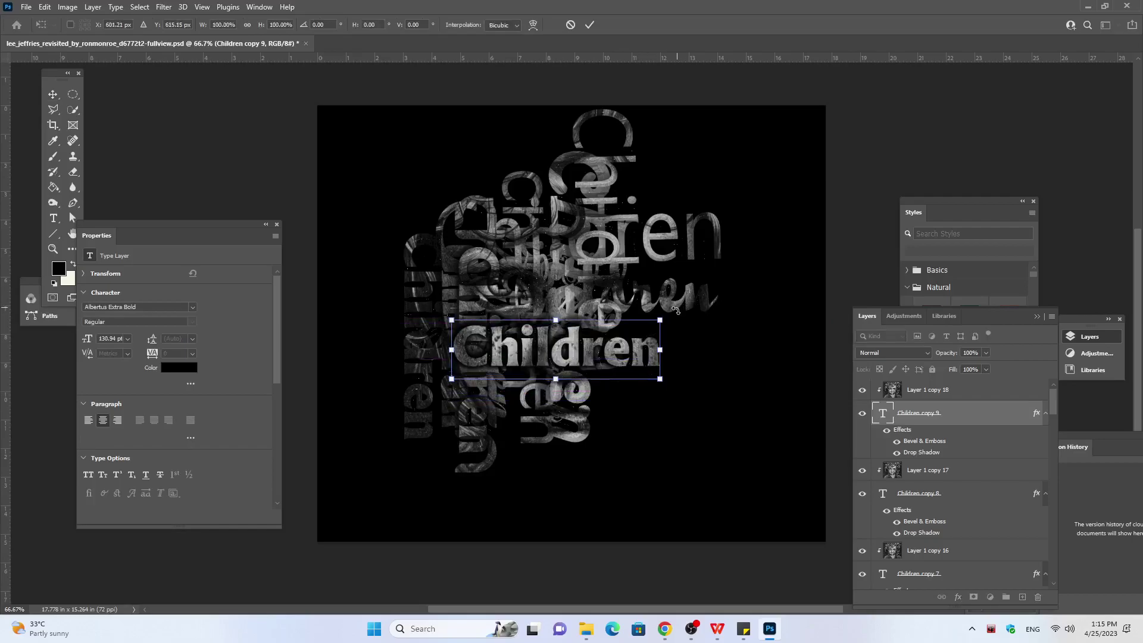
mouse_move(672, 322)
left_mouse_down()
mouse_move(626, 547)
mouse_move(620, 531)
left_mouse_up()
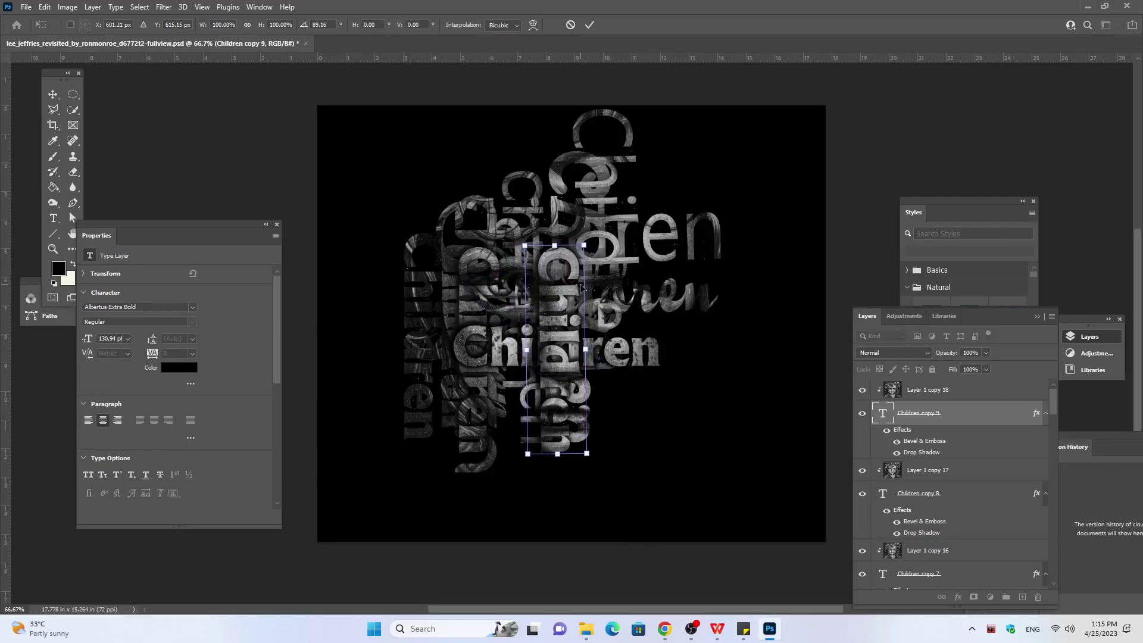
Step: Nudge the vertical word down and just left of the face's centre, then commit
key("Down")
key("Down")
key("Down")
key("Down")
key("Down")
key("Down")
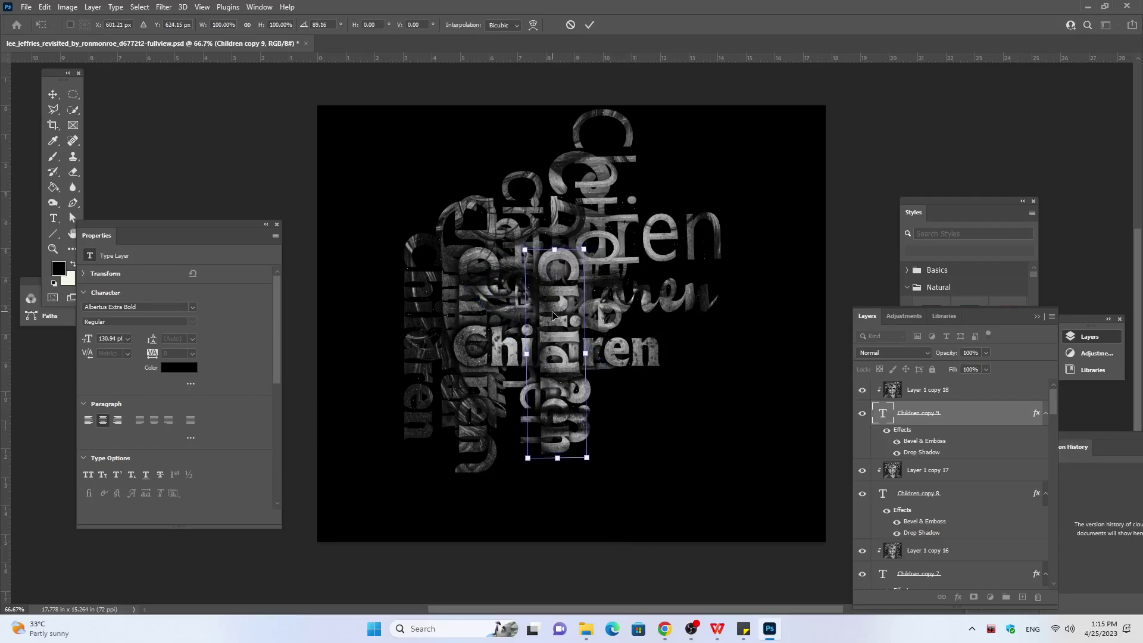
key("Down")
key("Down")
key("Down")
key("Down")
key("Down")
key("Down")
key("Down")
key("Down")
key("Down")
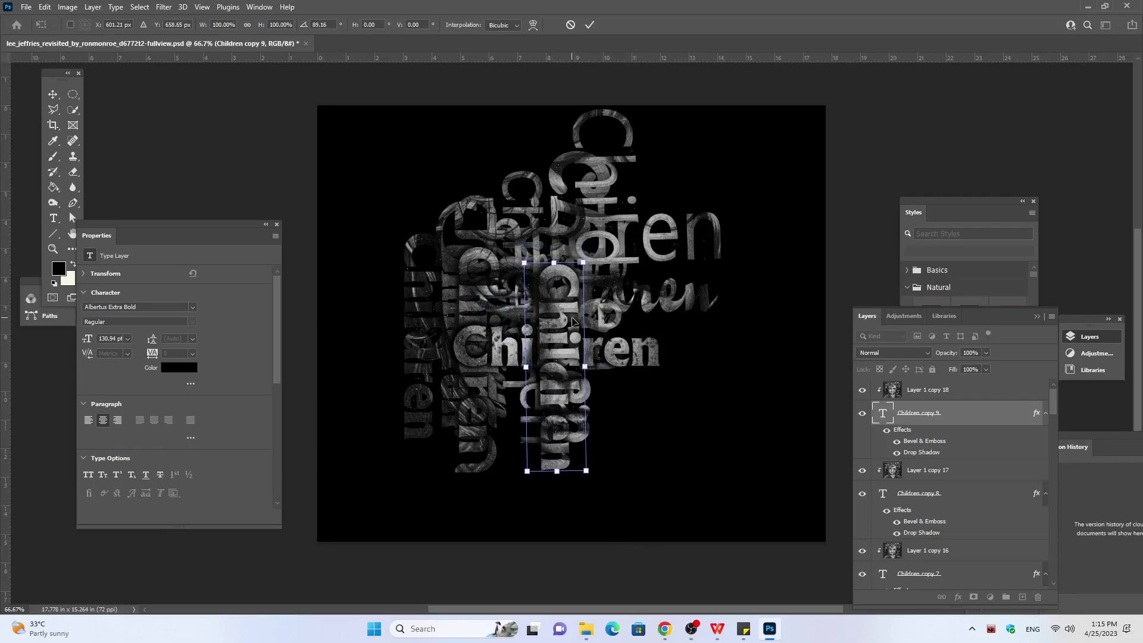
key("Left")
key("Left")
key("Left")
key("Left")
key("Left")
key("Left")
key("Left")
key("Left")
key("Left")
key("Left")
key("Left")
key("Left")
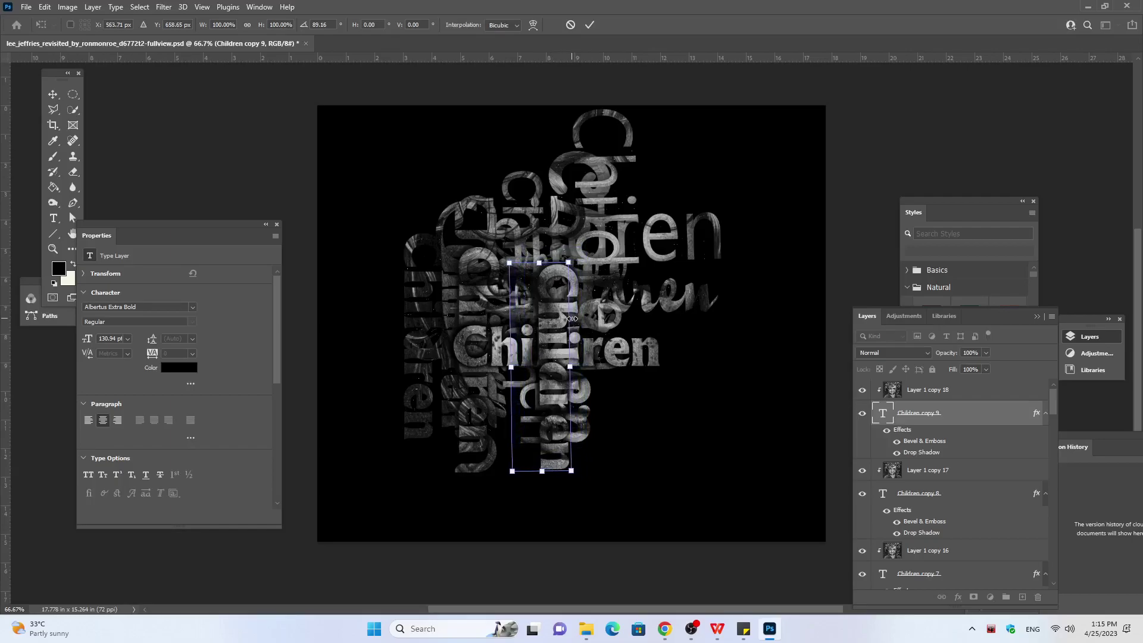
key("Left")
key("Left")
key("Left")
key("Left")
key("Left")
key("Left")
key("Left")
key("Left")
key("Left")
key("Left")
key("Left")
key("Left")
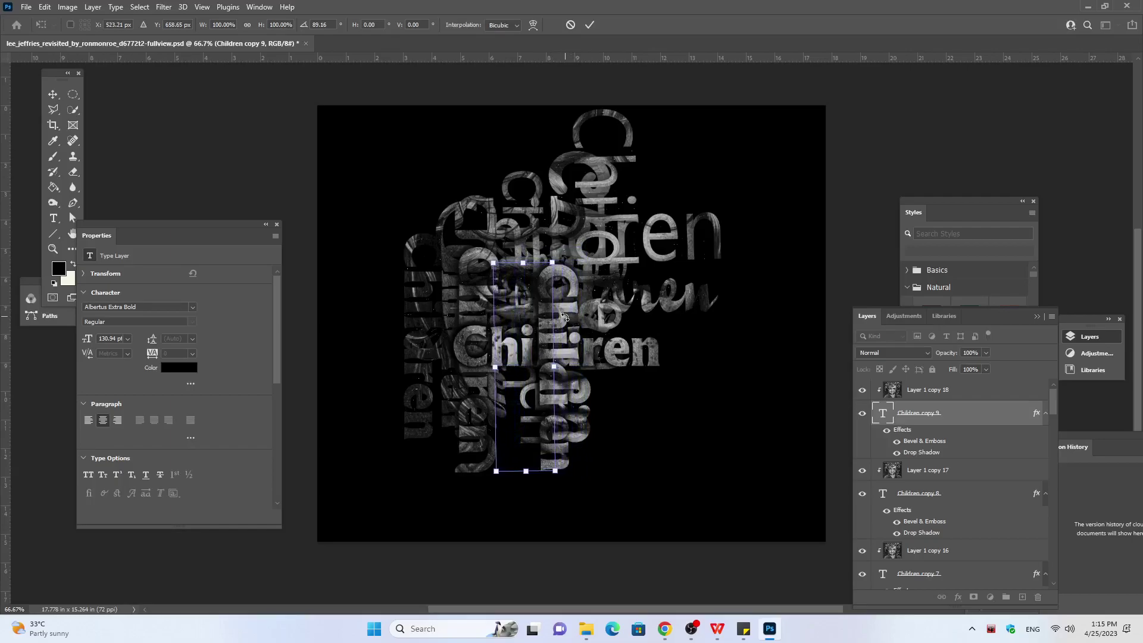
key("Left")
key("Left")
key("Left")
key("Left")
key("Left")
key("Left")
key("Left")
key("Left")
key("Left")
key("Left")
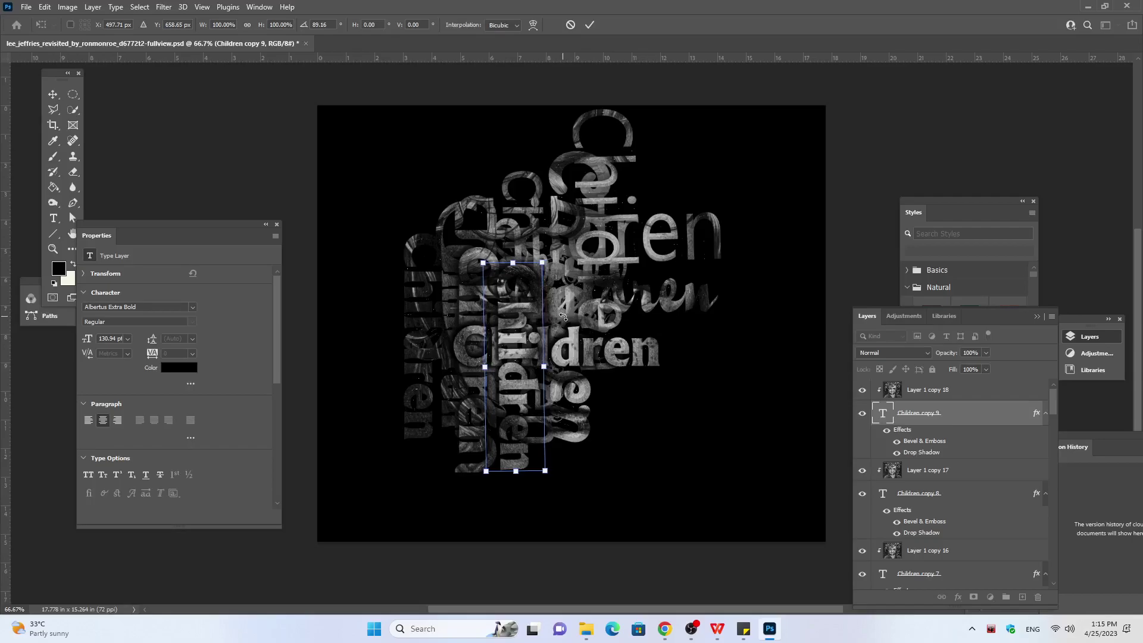
key("Left")
key("Left")
key("Left")
key("Left")
key("Left")
key("Left")
key("Left")
key("Left")
key("Left")
key("Left")
key("Left")
key("Left")
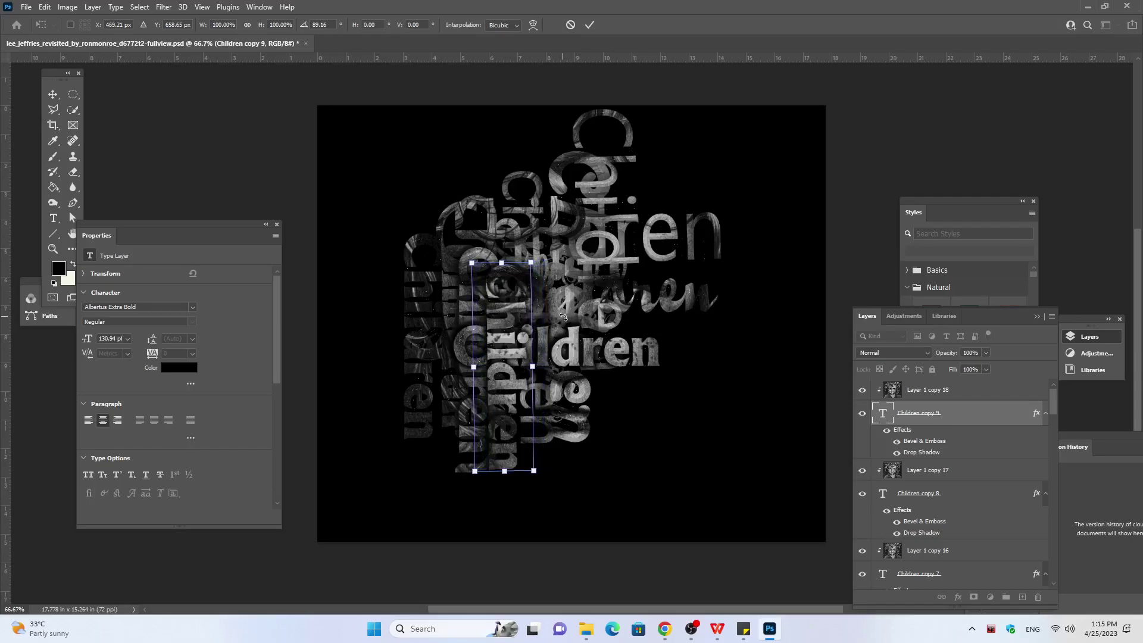
key("Left")
key("Left")
key("Left")
key("Left")
key("Left")
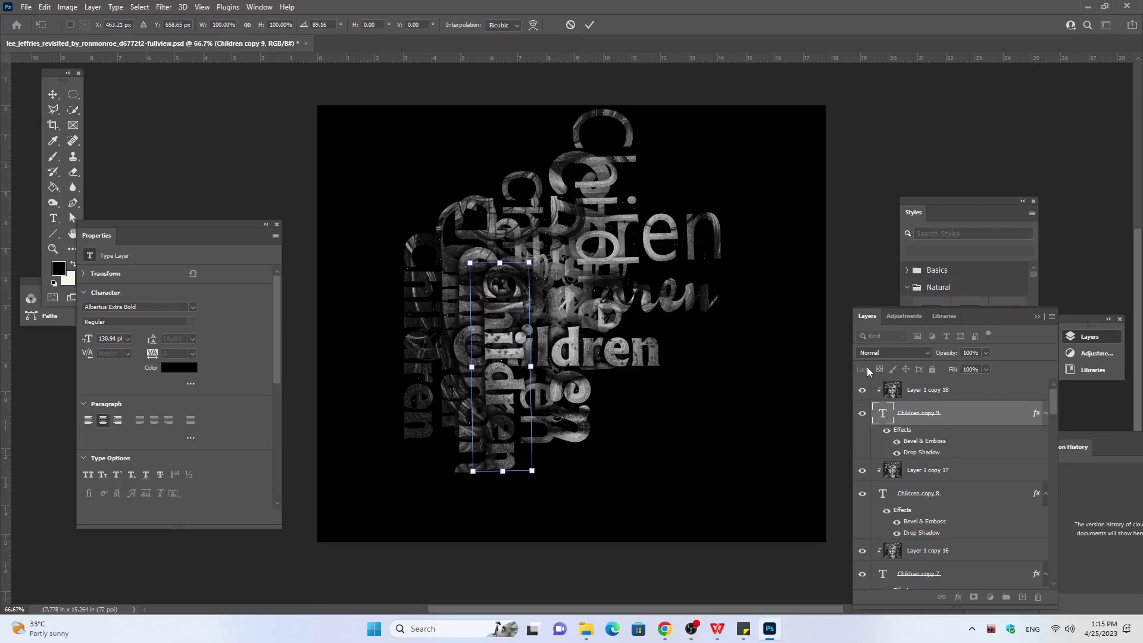
left_click(936, 392)
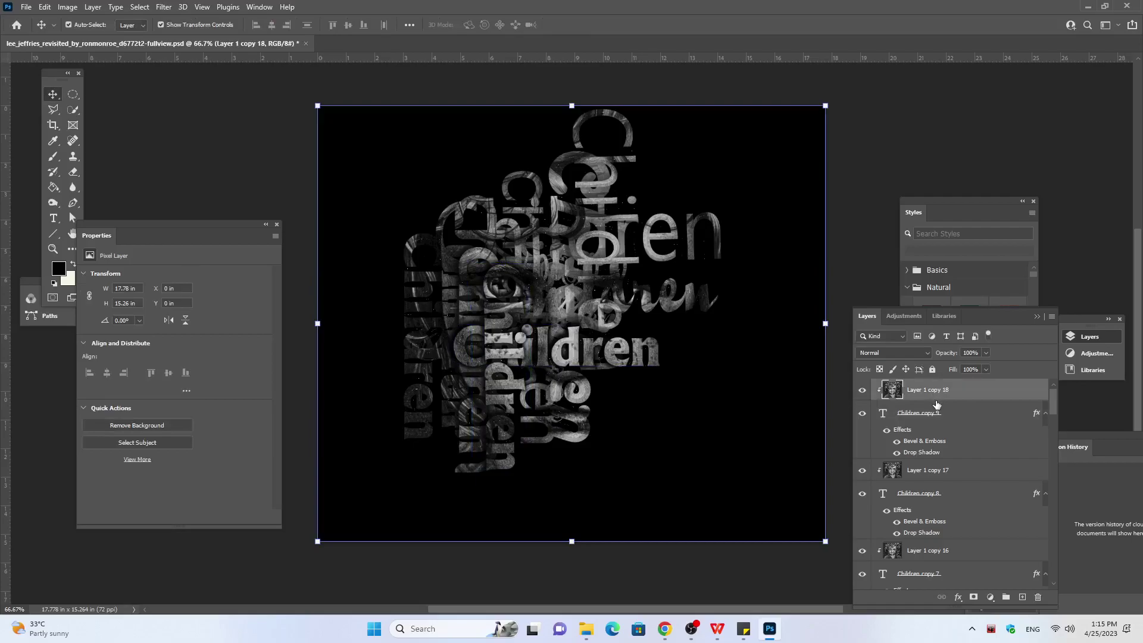
Step: Duplicate Children copy 9 with its texture and nudge the new copy 10 right
left_click(941, 419, "ctrl")
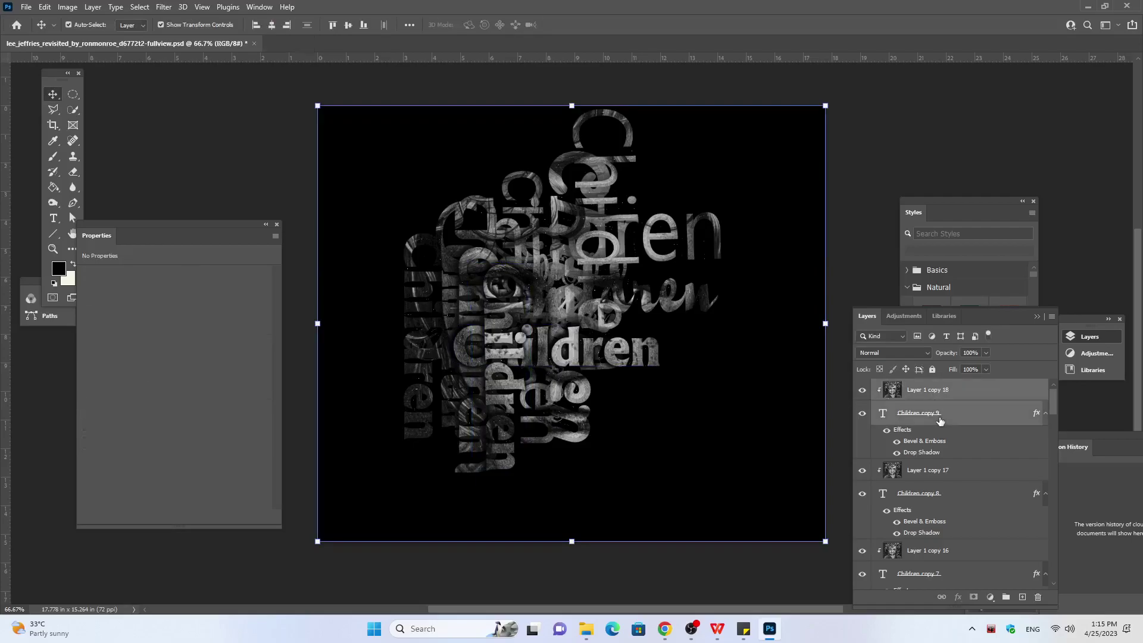
key("ctrl+j")
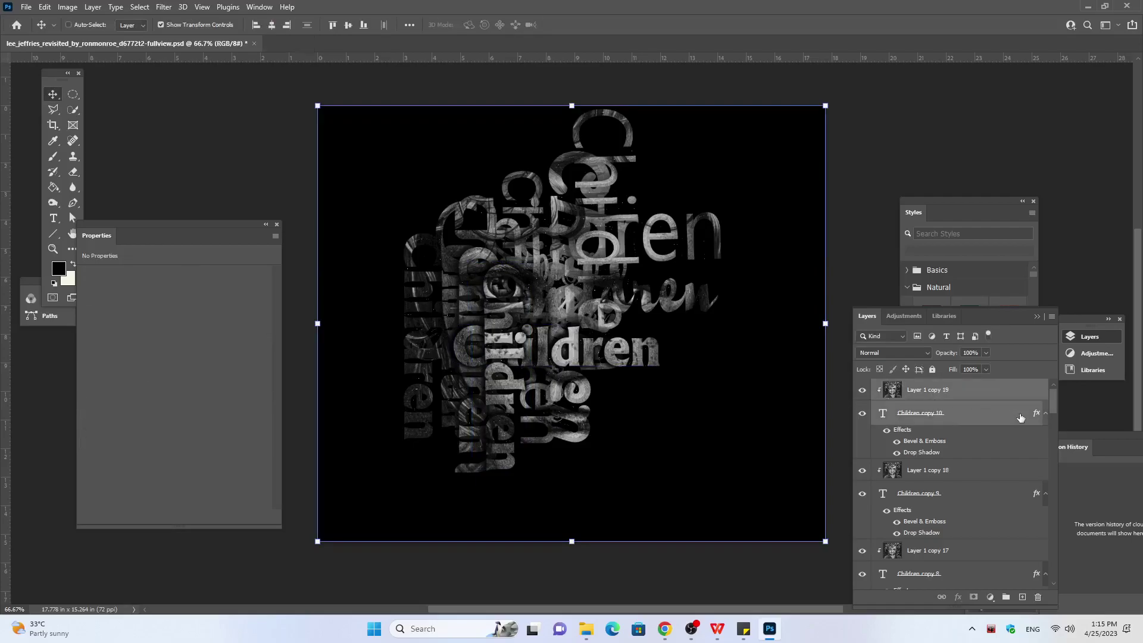
left_click(928, 416)
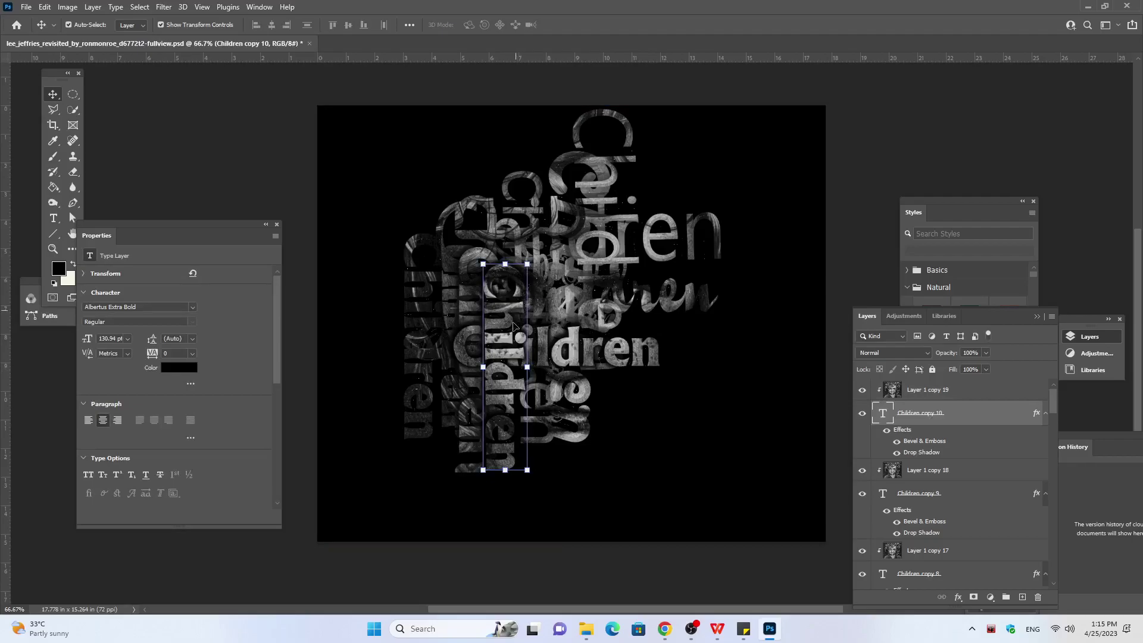
key("Right")
key("Right")
key("Right")
key("Right")
key("Right")
key("Right")
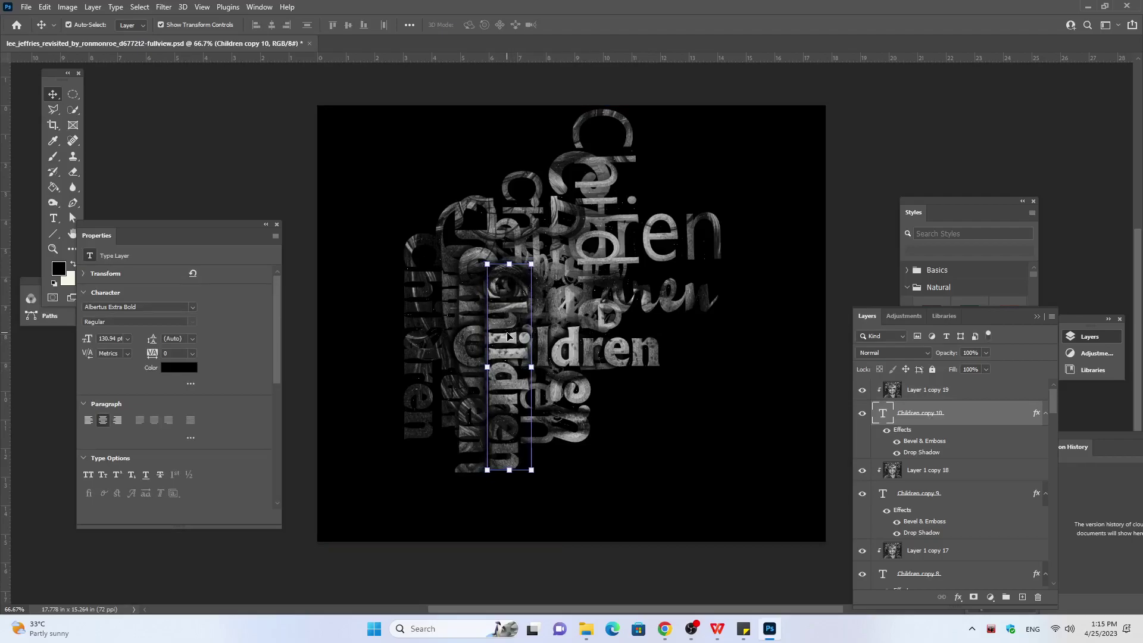
key("Right")
key("Right")
key("Right")
key("Right")
key("Right")
key("Right")
key("Right")
key("Right")
key("Right")
key("Right")
key("Right")
key("Right")
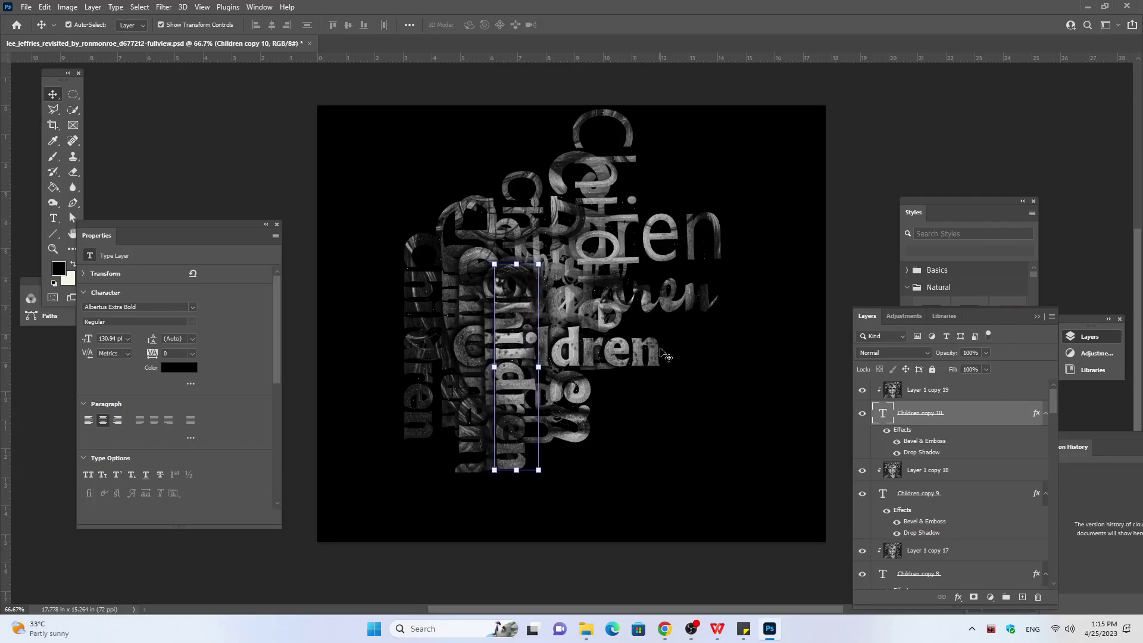
key("Right")
key("Right")
key("Right")
key("Right")
key("Right")
key("Right")
key("Right")
key("Right")
key("Right")
key("Right")
key("Right")
key("Right")
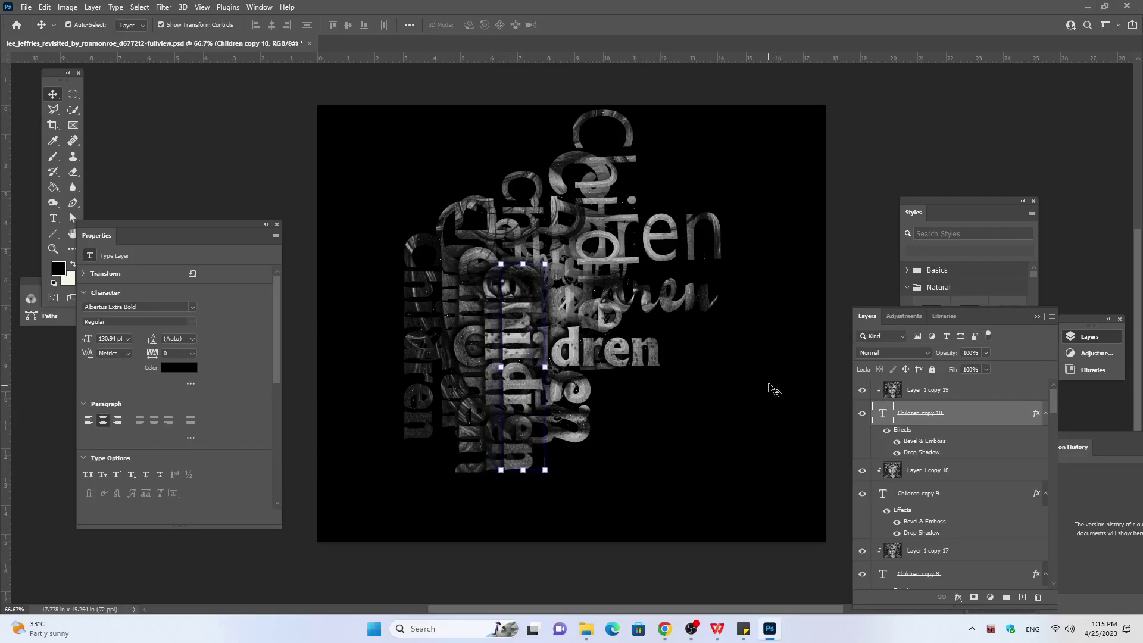
key("Right")
key("Right")
key("Right")
key("Right")
key("Right")
key("Right")
key("Right")
key("Right")
key("Right")
key("Right")
key("Right")
key("Right")
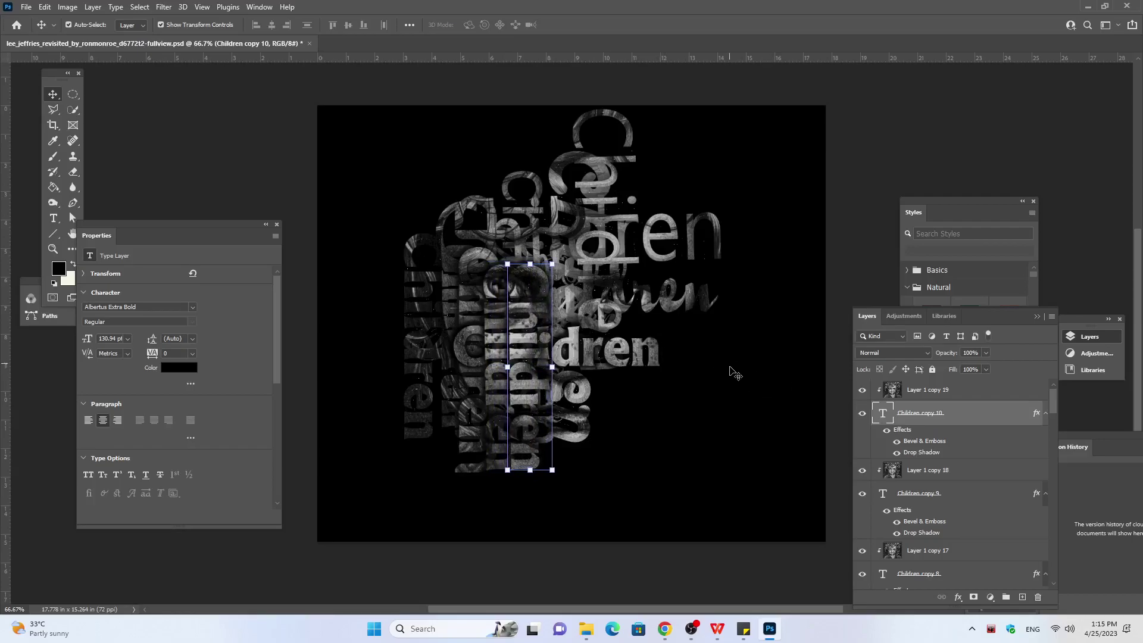
key("Right")
key("Right")
key("Right")
key("Right")
key("Right")
key("Right")
key("Right")
key("Right")
key("Right")
key("Right")
key("Right")
key("Right")
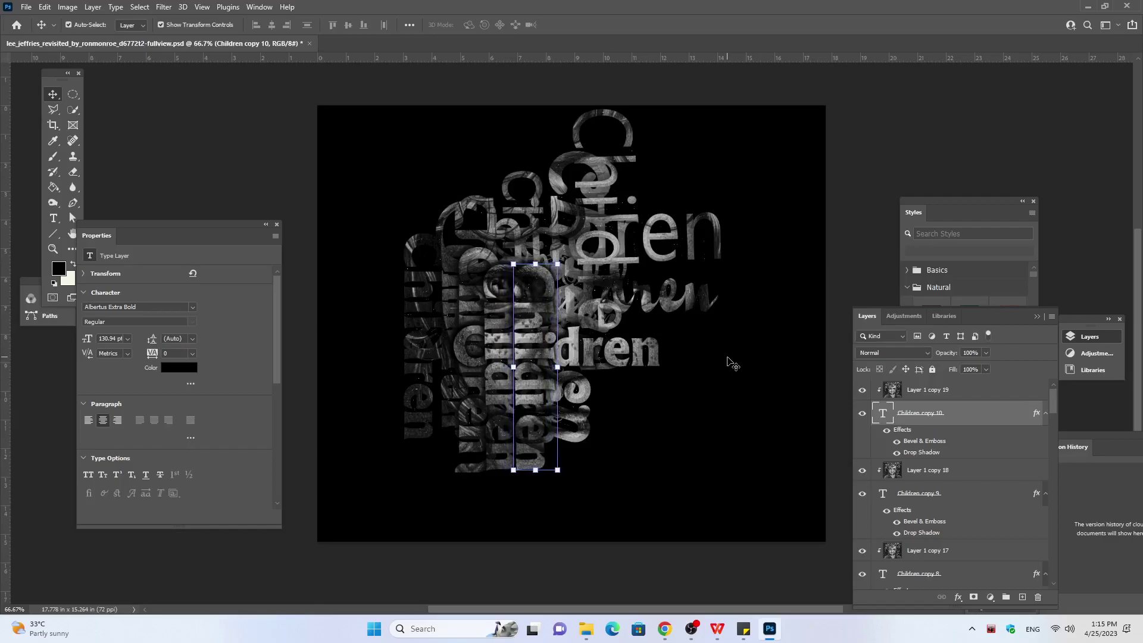
key("Right")
key("Right")
key("Right")
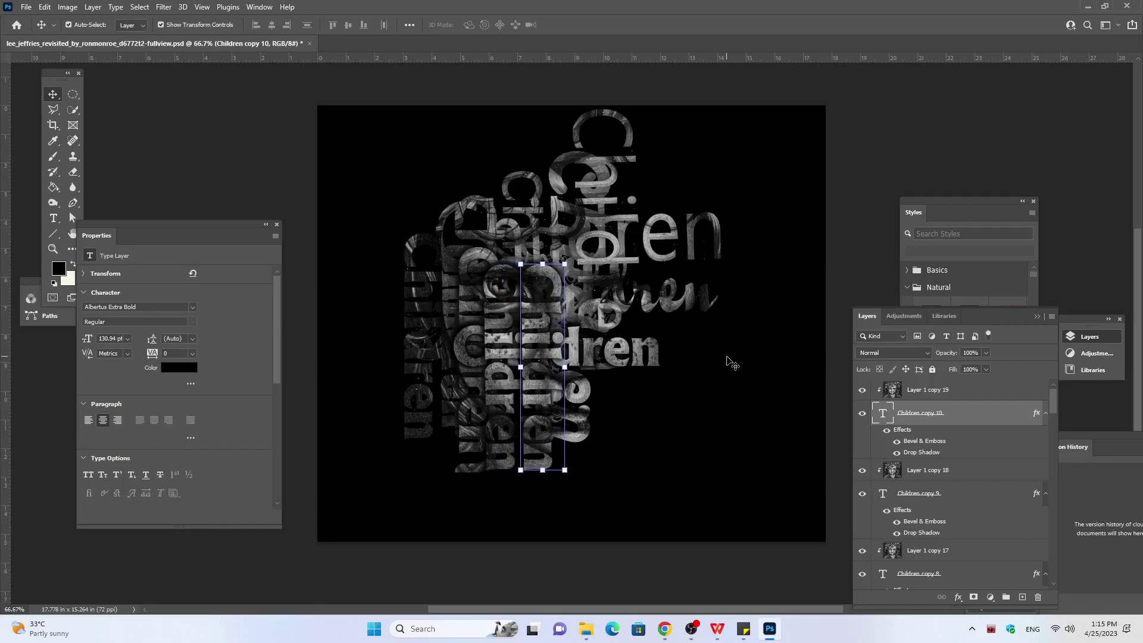
key("Right")
key("Right")
key("Right")
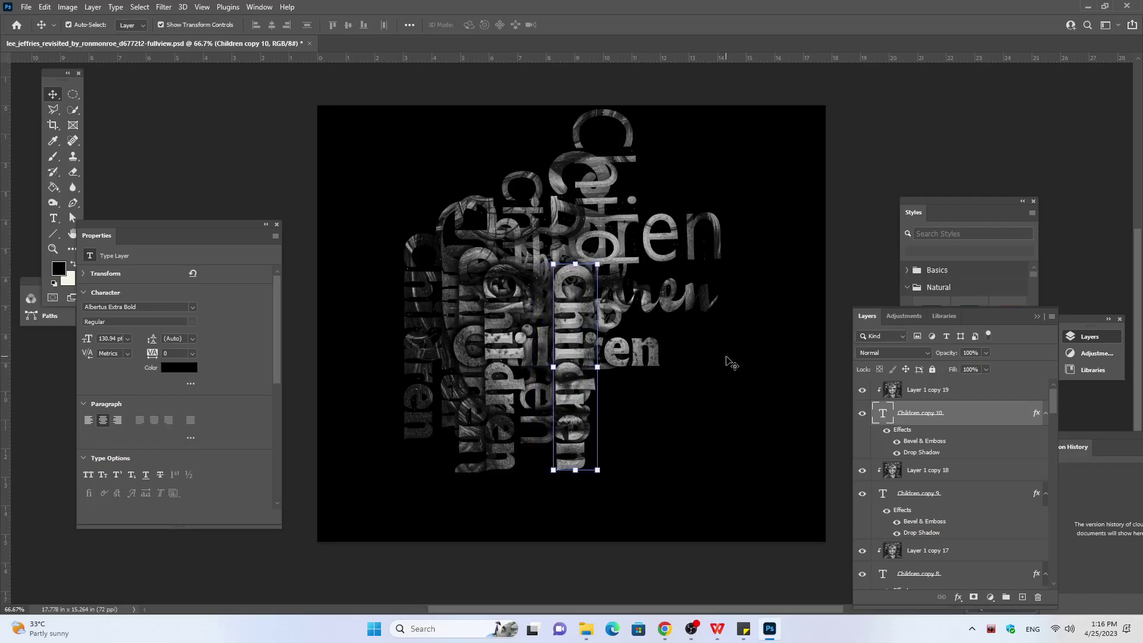
Step: Shift Children copy 10 further right and slightly down, then select the Layer 1 copy 19 texture
key("Right")
key("Right")
key("Right")
key("Right")
key("Right")
key("Right")
key("Right")
key("Right")
key("Right")
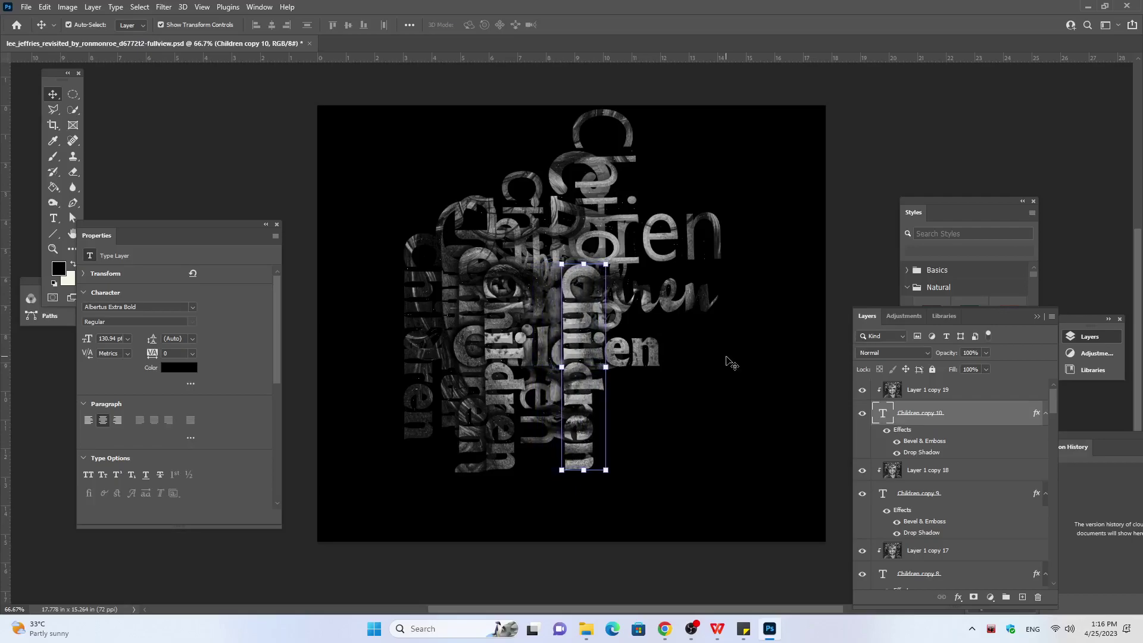
key("Right")
key("Right")
key("Right")
key("Right")
key("Right")
key("Right")
key("Right")
key("Right")
key("Right")
key("Right")
key("Right")
key("Right")
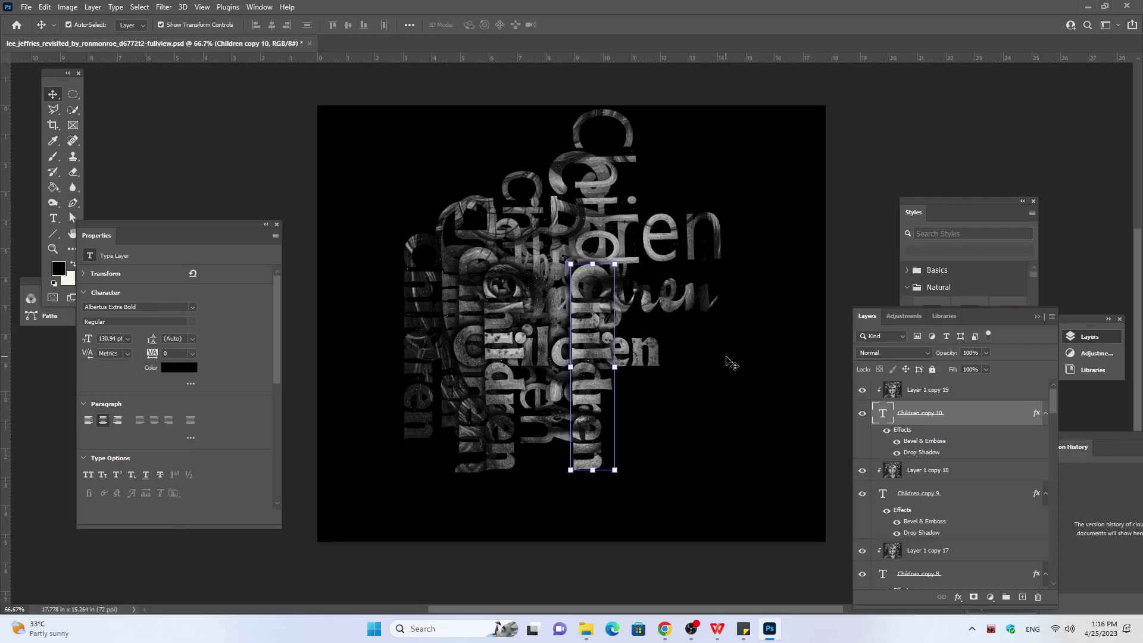
key("Right")
key("Right")
key("Right")
key("Right")
key("Right")
key("Right")
key("Right")
key("Right")
key("Right")
key("Right")
key("Right")
key("Right")
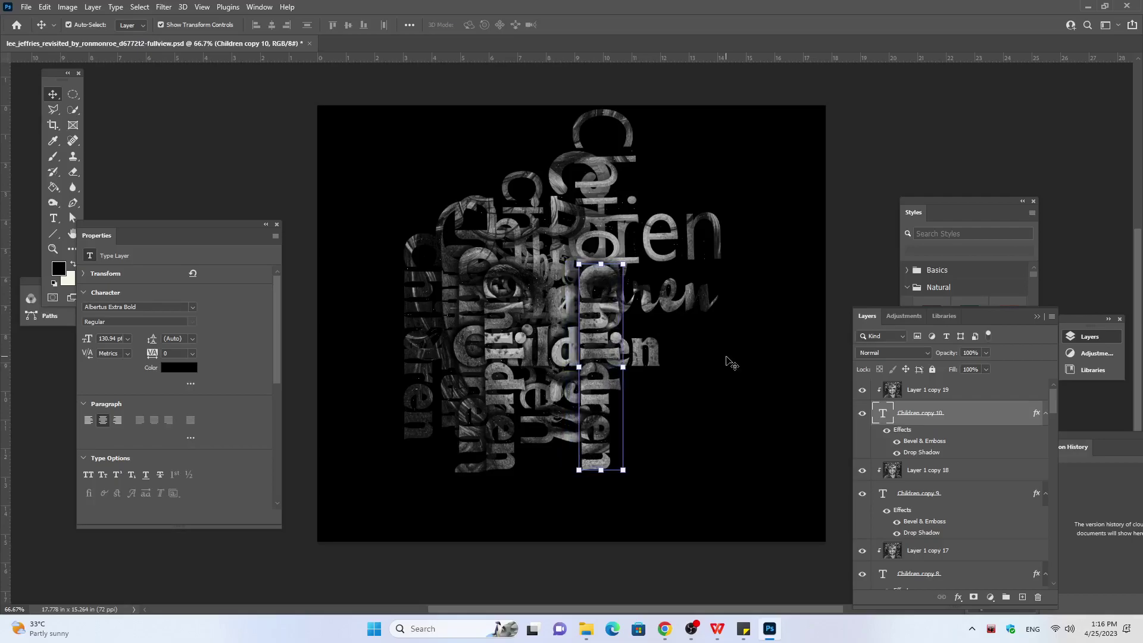
key("Right")
key("Right")
key("Right")
key("Right")
key("Right")
key("Right")
key("Right")
key("Right")
key("Right")
key("Right")
key("Right")
key("Right")
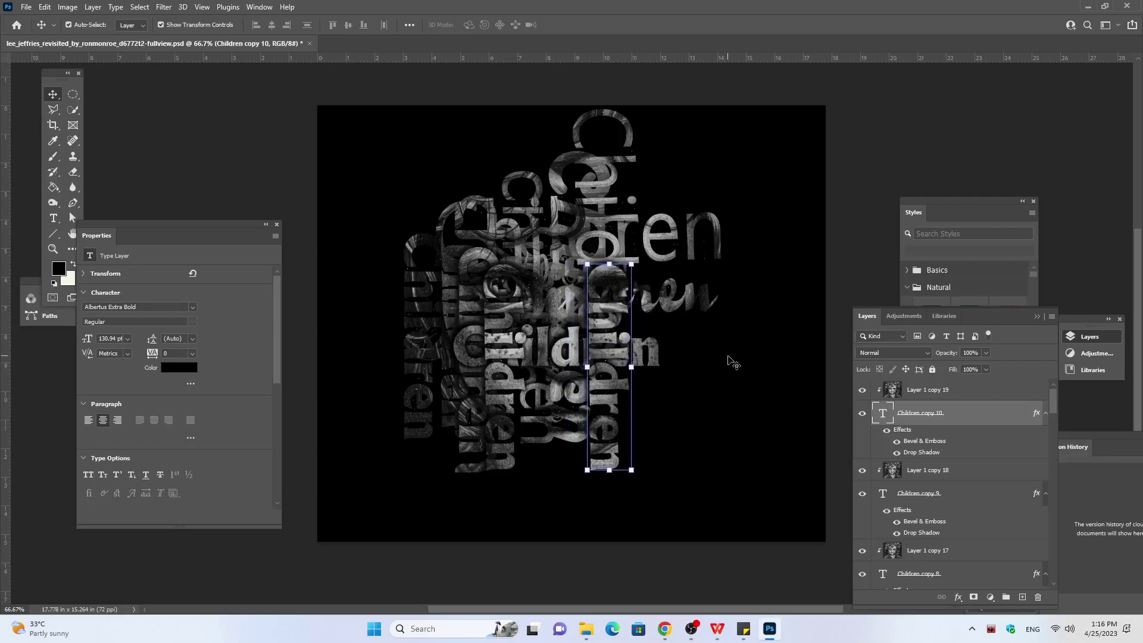
key("Right")
key("Right")
key("Right")
key("Right")
key("Right")
key("Right")
key("Right")
key("Right")
key("Right")
key("Right")
key("Right")
key("Right")
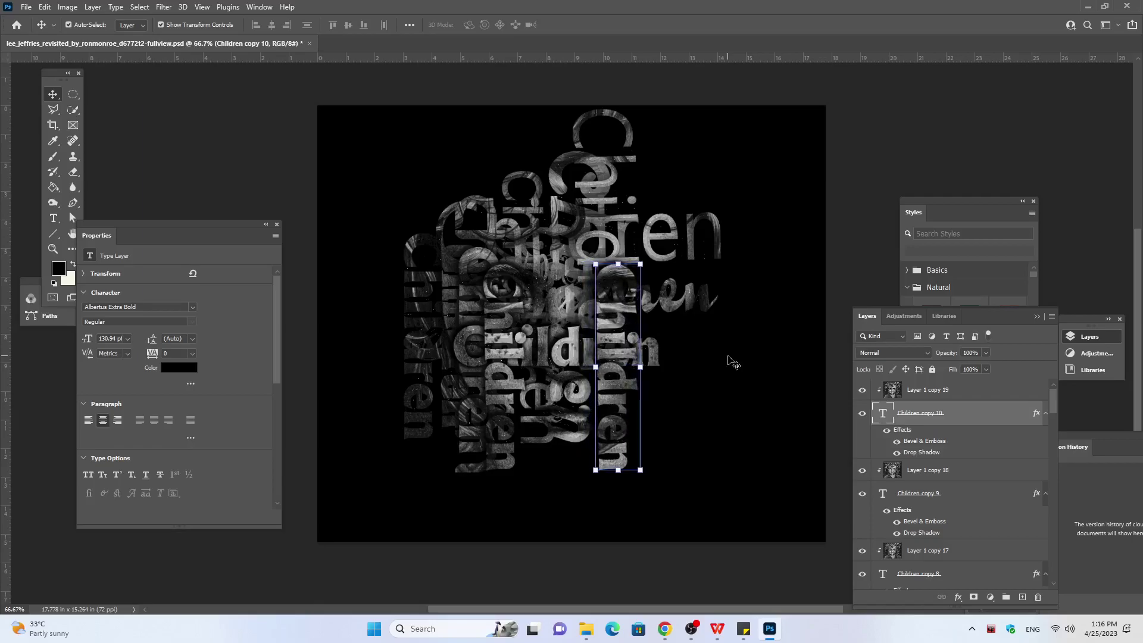
key("Right")
key("Right")
key("Right")
key("Right")
key("Right")
key("Right")
key("Right")
key("Right")
key("Right")
key("Right")
key("Right")
key("Right")
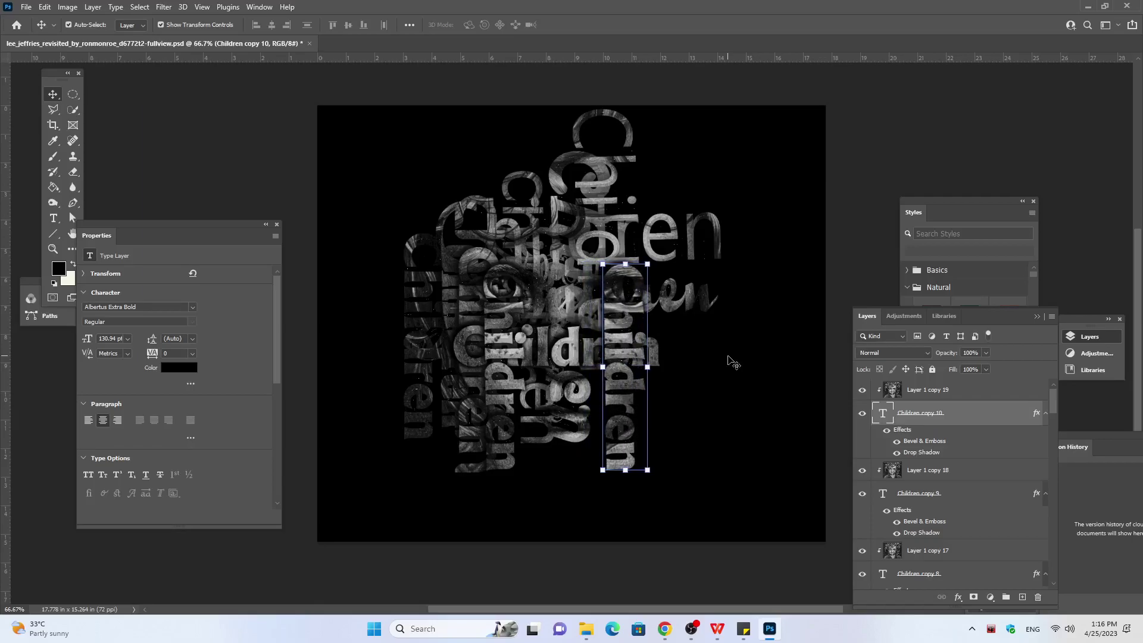
key("Down")
key("Down")
key("Down")
key("Down")
key("Down")
key("Down")
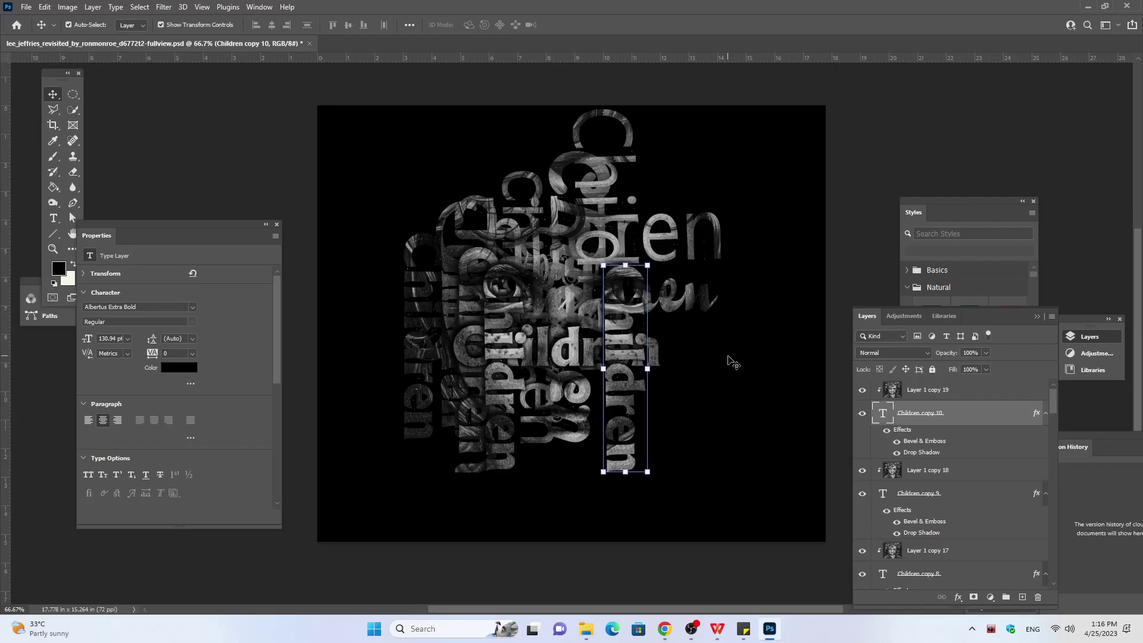
key("Down")
key("Down")
key("Down")
key("Down")
key("Down")
key("Down")
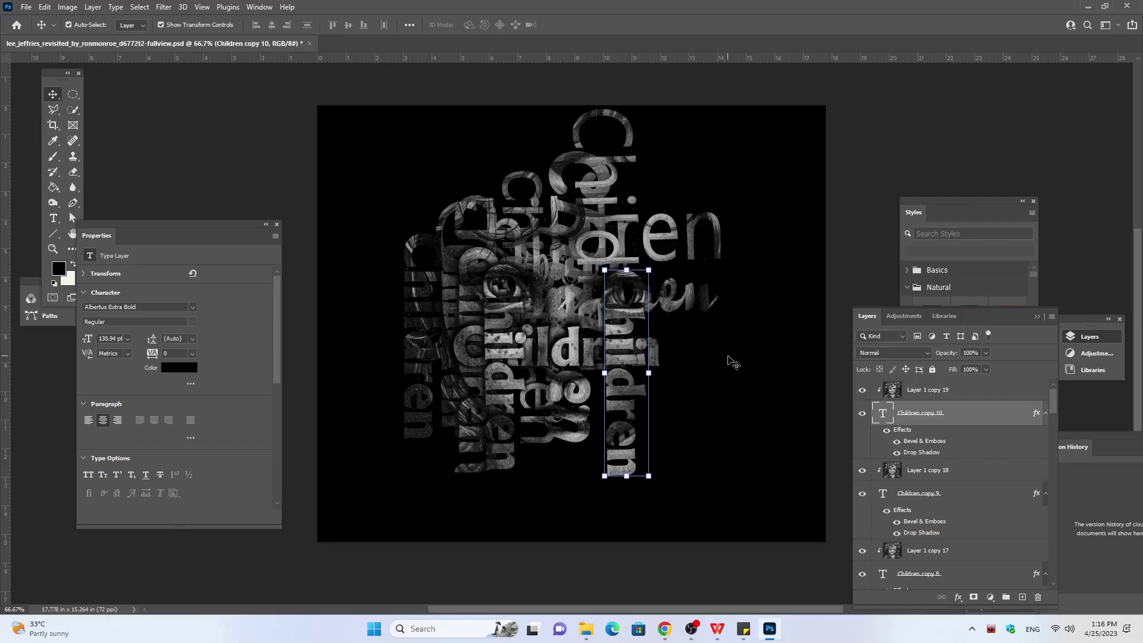
key("Right")
key("Right")
key("Right")
scroll(833, 348, "down", 1)
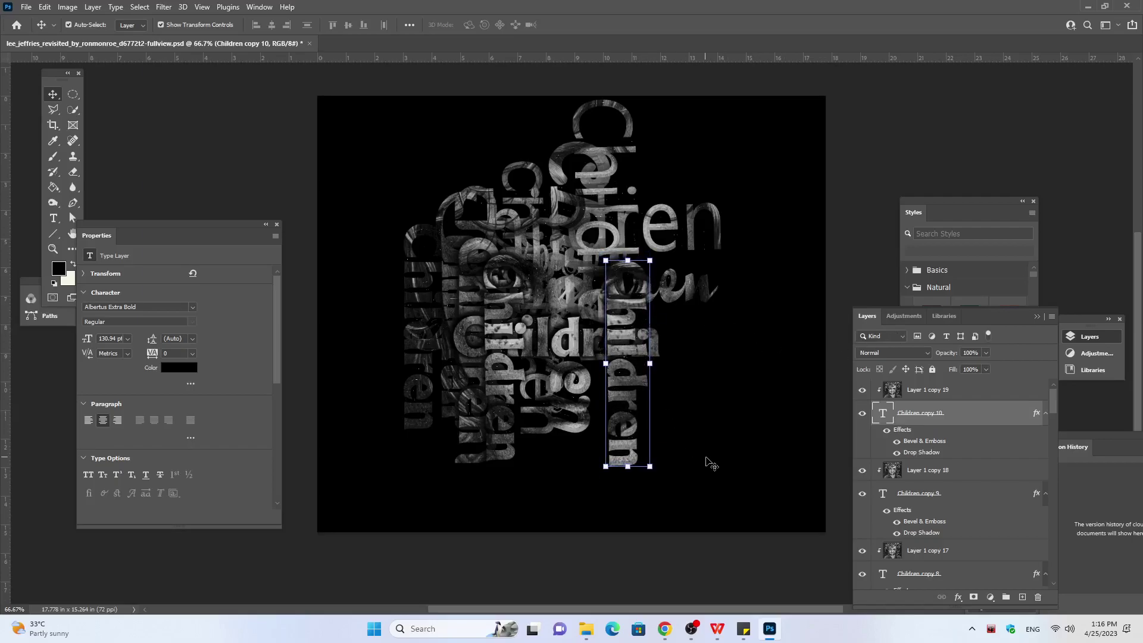
left_click(914, 388)
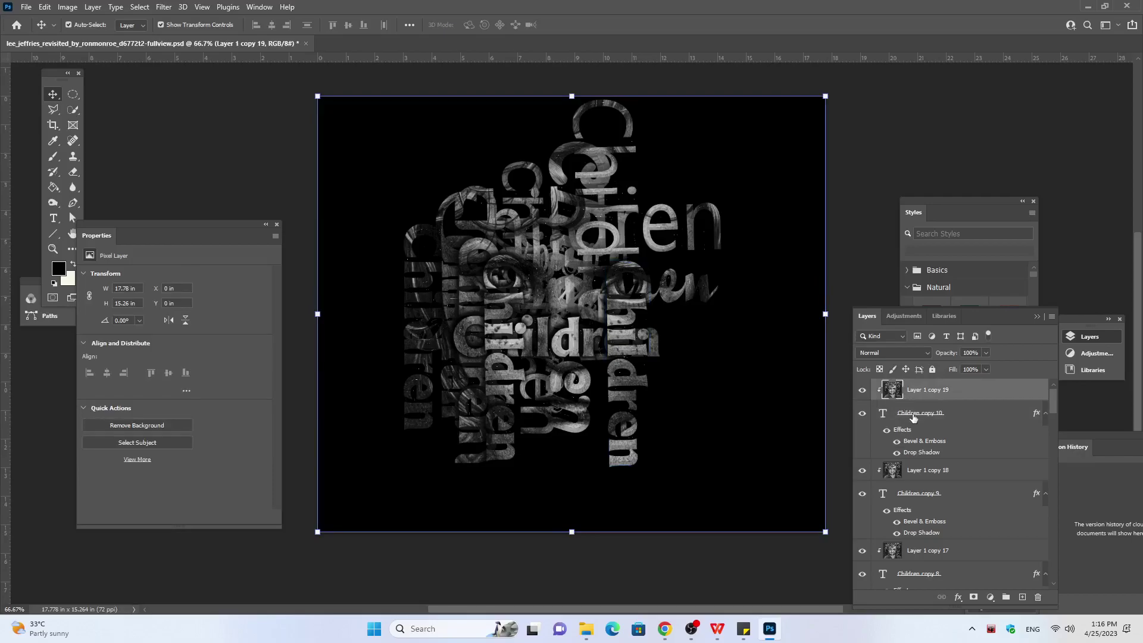
Step: Duplicate Children copy 10 with its texture and rotate the new copy 11 about −105°
left_click(915, 410, "ctrl")
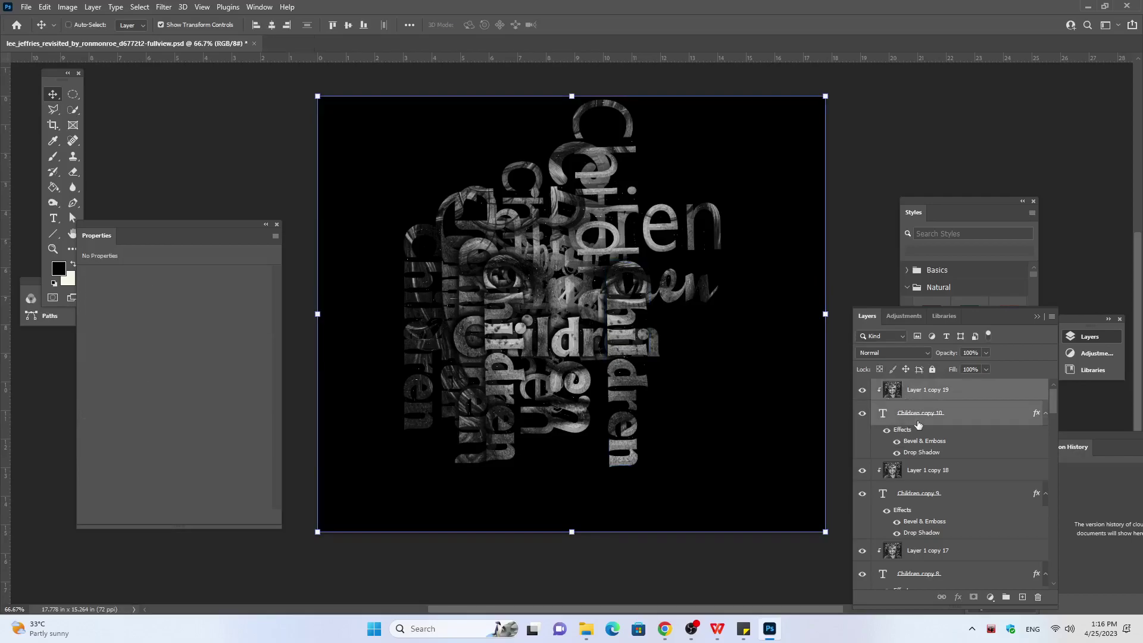
key("ctrl")
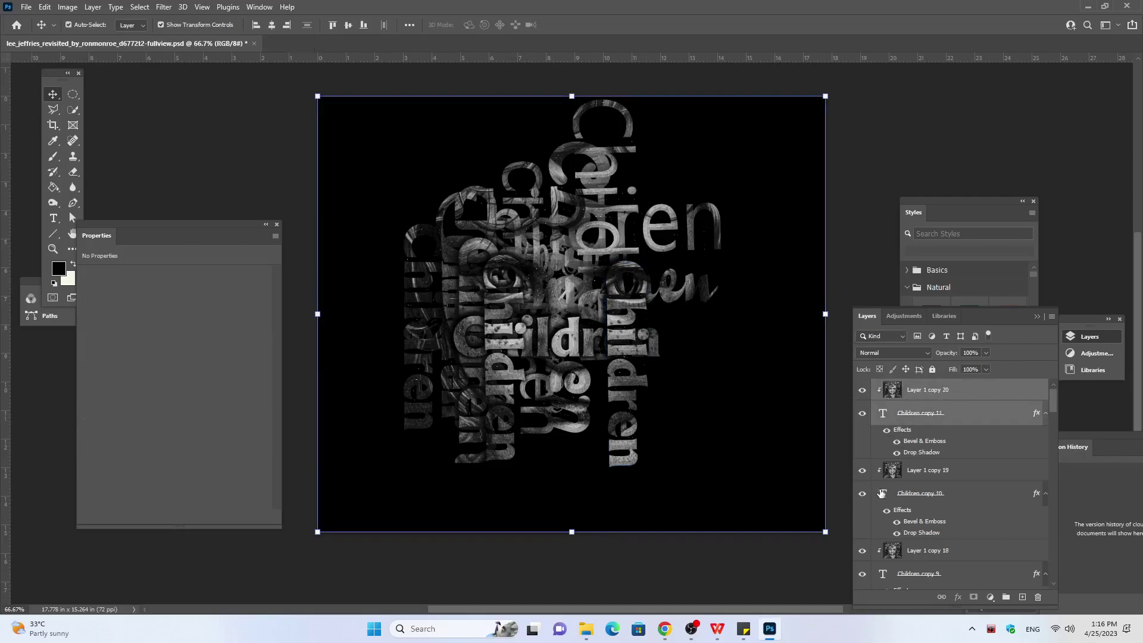
left_click(924, 417)
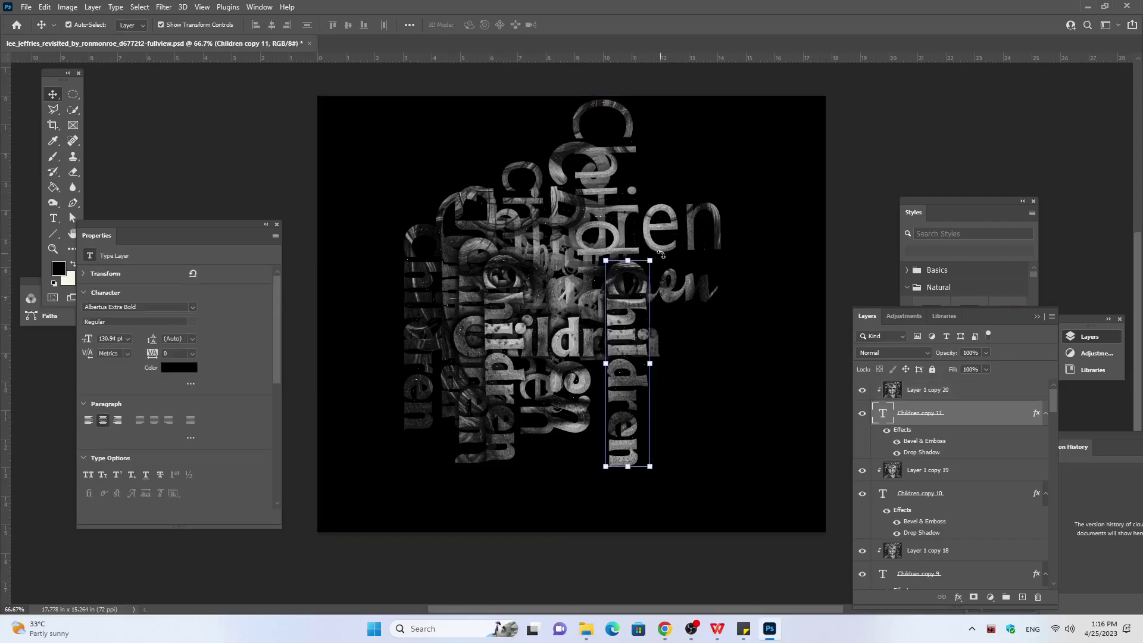
left_click_drag(649, 260, 654, 255)
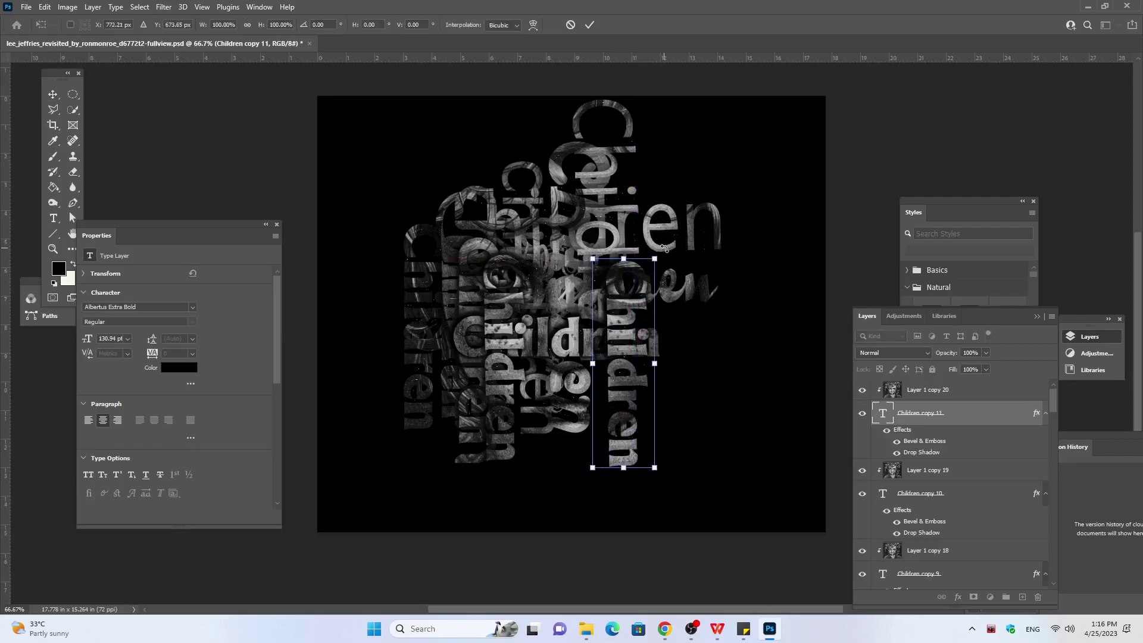
mouse_move(659, 248)
left_mouse_down()
mouse_move(430, 356)
mouse_move(471, 320)
left_mouse_up()
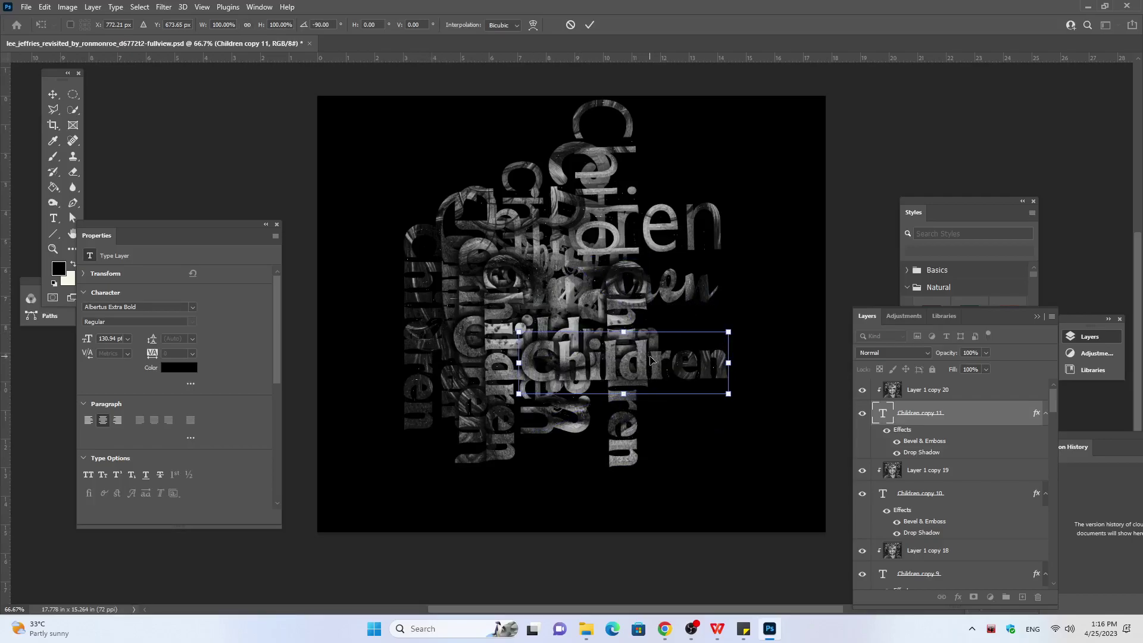
Step: Move the horizontal word down into the face's lower half and commit
left_click_drag(649, 367, 639, 372)
key("Down")
key("Down")
key("Down")
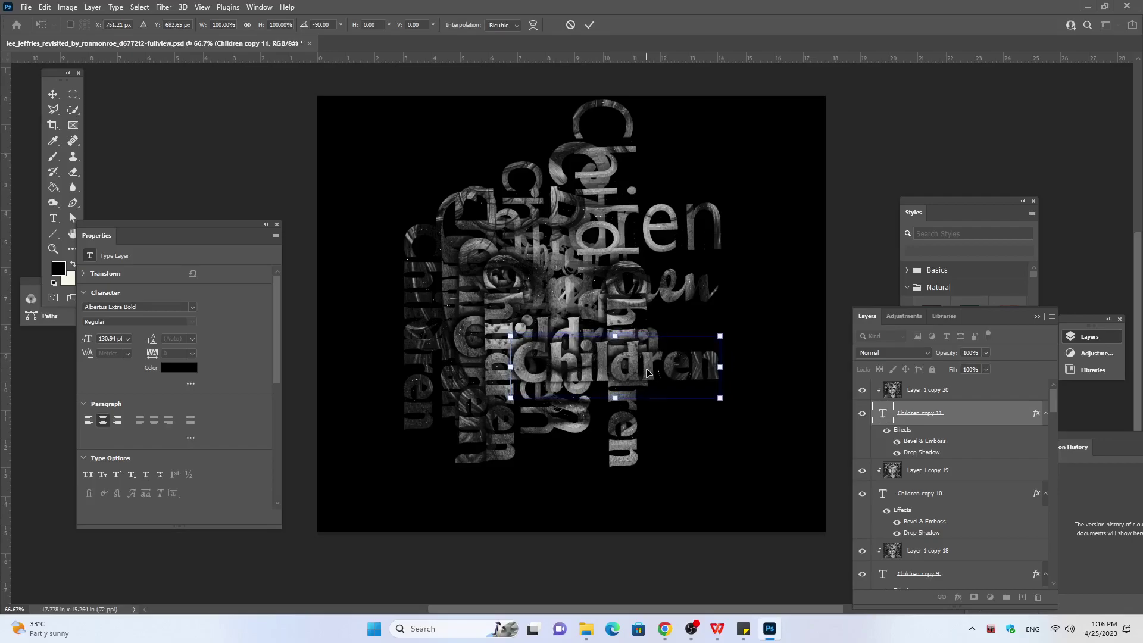
key("Down")
key("Down")
key("Down")
key("Down")
key("Down")
key("Down")
key("Down")
key("Down")
key("Down")
key("Down")
key("Down")
key("Down")
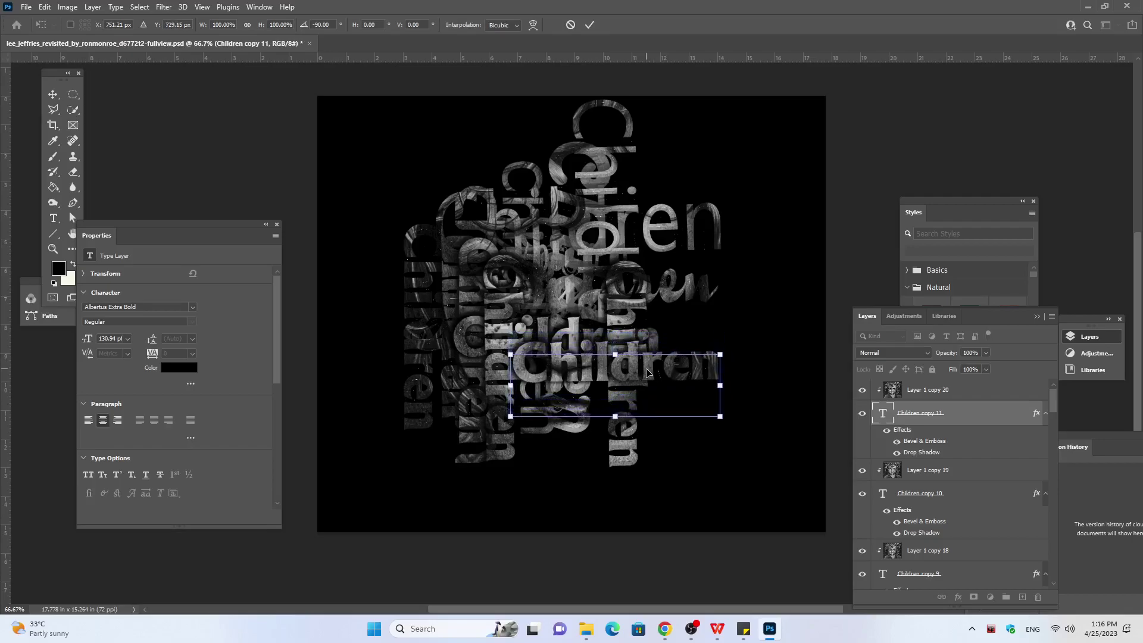
key("Down")
key("Down")
key("Down")
key("Down")
key("Down")
key("Down")
key("Down")
key("Down")
key("Down")
key("Down")
key("Down")
key("Down")
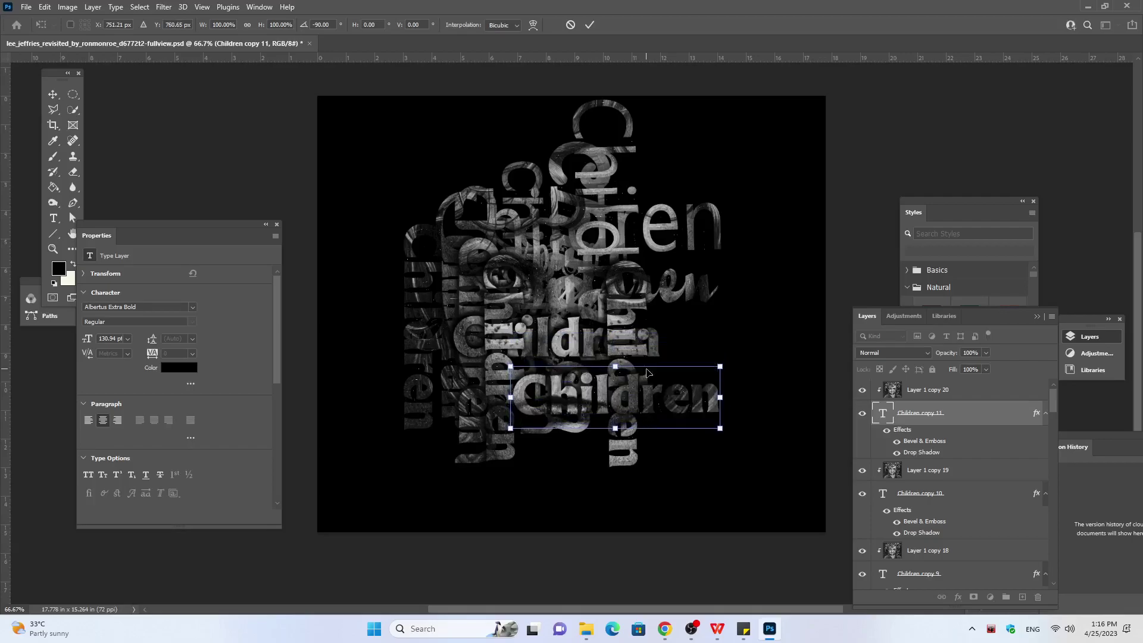
key("Down")
key("Down")
key("Down")
key("Down")
key("Down")
key("Down")
key("Down")
key("Down")
key("Down")
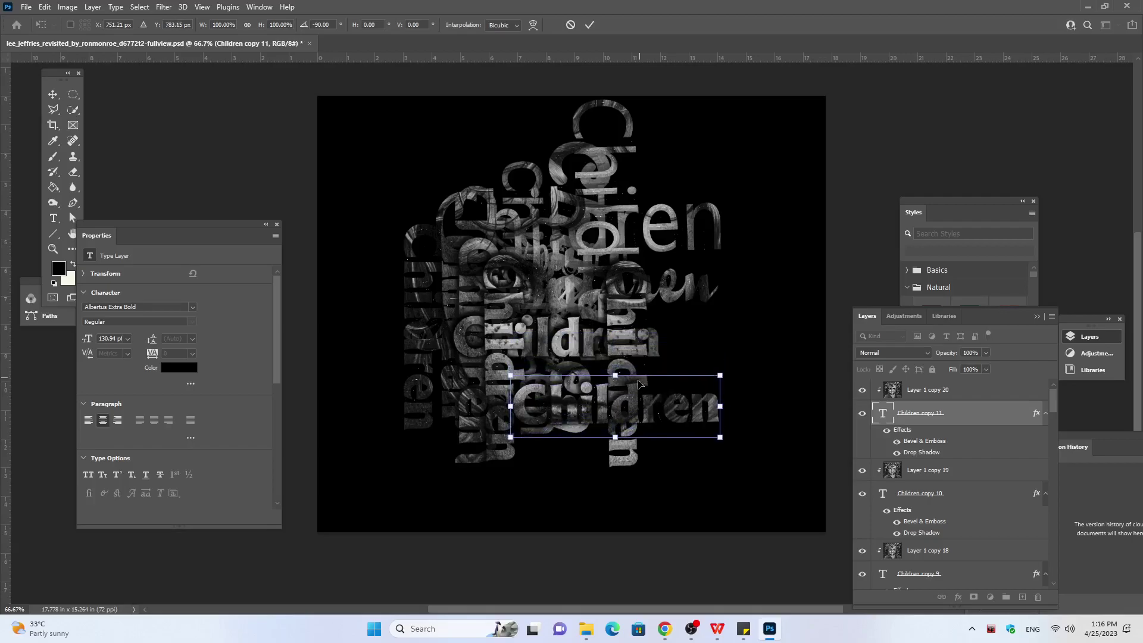
key("Return")
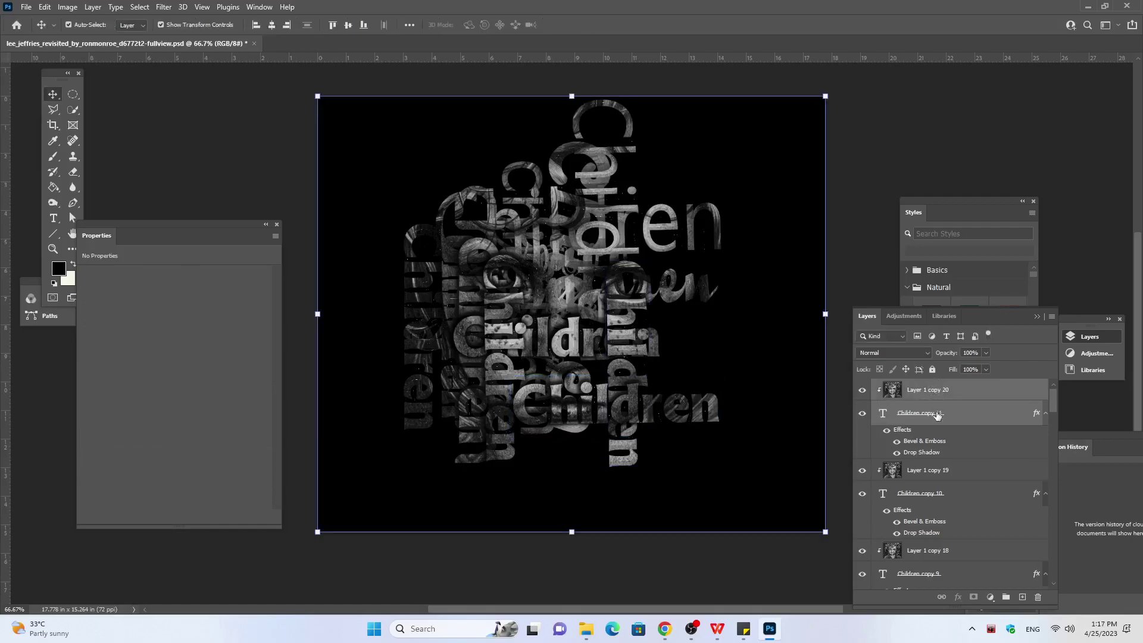
Step: Duplicate Children copy 11 with its texture and rotate the new copy 12 about 91° to vertical
left_click(939, 414)
left_click(944, 391)
key("ctrl+j")
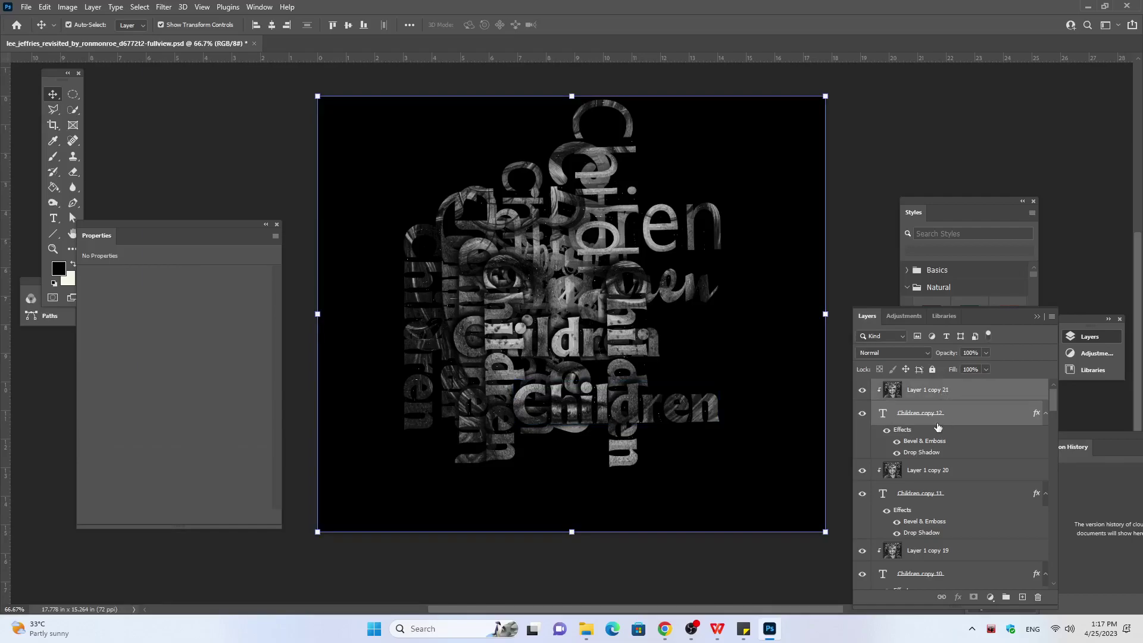
left_click(938, 426)
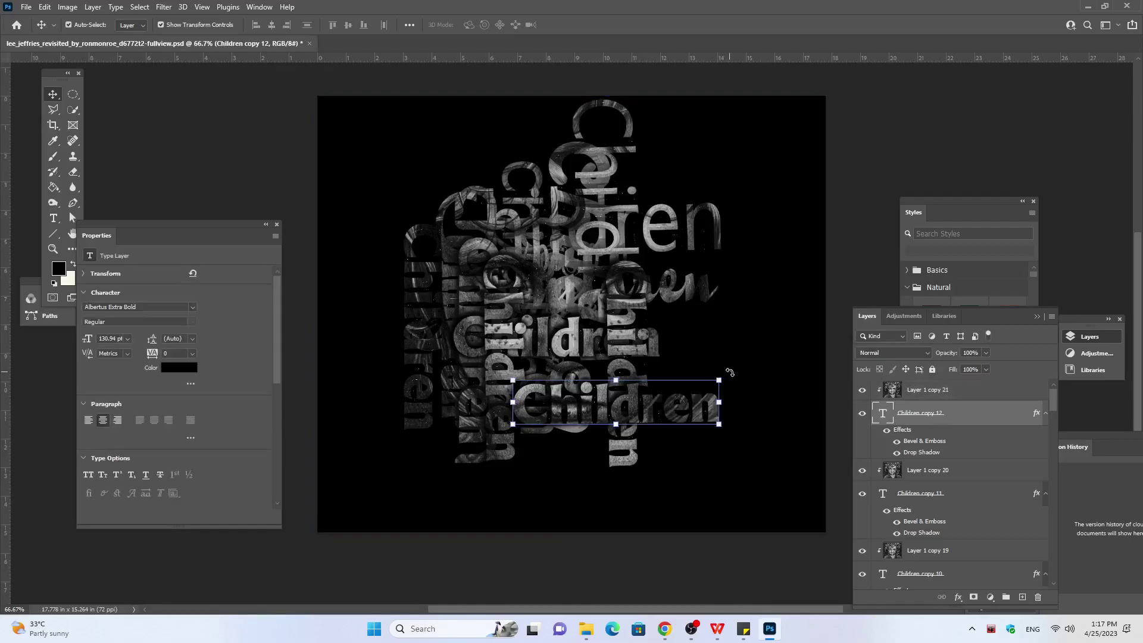
left_click_drag(727, 372, 653, 551)
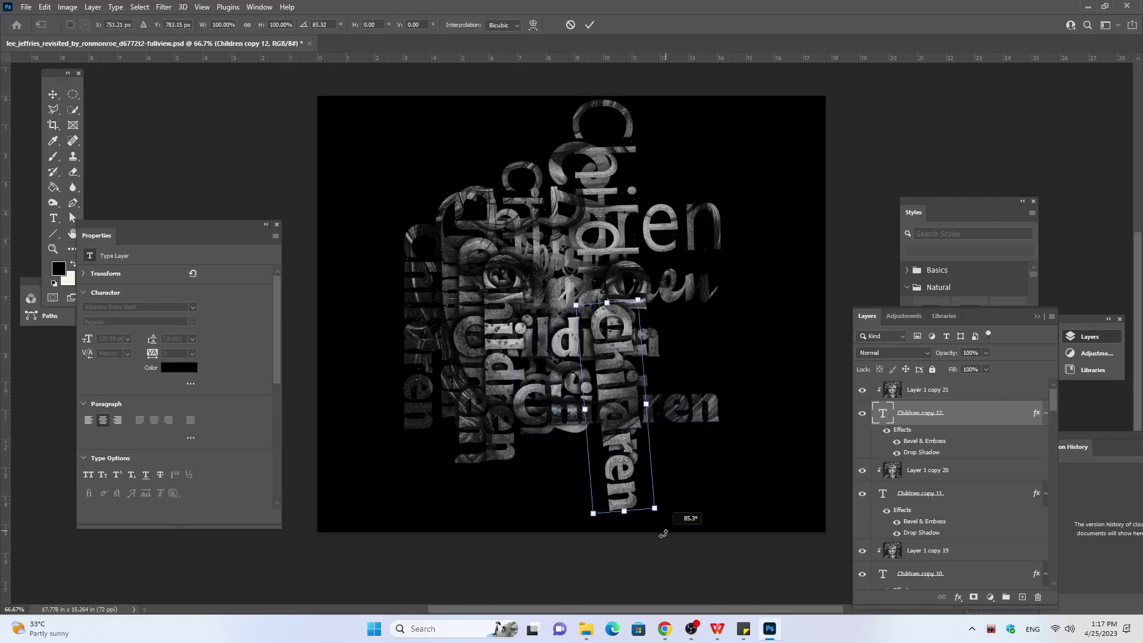
left_click_drag(653, 552, 662, 549)
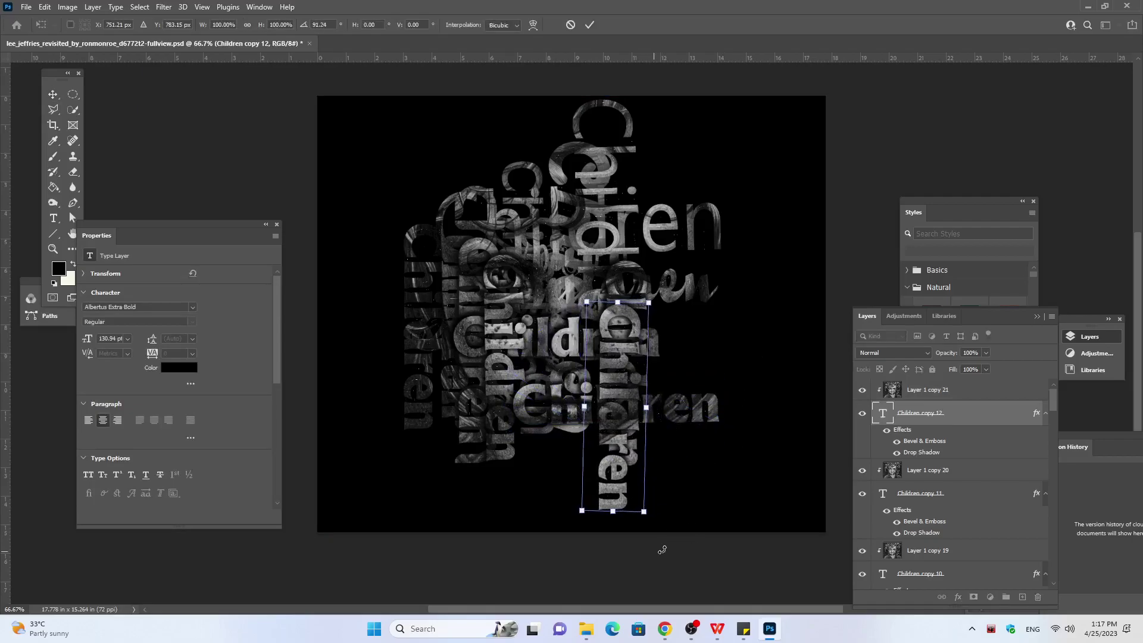
Step: Nudge the vertical word right and up onto the face's right side and commit
key("Right")
key("Right")
key("Right")
key("Right")
key("Right")
key("Right")
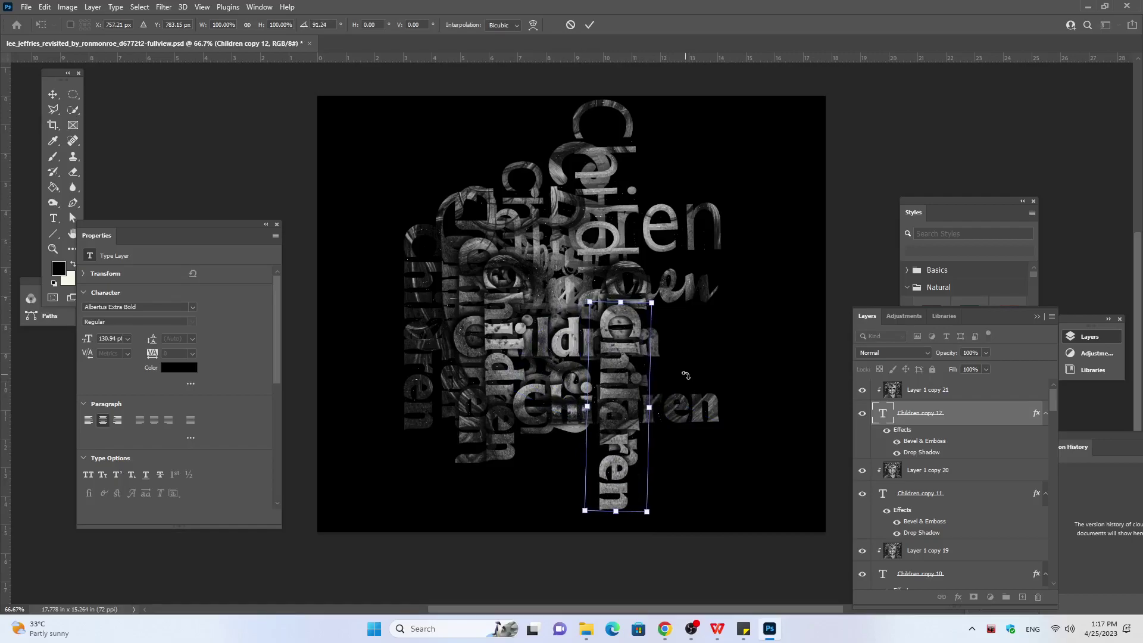
key("Right")
key("Right")
key("Right")
key("Right")
key("Right")
key("Right")
key("Right")
key("Right")
key("Right")
key("Right")
key("Right")
key("Right")
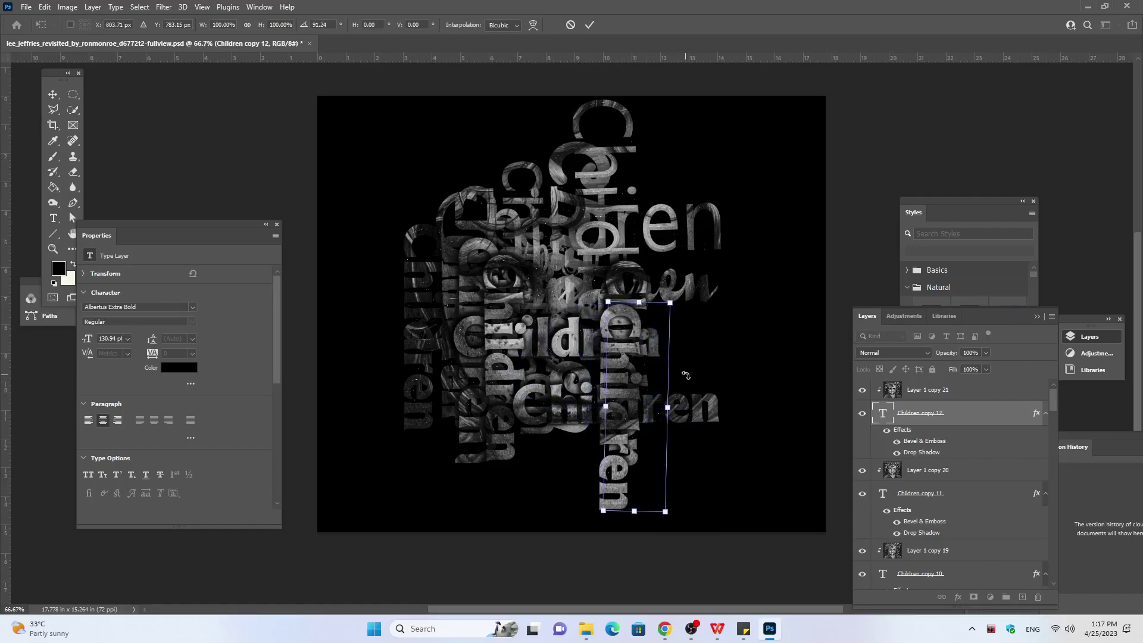
key("Right")
key("Right")
key("Right")
key("Right")
key("Right")
key("Right")
key("Up")
key("Up")
key("Up")
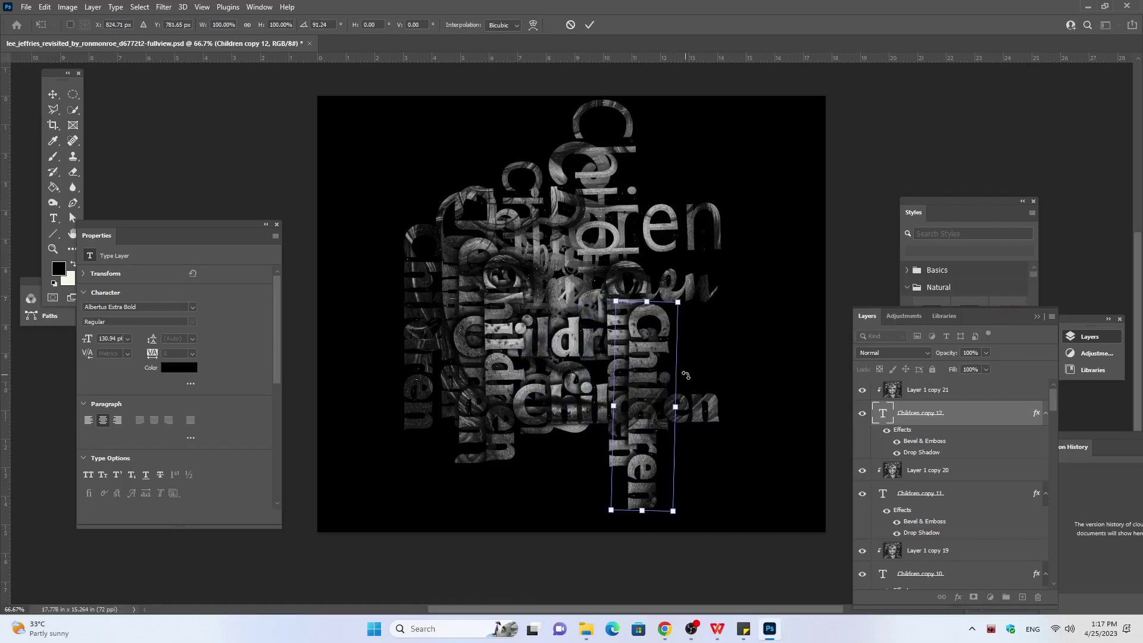
key("Up")
key("Up")
key("Up")
key("Up")
key("Up")
key("Up")
key("Up")
key("Up")
key("Up")
key("Up")
key("Up")
key("Up")
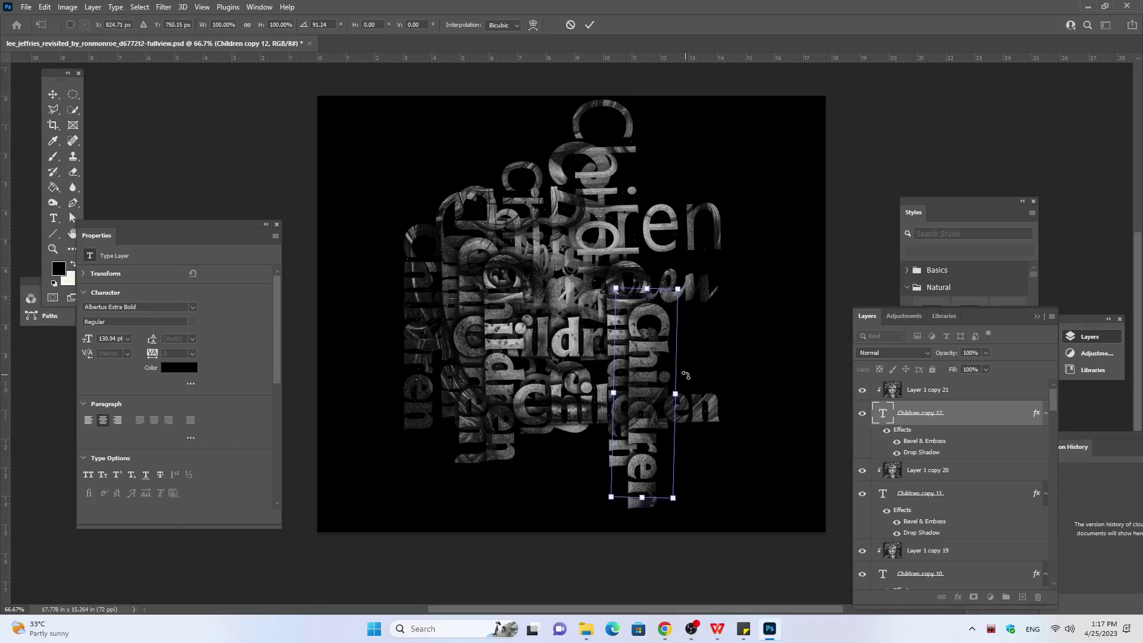
key("Up")
key("Up")
key("Up")
key("Up")
key("Up")
key("Up")
key("Up")
key("Up")
key("Up")
key("Up")
key("Up")
key("Up")
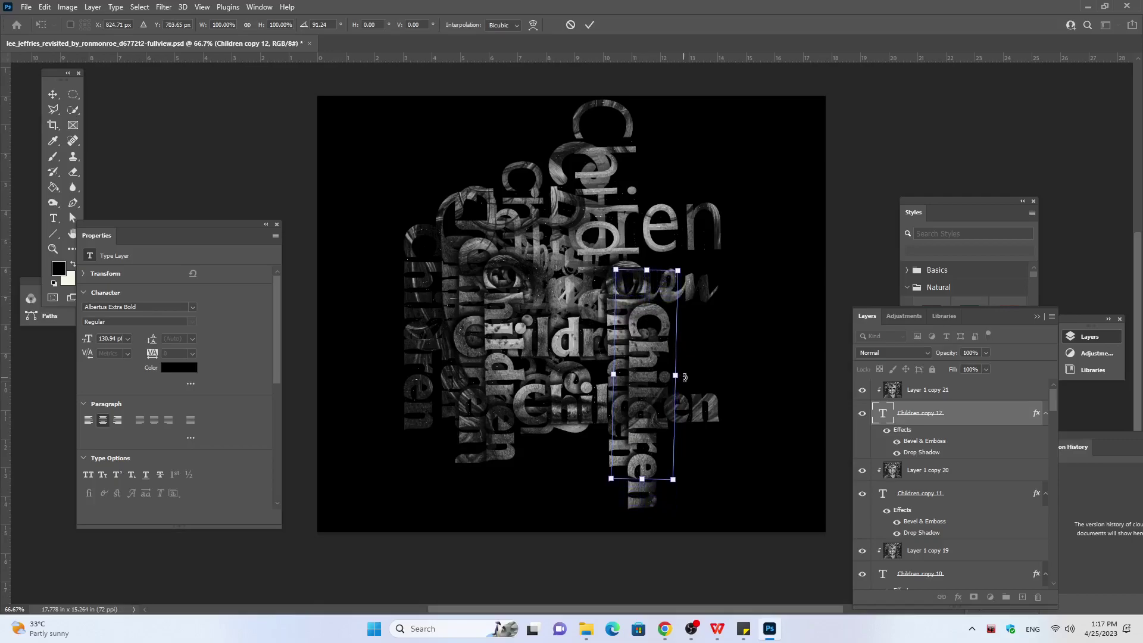
key("Up")
key("Up")
key("Up")
key("Up")
key("Up")
key("Up")
key("Up")
key("Up")
key("Up")
key("Up")
key("Up")
key("Up")
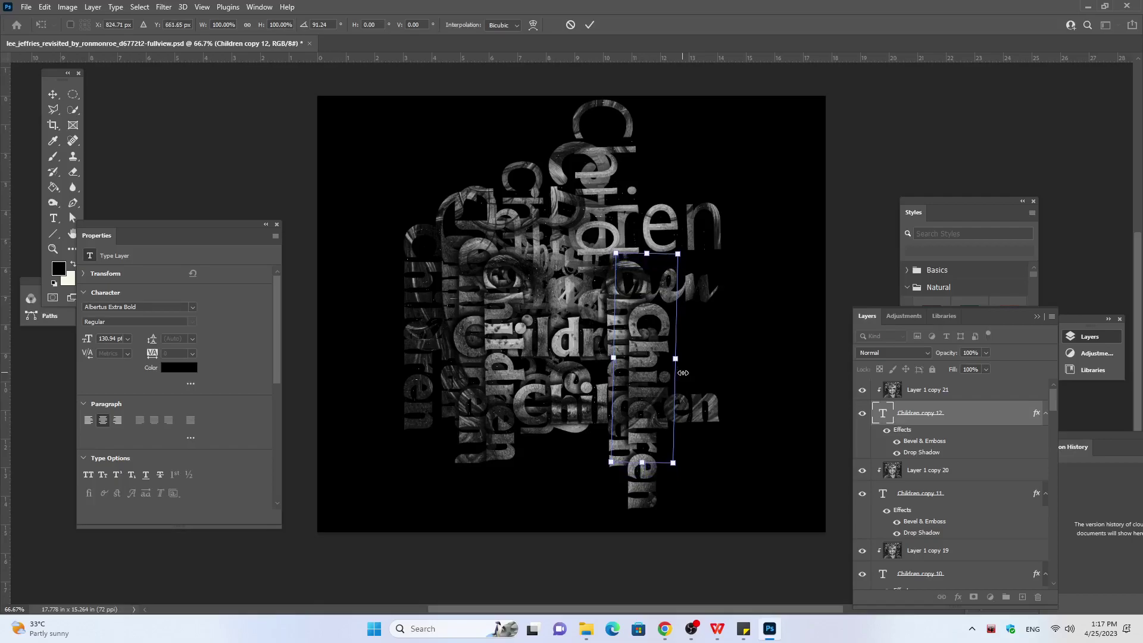
key("Up")
key("Up")
key("Up")
key("Up")
key("Up")
key("Up")
key("Up")
key("Up")
key("Up")
key("Up")
key("Up")
key("Up")
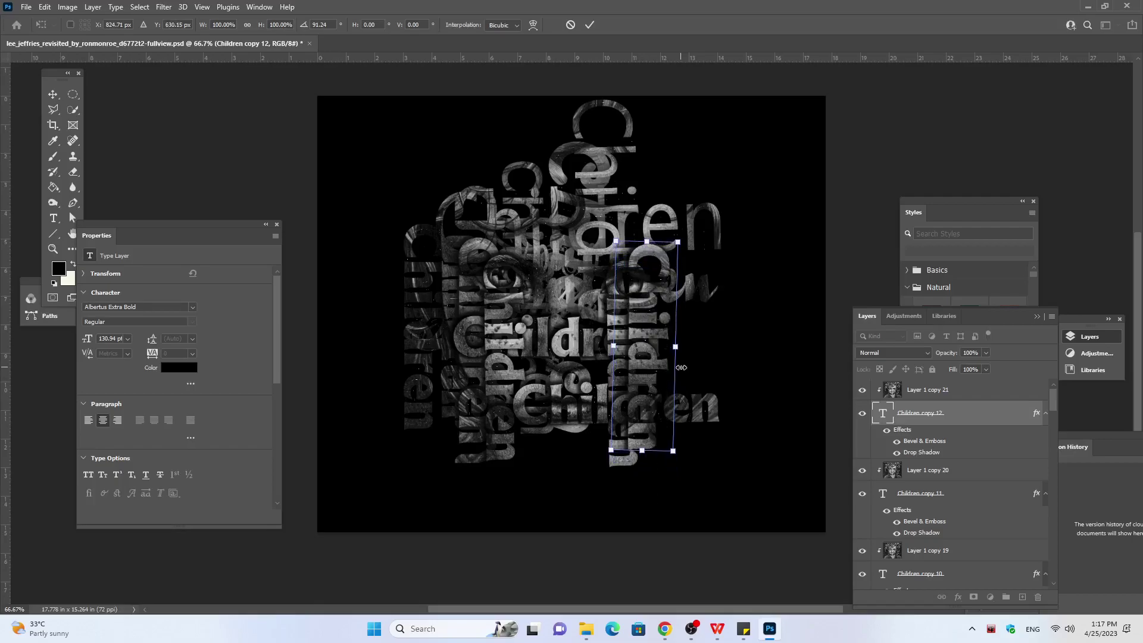
key("Up")
key("Up")
key("Up")
key("Up")
key("Up")
key("Up")
key("Up")
key("Up")
key("Up")
key("Up")
key("Up")
key("Up")
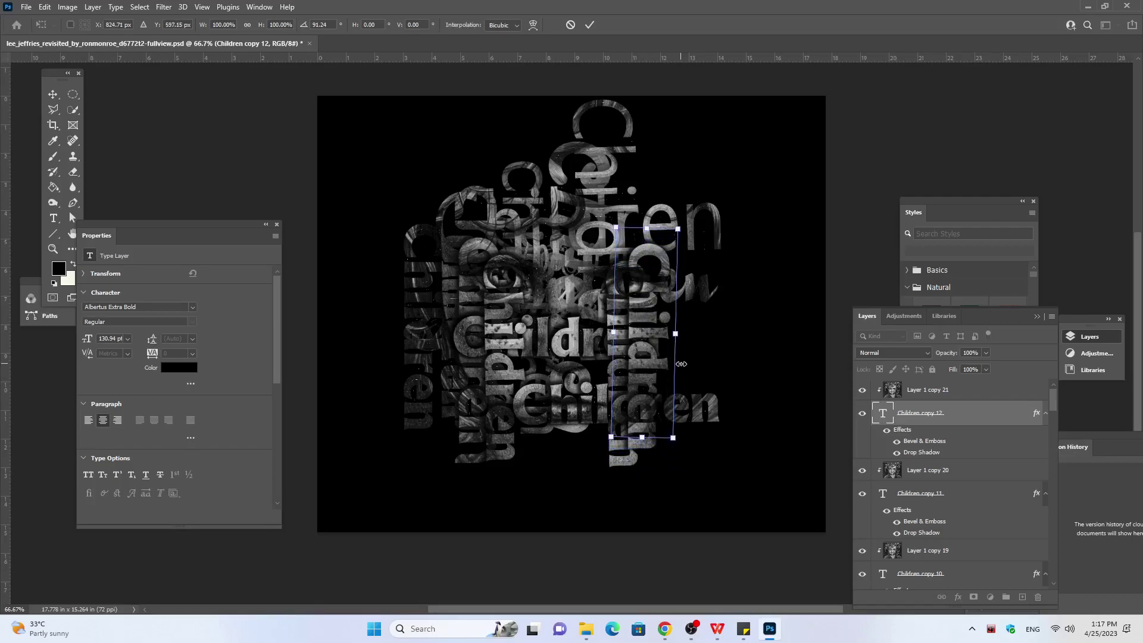
key("Up")
key("Up")
key("Up")
key("Up")
key("Up")
key("Up")
key("Up")
key("Up")
key("Up")
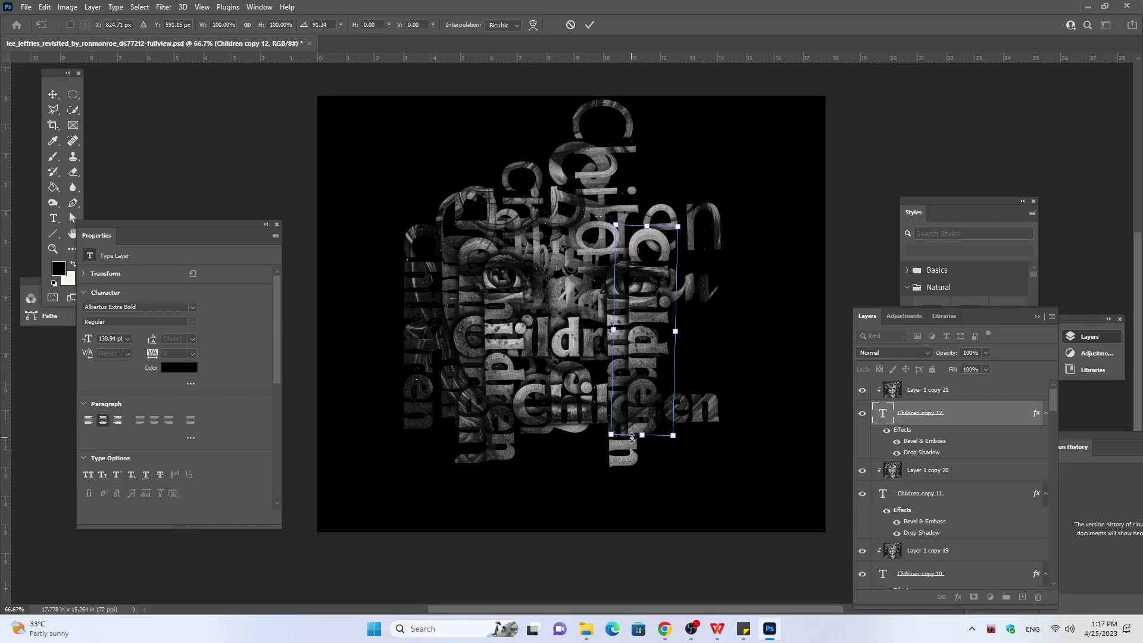
left_click(929, 386)
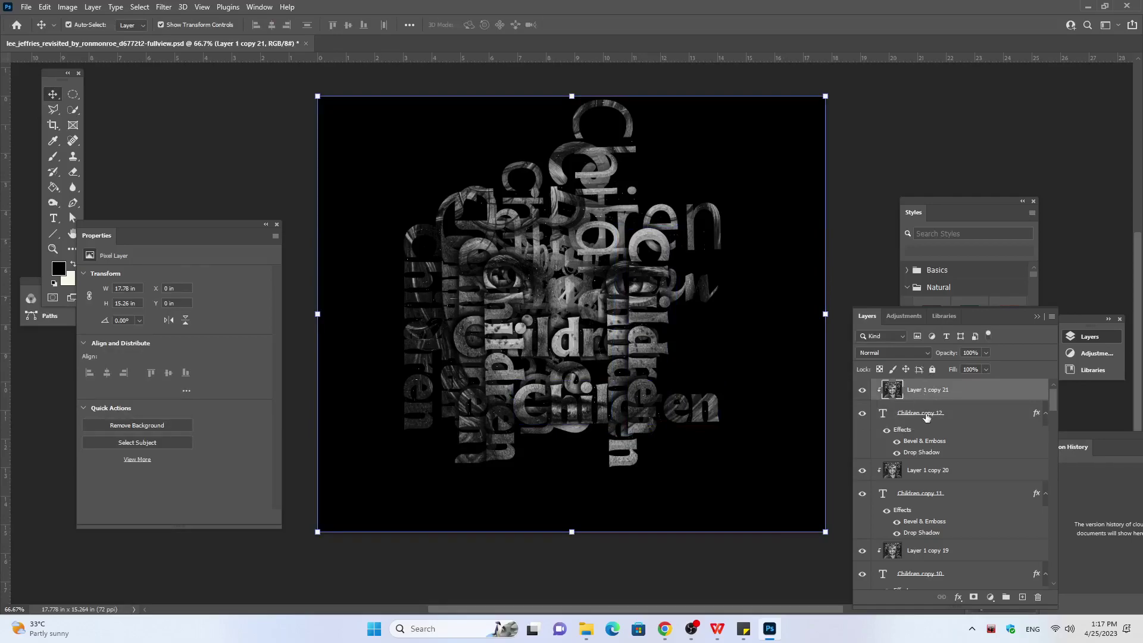
Step: Duplicate Children copy 12 with its texture and switch the new copy 13 to the Acklin font
left_click(926, 417, "ctrl")
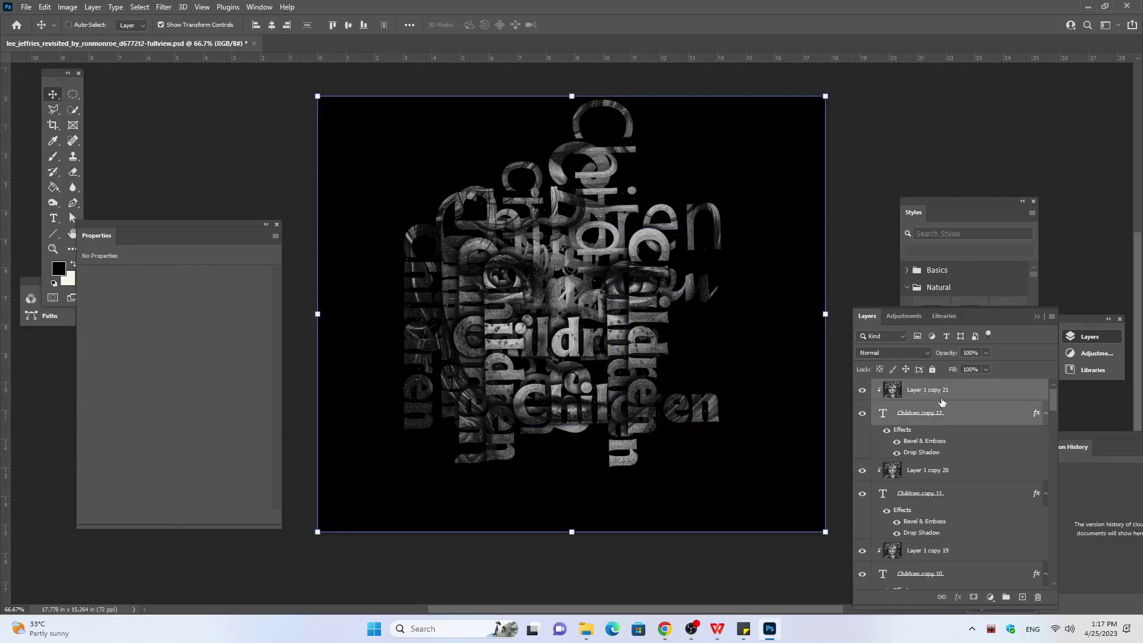
key("ctrl+j")
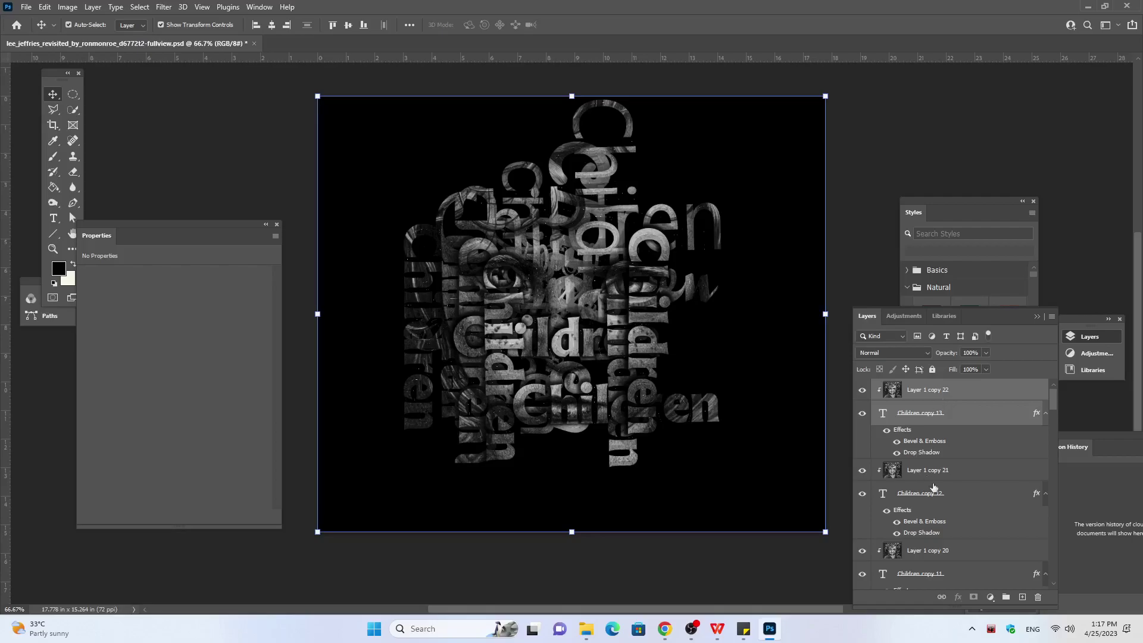
double_click(884, 417)
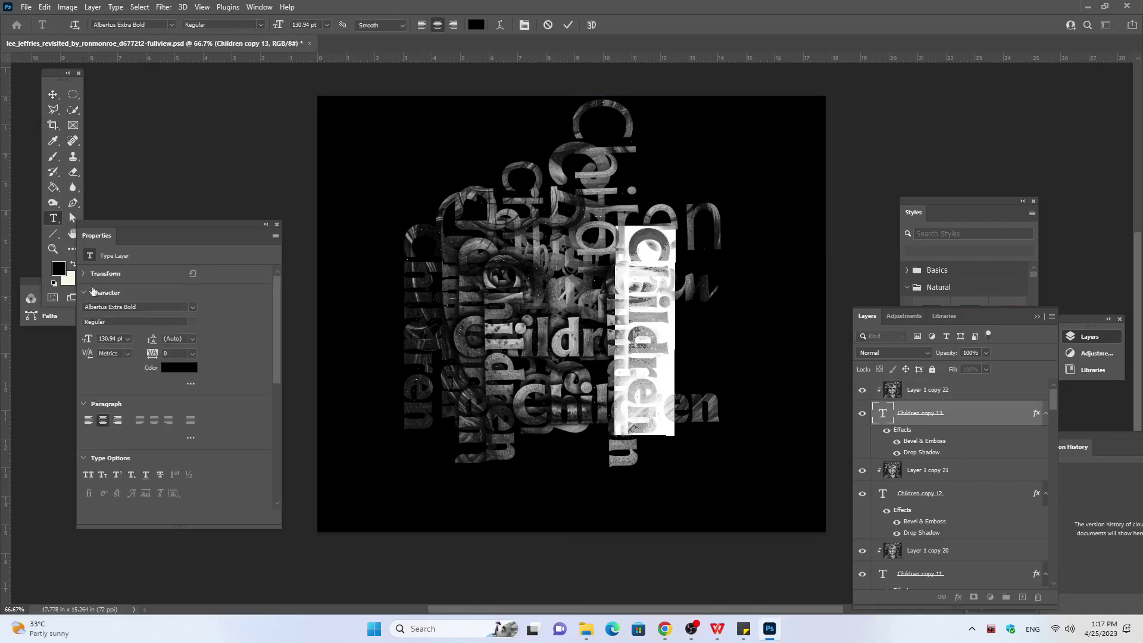
left_click(130, 306)
key("Up")
key("Down")
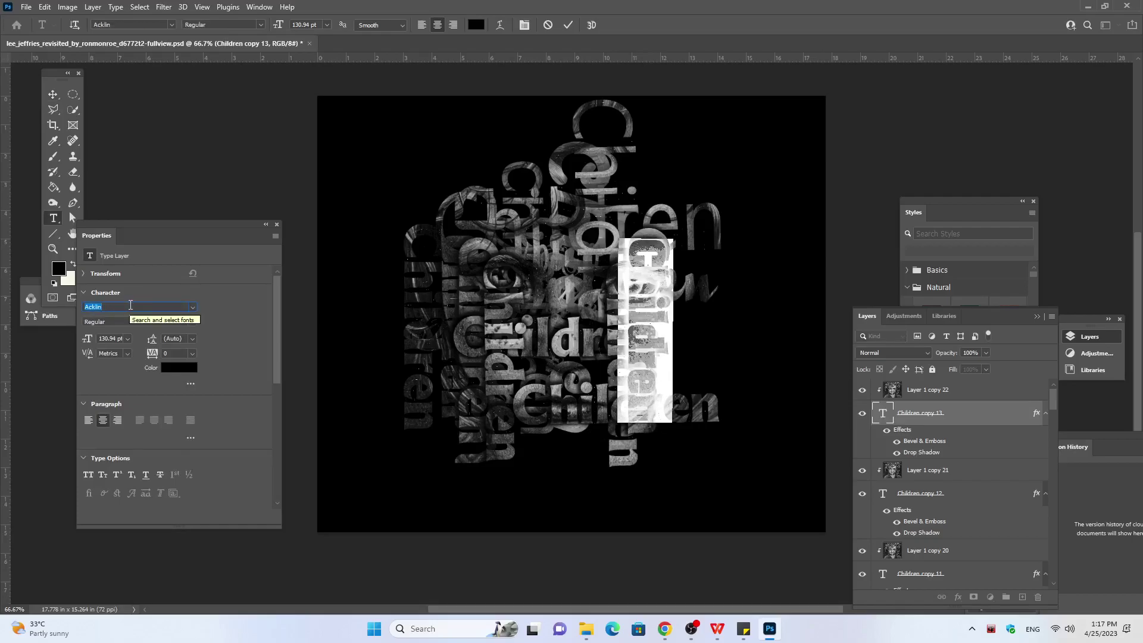
left_click(654, 298)
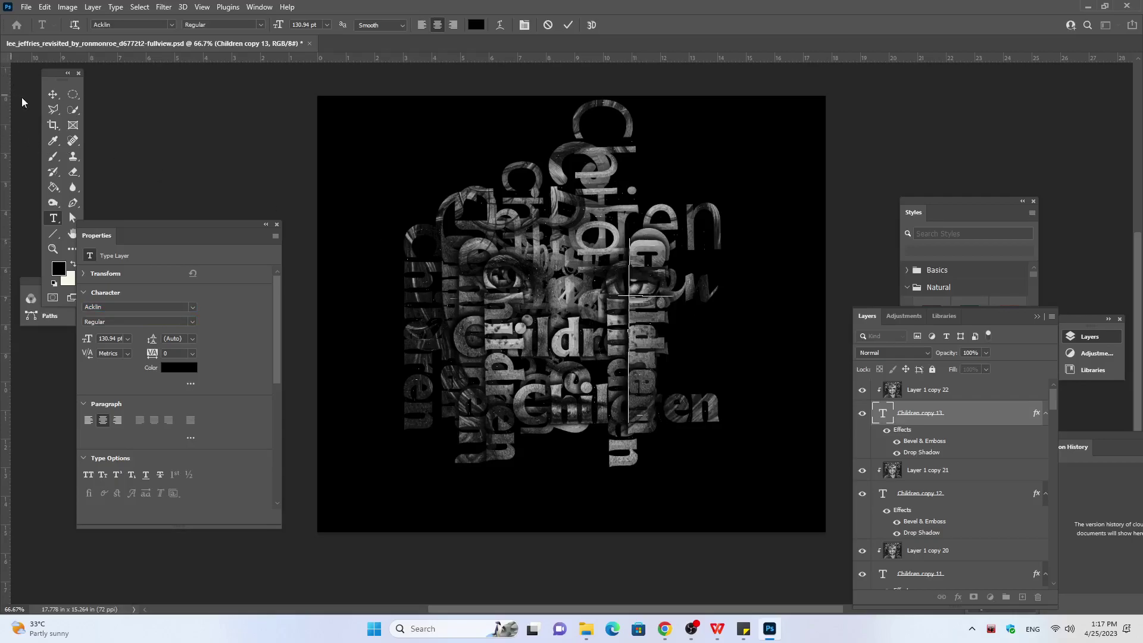
left_click(54, 94)
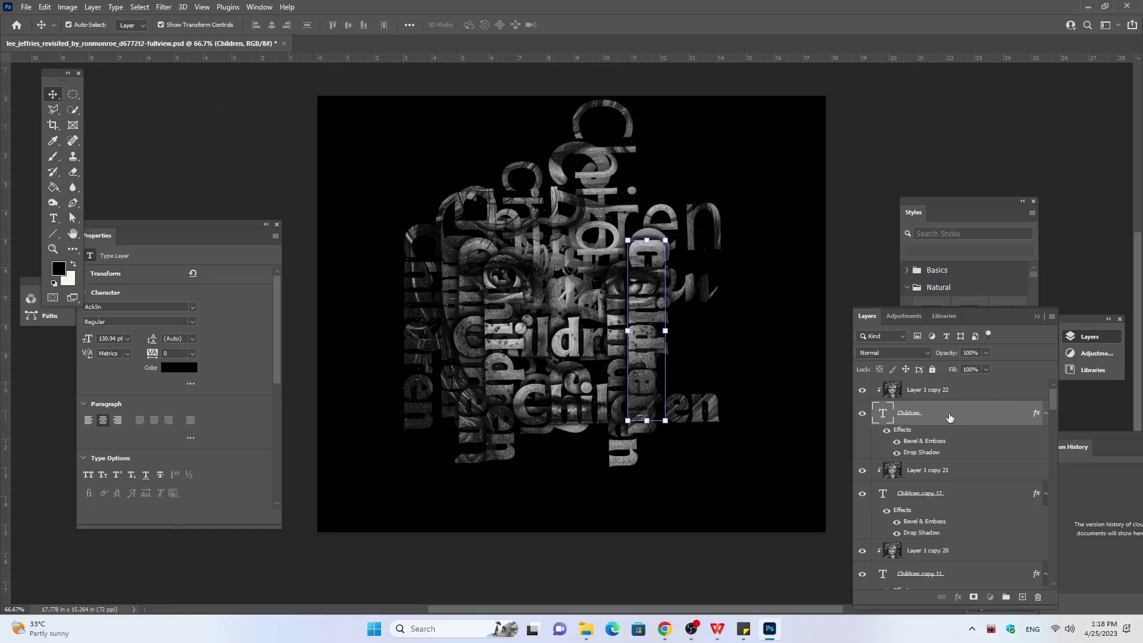
Step: Nudge the new vertical Acklin word slightly to the right
key("Right")
key("Right")
key("Right")
key("Right")
key("Right")
key("Right")
key("Right")
key("Right")
key("Right")
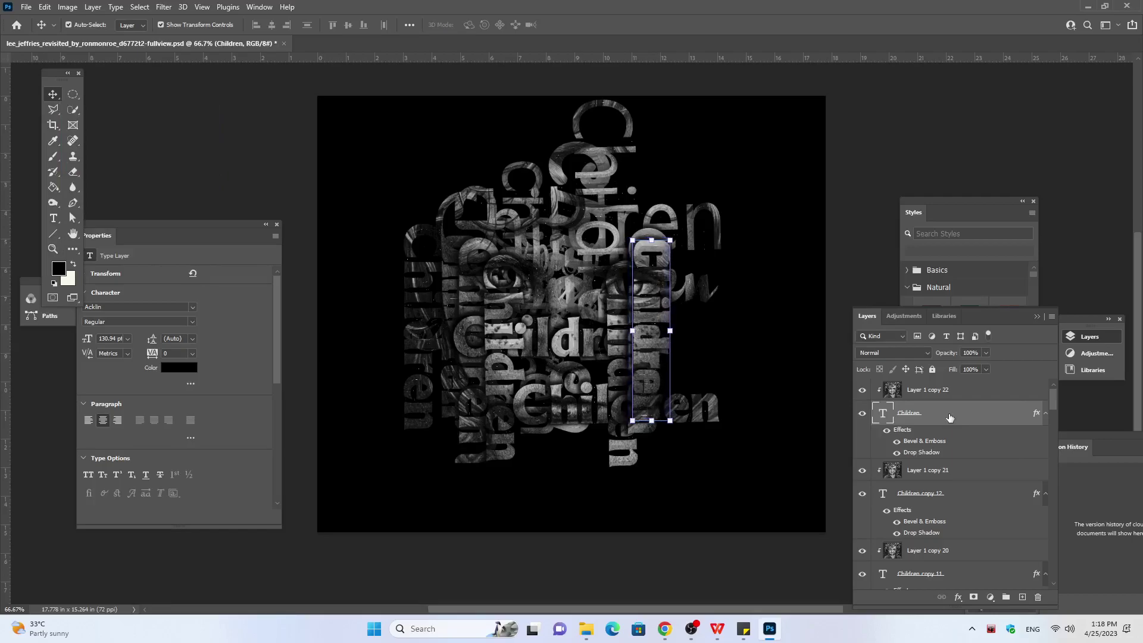
key("Right")
key("Right")
key("Right")
key("Right")
key("Right")
key("Right")
key("Right")
key("Right")
key("Right")
key("Right")
key("Right")
key("Right")
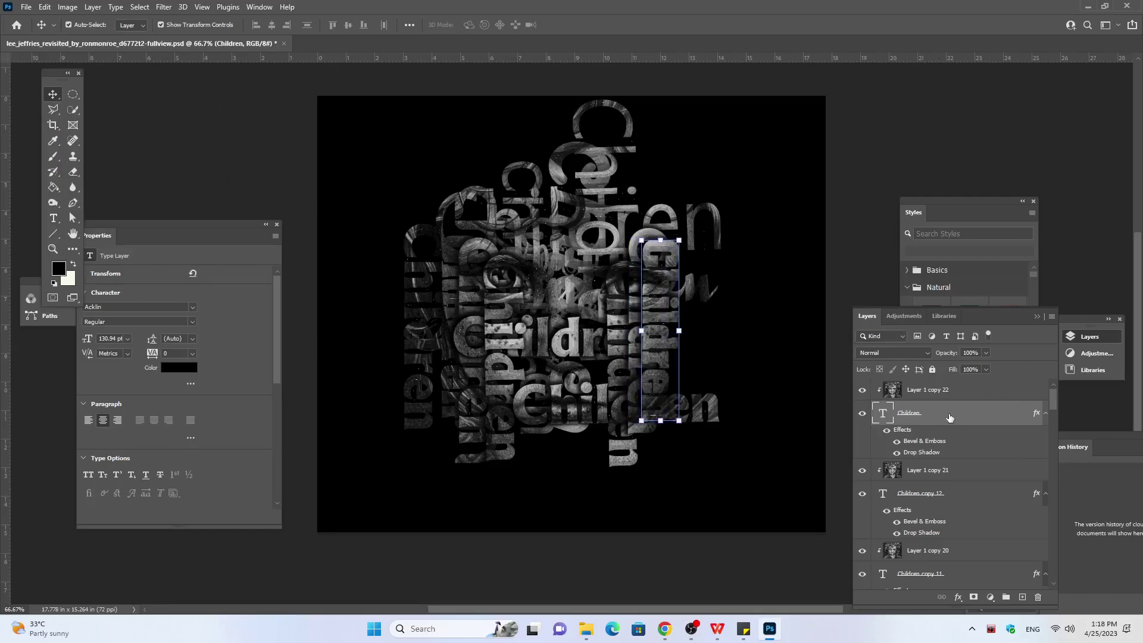
key("Right")
key("Right")
key("Right")
key("Right")
key("Right")
key("Right")
key("Right")
key("Right")
key("Right")
key("Right")
key("Right")
key("Right")
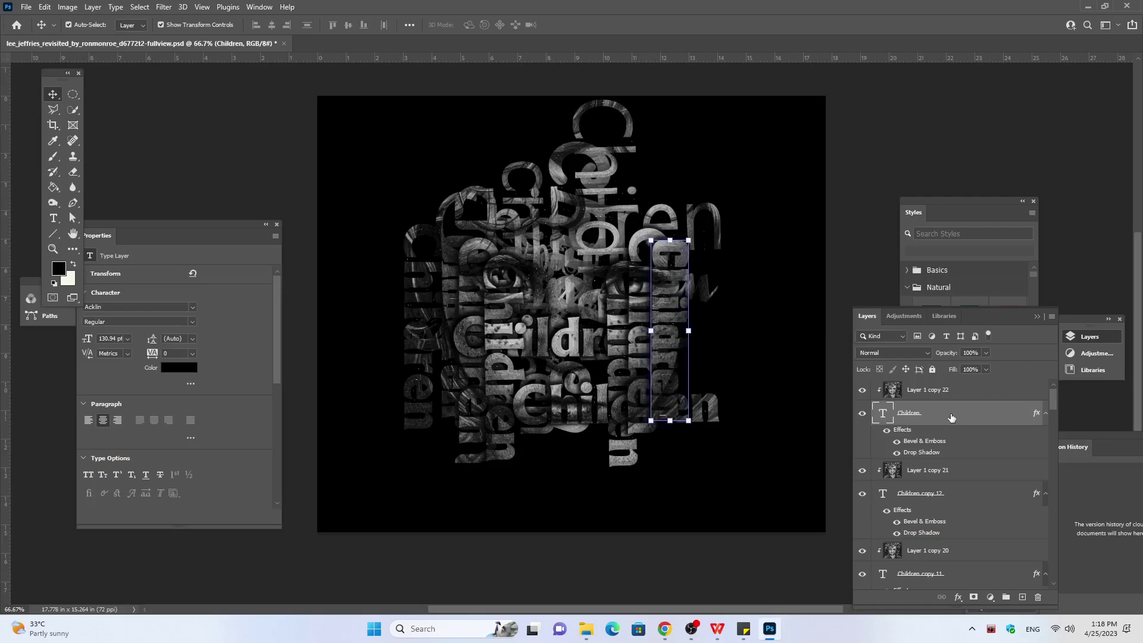
key("Right")
key("Right")
key("Right")
key("Right")
key("Right")
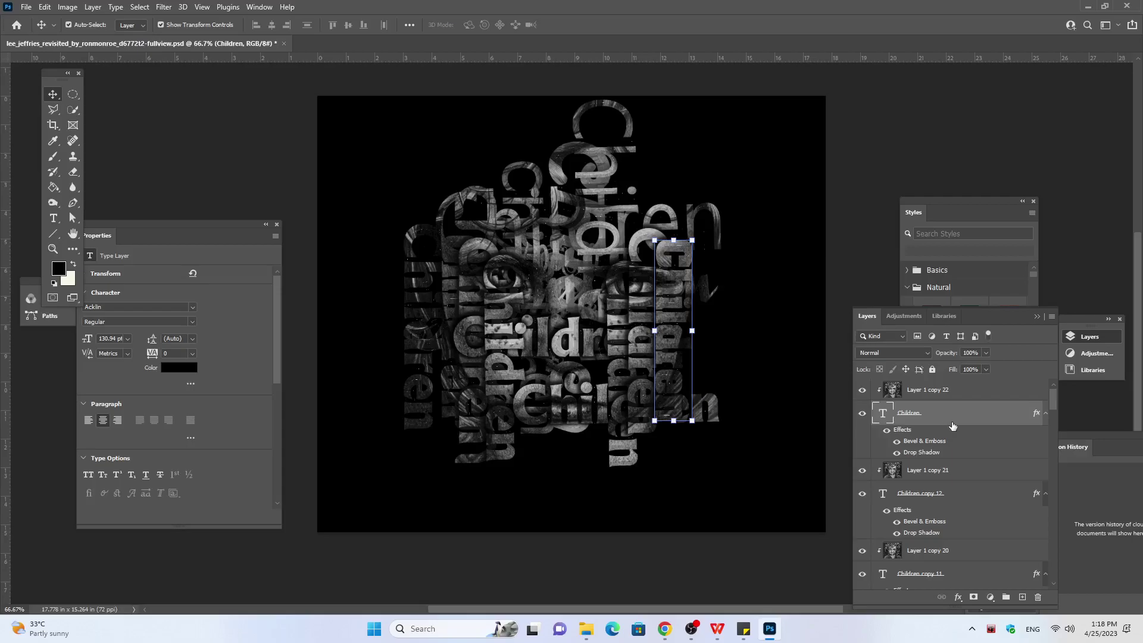
Step: Duplicate the word with its texture and rotate the new Children copy −90° to horizontal
left_click(932, 393)
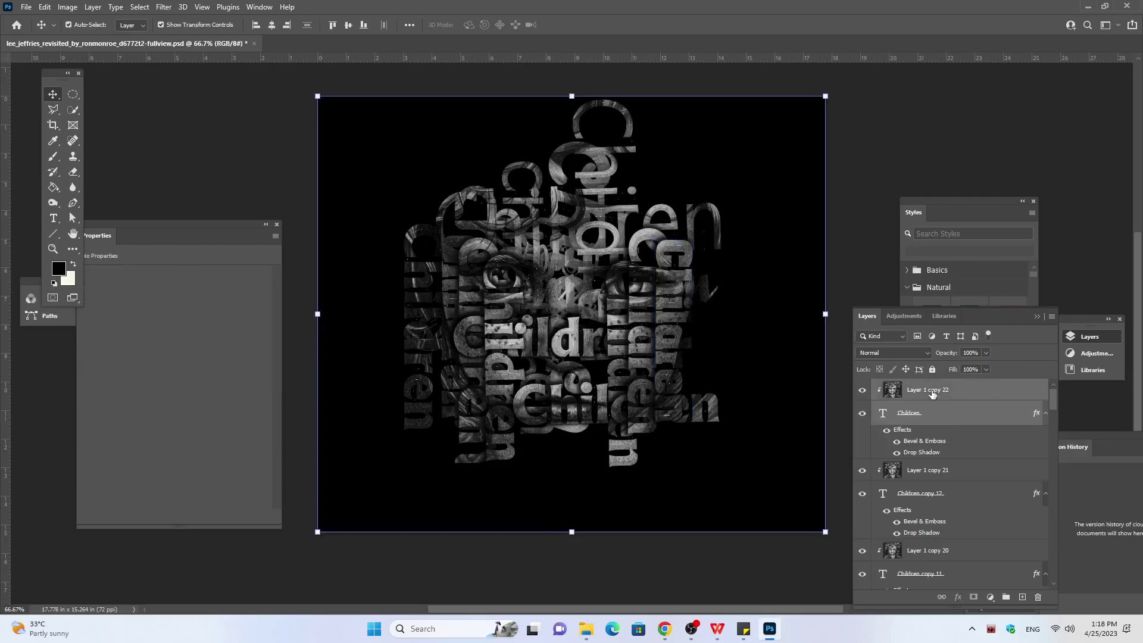
key("ctrl+j")
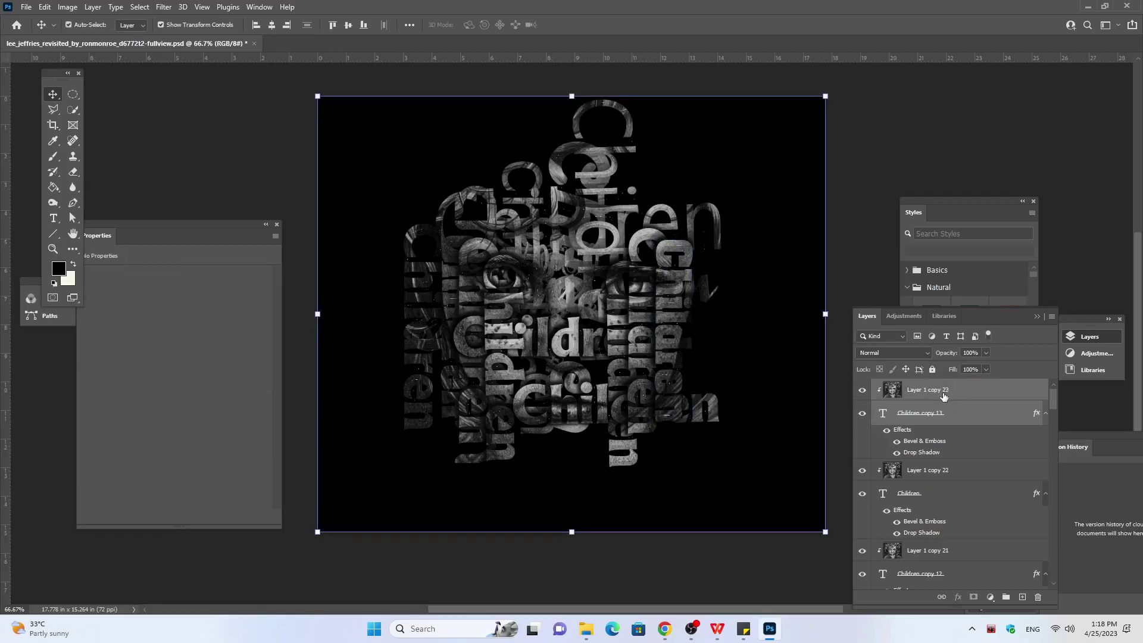
left_click(920, 415)
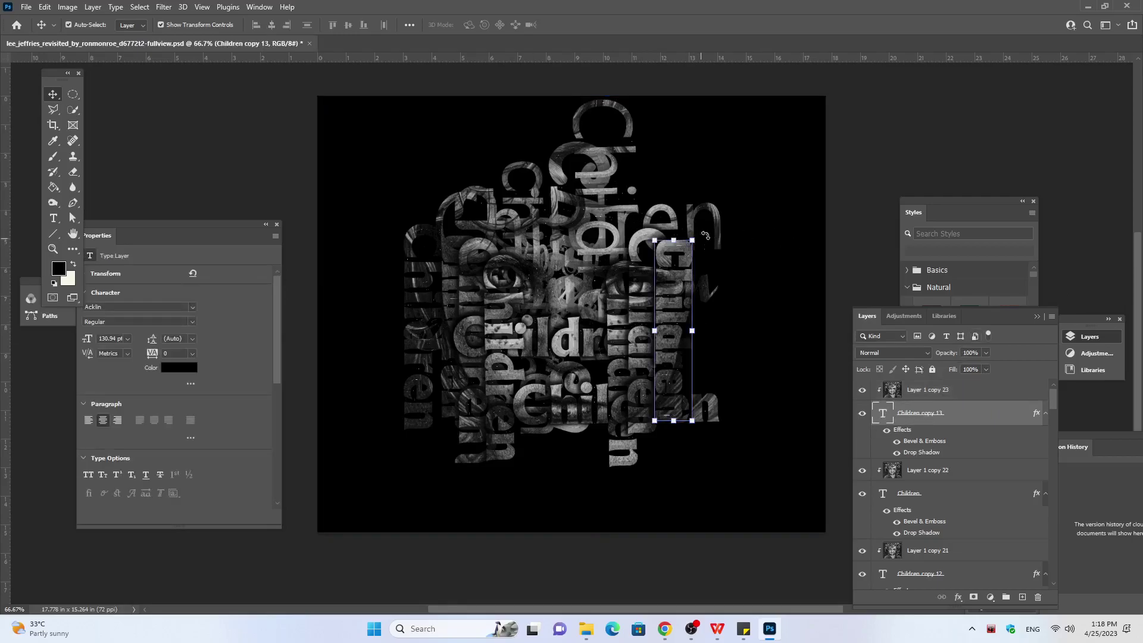
mouse_move(706, 231)
left_mouse_down()
mouse_move(543, 333)
mouse_move(581, 302)
mouse_move(622, 325)
mouse_move(611, 326)
left_mouse_up()
Step: Nudge the horizontal word left and down toward the lower centre of the face
key("Left")
key("Left")
key("Left")
key("Left")
key("Left")
key("Left")
key("Left")
key("Left")
key("Left")
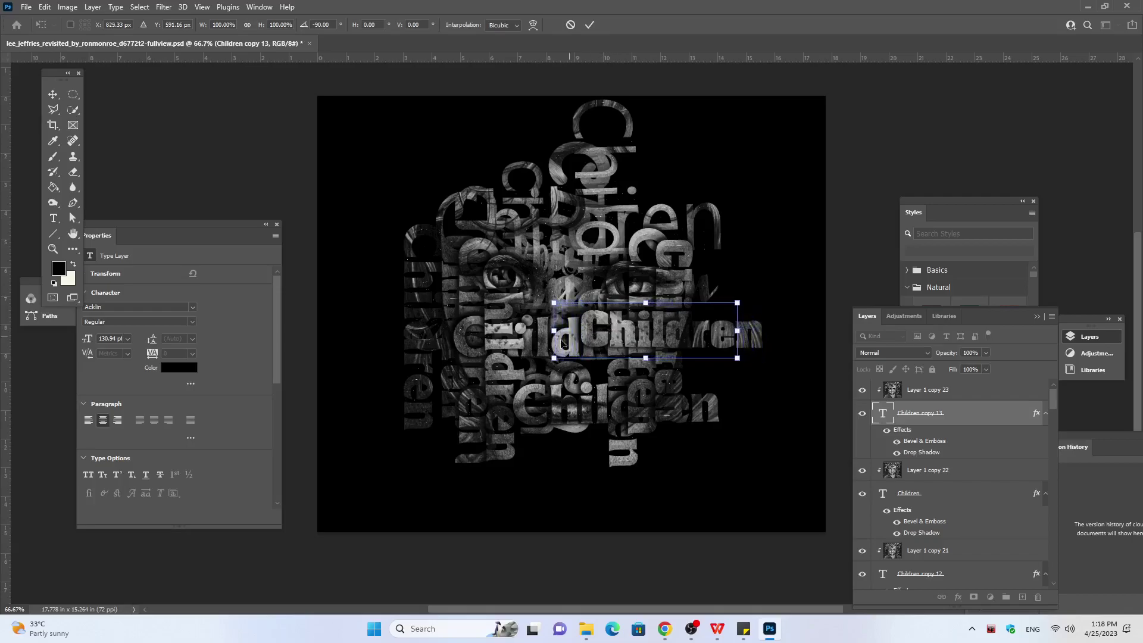
key("Left")
key("Left")
key("Left")
key("Left")
key("Left")
key("Left")
key("Left")
key("Left")
key("Left")
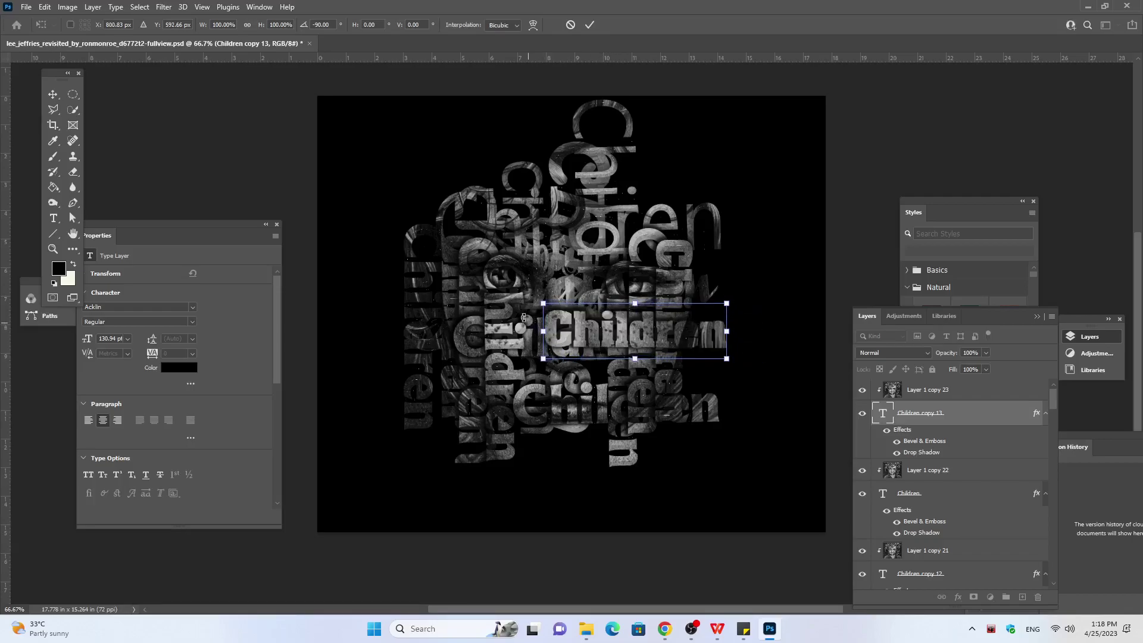
key("Down")
key("Down")
key("Down")
key("Down")
key("Down")
key("Down")
key("Down")
key("Down")
key("Down")
key("Down")
key("Down")
key("Down")
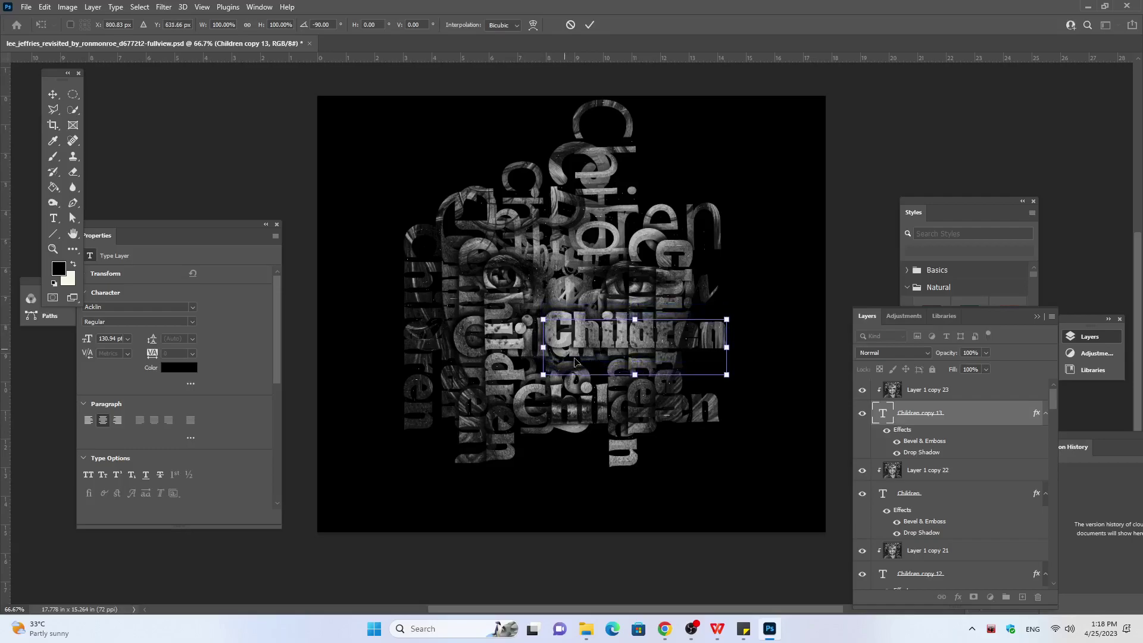
key("Down")
key("Down")
key("Down")
key("Down")
key("Down")
key("Down")
key("Down")
key("Down")
key("Down")
key("Down")
key("Down")
key("Down")
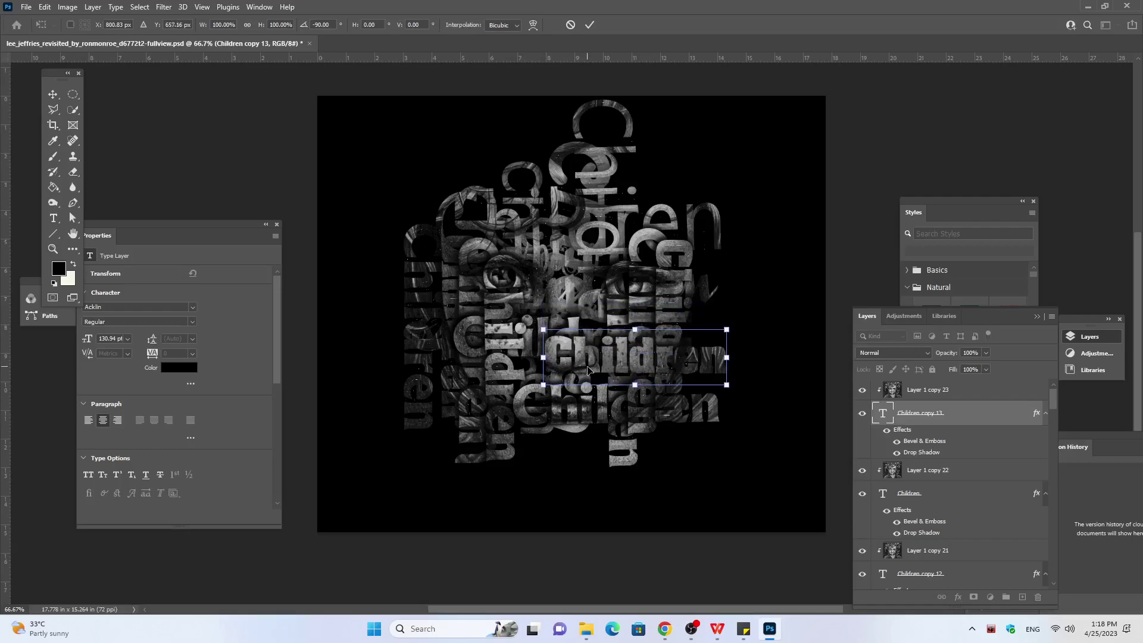
key("Down")
key("Down")
key("Down")
key("Down")
key("Down")
key("Down")
key("Down")
key("Down")
key("Down")
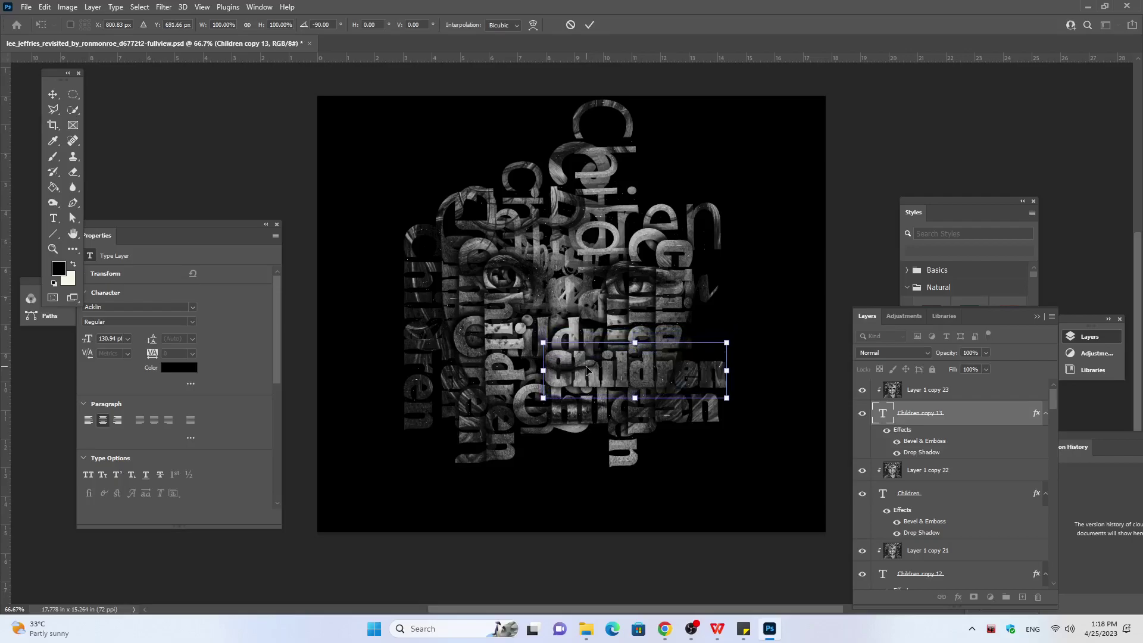
key("Left")
key("Left")
key("Left")
key("Left")
key("Left")
key("Left")
key("Left")
key("Left")
key("Left")
key("Left")
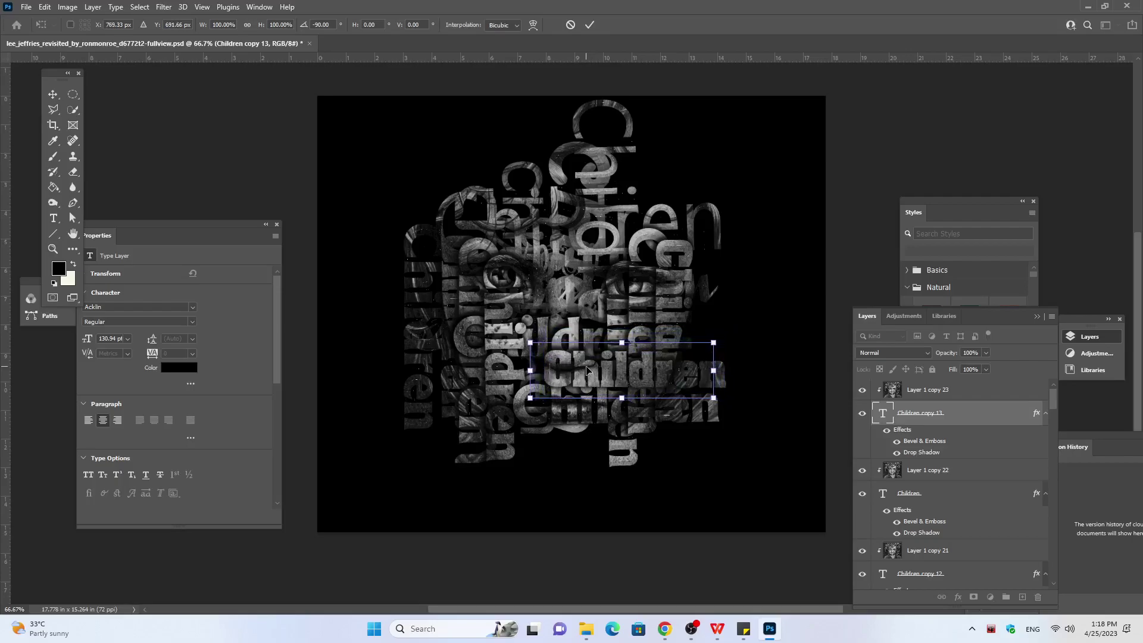
key("Left")
key("Left")
key("Left")
key("Left")
key("Left")
key("Left")
key("Left")
key("Left")
key("Left")
key("Left")
key("Left")
key("Left")
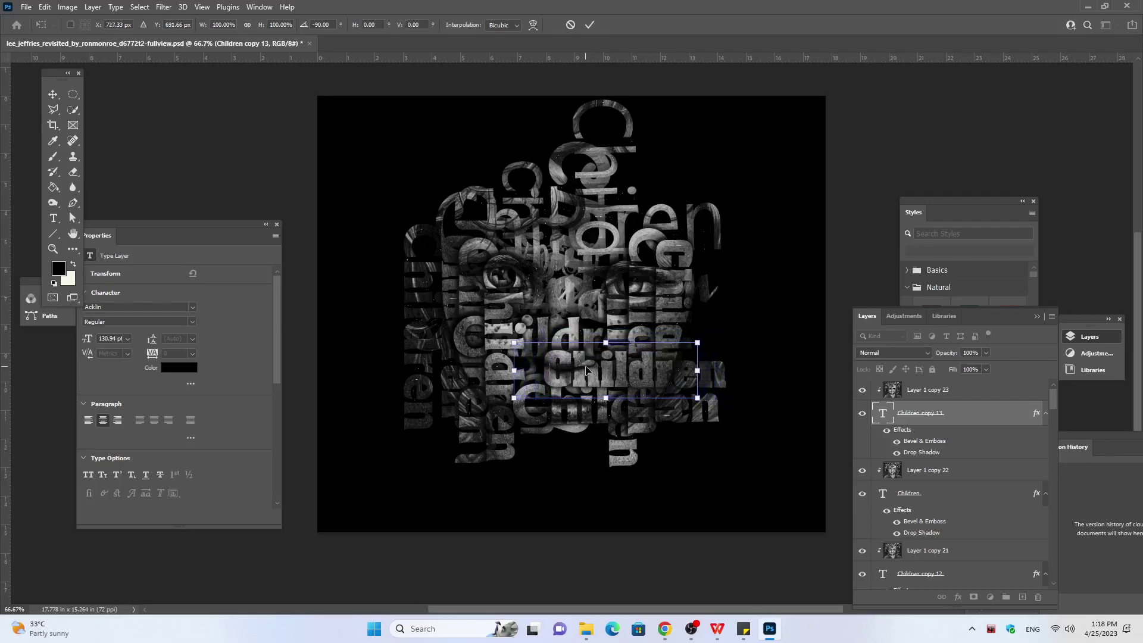
key("Left")
key("Left")
key("Left")
key("Left")
key("Left")
key("Left")
key("Left")
key("Left")
key("Left")
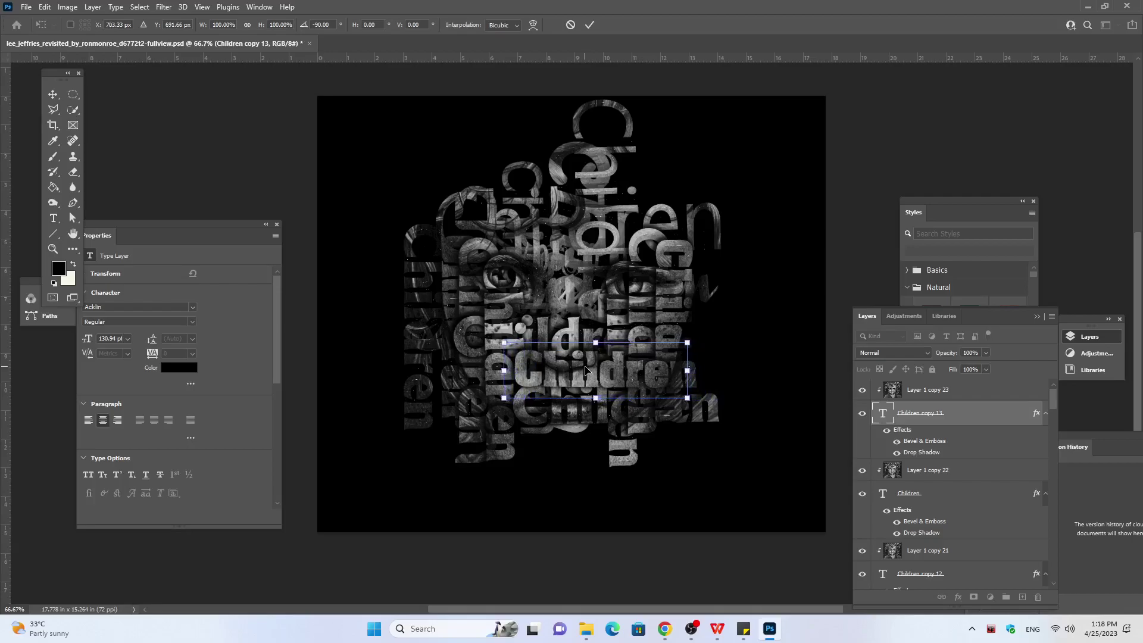
key("Left")
key("Left")
key("Left")
key("Left")
key("Left")
key("Left")
key("Left")
key("Left")
key("Left")
key("Left")
key("Left")
key("Left")
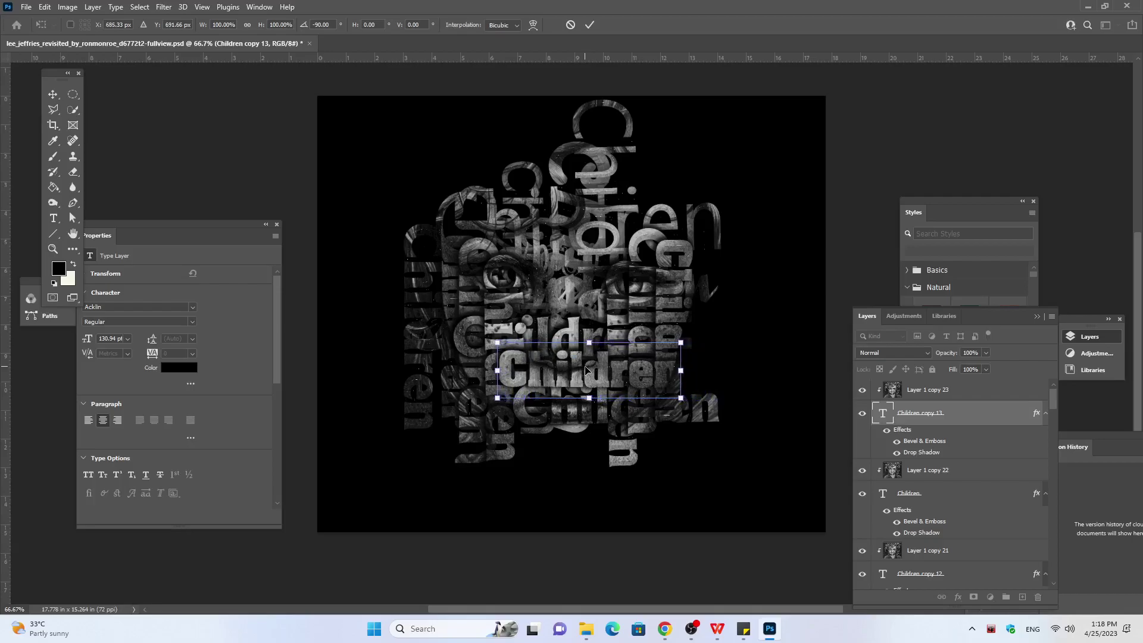
key("Left")
key("Left")
key("Left")
key("Left")
key("Left")
key("Left")
key("Left")
key("Left")
key("Left")
key("Left")
key("Left")
key("Left")
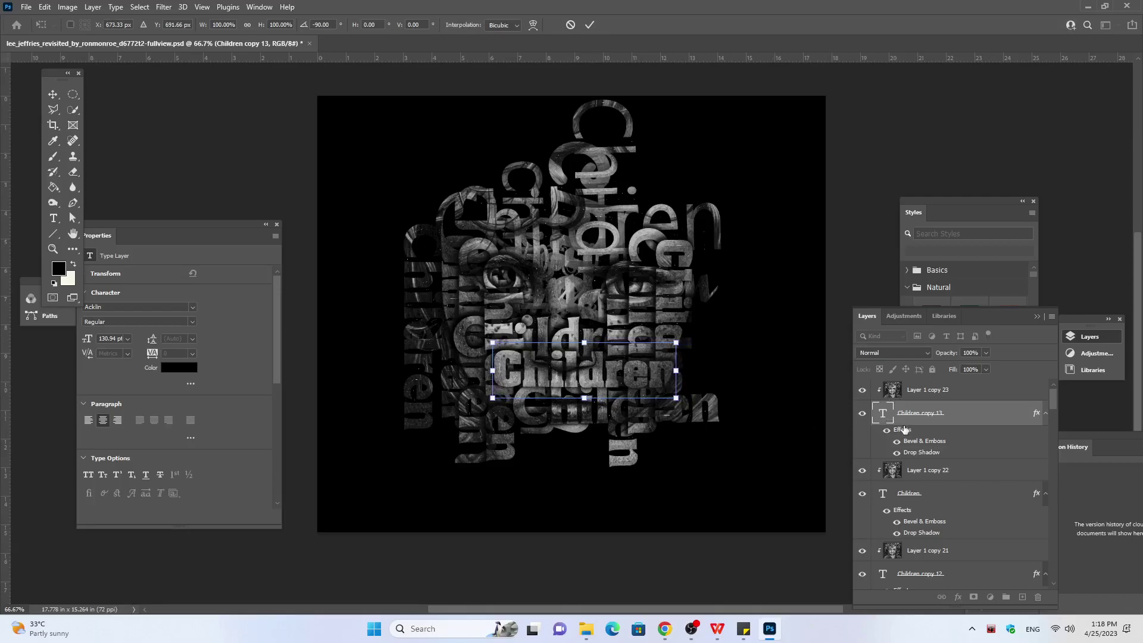
Step: Commit the transform, duplicate the word pair, and set the new copy 14 to 96 pt
left_click(925, 391)
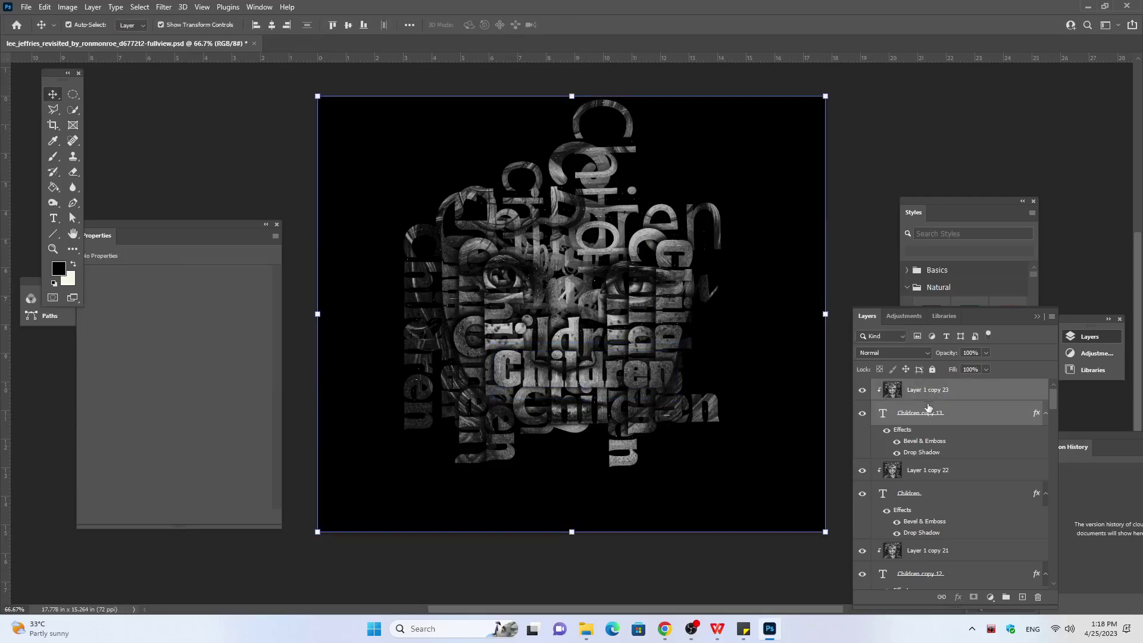
key("ctrl+j")
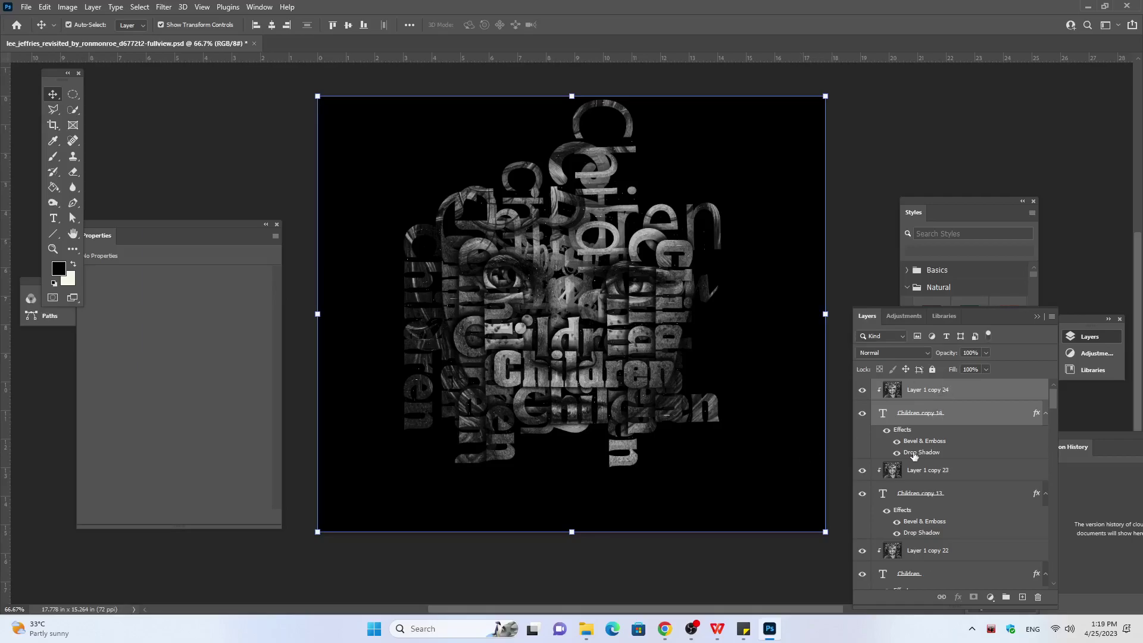
double_click(884, 414)
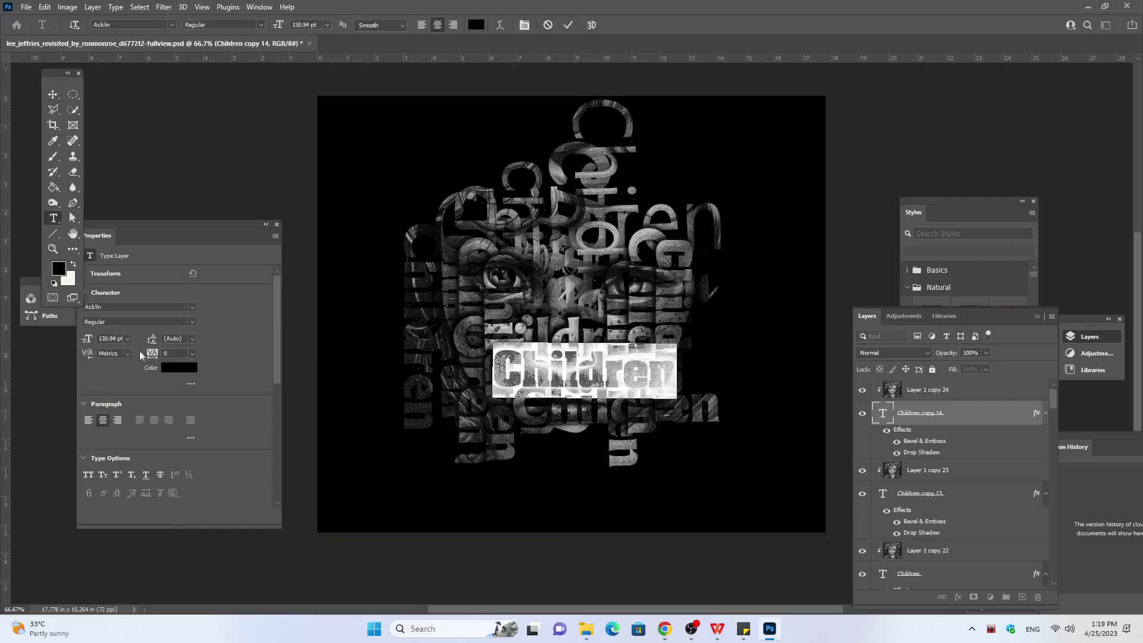
left_click(107, 339)
type("115")
key("Return")
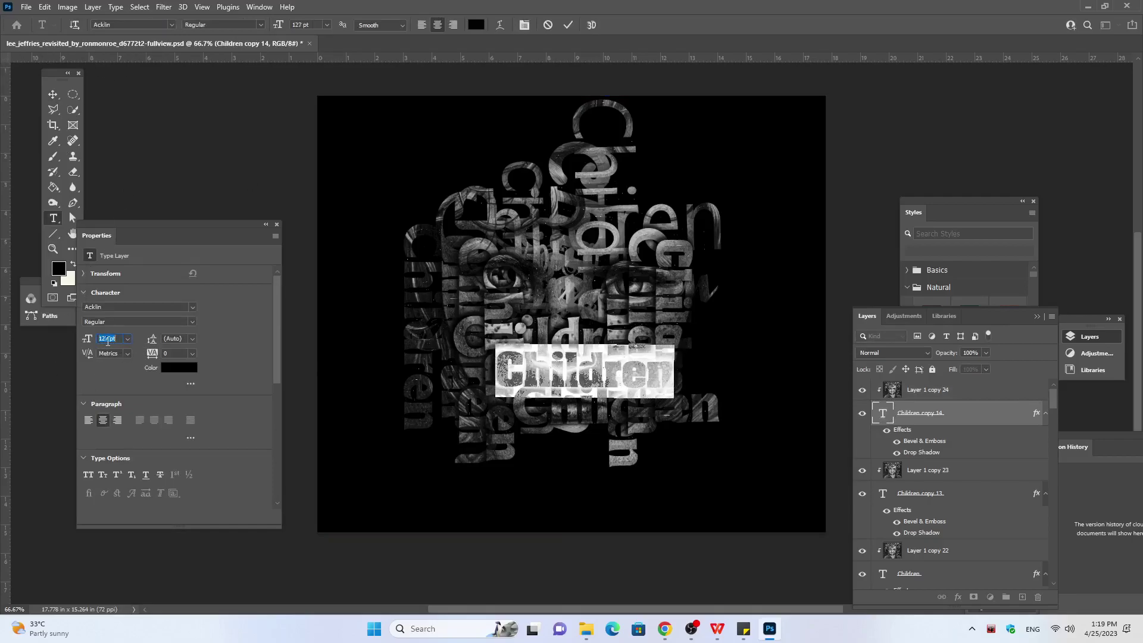
scroll(105, 339, "down", 5)
scroll(105, 338, "down", 5)
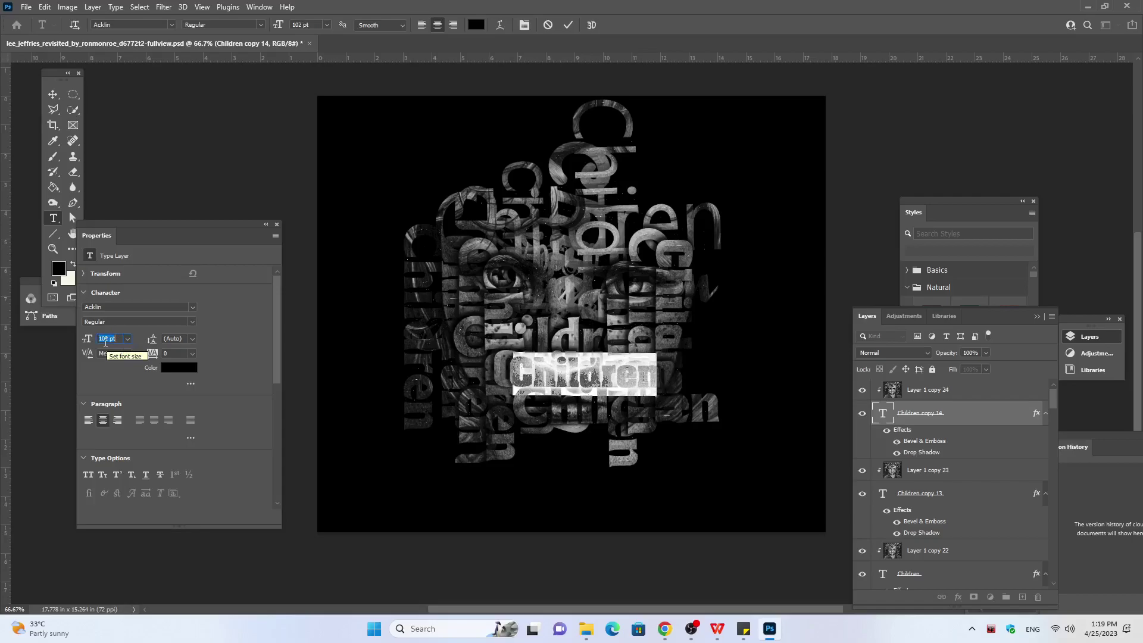
scroll(104, 339, "down", 5)
scroll(105, 339, "down", 4)
left_click(53, 94)
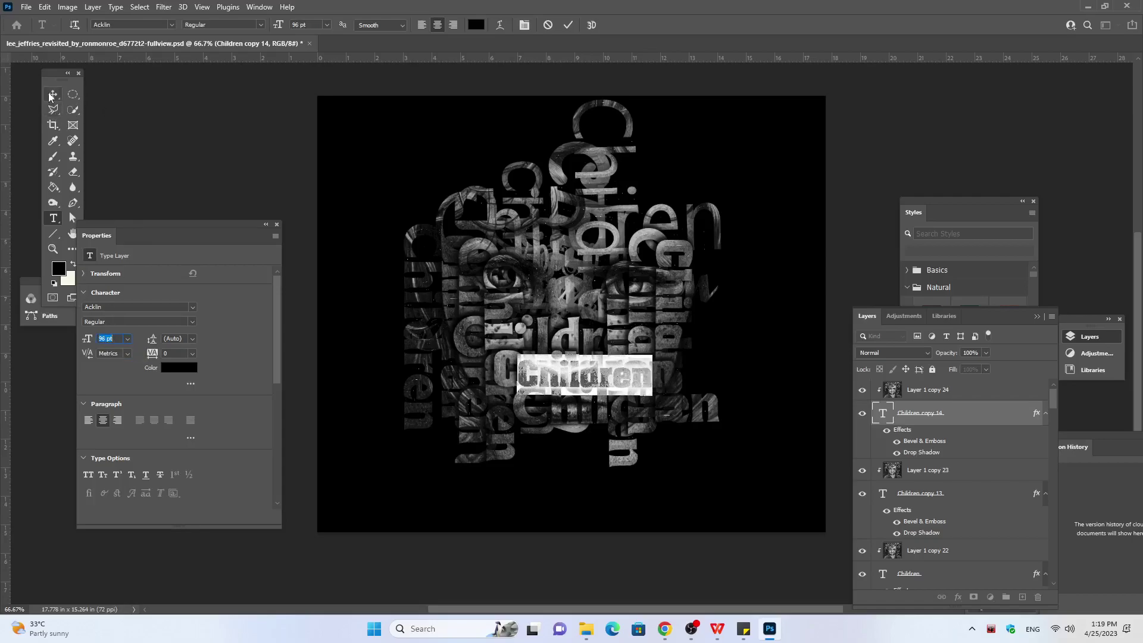
Step: Nudge the smaller word down and slightly left, just below the previous horizontal word
key("Down")
key("Down")
key("Down")
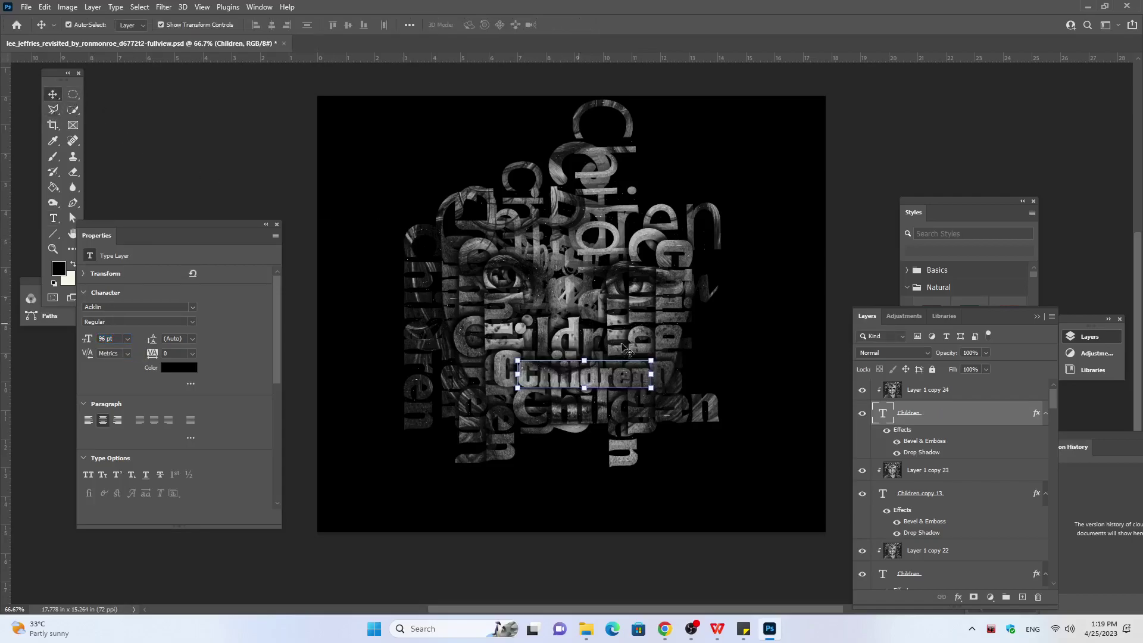
key("Down")
key("Down")
key("Down")
key("Down")
key("Down")
key("Down")
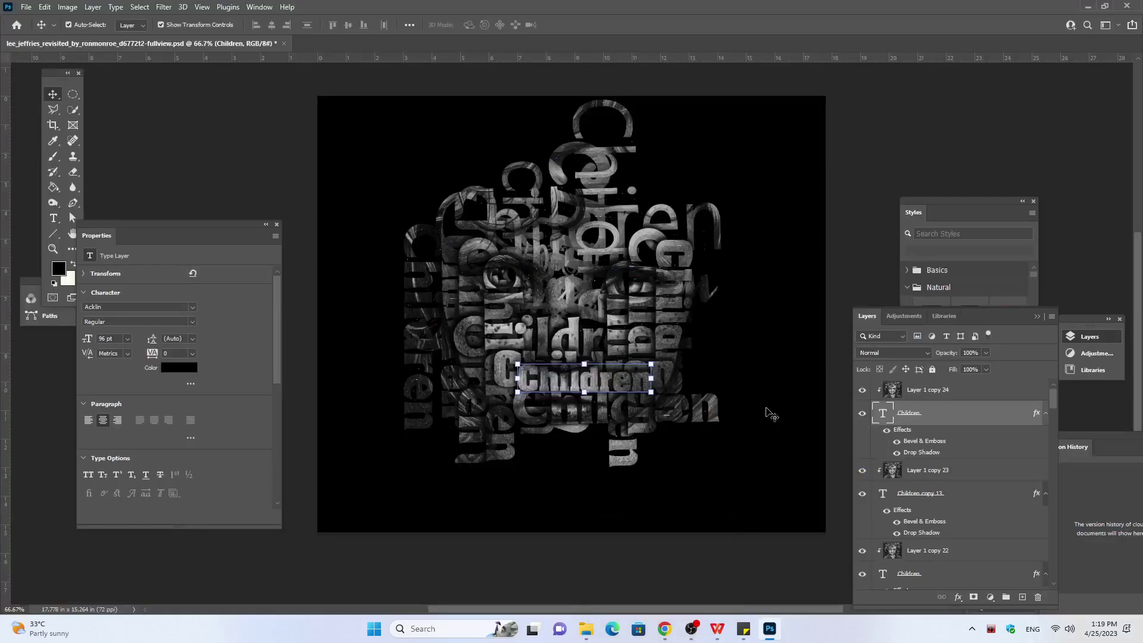
key("Down")
key("Down")
key("Down")
key("Down")
key("Down")
key("Down")
key("Down")
key("Down")
key("Down")
key("Down")
key("Down")
key("Down")
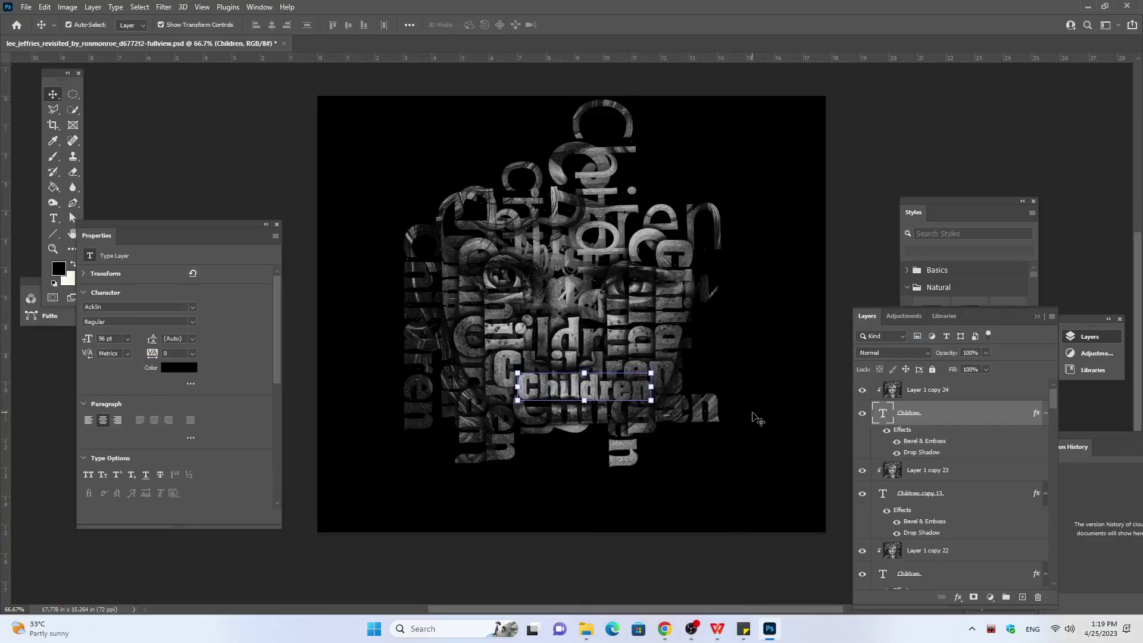
key("Down")
key("Down")
key("Down")
key("Down")
key("Down")
key("Down")
key("Down")
key("Down")
key("Down")
key("Down")
key("Down")
key("Down")
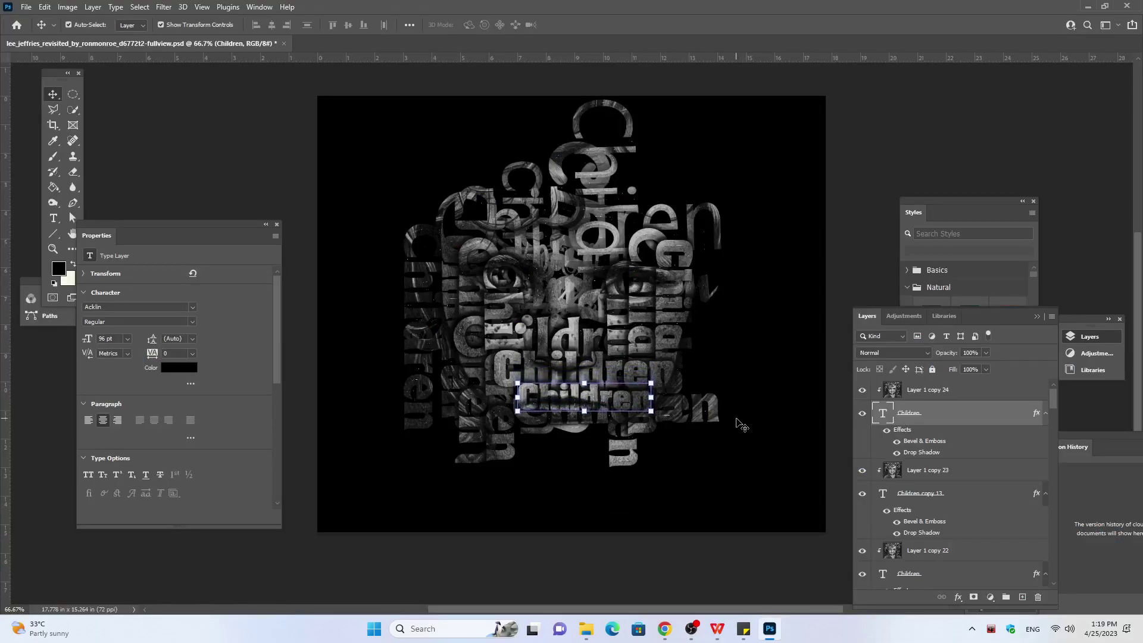
key("Down")
key("Down")
key("Down")
key("Down")
key("Down")
key("Down")
key("Down")
key("Down")
key("Down")
key("Down")
key("Down")
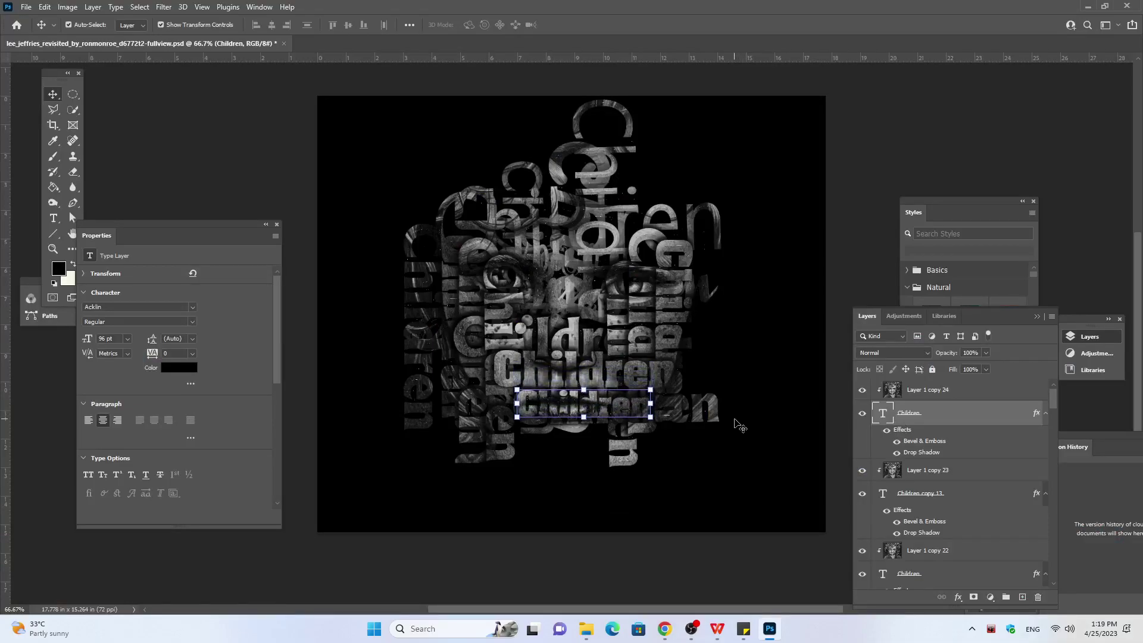
key("Left")
key("Left")
key("Left")
key("Left")
key("Left")
key("Left")
key("Left")
key("Left")
key("Left")
key("Left")
key("Left")
key("Left")
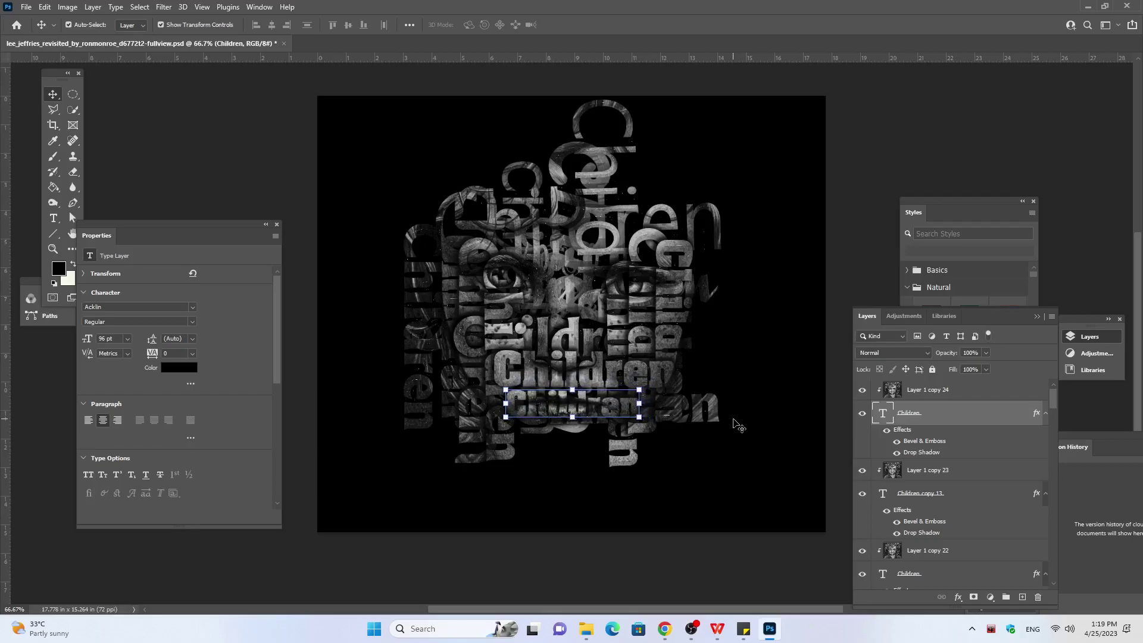
key("Left")
key("Left")
key("Left")
key("Left")
key("Left")
key("Left")
key("Left")
key("Left")
key("Left")
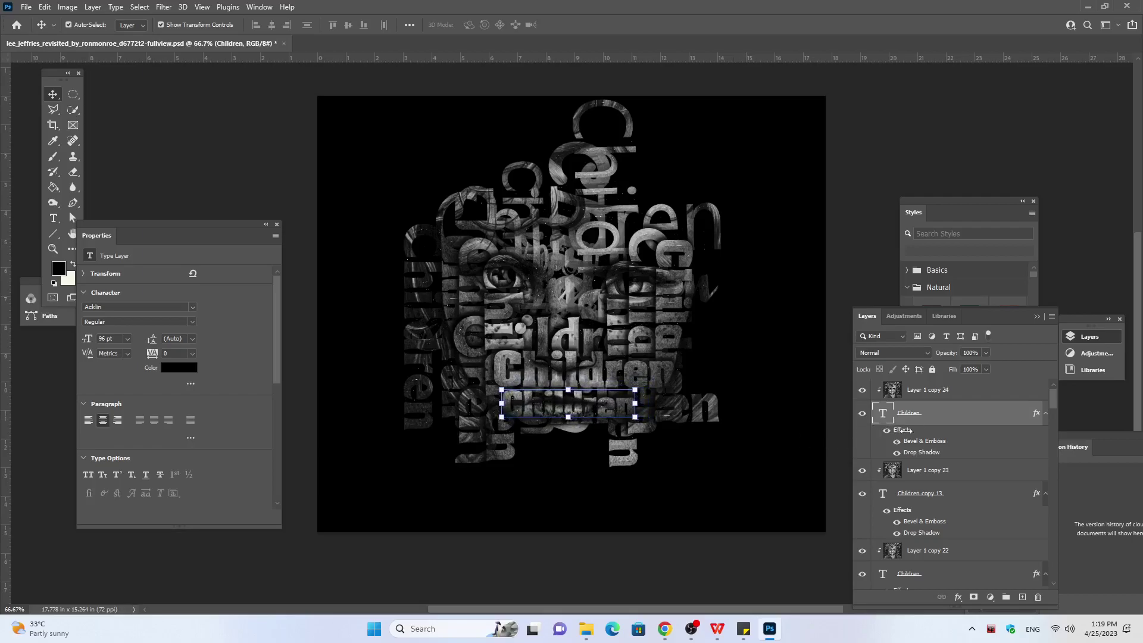
Step: Duplicate the word and its texture as Children copy 14, rotated upright through the face's lower centre
left_click(918, 392)
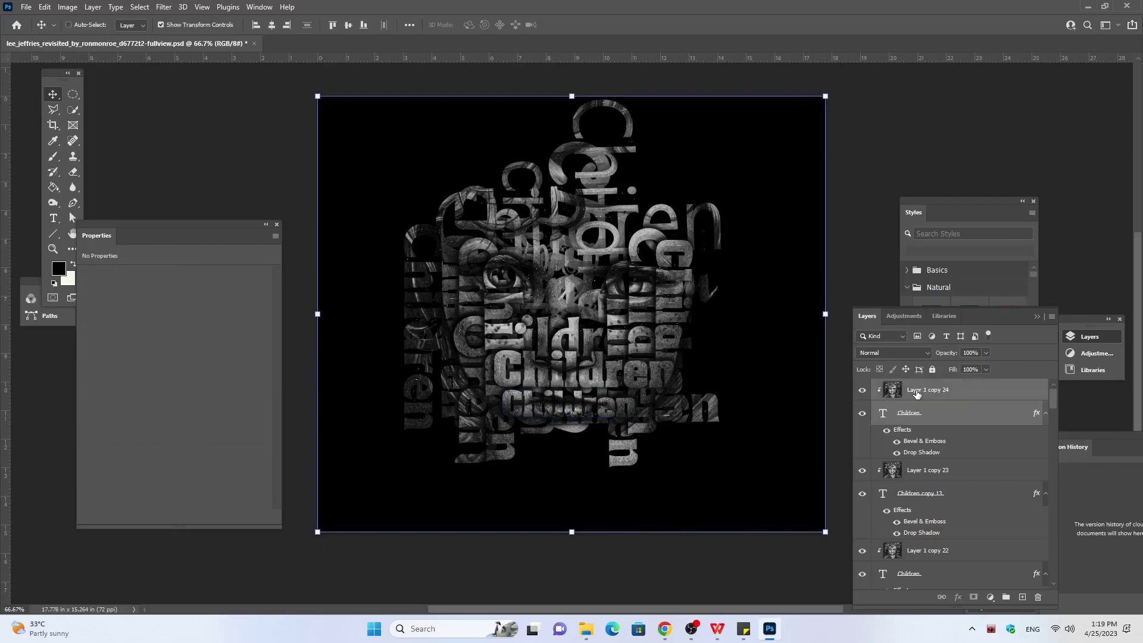
key("ctrl+j")
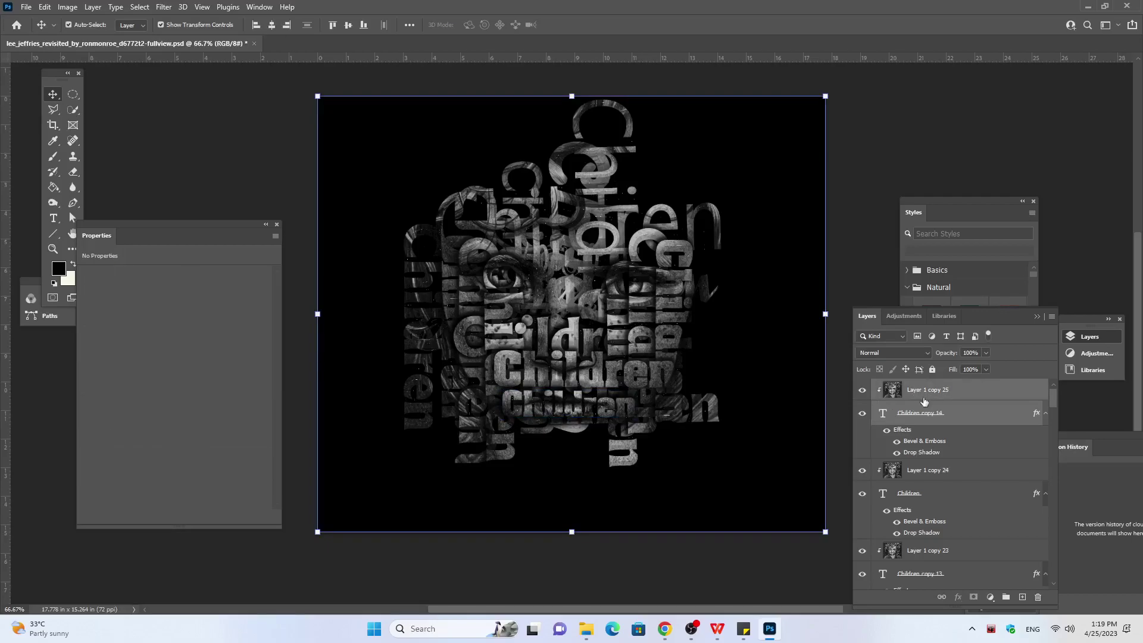
left_click(935, 420)
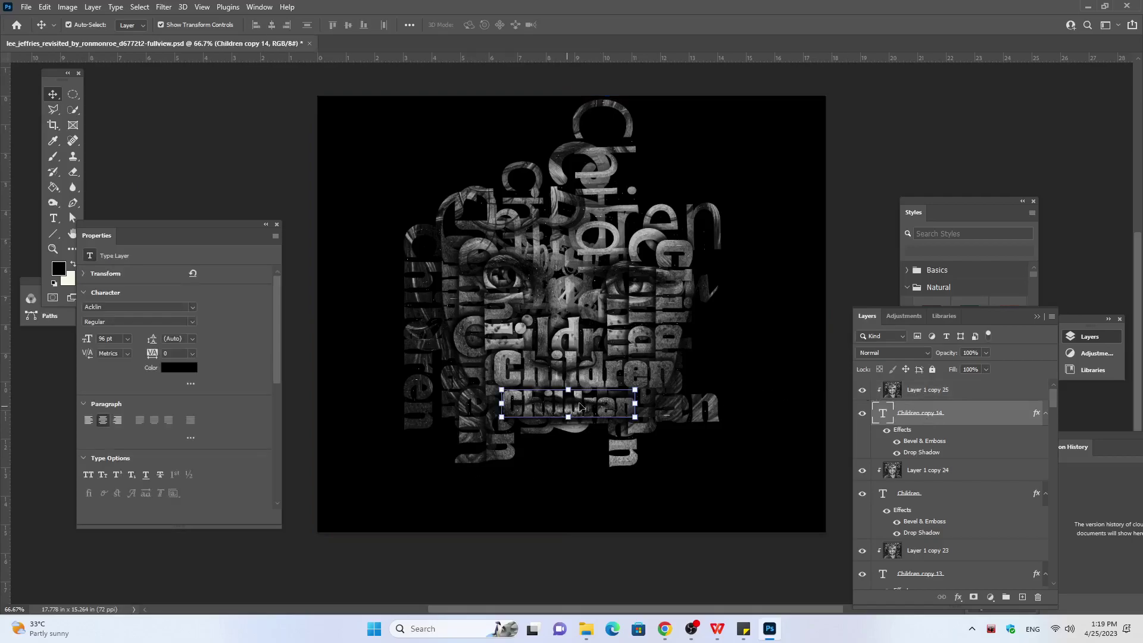
mouse_move(645, 385)
left_mouse_down()
mouse_move(587, 506)
mouse_move(596, 507)
left_mouse_up()
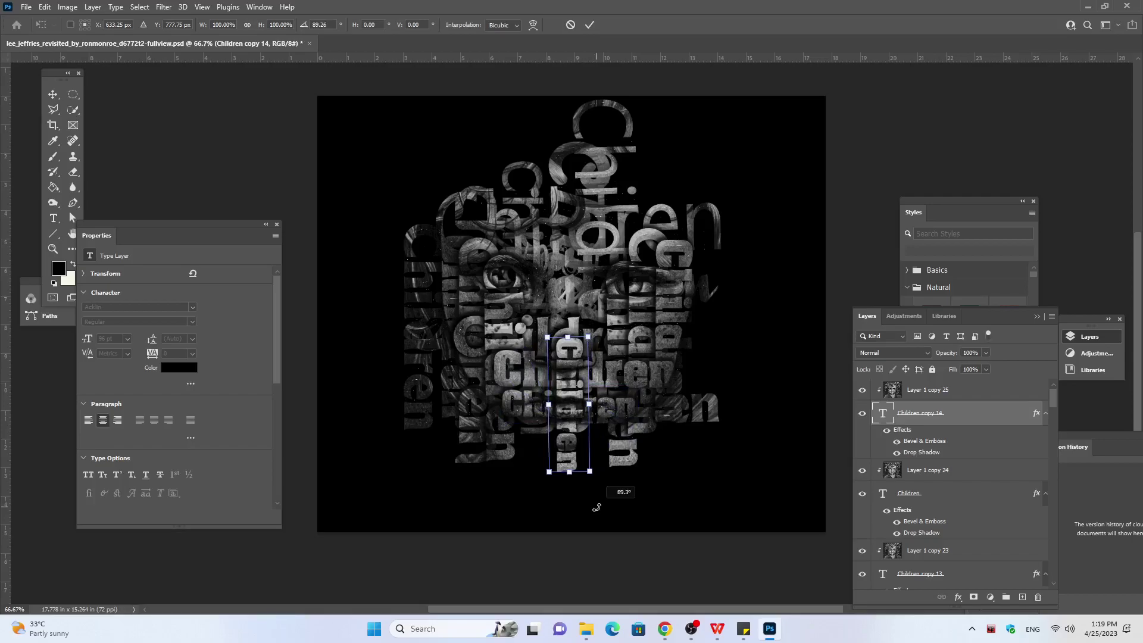
left_click_drag(596, 507, 593, 505)
left_click(935, 394)
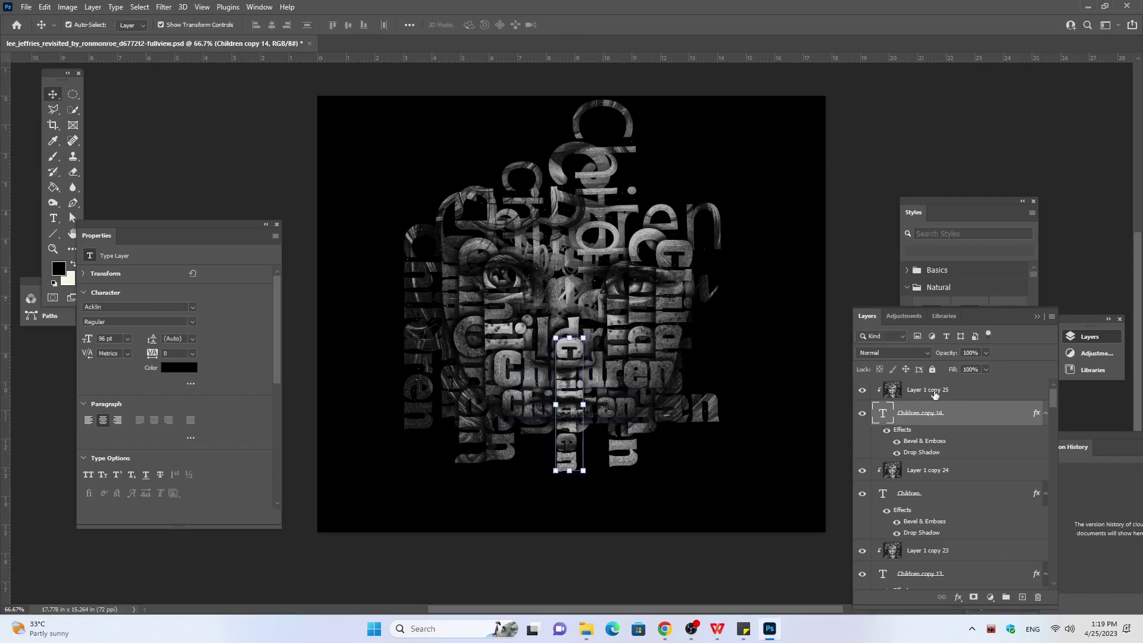
left_click(932, 412, "shift")
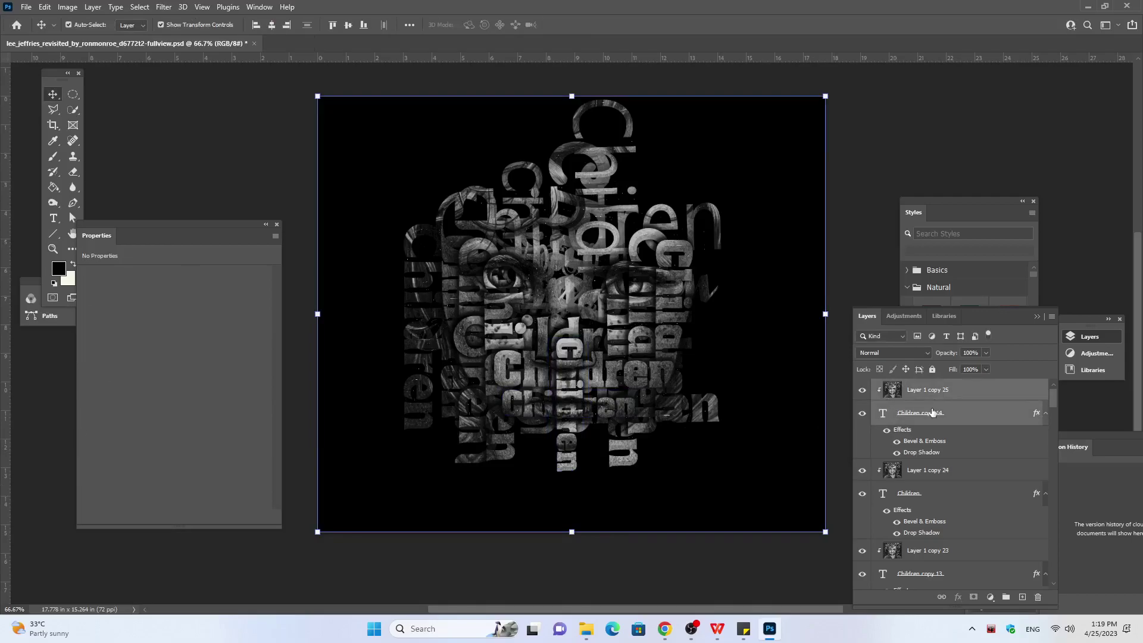
Step: Duplicate the vertical word and texture as Children copy 15, nudged left and down beside its twin
key("ctrl+j")
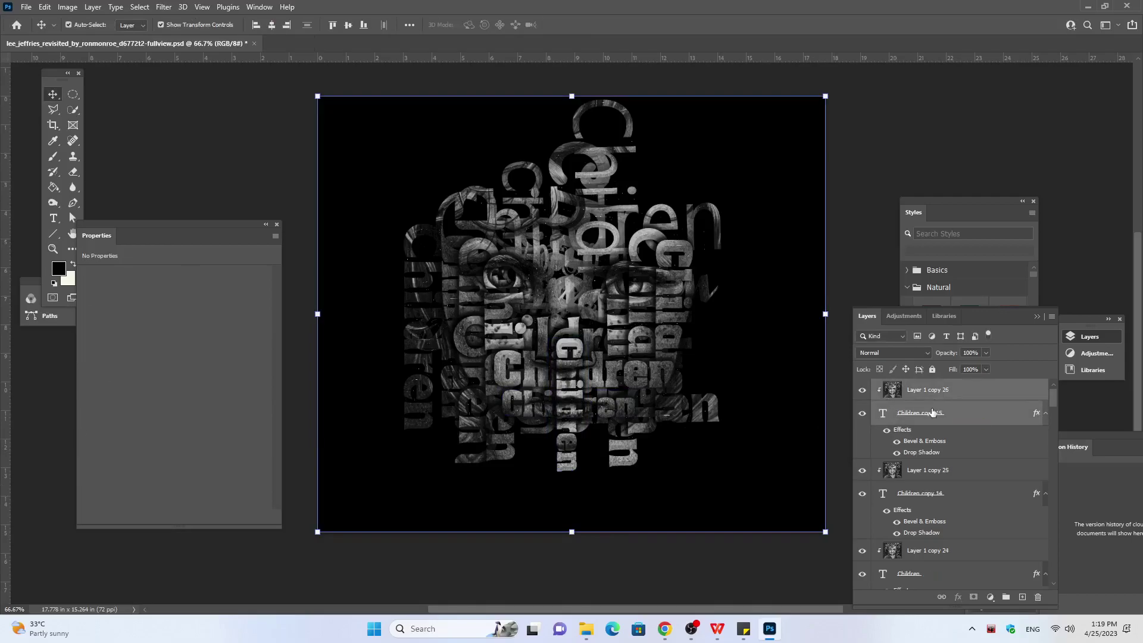
left_click(936, 420)
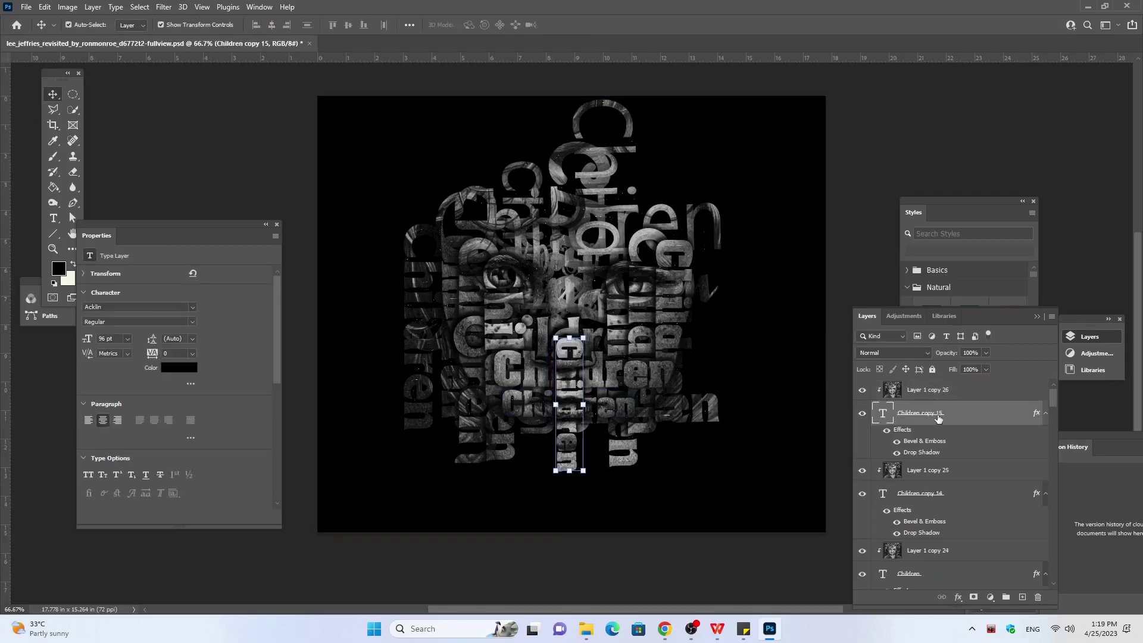
key("shift+Left")
key("shift+Left")
key("shift+Left")
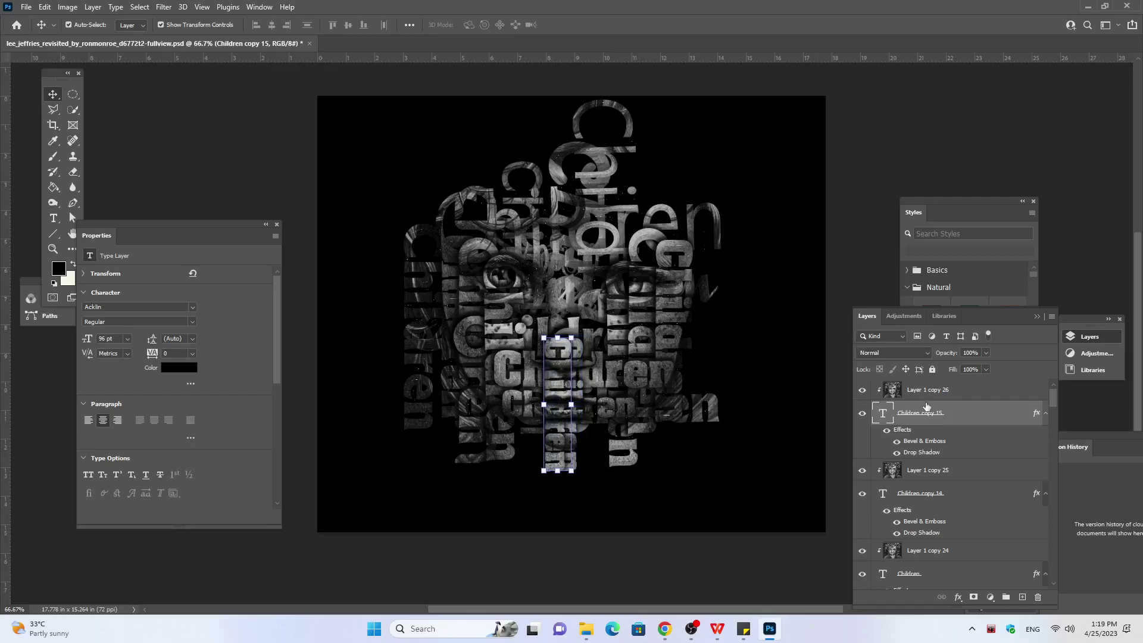
key("shift+Left")
key("shift+Left")
key("shift+Left")
key("shift+Left")
key("shift+Left")
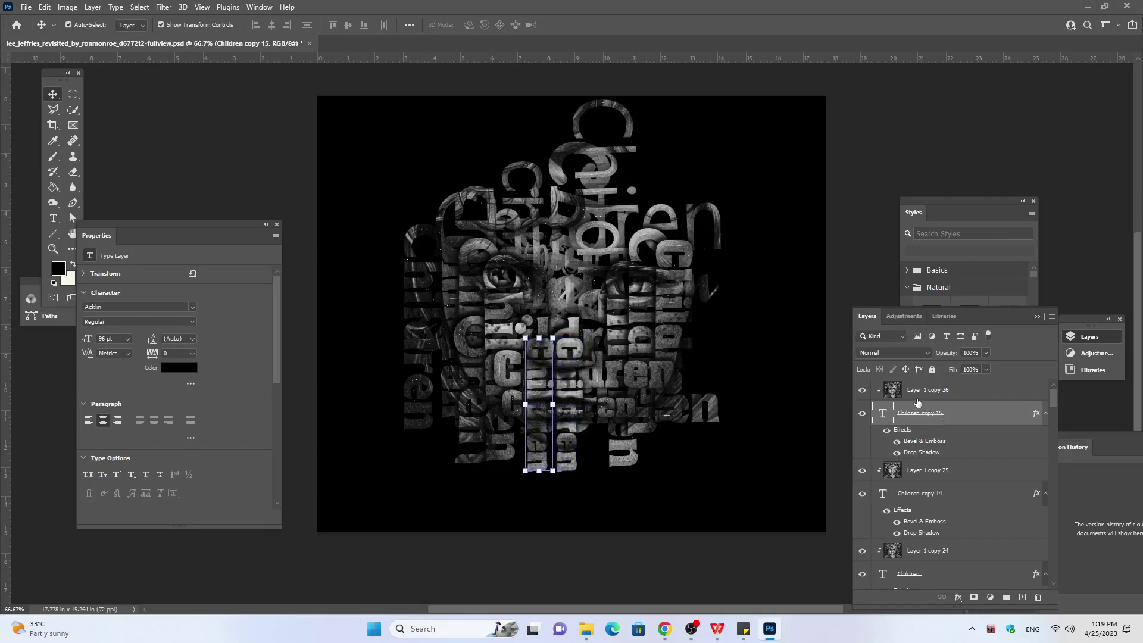
key("Left")
key("Left")
key("Left")
key("Down")
key("Down")
key("Down")
key("Down")
key("Down")
key("Down")
key("Down")
key("Down")
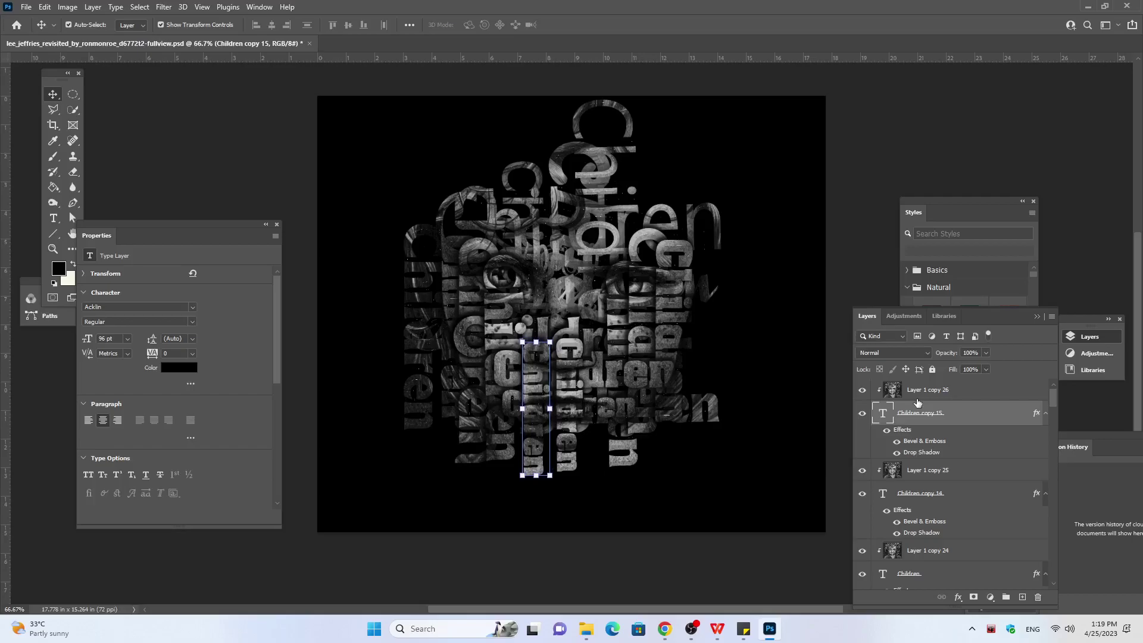
key("Down")
key("Down")
key("Down")
key("Down")
key("Down")
key("Down")
key("Down")
key("Down")
key("Down")
key("Down")
key("Down")
key("Down")
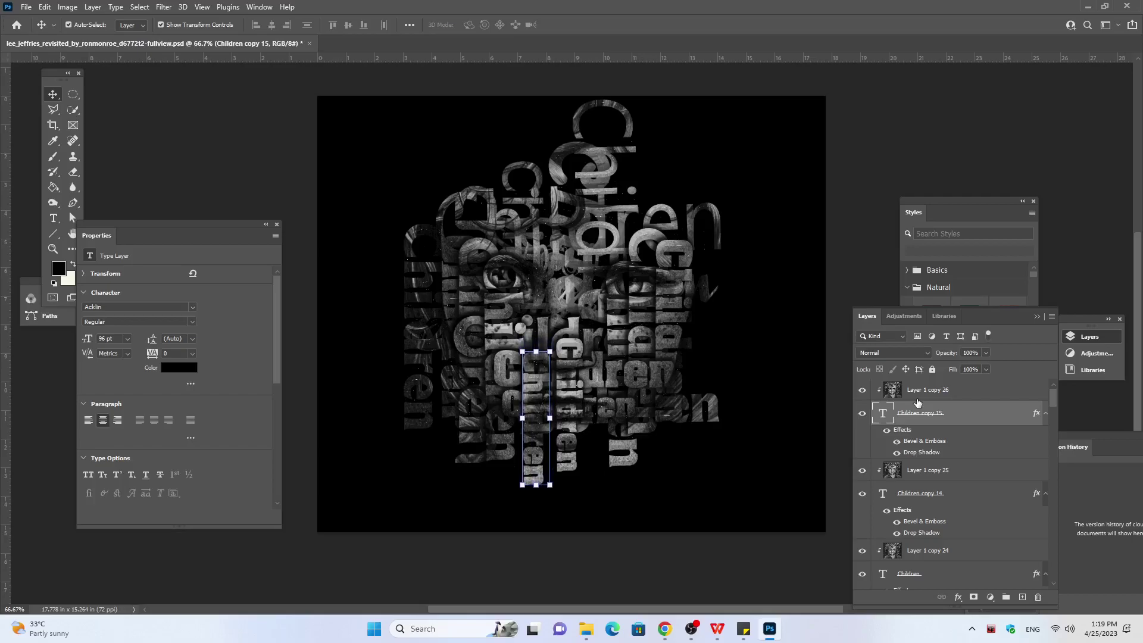
key("Down")
key("Down")
key("Right")
key("Right")
key("Right")
key("Right")
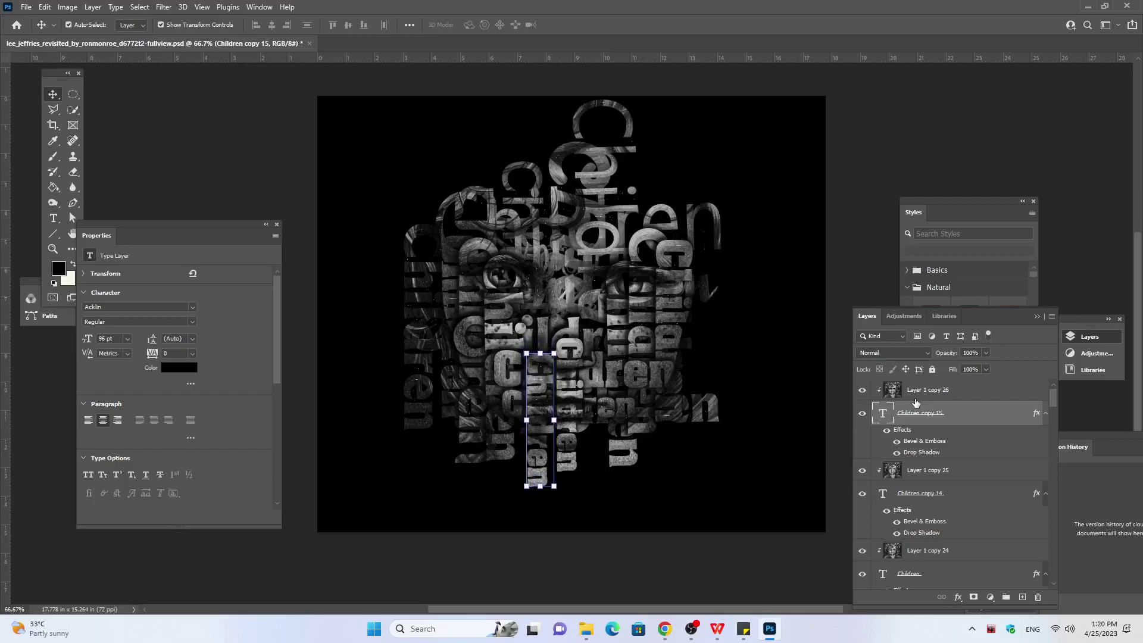
key("Right")
key("Right")
key("Right")
key("Right")
key("Right")
key("Right")
key("Right")
key("Right")
key("Right")
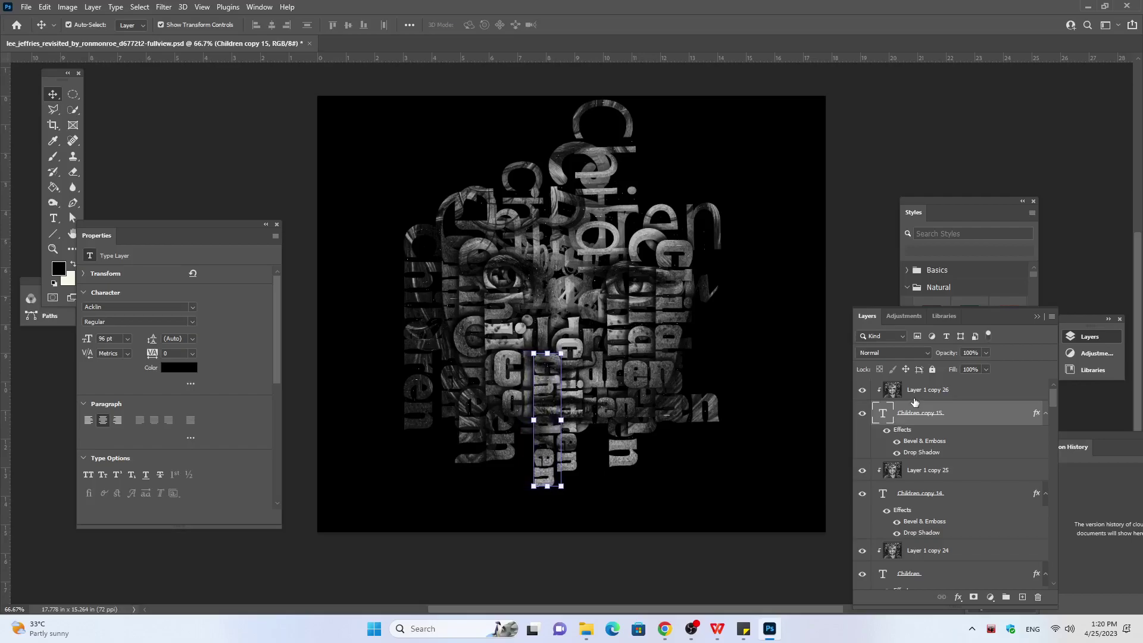
key("Right")
key("Right")
key("Right")
key("Right")
key("Right")
key("Right")
key("Right")
key("Right")
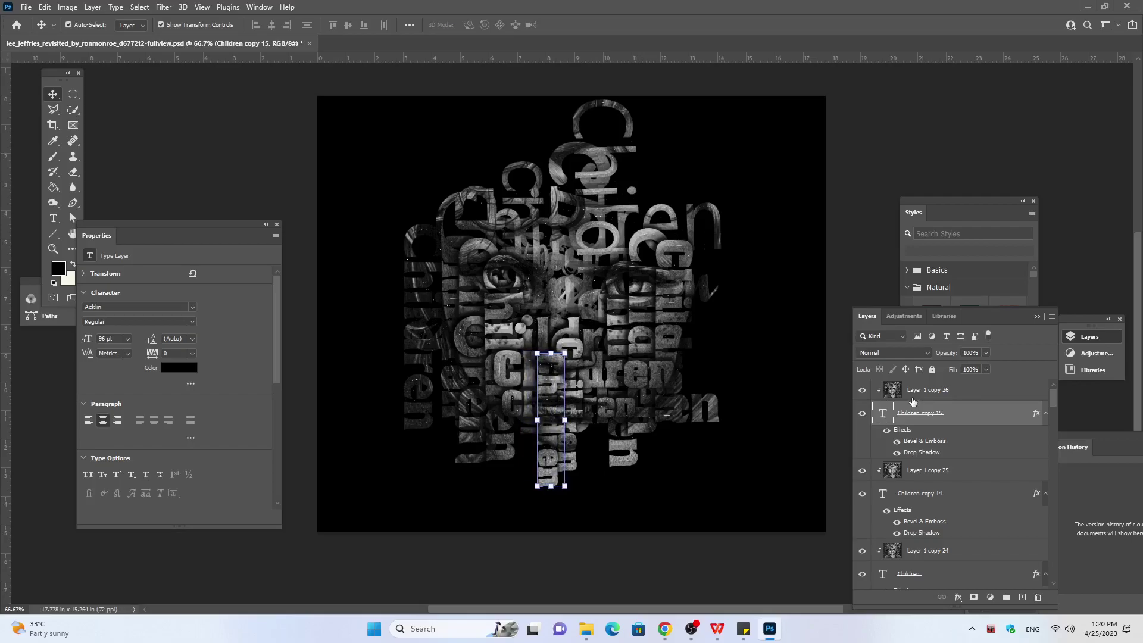
key("Right")
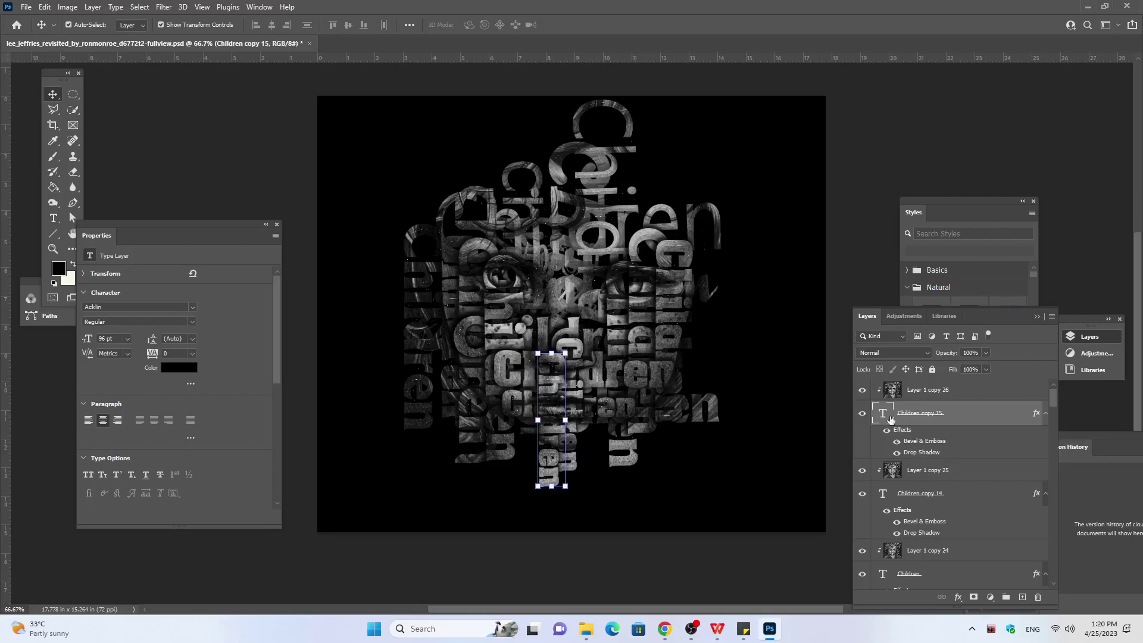
Step: Duplicate the word and texture as Children copy 16 and shift it to the right
left_click(921, 396)
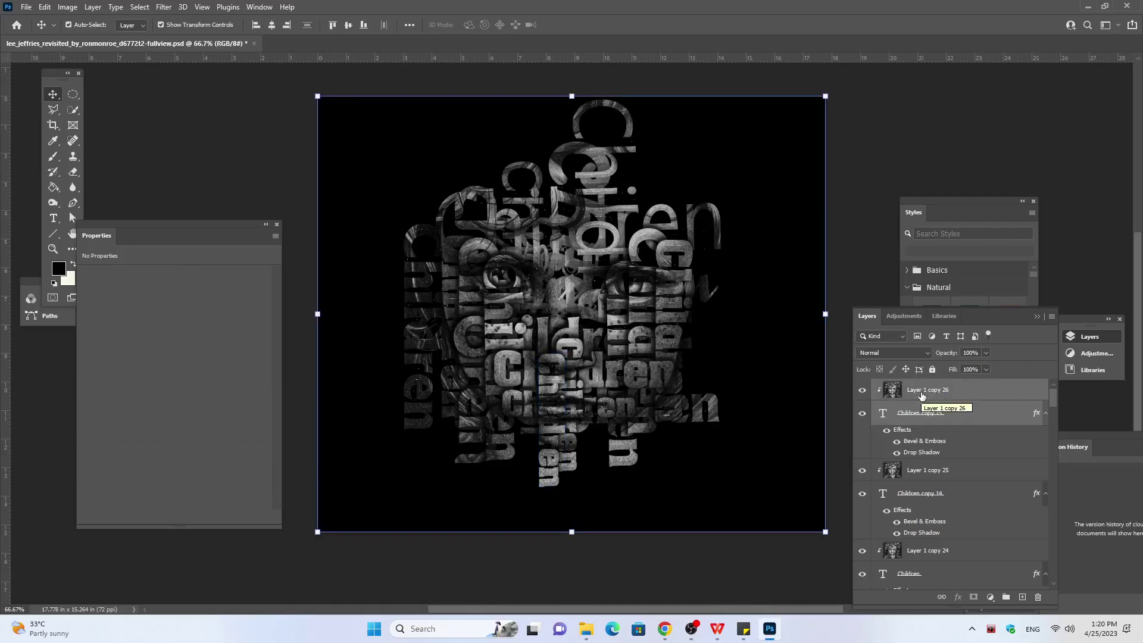
key("ctrl+j")
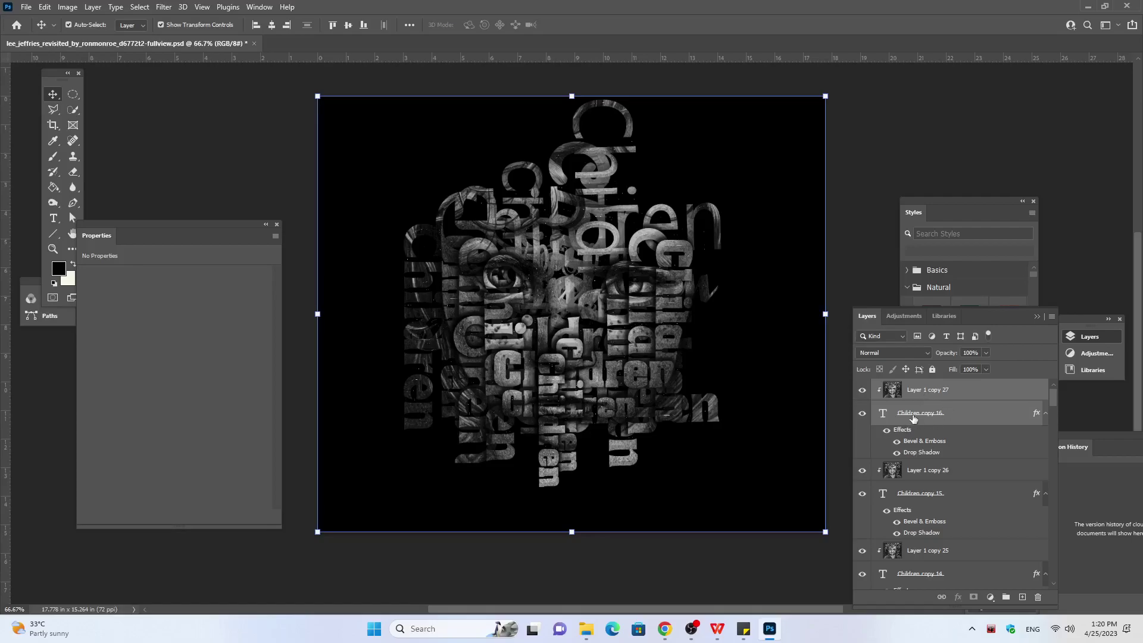
left_click(914, 419)
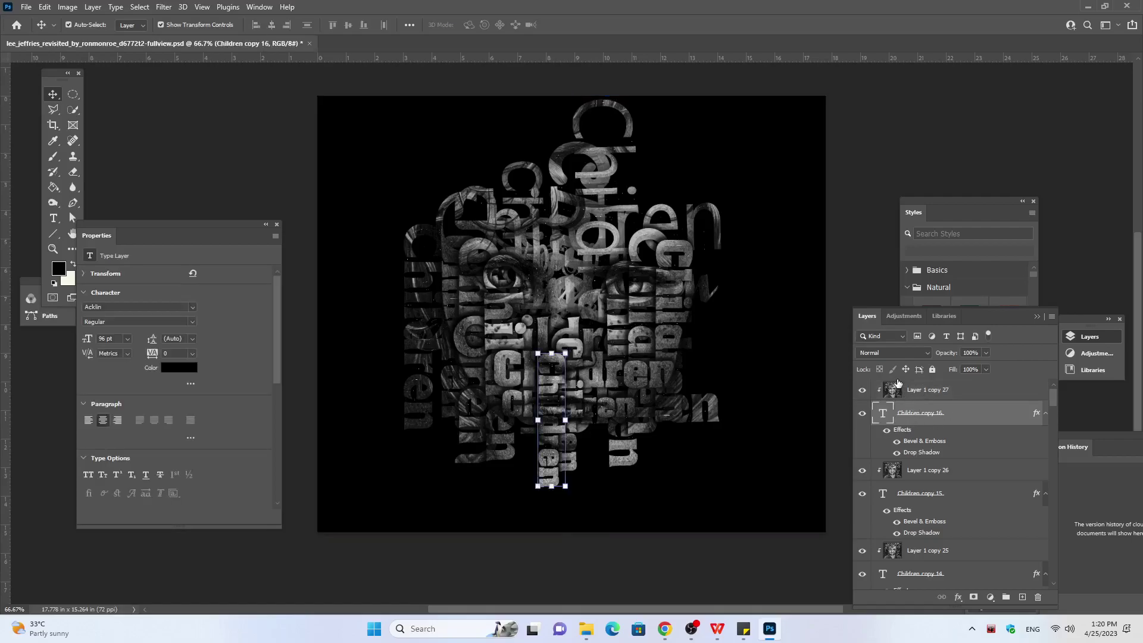
key("Right")
key("Right")
key("Right")
key("Right")
key("Right")
key("Right")
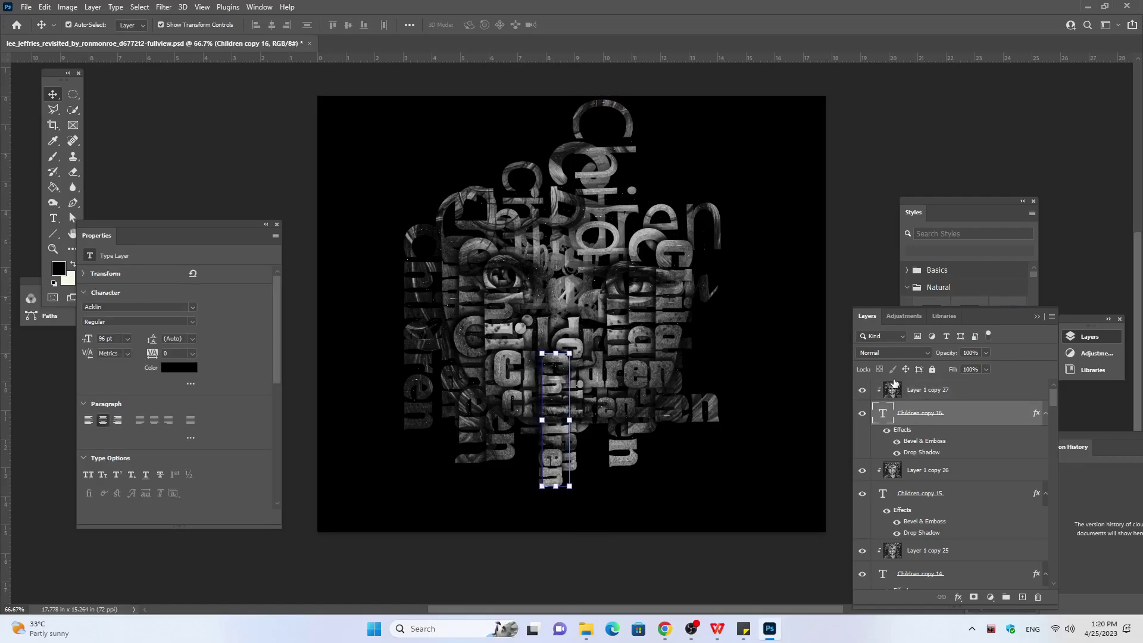
key("Right")
key("Right")
key("Right")
key("Right")
key("Right")
key("Right")
key("Right")
key("Right")
key("Right")
key("Right")
key("Right")
key("Right")
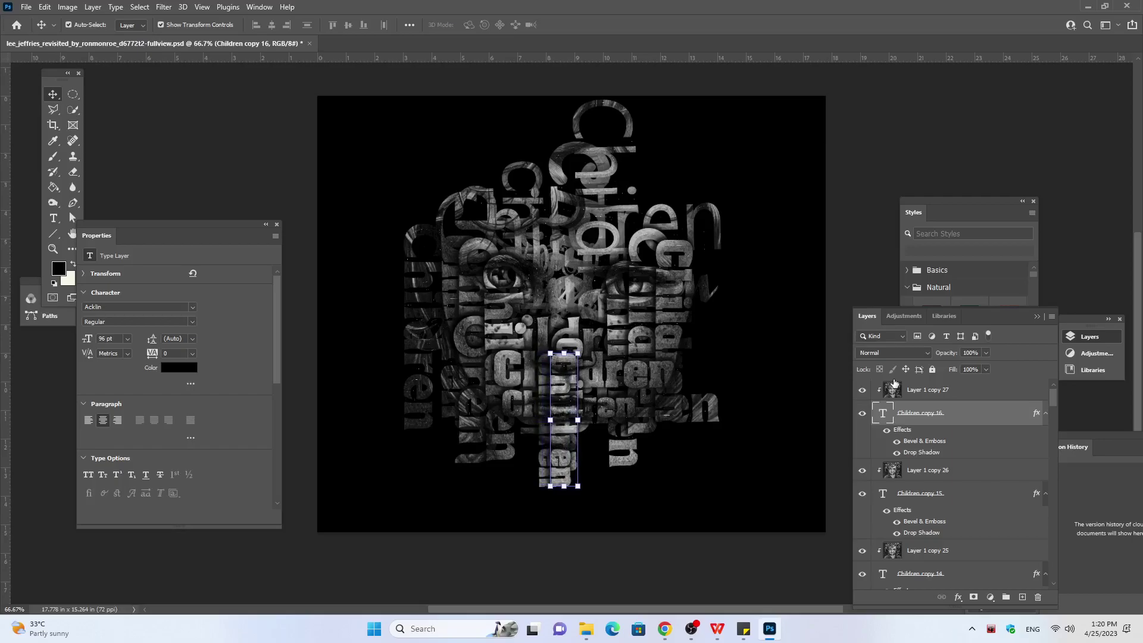
key("Right")
key("Right")
key("Right")
key("Right")
key("Right")
key("Right")
key("Right")
key("Right")
key("Right")
key("Right")
key("Right")
key("Right")
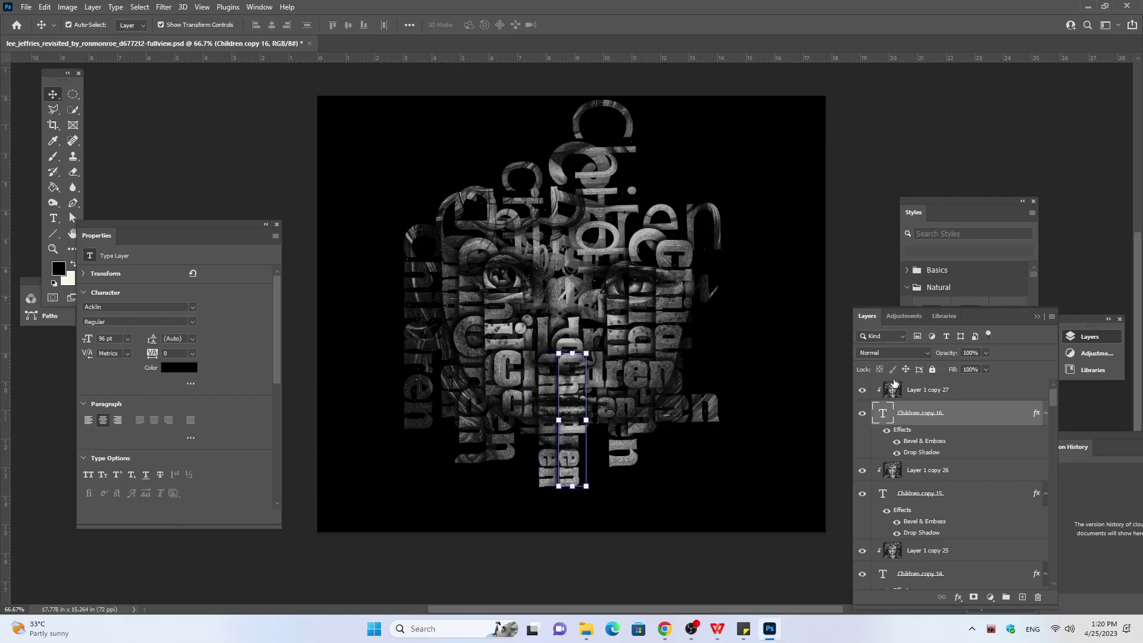
key("Right")
key("Right")
key("Right")
key("Right")
key("Right")
key("Right")
key("Right")
key("Right")
key("Right")
key("Right")
key("Right")
key("Right")
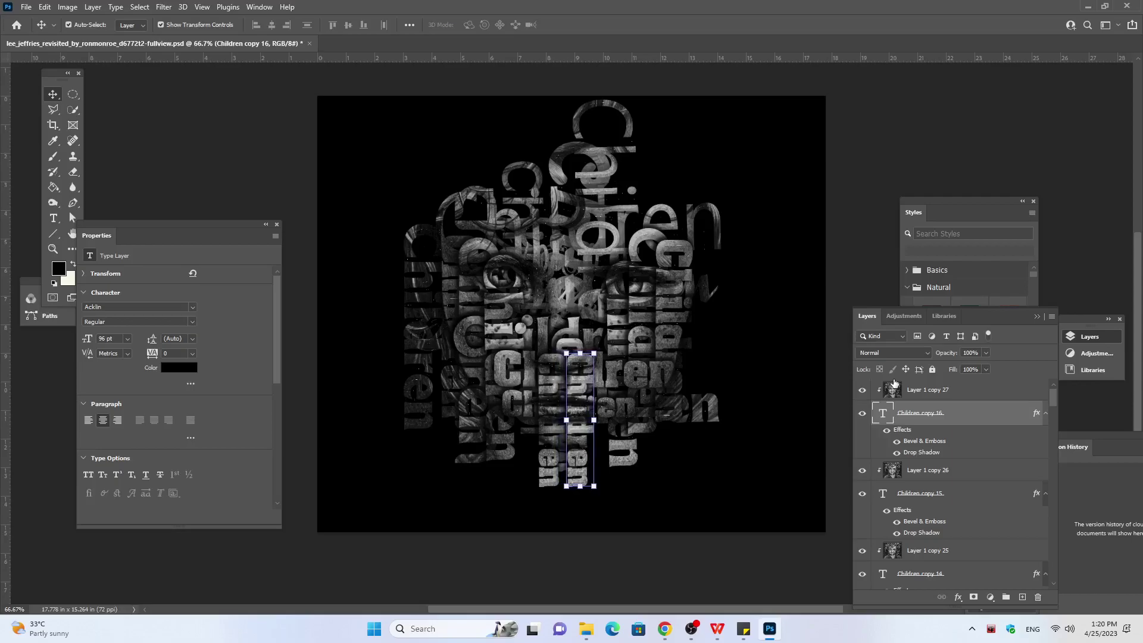
key("Right")
key("Right")
key("Right")
key("Right")
key("Right")
key("Right")
key("Right")
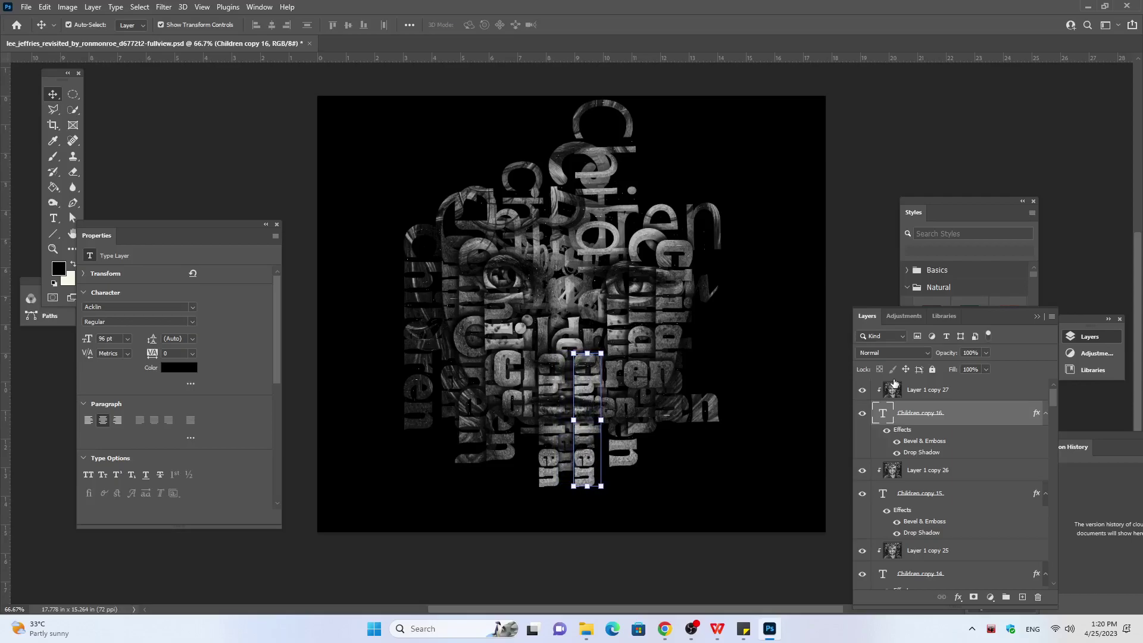
key("Right")
Step: Lower Children copy 16 and pull it back slightly left
key("Down")
key("Down")
key("Down")
key("Down")
key("Down")
key("Down")
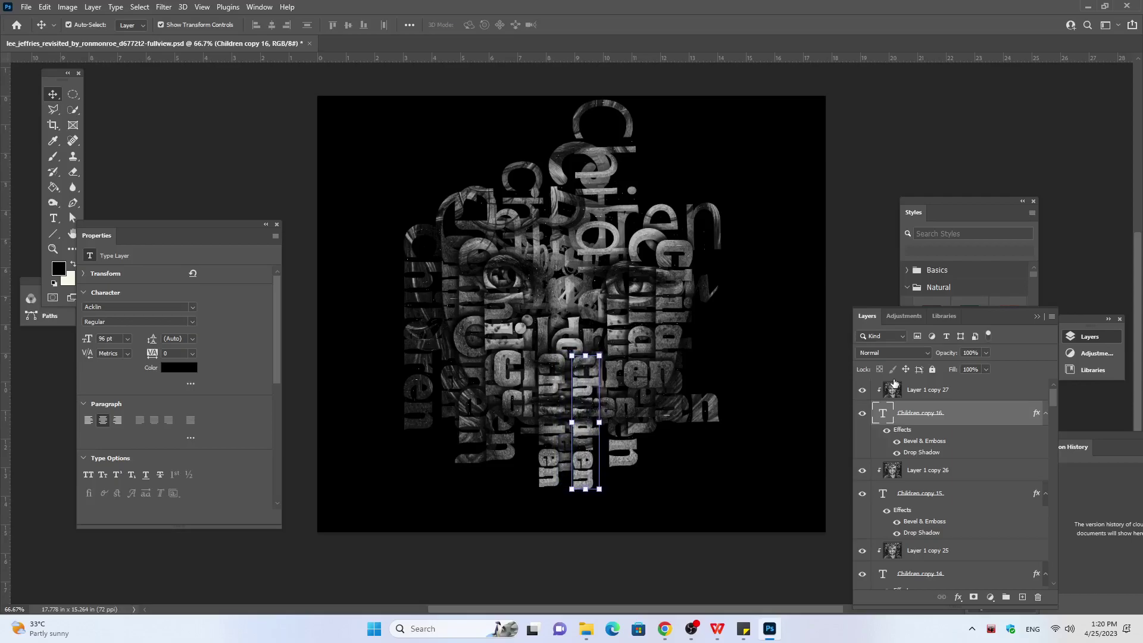
key("Down")
key("Down")
key("Down")
key("Down")
key("Down")
key("Down")
key("Down")
key("Down")
key("Down")
key("Down")
key("Down")
key("Down")
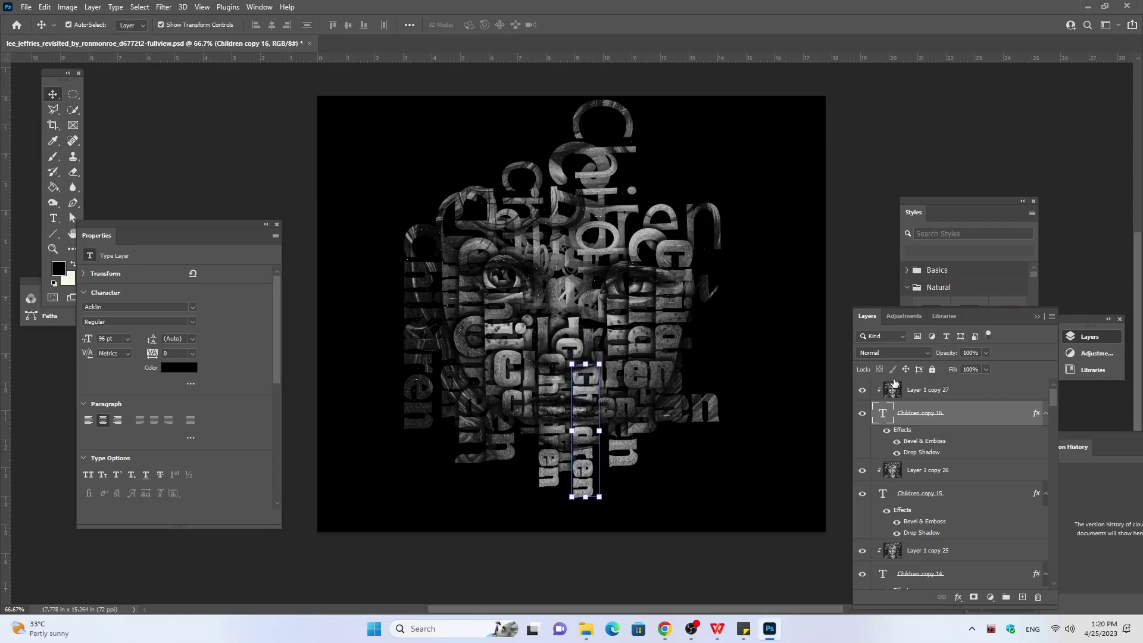
key("Down")
key("Down")
key("Down")
key("Down")
key("Down")
key("Down")
key("Down")
key("Down")
key("Down")
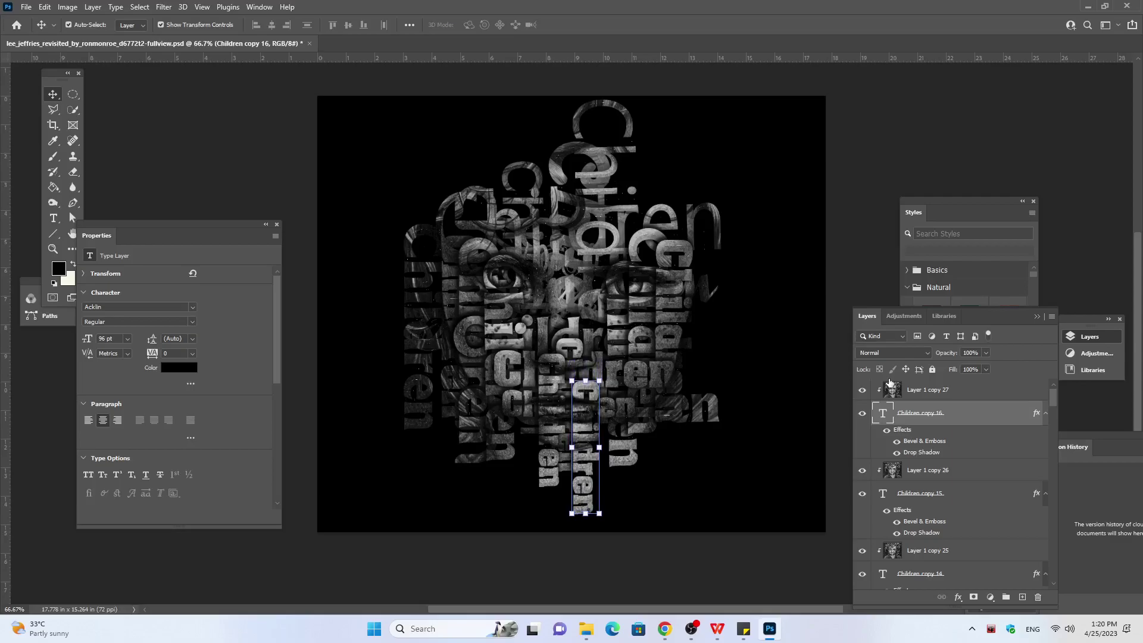
key("Down")
key("Down")
key("Down")
key("Down")
key("Down")
key("Down")
key("Down")
key("Down")
key("Down")
key("Down")
key("Down")
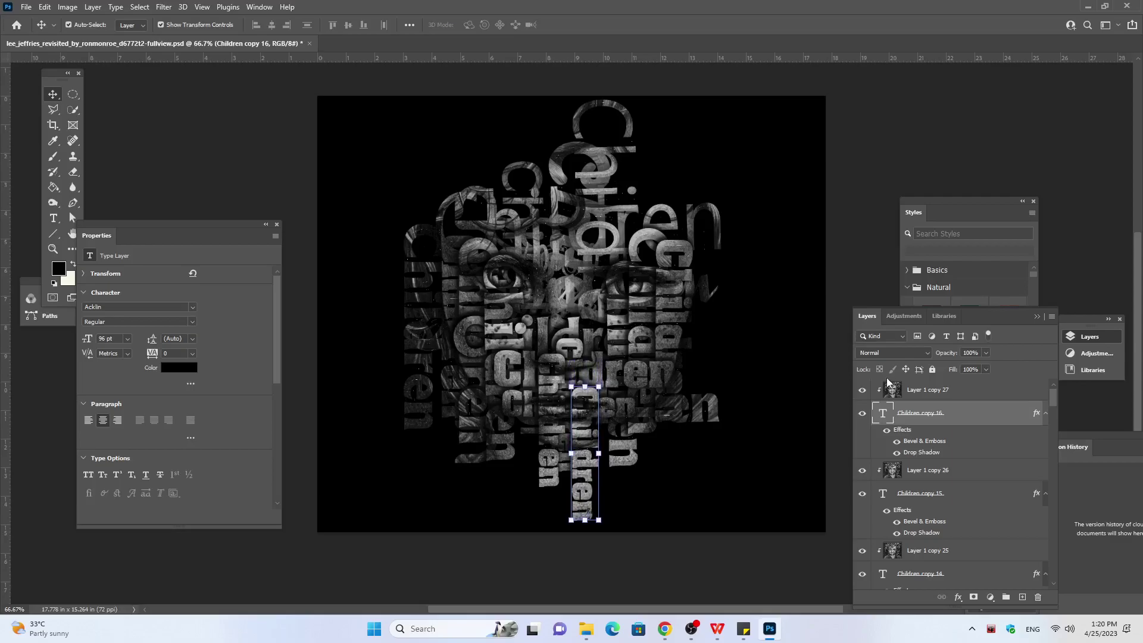
key("Left")
key("Left")
key("Left")
key("Left")
key("Left")
key("Left")
key("Left")
key("Left")
key("Left")
key("Left")
key("Left")
key("Left")
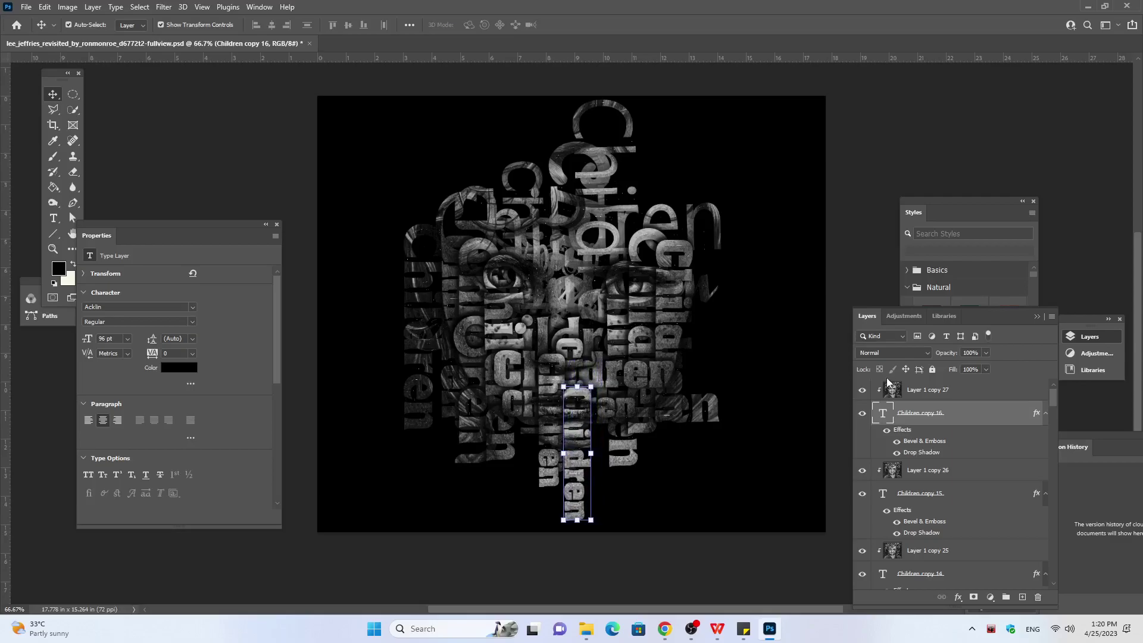
key("Left")
key("Left")
key("Left")
key("Left")
key("Left")
key("Left")
key("Left")
key("Left")
key("Left")
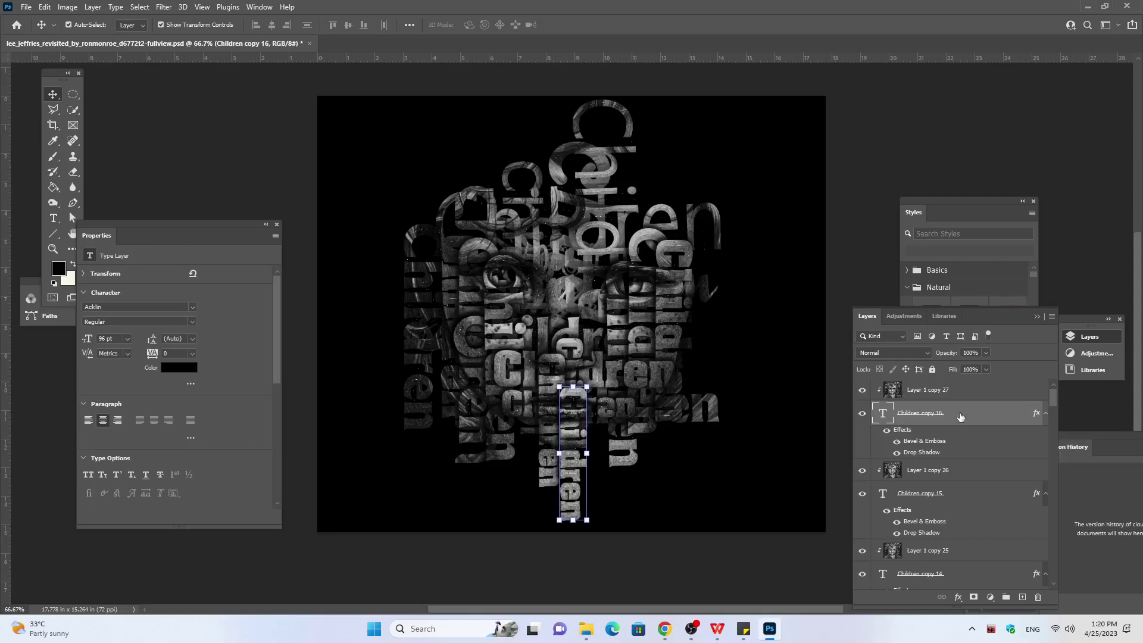
Step: Select Children copy 16 together with its texture layer Layer 1 copy 27
left_click(932, 399)
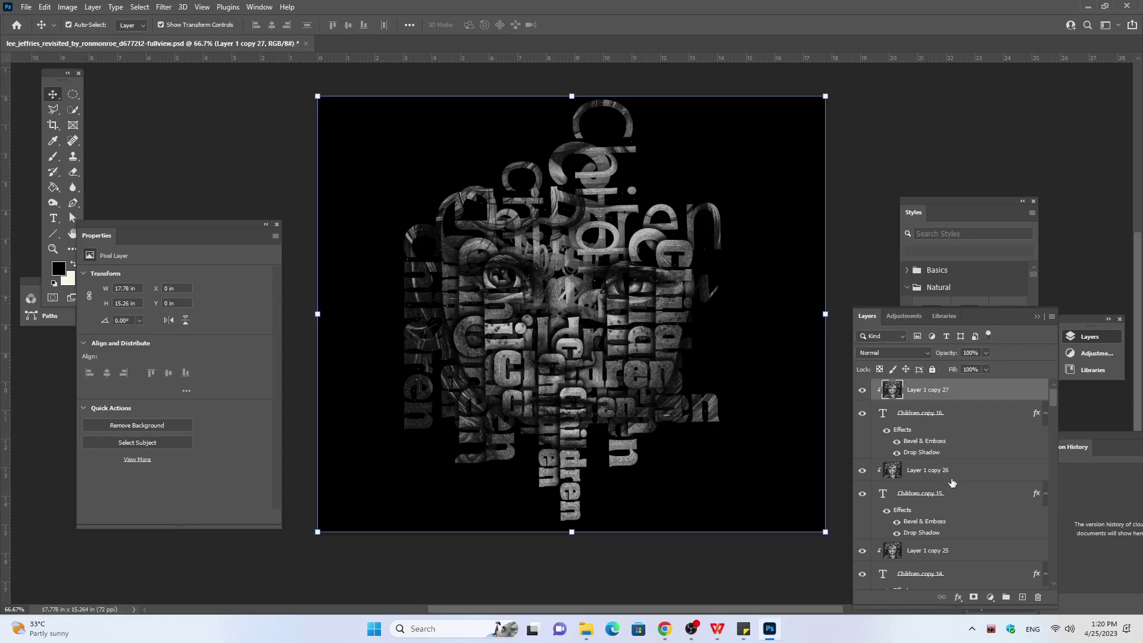
left_click(933, 470, "shift")
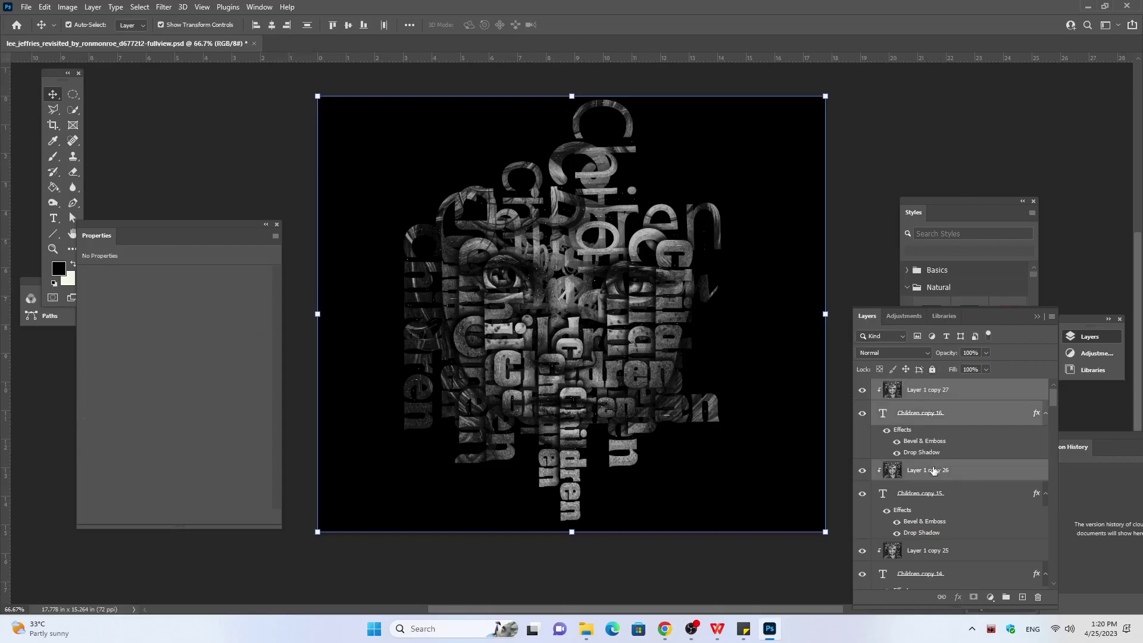
left_click(936, 411)
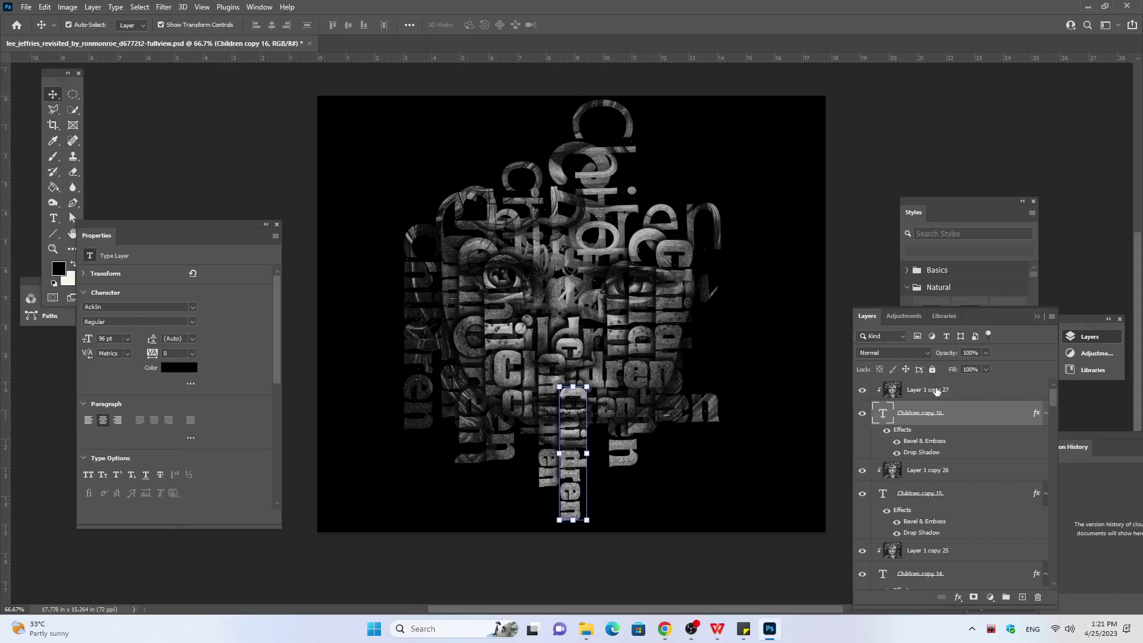
left_click(935, 391, "shift")
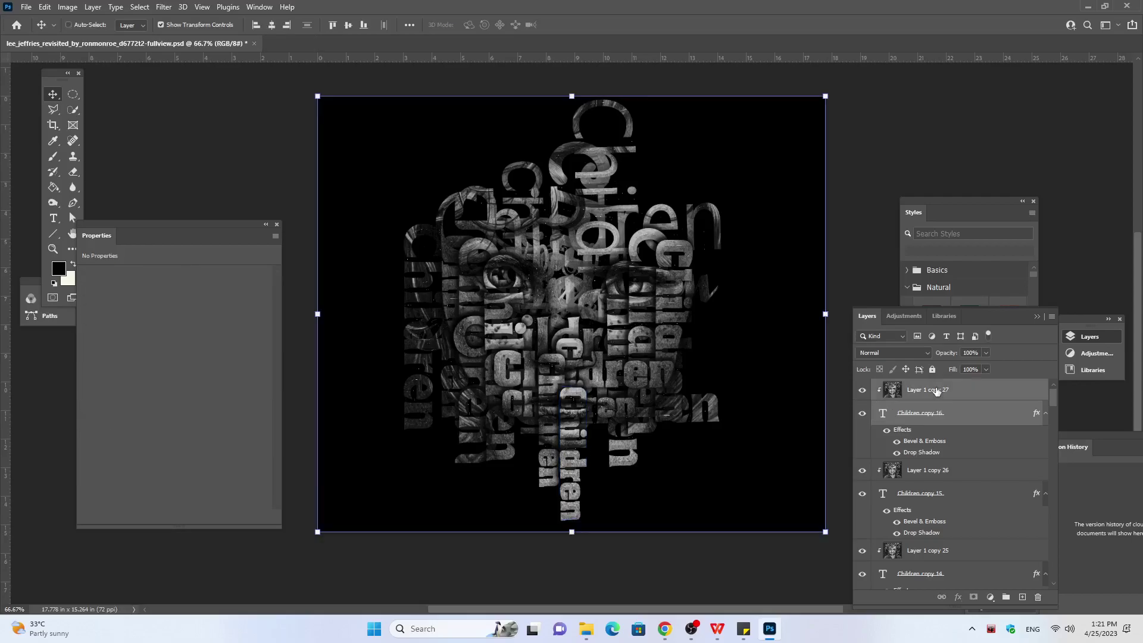
Step: Duplicate the word and texture as Children copy 17, shifted just right of copy 16
key("ctrl+j")
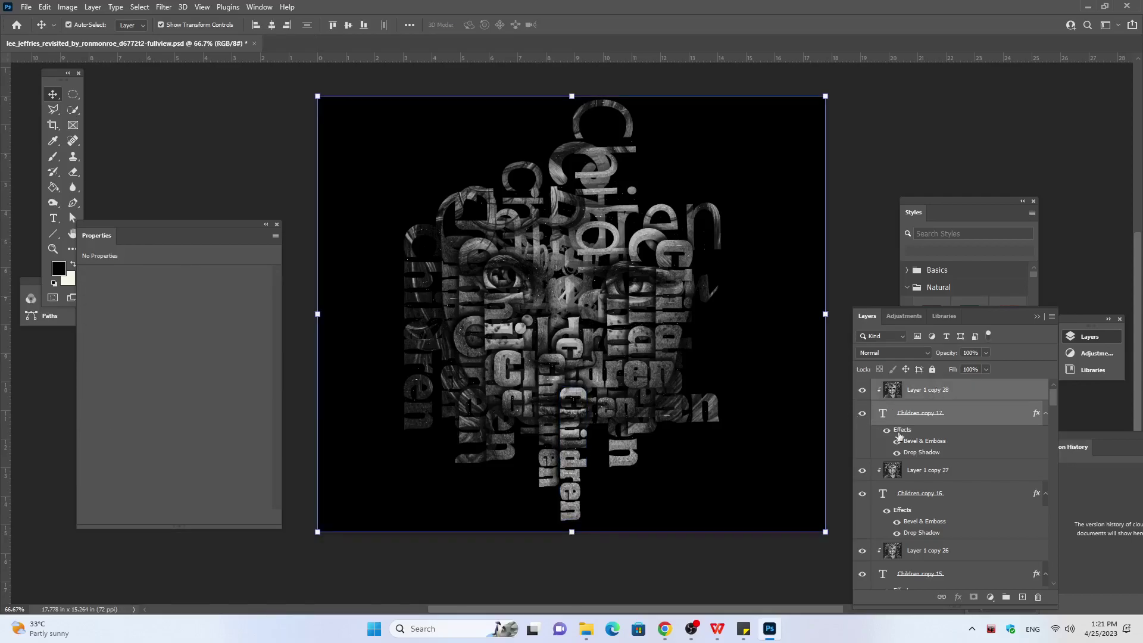
left_click(911, 413)
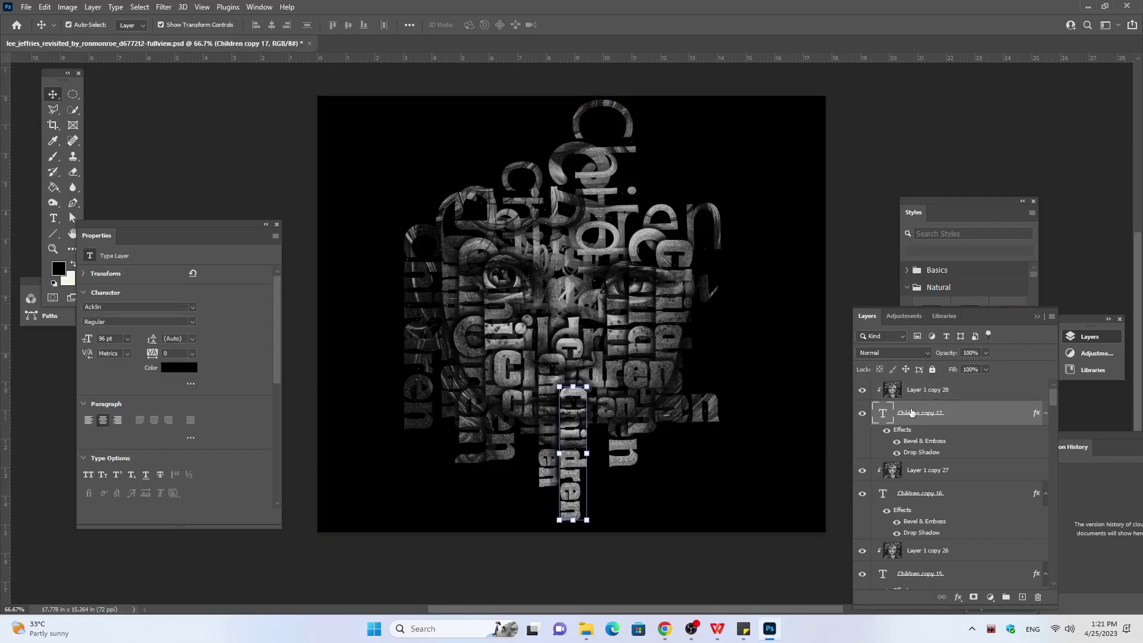
key("Right")
key("Right")
key("Right")
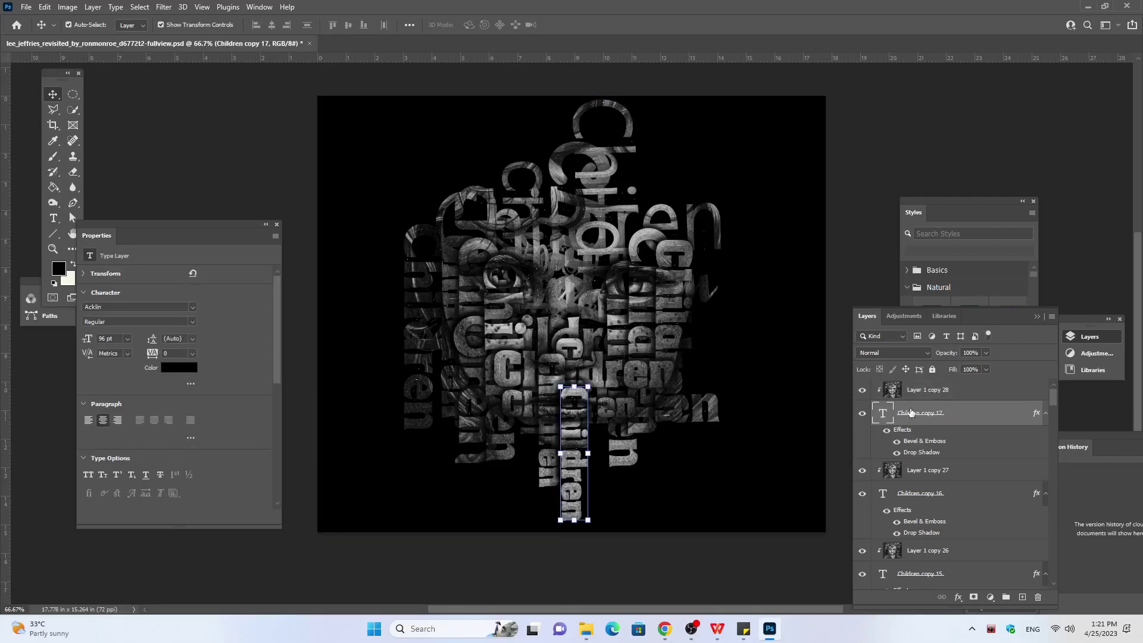
key("Right")
key("Right")
key("Right")
key("Right")
key("Right")
key("Right")
key("Right")
key("Right")
key("Right")
key("Right")
key("Right")
key("Right")
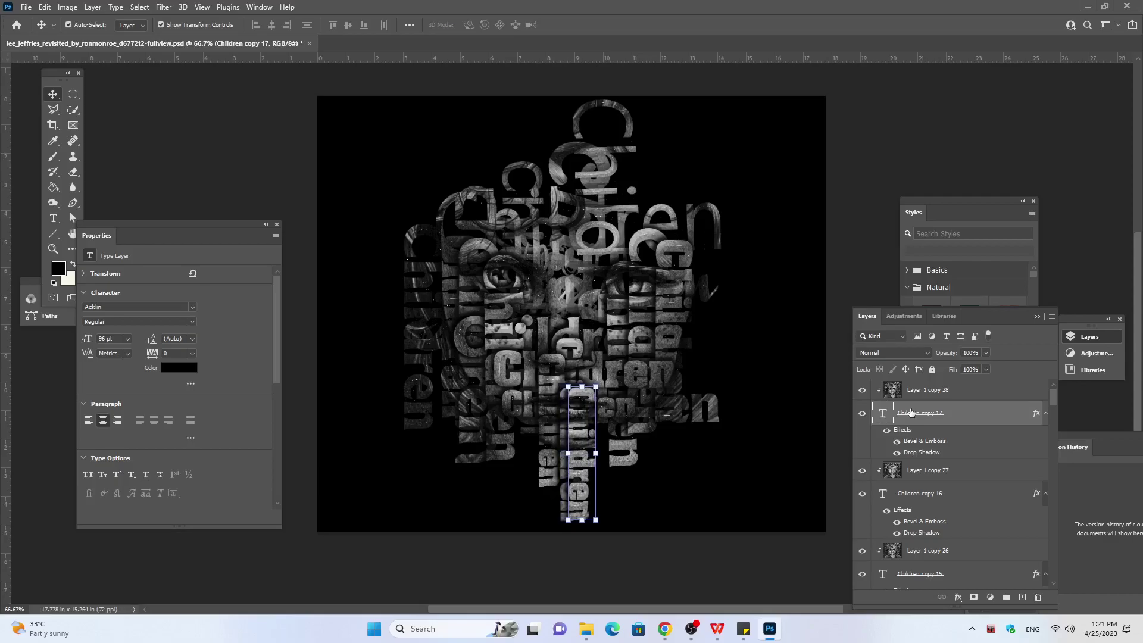
key("Right")
key("Right")
key("Right")
key("Right")
key("Right")
key("Right")
key("Right")
key("Right")
key("Right")
key("Right")
key("Right")
key("Right")
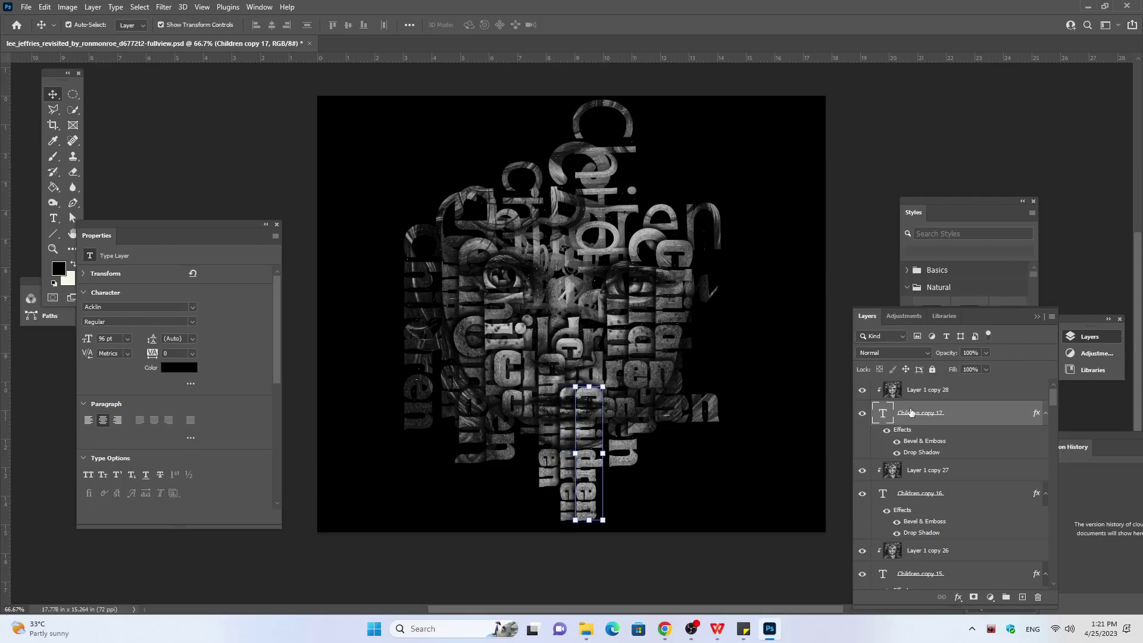
key("Right")
key("Right")
key("Right")
key("Right")
key("Right")
key("Right")
key("Right")
key("Right")
key("Right")
key("Right")
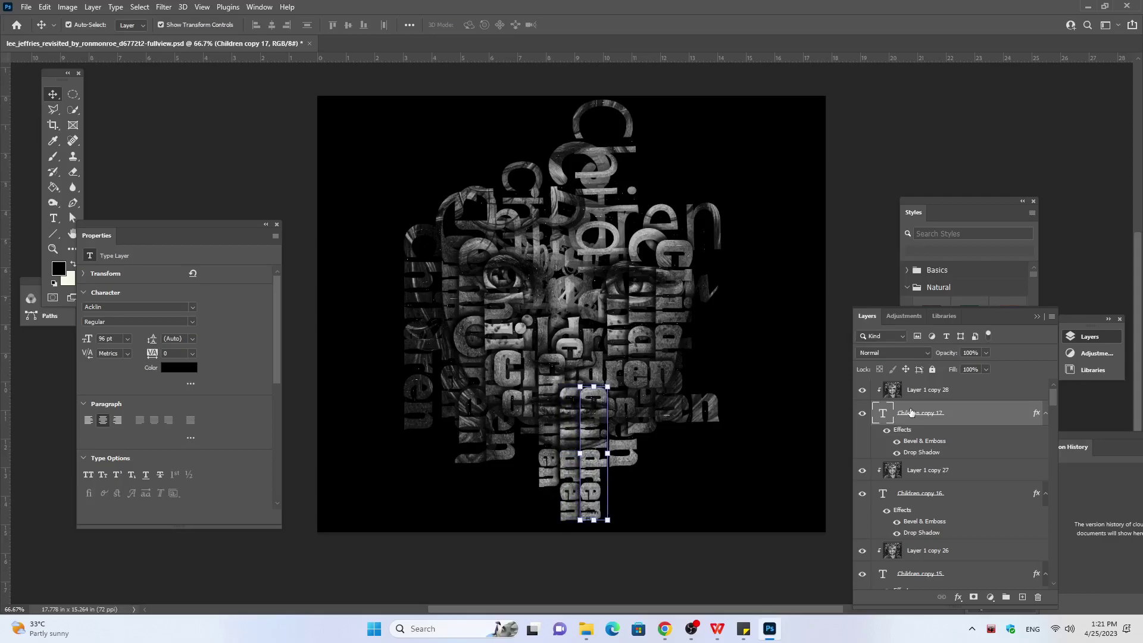
key("Right")
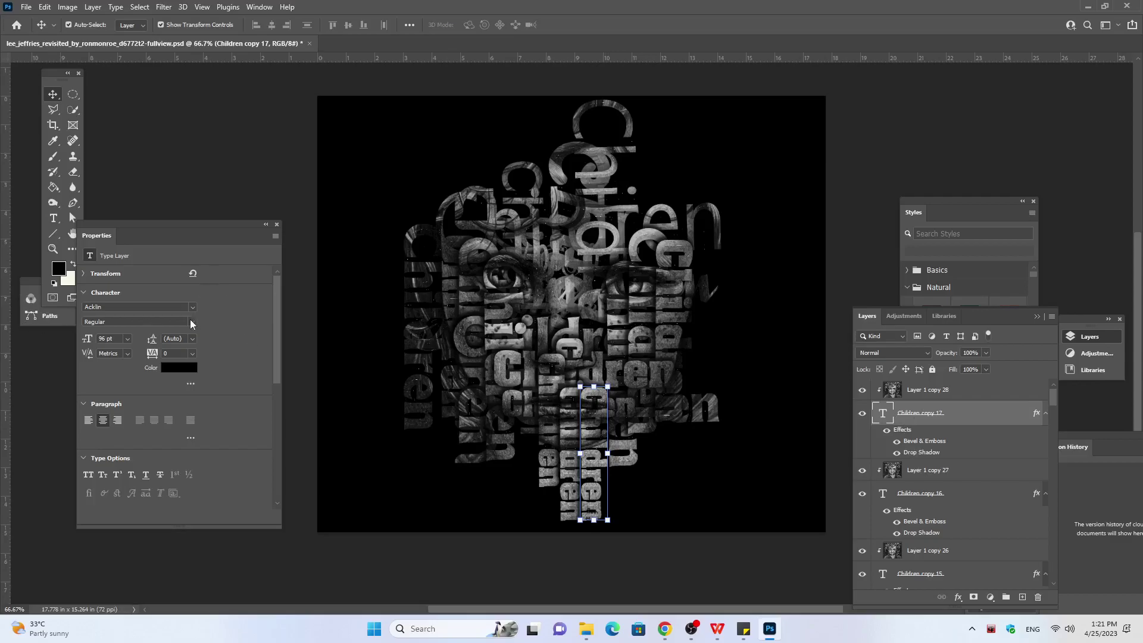
Step: Browse fonts and set the lower vertical Children word in a thin script typeface
key("Down")
key("Down")
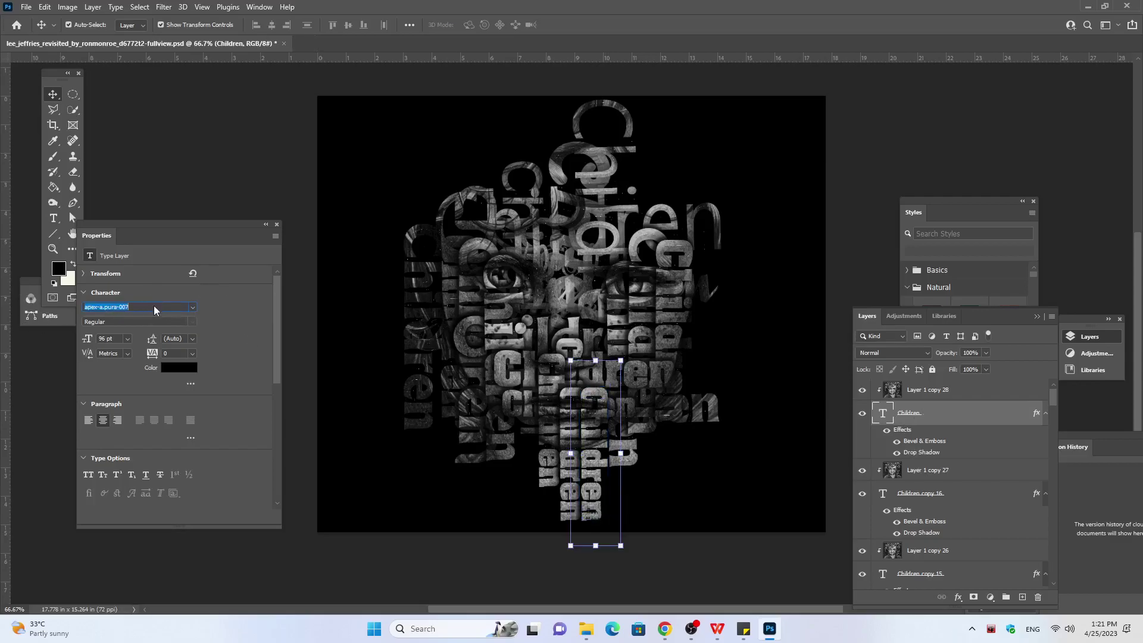
key("Down")
key("Down")
key("Down")
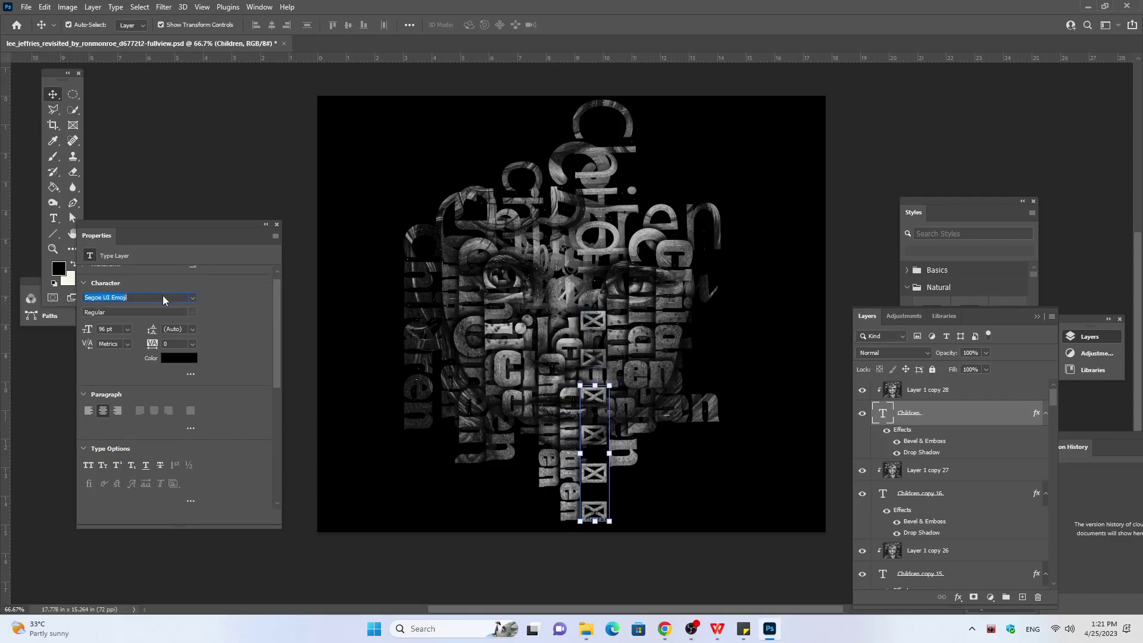
key("Down")
key("Down")
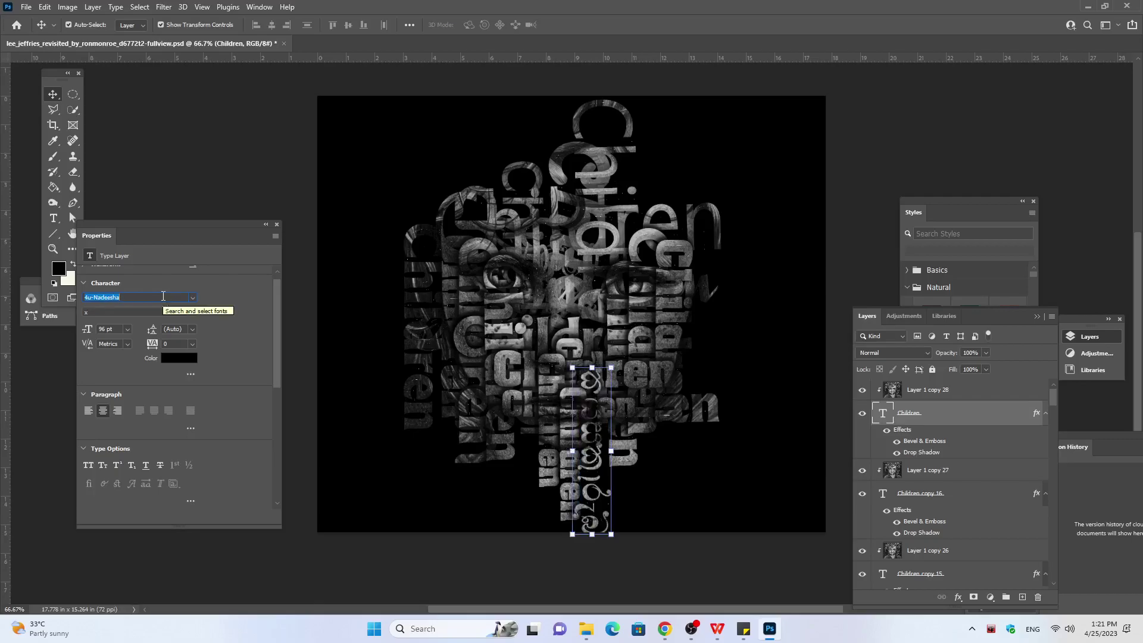
key("Up")
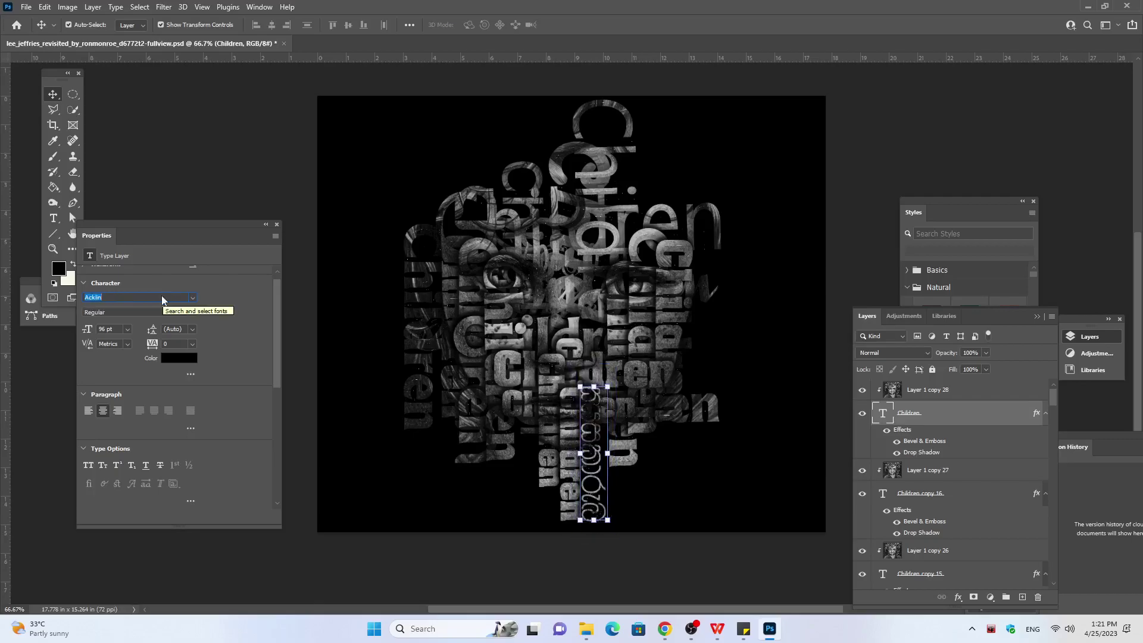
key("Up")
key("Up")
key("Down")
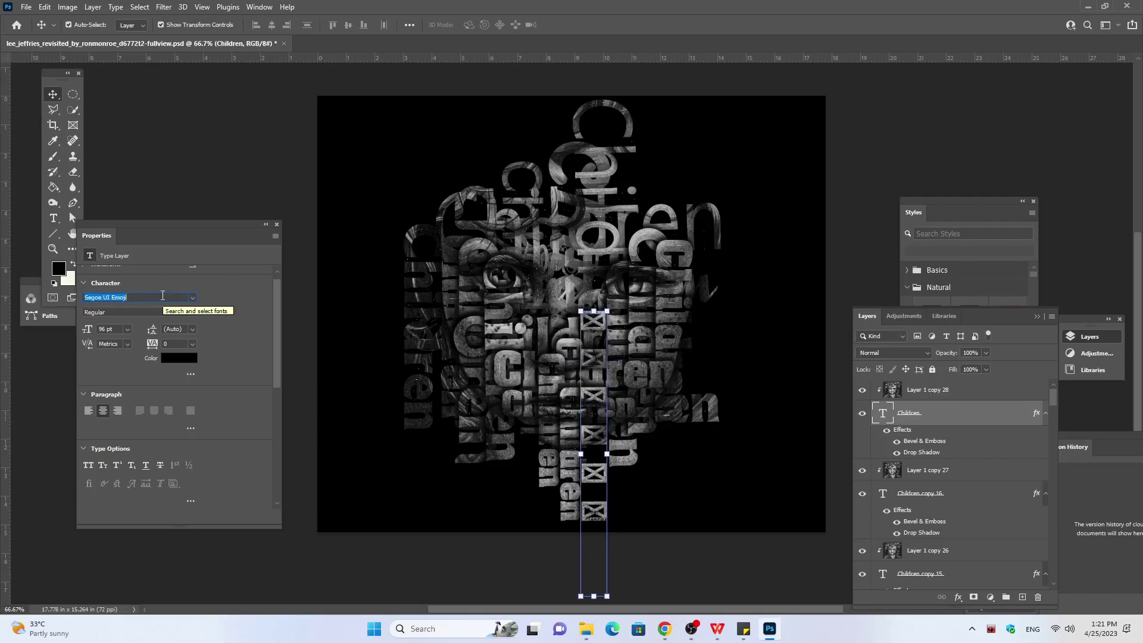
key("Down")
key("Down")
key("Down")
key("Down")
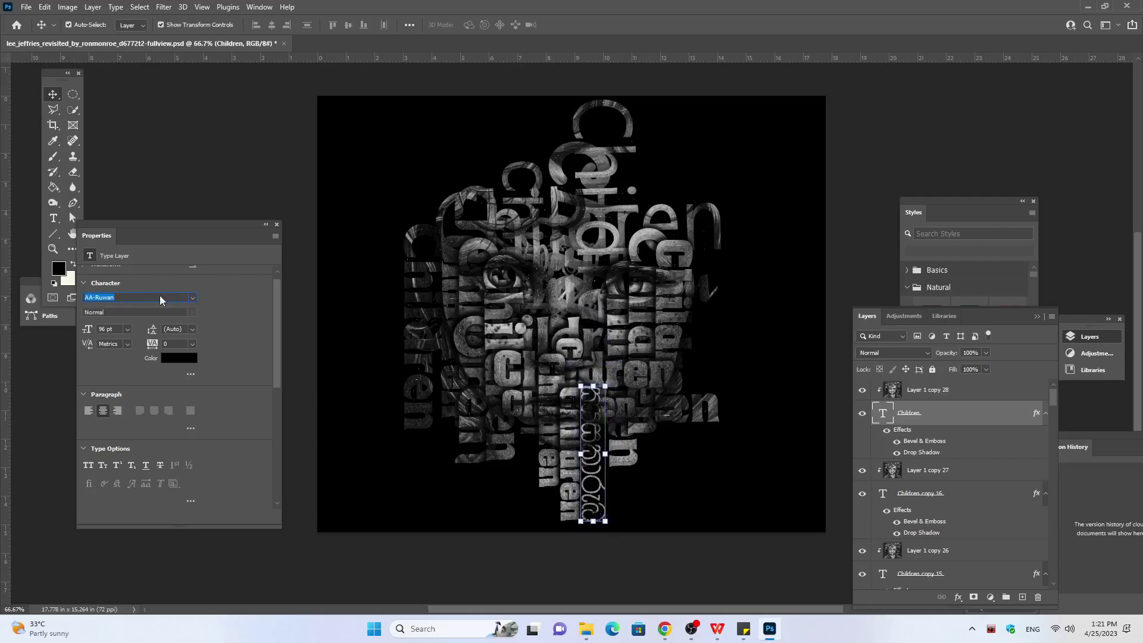
key("Down")
key("Down")
key("Down")
key("Up")
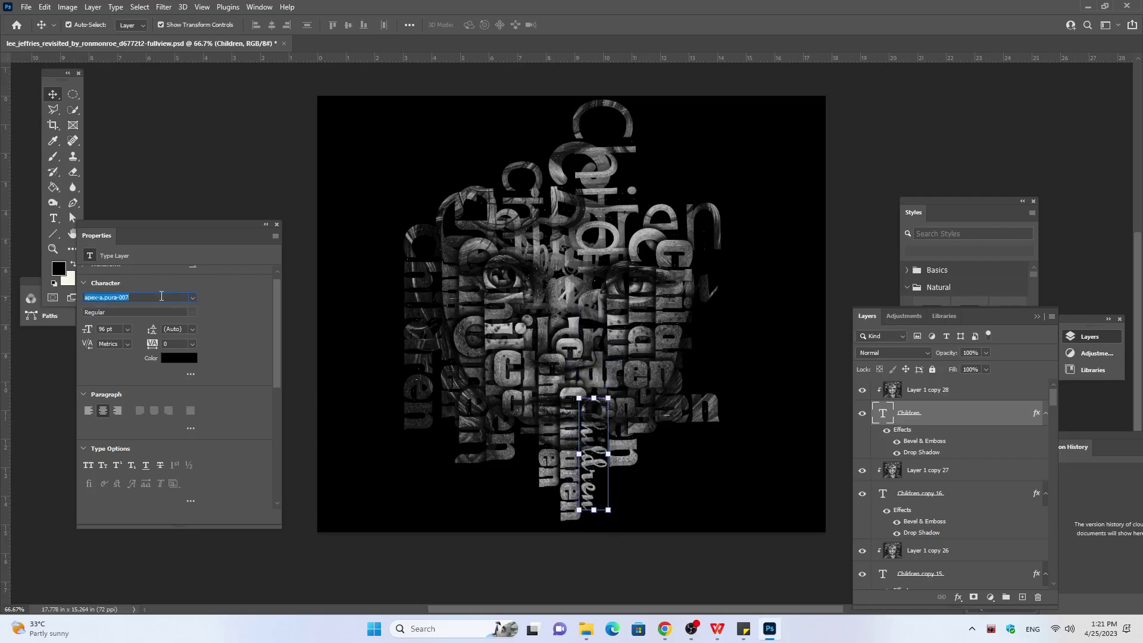
key("Up")
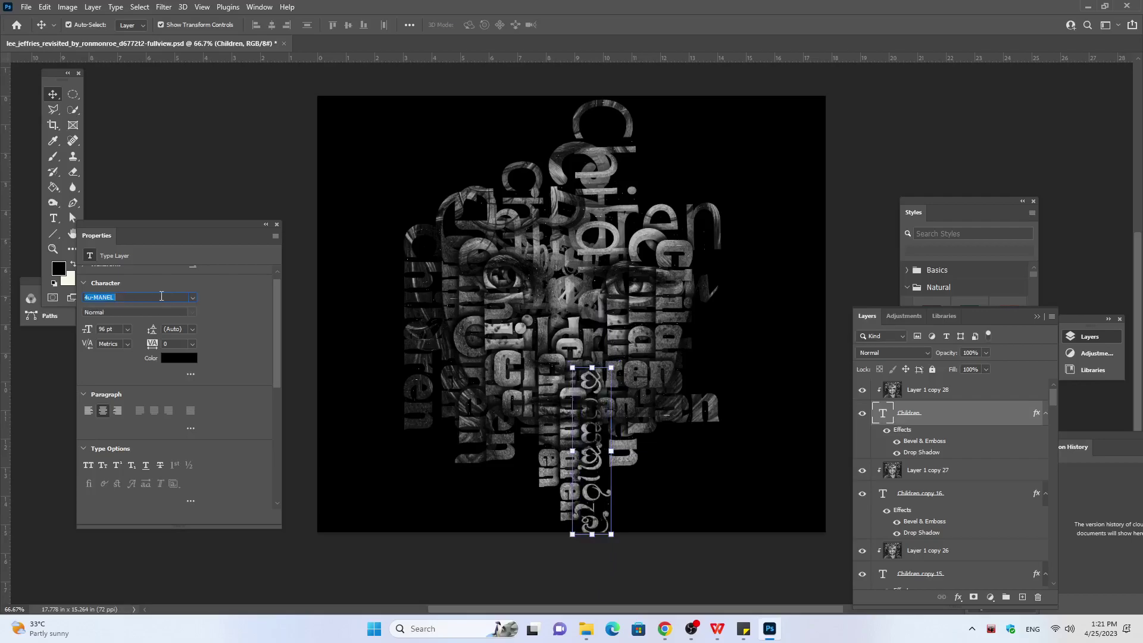
key("Down")
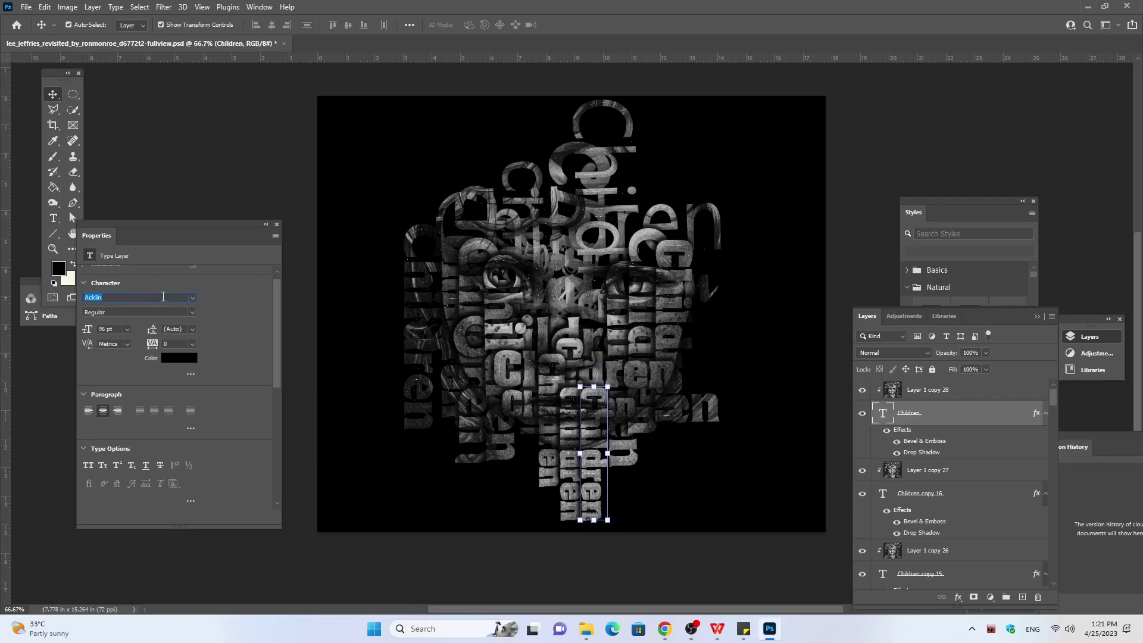
key("Down")
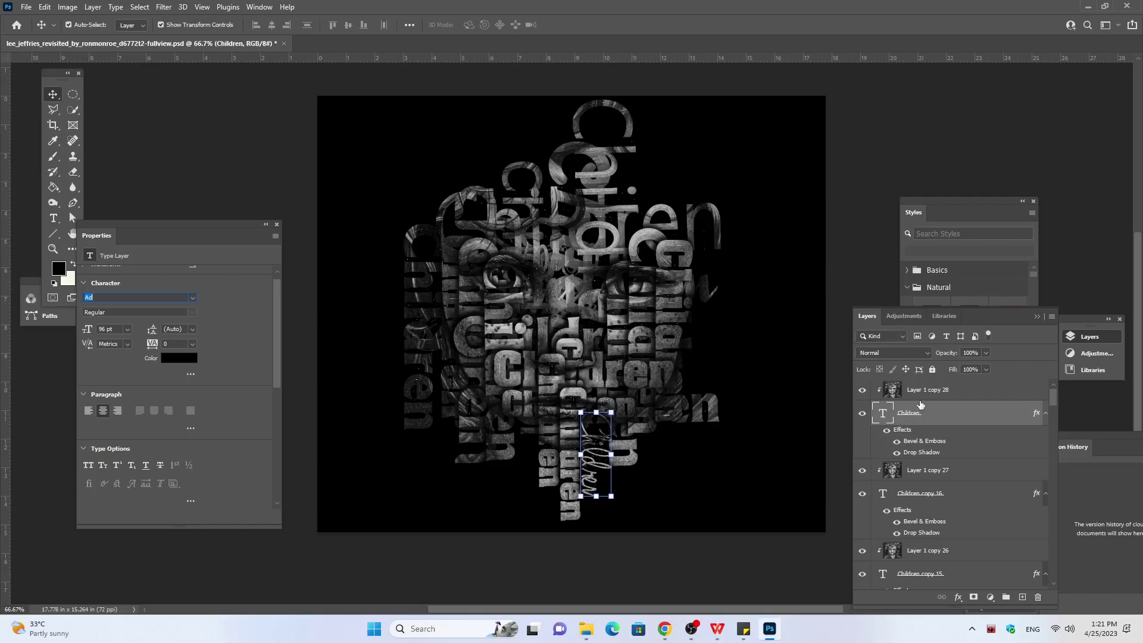
key("Return")
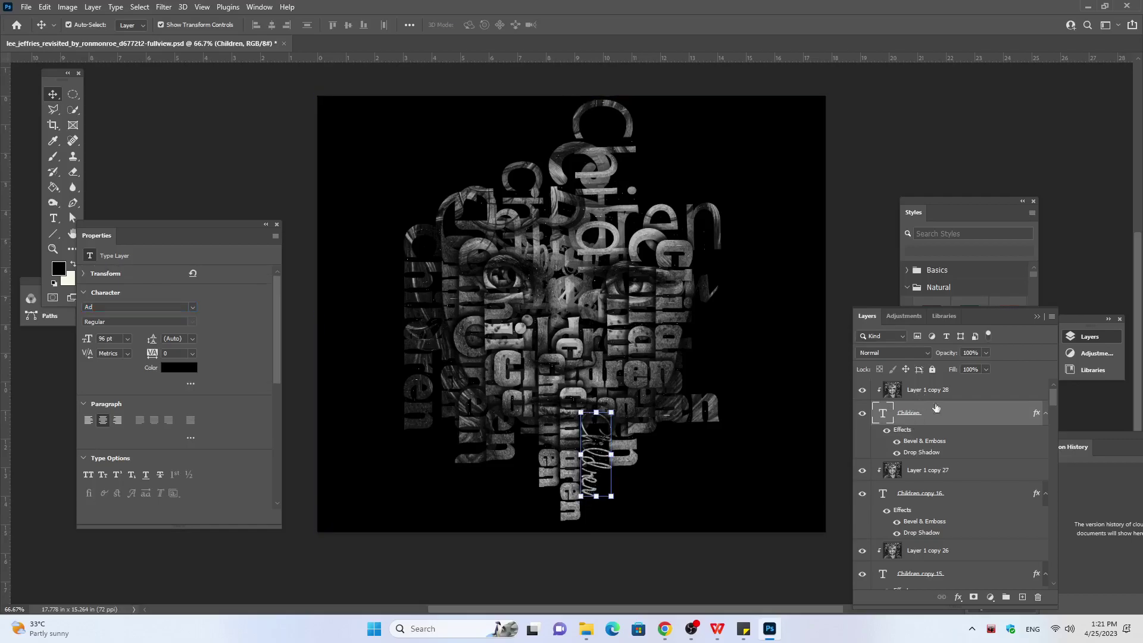
left_click(919, 395)
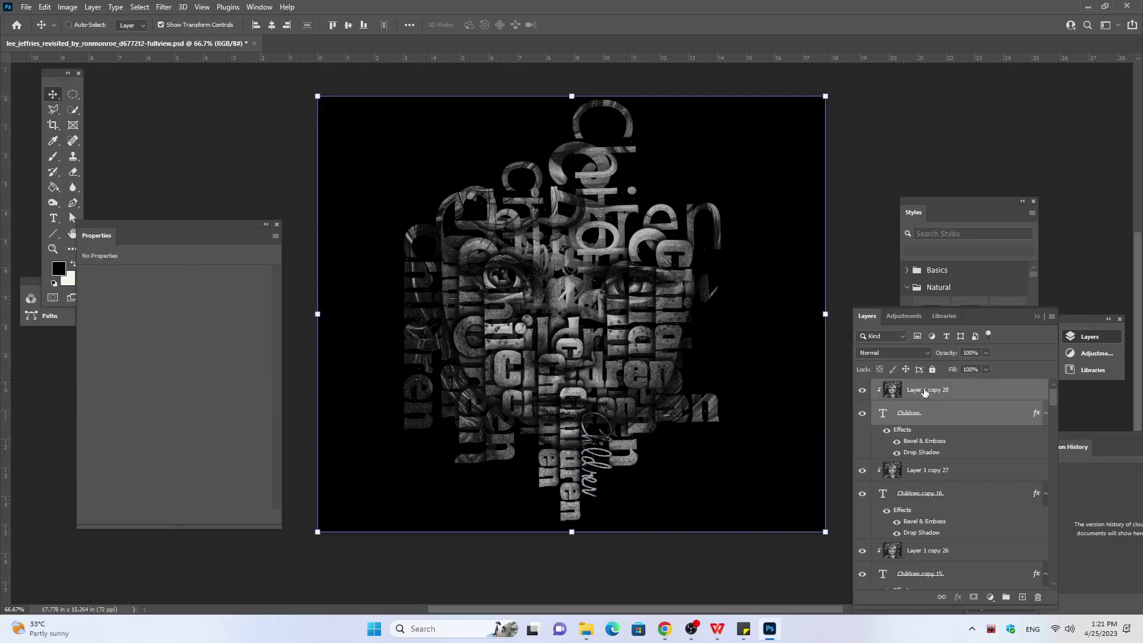
Step: Duplicate the script word and its texture, shifting the copy left beside the first
key("ctrl+j")
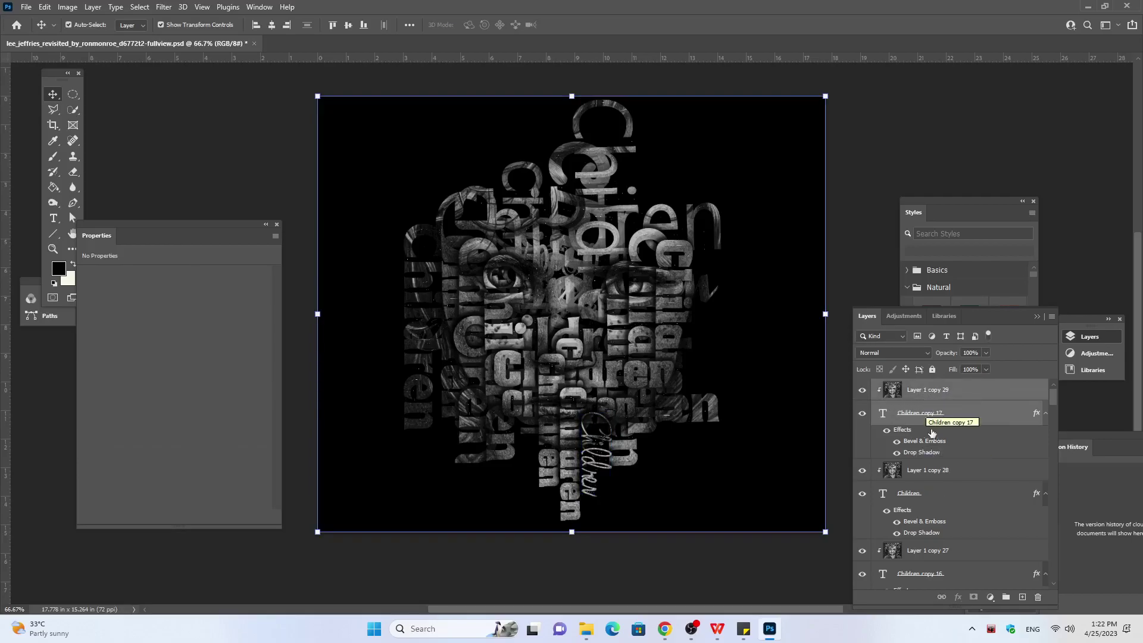
left_click(925, 422)
key("Left")
key("Left")
key("Left")
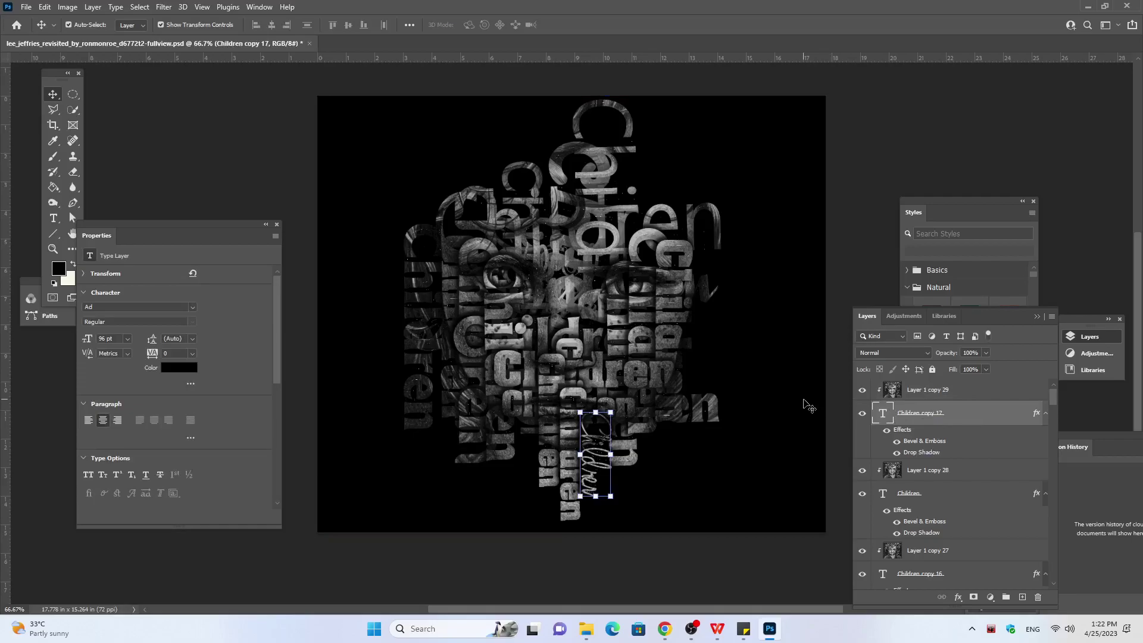
key("Left")
key("Left")
key("Left")
key("Left")
key("Left")
key("Left")
key("Left")
key("Left")
key("Left")
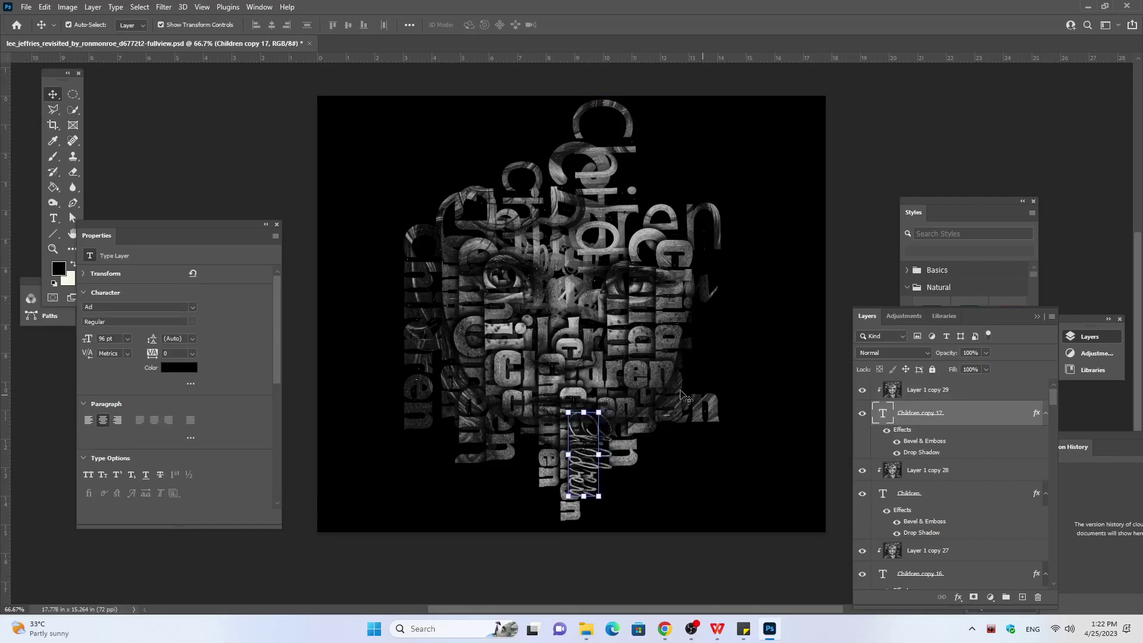
key("Left")
key("Left")
key("Left")
key("Left")
key("Left")
key("Left")
key("Left")
key("Left")
key("Left")
key("Left")
key("Left")
key("Left")
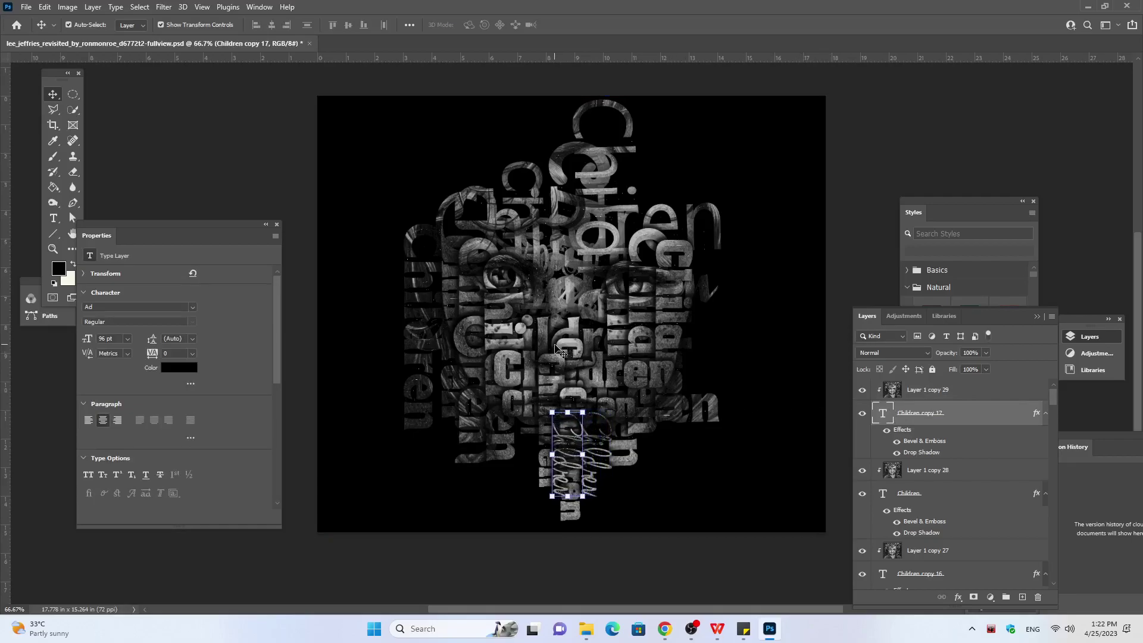
key("Left")
key("Left")
key("Left")
key("Left")
key("Left")
key("Left")
key("Left")
key("Left")
key("Left")
key("Left")
key("Left")
key("Left")
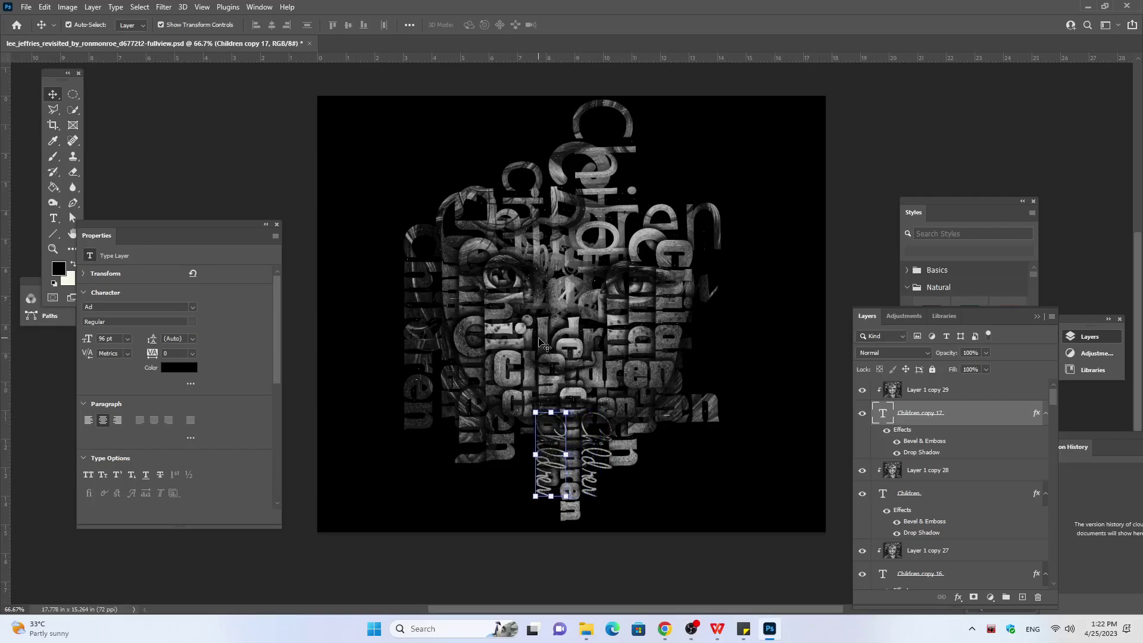
key("Left")
key("Left")
key("Left")
key("Left")
key("Left")
key("Left")
key("Left")
key("Left")
key("Left")
key("Left")
key("Left")
key("Left")
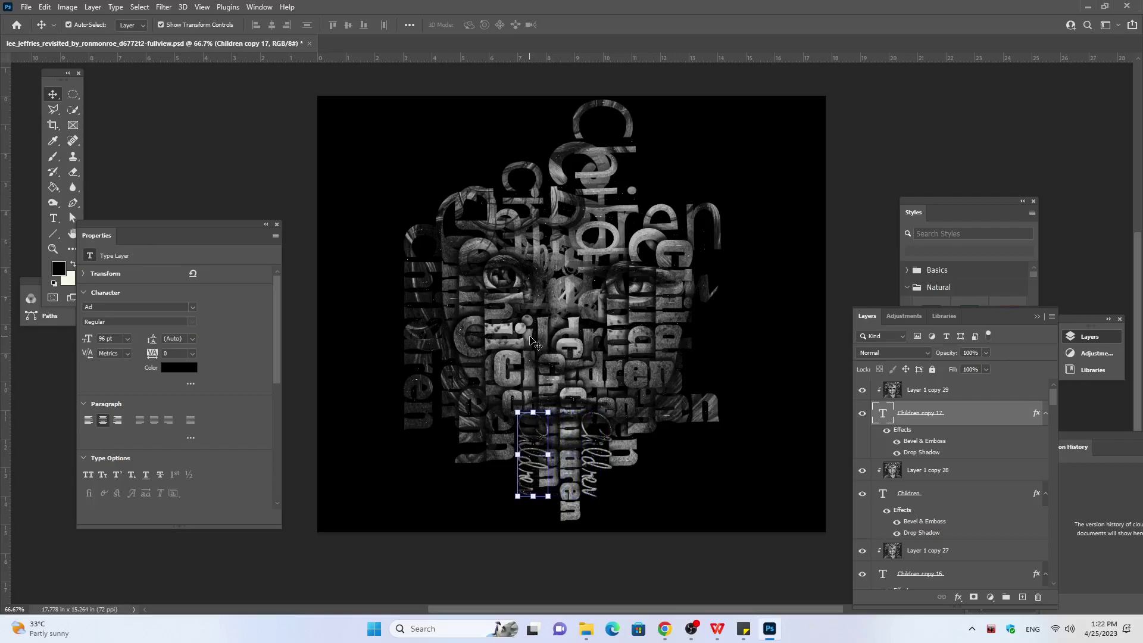
key("Left")
key("Left")
key("Left")
key("Left")
key("Left")
key("Left")
key("Left")
key("Left")
key("Left")
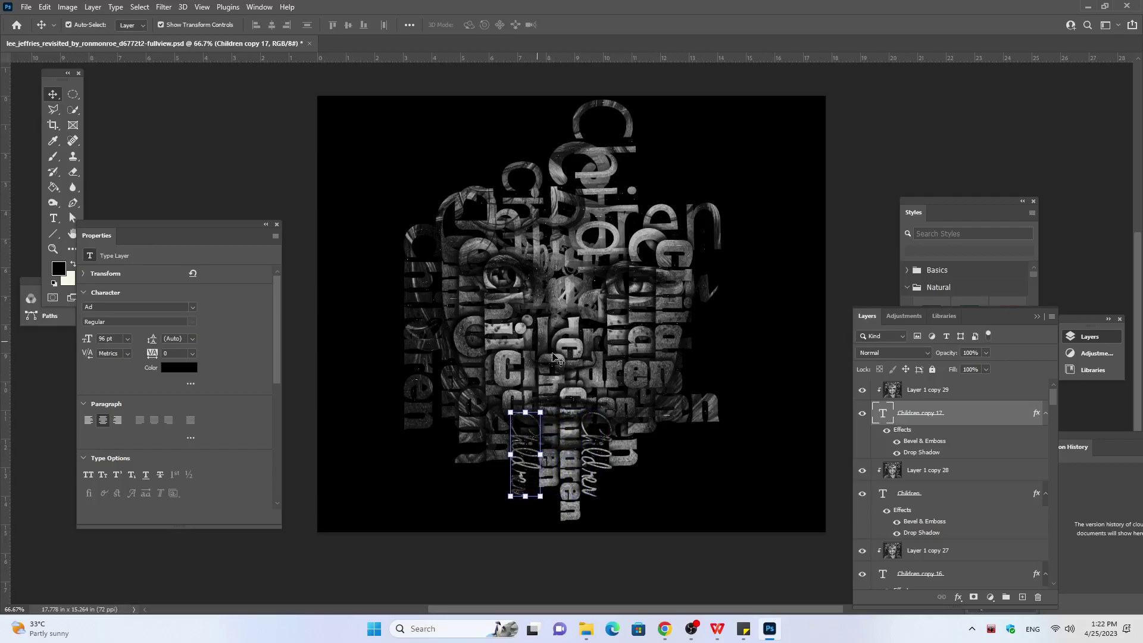
Step: Duplicate the script word and texture layer as Children copy 18, with the Move tool active
left_click(919, 401)
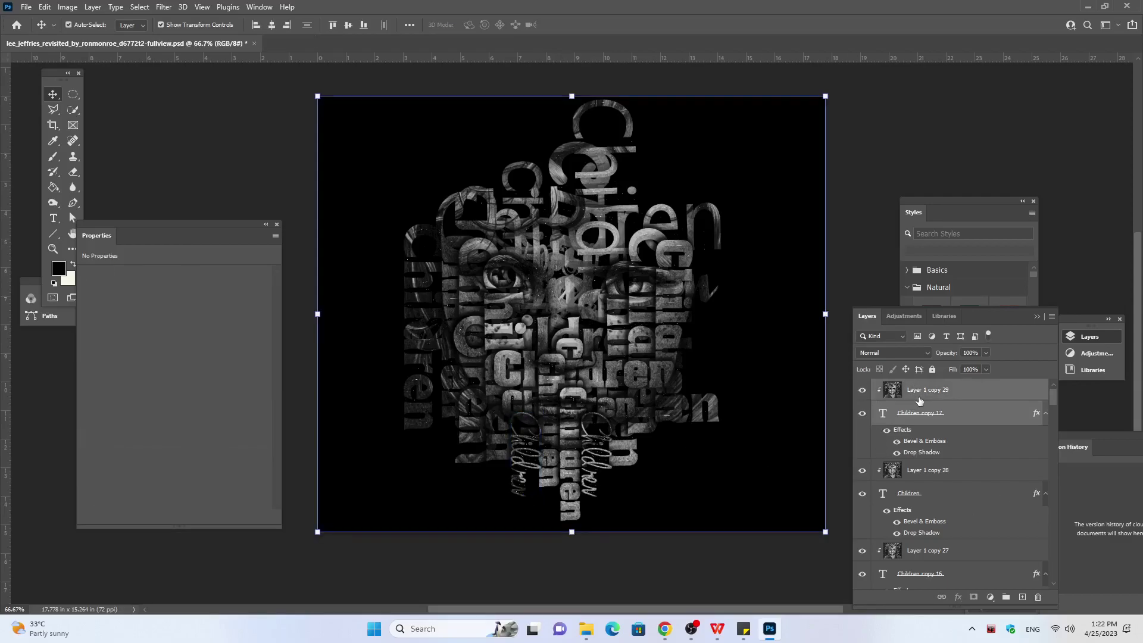
key("j")
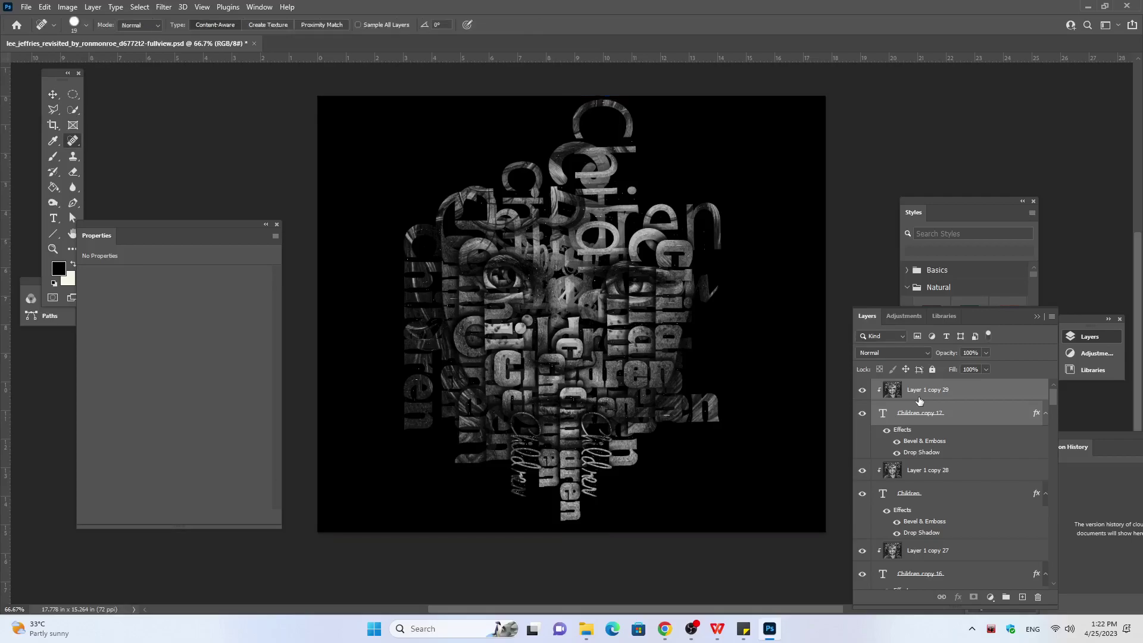
key("ctrl+j")
left_click(932, 415)
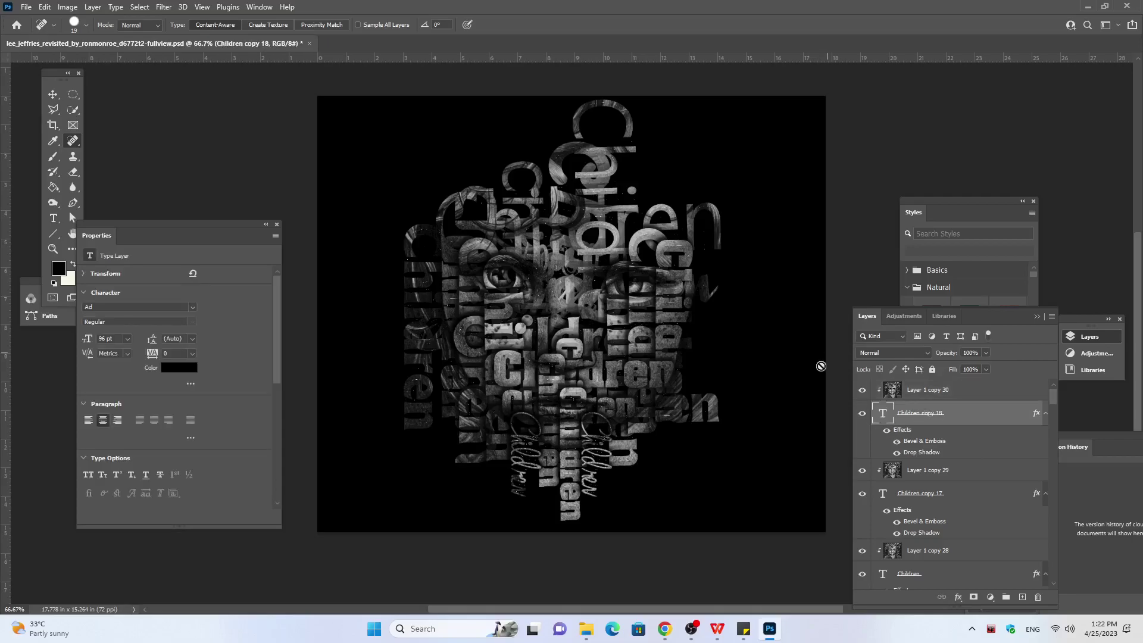
key("v")
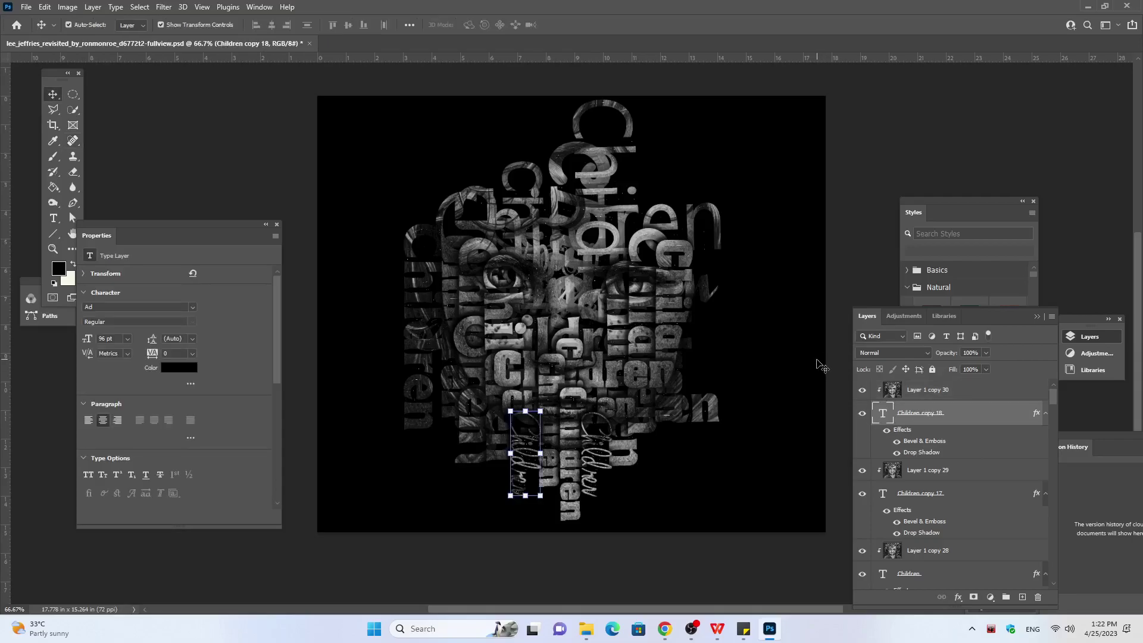
Step: Raise Children copy 18 from the lower face up to the top of the head
key("Up")
key("Up")
key("Up")
key("Up")
key("Up")
key("Up")
key("Up")
key("Up")
key("Up")
key("Up")
key("Up")
key("Up")
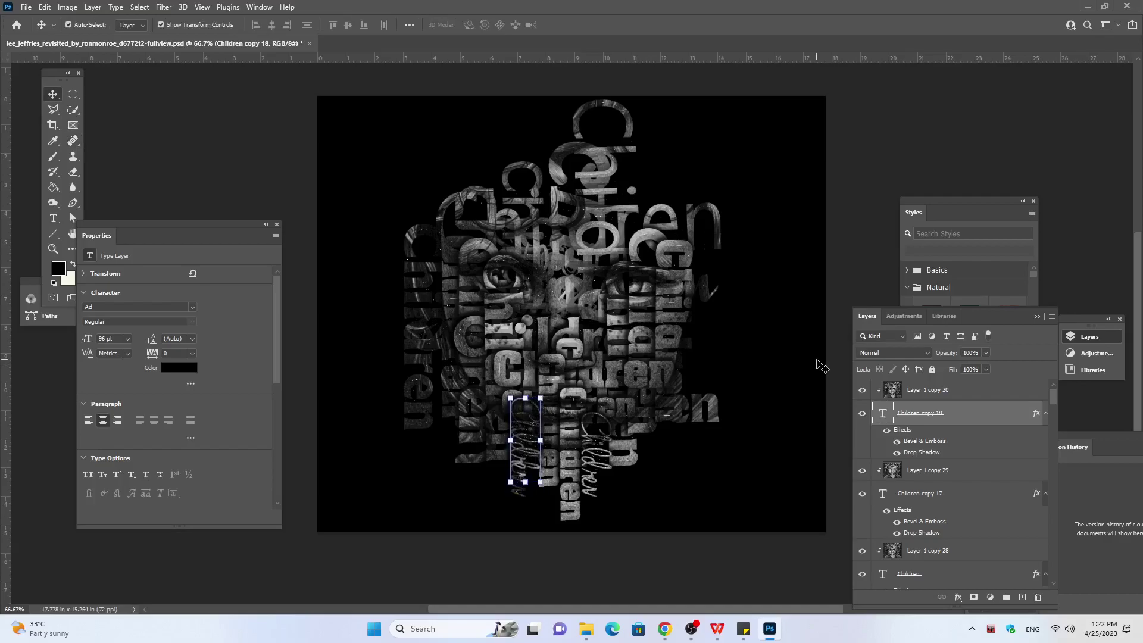
key("Up")
key("Up")
key("Up")
key("Up")
key("Up")
key("Up")
key("Up")
key("Up")
key("Up")
key("Up")
key("Up")
key("Up")
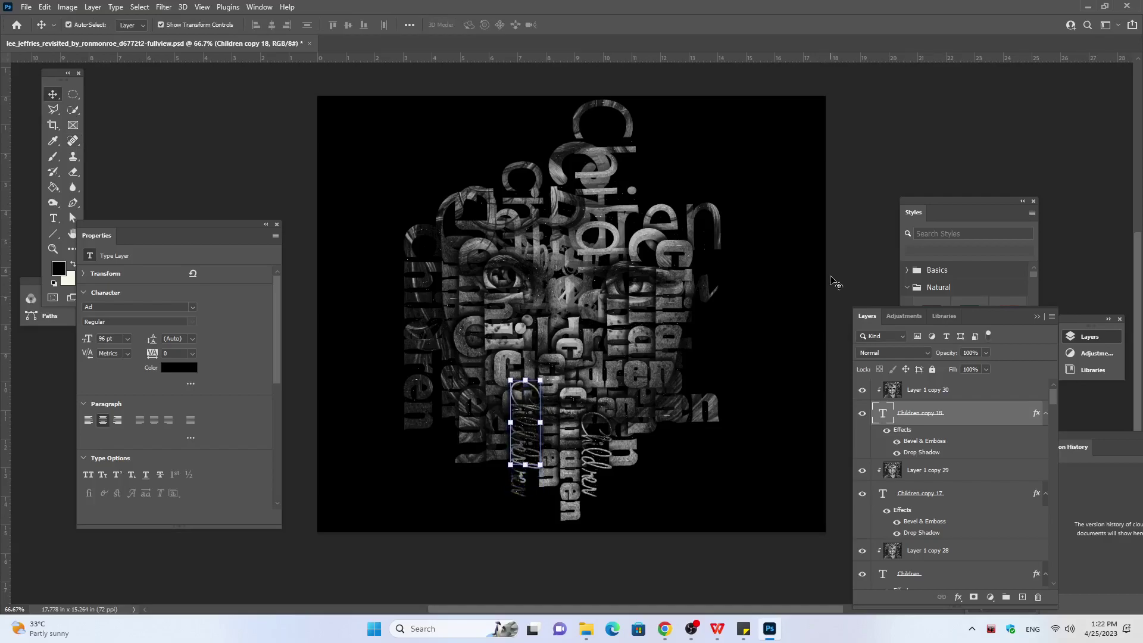
key("Up")
key("Up")
key("Up")
key("Up")
key("Up")
key("Up")
key("Up")
key("Up")
key("Up")
key("Up")
key("Up")
key("Up")
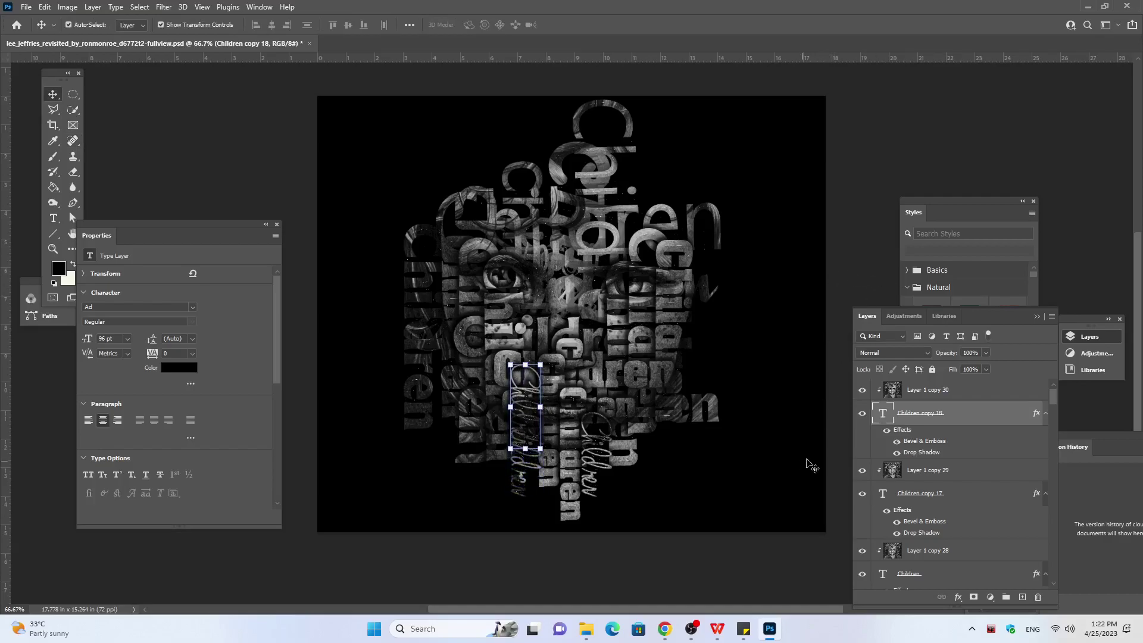
key("Up")
key("Up")
key("Up")
key("Up")
key("Up")
key("Up")
key("Up")
key("Up")
key("Up")
key("Up")
key("Up")
key("Up")
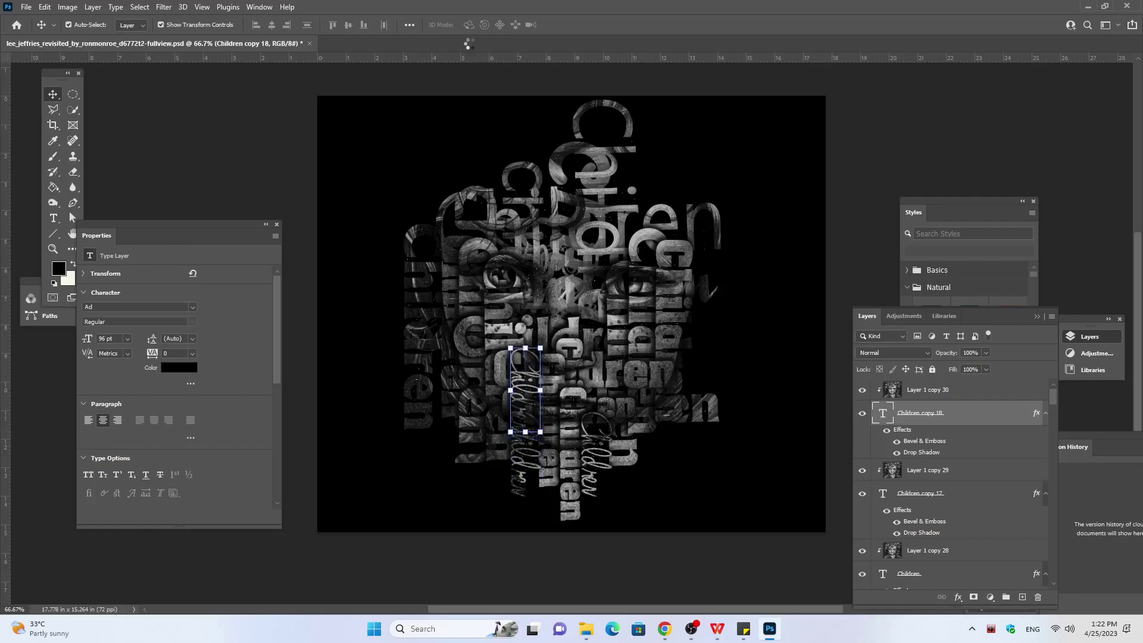
key("Up")
key("Up")
key("Up")
key("Up")
key("Up")
key("Up")
key("Up")
key("Up")
key("Up")
key("Up")
key("Up")
key("Up")
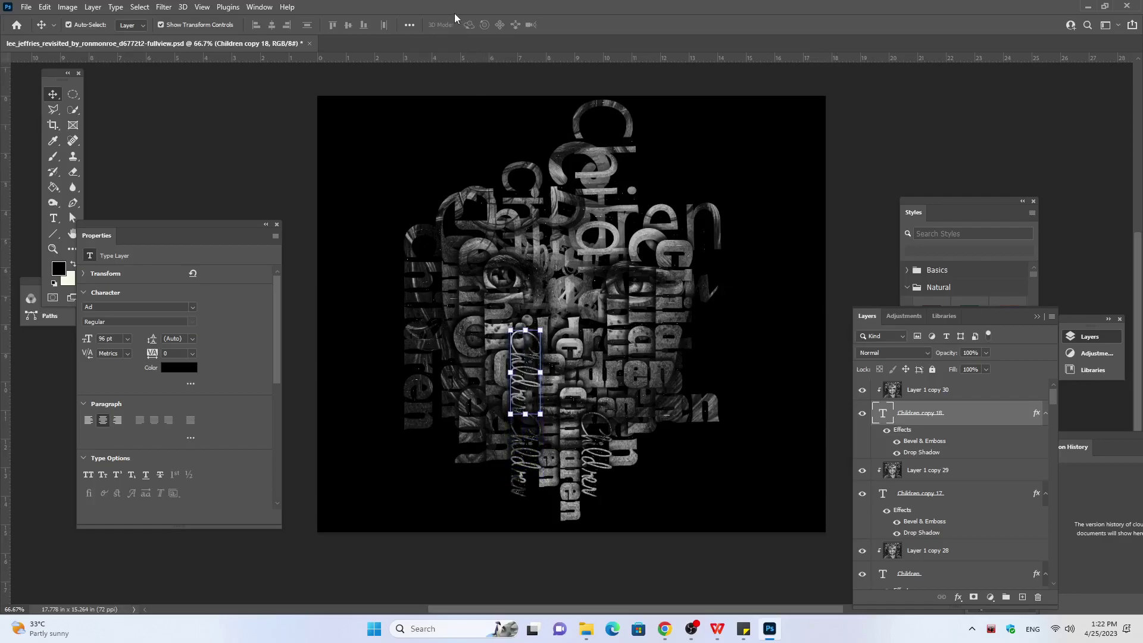
key("Up")
key("Up")
key("Up")
key("Up")
key("Up")
key("Up")
key("Up")
key("Up")
key("Up")
key("Up")
key("Up")
key("Up")
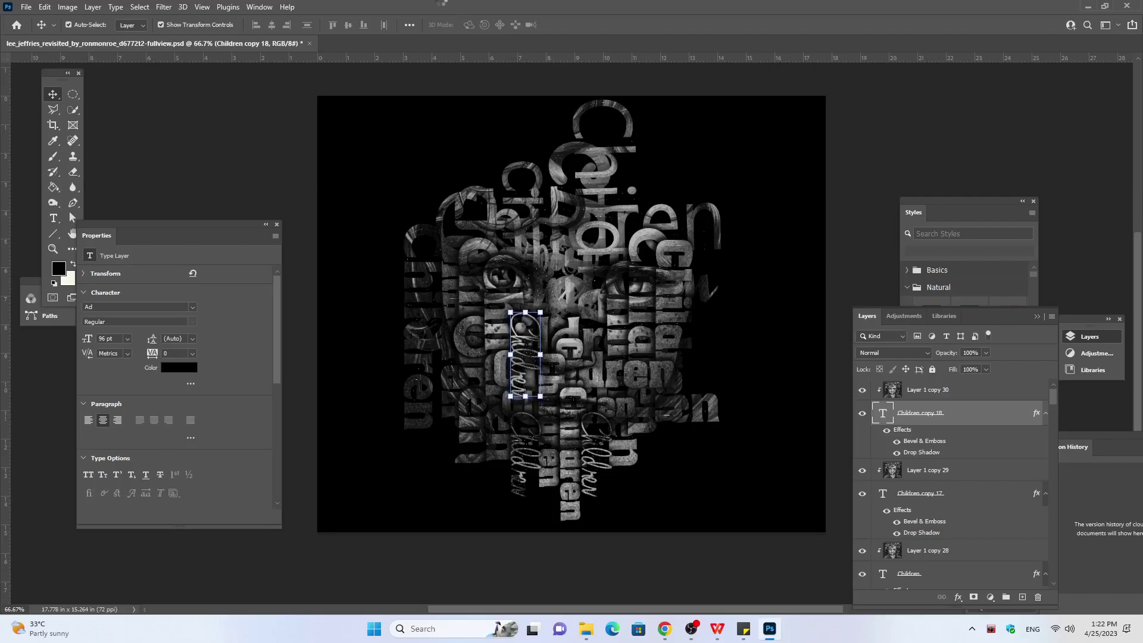
key("Up")
key("Up")
key("Up")
key("Up")
key("Up")
key("Up")
key("Up")
key("Up")
key("Up")
key("Up")
key("Up")
key("Up")
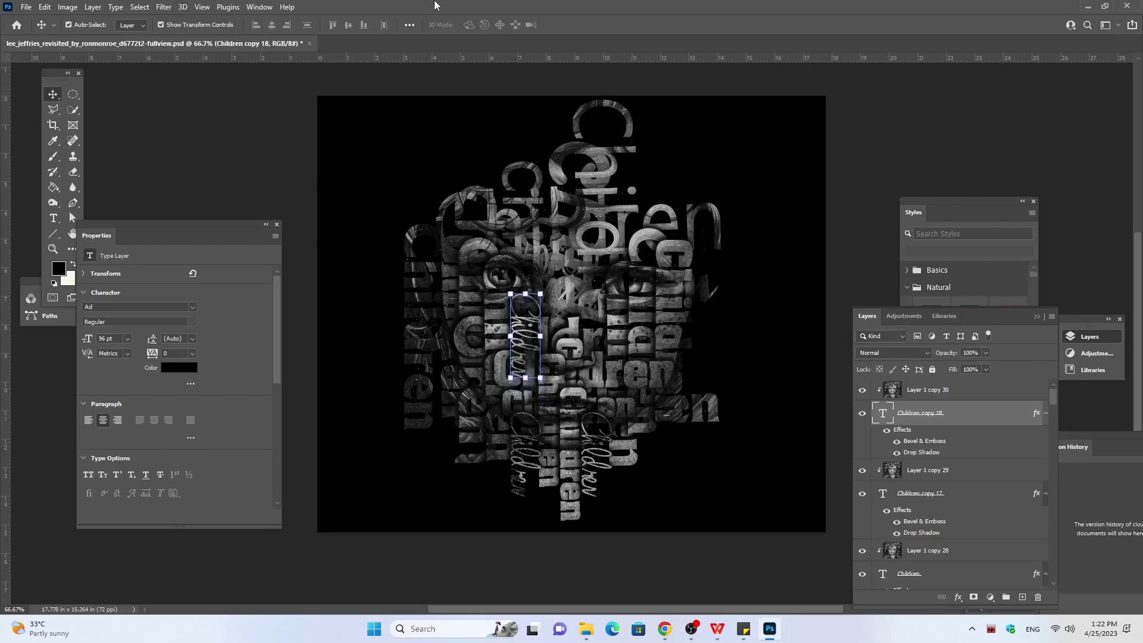
key("Up")
key("Up")
key("Up")
key("Up")
key("Up")
key("Up")
key("Up")
key("Up")
key("Up")
key("Up")
key("Up")
key("Up")
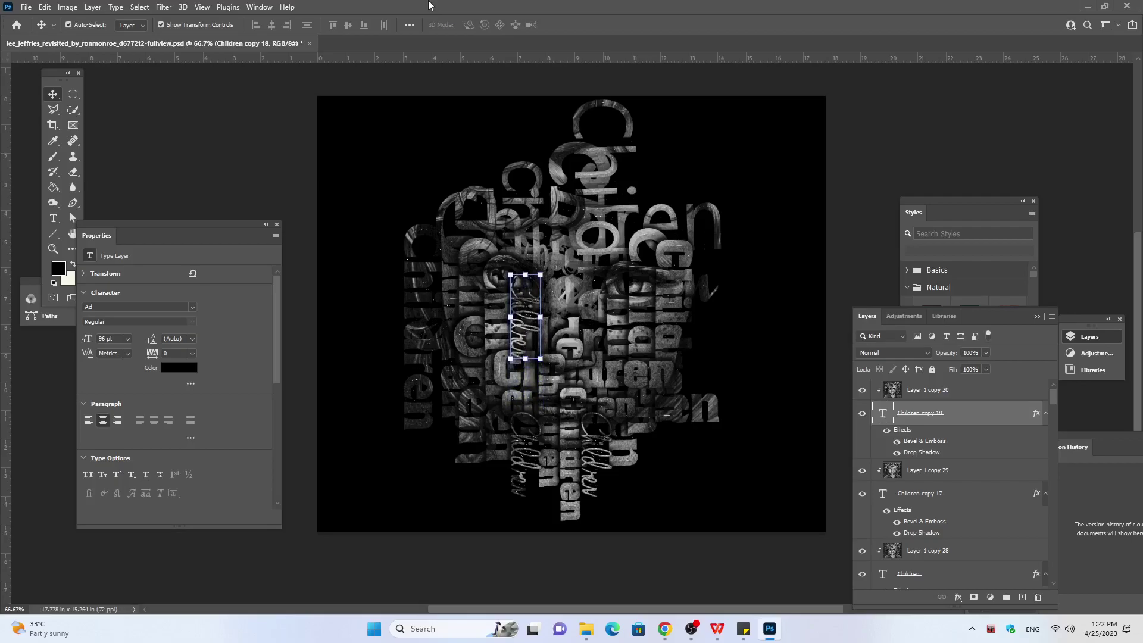
key("Up")
key("Up")
key("Up")
key("Up")
key("Up")
key("Up")
key("Up")
key("Up")
key("Up")
key("Up")
key("Up")
key("Up")
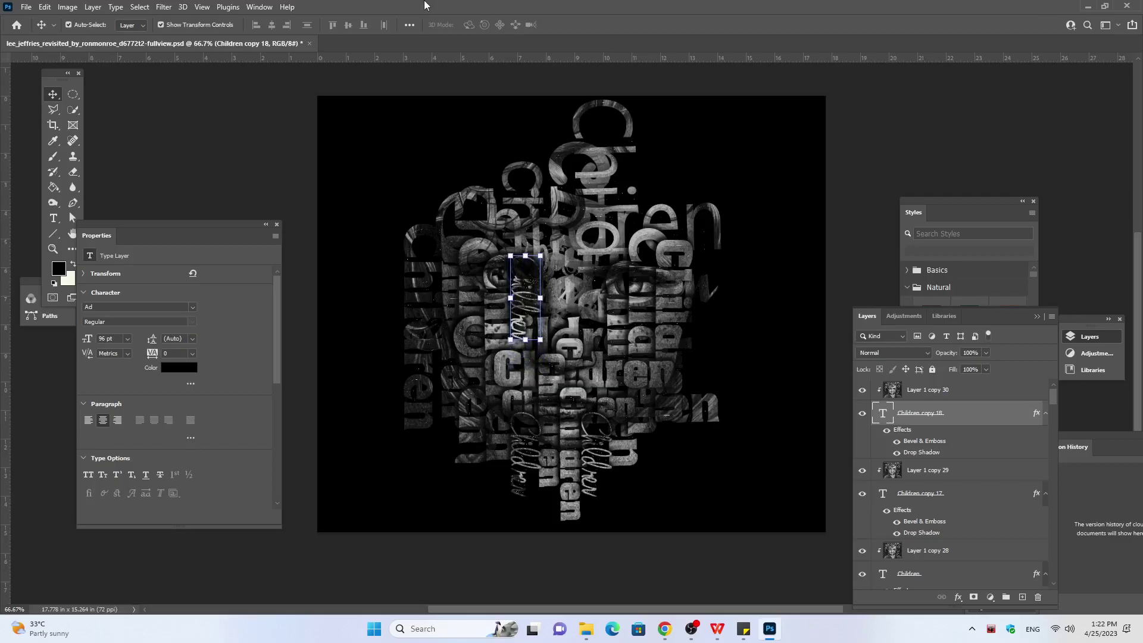
key("Up")
key("Up")
key("Up")
key("Up")
key("Up")
key("Up")
key("Up")
key("Up")
key("Up")
key("Up")
key("Up")
key("Up")
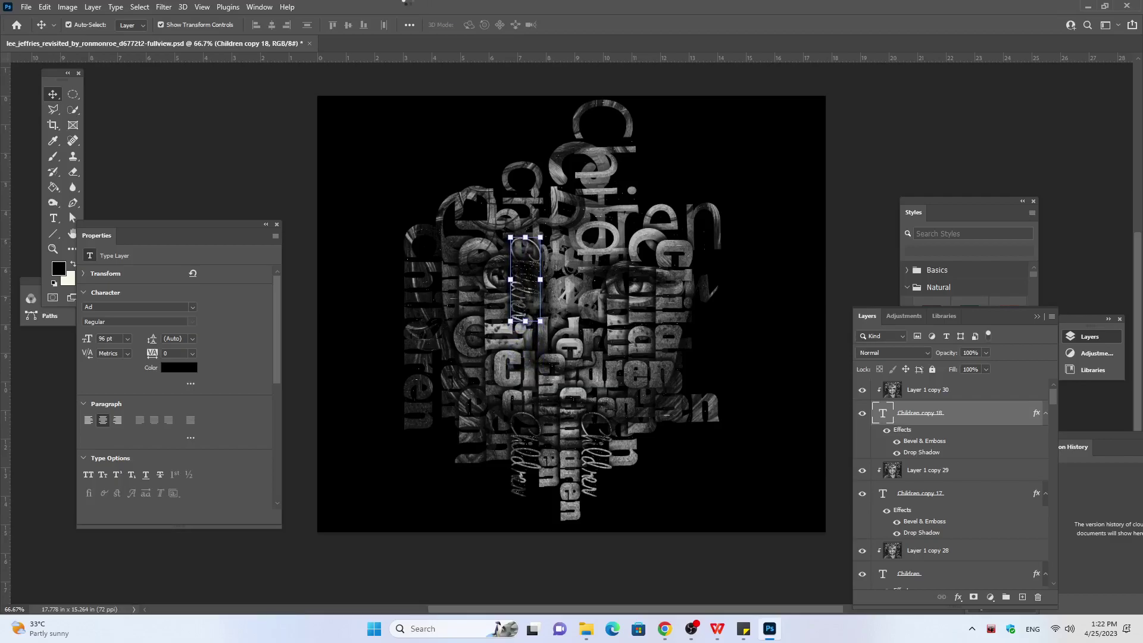
key("Up")
key("Up")
key("Up")
key("Up")
key("Up")
key("Up")
key("Up")
key("Up")
key("Up")
key("Up")
key("Up")
key("Up")
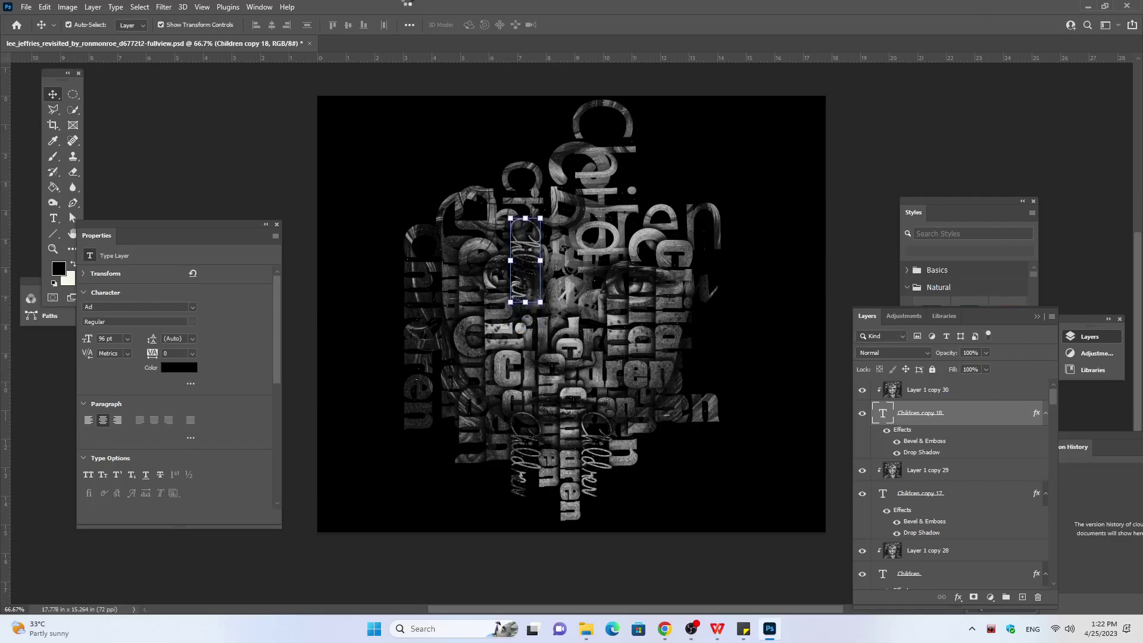
key("Up")
key("Up")
key("Up")
key("Up")
key("Up")
key("Up")
key("Up")
key("Up")
key("Up")
key("Up")
key("Up")
key("Up")
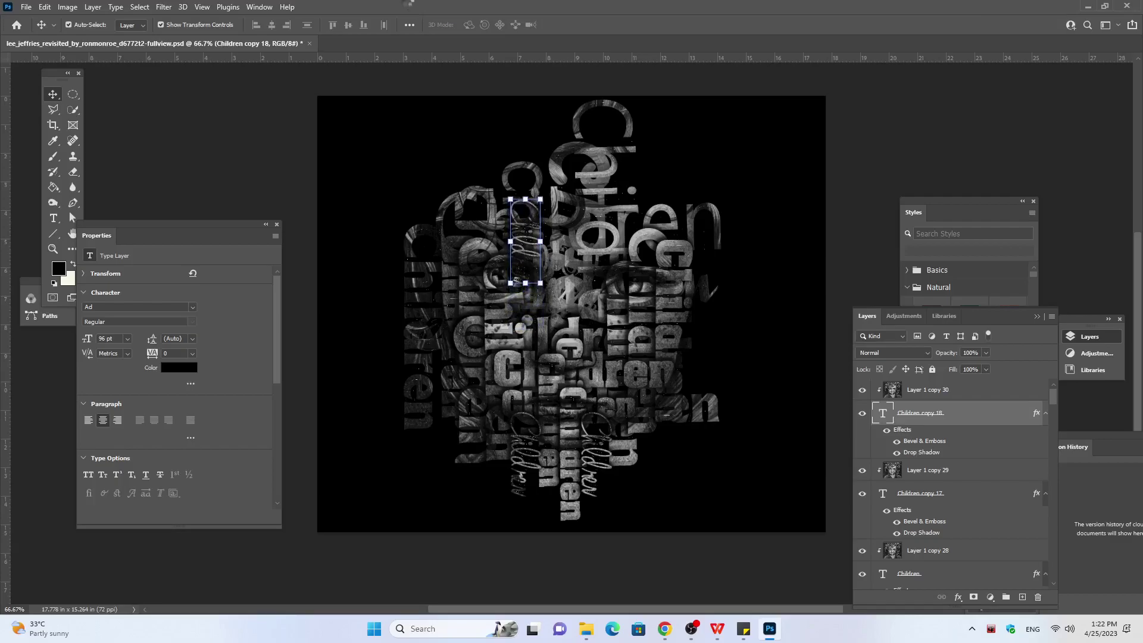
key("Up")
key("Up")
key("Up")
key("Up")
key("Up")
key("Up")
key("Up")
key("Up")
key("Up")
key("Up")
key("Up")
key("Up")
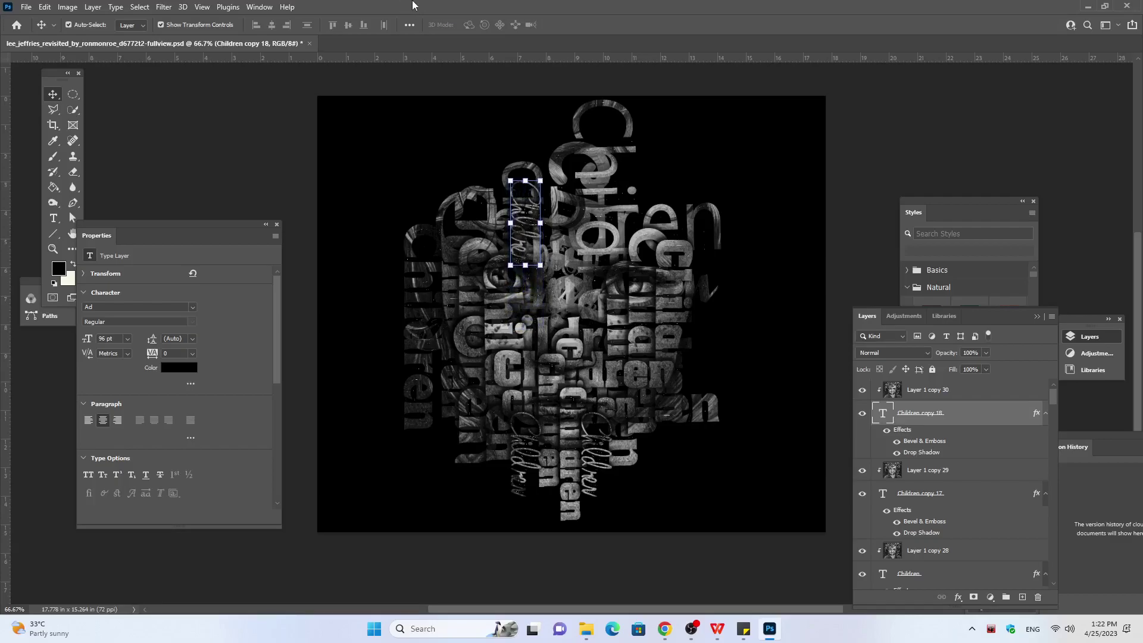
key("Up")
key("Up")
key("Up")
key("Up")
key("Up")
key("Up")
key("Up")
key("Up")
key("Up")
key("Up")
key("Up")
key("Up")
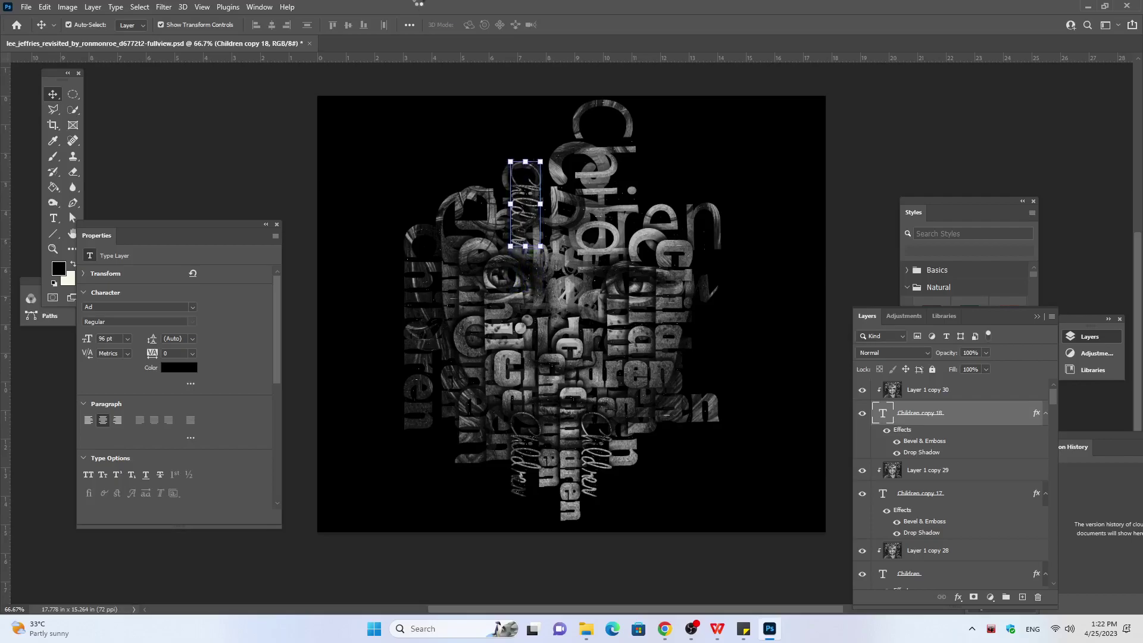
key("Up")
key("Up")
key("Up")
key("Up")
key("Up")
key("Up")
key("Up")
key("Up")
key("Up")
key("Up")
key("Up")
key("Up")
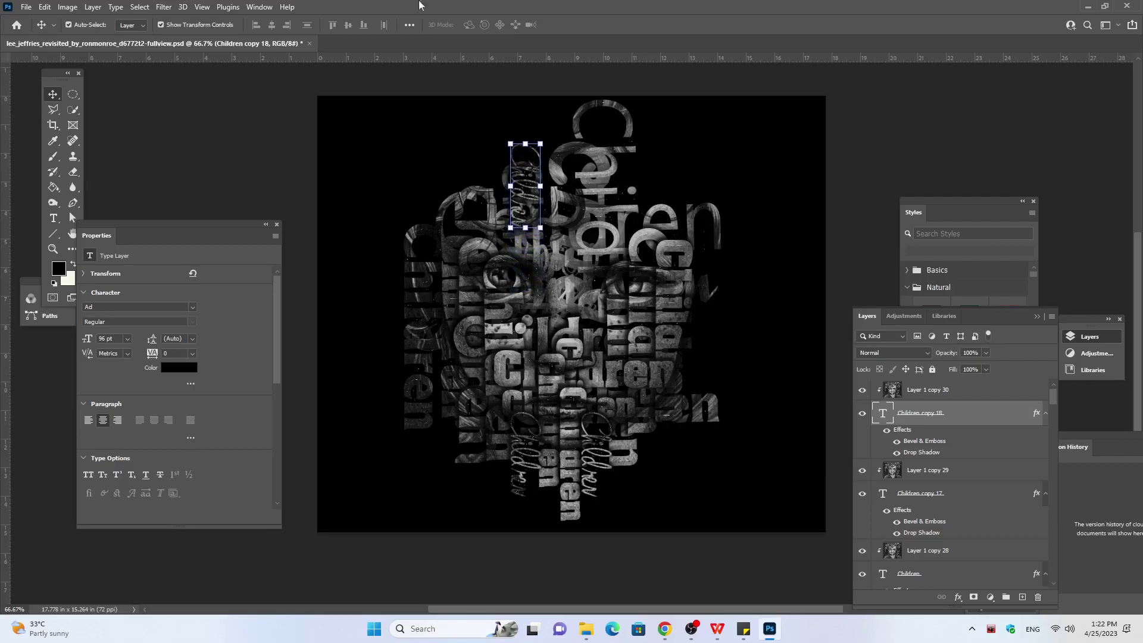
key("Up")
key("Up")
key("Up")
key("Up")
key("Up")
key("Up")
Step: Nudge Children copy 18 slightly right at the top of the head
key("Right")
key("Right")
key("Right")
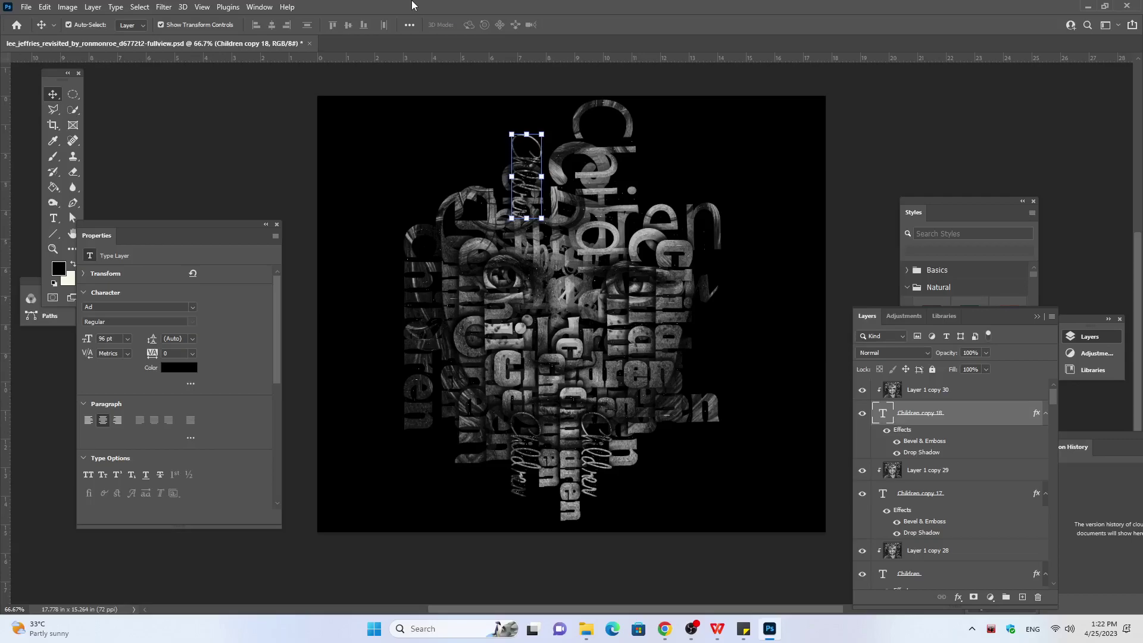
key("Right")
key("Right")
key("Right")
key("Right")
key("Right")
key("Right")
key("Right")
key("Right")
key("Right")
key("Right")
key("Right")
key("Right")
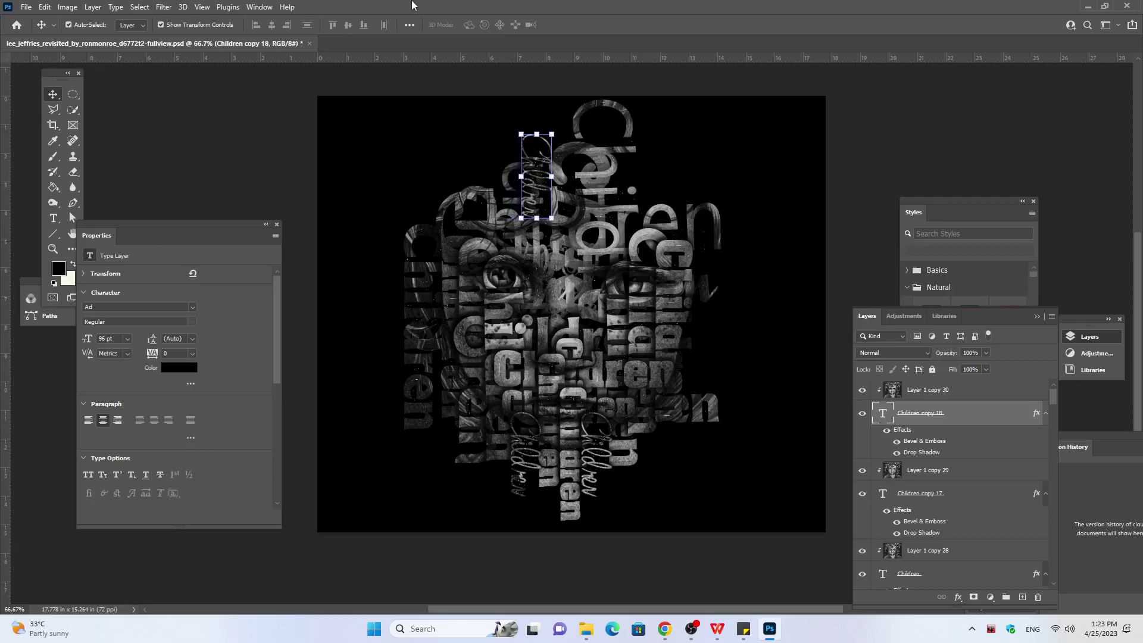
key("Right")
key("Right")
key("Right")
key("Right")
key("Right")
key("Right")
key("Right")
key("Right")
key("Right")
key("Right")
key("Right")
key("Right")
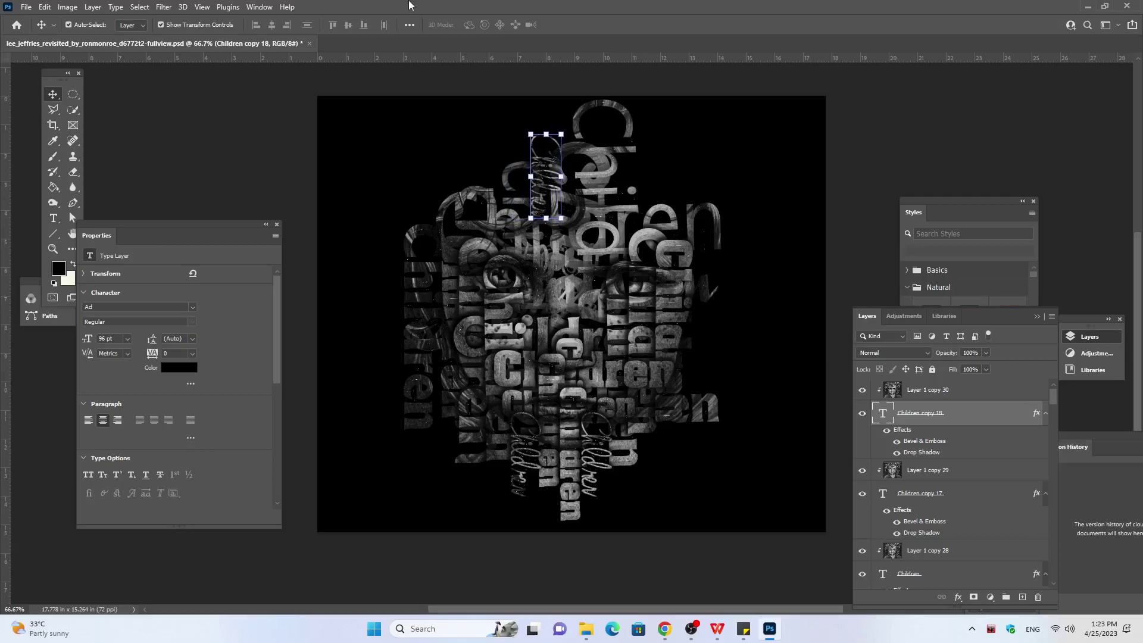
key("Right")
key("Right")
key("Right")
key("Right")
key("Right")
key("Right")
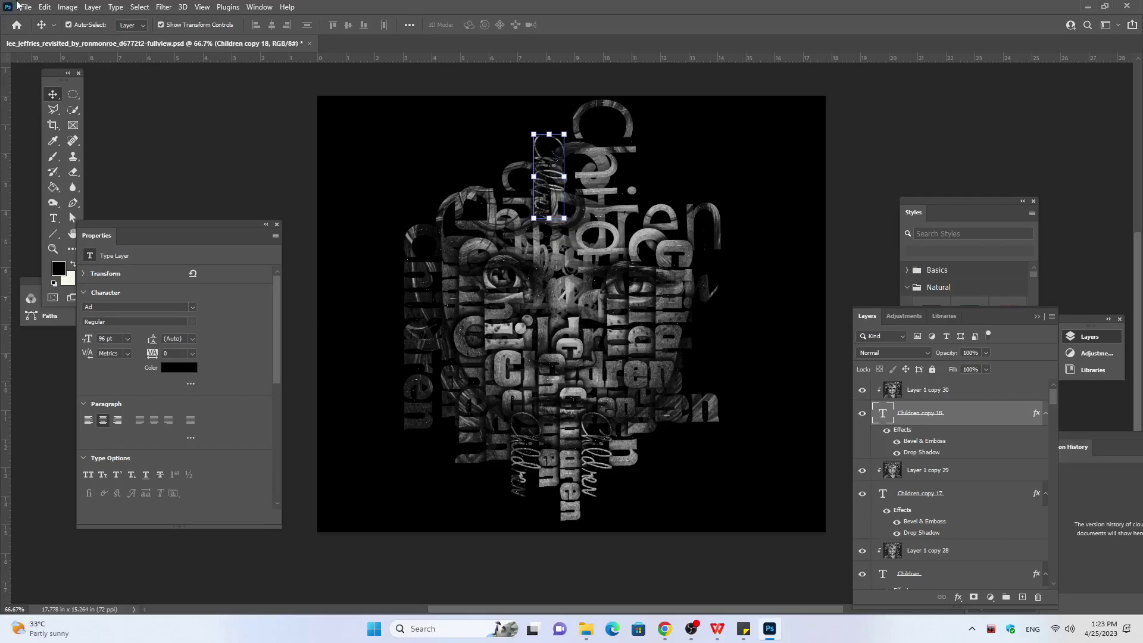
Step: Add a +0.93 Exposure adjustment at the top of the stack, with a copy below Children copy 18
left_click(93, 6)
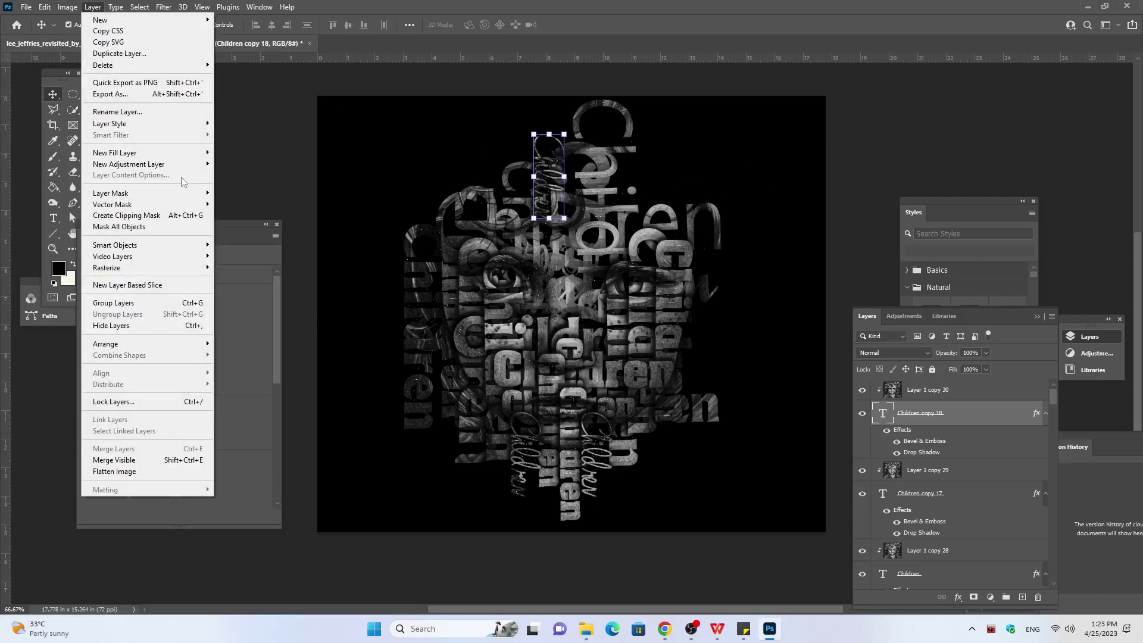
mouse_move(129, 164)
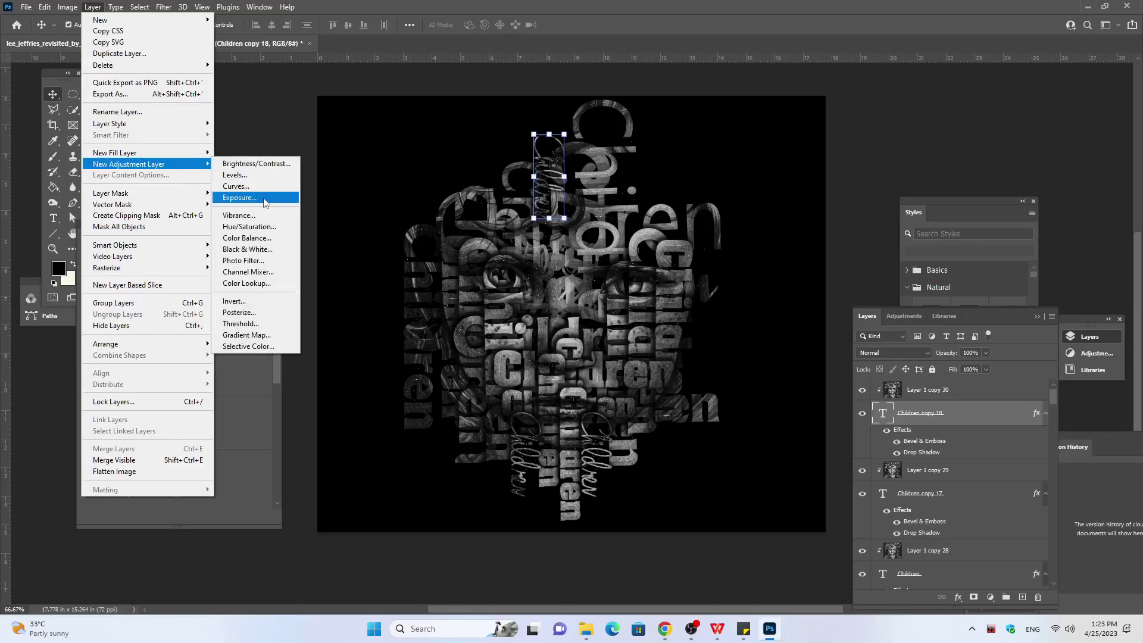
left_click(264, 199)
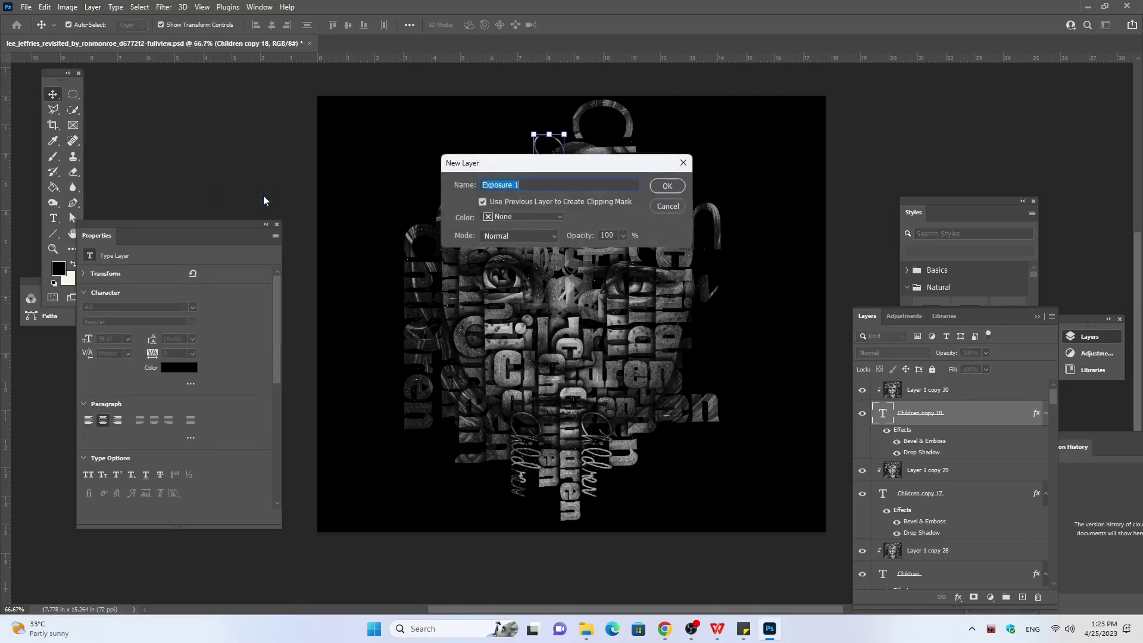
left_click(667, 186)
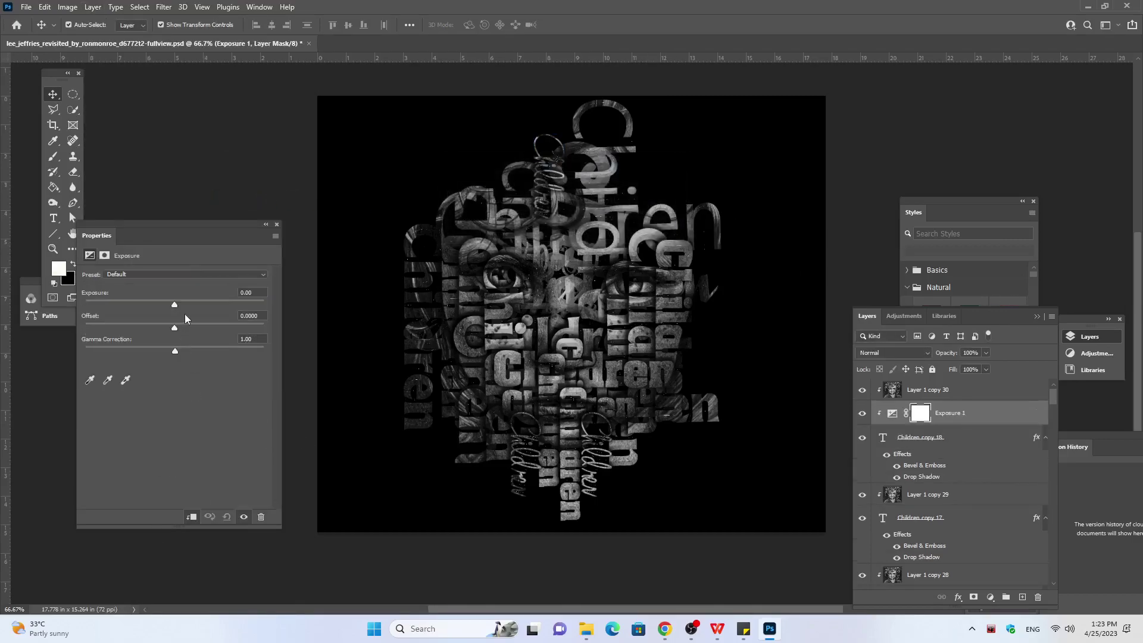
left_click_drag(184, 303, 191, 302)
left_click_drag(191, 306, 187, 305)
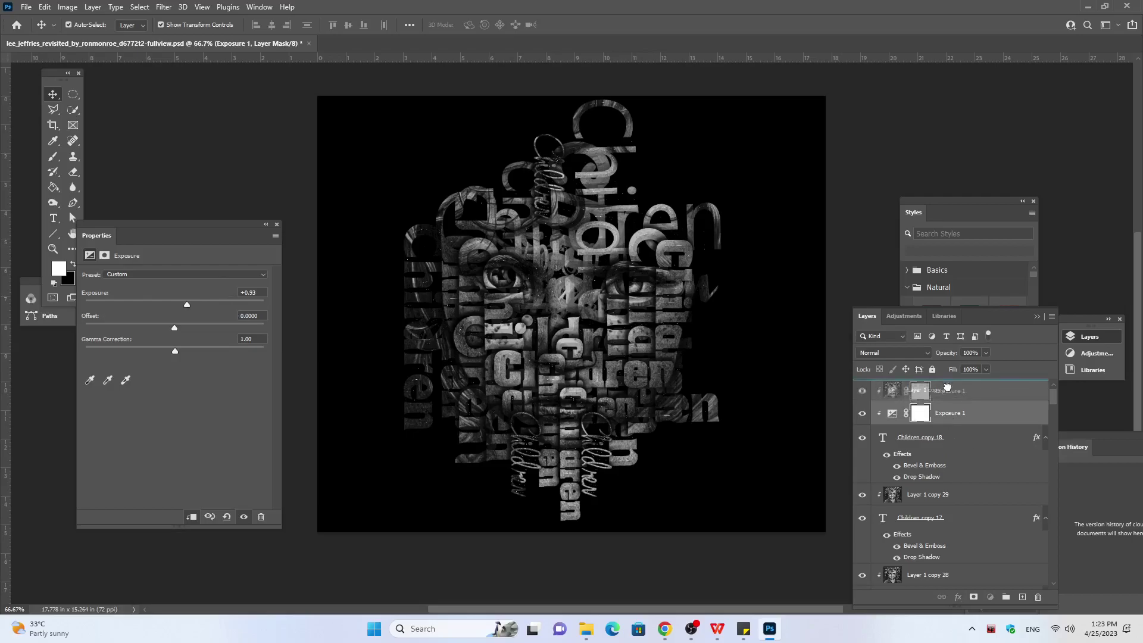
left_click_drag(944, 393, 947, 392)
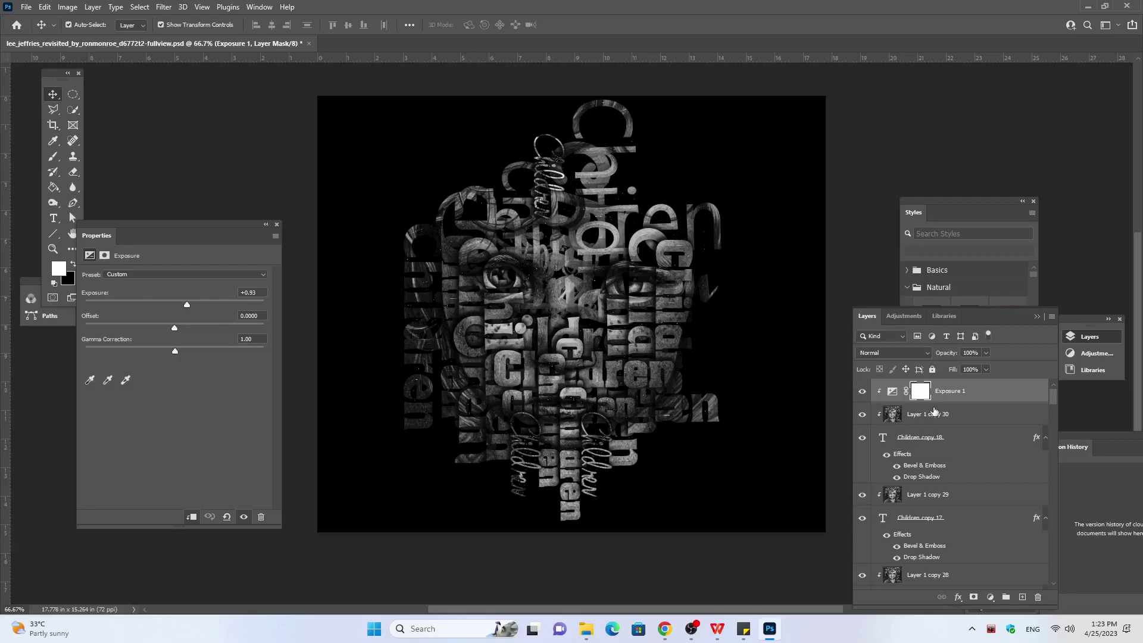
left_click_drag(939, 403, 927, 485)
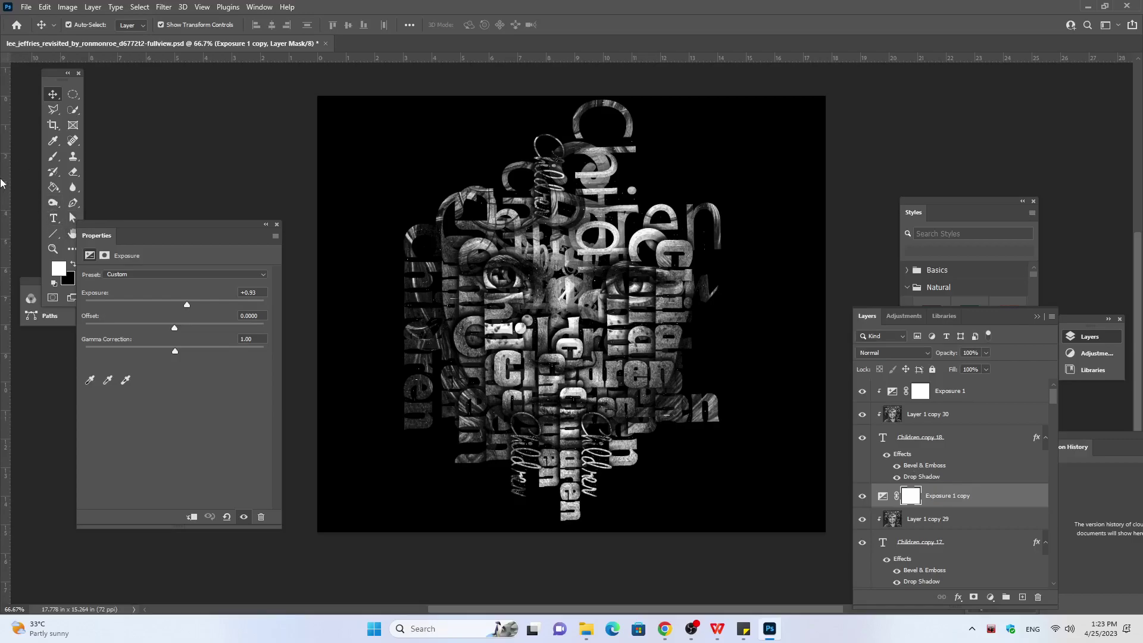
Step: Give the Exposure 1 copy mask 52% density and a 36.7 px feather
left_click(65, 89)
left_click(910, 498)
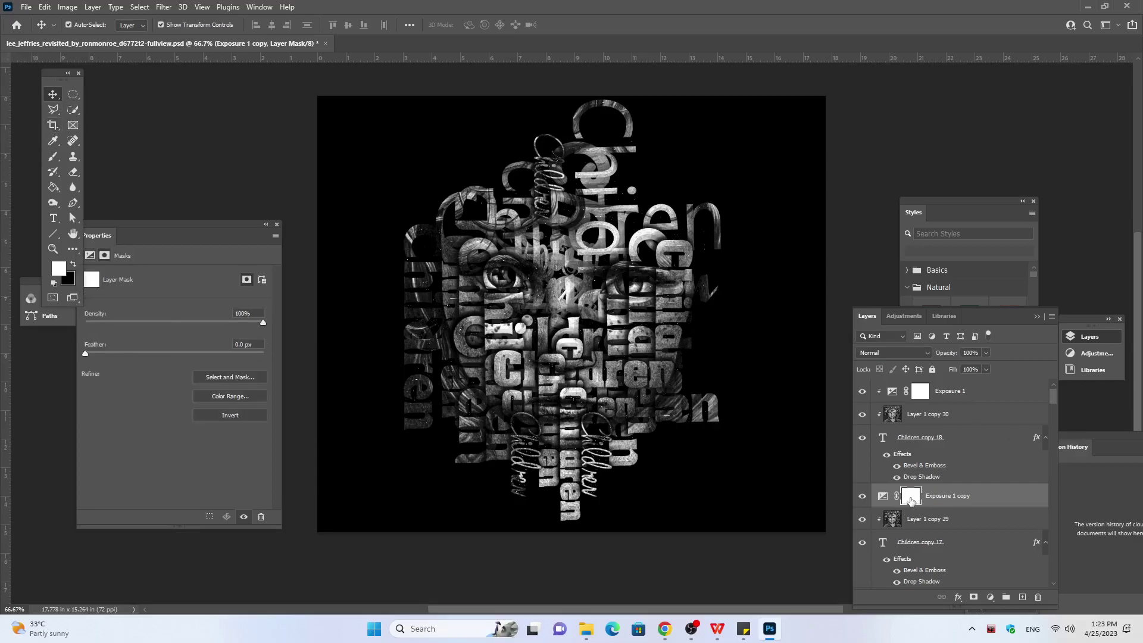
left_click(113, 355)
mouse_move(155, 350)
left_mouse_down()
mouse_move(178, 353)
mouse_move(182, 321)
left_mouse_up()
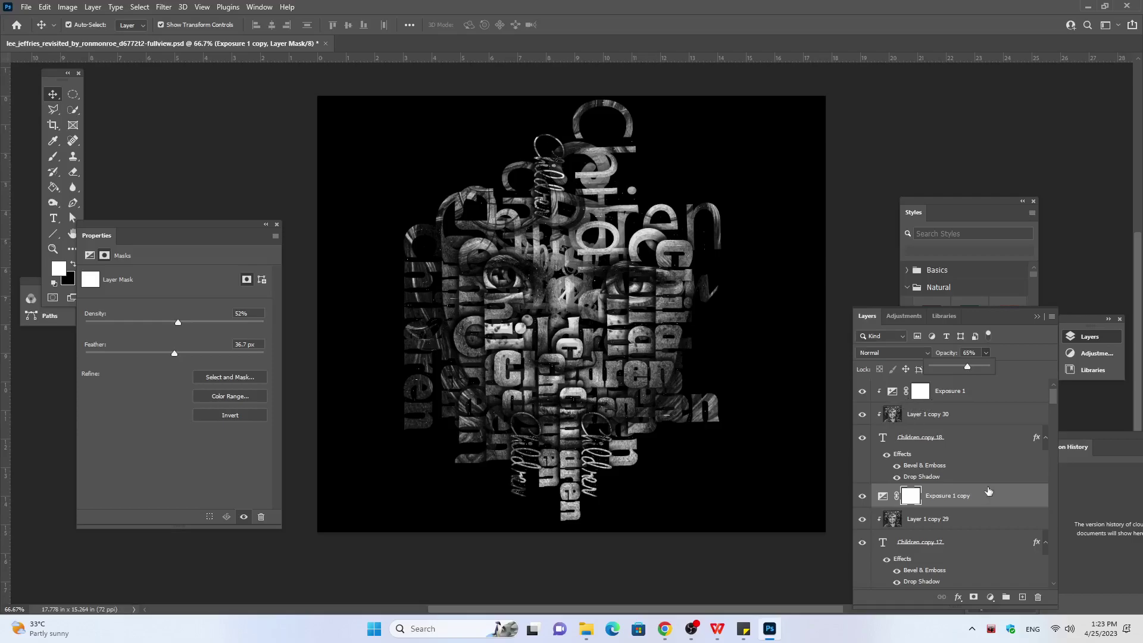
Step: Duplicate Layer 1 copy 30 with Children copy 18, then discard the resulting copies
left_click(950, 421)
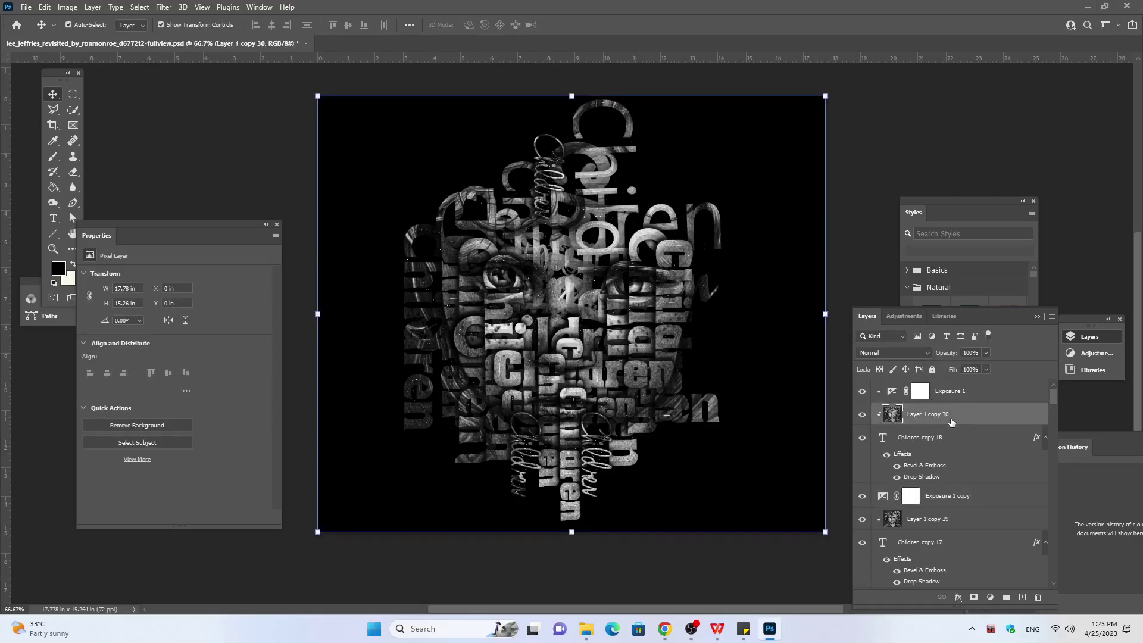
left_click(941, 439, "shift")
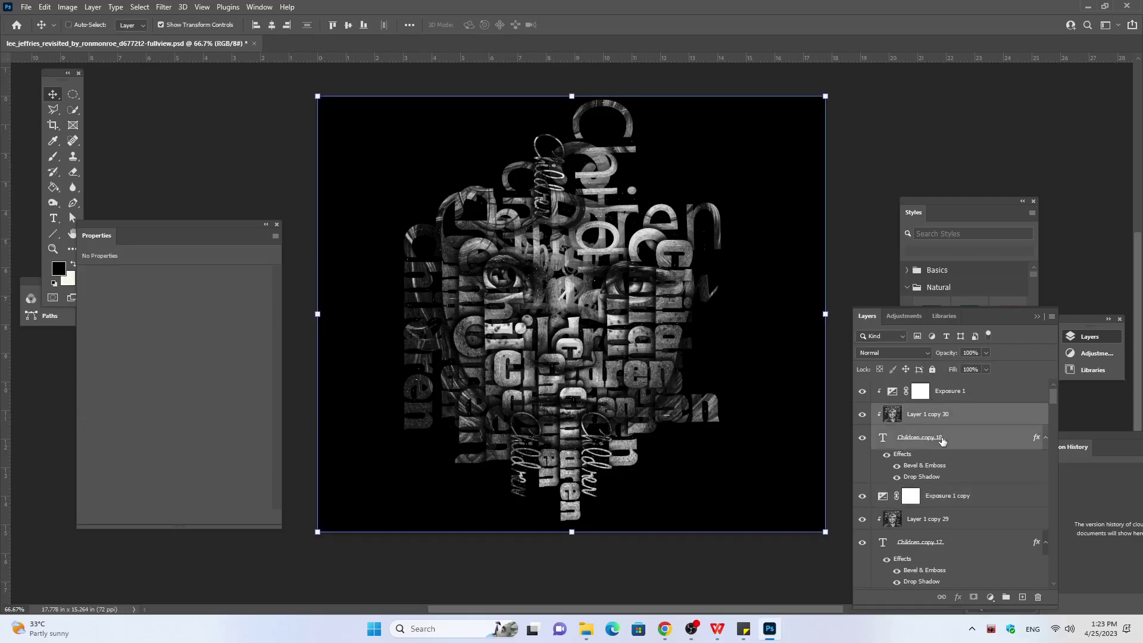
key("ctrl+j")
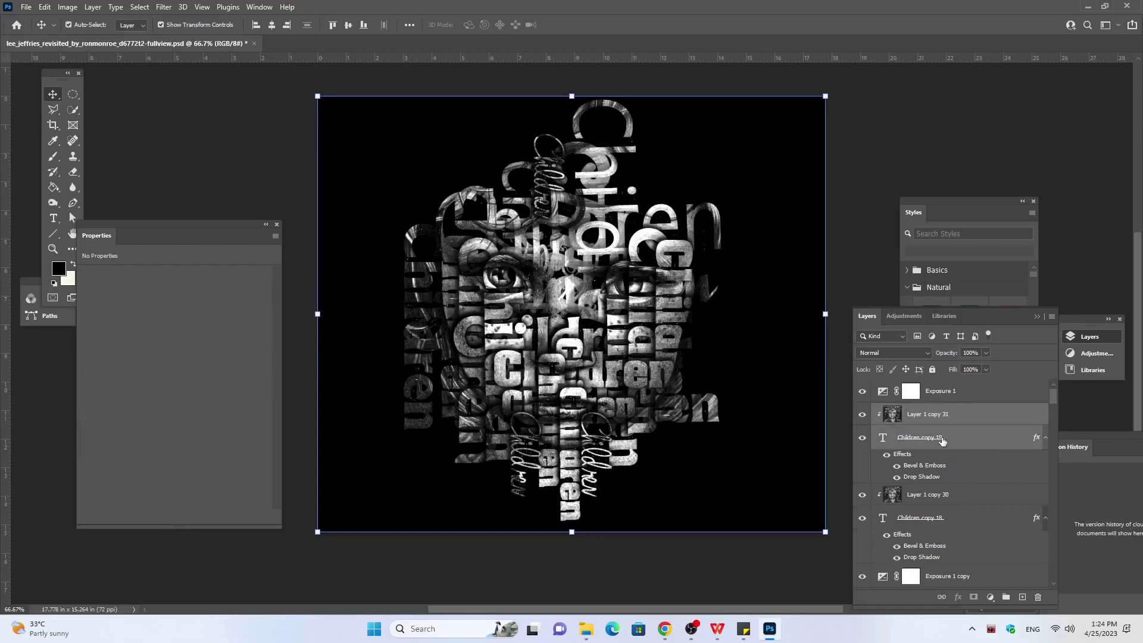
left_click(940, 416)
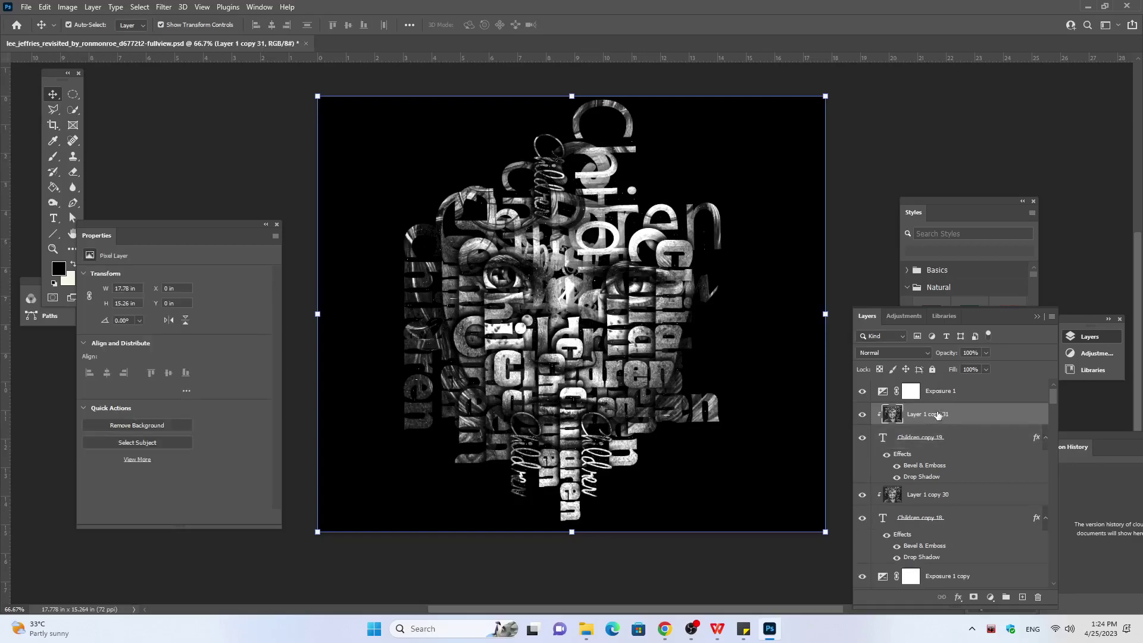
left_click(923, 440)
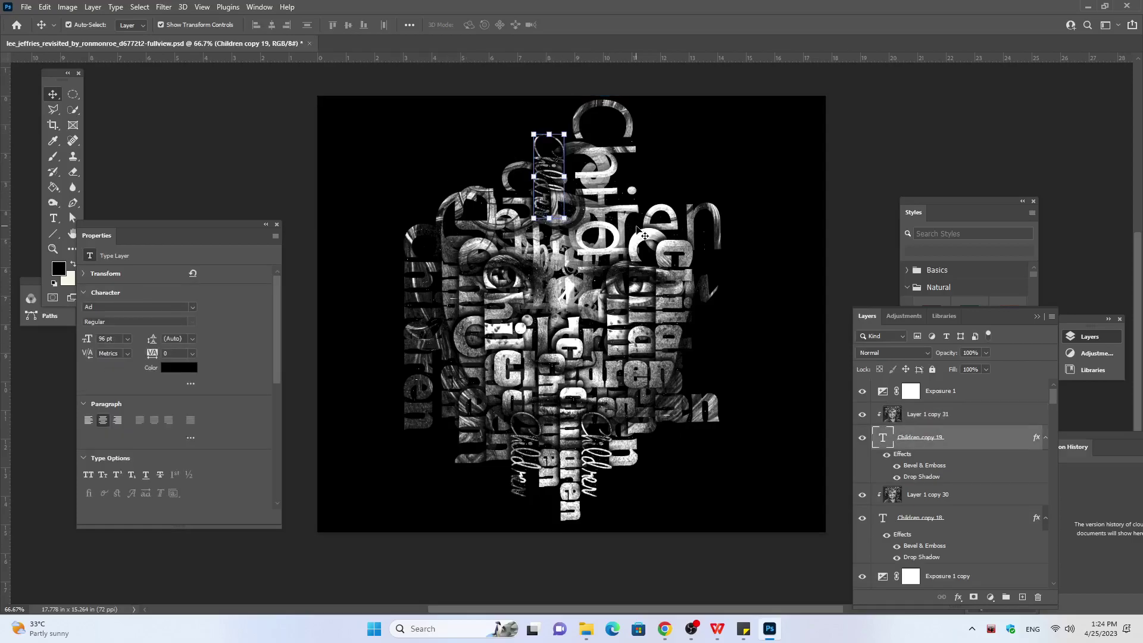
key("ctrl+e")
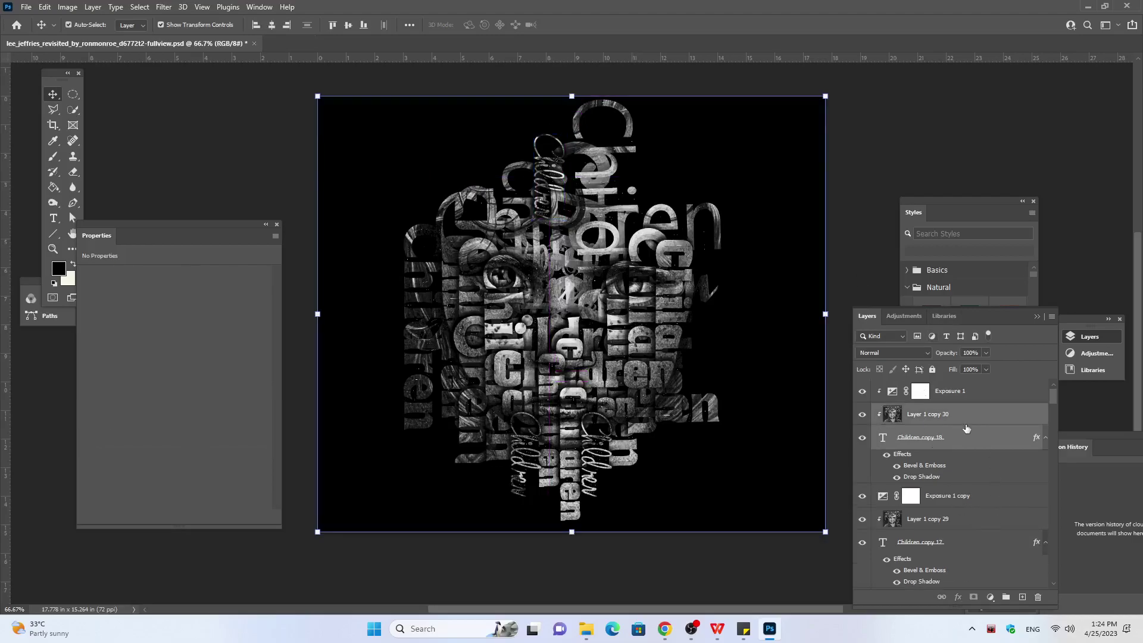
Step: Re-enable Exposure 1 and duplicate Children copy 18 with Layer 1 copy 30 as copy 19
left_click(947, 417)
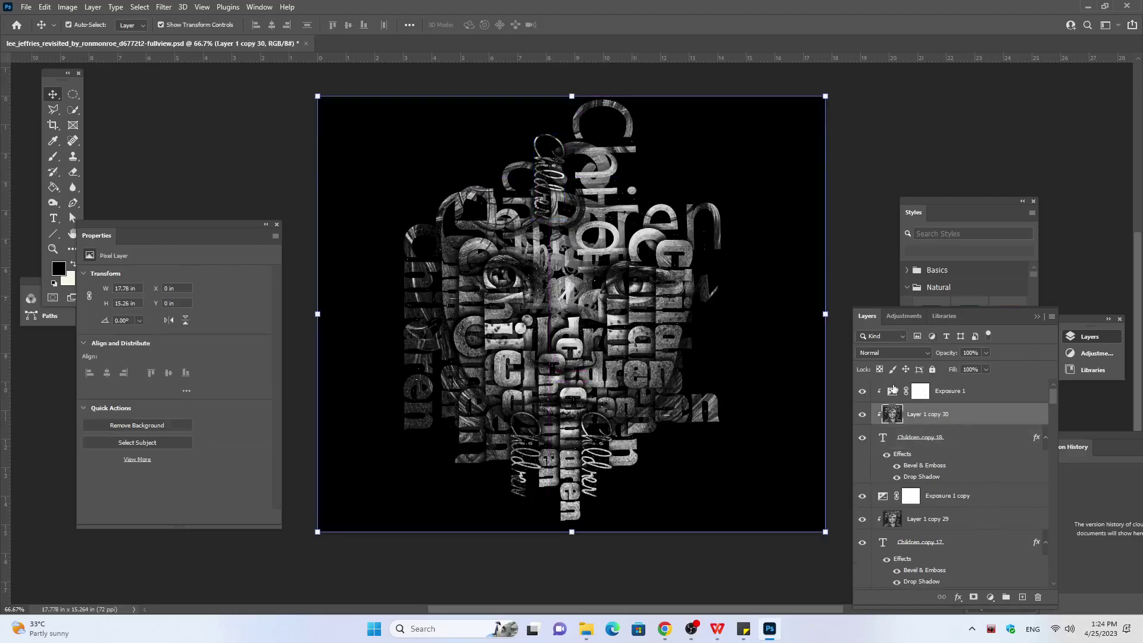
left_click(862, 394)
left_click(861, 393)
left_click(922, 439, "shift")
key("ctrl+j")
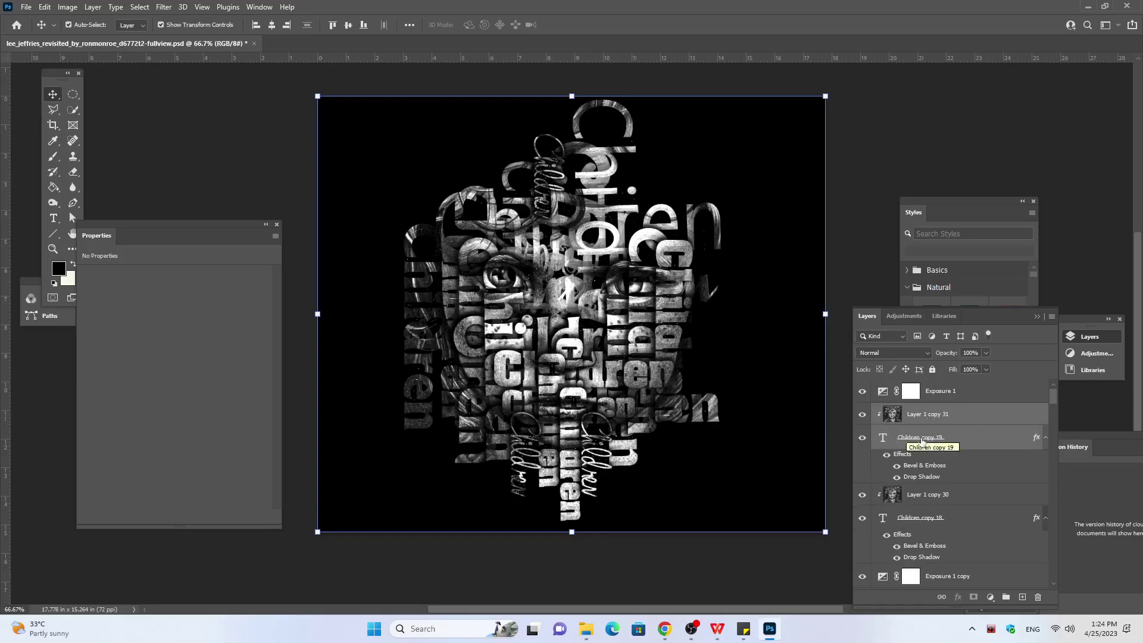
left_click(882, 426, "alt")
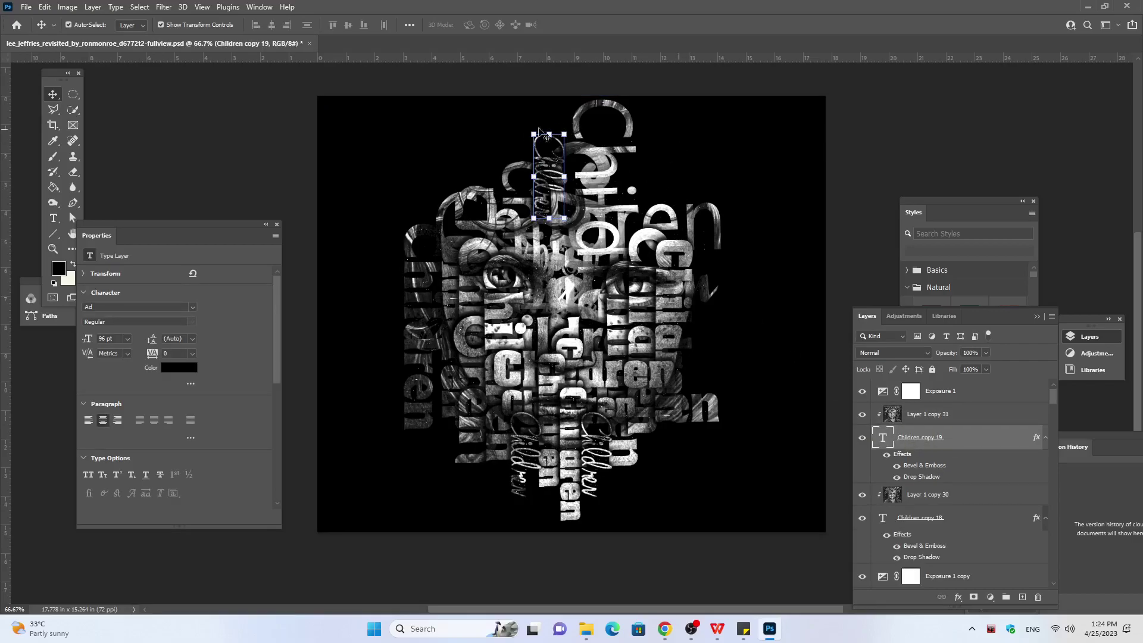
Step: Rotate the copied Children word to lie horizontally near the top of the face
left_click_drag(566, 123, 401, 231)
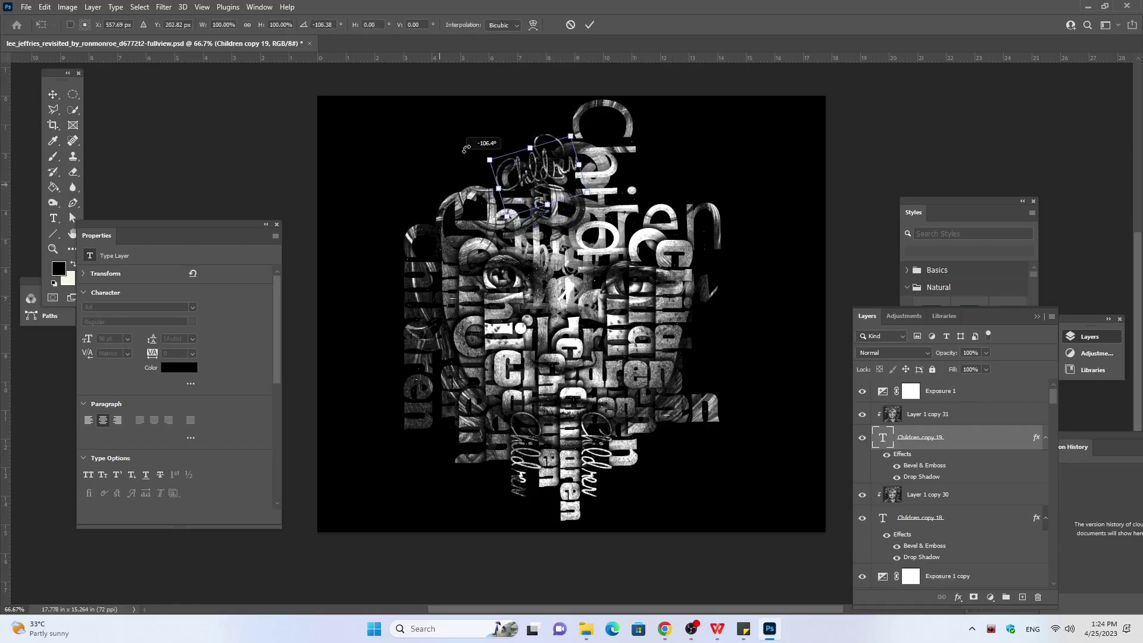
left_click_drag(402, 231, 456, 143)
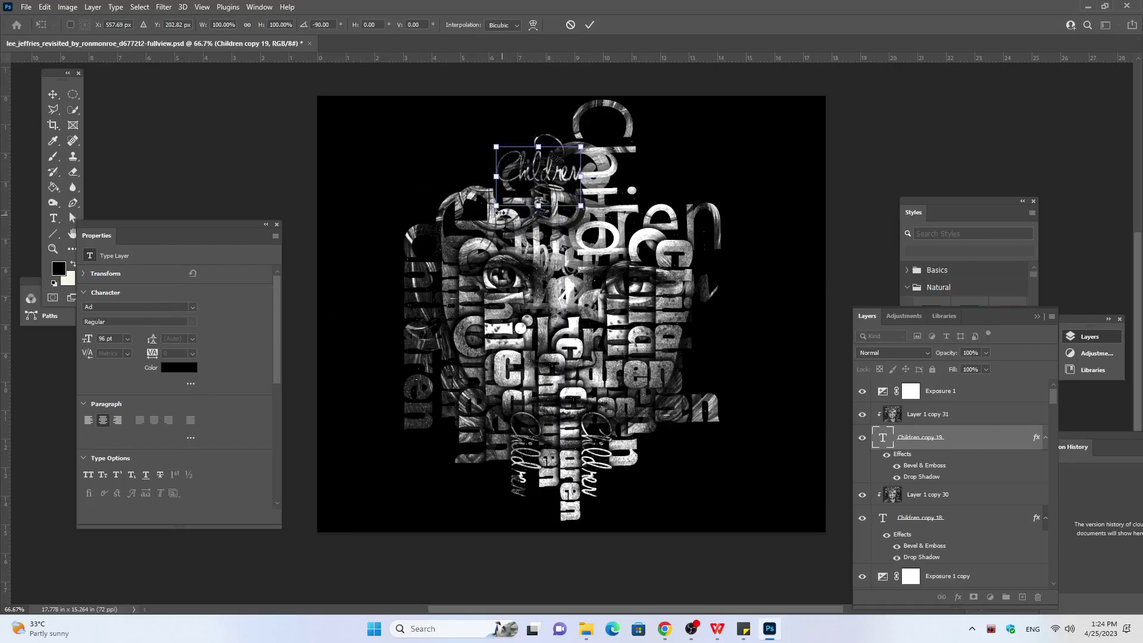
key("Return")
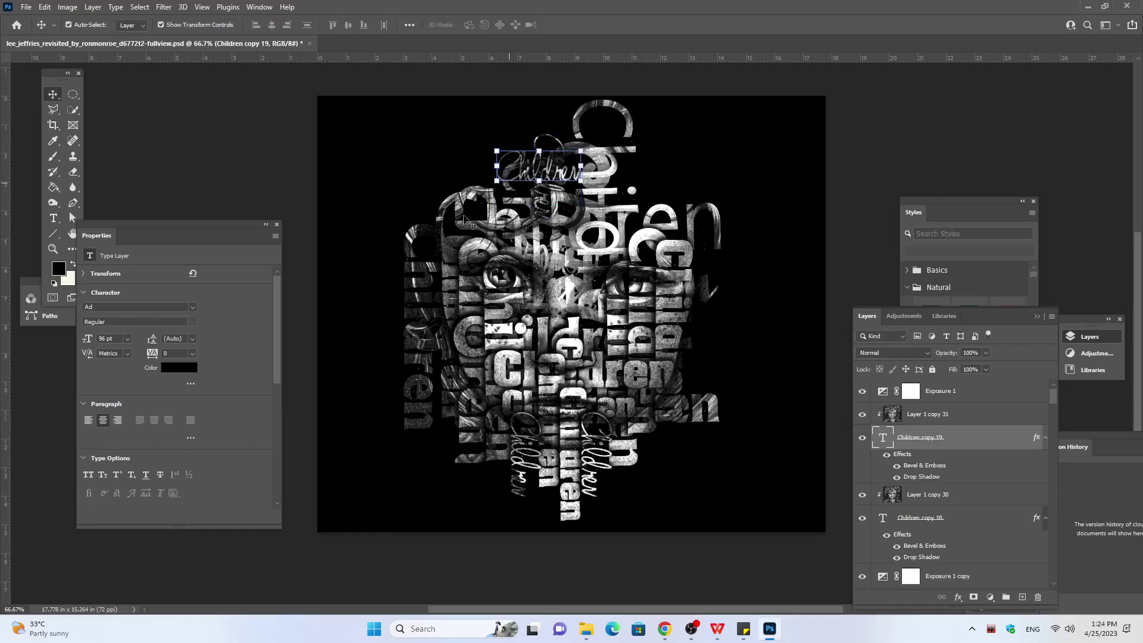
Step: Change the word's font family to the bold Acklin typeface
left_click(192, 306)
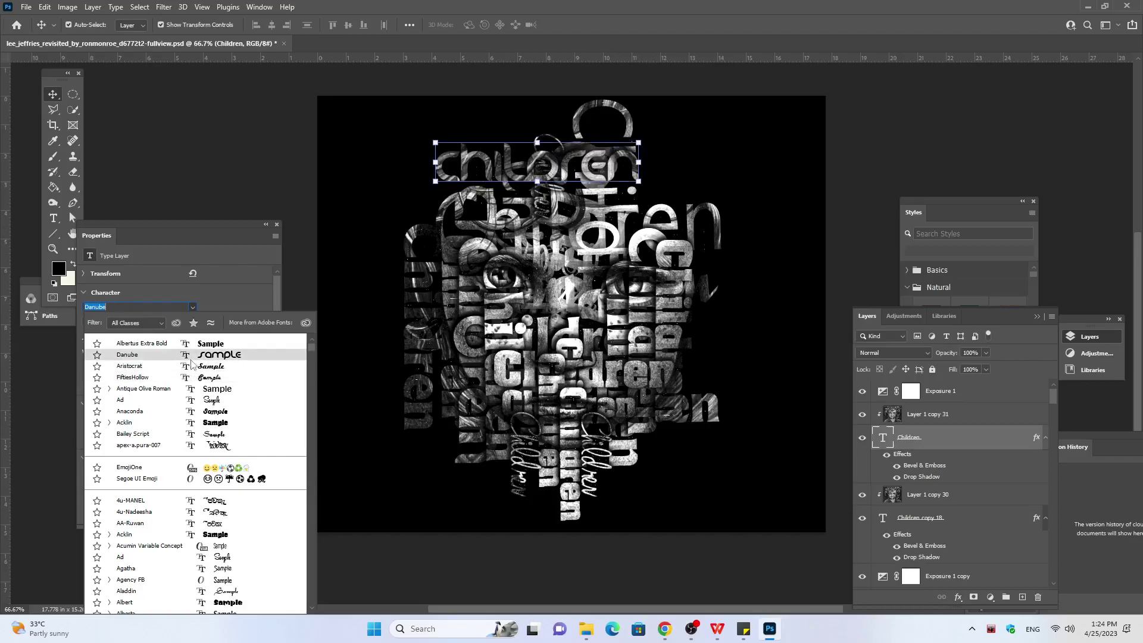
scroll(201, 426, "down", 2)
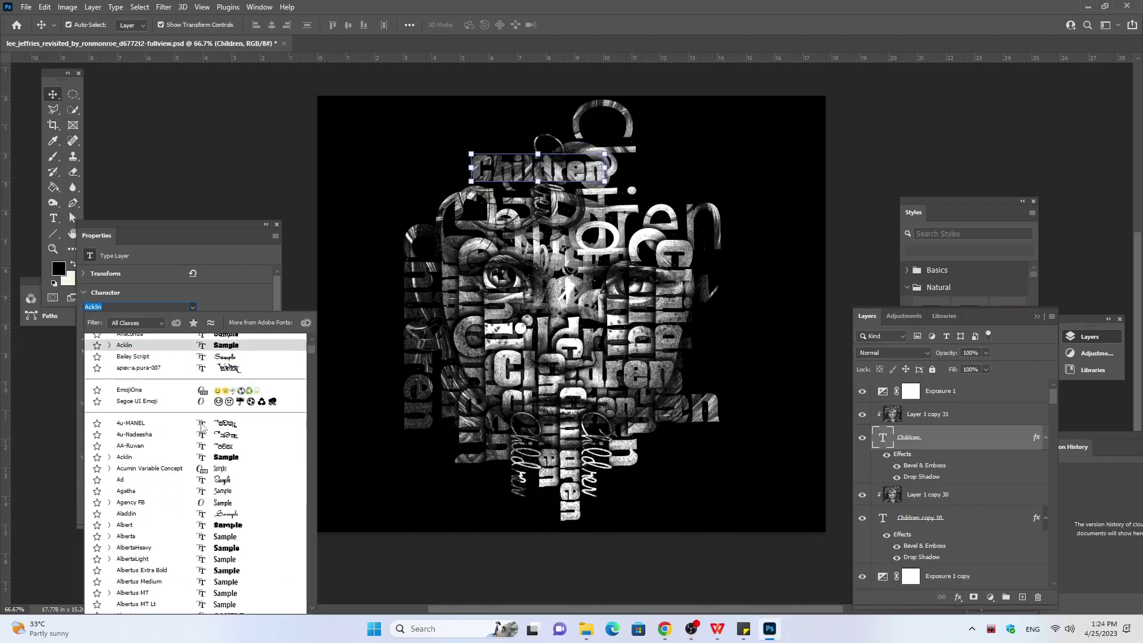
key("Up")
key("Up")
key("Up")
key("Up")
key("Up")
key("Up")
key("Up")
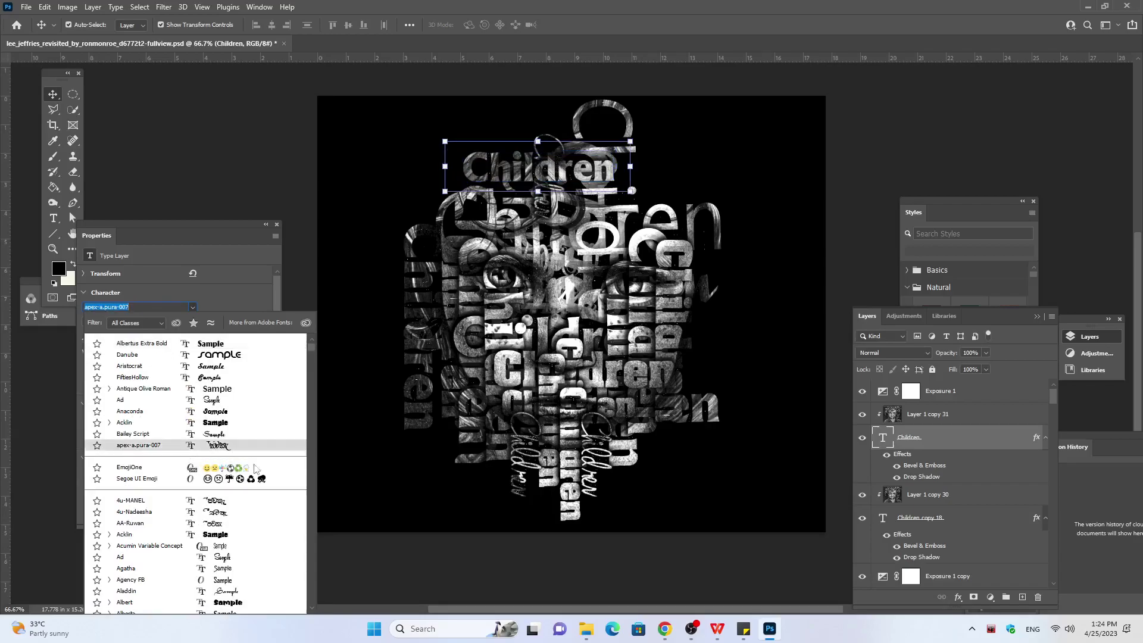
key("Up")
key("Up")
key("Up")
key("Up")
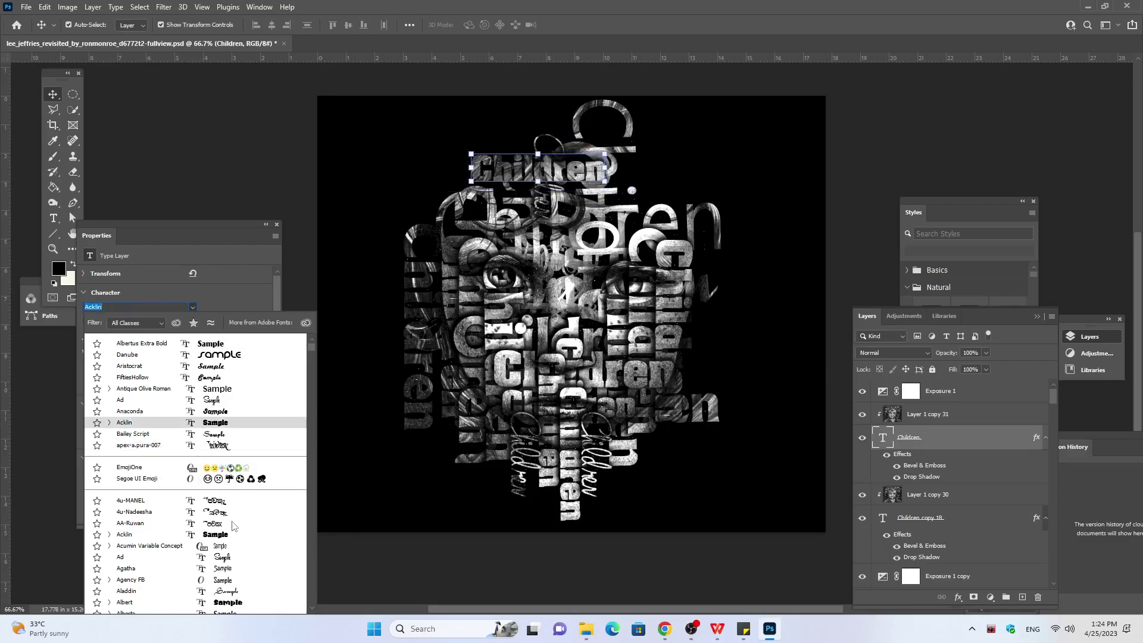
scroll(240, 485, "down", 2)
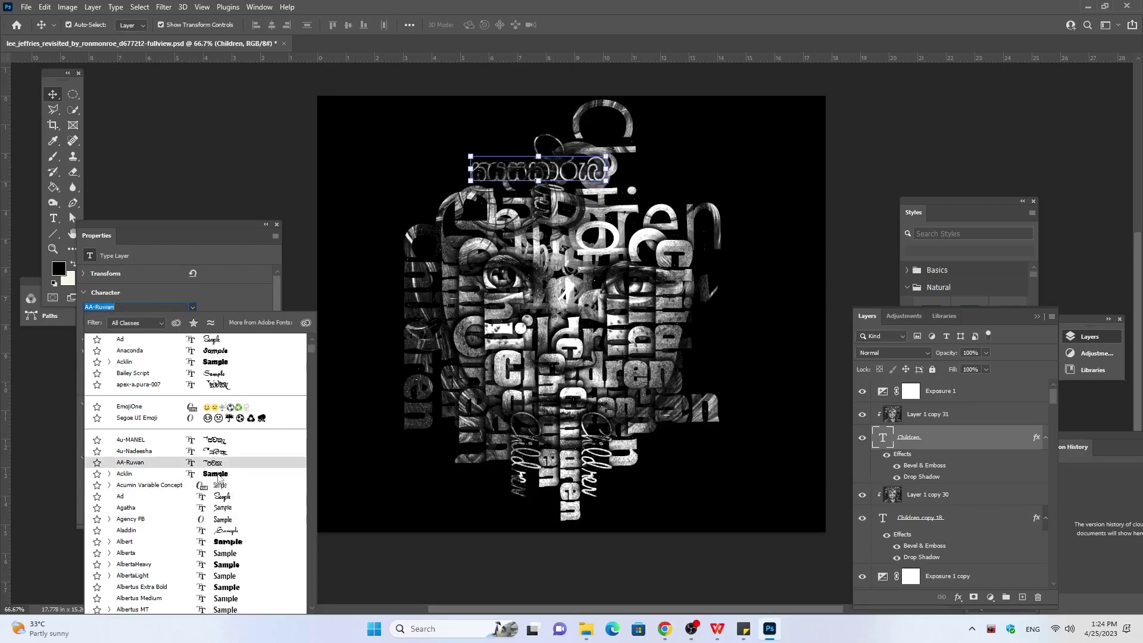
left_click(217, 474)
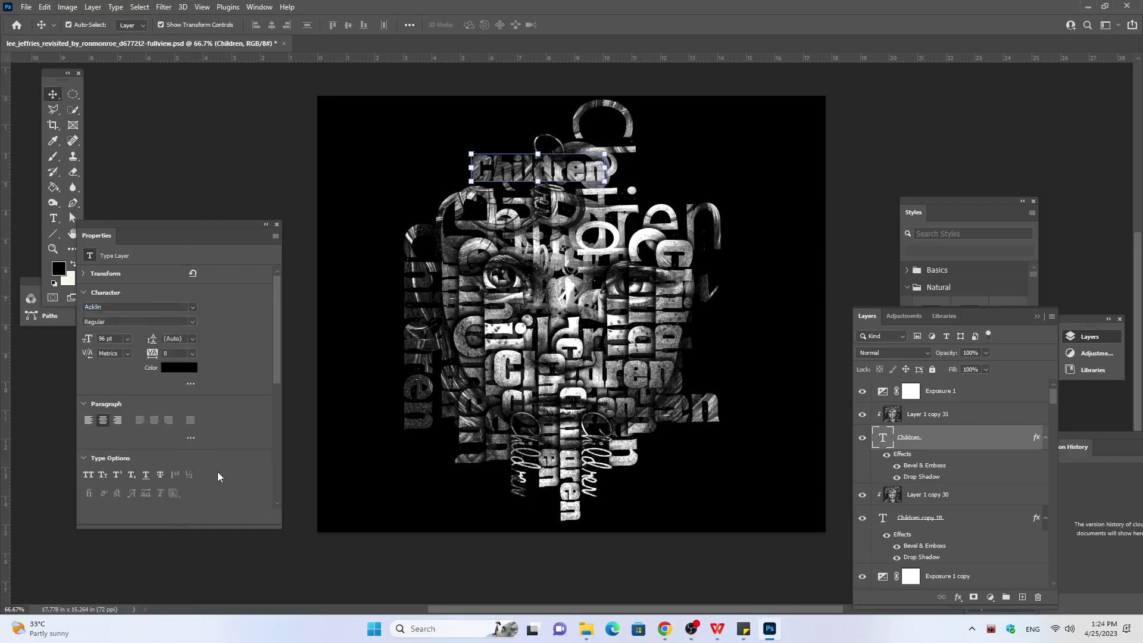
Step: Duplicate the Children word with its texture layer and rotate the copy vertical
left_click(925, 418)
left_click(920, 436, "shift")
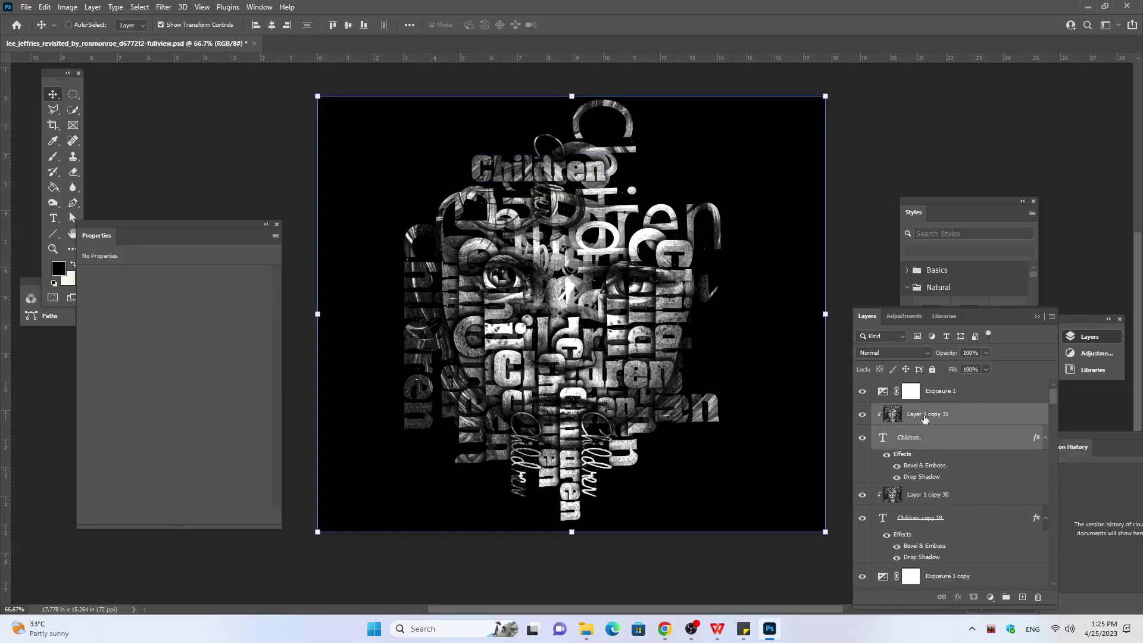
key("ctrl+j")
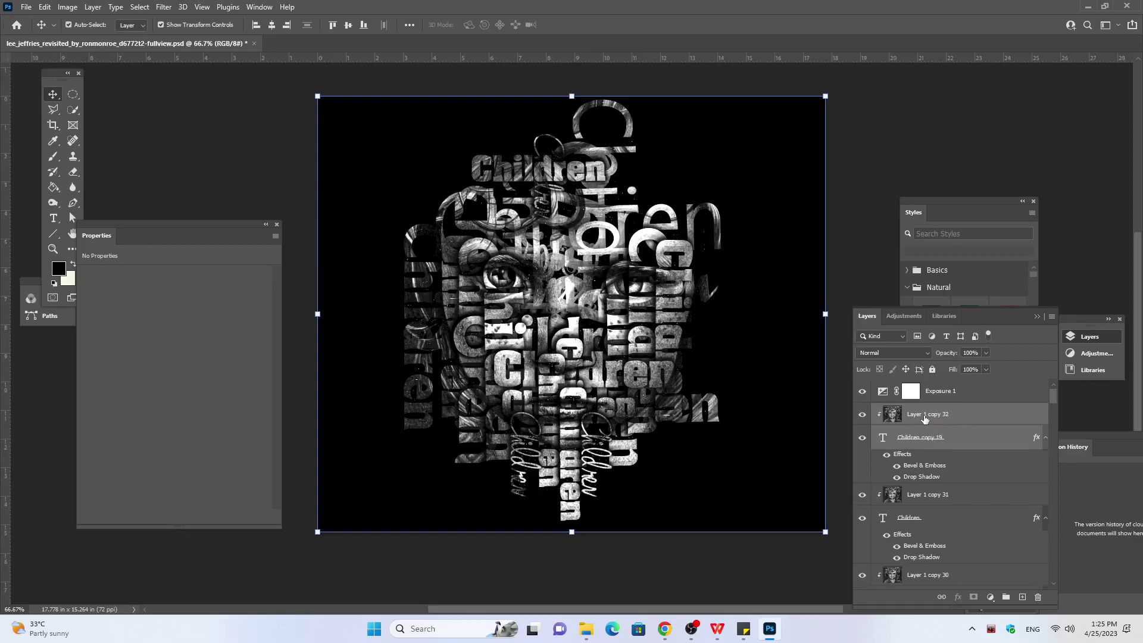
left_click(930, 439)
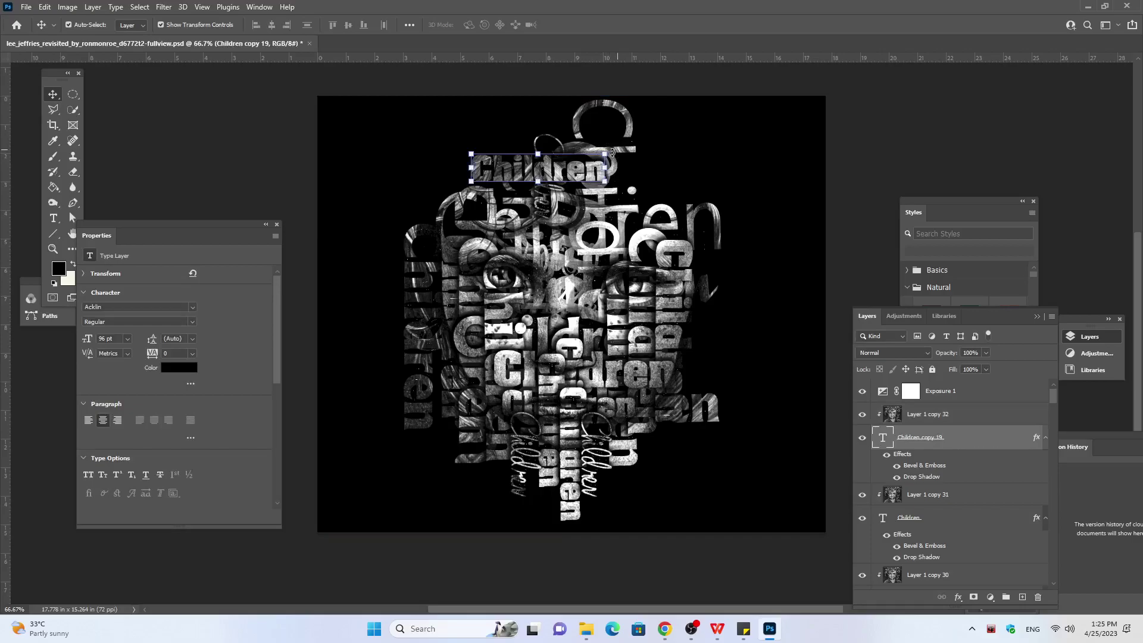
mouse_move(615, 149)
left_mouse_down()
mouse_move(577, 307)
mouse_move(567, 264)
left_mouse_up()
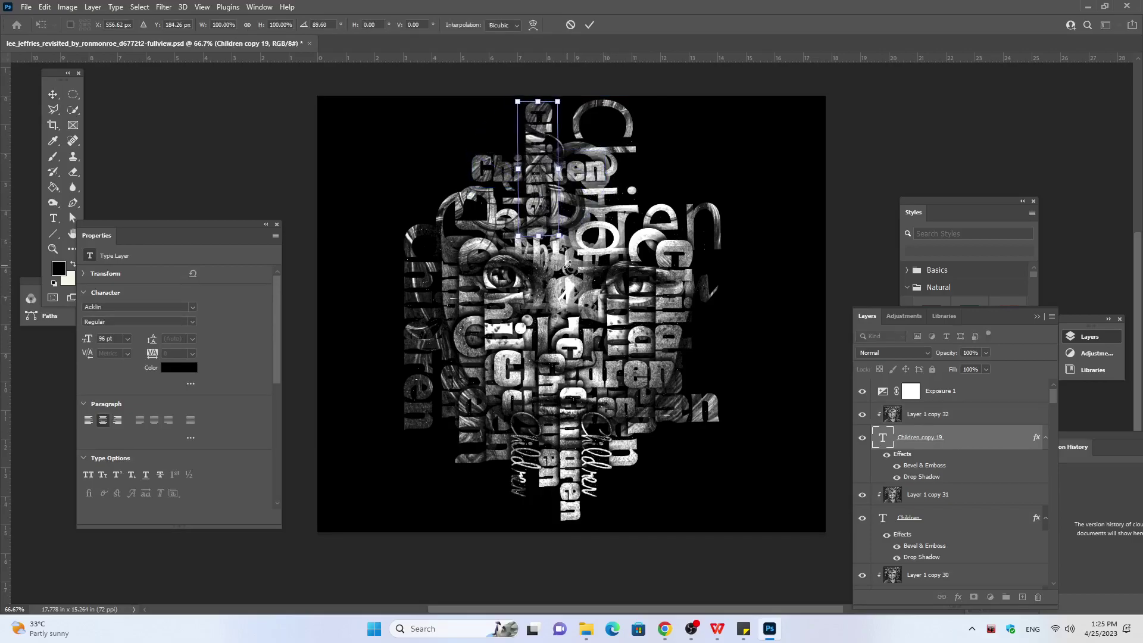
Step: Nudge the vertical Children copy 19 six steps right and two down
key("Right")
key("Right")
key("Right")
key("Right")
key("Right")
key("Right")
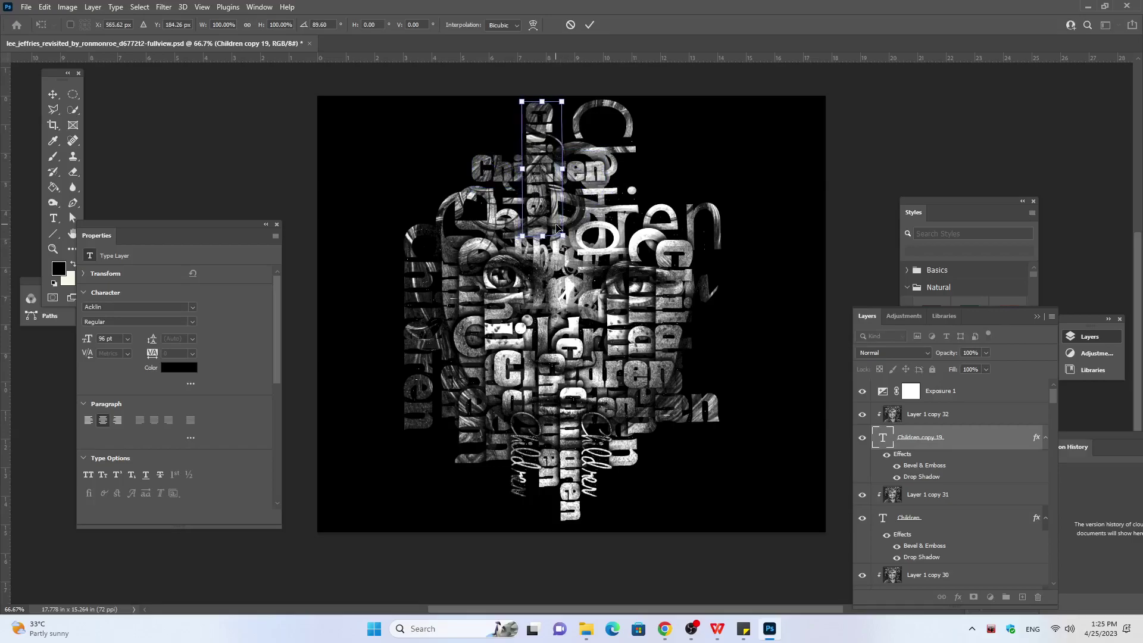
key("Right")
key("Right")
key("Right")
key("Right")
key("Right")
key("Right")
key("Right")
key("Right")
key("Right")
key("Right")
key("Right")
key("Right")
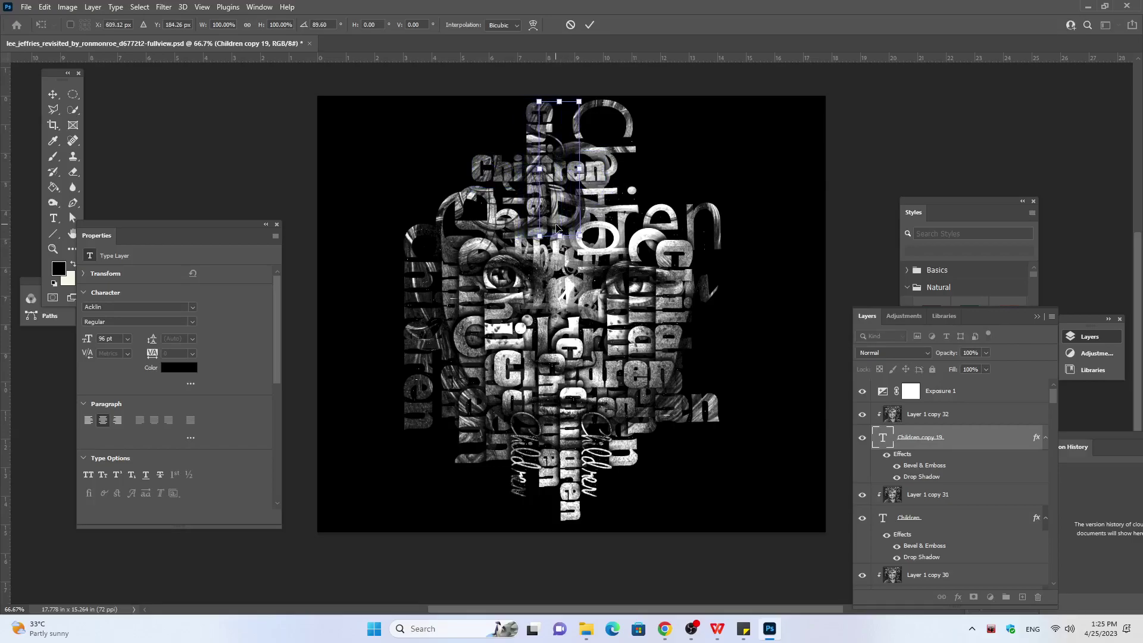
key("Right")
key("Right")
key("Right")
key("Right")
key("Right")
key("Right")
key("Right")
key("Right")
key("Right")
key("Right")
key("Right")
key("Right")
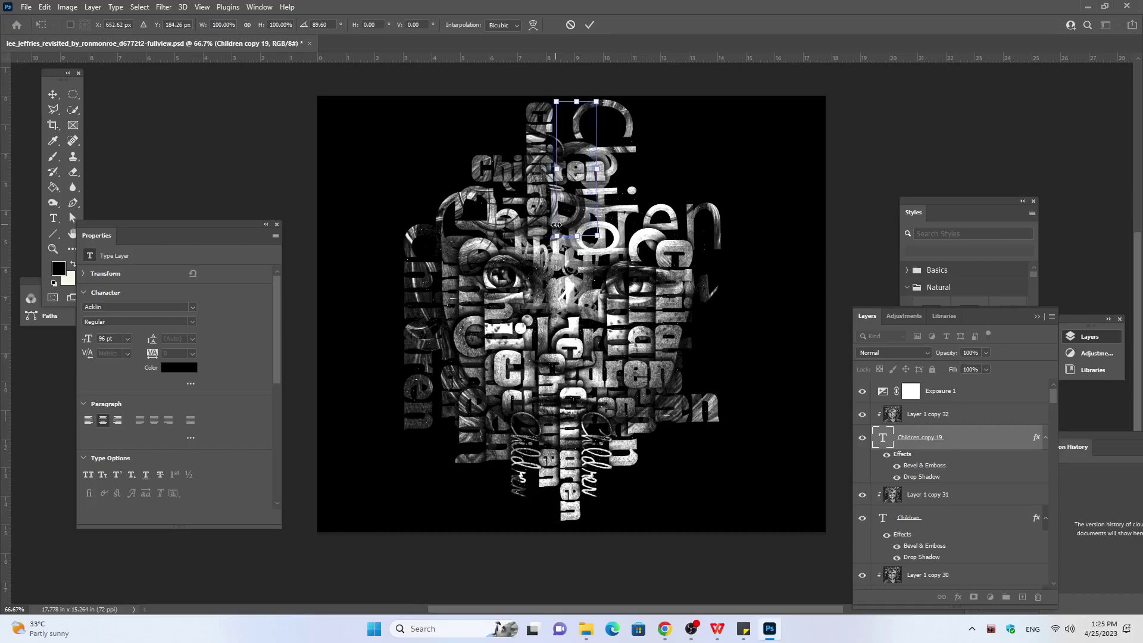
key("Right")
key("Right")
key("Right")
key("Right")
key("Right")
key("Right")
key("Right")
key("Right")
key("Right")
key("Right")
key("Right")
key("Right")
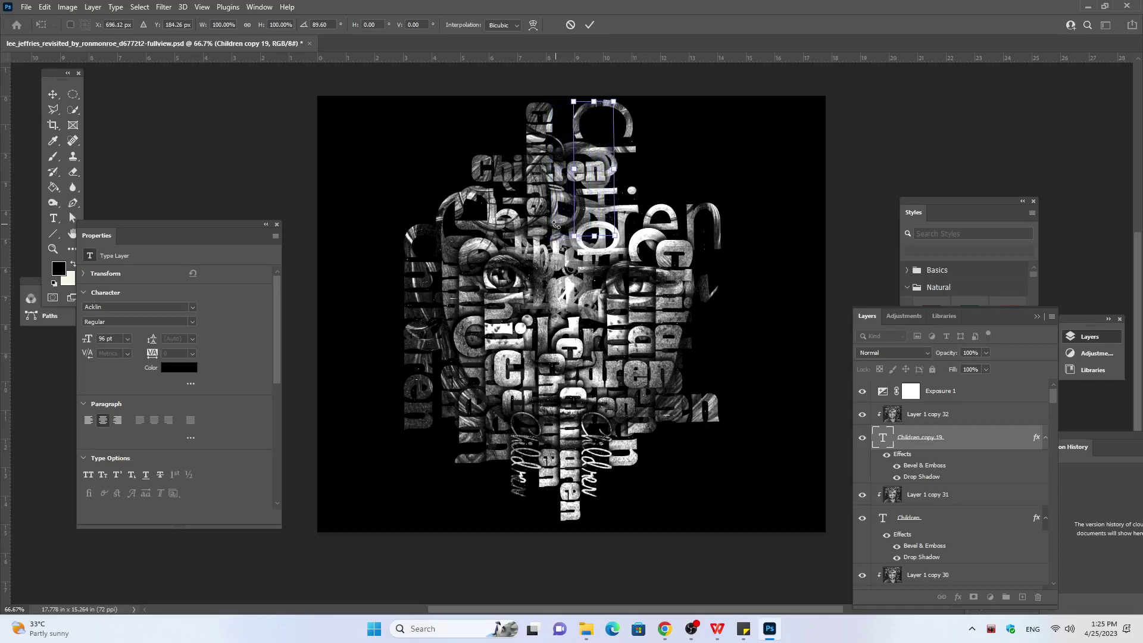
key("Right")
key("Right")
key("Right")
key("Right")
key("Right")
key("Right")
key("Right")
key("Right")
key("Right")
key("Right")
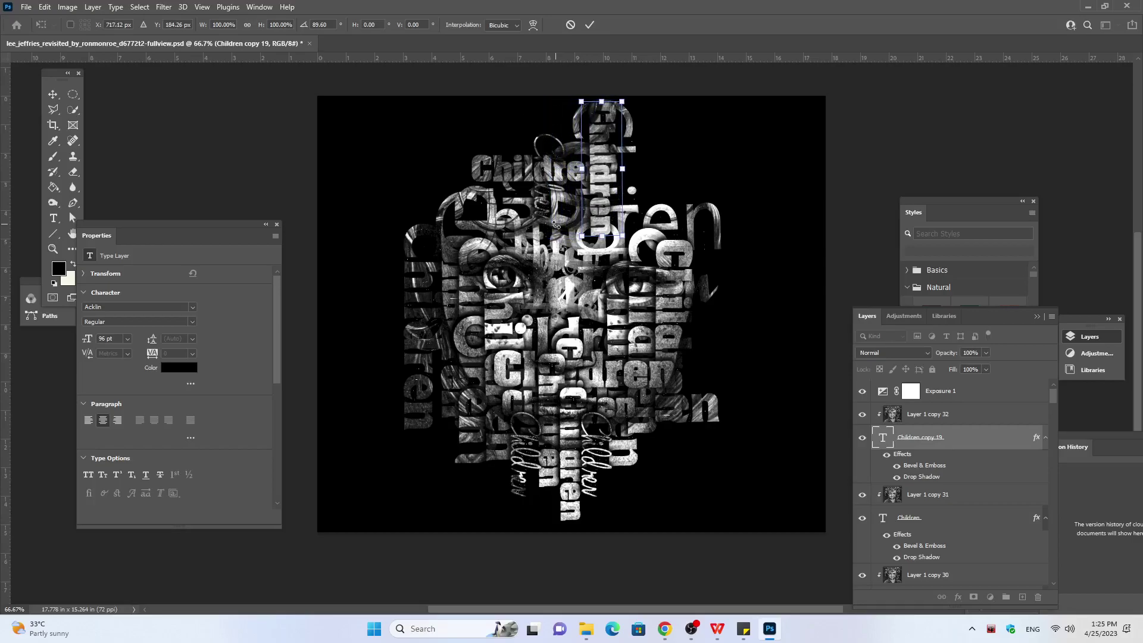
key("Right")
key("Right")
key("Right")
key("Down")
key("Down")
key("Down")
key("Down")
key("Down")
key("Down")
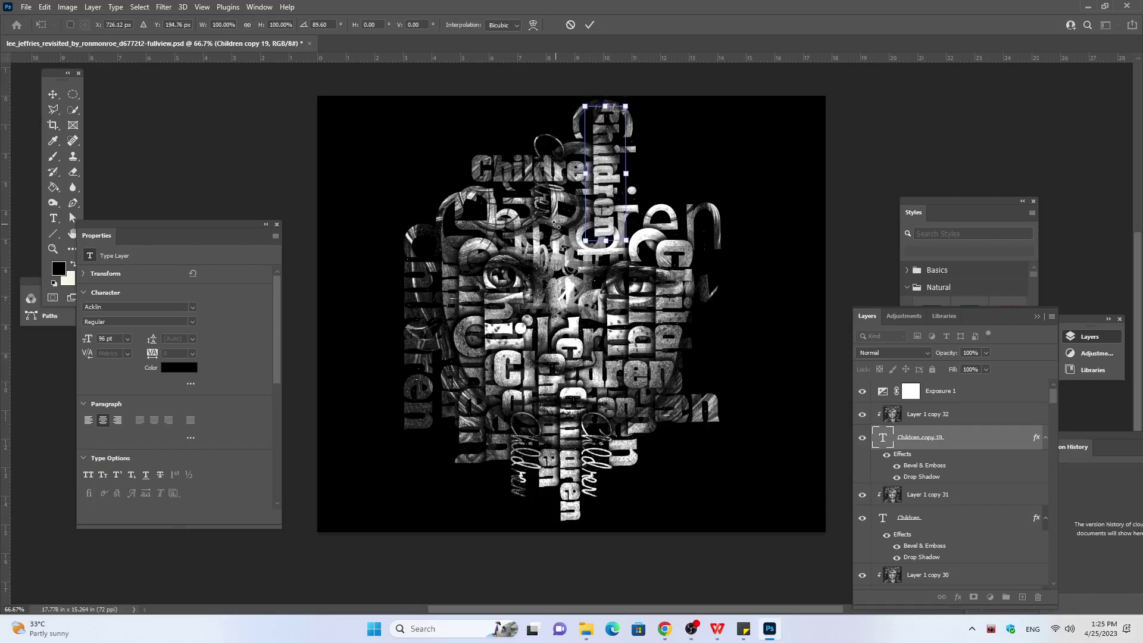
key("Down")
key("Down")
key("Down")
key("Down")
key("Down")
key("Down")
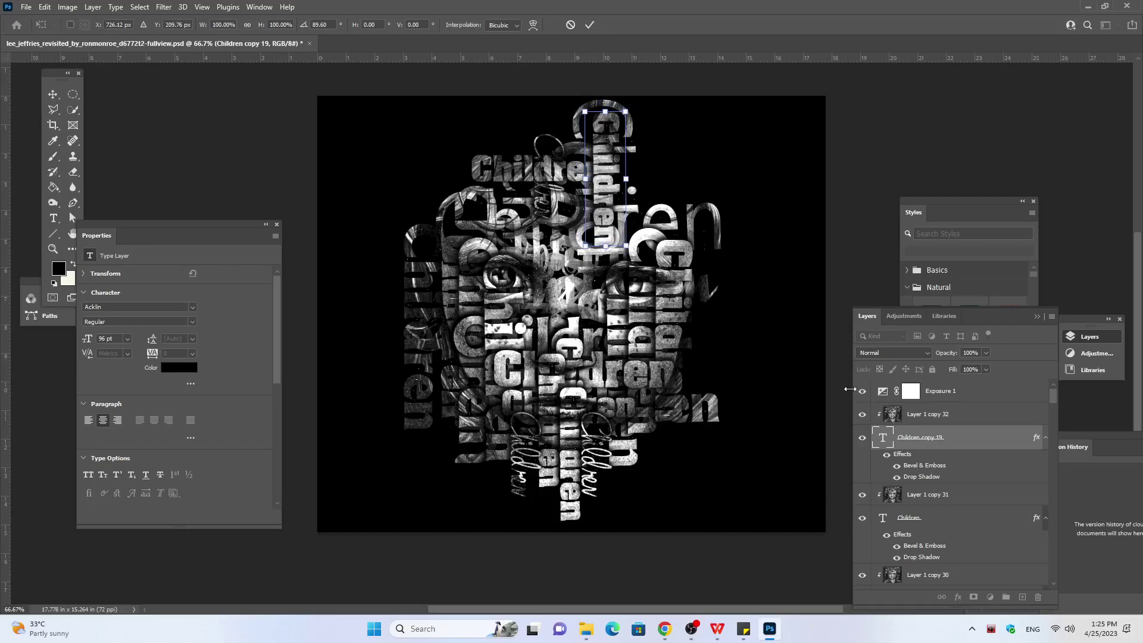
Step: Duplicate the vertical word and texture into Children copy 20, nudging it slightly right
left_click(926, 415)
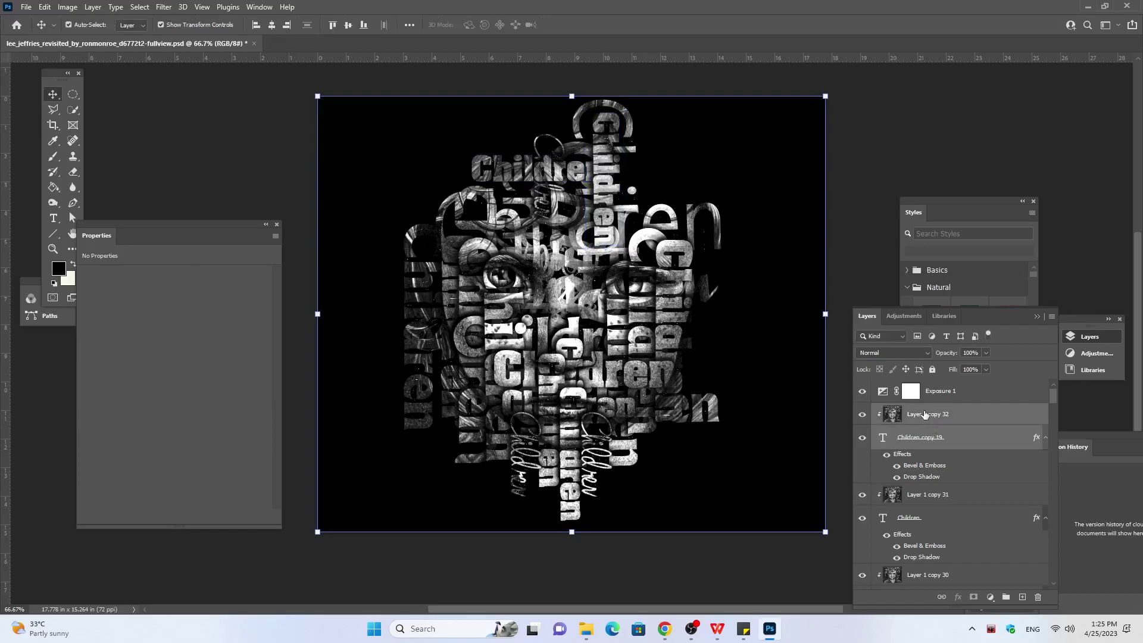
key("ctrl")
key("ctrl+j")
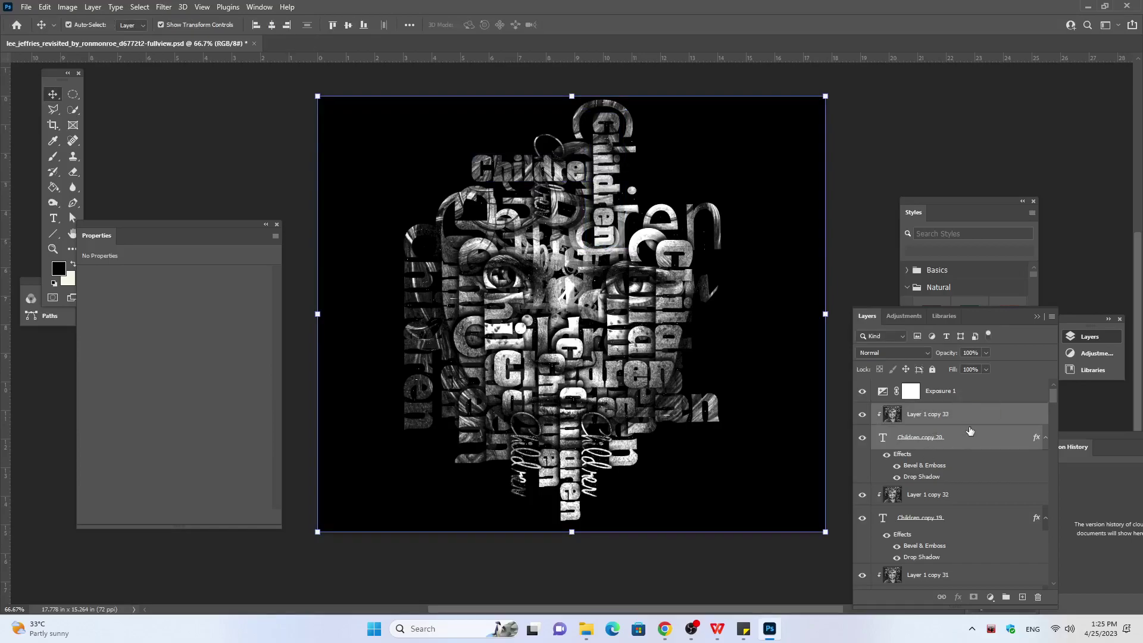
left_click(945, 445)
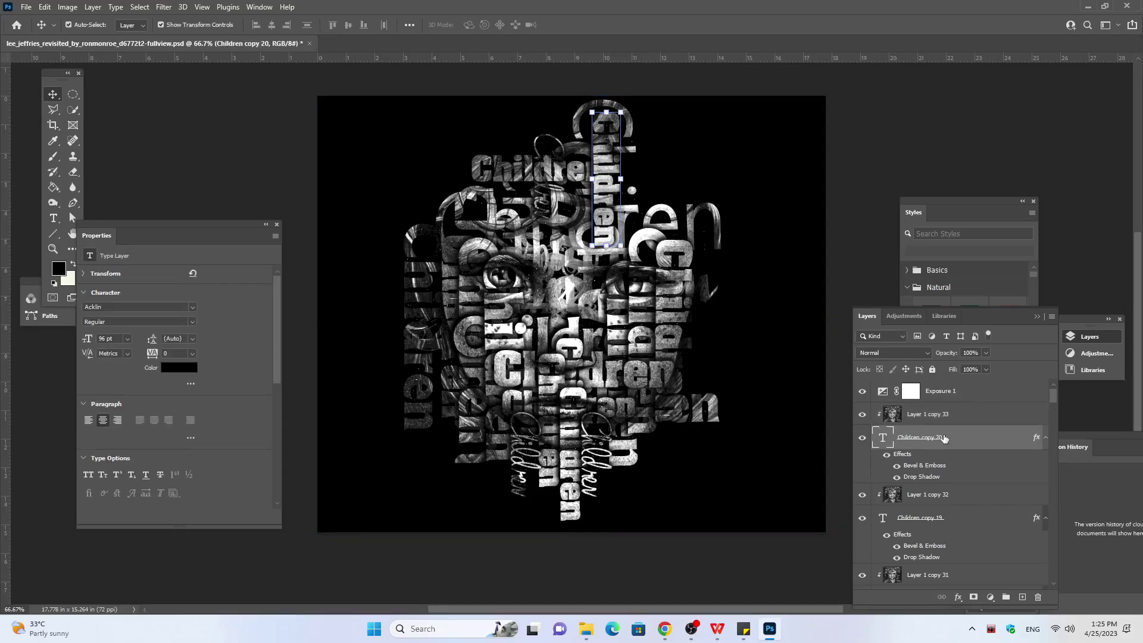
key("Right")
key("Right")
key("Right")
key("Right")
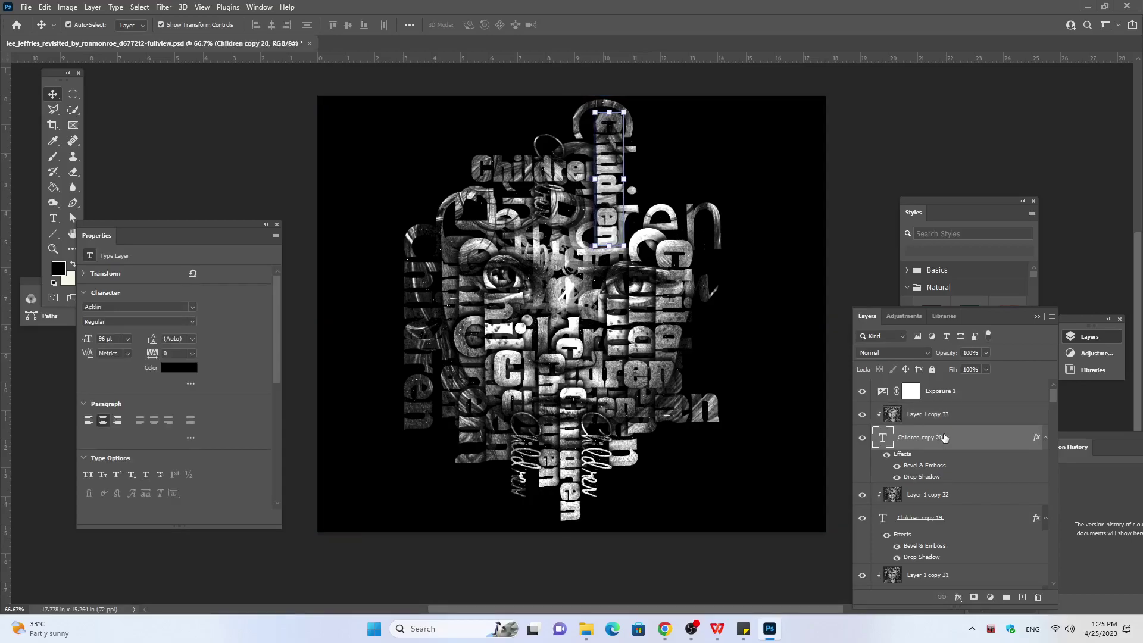
key("Right")
key("Right")
key("Right")
key("Right")
key("Right")
key("Right")
key("Right")
key("Right")
key("Right")
key("Right")
key("Right")
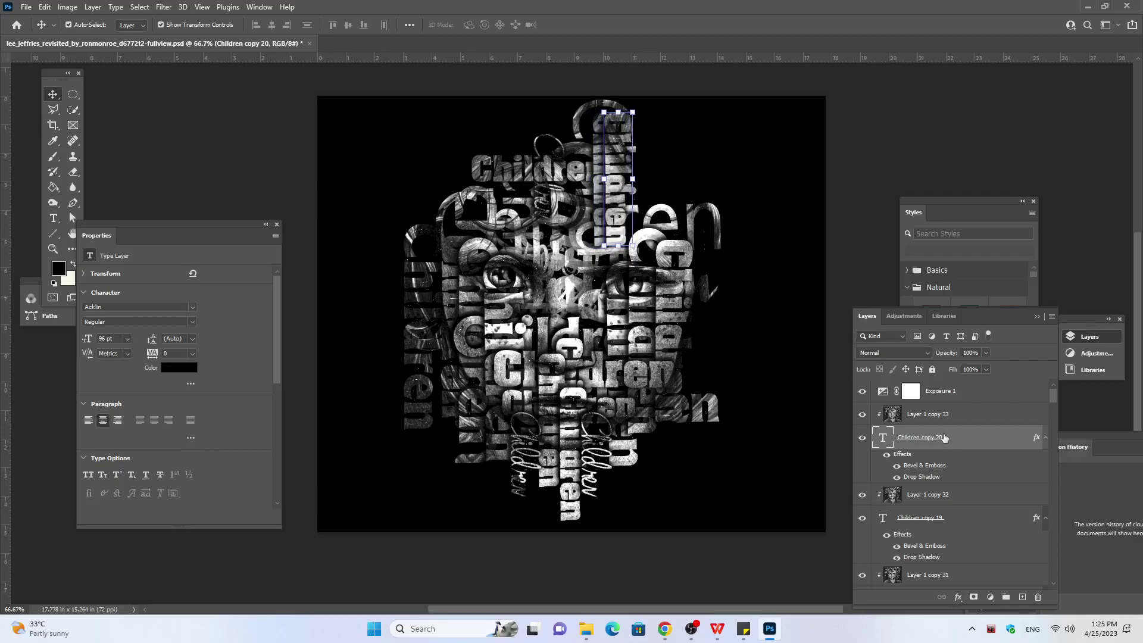
key("Right")
key("Right")
key("Right")
key("Right")
key("Right")
key("Right")
key("Right")
key("Right")
key("Right")
key("Right")
key("Right")
key("Right")
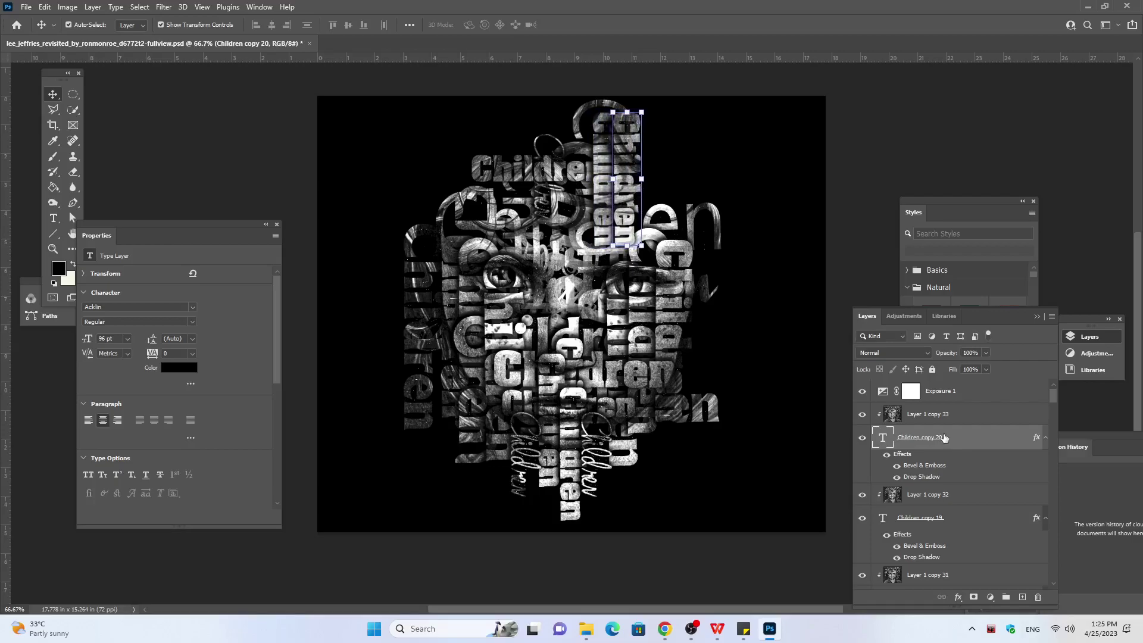
key("Right")
key("Right")
key("Right")
key("Right")
key("Right")
key("Right")
key("Right")
key("Right")
key("Right")
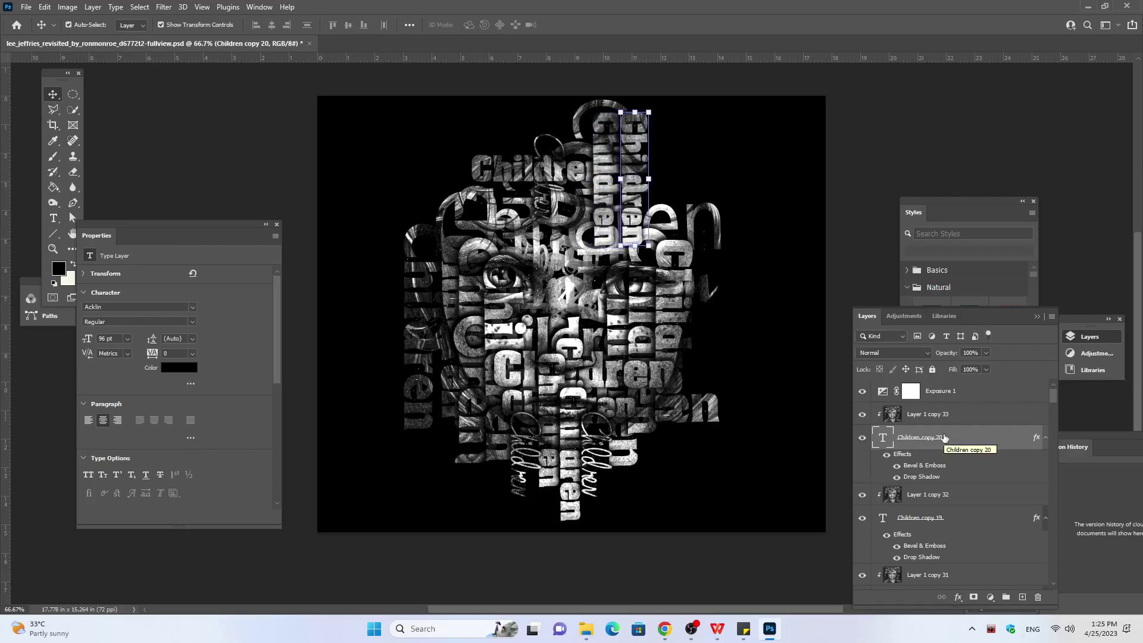
key("Right")
key("Right")
key("Left")
key("Left")
key("Left")
key("Left")
key("Left")
key("Left")
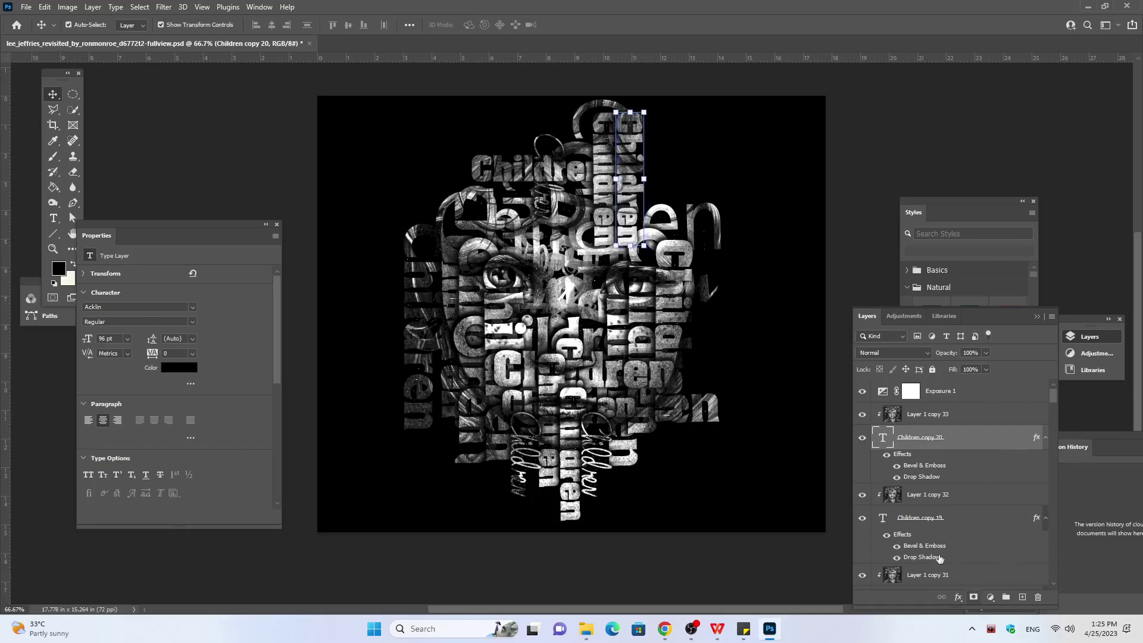
scroll(939, 557, "down", 2)
scroll(939, 557, "down", 2)
scroll(939, 557, "down", 2)
scroll(940, 558, "down", 2)
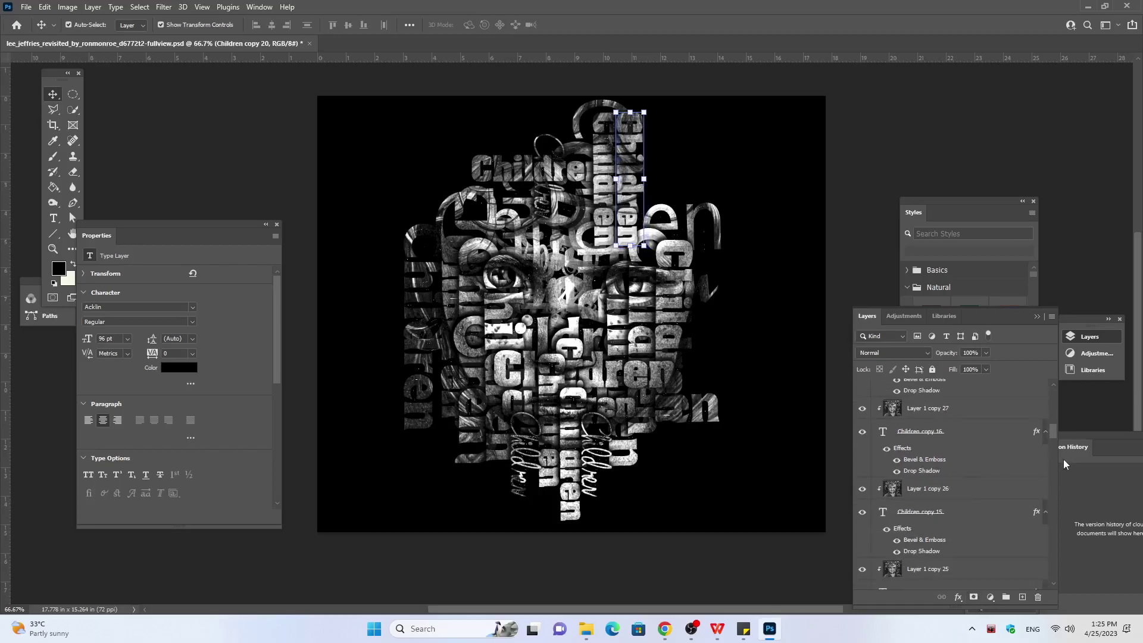
Step: Make Layer 2 visible and fill it white with the background colour
left_click_drag(1054, 433, 1053, 573)
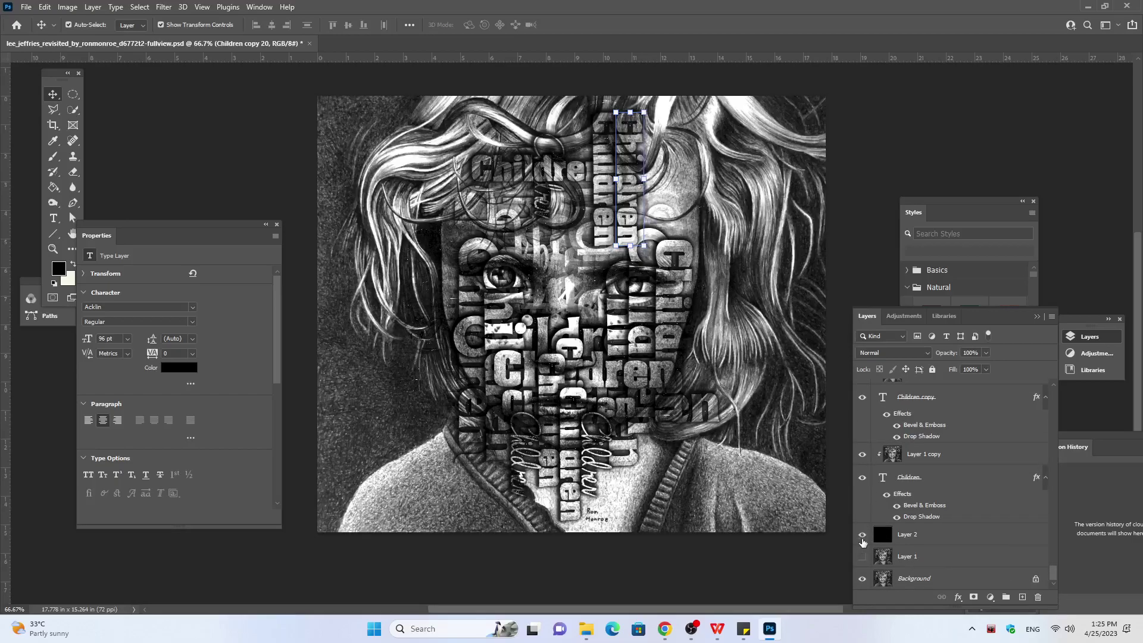
left_click(862, 535)
left_click(922, 539)
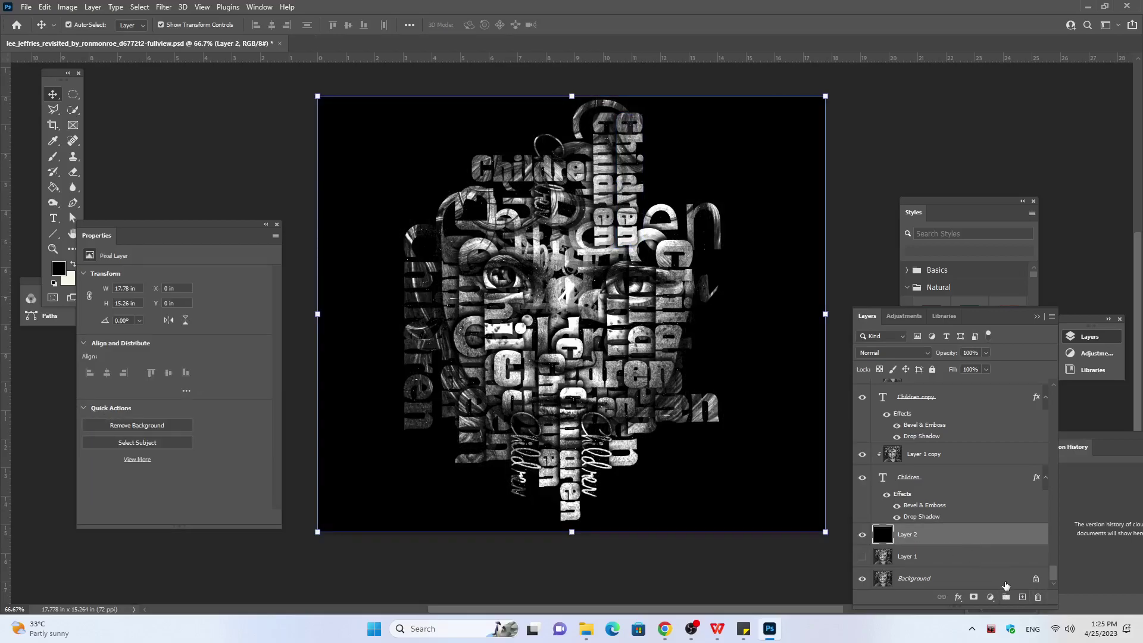
key("ctrl+BackSpace")
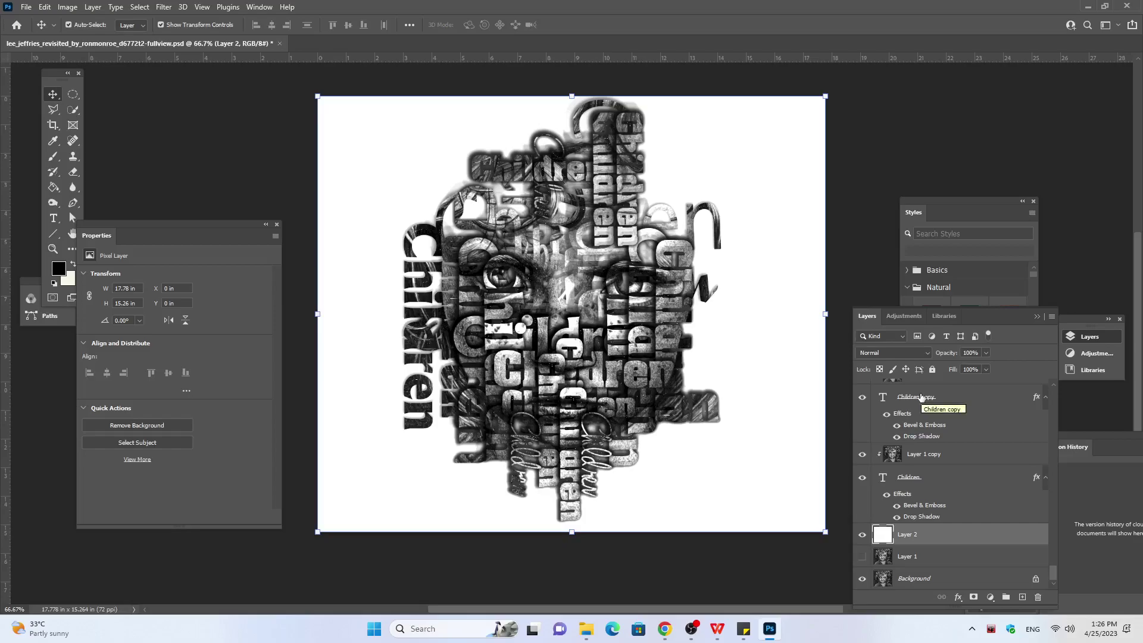
Step: Duplicate Children copy 20 with Layer 1 copy 33, selecting the new Children copy 21
scroll(932, 394, "up", 2)
scroll(937, 391, "up", 2)
scroll(941, 389, "up", 2)
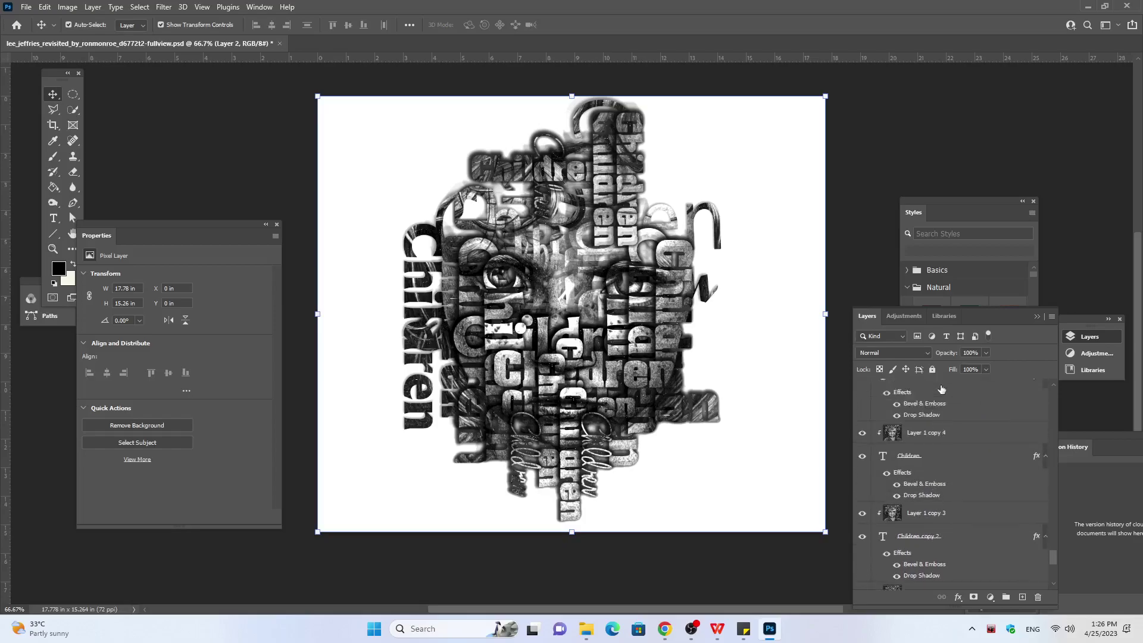
scroll(941, 389, "up", 1)
scroll(942, 389, "up", 2)
scroll(942, 389, "up", 1)
scroll(944, 390, "up", 2)
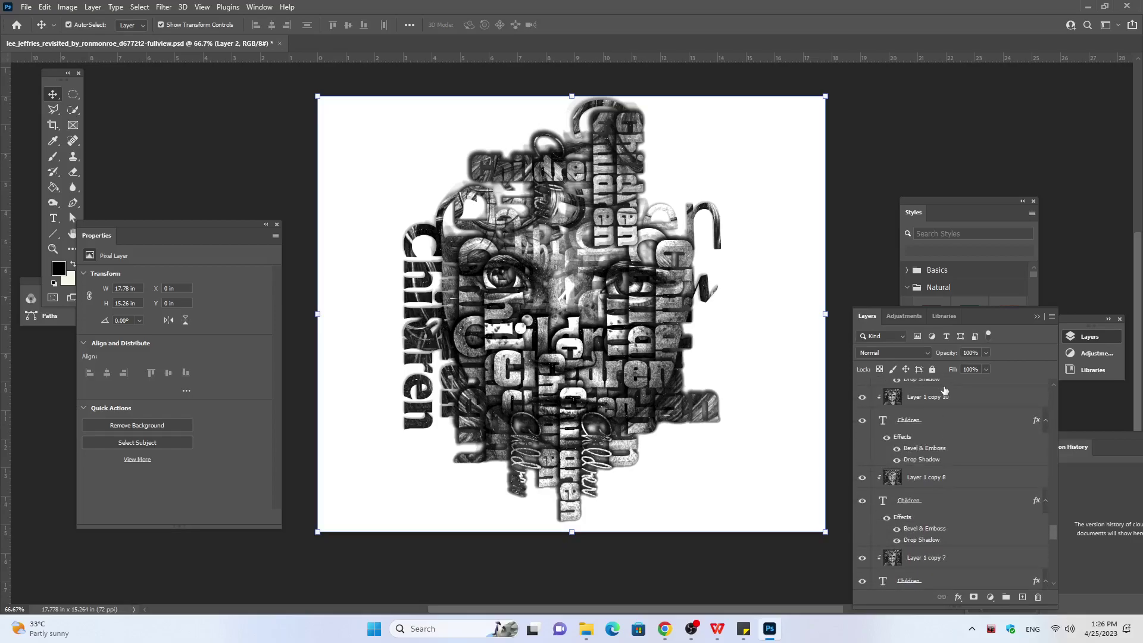
scroll(944, 390, "up", 1)
scroll(946, 393, "up", 1)
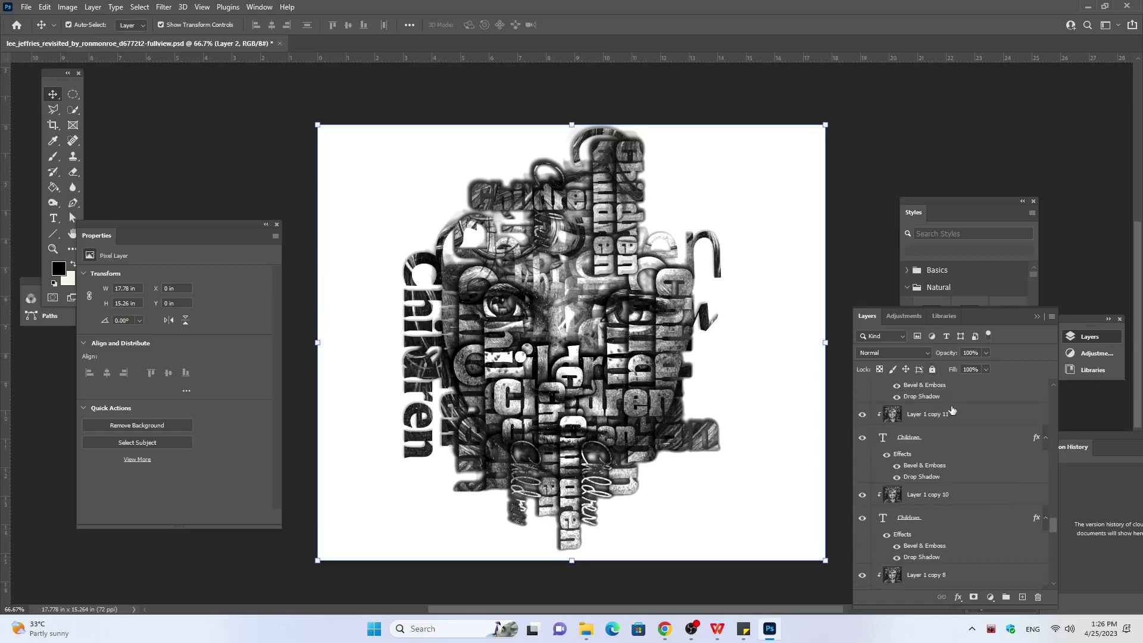
scroll(950, 408, "up", 1)
scroll(947, 406, "up", 1)
scroll(944, 403, "up", 1)
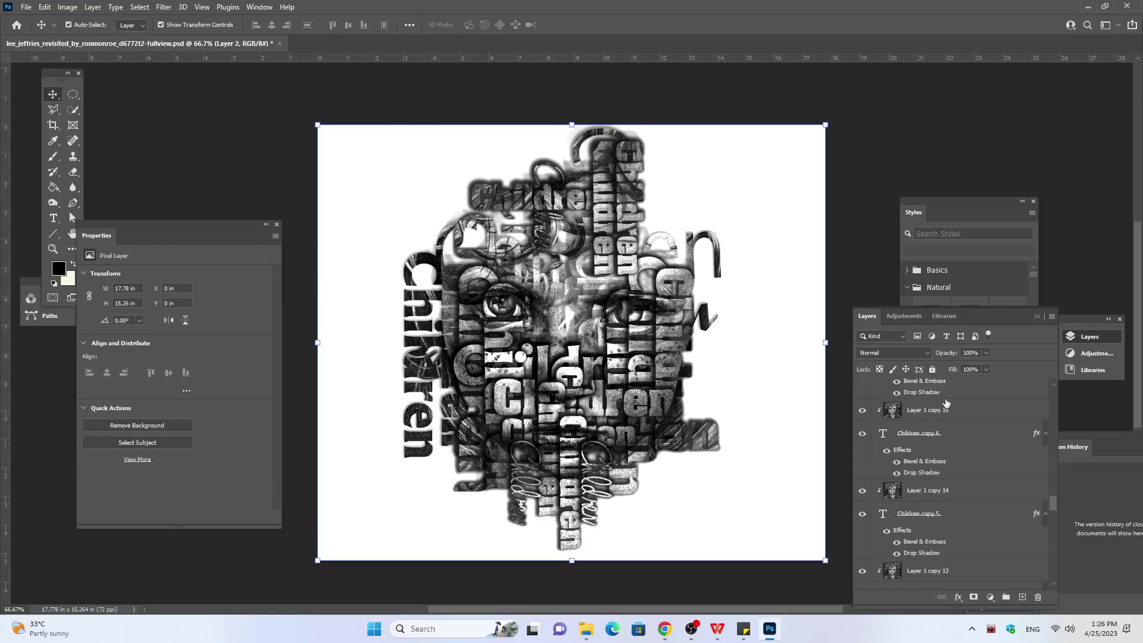
scroll(946, 403, "up", 1)
scroll(946, 403, "up", 1)
scroll(948, 401, "up", 1)
scroll(950, 400, "up", 1)
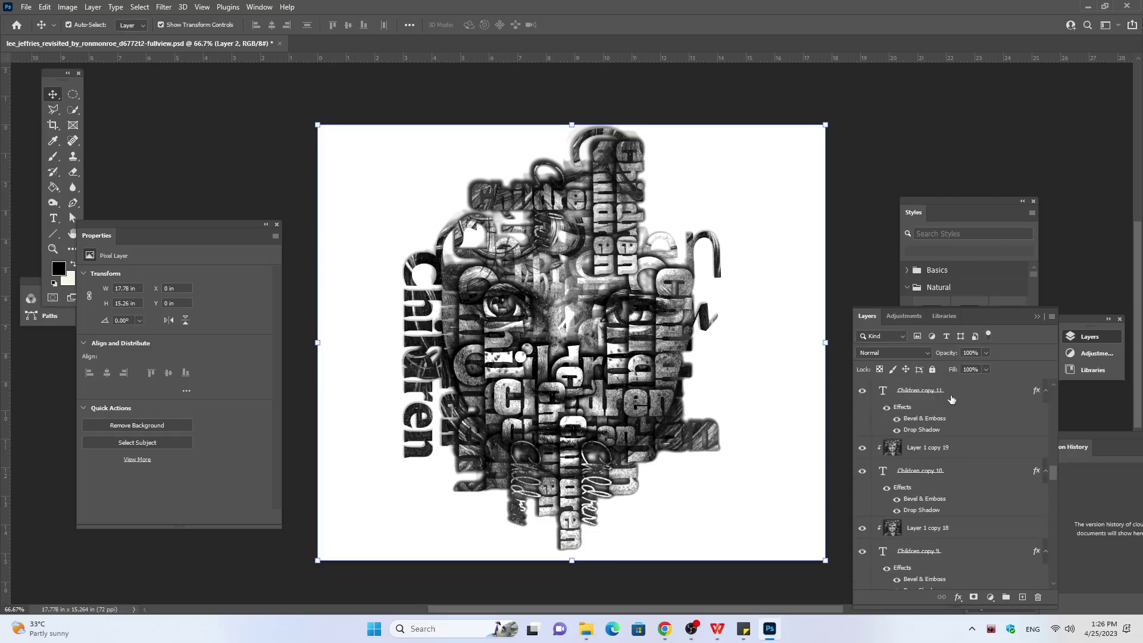
left_click_drag(1052, 472, 1053, 361)
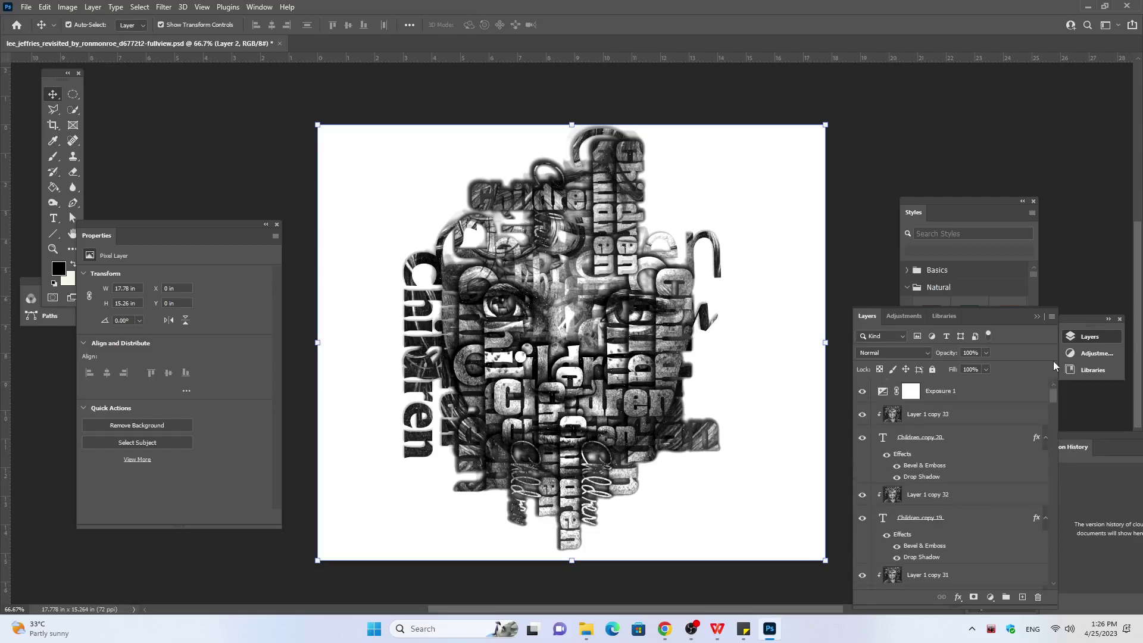
left_click(971, 423, "shift")
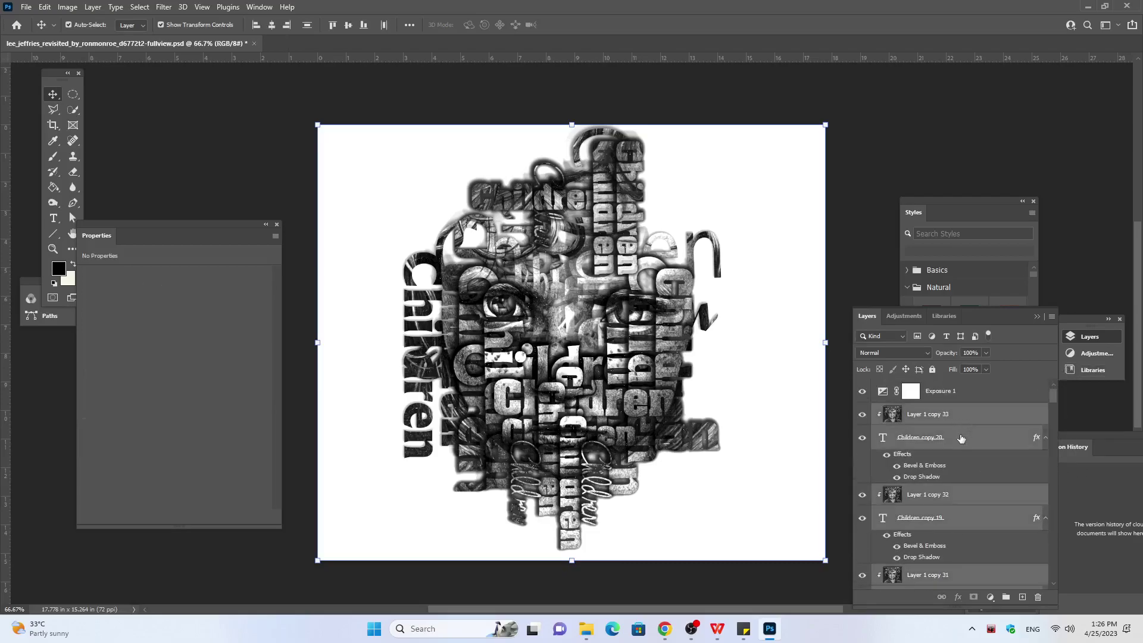
left_click(965, 434)
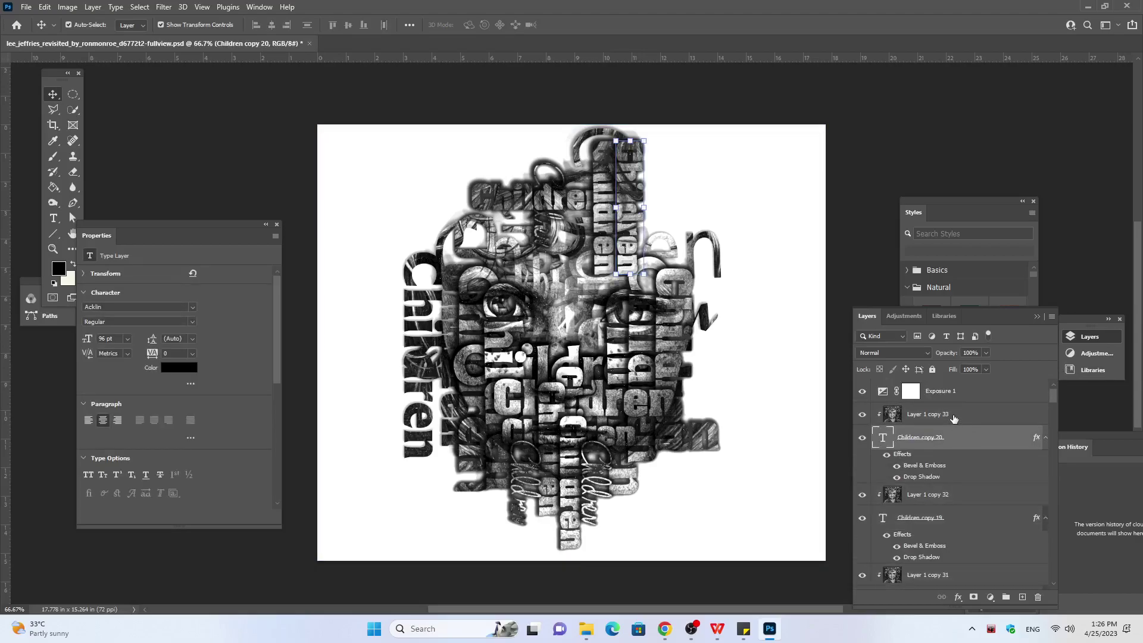
left_click(954, 419, "shift")
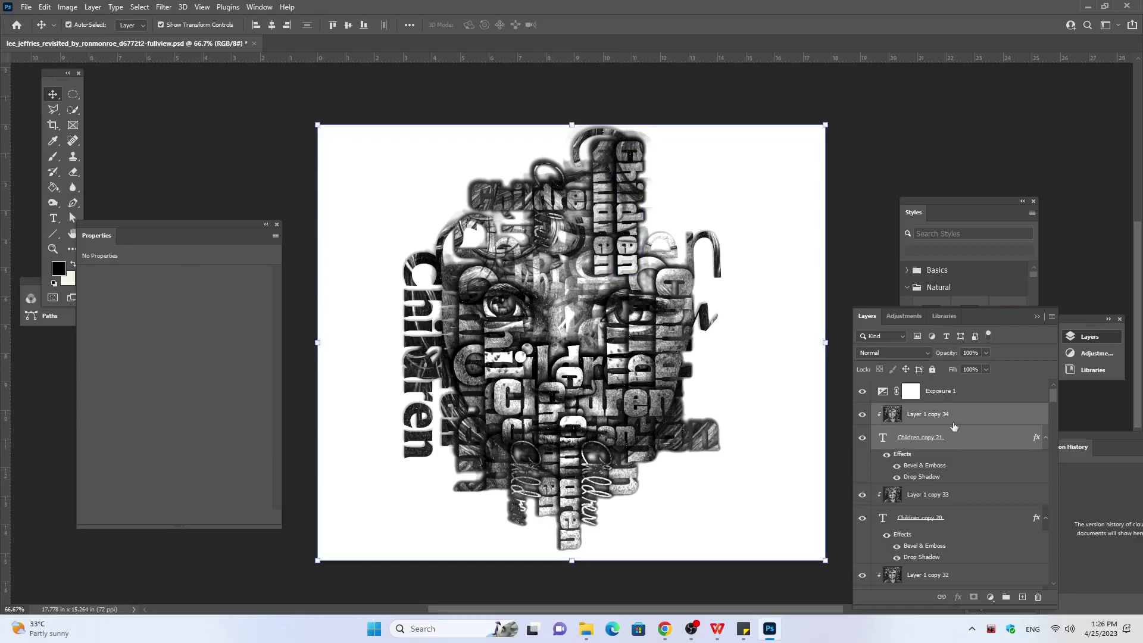
left_click(937, 439)
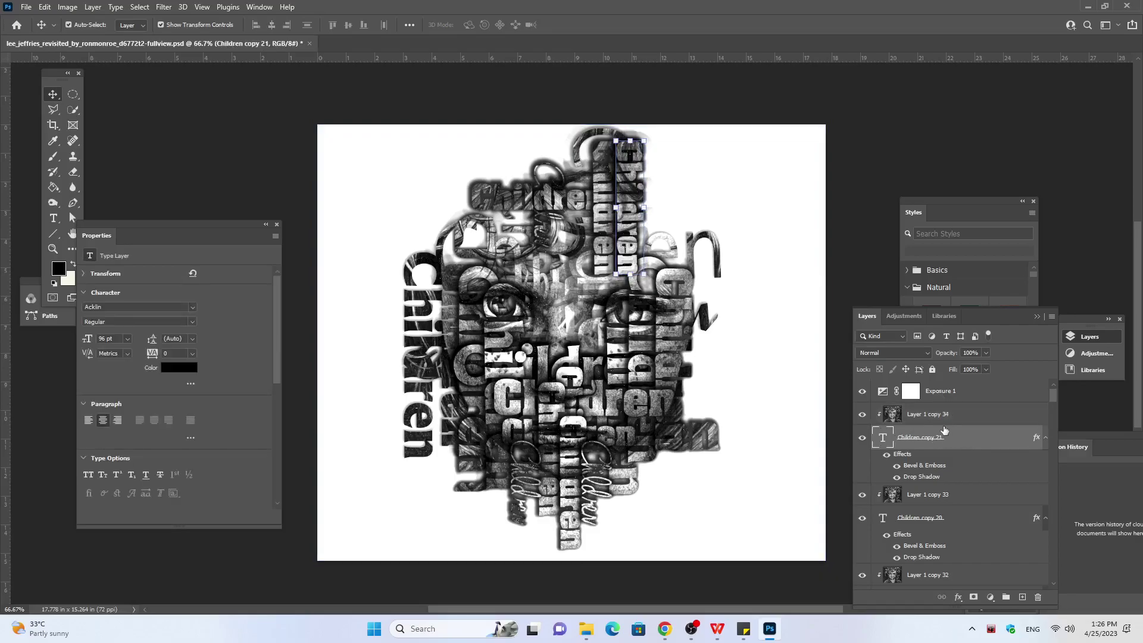
Step: Nudge Children copy 21 four steps right and two steps down
key("Right")
key("Right")
key("Right")
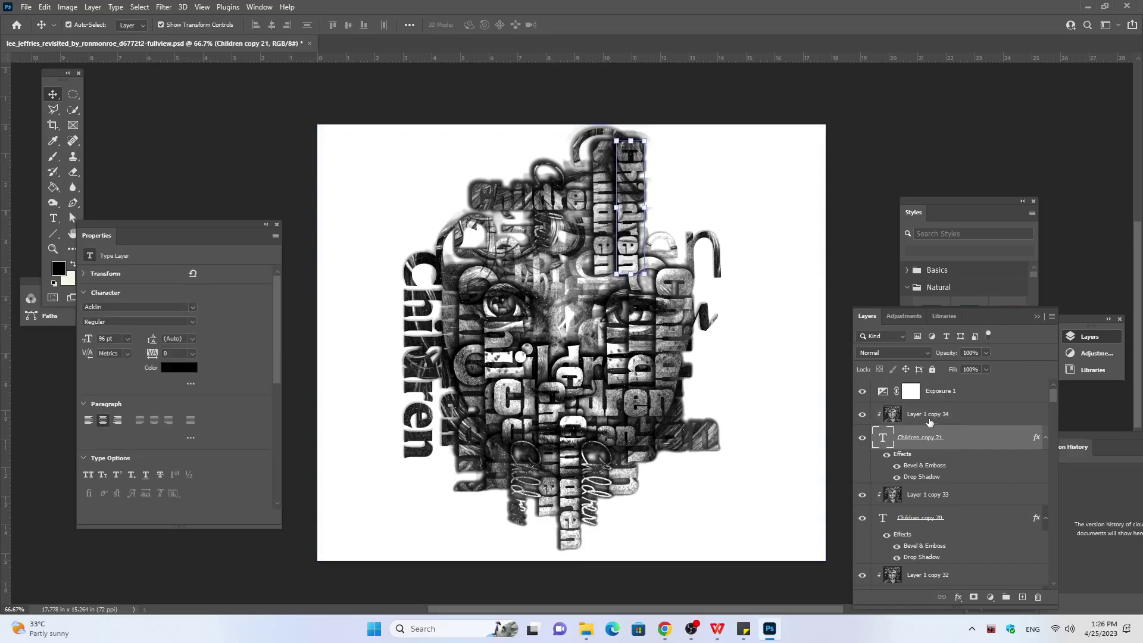
key("Right")
key("Right")
key("Right")
key("Right")
key("Right")
key("Right")
key("Right")
key("Right")
key("Right")
key("Right")
key("Right")
key("Right")
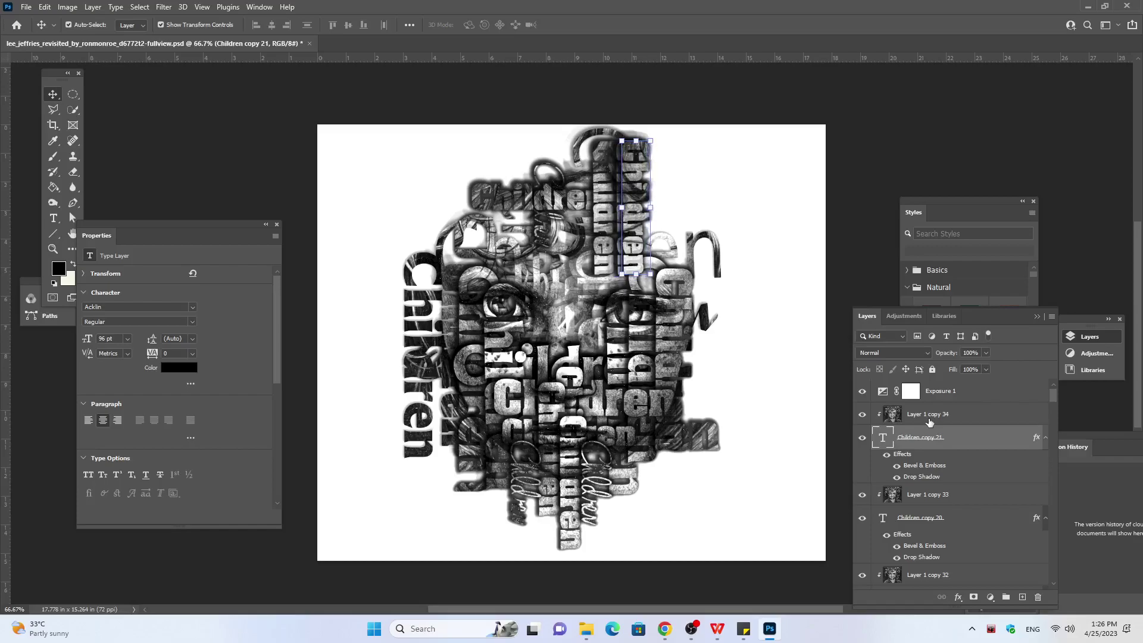
key("Right")
key("Right")
key("Right")
key("Right")
key("Right")
key("Right")
key("Right")
key("Right")
key("Right")
key("Right")
key("Right")
key("Right")
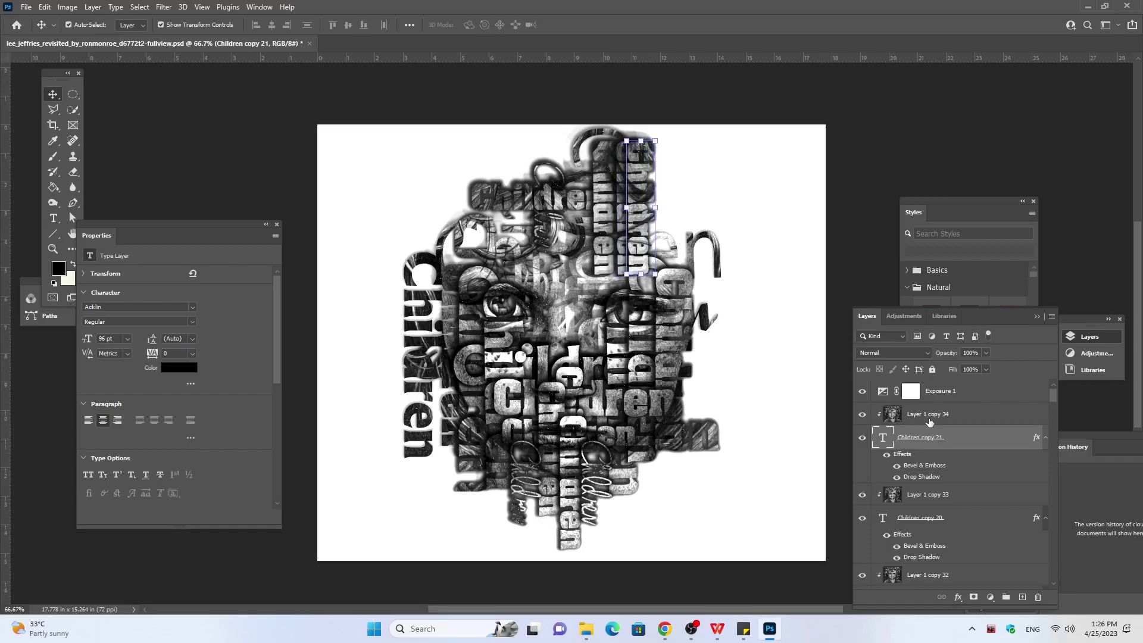
key("Down")
key("Down")
key("Down")
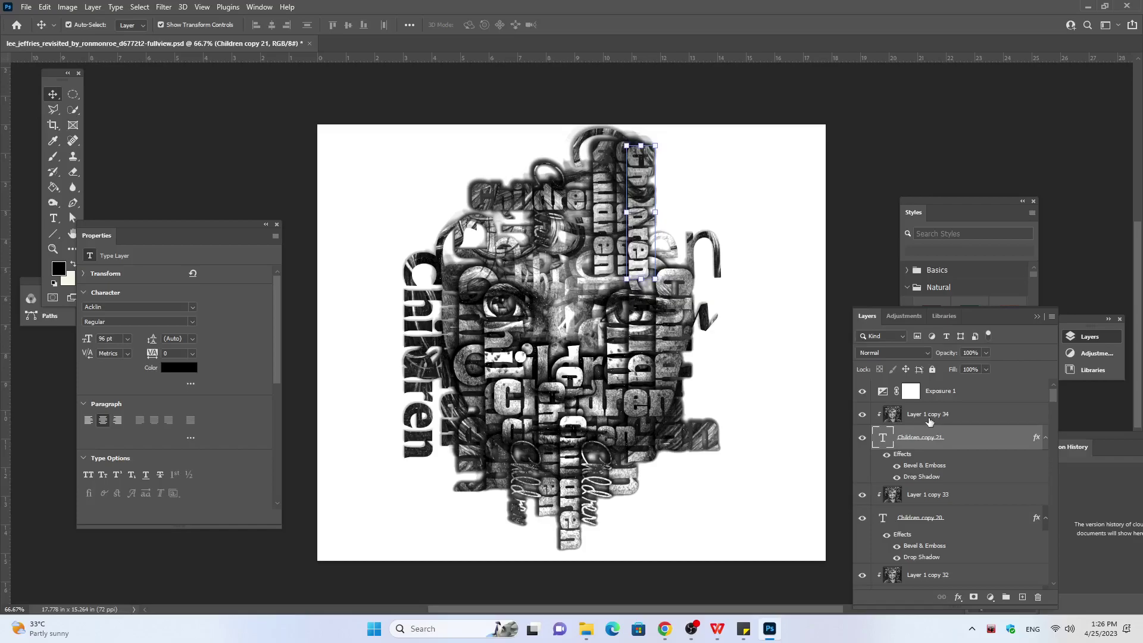
key("Down")
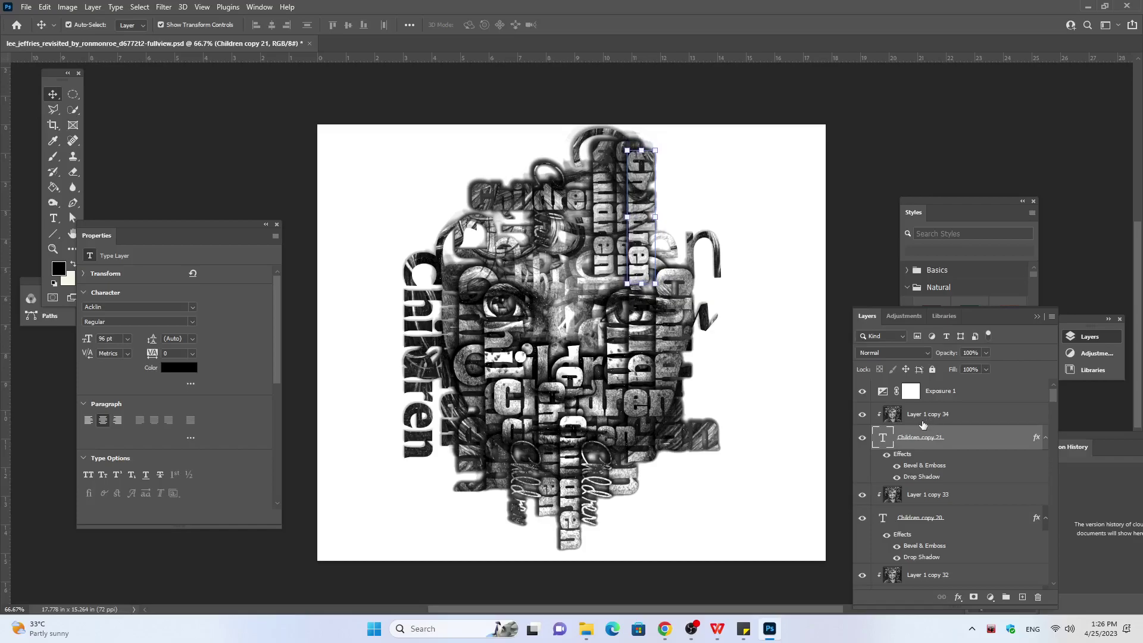
key("Right")
key("Right")
key("Right")
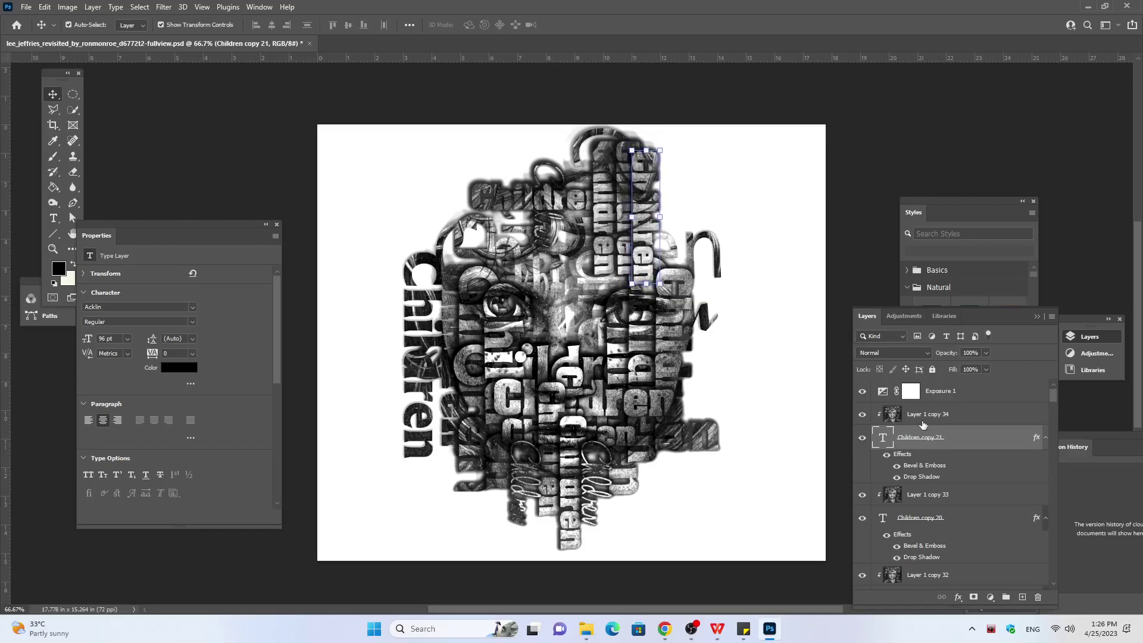
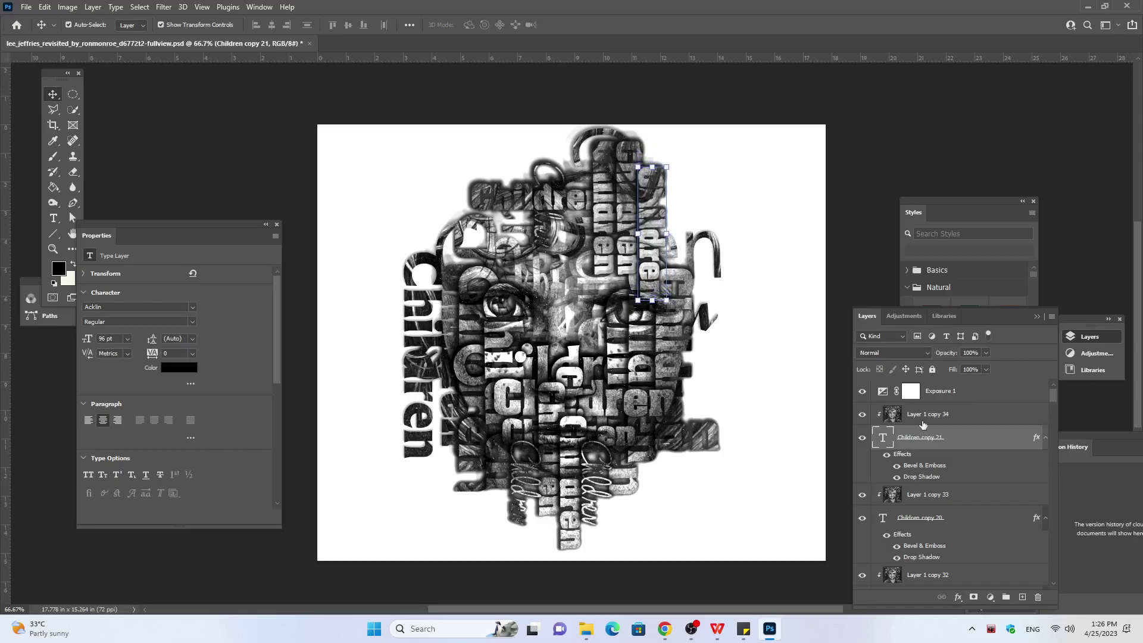
Step: Nudge Children copy 21 three steps down and turn off Auto-Select
key("Down")
key("Down")
key("Down")
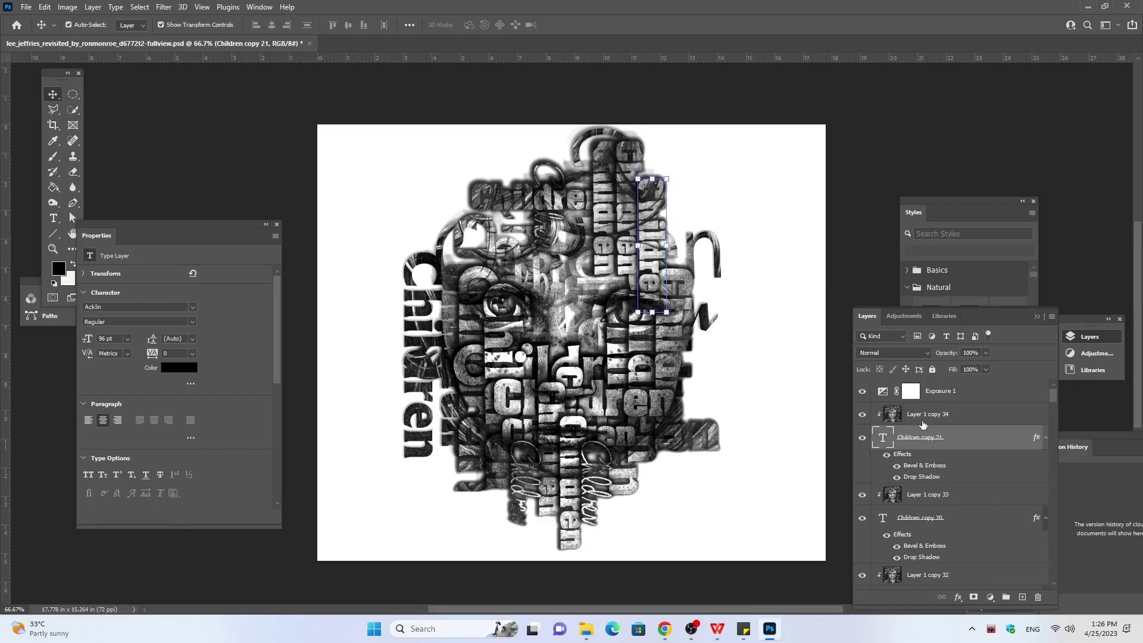
key("Down")
key("Down")
key("Down")
key("Down")
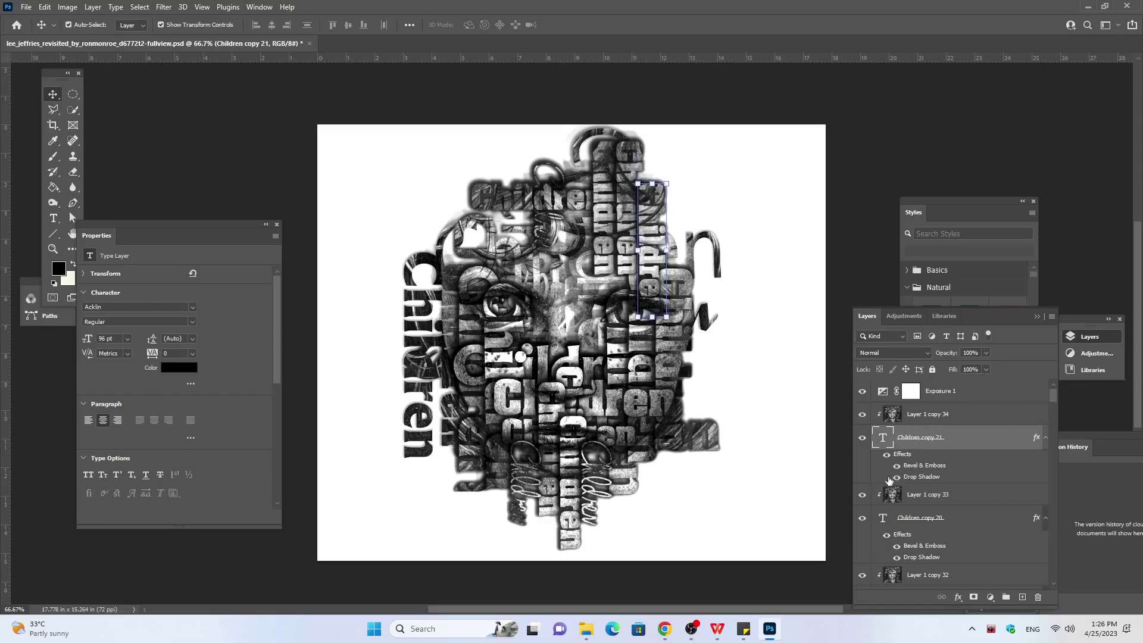
key("Down")
key("Down")
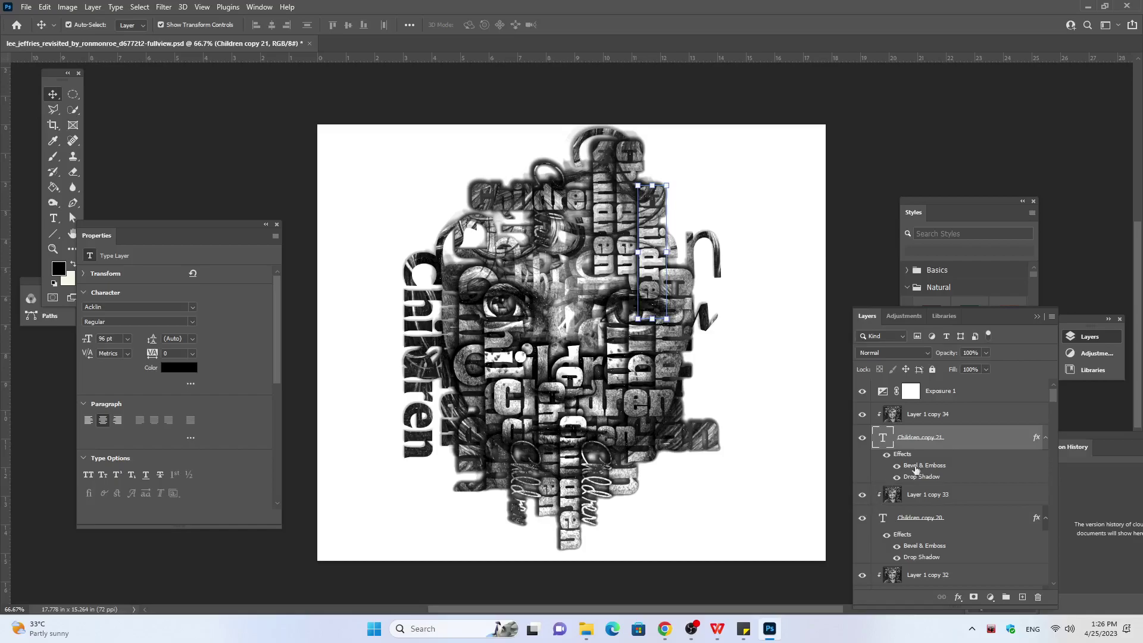
left_click(932, 416)
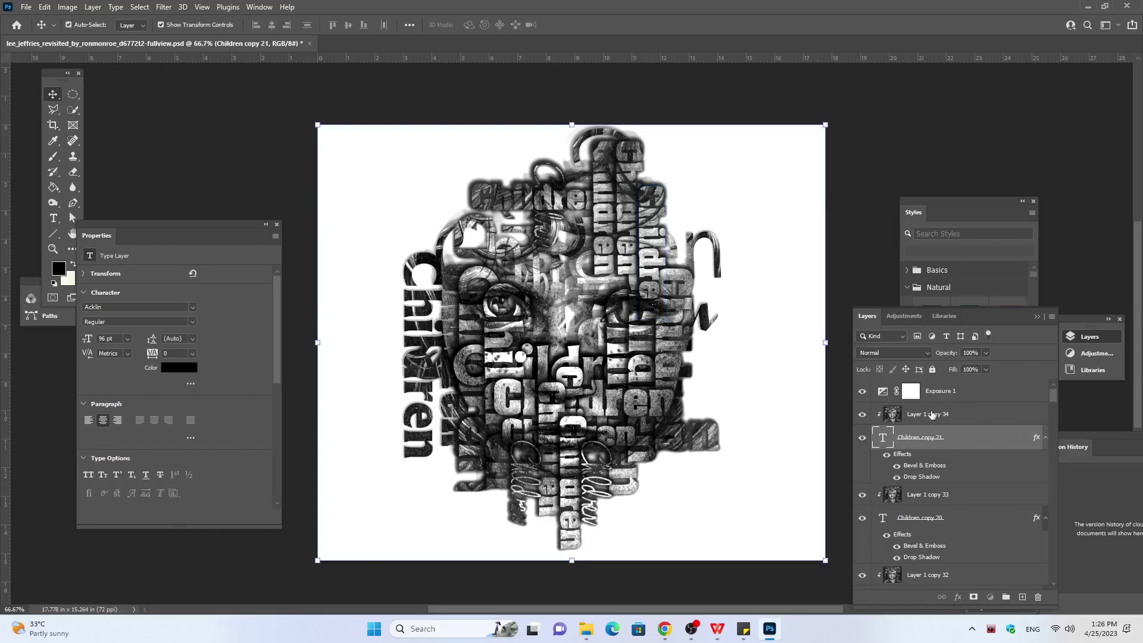
key("ctrl")
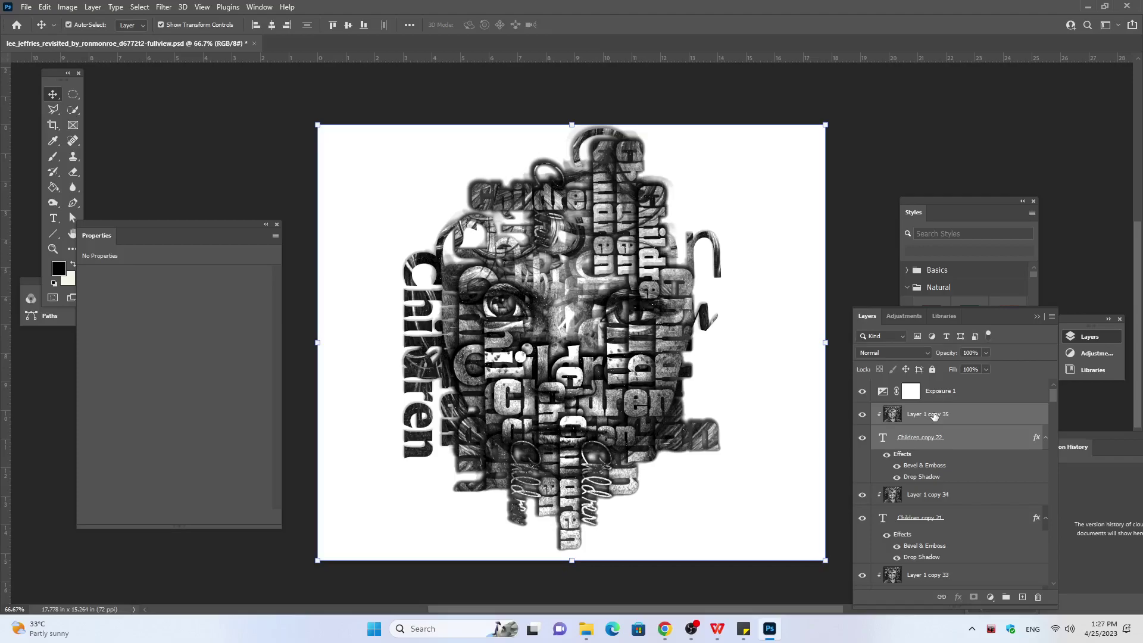
Step: Nudge the vertical Children copy 22 word five steps to the right
left_click(937, 438)
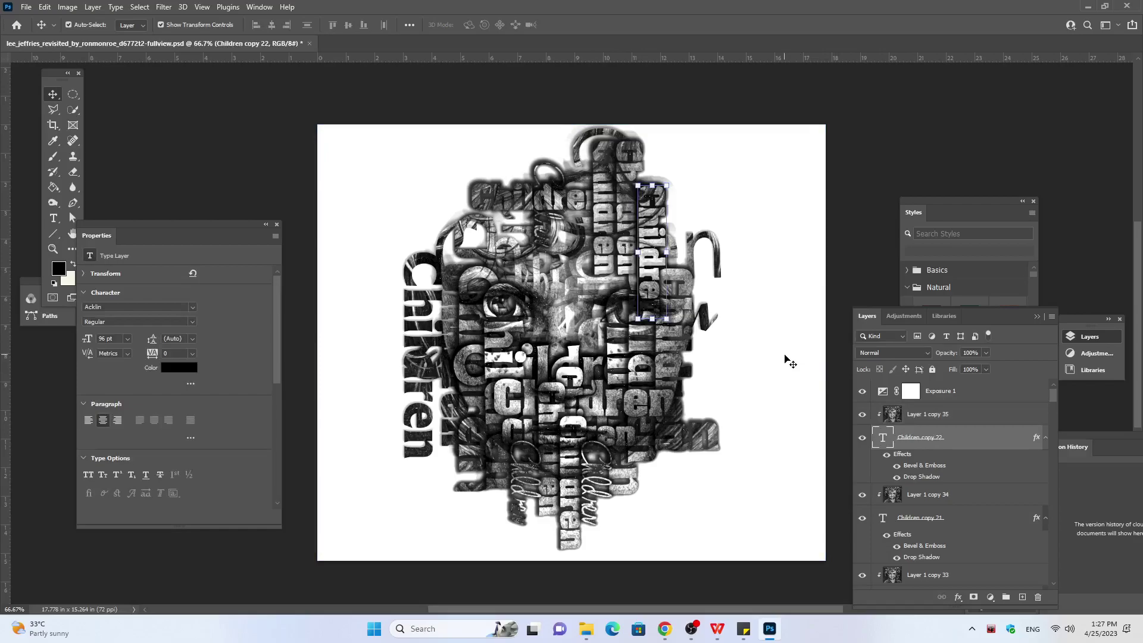
key("Right")
key("Right")
key("Right")
key("Right")
key("Right")
key("Right")
key("Right")
key("Right")
key("Right")
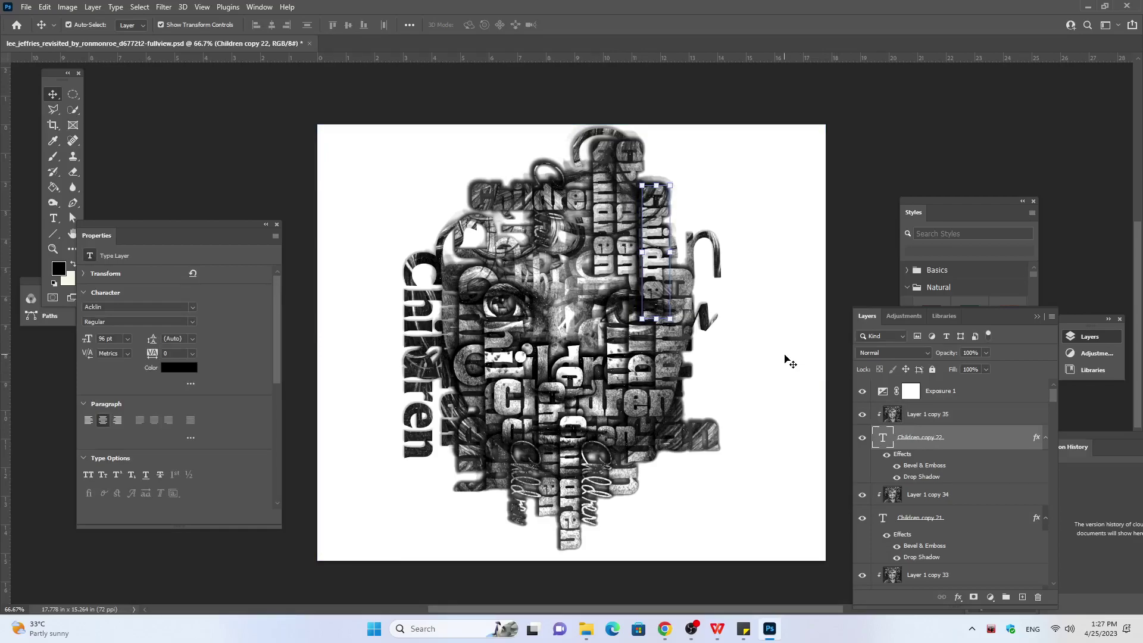
key("Right")
key("Right")
key("Right")
key("Right")
key("Right")
key("Right")
key("Right")
key("Right")
key("Right")
key("Right")
key("Right")
key("Right")
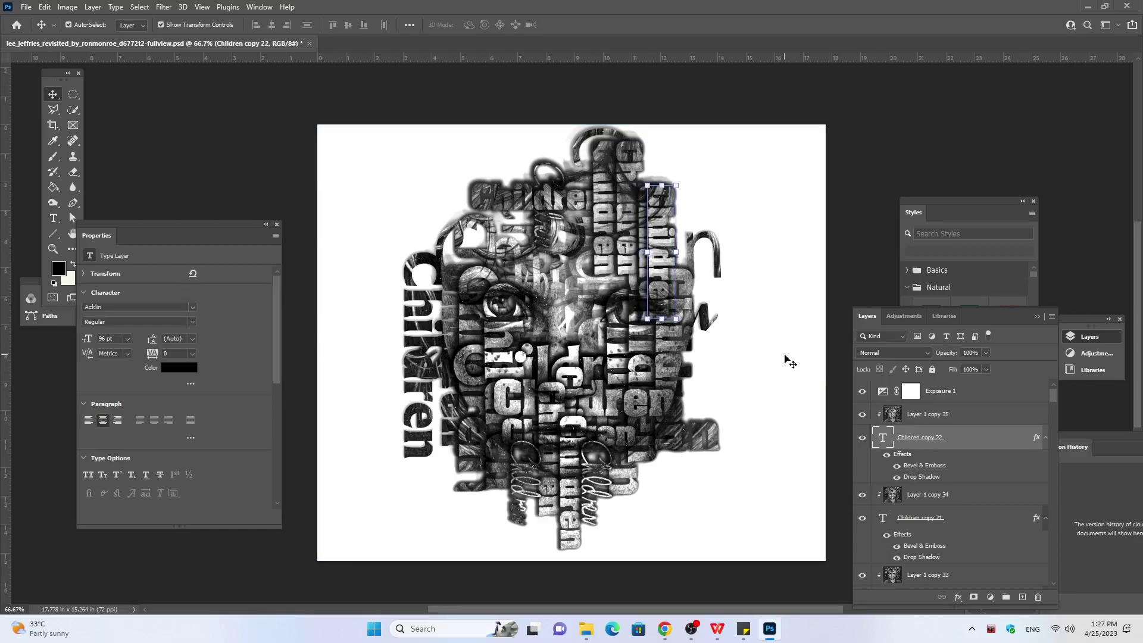
key("Right")
key("Right")
key("Right")
key("Right")
key("Right")
key("Right")
key("Right")
key("Right")
key("Right")
key("Right")
key("Right")
key("Right")
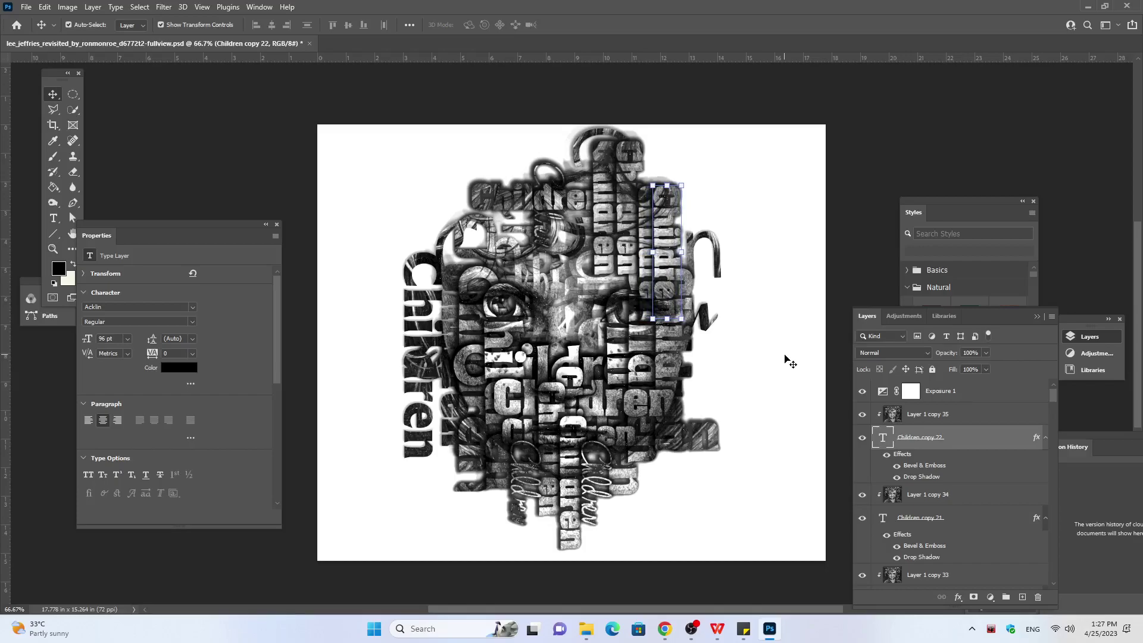
key("Right")
key("Right")
key("Right")
key("Right")
key("Right")
key("Right")
key("Right")
key("Right")
key("Right")
key("Right")
key("Right")
key("Right")
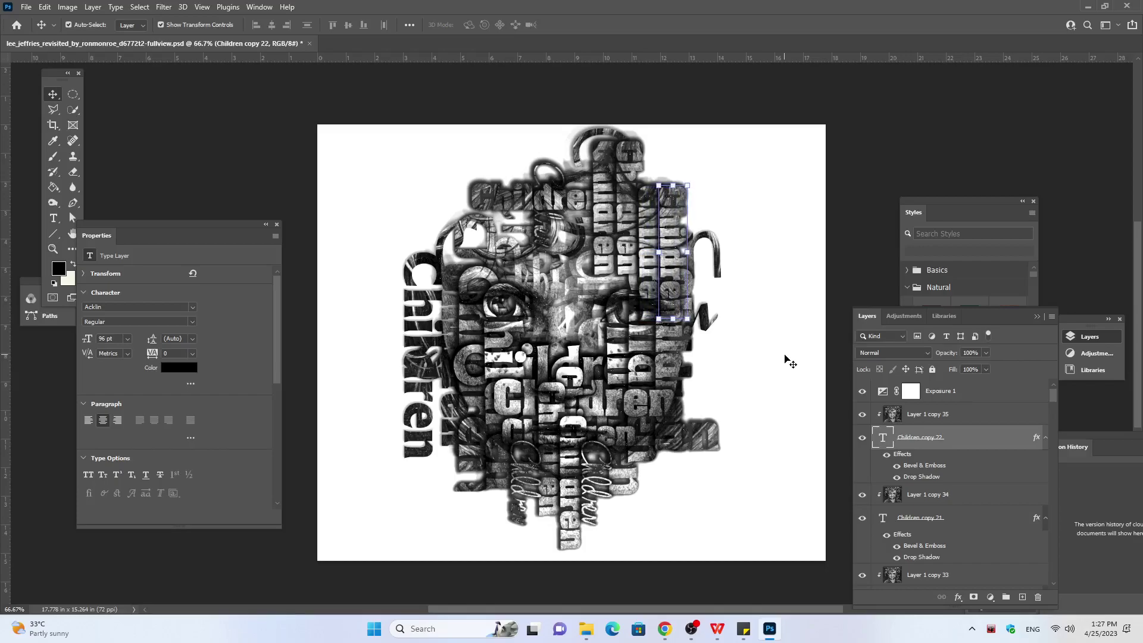
key("Right")
key("Right")
key("Right")
key("Right")
key("Right")
key("Right")
key("Right")
key("Right")
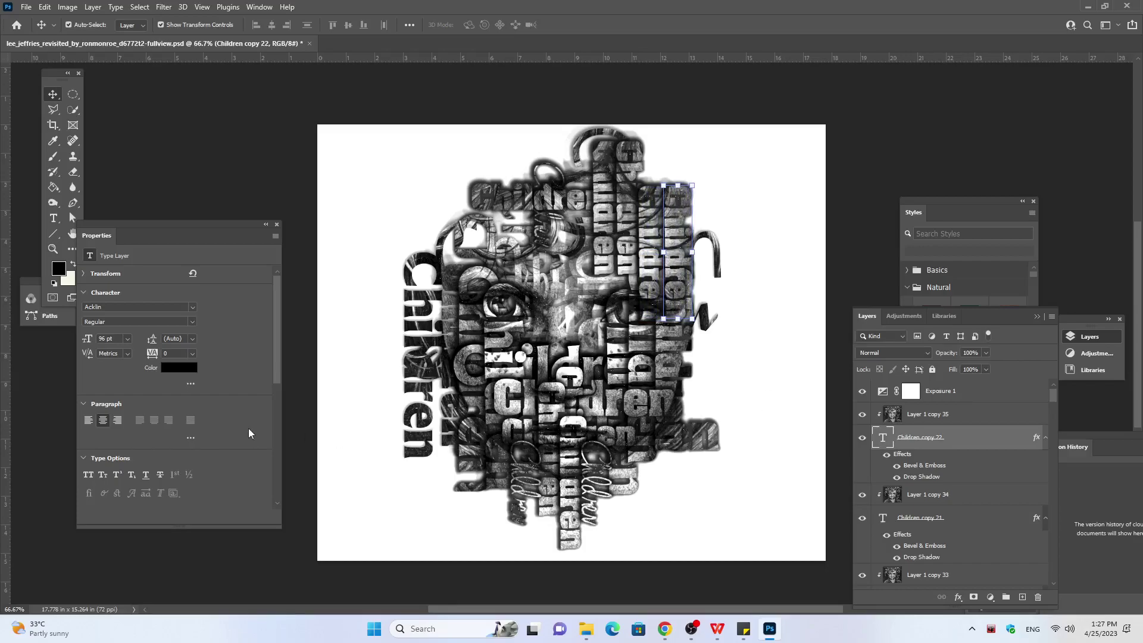
Step: Reduce Children copy 22's font size to 57 pt
key("Down")
key("Down")
key("Down")
key("Down")
key("Down")
key("Down")
key("Down")
key("Down")
key("Down")
key("Down")
key("Down")
key("Down")
key("Down")
key("Down")
key("Down")
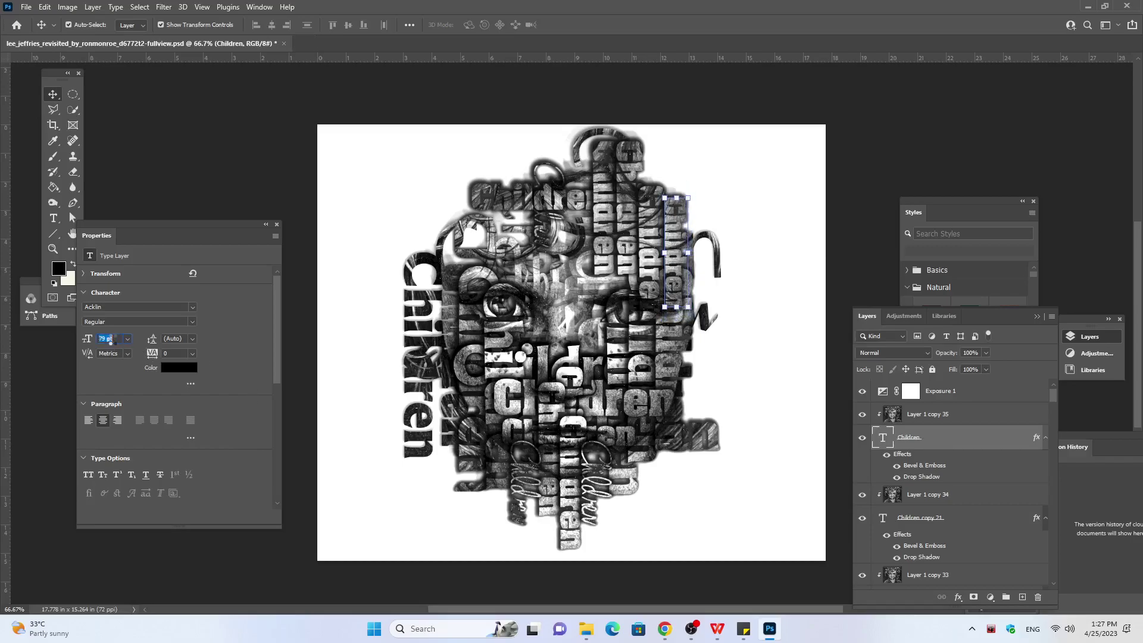
key("Down")
key("Down")
key("Down")
key("Down")
key("Down")
key("Down")
key("Down")
key("Down")
key("Down")
key("Down")
key("Down")
key("Down")
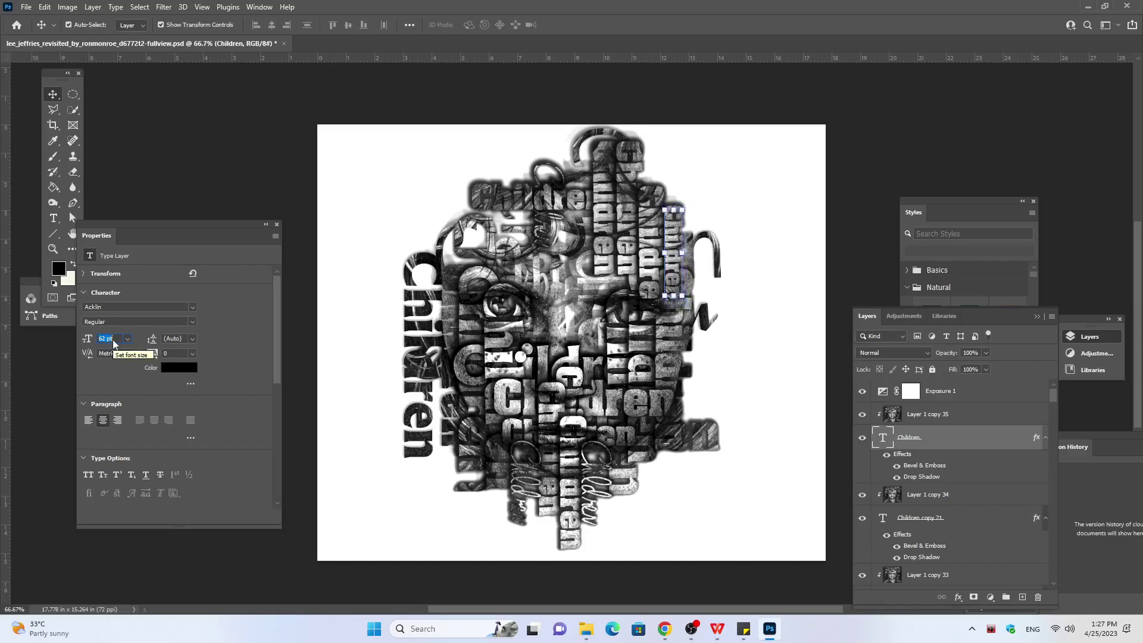
key("Down")
key("Down")
key("Down")
key("Down")
key("Down")
key("Down")
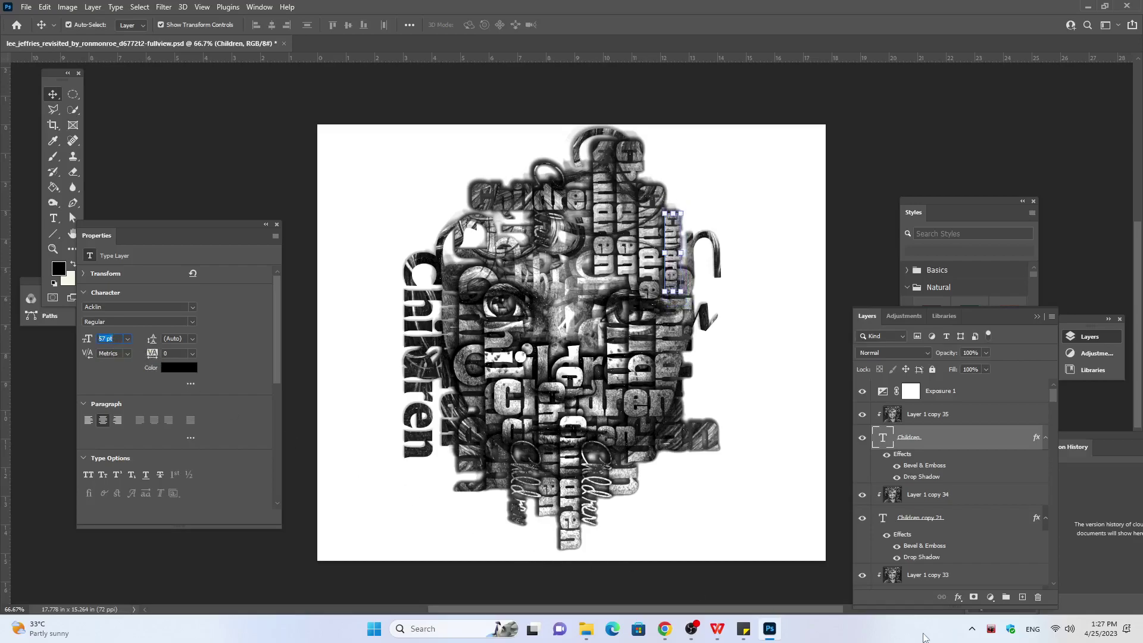
mouse_move(664, 628)
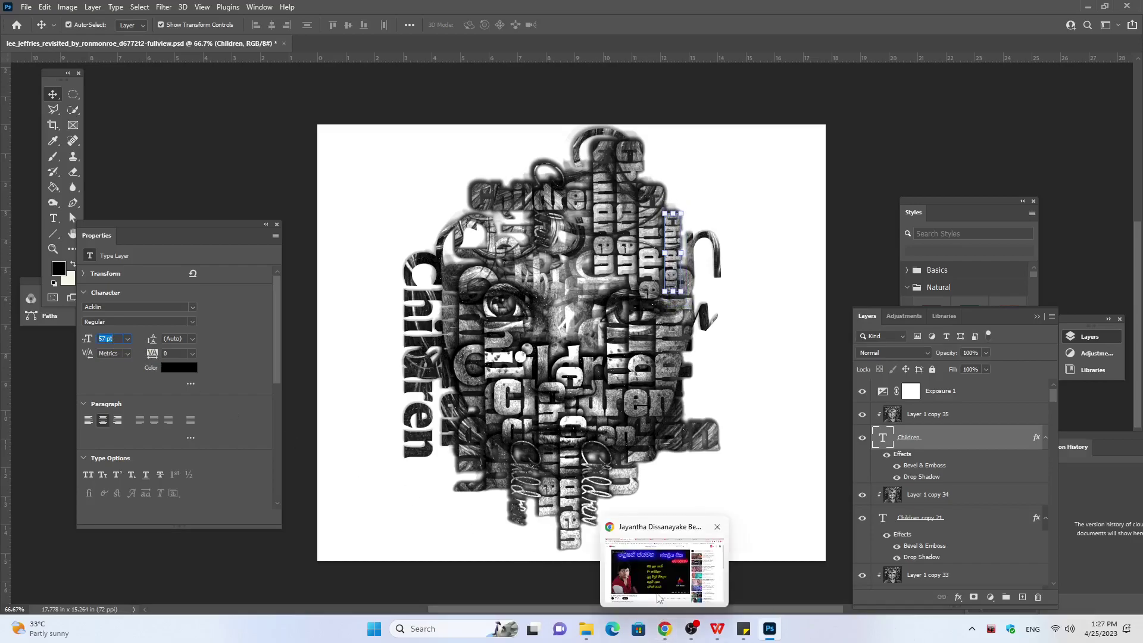
left_click(660, 598)
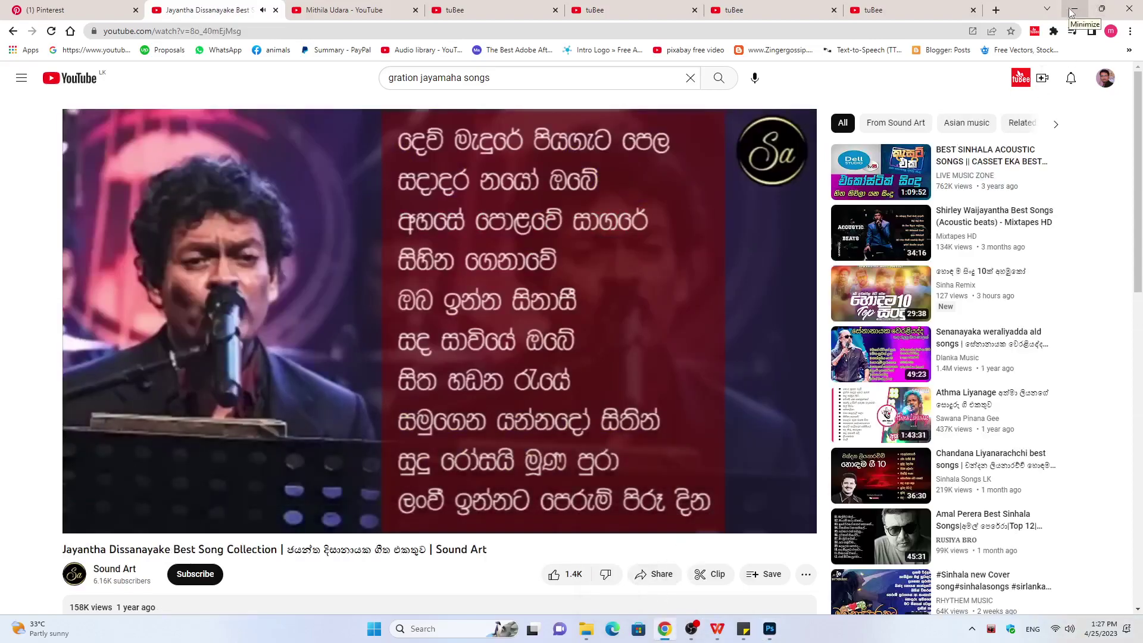
left_click(1072, 11)
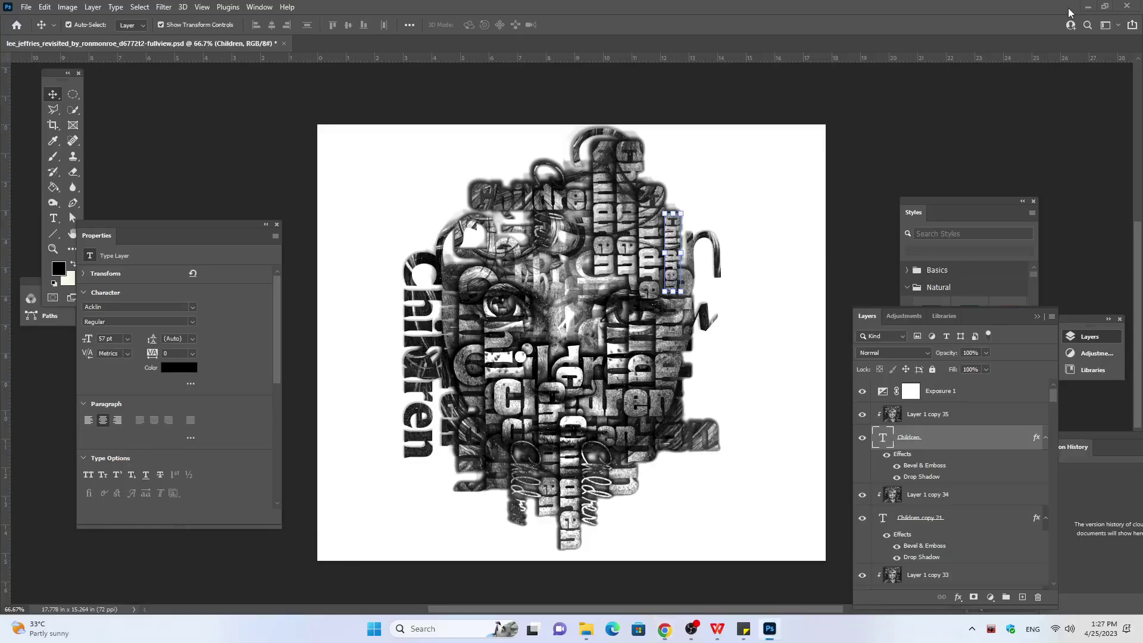
Step: Duplicate Layer 1 copy 35 with its Children word, then pick the new Children copy 22 text layer
left_click(923, 416)
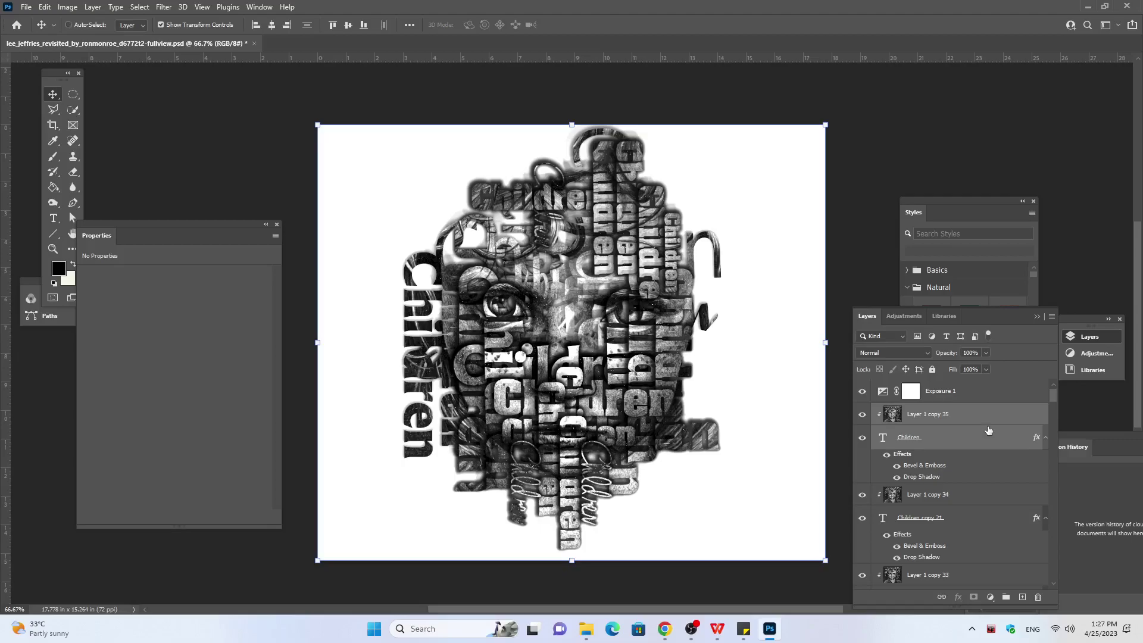
key("ctrl+j")
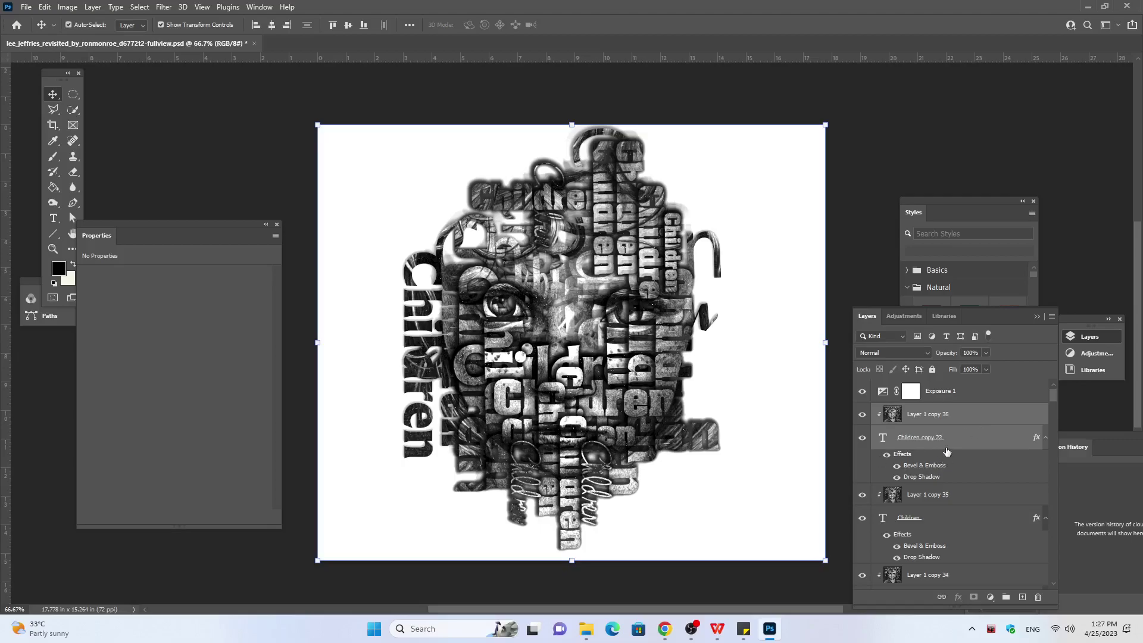
left_click(899, 443)
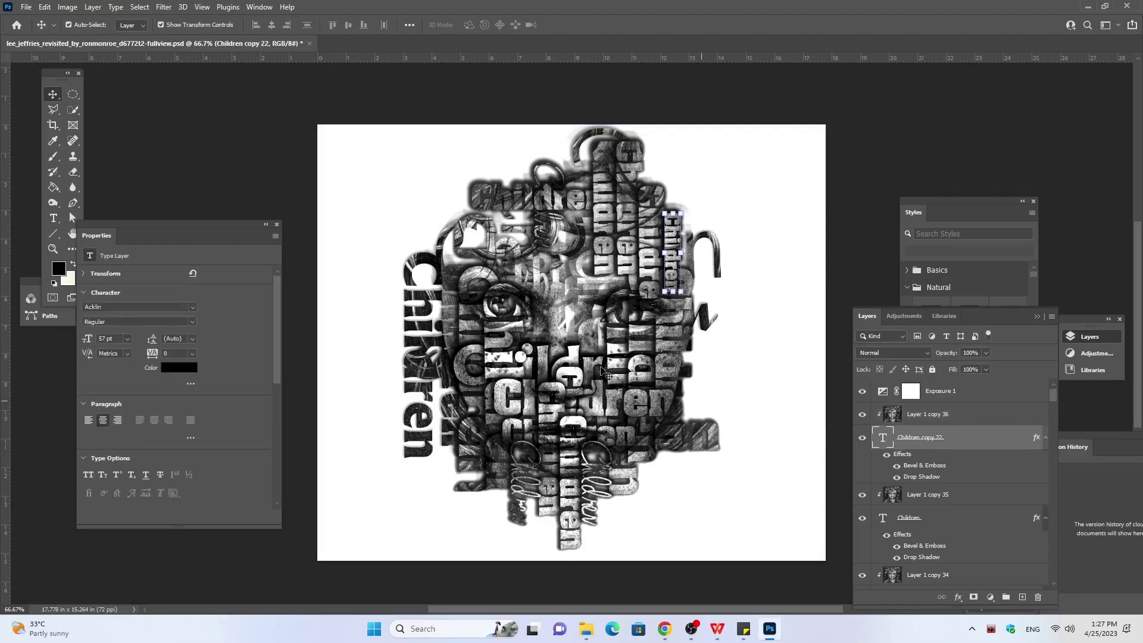
left_click(688, 204)
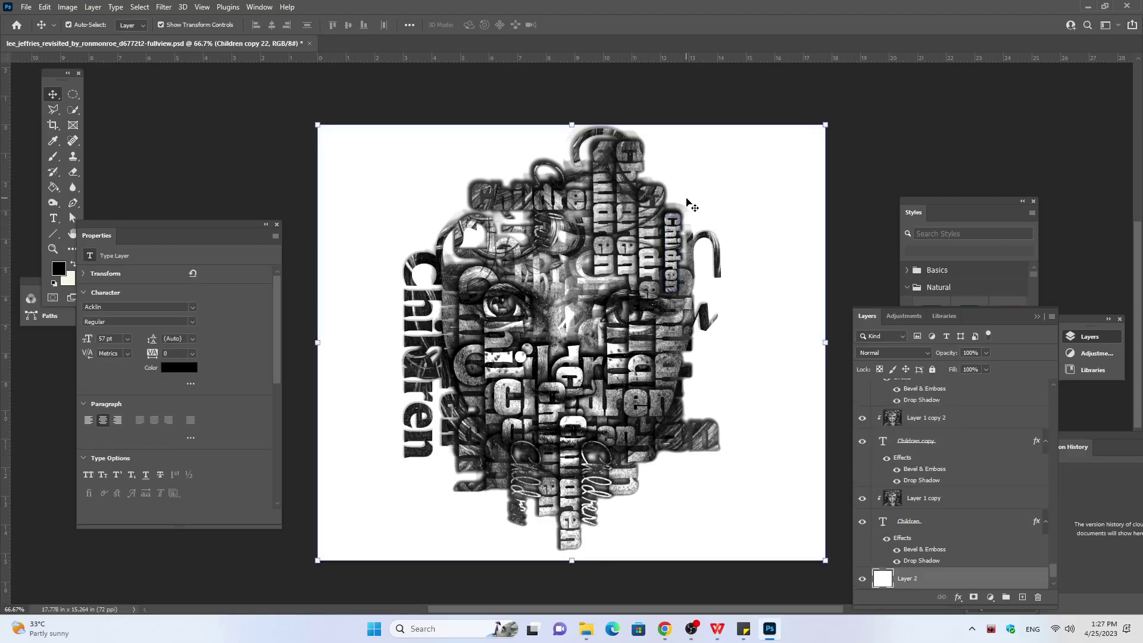
left_click(928, 444)
Step: Rotate Children copy 22 about -102° so it lies nearly horizontal
scroll(922, 403, "up", 3)
scroll(923, 403, "up", 2)
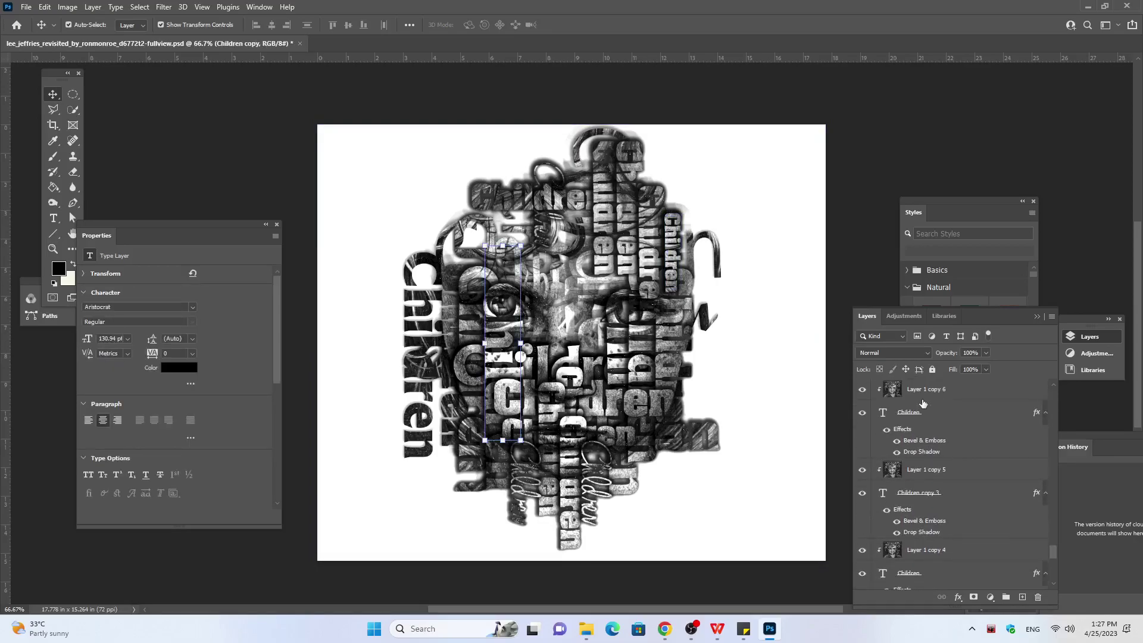
left_click_drag(1052, 553, 1033, 344)
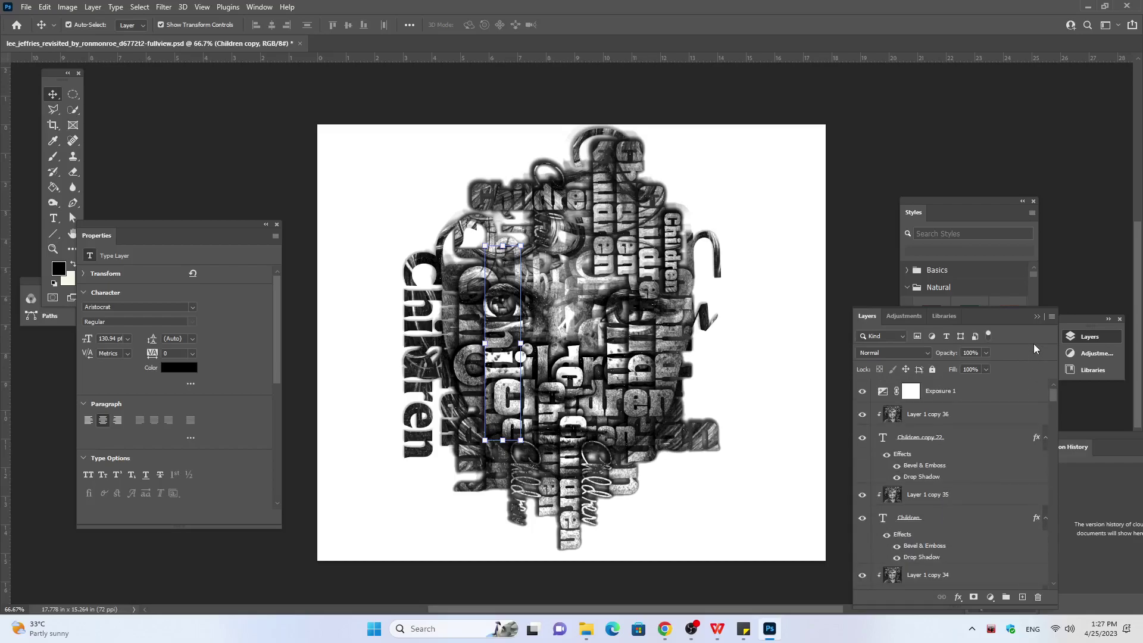
left_click(951, 453)
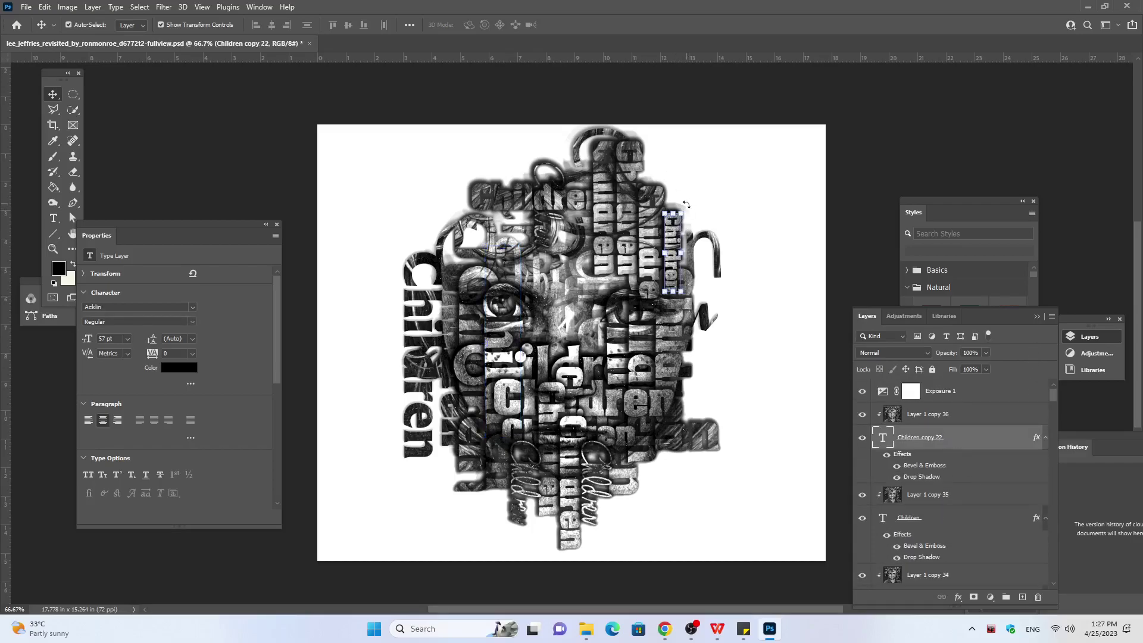
mouse_move(691, 204)
left_mouse_down()
mouse_move(626, 244)
mouse_move(630, 233)
left_mouse_up()
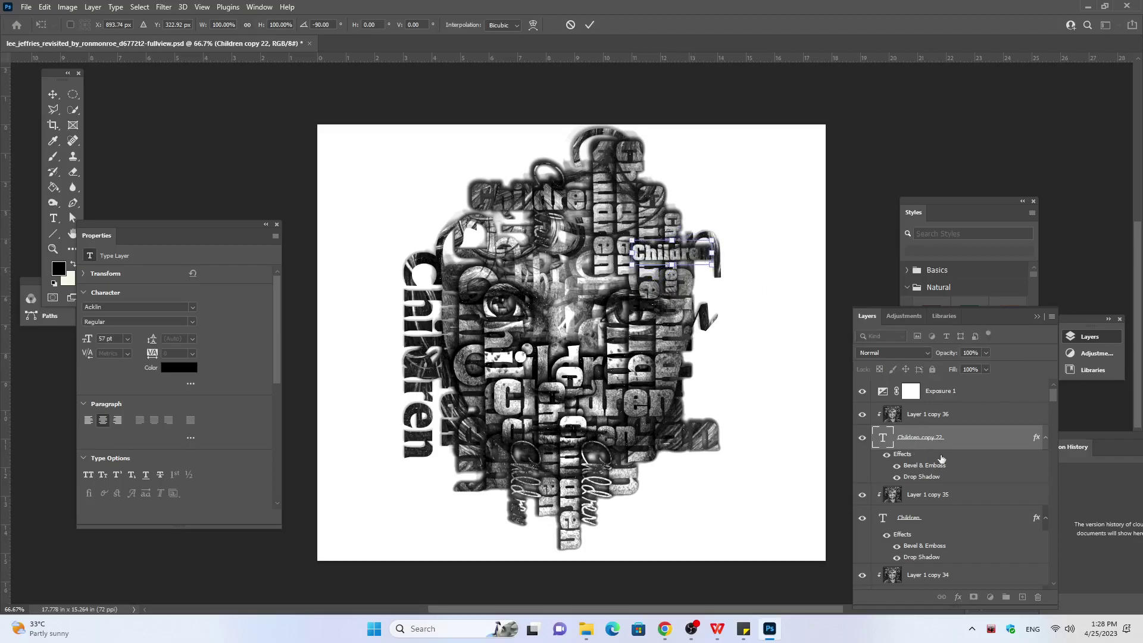
Step: Commit the rotation and shift Children copy 22 far left above the left eye, slightly lower
key("Return")
key("shift+Left")
key("shift+Left")
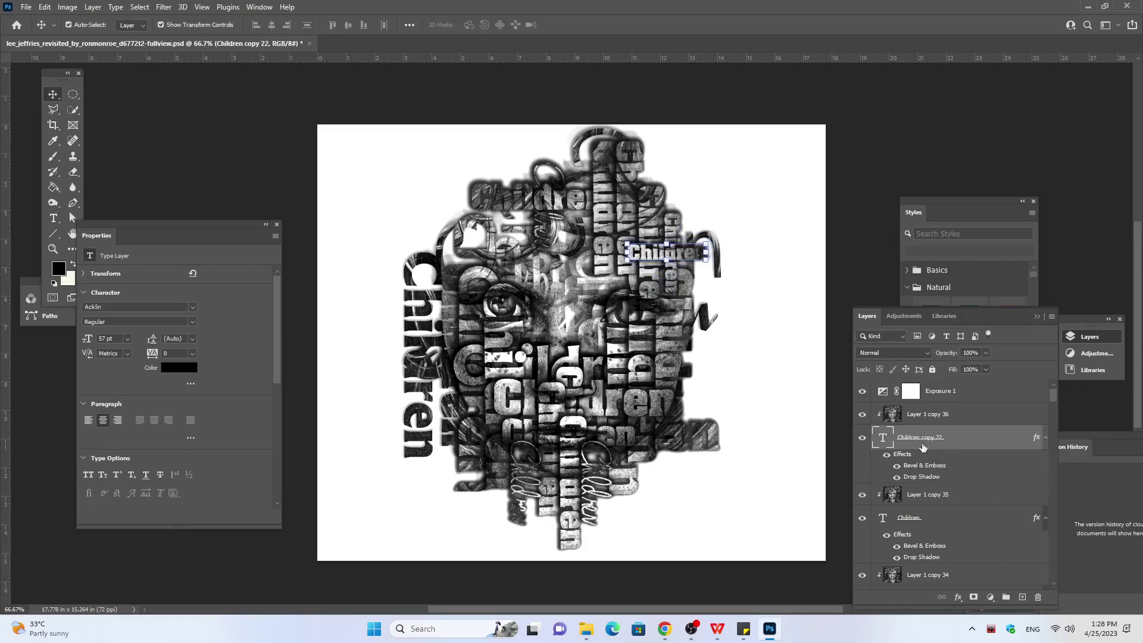
key("Left")
key("Left")
key("Left")
key("shift+Left")
key("shift+Left")
key("shift+Left")
key("shift+Left")
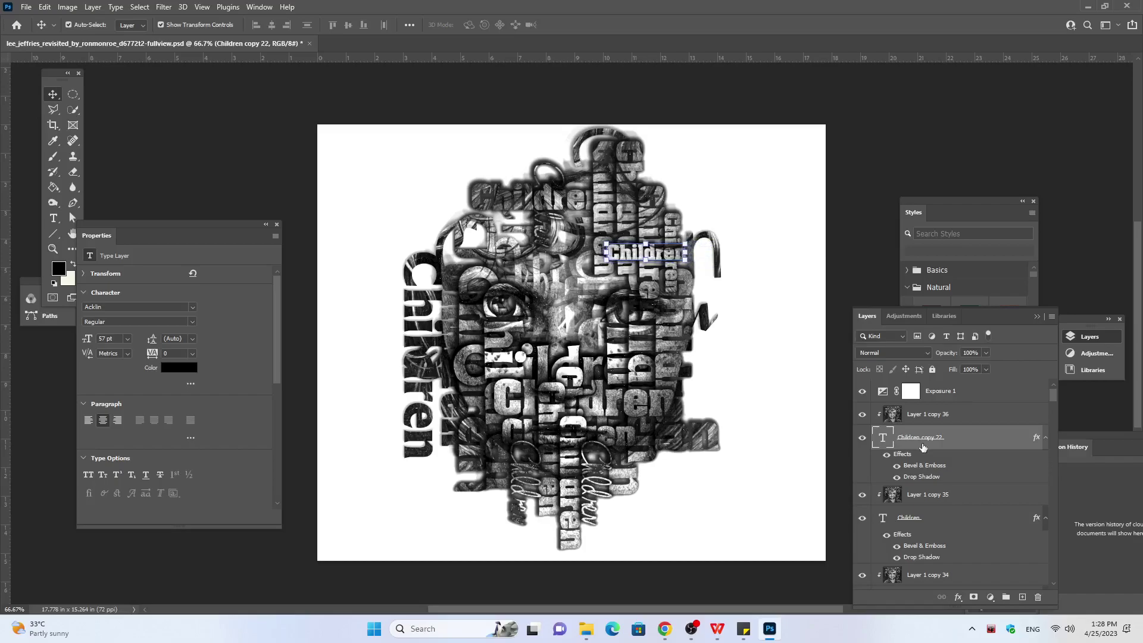
key("shift+Left")
key("shift+Left")
key("shift+Left")
key("shift+Left")
key("shift+Left")
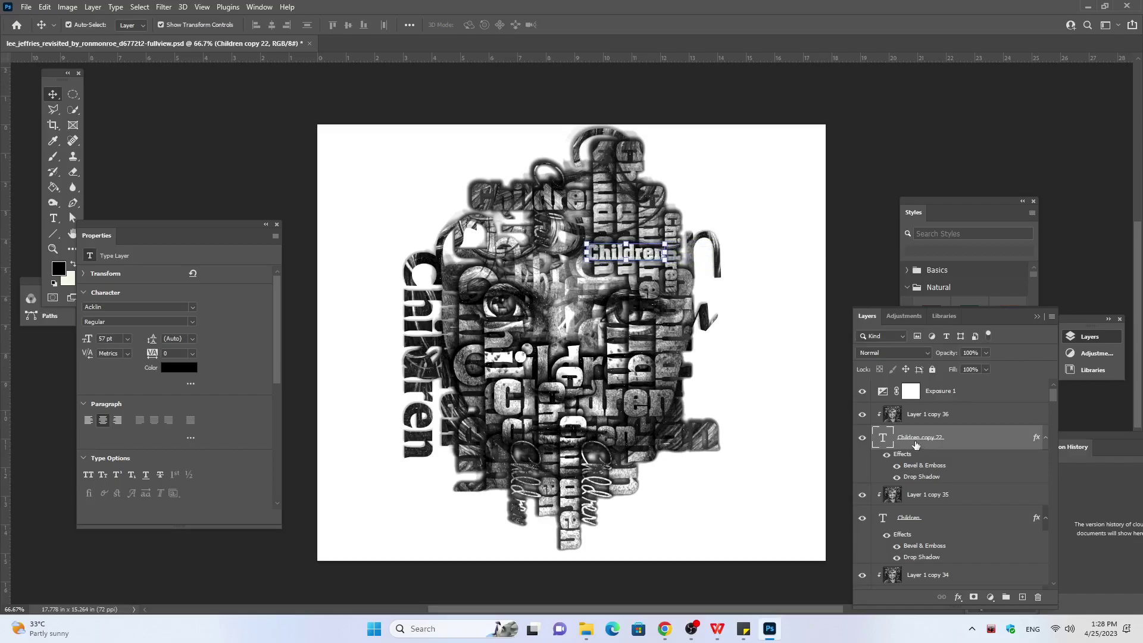
key("shift+Left")
key("shift+Left")
key("shift+Left")
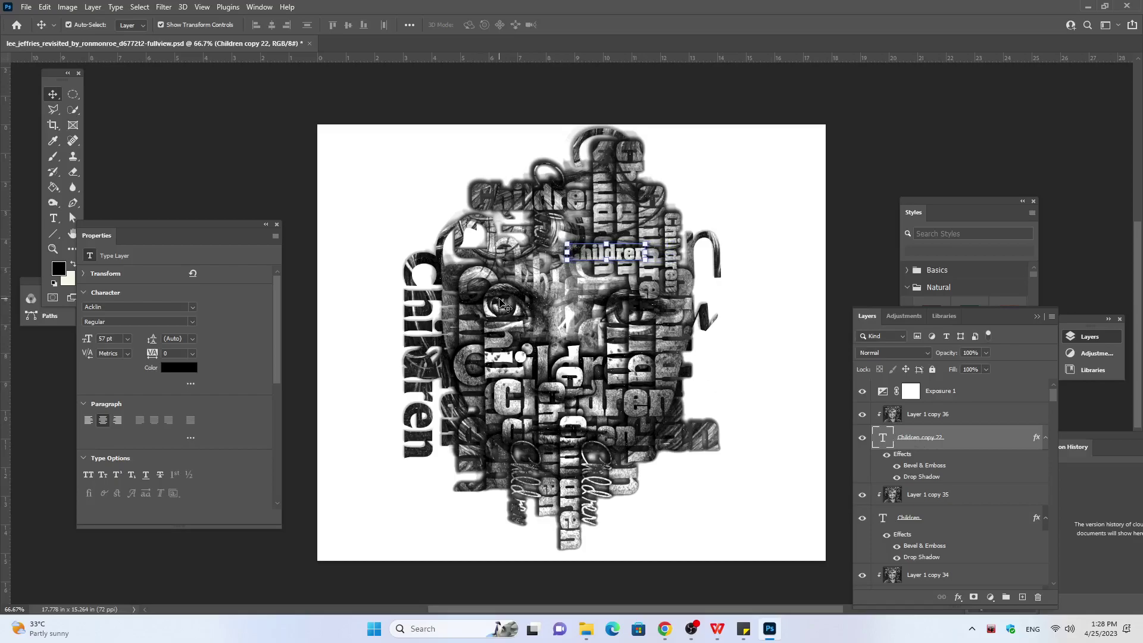
key("shift+Left")
key("shift+Left")
key("shift+Left")
key("shift+Left")
key("shift+Left")
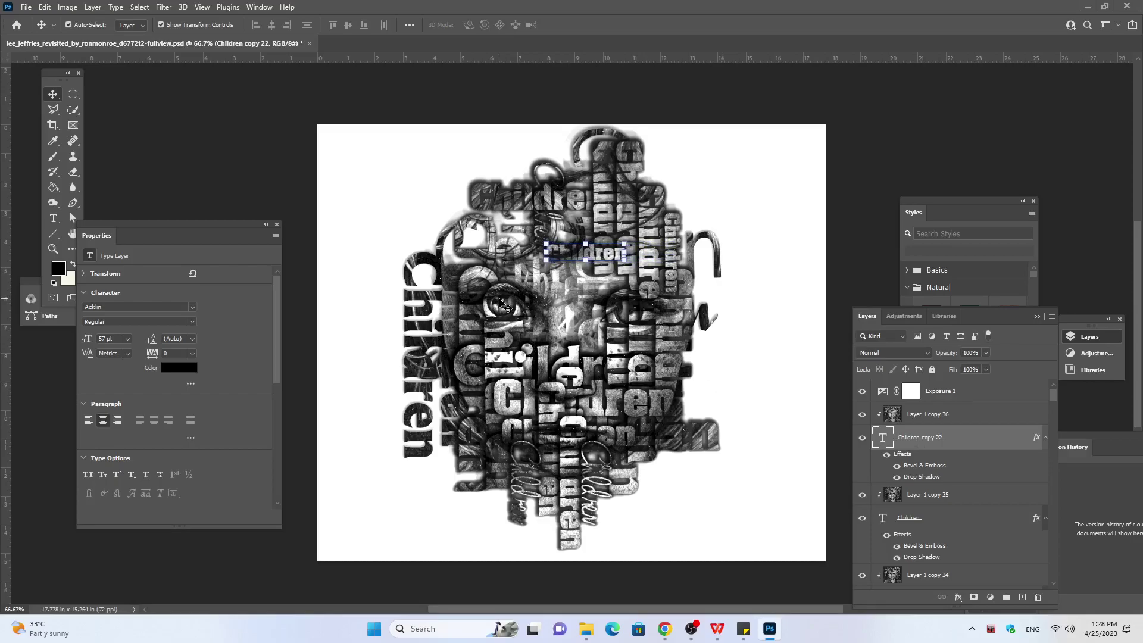
key("shift+Left")
key("shift+Left")
key("shift+Left")
key("shift+Left")
key("shift+Left")
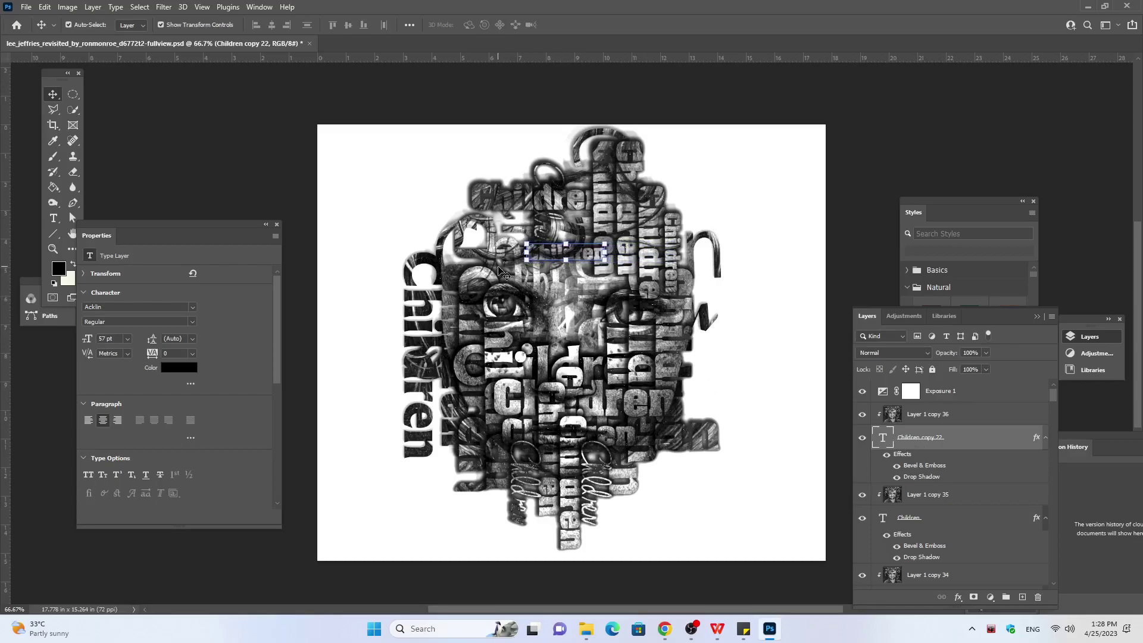
key("shift+Left")
key("shift+Left")
key("shift+Left")
key("shift+Left")
key("shift+Left")
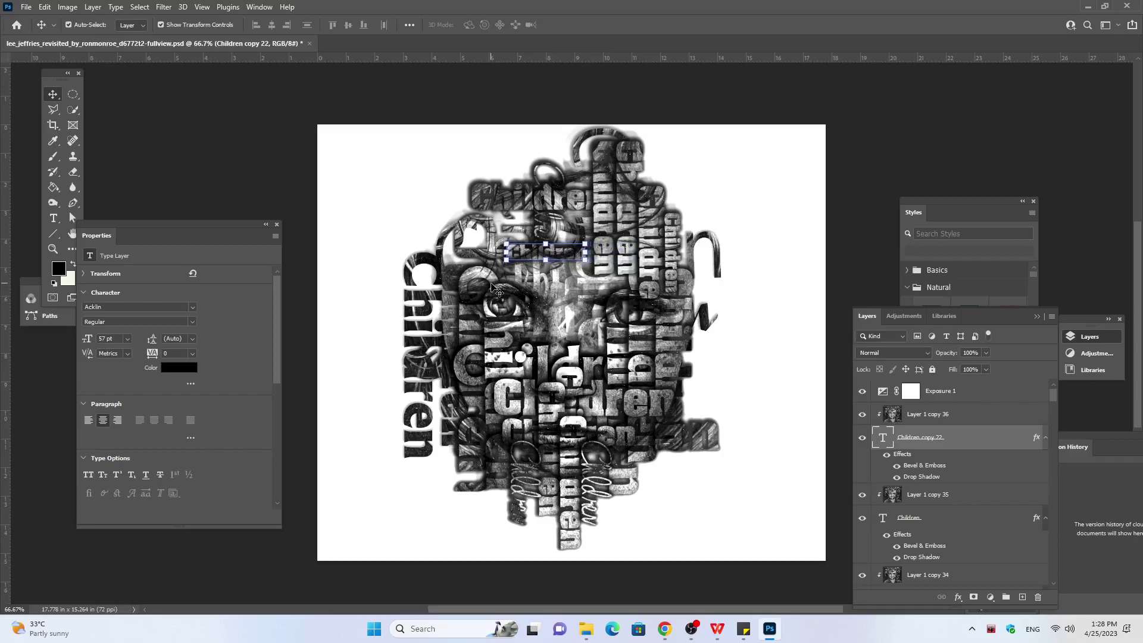
key("shift+Left")
key("shift+Left")
key("shift+Left")
key("shift+Left")
key("shift+Left")
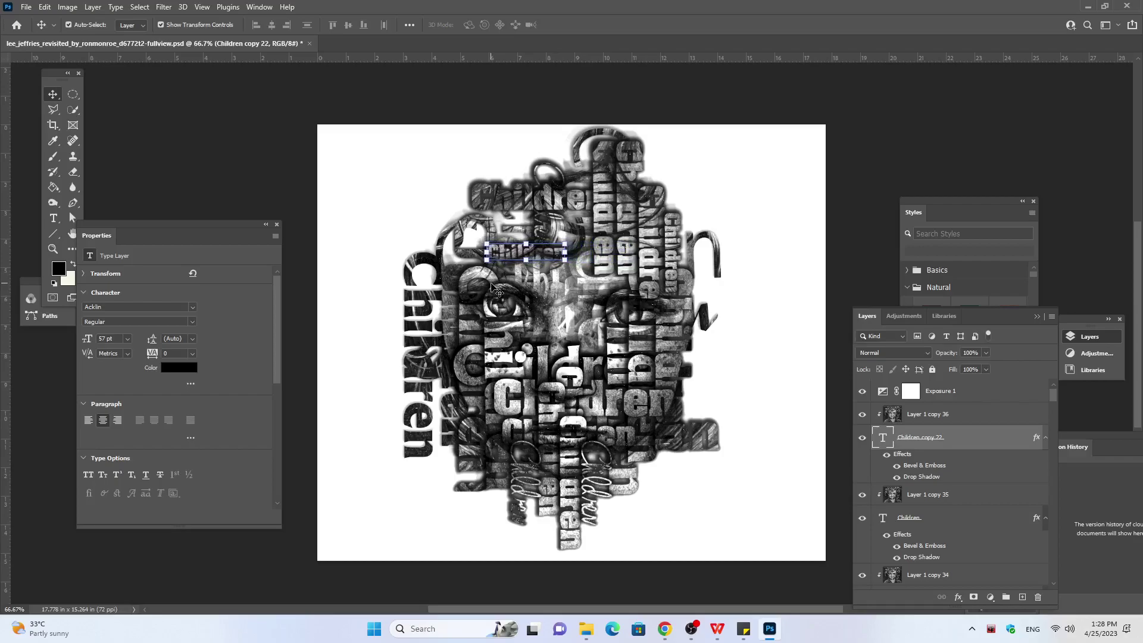
key("shift+Left")
key("shift+Left")
key("shift+Left")
key("shift+Left")
key("shift+Left")
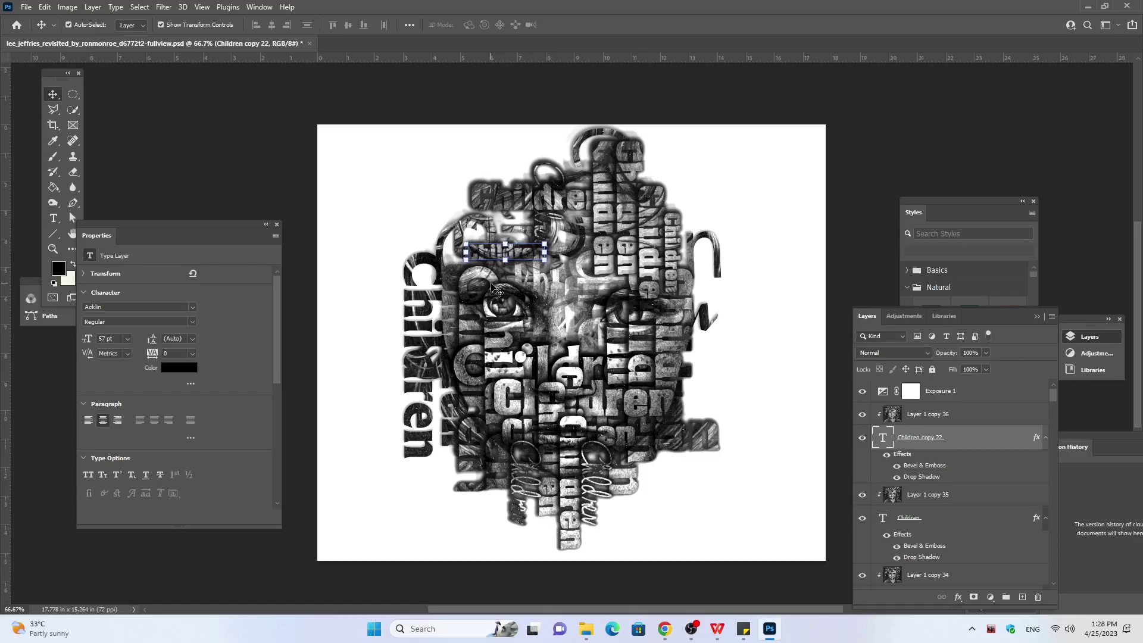
key("shift+Left")
key("shift+Left")
key("shift+Left")
key("shift+Left")
key("shift+Left")
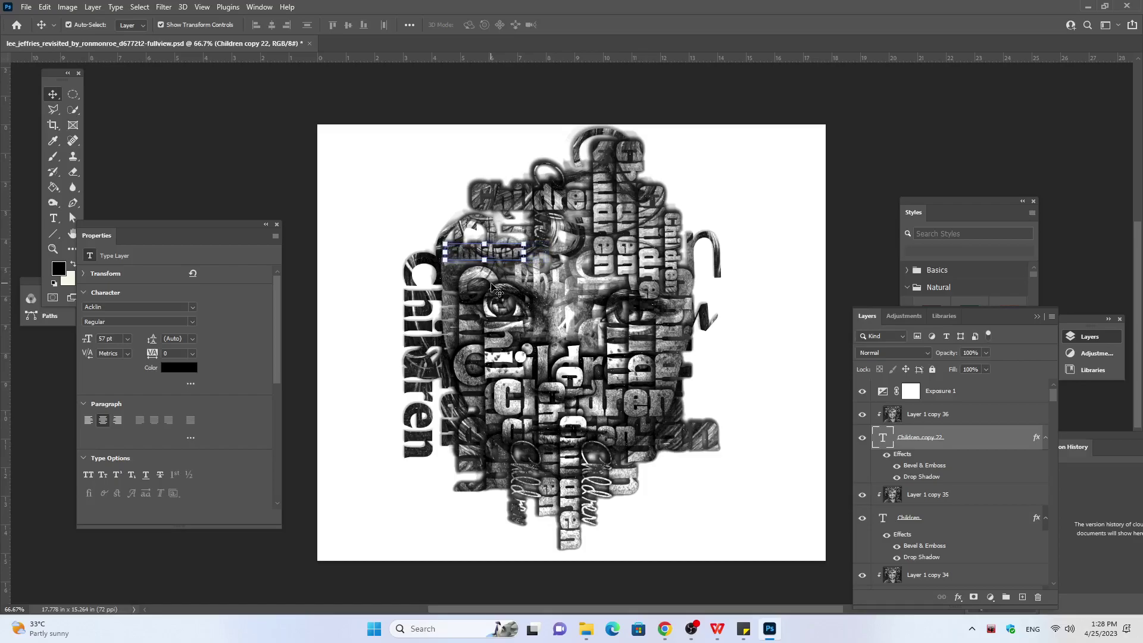
key("shift+Left")
key("shift+Left")
key("shift+Left")
key("shift+Left")
key("shift+Left")
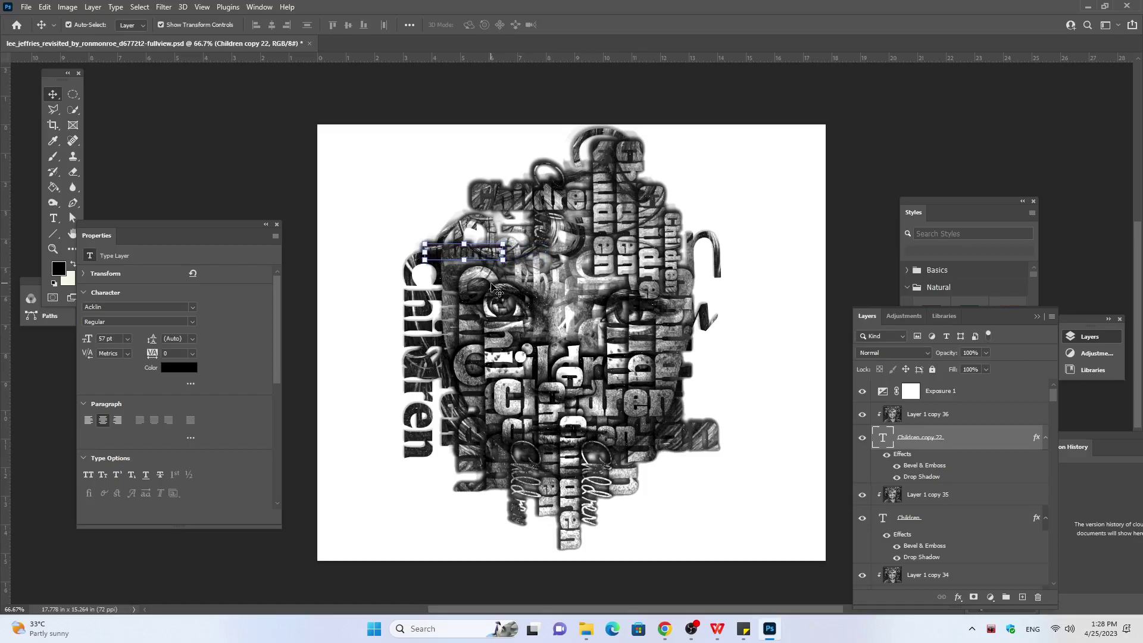
key("shift+Left")
key("Left")
key("Left")
key("Left")
key("Down")
key("Down")
key("Down")
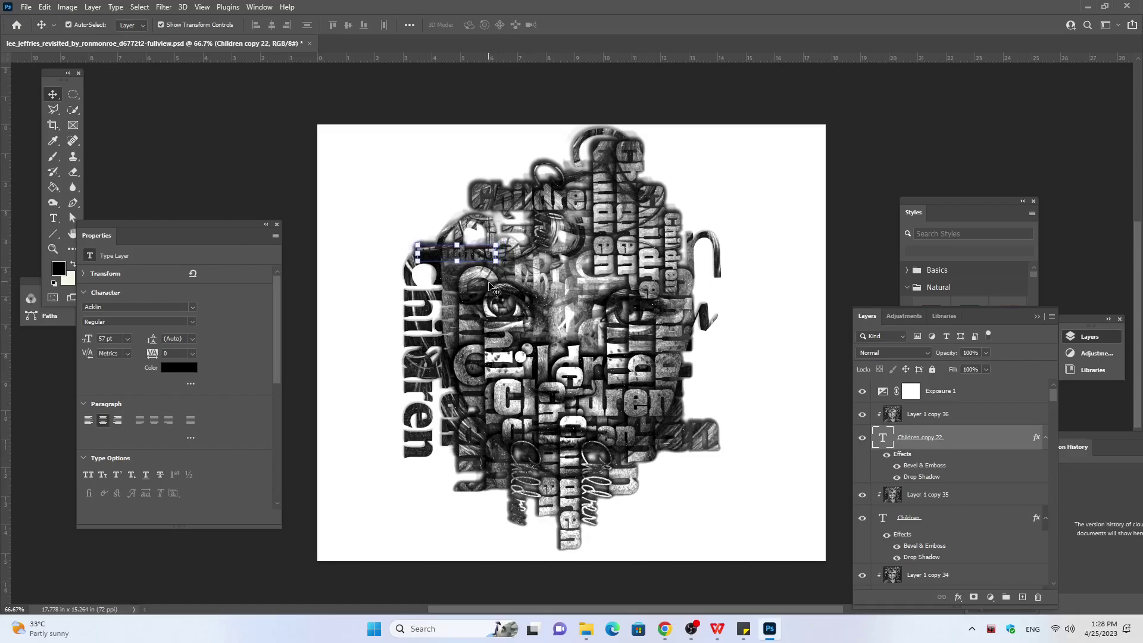
key("Down")
key("Down")
key("Down")
key("Down")
key("Down")
key("Down")
key("Down")
key("Down")
key("Down")
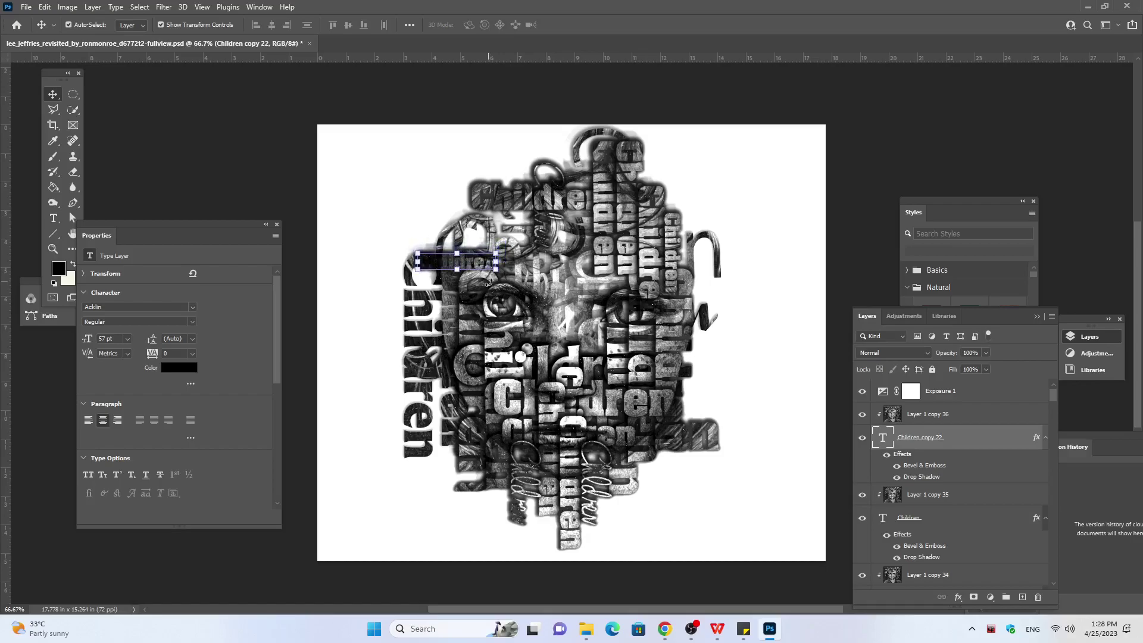
Step: Duplicate Children copy 22 with Layer 1 copy 36 and nudge the new word up
left_click(914, 418)
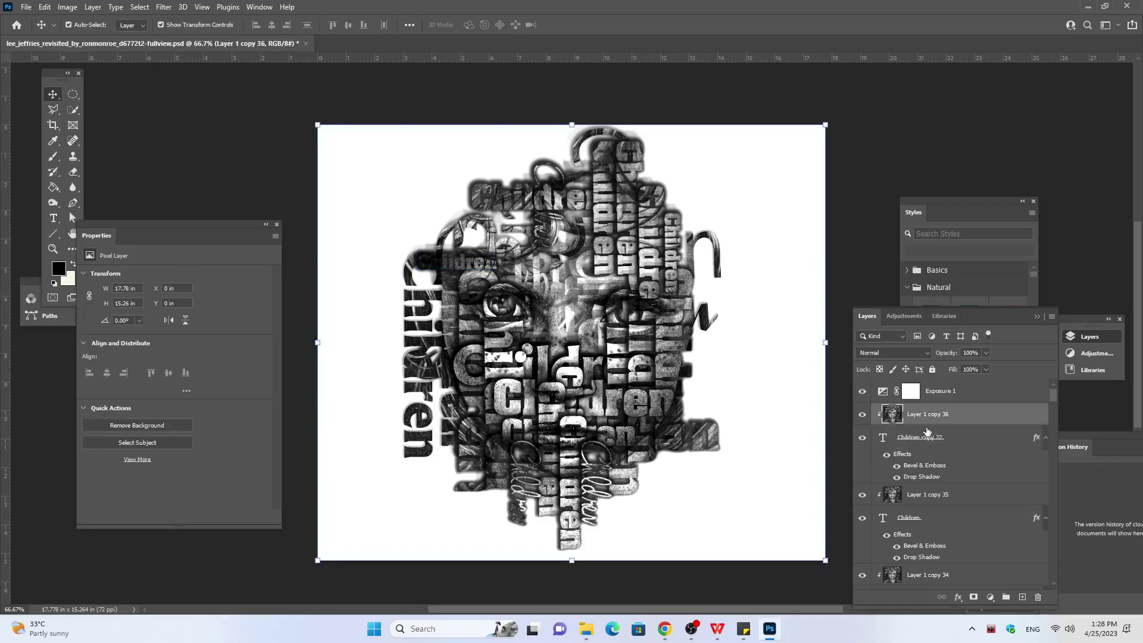
left_click(923, 441, "shift")
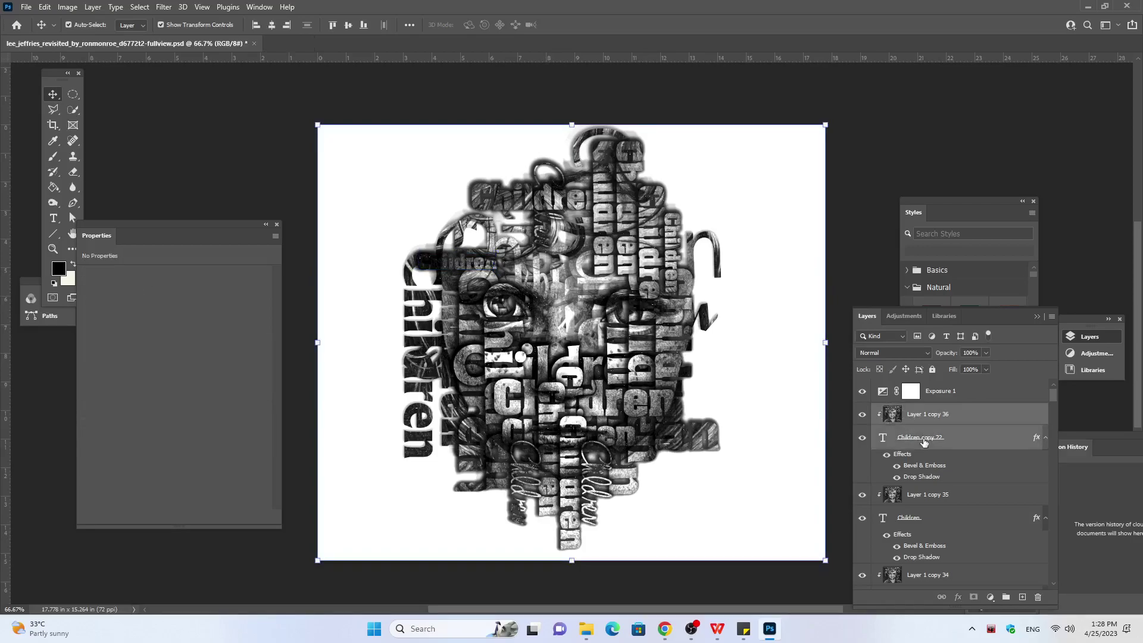
key("ctrl")
key("ctrl+j")
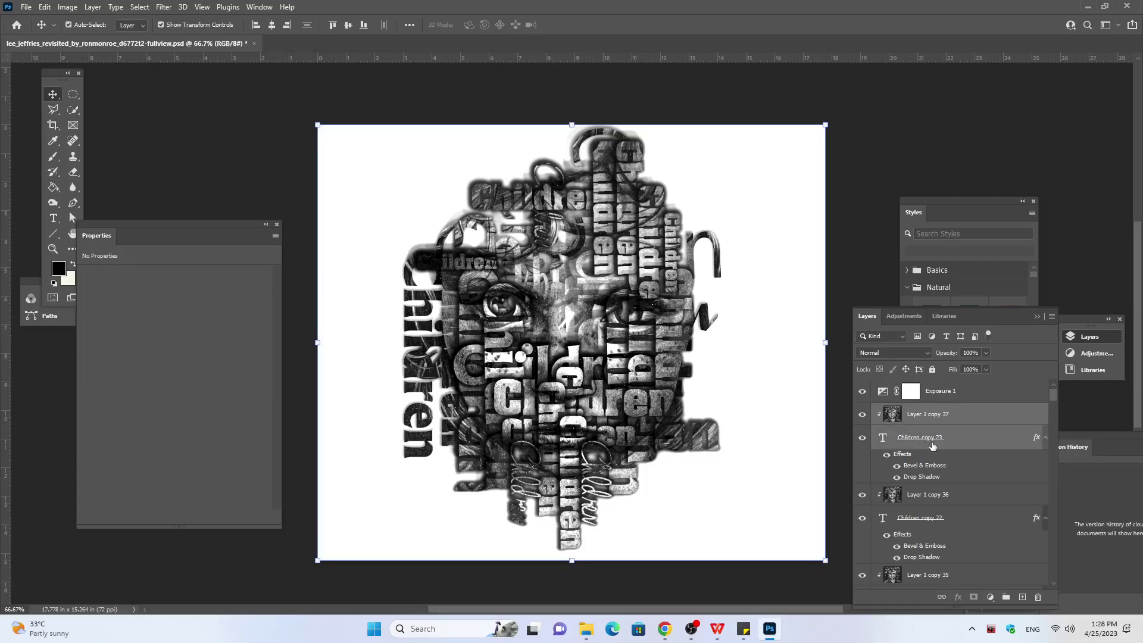
left_click(932, 445)
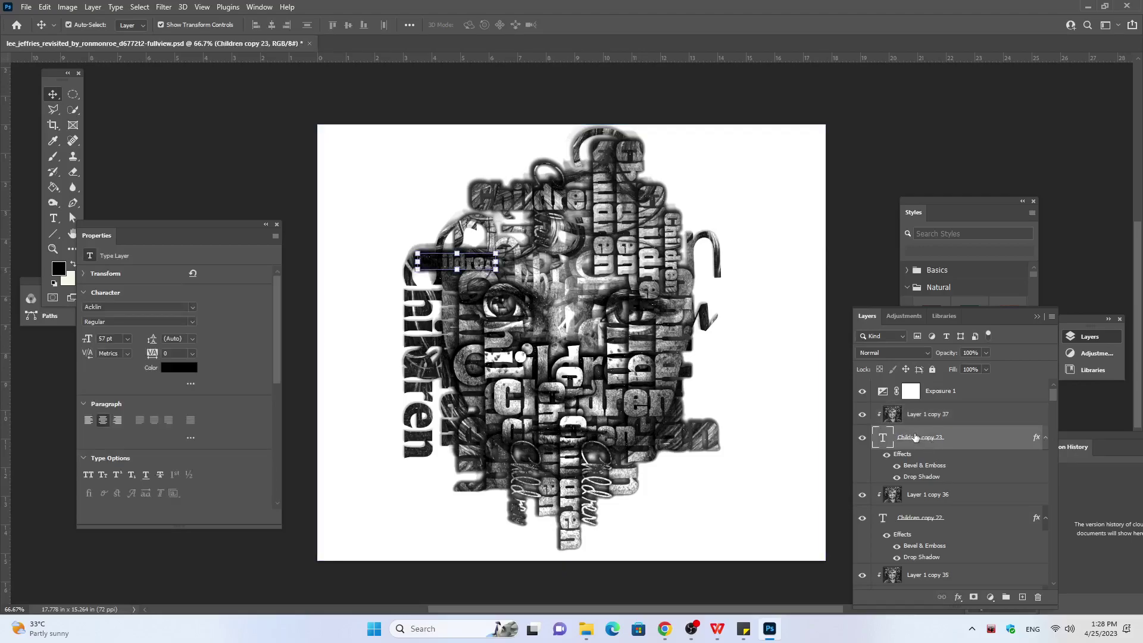
key("Up")
key("Up")
key("Up")
key("Up")
key("Up")
key("Up")
key("Up")
key("Up")
key("Up")
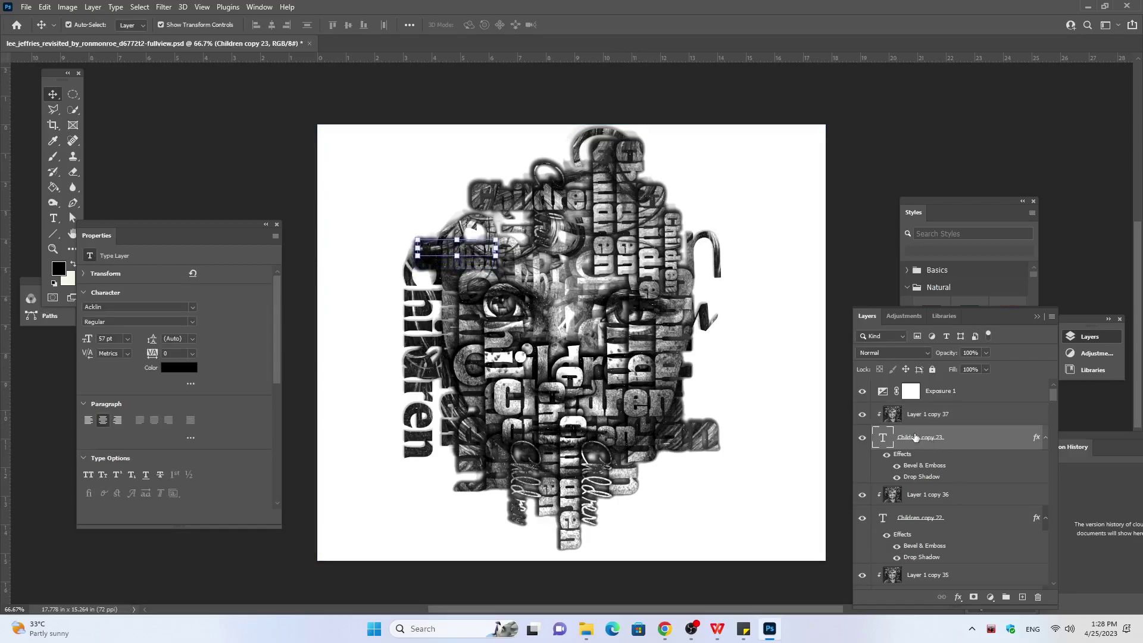
key("Up")
key("Up")
key("Up")
key("Up")
key("Up")
key("Up")
key("Up")
key("Up")
key("Up")
key("Up")
key("Up")
key("Up")
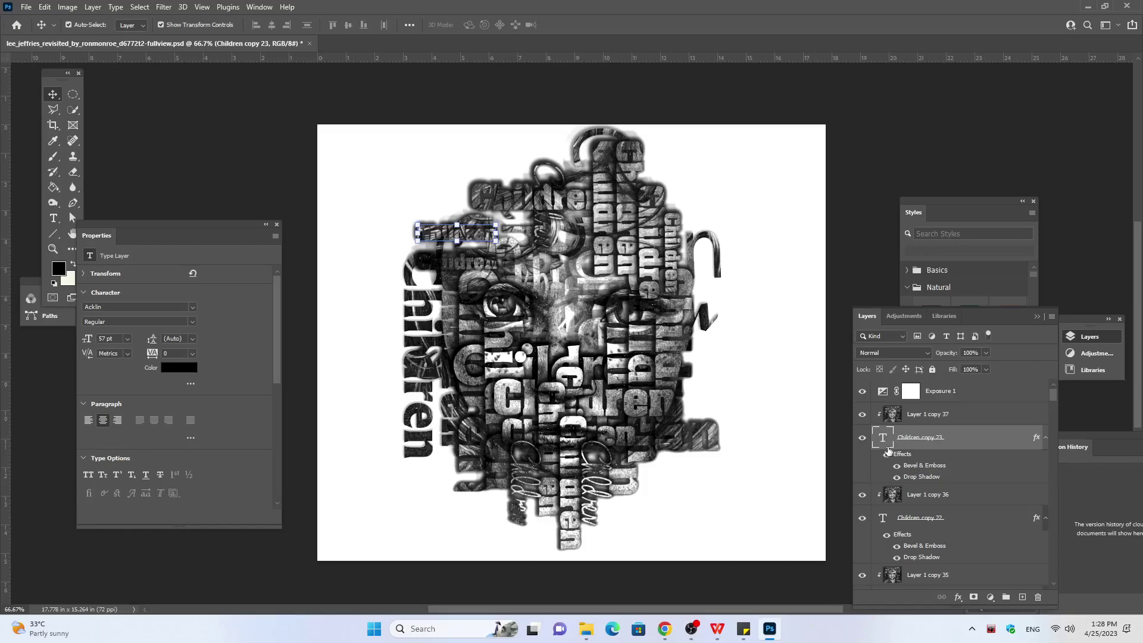
Step: Set the new Children word's font to Danube and nudge it down slightly
double_click(884, 441)
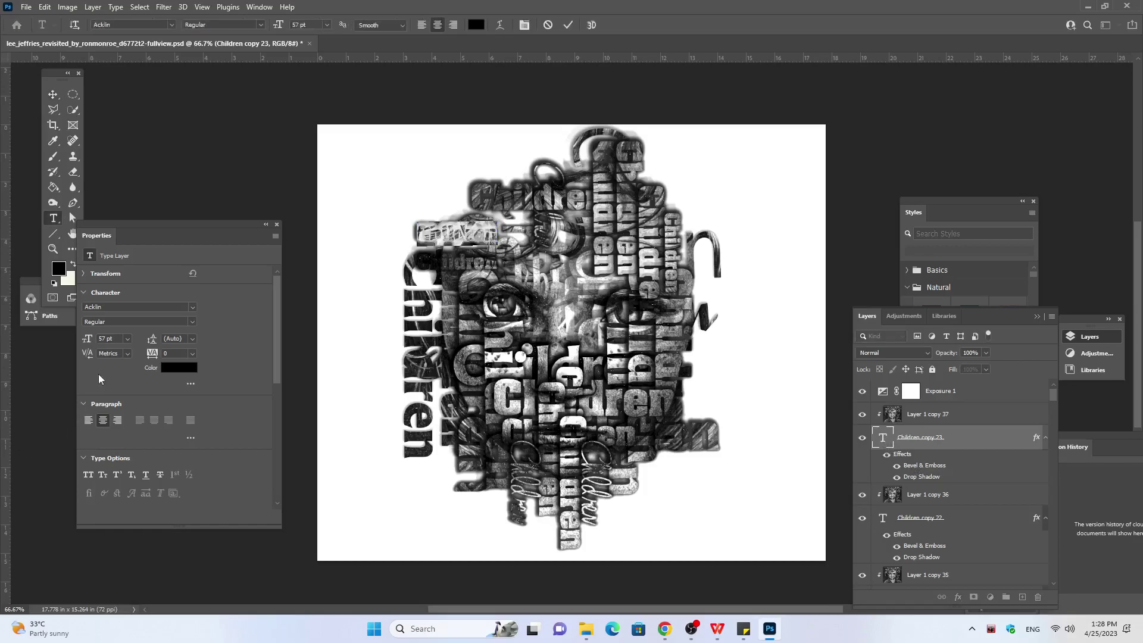
scroll(150, 305, "down", 2)
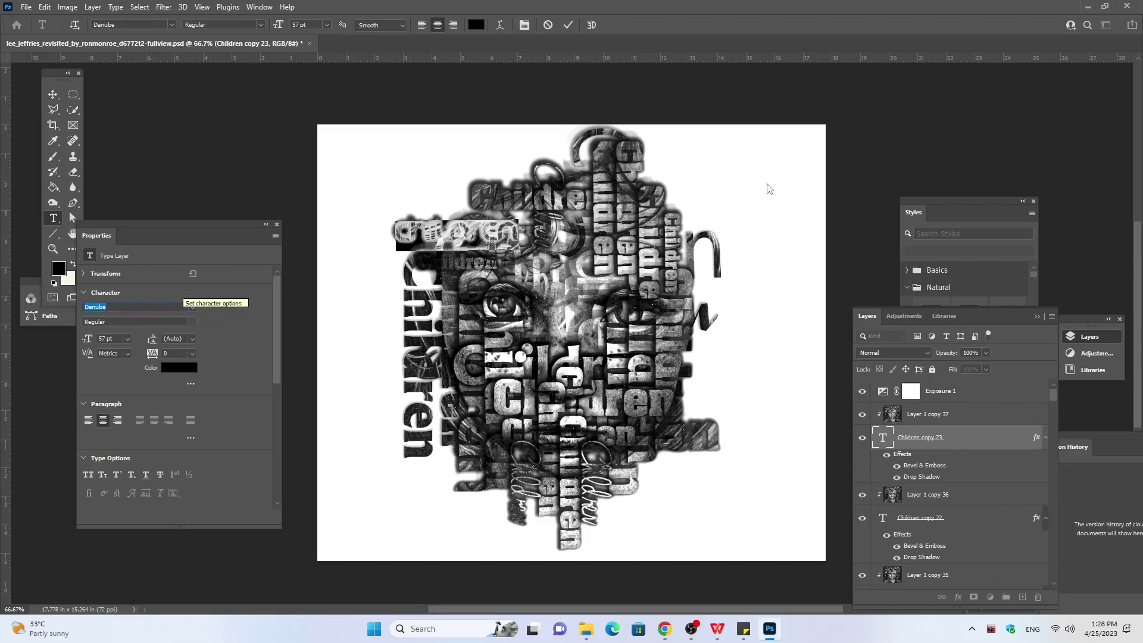
key("ctrl+Return")
key("v")
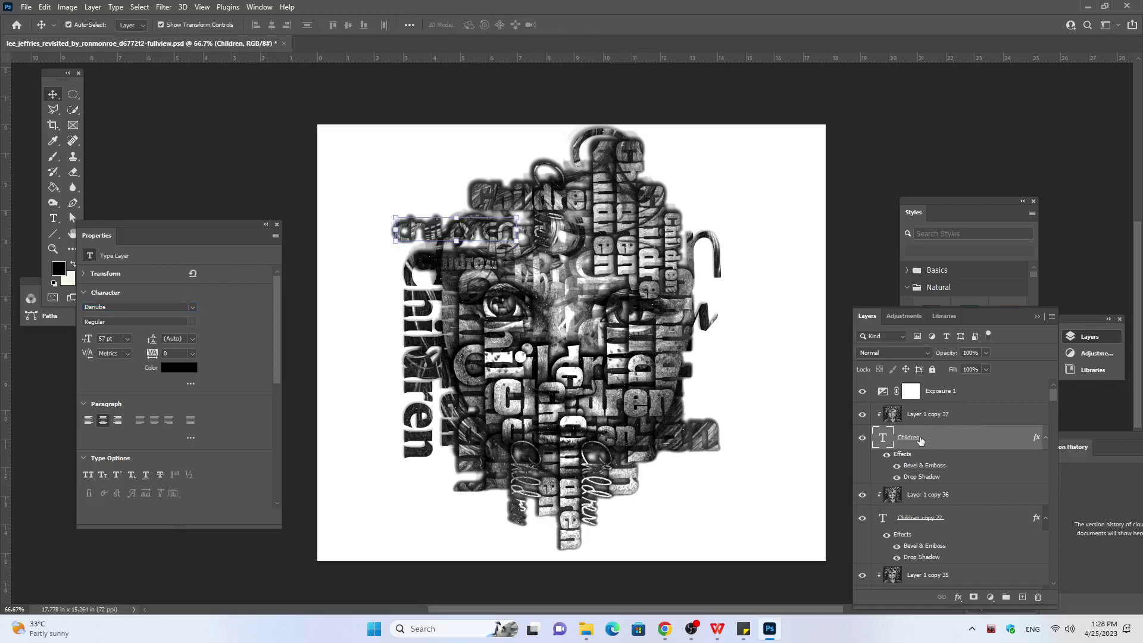
key("Down")
key("Down")
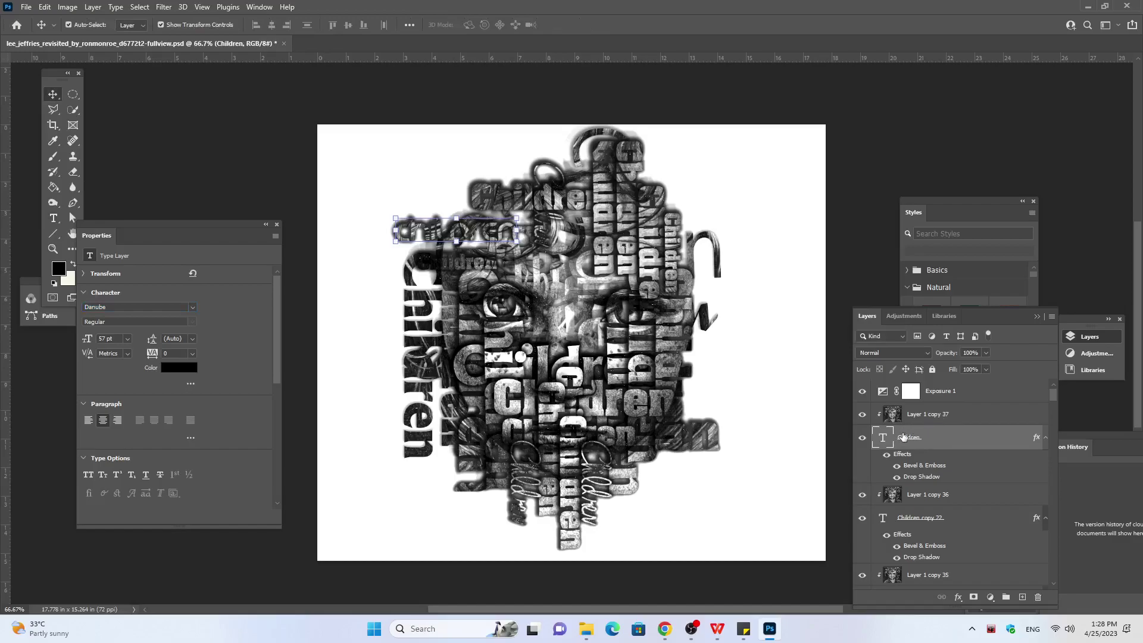
key("Down")
key("Down")
key("Down")
key("Down")
key("Down")
key("Down")
key("Down")
key("Down")
key("Down")
key("Down")
key("Down")
key("Down")
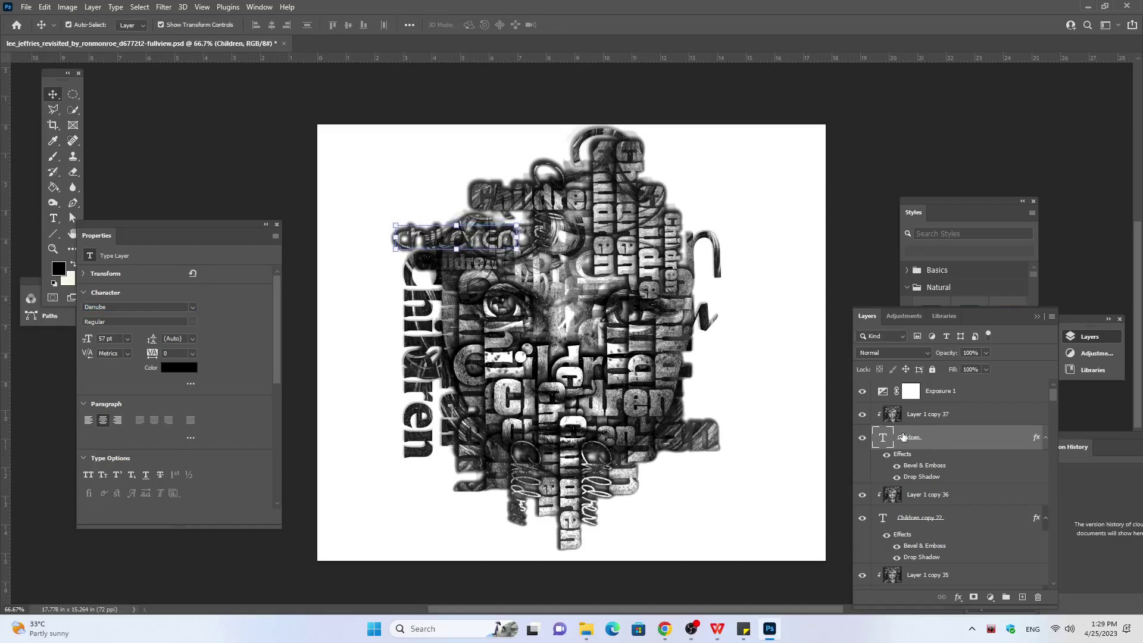
key("Down")
key("Down")
key("Down")
key("Down")
key("Down")
key("Down")
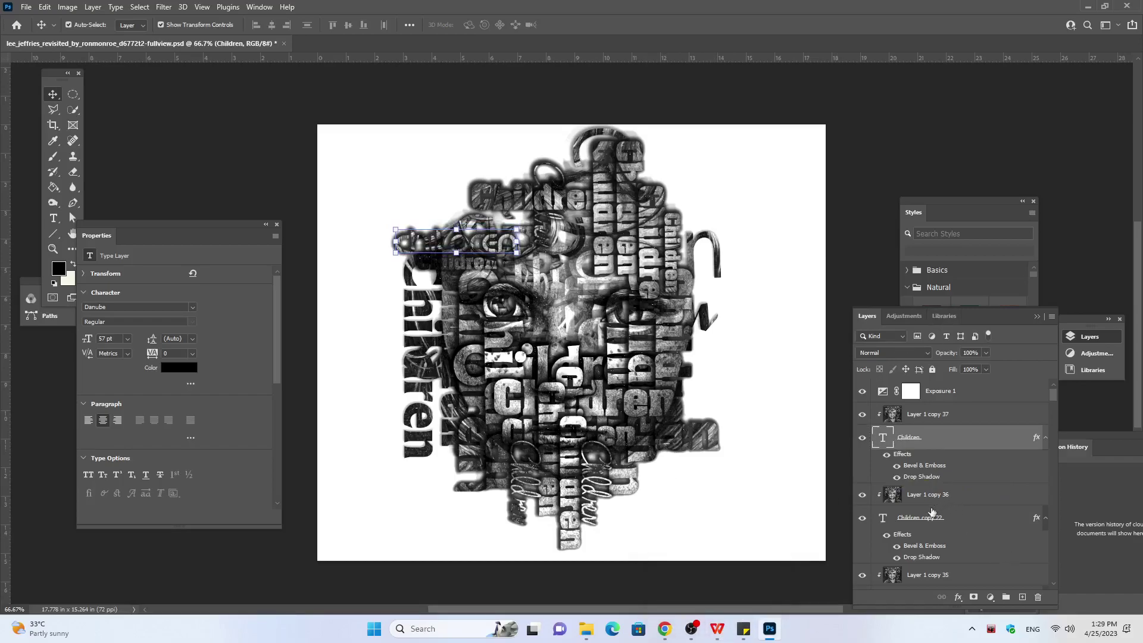
Step: Duplicate Children copy 22 and nudge the new copy four steps left
left_click(901, 517)
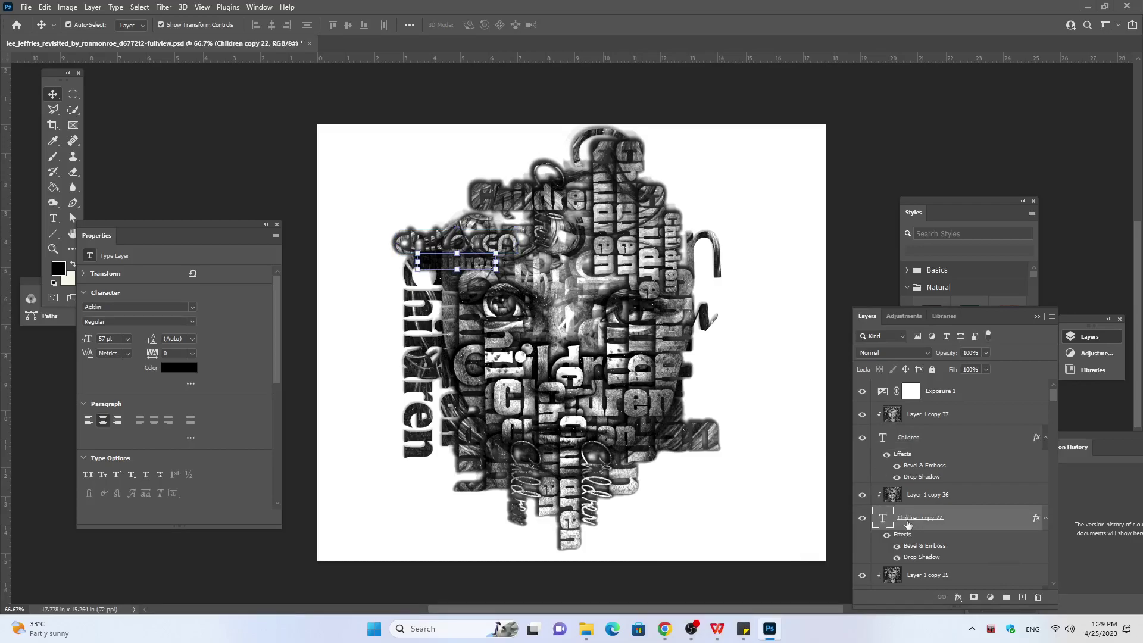
key("ctrl+j")
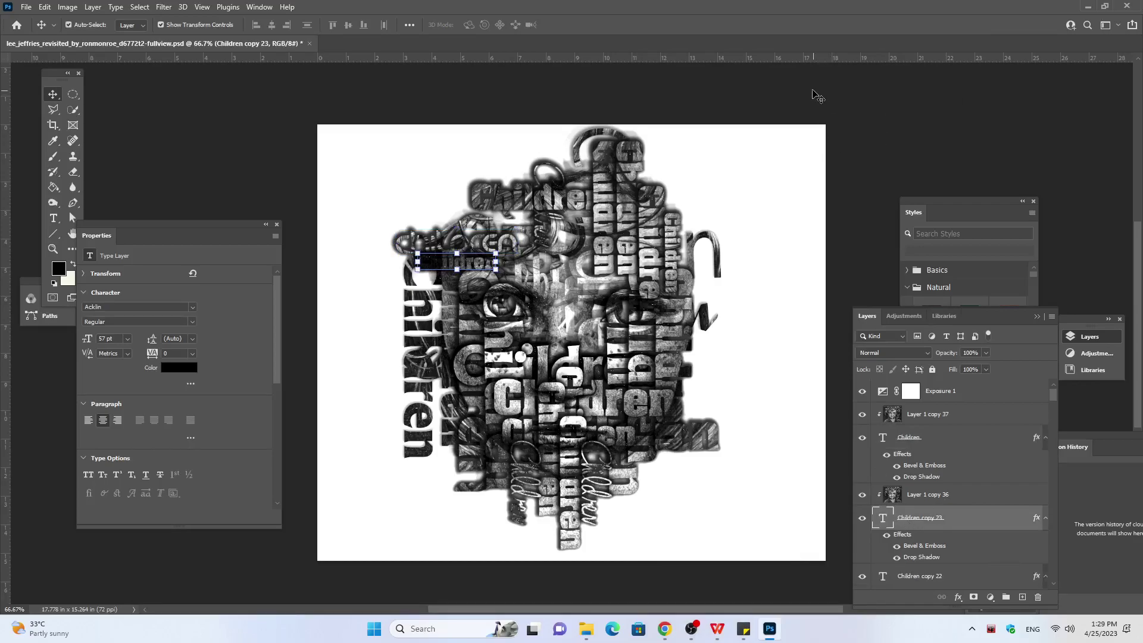
key("Left")
key("Left")
key("Left")
key("Left")
key("Left")
key("Left")
key("Left")
key("Left")
key("Left")
key("Left")
key("Left")
key("Left")
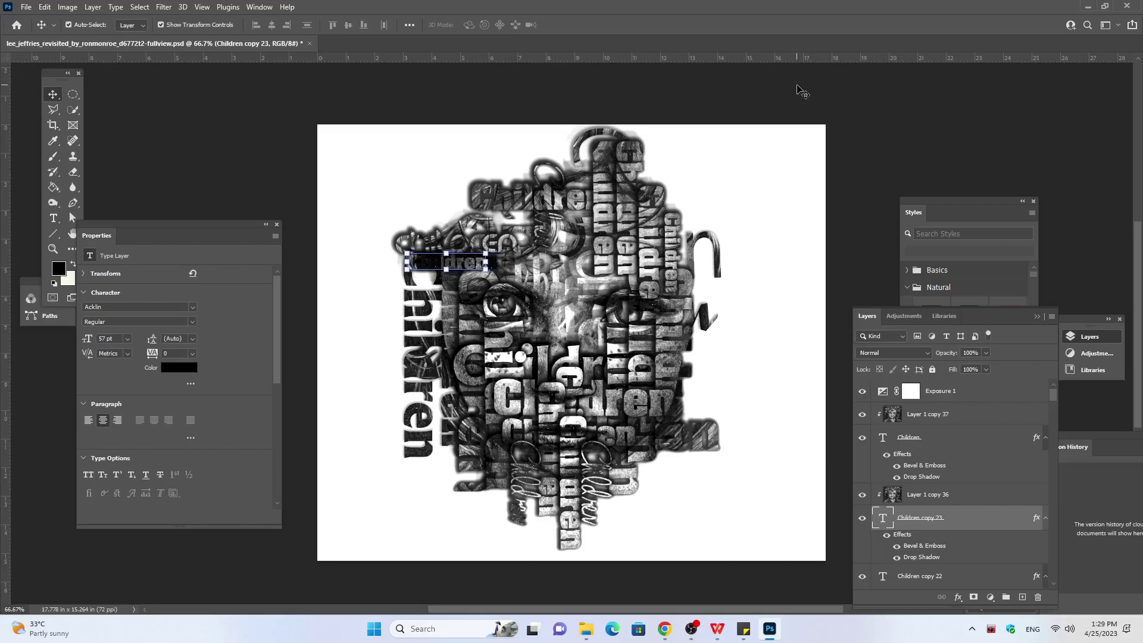
key("Left")
key("Left")
key("Left")
key("Left")
key("Left")
key("Left")
key("Left")
key("Left")
key("Left")
key("Left")
key("Left")
key("Left")
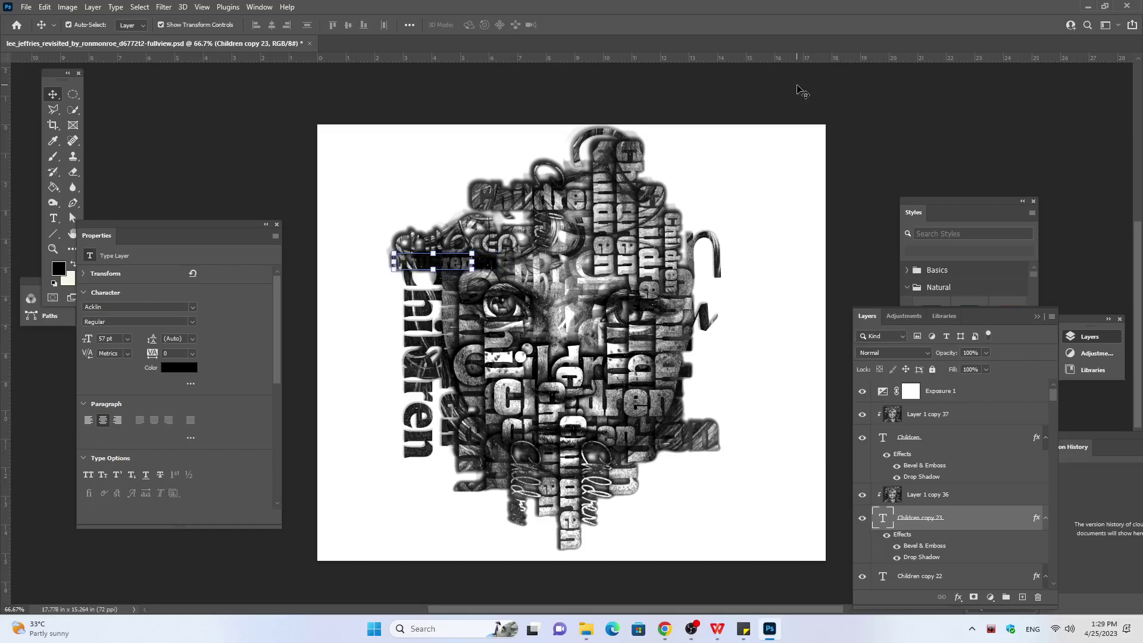
key("Left")
key("Left")
key("Left")
key("Left")
key("Left")
key("Left")
key("Left")
key("Left")
key("Left")
key("Left")
key("Left")
key("Left")
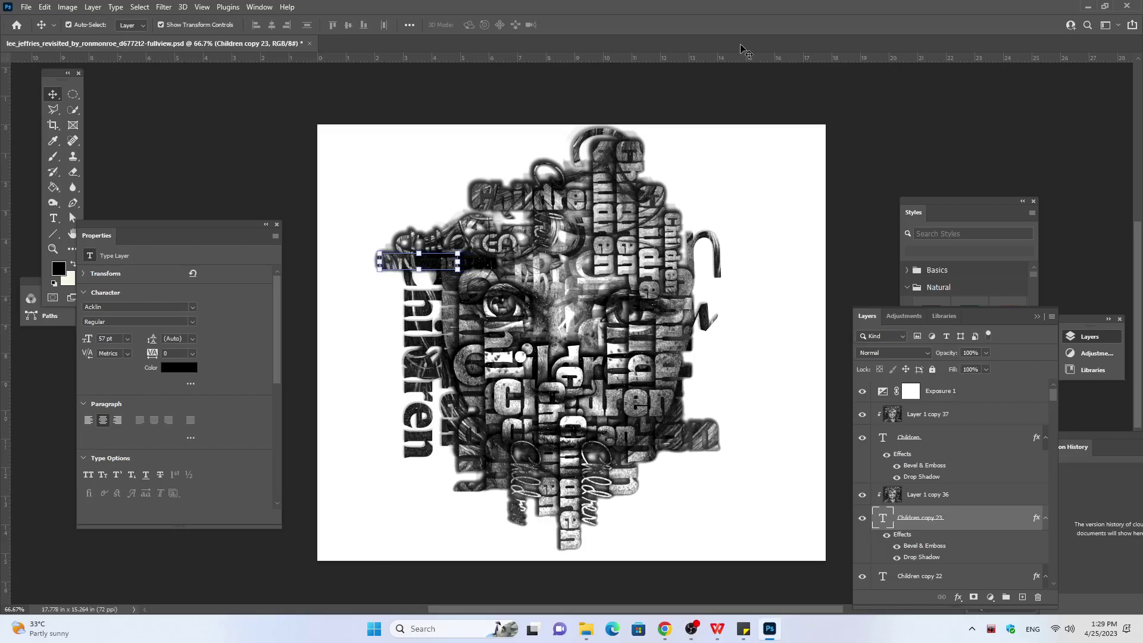
key("Left")
key("Left")
key("Left")
key("Left")
key("Left")
key("Left")
key("Left")
key("Left")
key("Left")
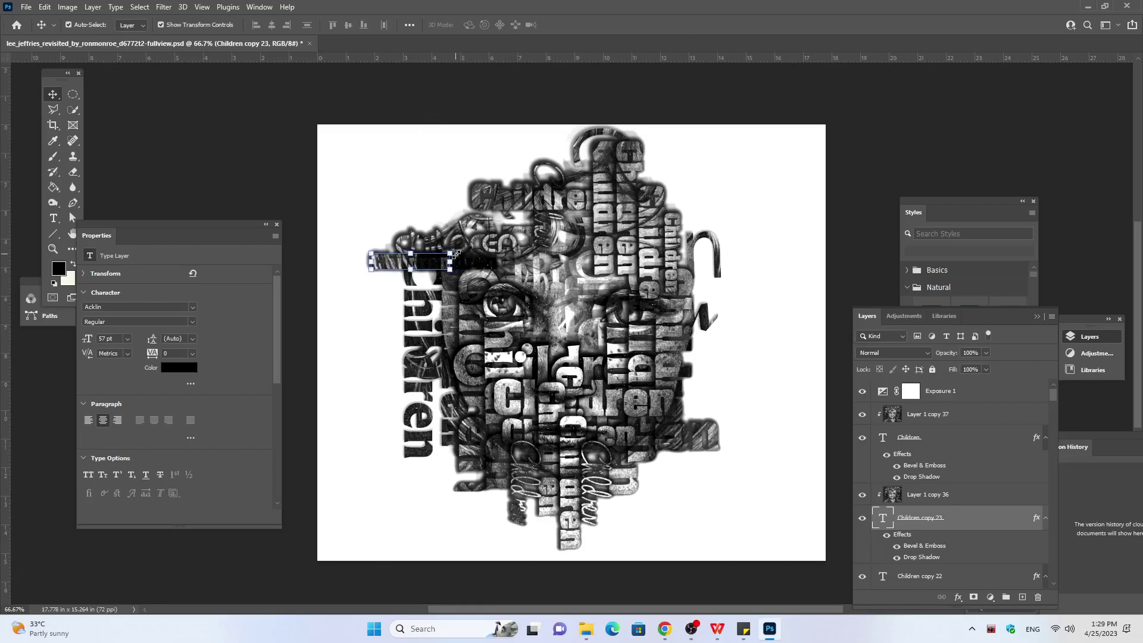
Step: Rotate Children copy 23 about 91° to run vertically and enlarge it to 220 pt
mouse_move(455, 243)
left_mouse_down()
mouse_move(445, 384)
mouse_move(462, 376)
left_mouse_up()
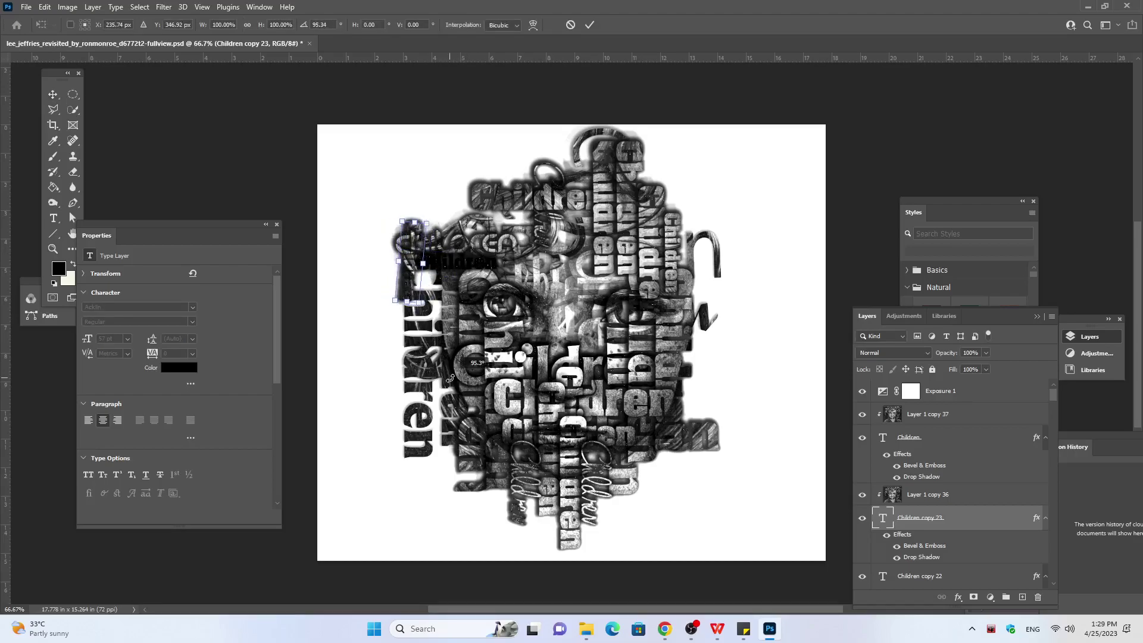
left_click_drag(461, 377, 459, 372)
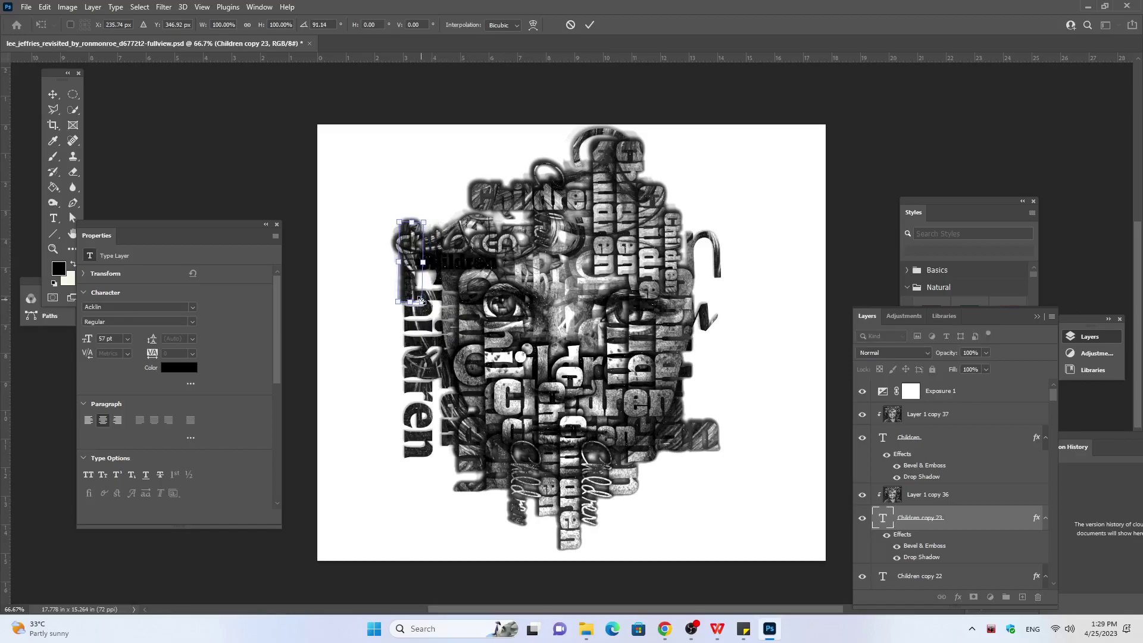
left_click_drag(420, 300, 559, 509)
Step: Nudge the vertical word right and well up over the face's left side, then commit
key("Left")
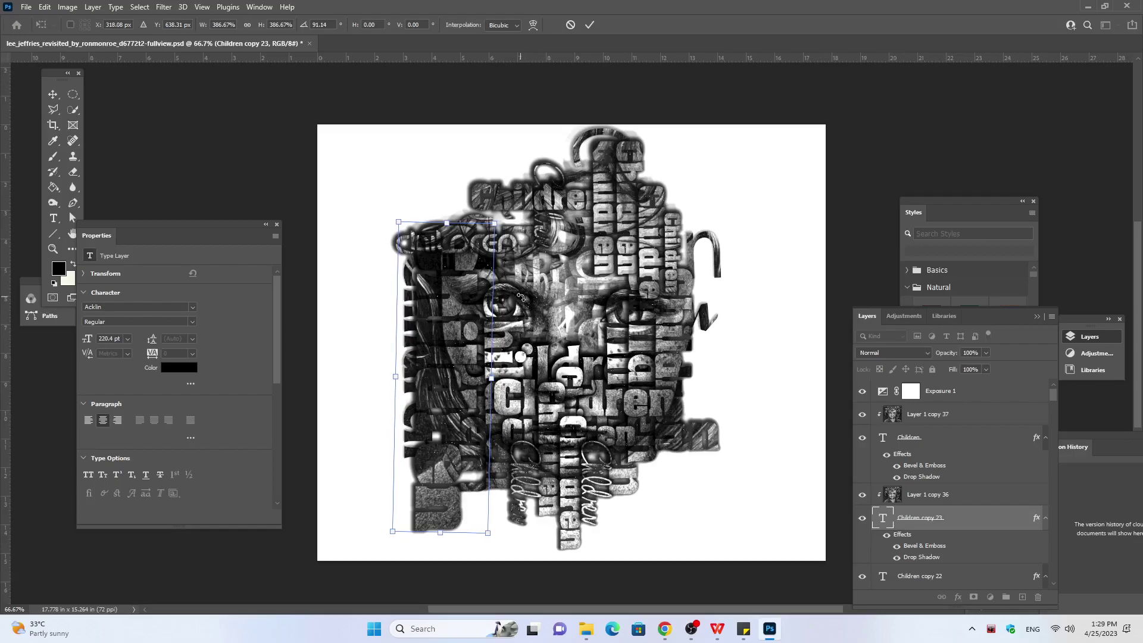
key("Left")
key("Left")
key("Right")
key("Right")
key("Right")
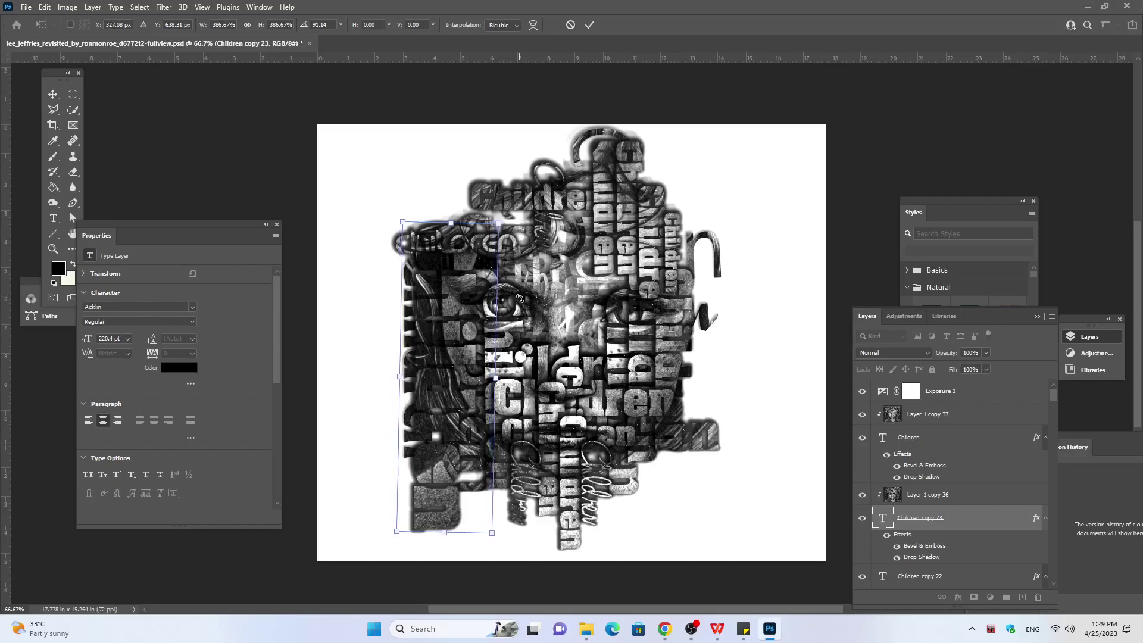
key("Right")
key("Right")
key("Right")
key("Right")
key("Right")
key("Right")
key("Right")
key("Right")
key("Right")
key("Right")
key("Right")
key("Right")
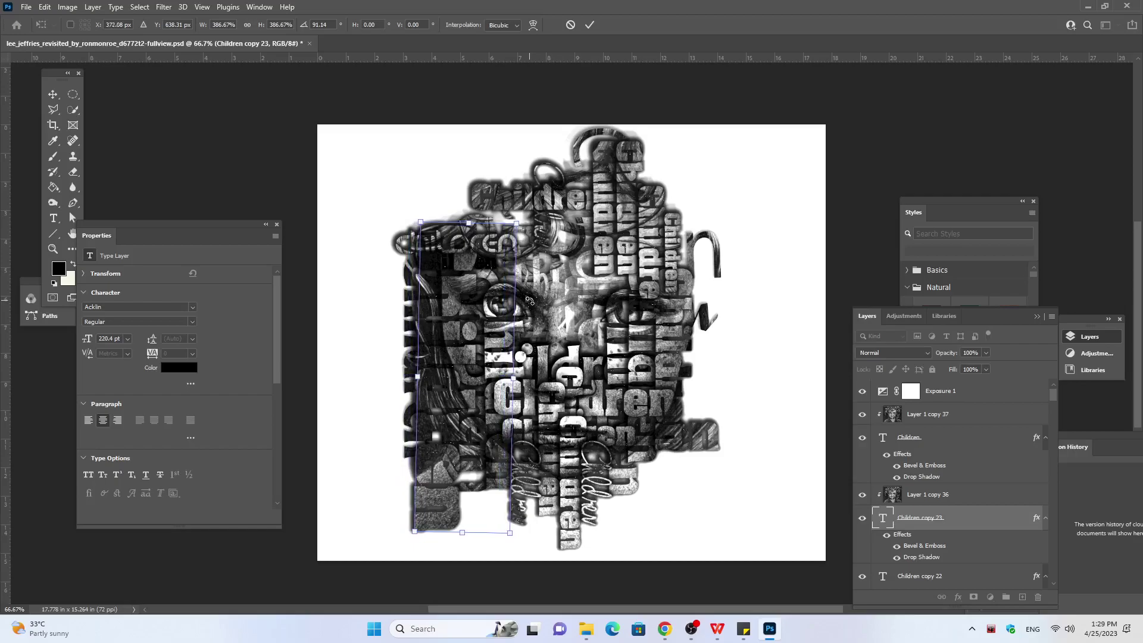
key("Right")
key("Right")
key("Right")
key("Right")
key("Right")
key("Right")
key("Right")
key("Right")
key("Right")
key("Right")
key("Right")
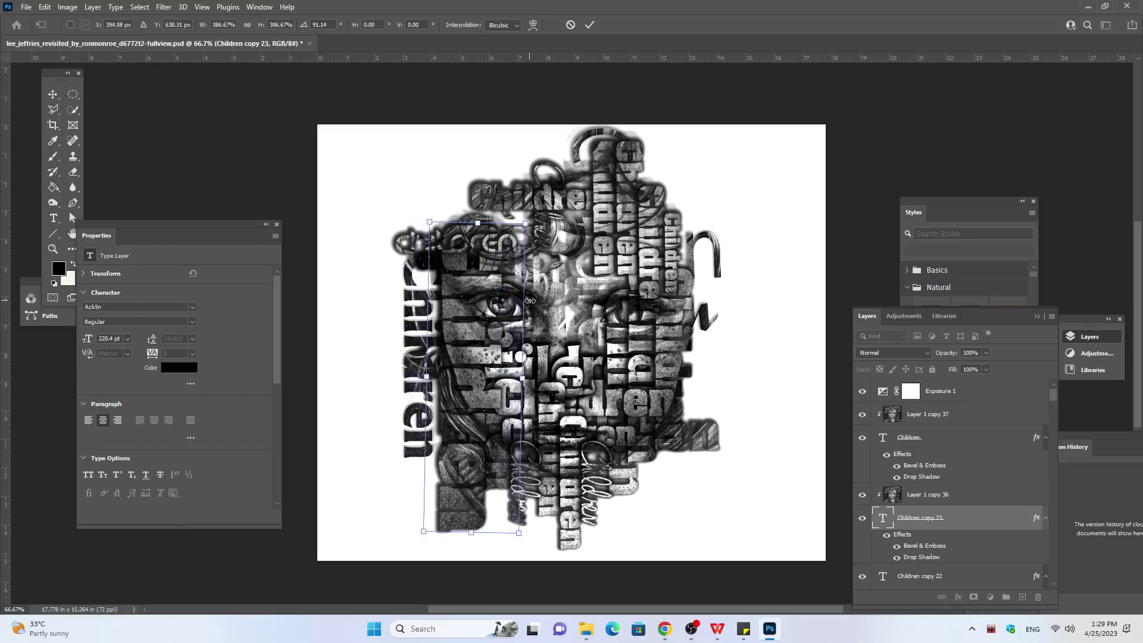
key("Right")
key("Right")
key("Right")
key("Right")
key("Right")
key("Right")
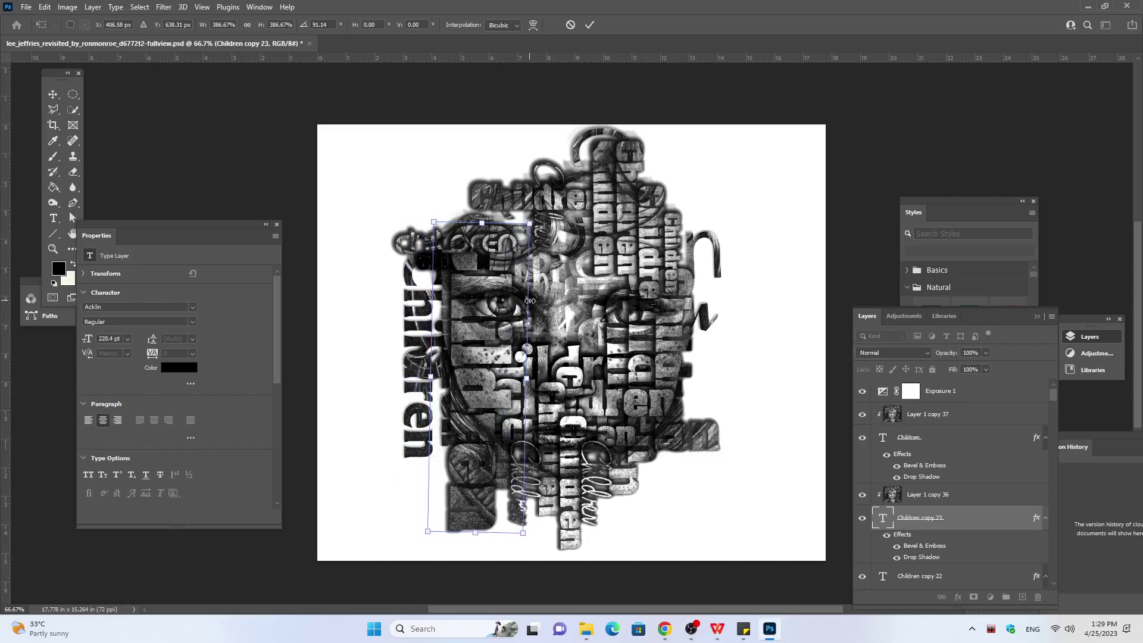
key("Down")
key("Down")
key("Down")
key("Down")
key("Down")
key("Down")
key("Down")
key("Down")
key("Down")
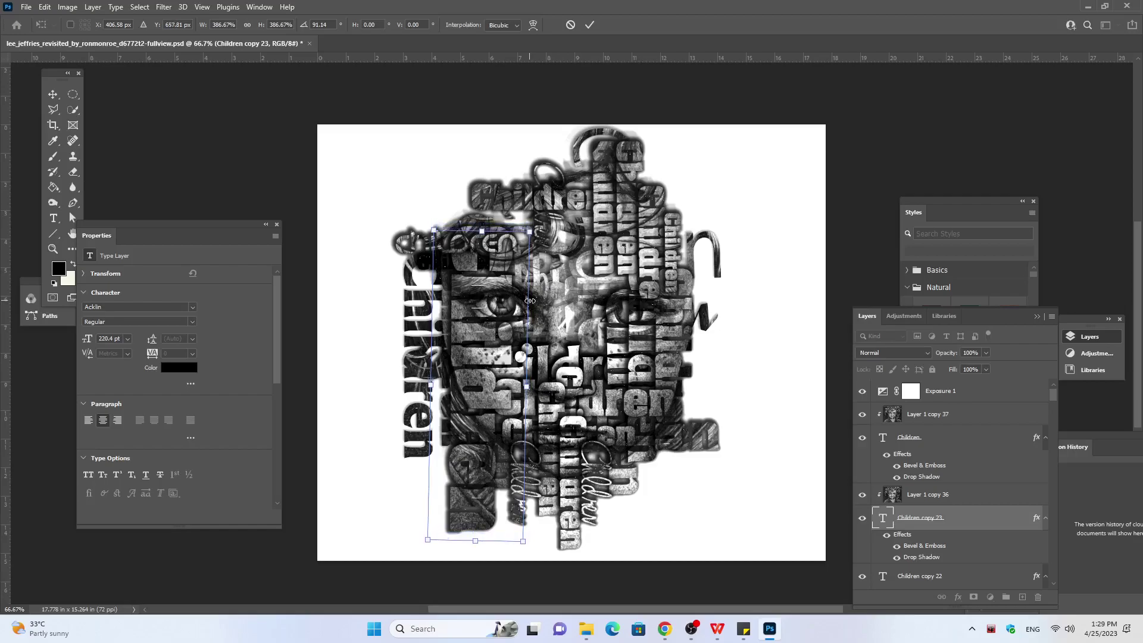
key("Down")
key("Down")
key("Down")
key("Up")
key("Up")
key("Up")
key("Up")
key("Up")
key("Up")
key("Up")
key("Up")
key("Up")
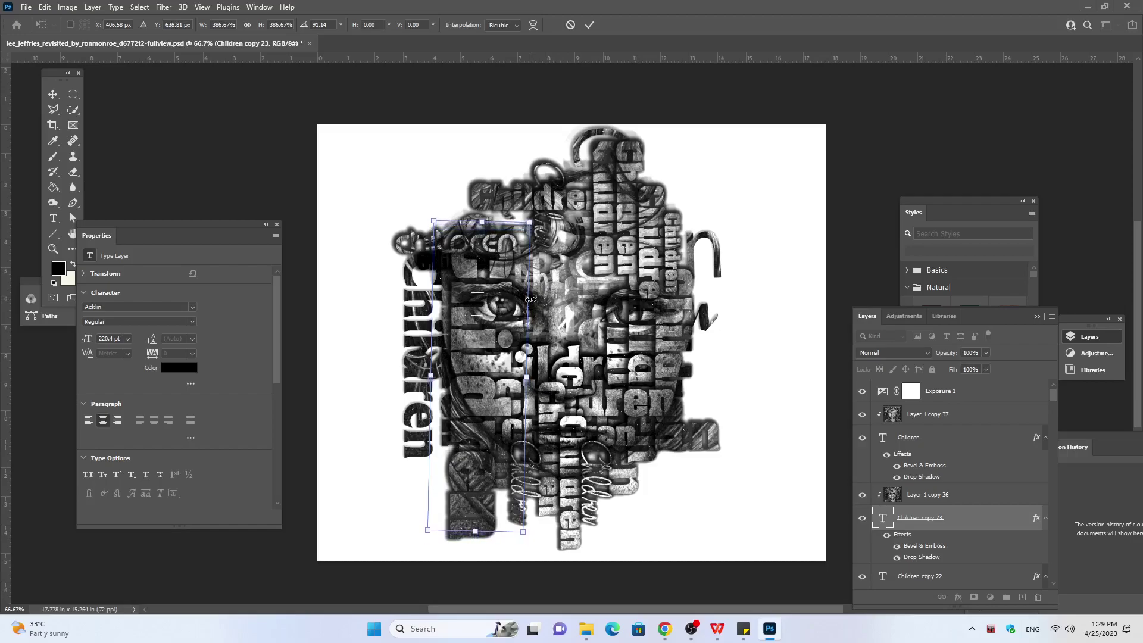
key("Up")
key("Up")
key("Up")
key("Up")
key("Up")
key("Up")
key("Up")
key("Up")
key("Up")
key("Up")
key("Up")
key("Up")
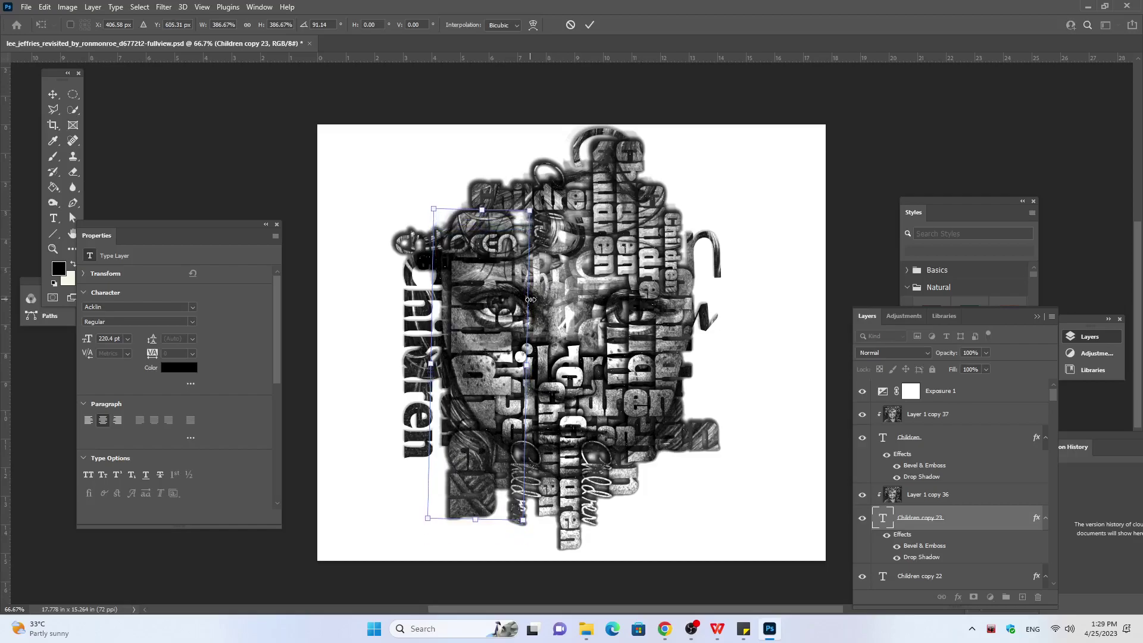
key("Up")
key("Up")
key("Up")
key("Up")
key("Up")
key("Up")
key("Up")
key("Up")
key("Up")
key("Up")
key("Up")
key("Up")
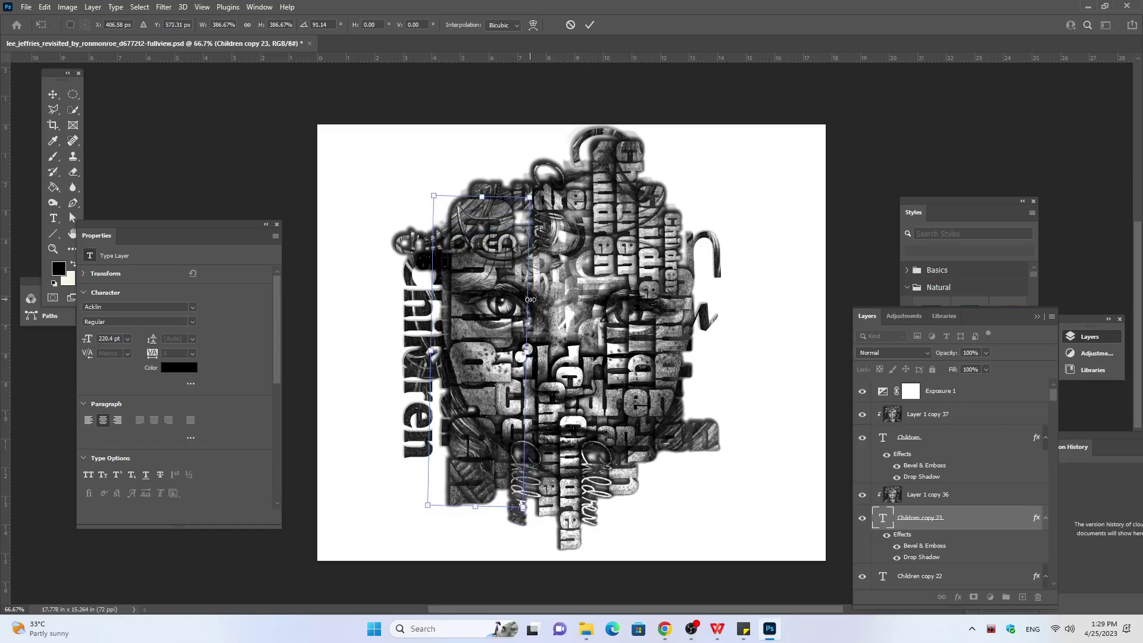
key("Up")
key("Up")
key("Up")
key("Up")
key("Up")
key("Up")
key("Up")
key("Up")
key("Up")
key("Up")
key("Up")
key("Up")
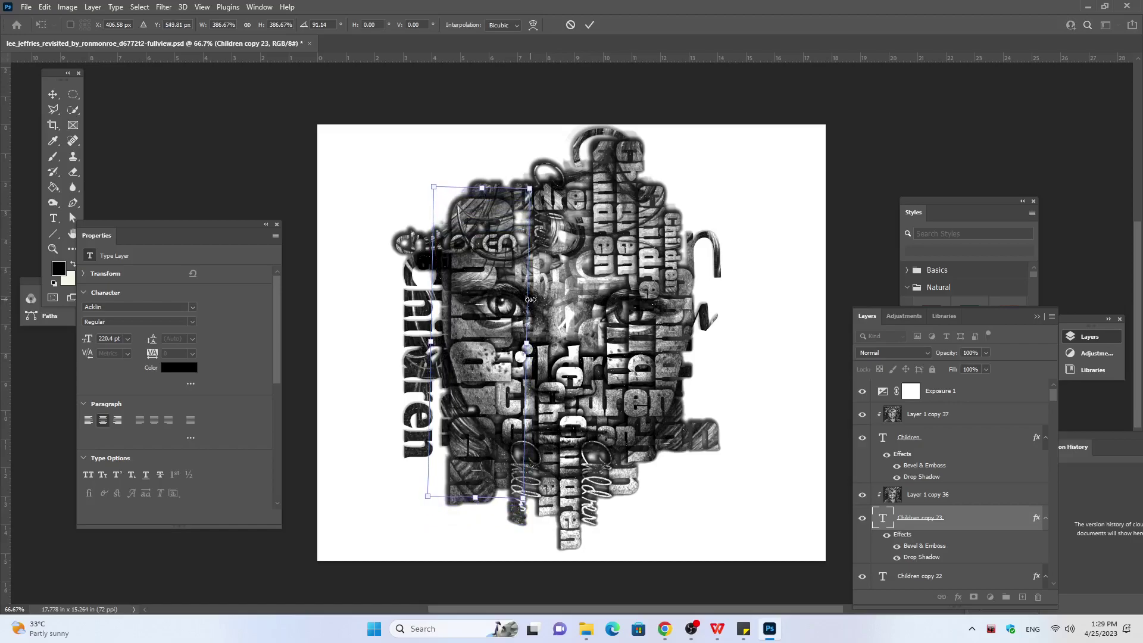
key("Up")
key("Up")
key("Up")
key("Up")
key("Up")
key("Up")
key("Up")
key("Up")
key("Up")
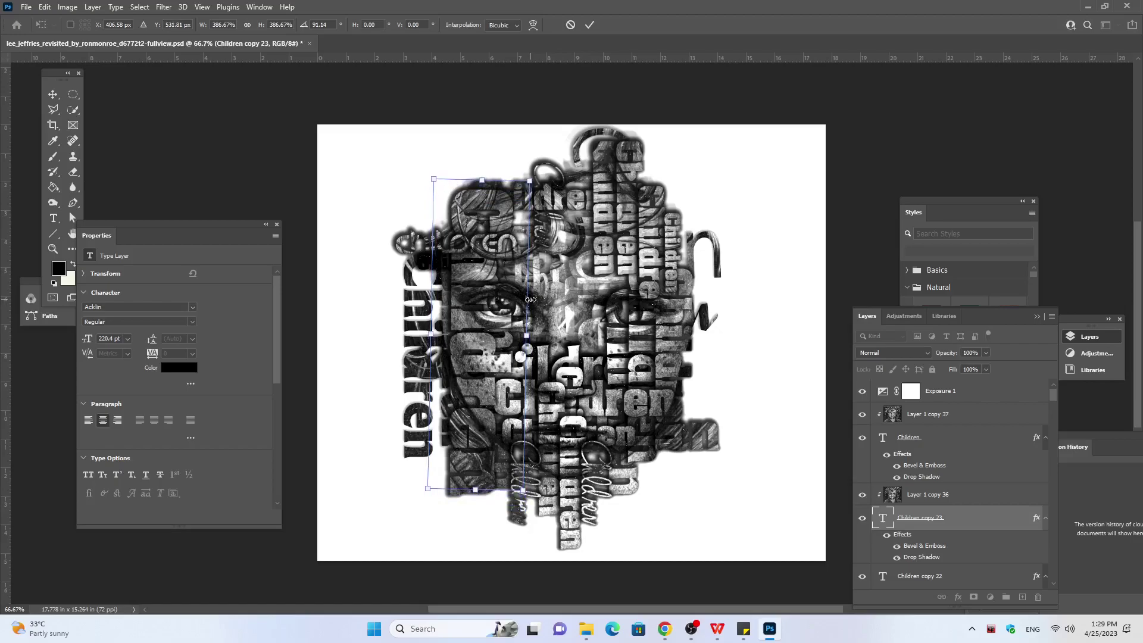
key("Up")
key("Up")
key("Up")
key("Up")
key("Up")
key("Up")
key("Up")
key("Up")
key("Up")
key("Up")
key("Up")
key("Up")
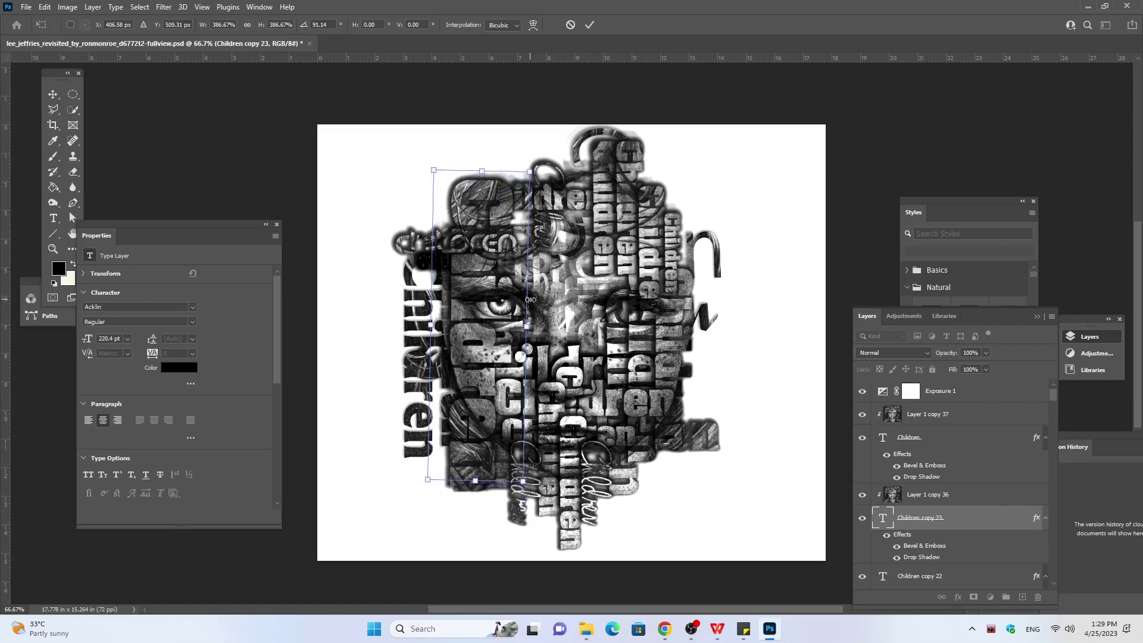
key("Up")
key("Up")
key("Up")
key("Up")
key("Up")
key("Up")
key("Up")
key("Up")
key("Up")
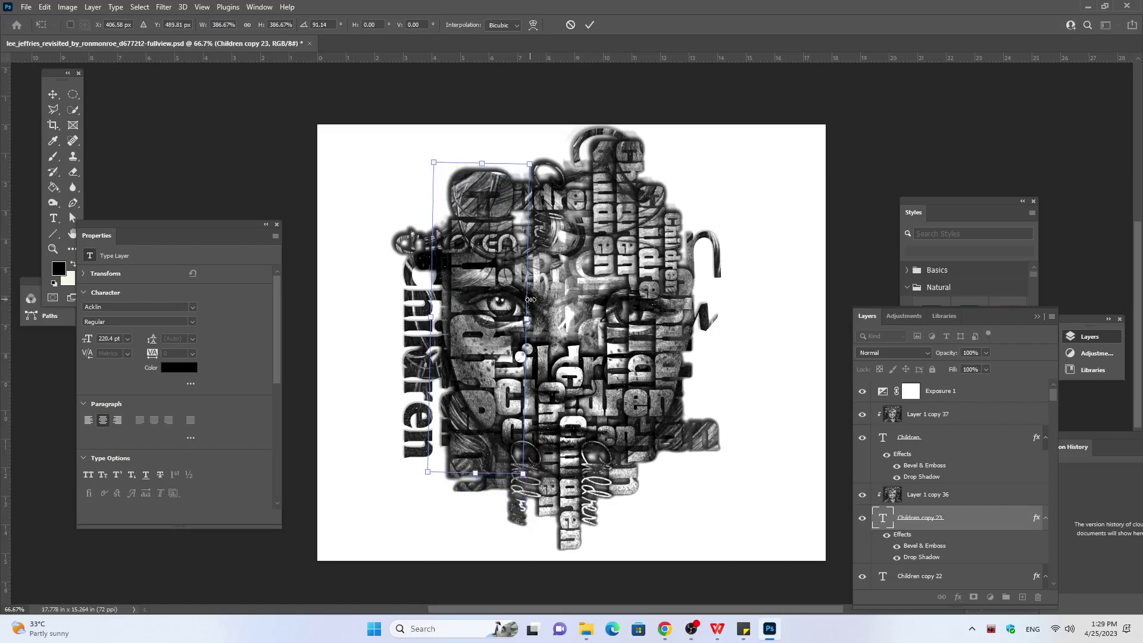
key("Up")
key("Up")
key("Up")
key("Up")
key("Up")
key("Up")
key("Up")
key("Up")
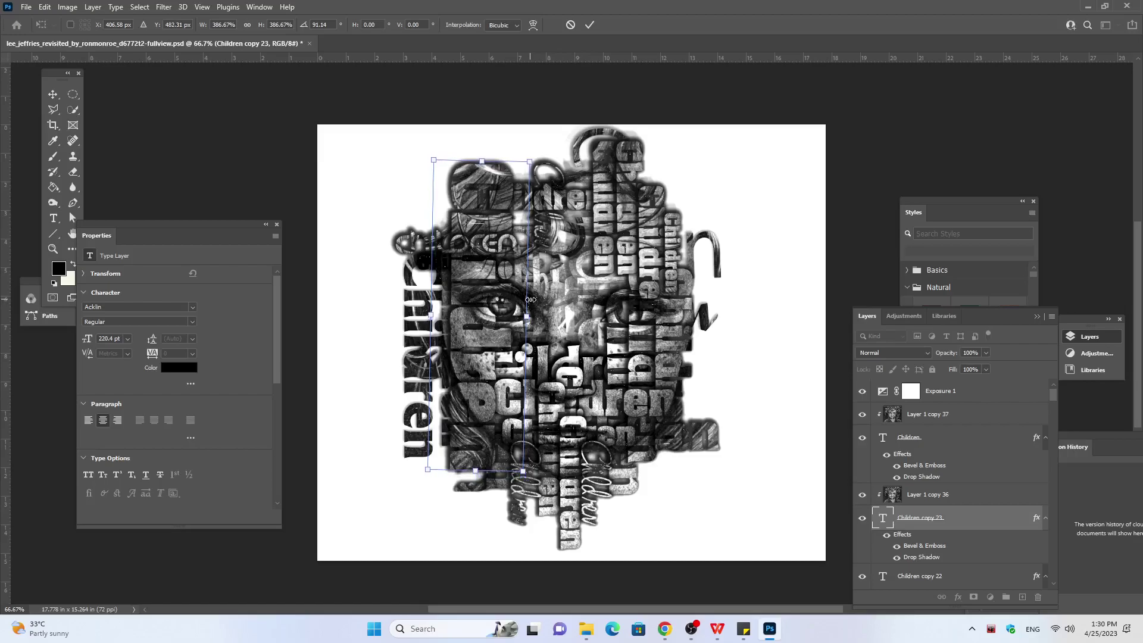
key("Up")
key("Up")
key("Up")
key("Up")
key("Up")
key("Up")
key("Up")
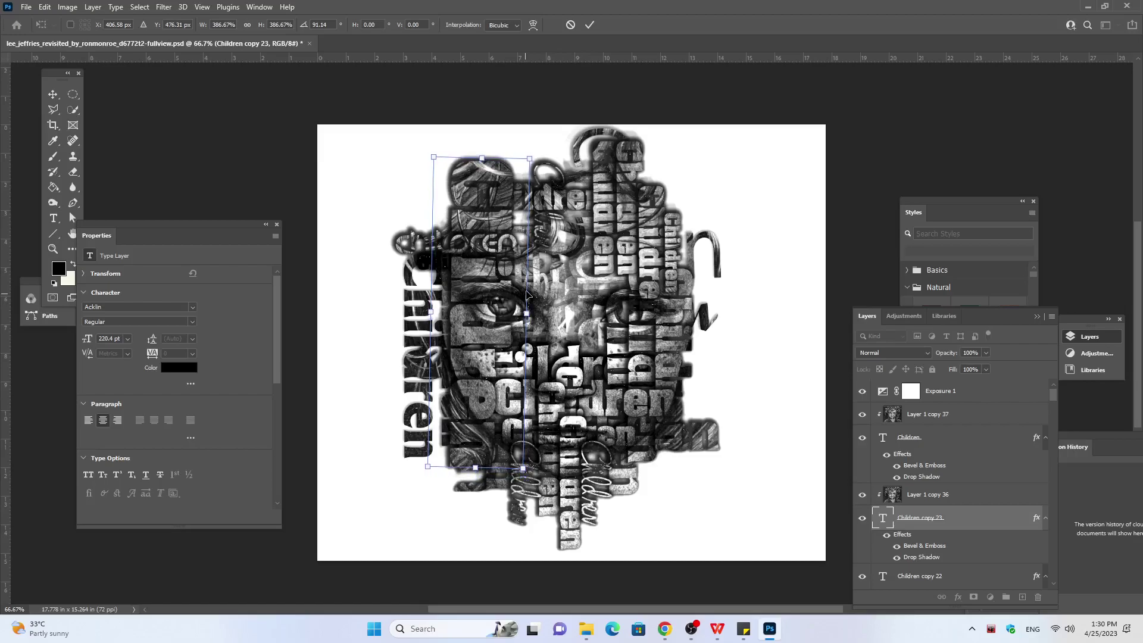
key("Up")
key("Up")
key("Up")
key("Up")
key("Up")
key("Up")
key("Up")
key("Up")
key("Up")
key("Up")
key("Up")
key("Up")
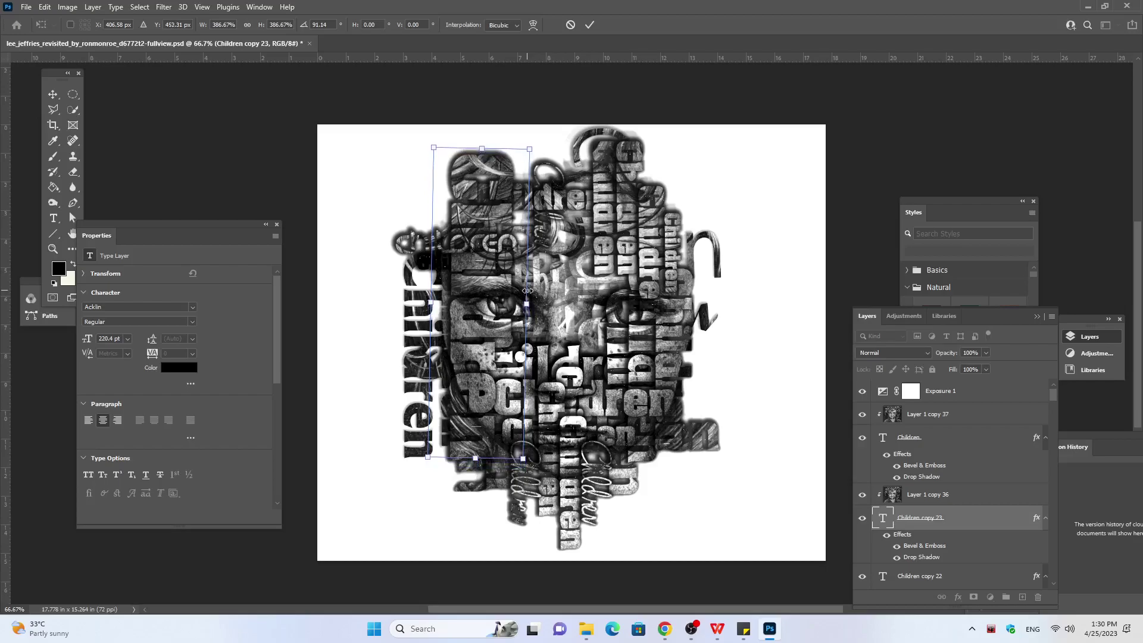
key("Up")
key("Up")
key("Up")
key("Up")
key("Up")
key("Up")
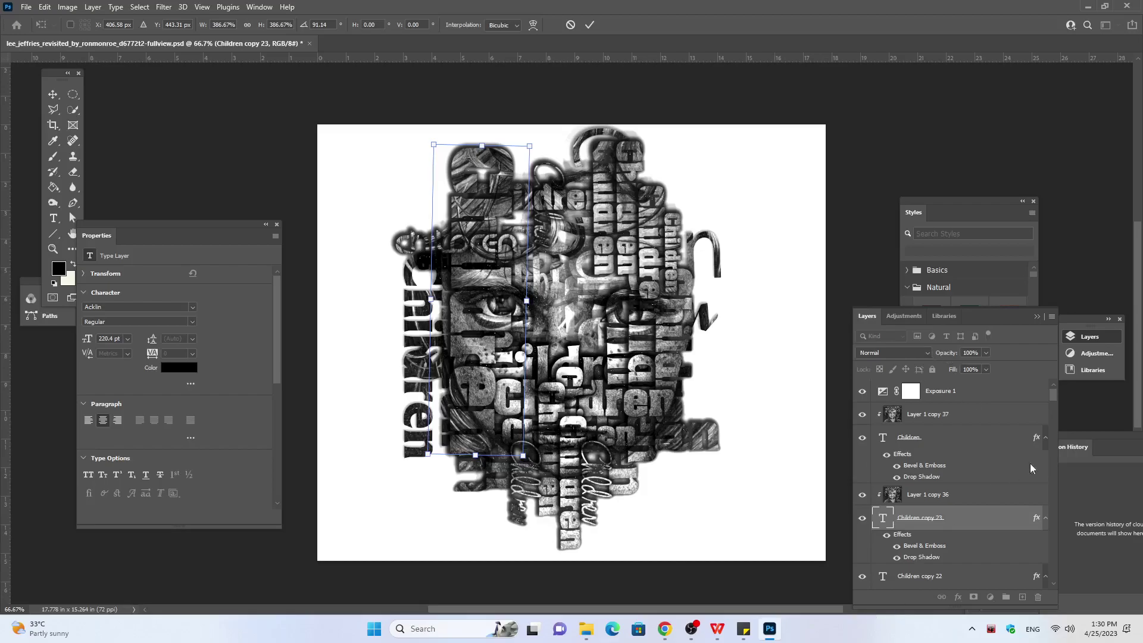
key("Return")
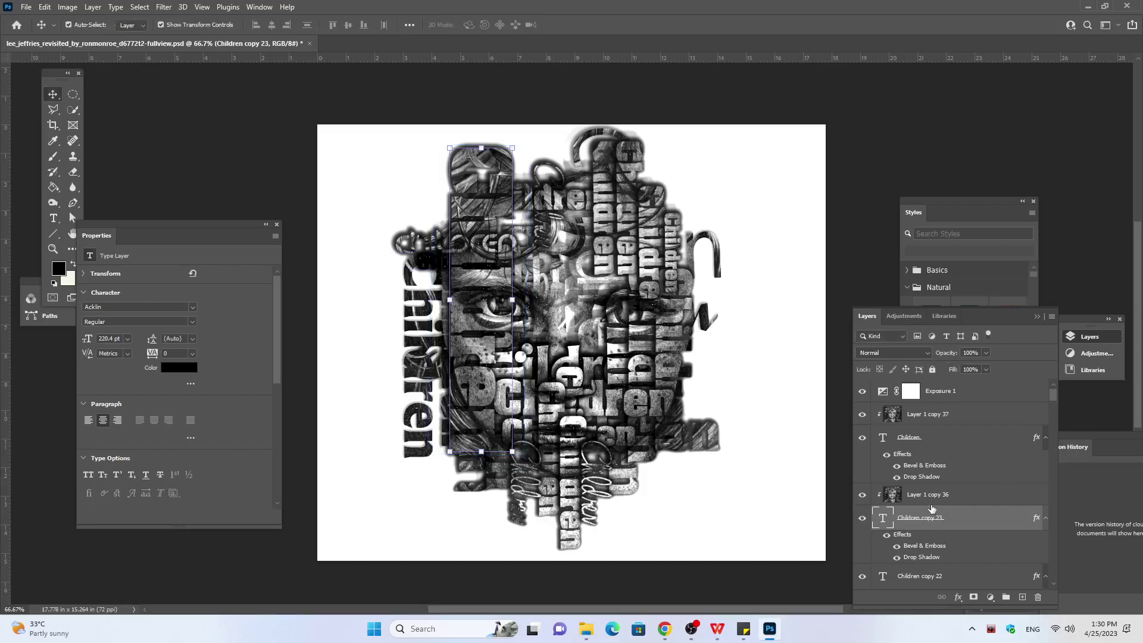
Step: Duplicate the word with Layer 1 copy 36 and nudge the new Children copy 24 right
left_click(922, 501, "ctrl")
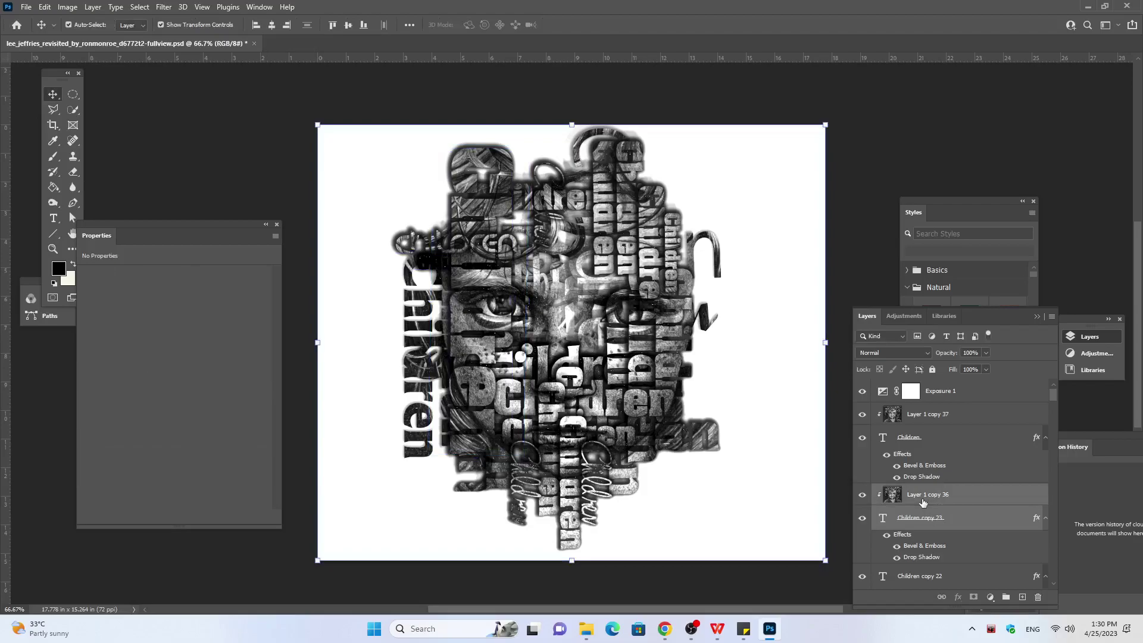
key("ctrl+j")
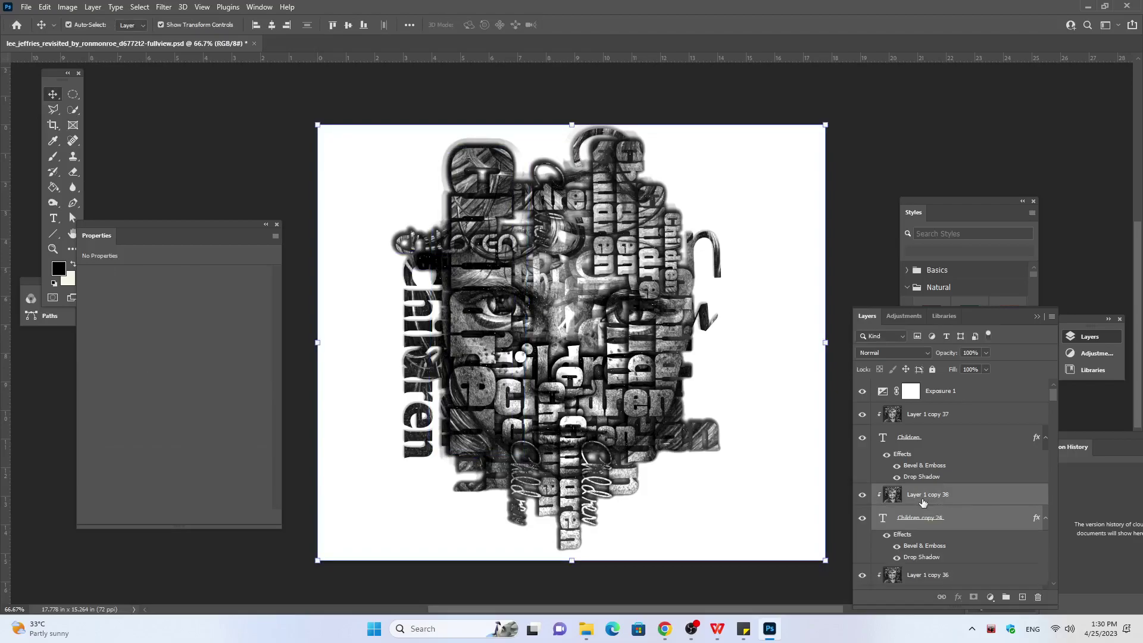
left_click(906, 519)
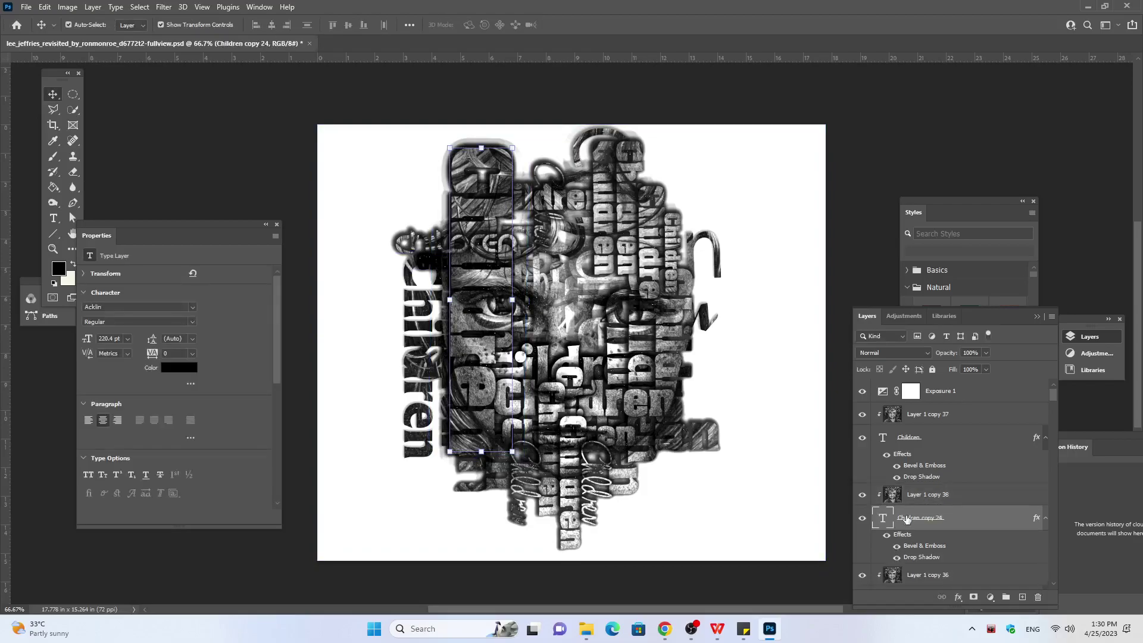
key("Right")
key("Right")
key("Right")
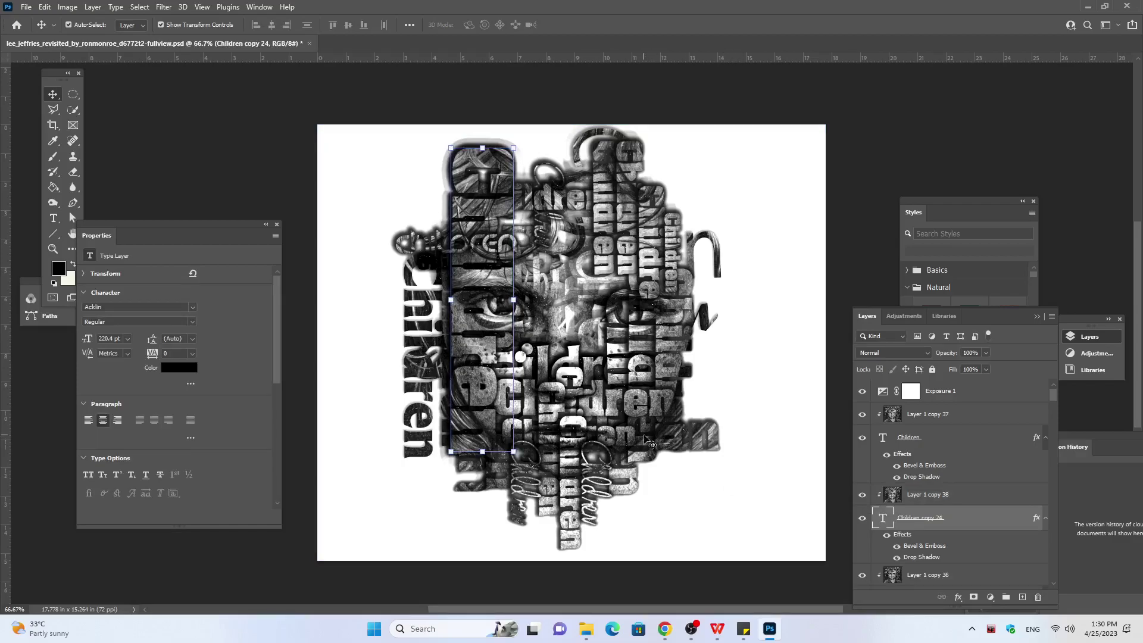
key("Right")
key("Right")
key("Right")
key("Right")
key("Right")
key("Right")
key("Right")
key("Right")
key("Right")
key("Right")
key("Right")
key("Right")
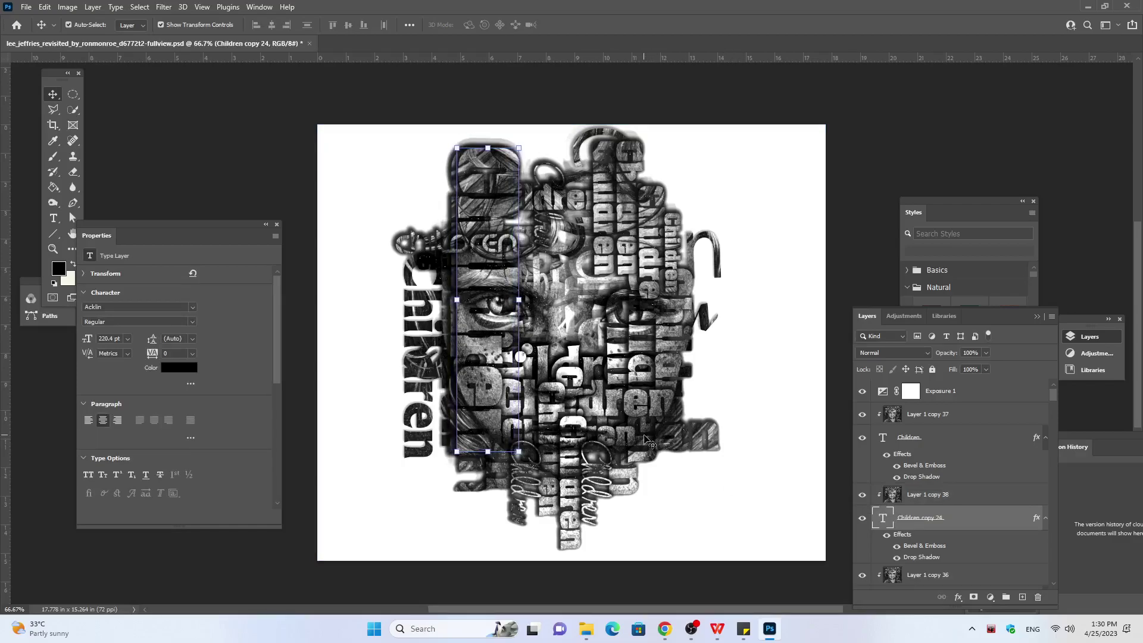
key("Right")
key("Right")
key("Right")
key("Right")
key("Right")
key("Right")
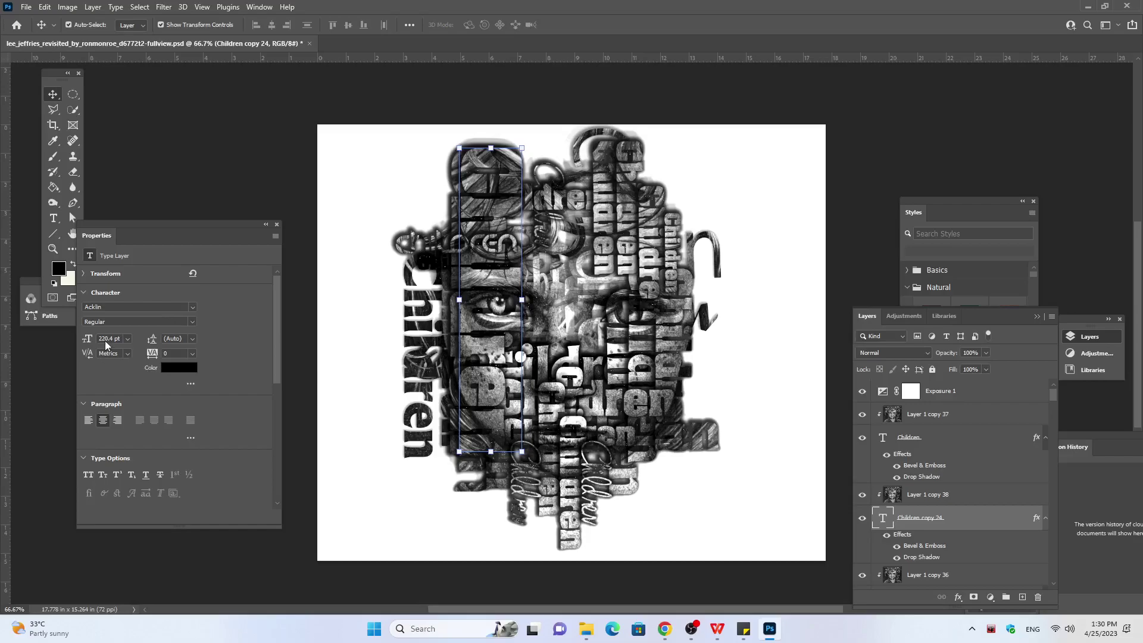
Step: Shift Children copy 24 right and down until it runs over the right eye
scroll(103, 341, "down", 4)
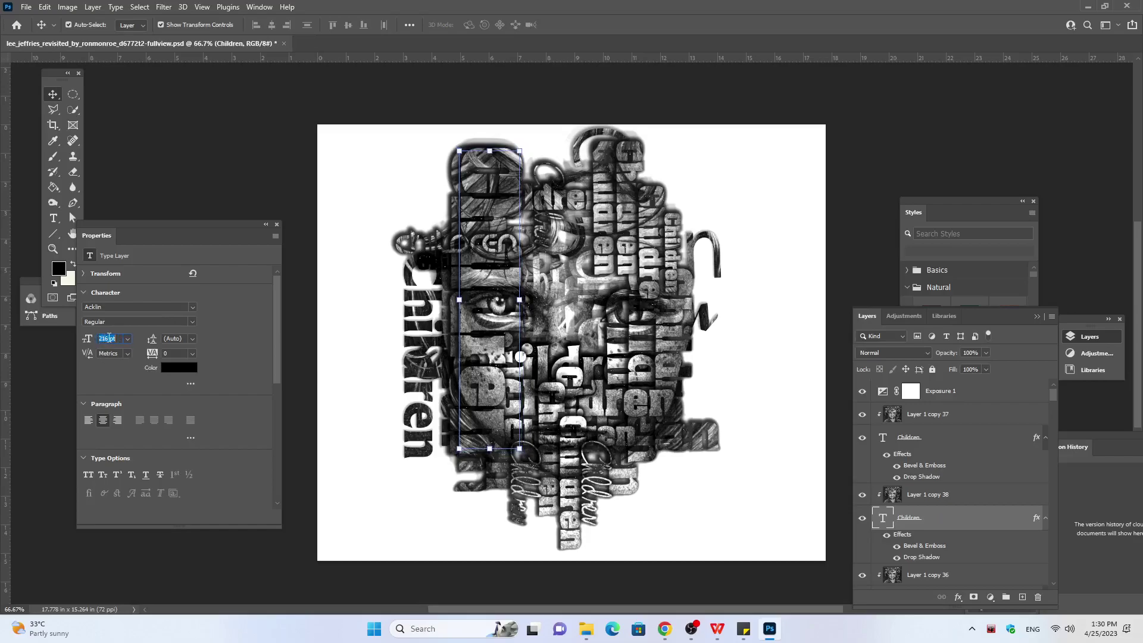
scroll(103, 341, "down", 5)
scroll(128, 322, "down", 2)
scroll(116, 306, "down", 4)
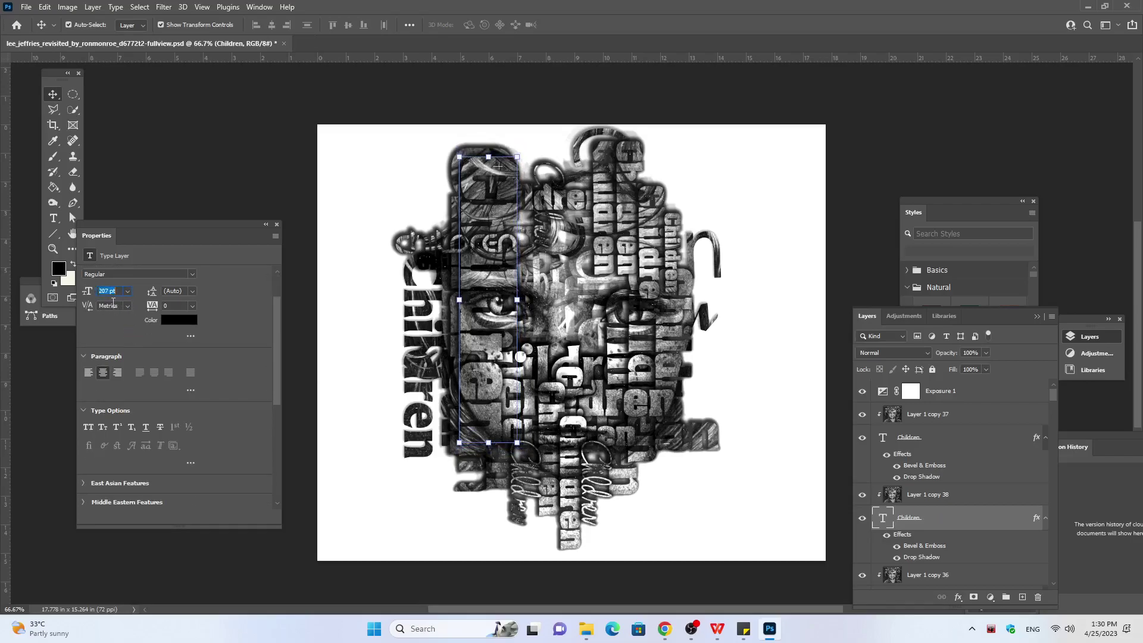
scroll(112, 301, "down", 2)
scroll(112, 301, "down", 3)
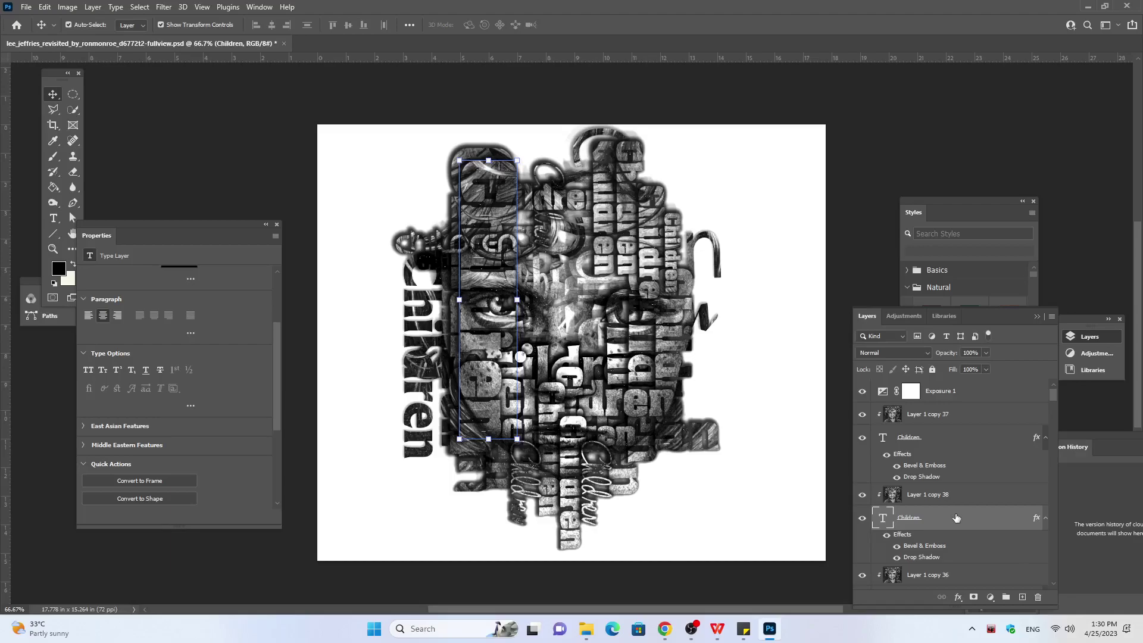
key("Down")
key("Down")
key("Down")
key("Down")
key("Down")
key("Down")
key("Down")
key("Down")
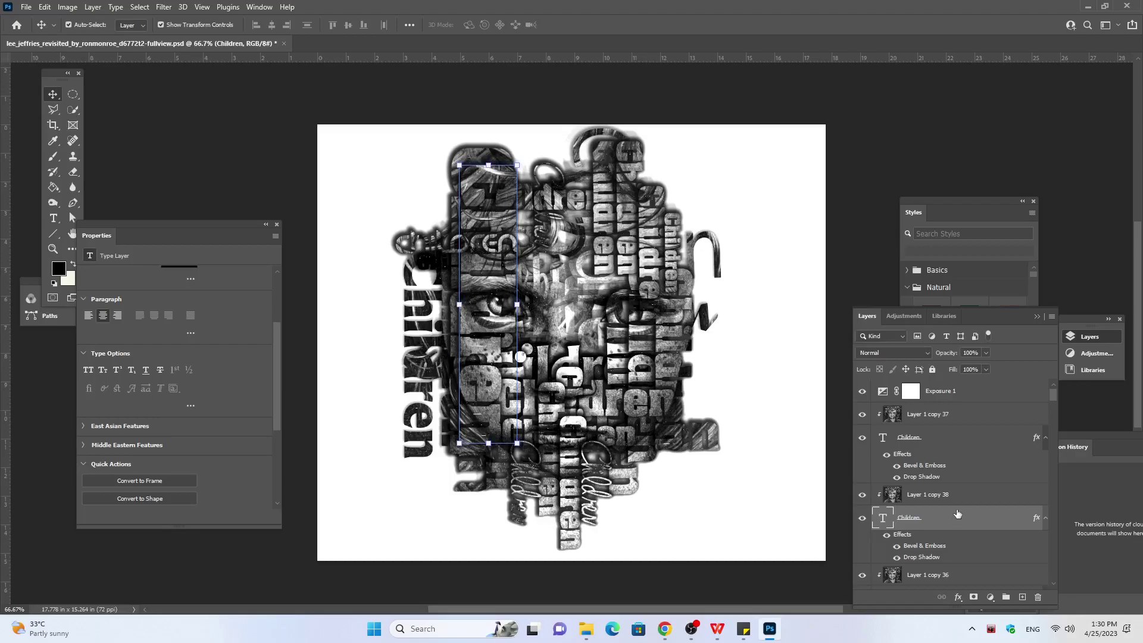
key("Down")
key("Down")
key("Right")
key("Right")
key("Right")
key("Right")
key("Right")
key("Right")
key("Right")
key("Right")
key("Right")
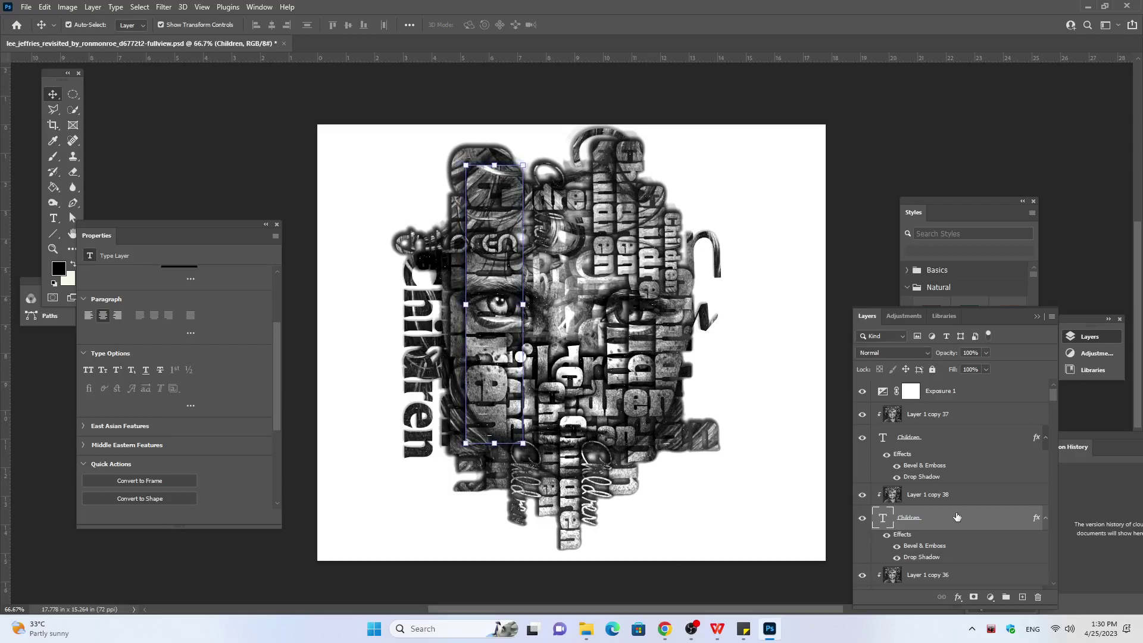
key("Right")
key("Right")
key("Right")
key("Right")
key("Right")
key("Right")
key("Right")
key("Right")
key("Right")
key("Right")
key("Right")
key("Right")
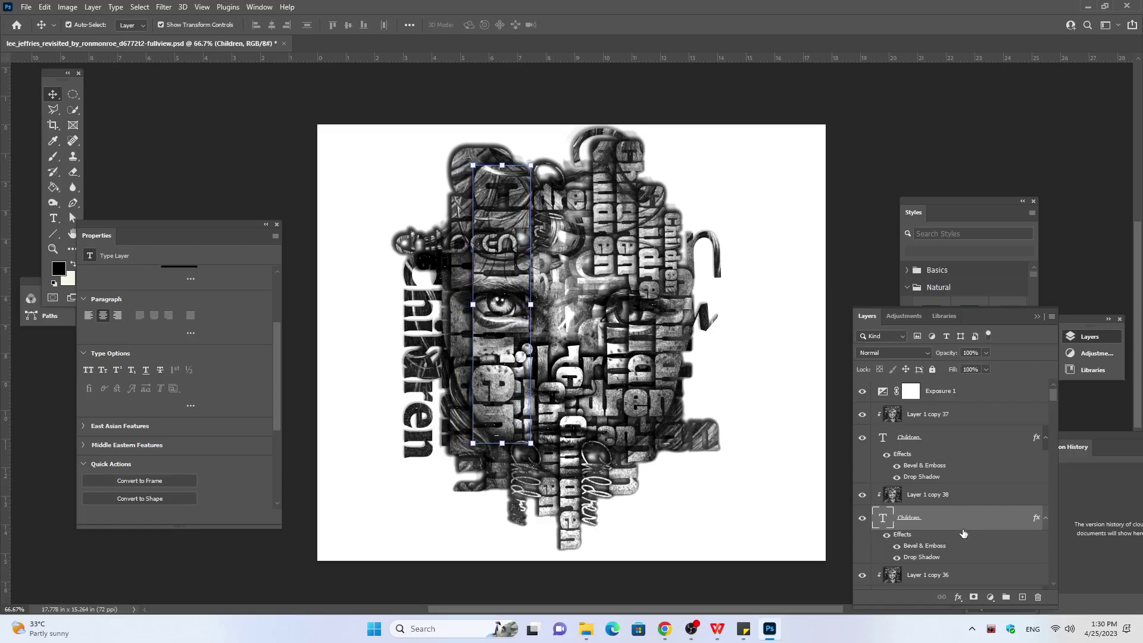
key("Right")
key("Right")
key("Right")
key("Right")
key("Right")
key("Right")
key("Right")
key("Right")
key("Right")
key("Right")
key("Right")
key("Right")
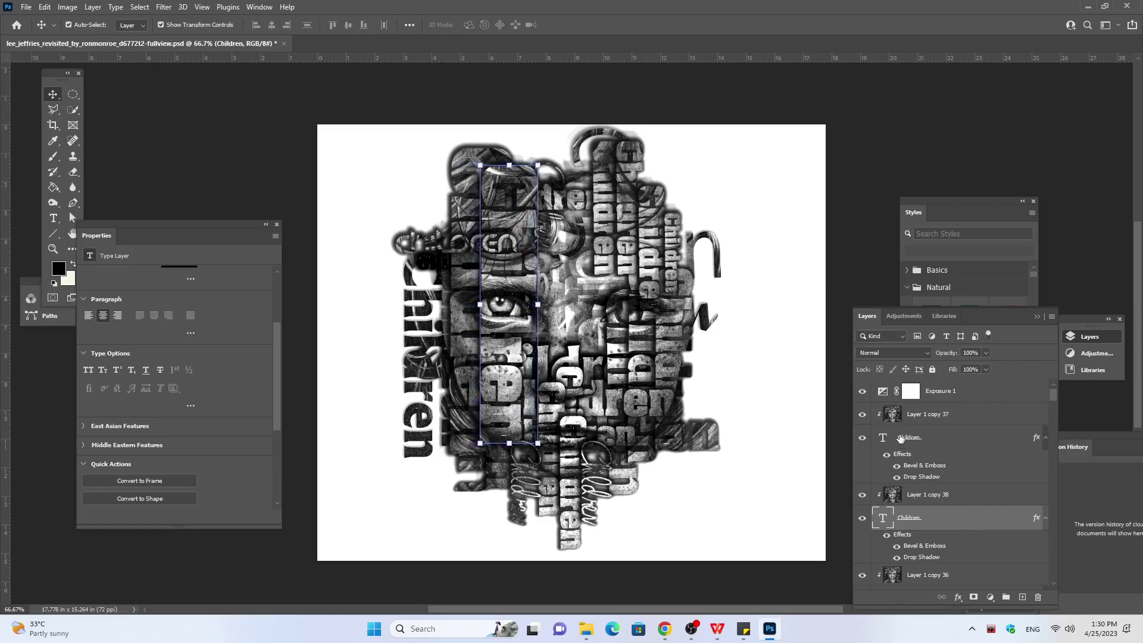
key("Right")
key("Right")
key("Right")
key("Right")
key("Right")
key("Right")
key("Right")
key("Right")
key("Right")
key("Right")
key("Right")
key("Right")
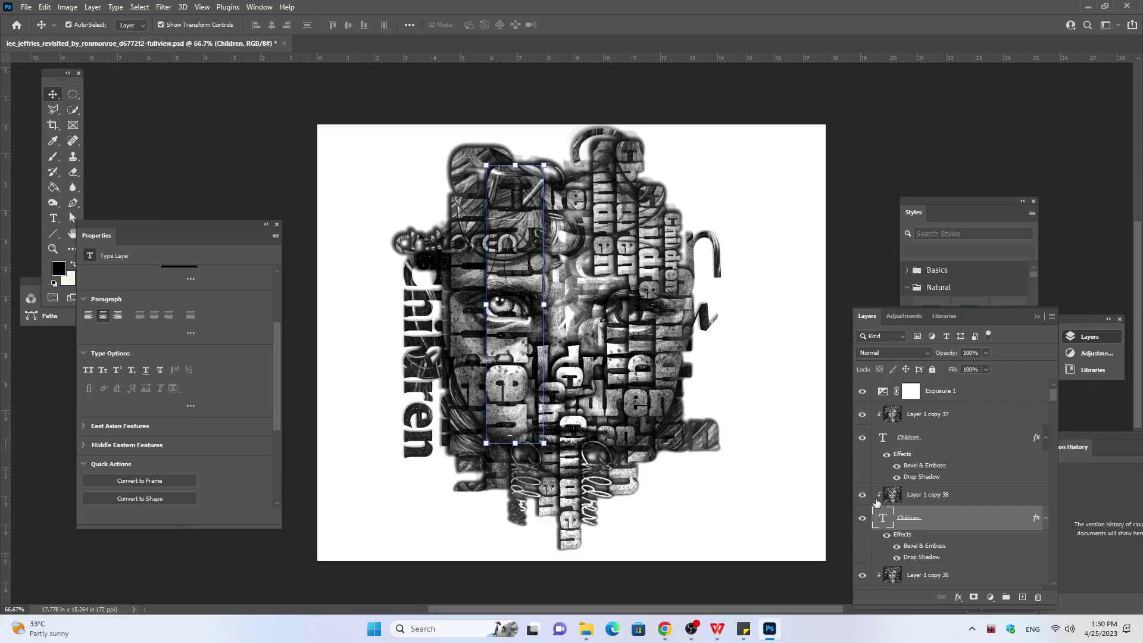
key("Right")
key("Right")
key("Right")
key("Right")
key("Right")
key("Right")
key("Right")
key("Right")
key("Right")
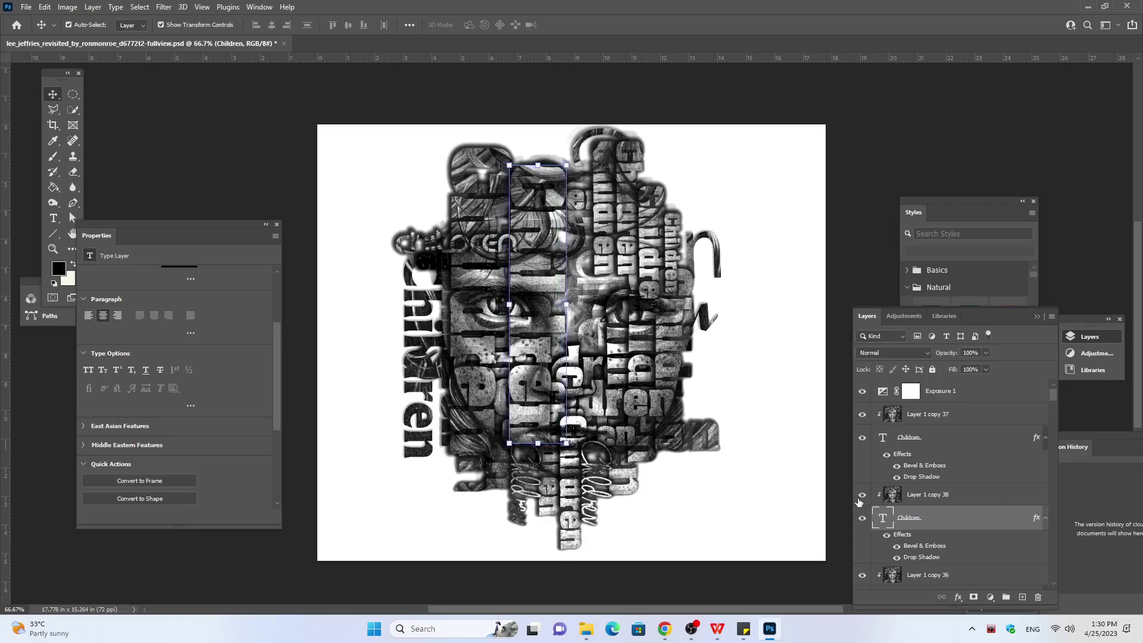
key("Right")
key("Right")
key("Right")
key("Right")
key("Right")
key("Right")
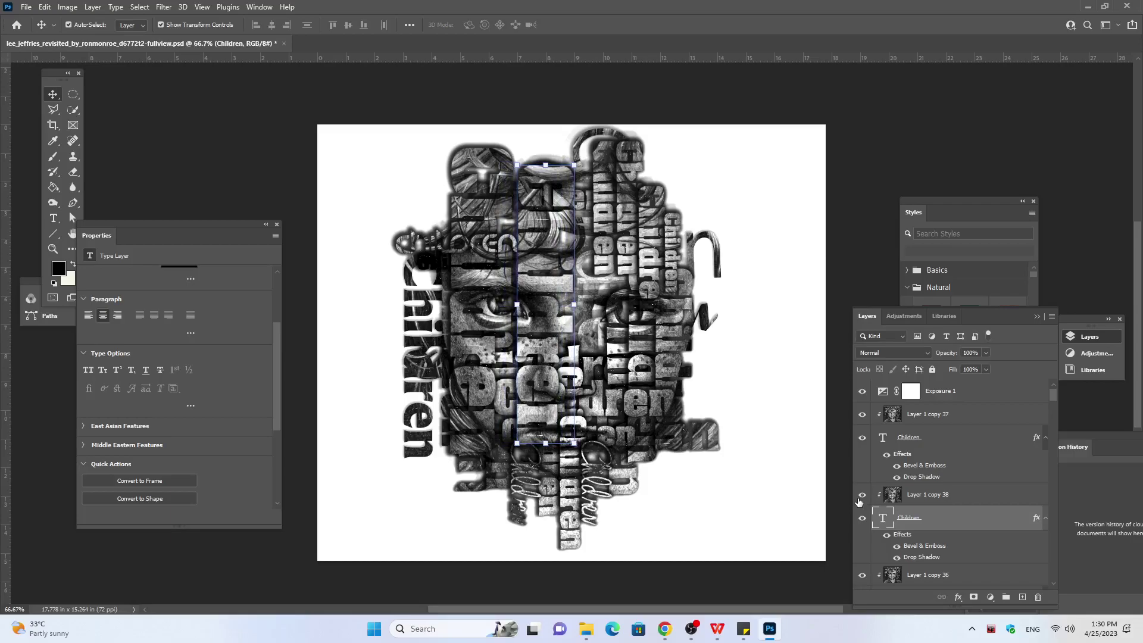
key("Right")
key("Right")
key("Right")
key("Right")
key("Right")
key("Right")
key("Right")
key("Right")
key("Right")
key("Right")
key("Right")
key("Right")
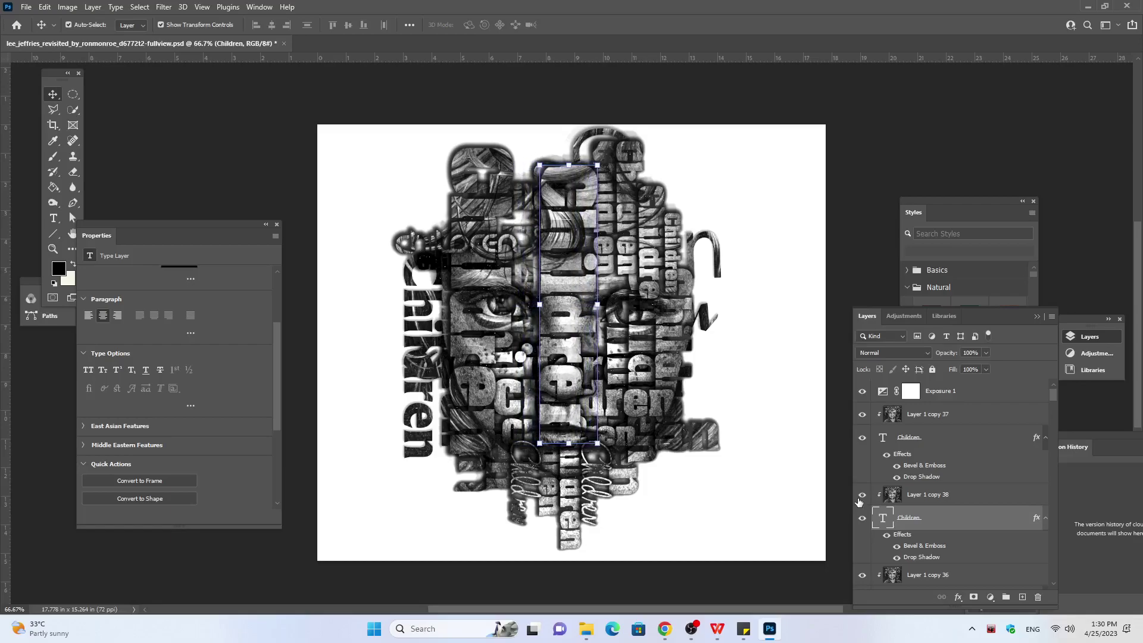
key("Right")
key("Right")
key("Right")
key("Right")
key("Right")
key("Right")
key("Right")
key("Right")
key("Right")
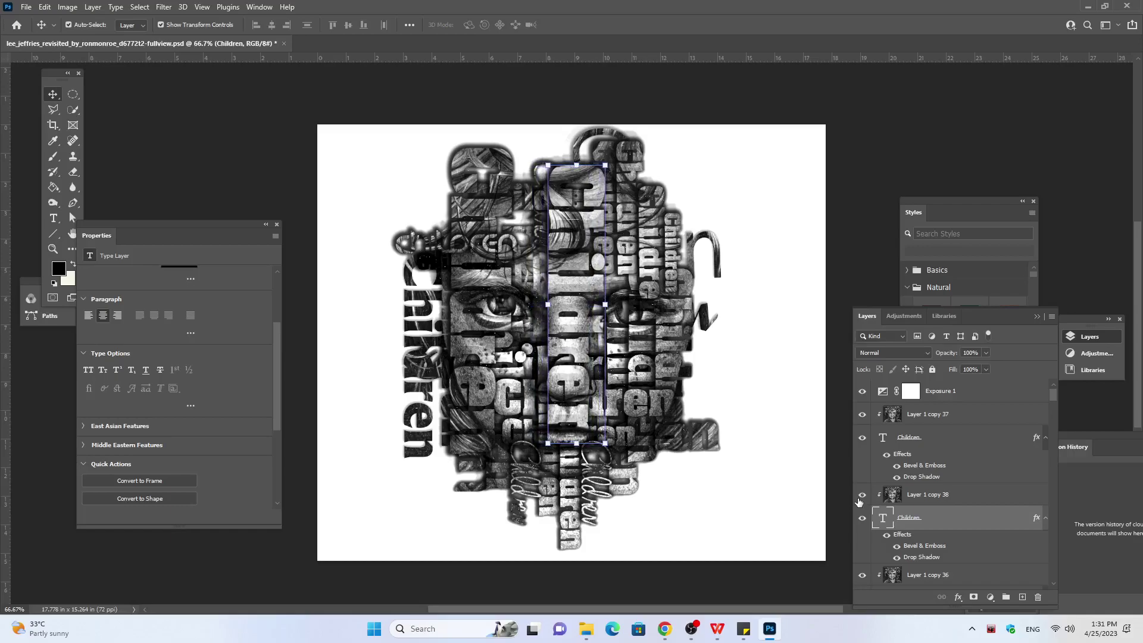
key("Right")
key("Right")
key("Right")
key("Right")
key("Right")
key("Right")
key("Right")
key("Right")
key("Right")
key("Right")
key("Right")
key("Right")
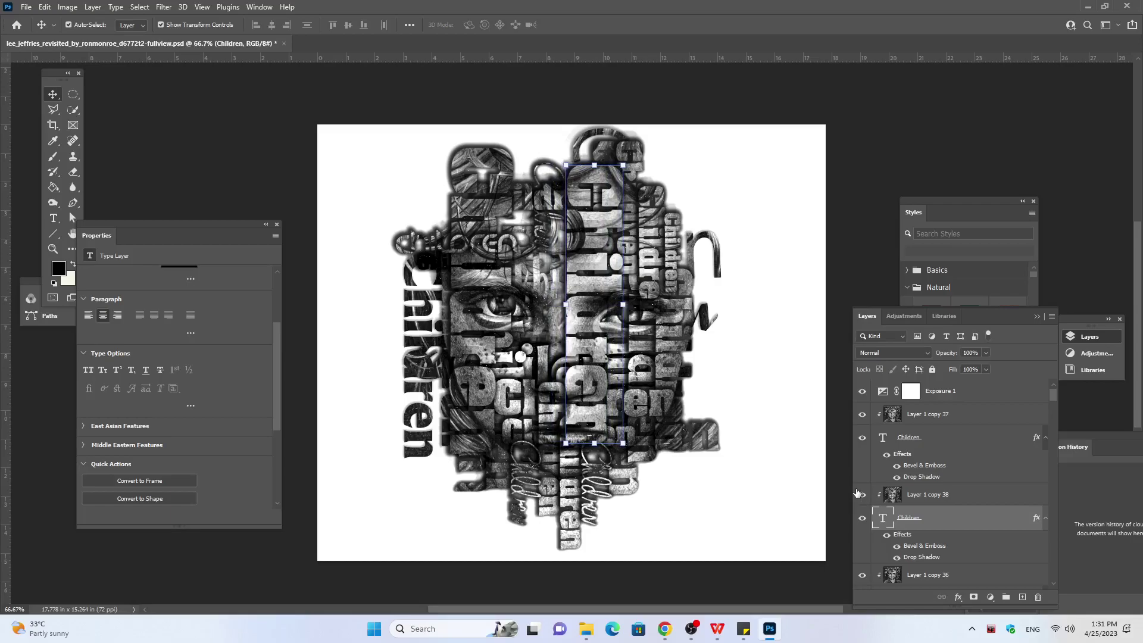
key("Down")
key("Down")
key("Down")
key("Down")
key("Down")
key("Down")
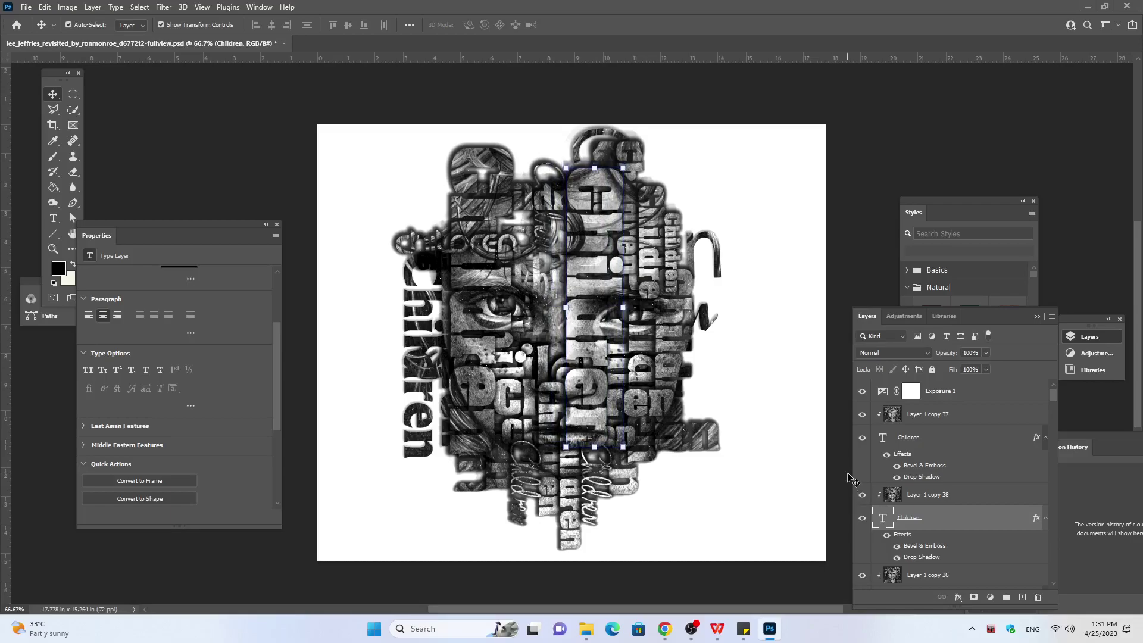
key("Down")
key("Down")
key("Down")
key("Down")
key("Down")
key("Down")
key("Down")
key("Down")
key("Down")
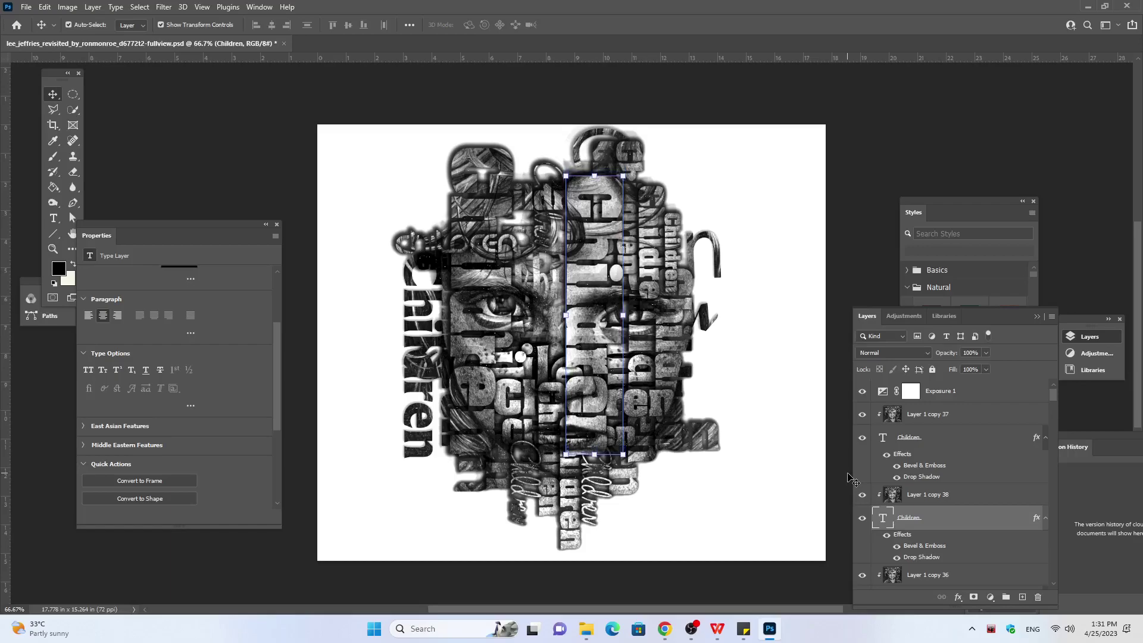
key("Down")
key("Down")
key("Down")
key("Down")
key("Down")
key("Down")
key("Down")
key("Down")
key("Down")
key("Down")
key("Down")
key("Down")
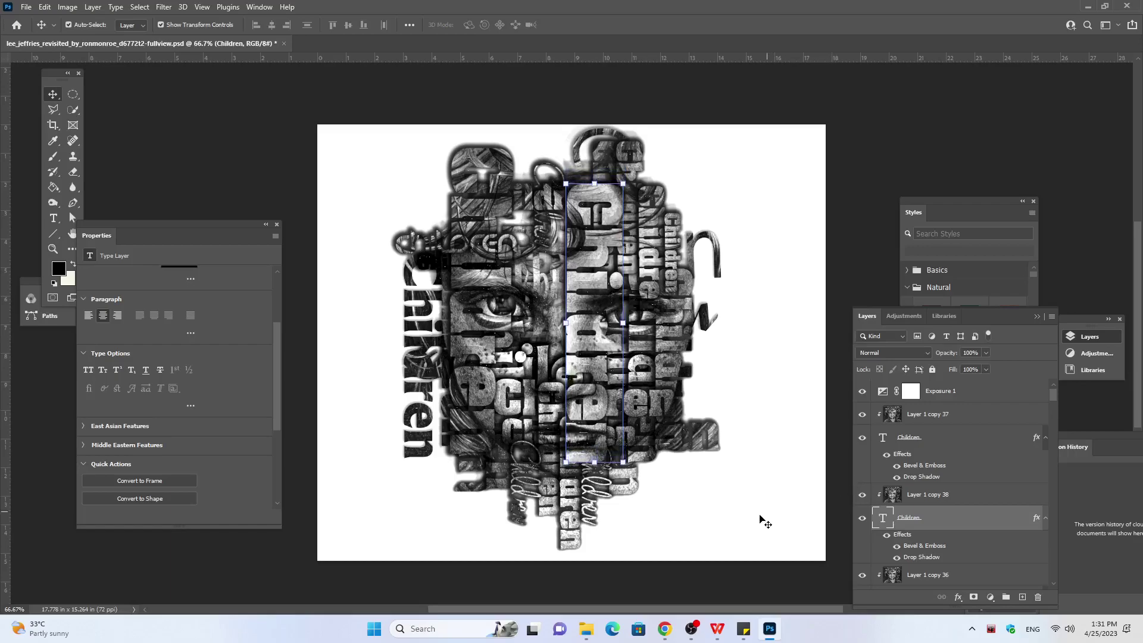
key("Down")
key("Down")
key("Down")
key("Down")
key("Down")
key("Down")
key("Down")
key("Down")
key("Down")
key("Down")
key("Down")
key("Down")
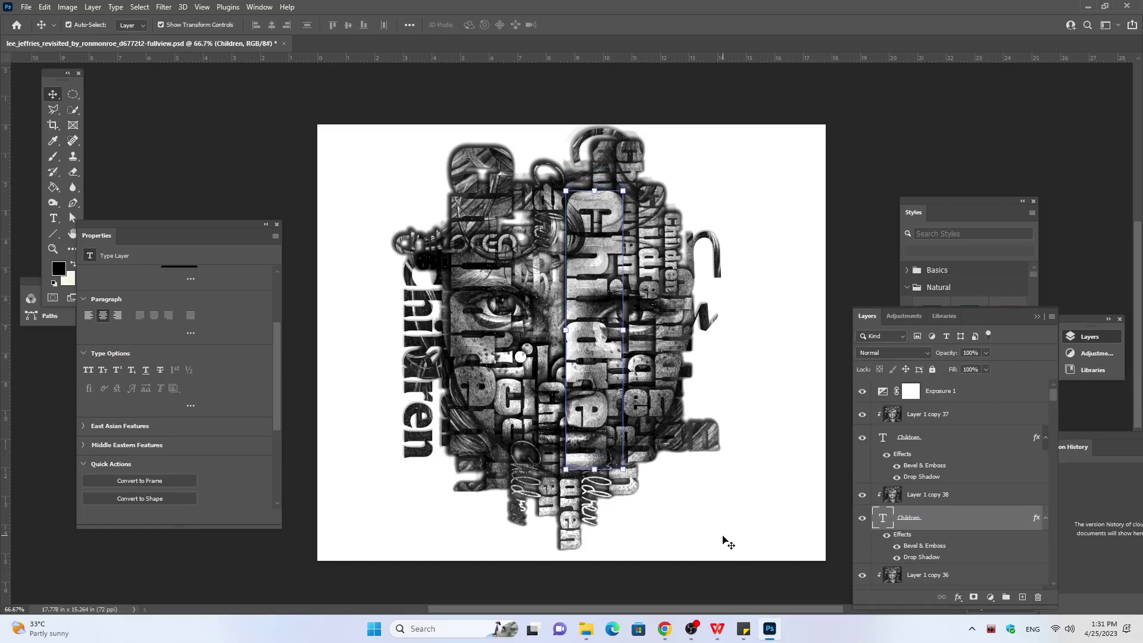
key("Down")
key("Down")
key("Down")
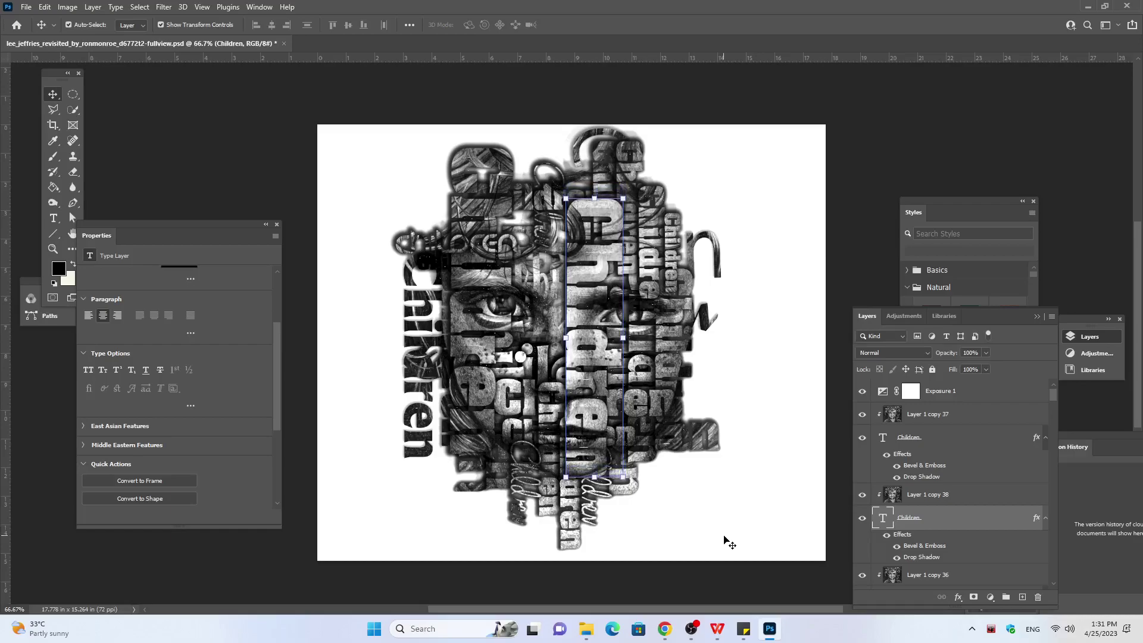
key("Down")
key("Down")
key("Down")
key("Down")
key("Down")
key("Down")
key("Down")
key("Down")
key("Down")
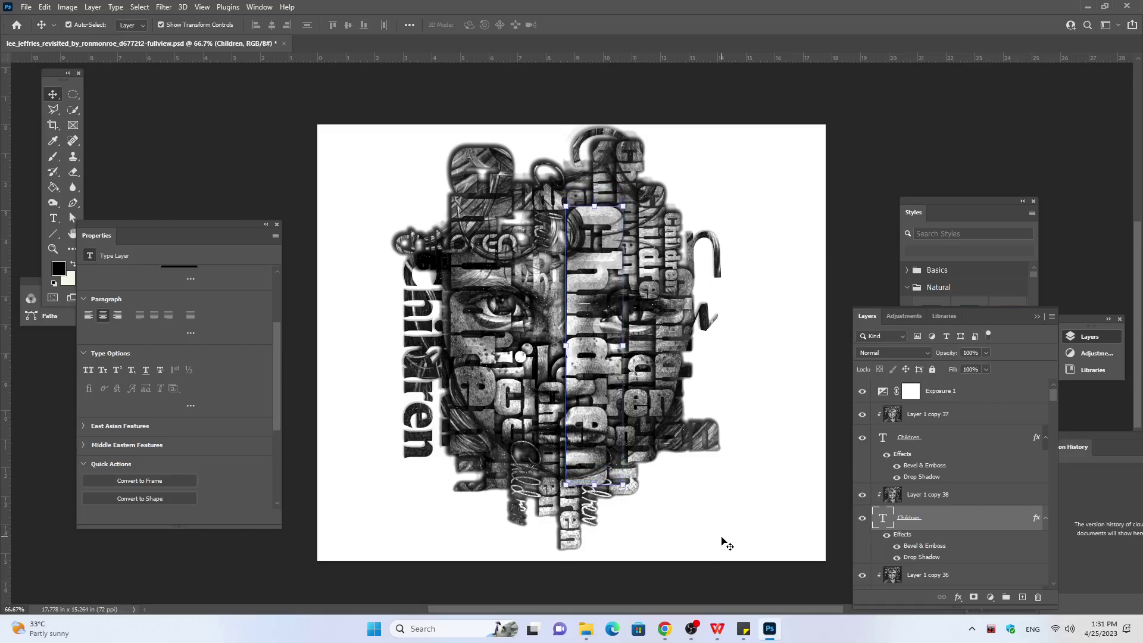
key("Down")
key("Down")
key("Down")
key("Down")
key("Down")
key("Down")
key("Down")
key("Down")
key("Down")
key("Down")
key("Down")
key("Down")
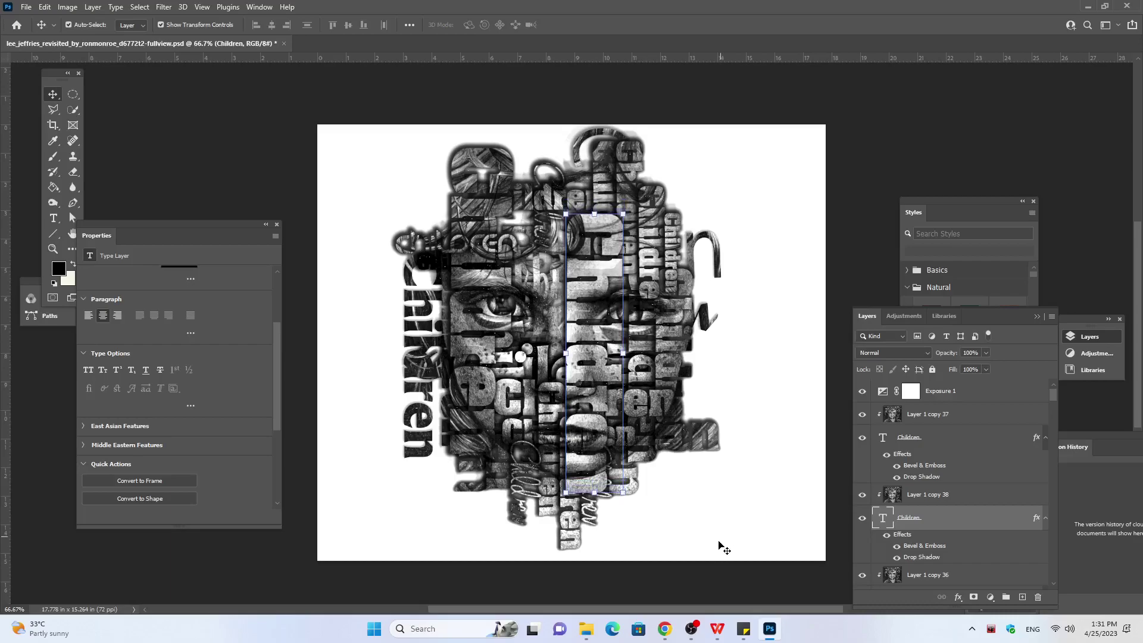
key("Down")
key("Down")
key("Down")
key("Down")
key("Down")
key("Down")
key("Down")
key("Down")
key("Down")
key("Down")
key("Down")
key("Down")
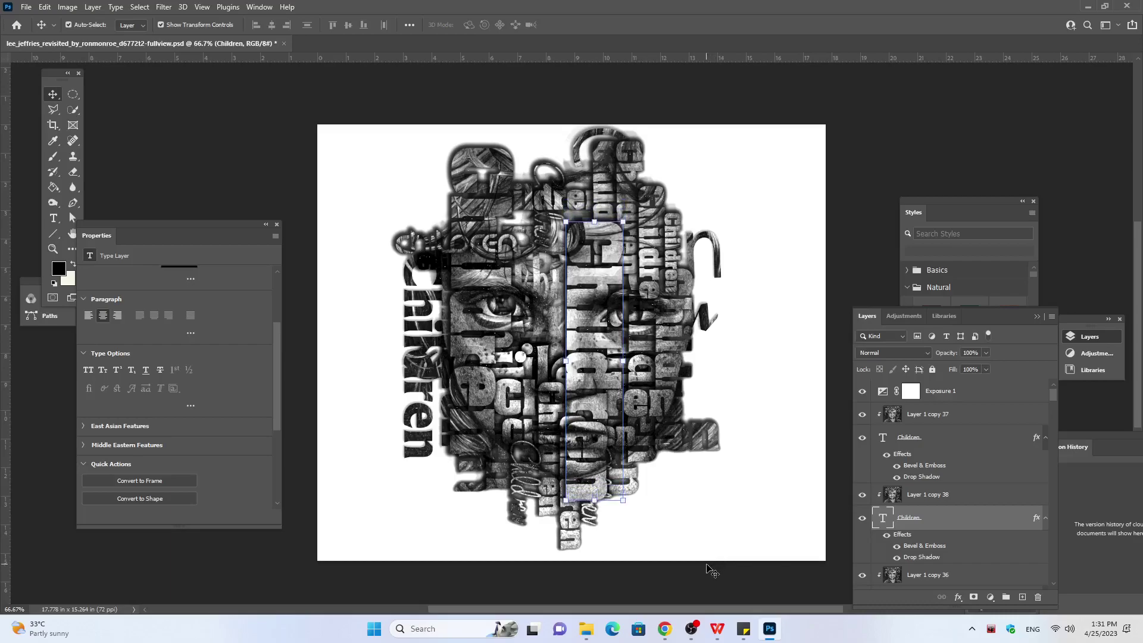
key("Down")
key("Down")
key("Down")
key("Down")
key("Down")
key("Down")
key("Down")
key("Down")
key("Down")
key("Down")
key("Down")
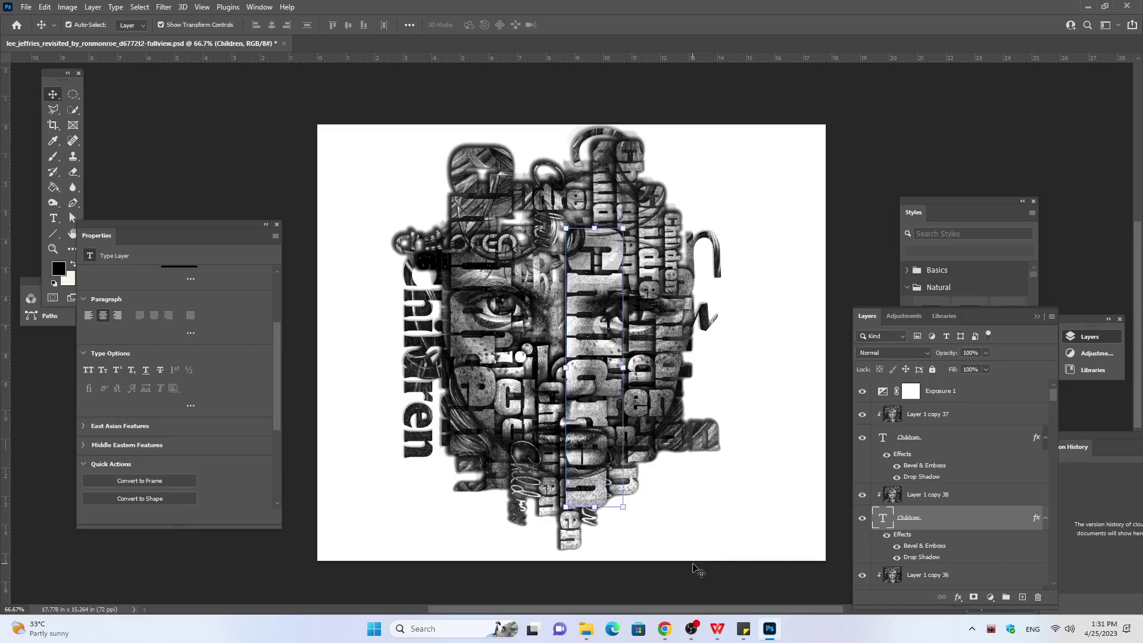
key("Down")
key("Down")
key("Right")
key("Right")
key("Right")
key("Right")
key("Right")
key("Right")
key("Right")
key("Right")
key("Right")
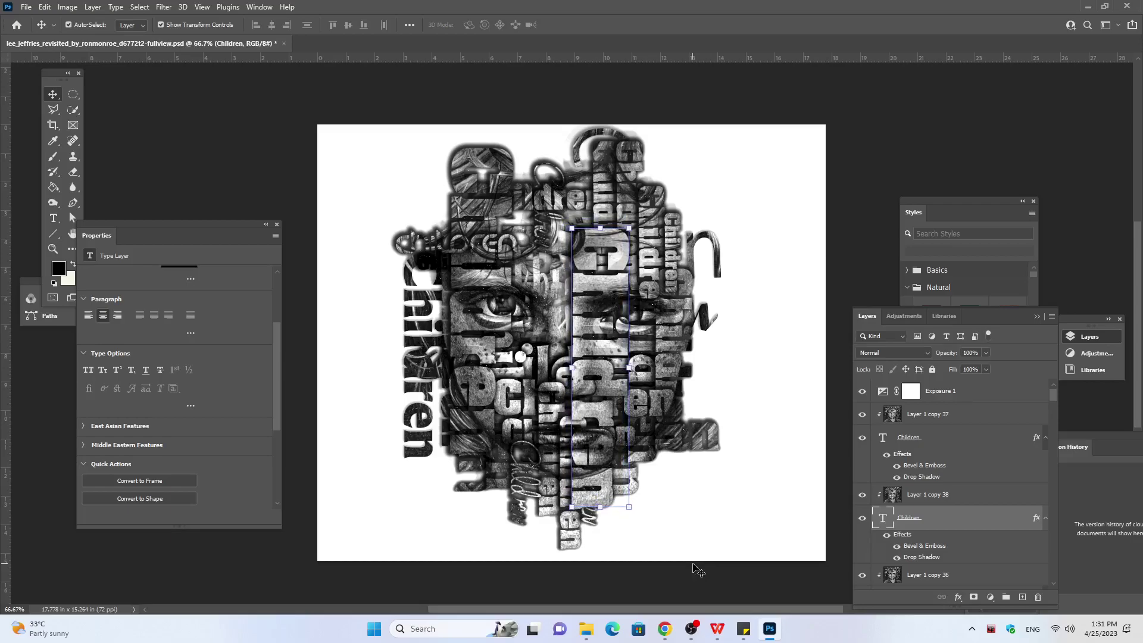
key("Right")
key("Right")
key("Right")
key("Right")
key("Right")
key("Right")
key("Right")
key("Right")
key("Right")
key("Right")
key("Right")
key("Right")
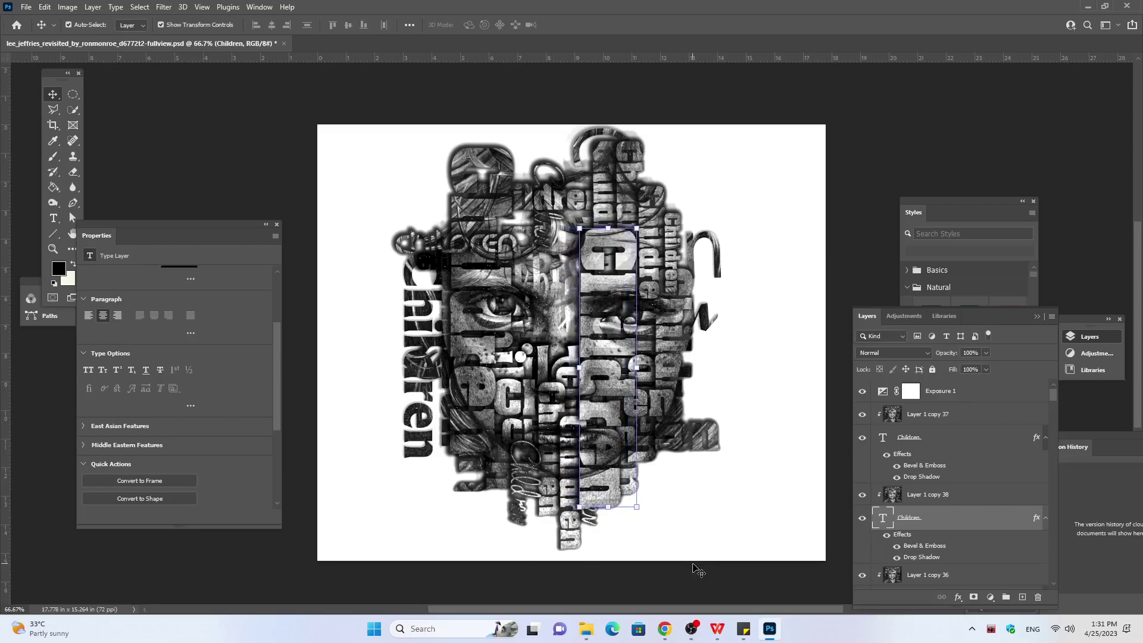
key("Right")
key("Right")
key("Right")
key("Right")
key("Right")
key("Right")
key("Right")
key("Right")
key("Right")
key("Right")
key("Right")
key("Right")
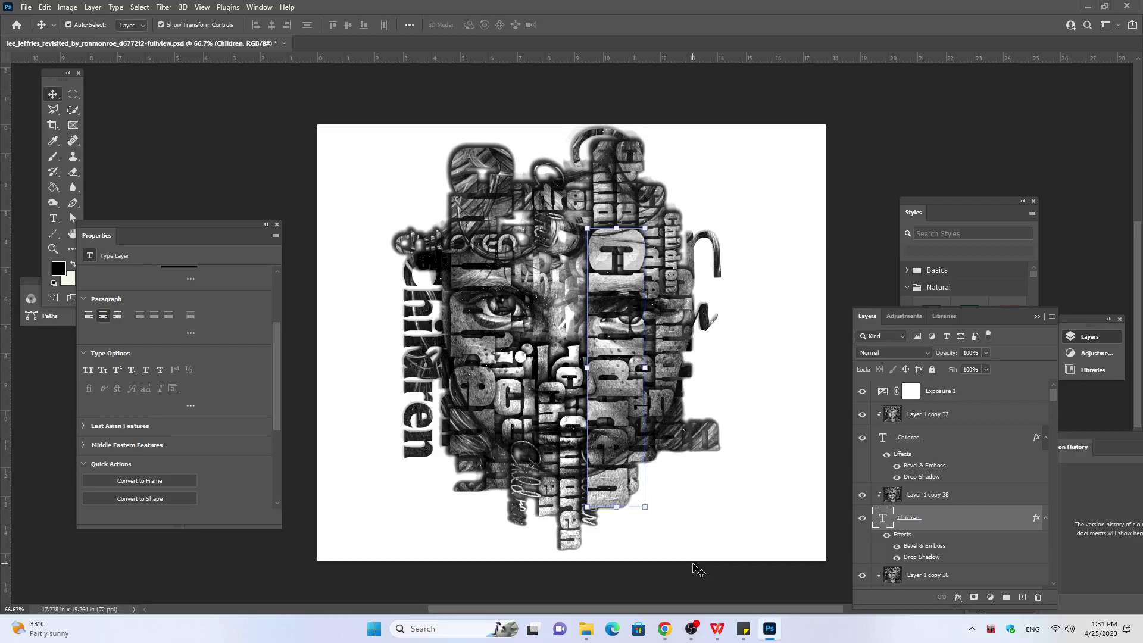
key("Right")
key("Right")
key("Right")
key("Right")
key("Right")
key("Right")
key("Right")
key("Right")
key("Right")
key("Right")
key("Right")
key("Right")
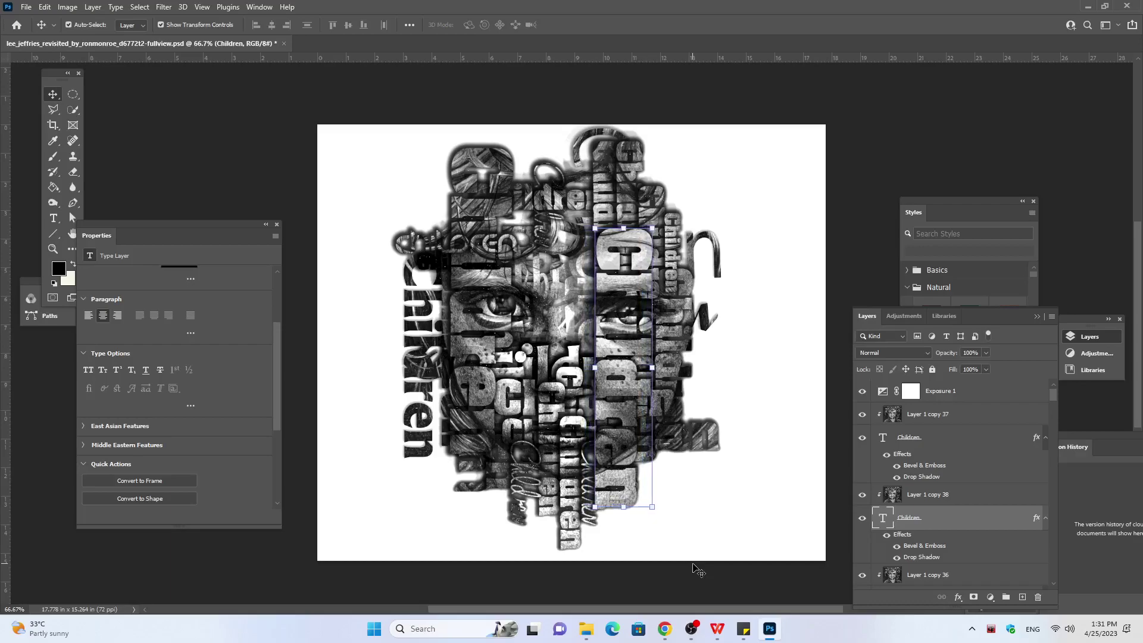
key("Right")
key("Right")
key("Right")
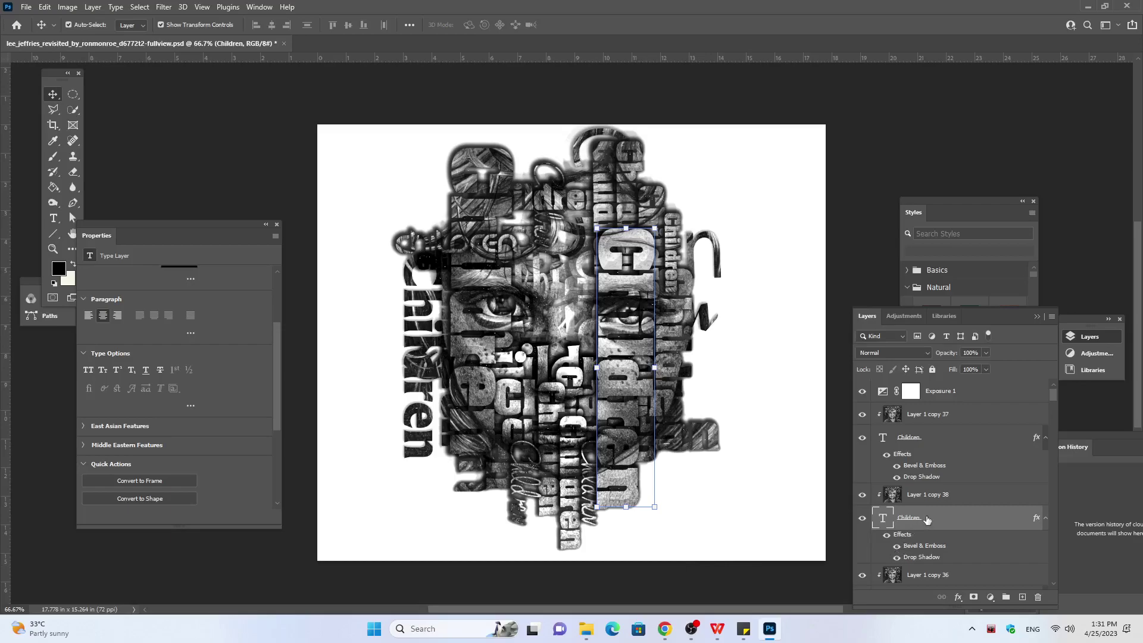
Step: Duplicate Layer 1 copy with the original Children layer and select the new Children copy 24
left_click(794, 405)
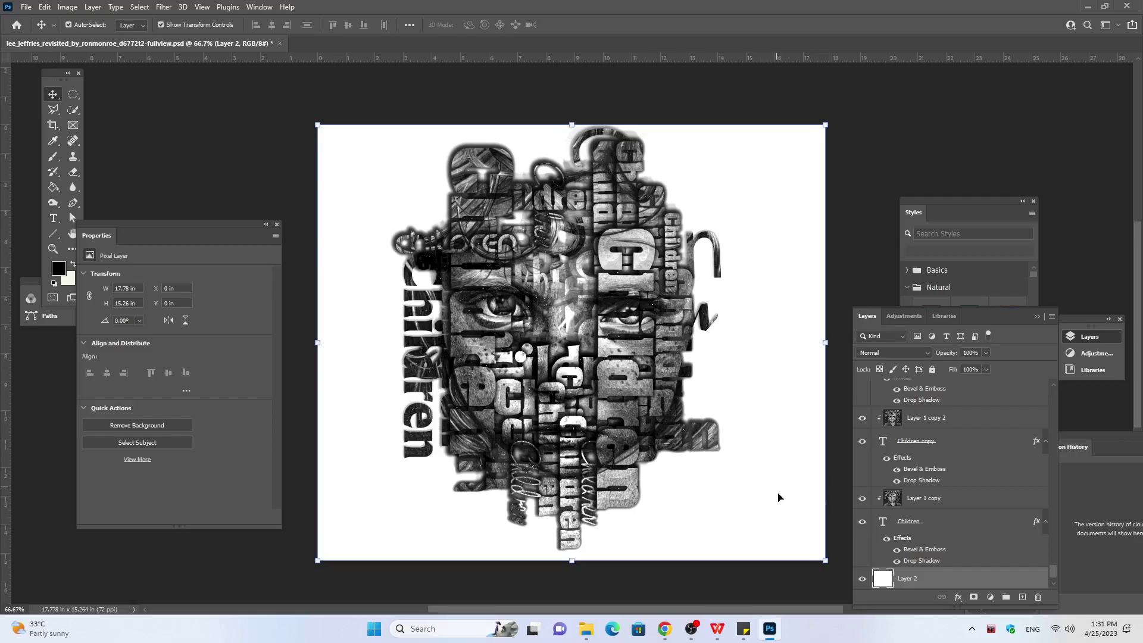
left_click(922, 506)
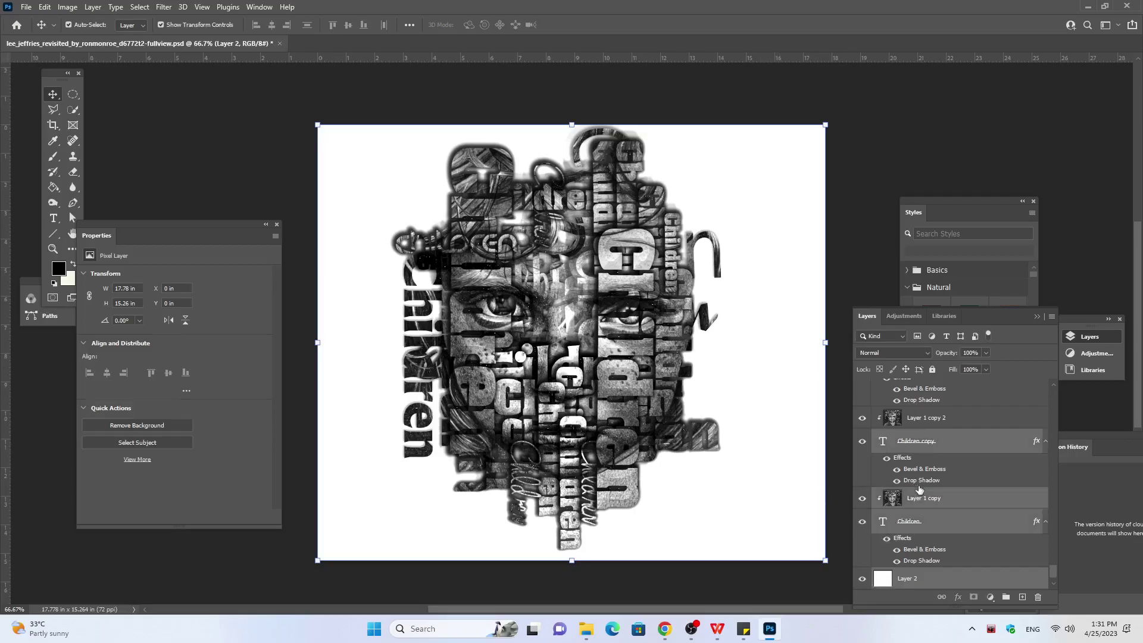
left_click(911, 521, "ctrl")
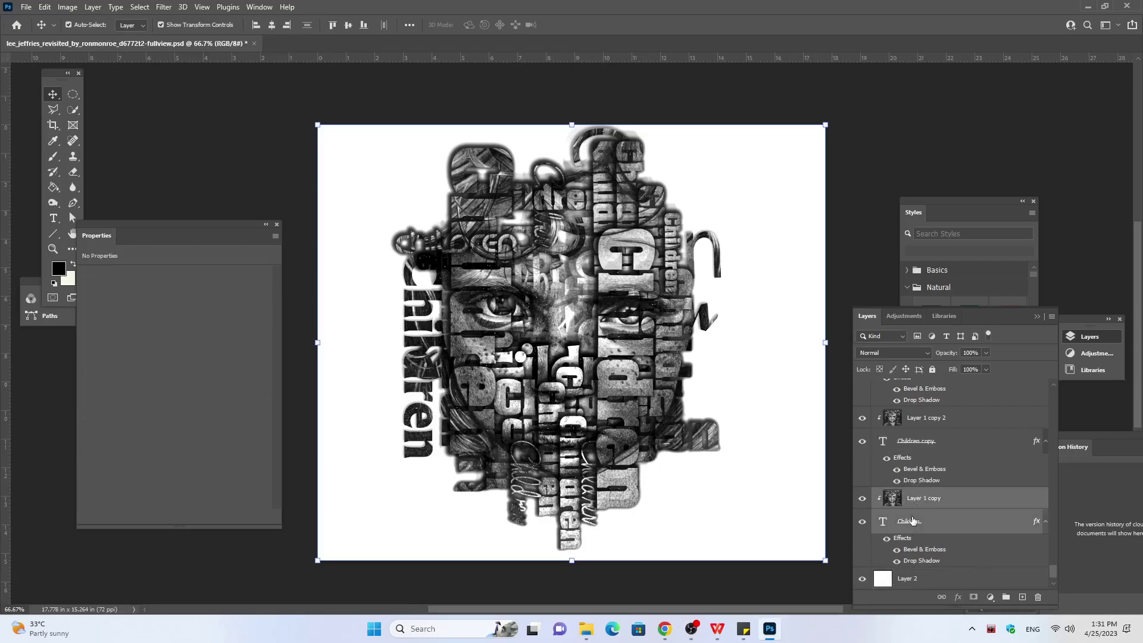
key("ctrl+j")
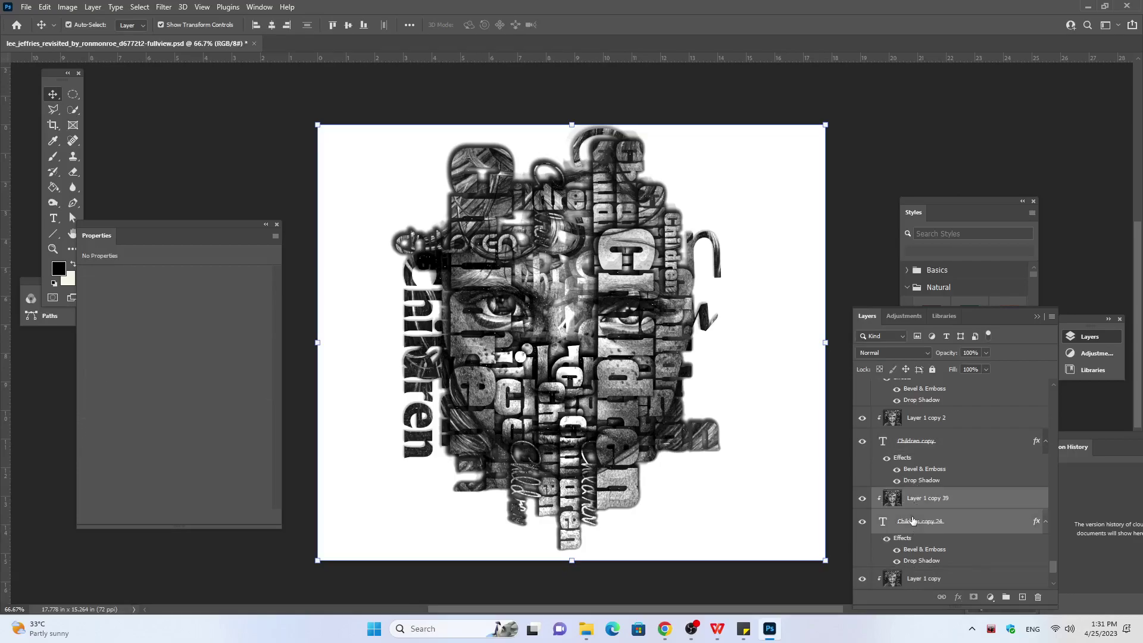
left_click(925, 527)
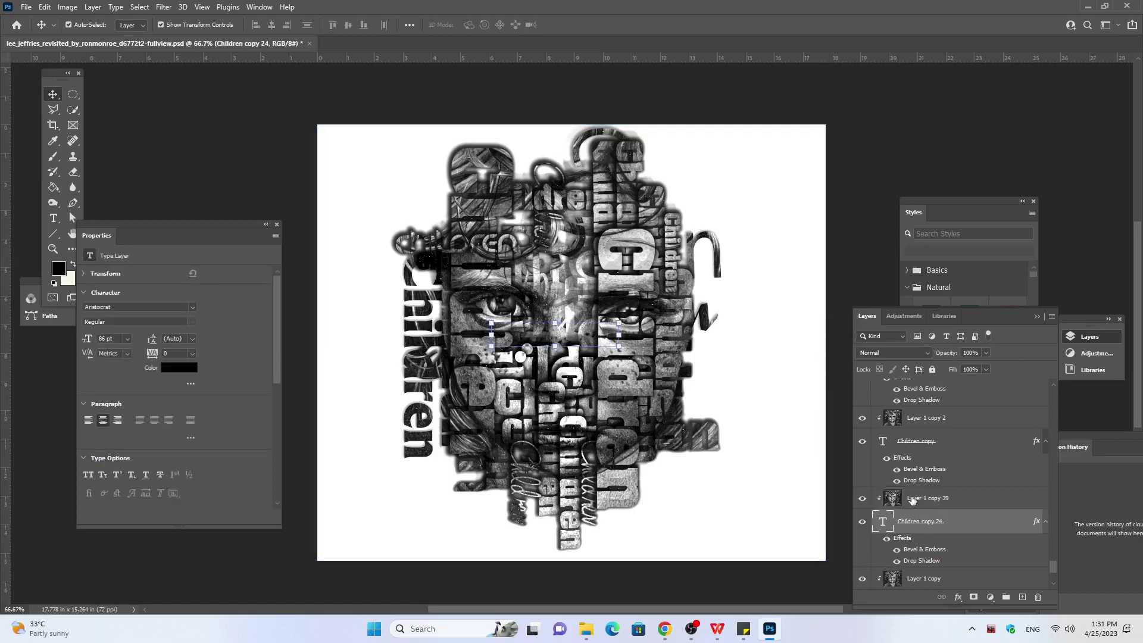
Step: Nudge Children copy 24 slightly right, then zoom to about 88.7% showing the whole face
key("shift+Right")
scroll(623, 337, "up", 2)
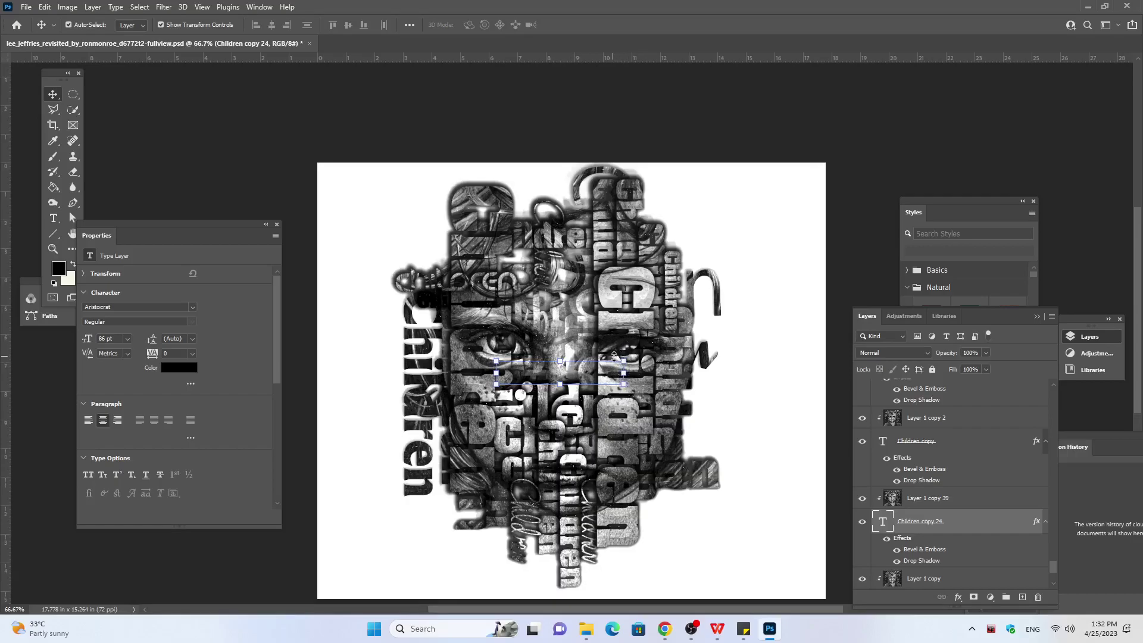
scroll(661, 384, "up", 10)
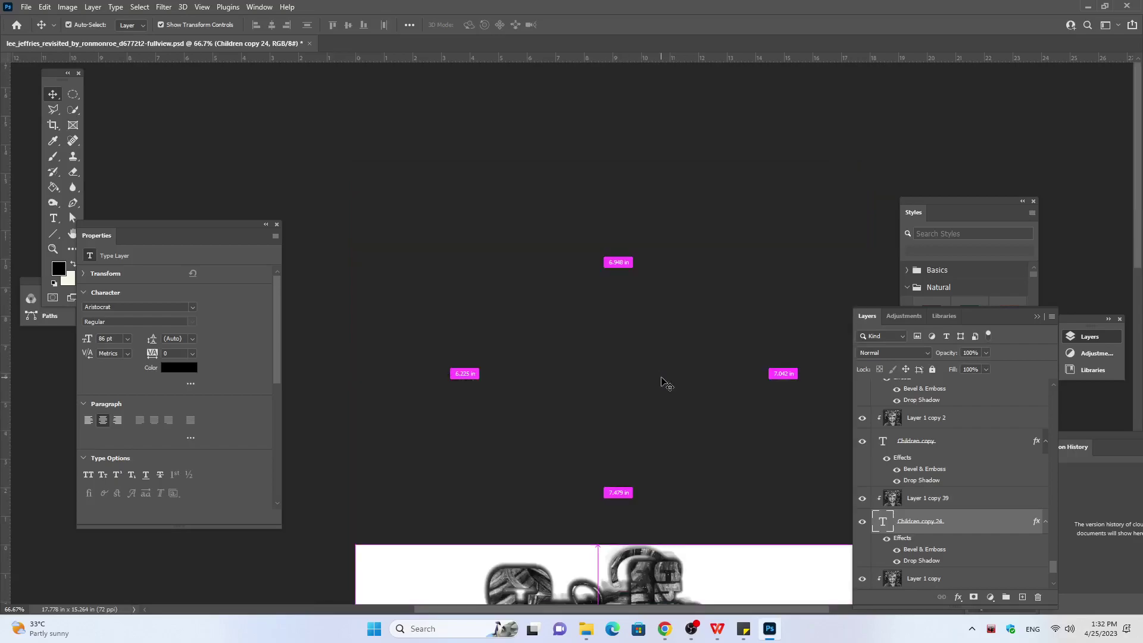
scroll(648, 427, "down", 20)
scroll(669, 377, "up", 1)
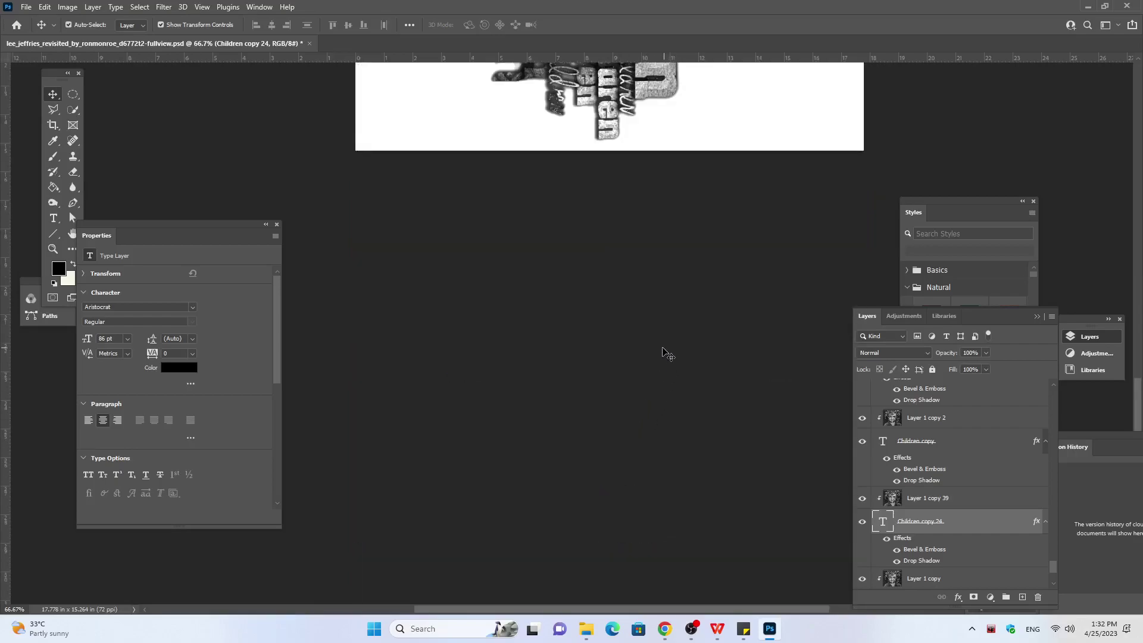
scroll(668, 354, "up", 1)
scroll(652, 339, "up", 2)
scroll(651, 331, "up", 2)
scroll(652, 327, "up", 2)
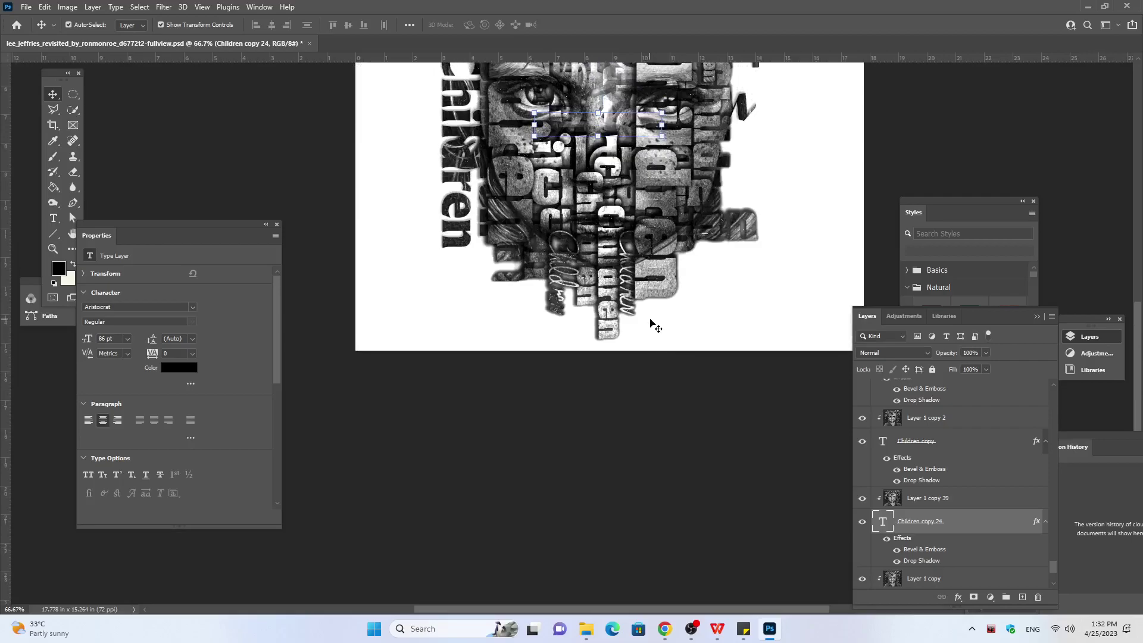
scroll(655, 321, "up", 2)
scroll(656, 322, "up", 1)
scroll(655, 312, "up", 2)
scroll(652, 301, "up", 1)
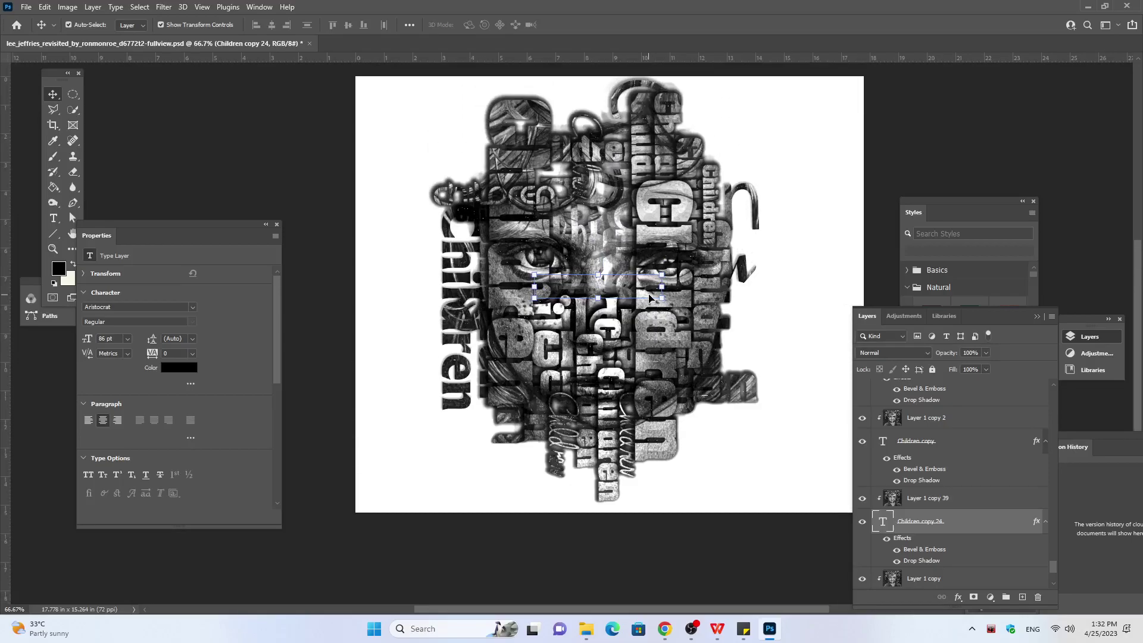
scroll(649, 298, "up", 1)
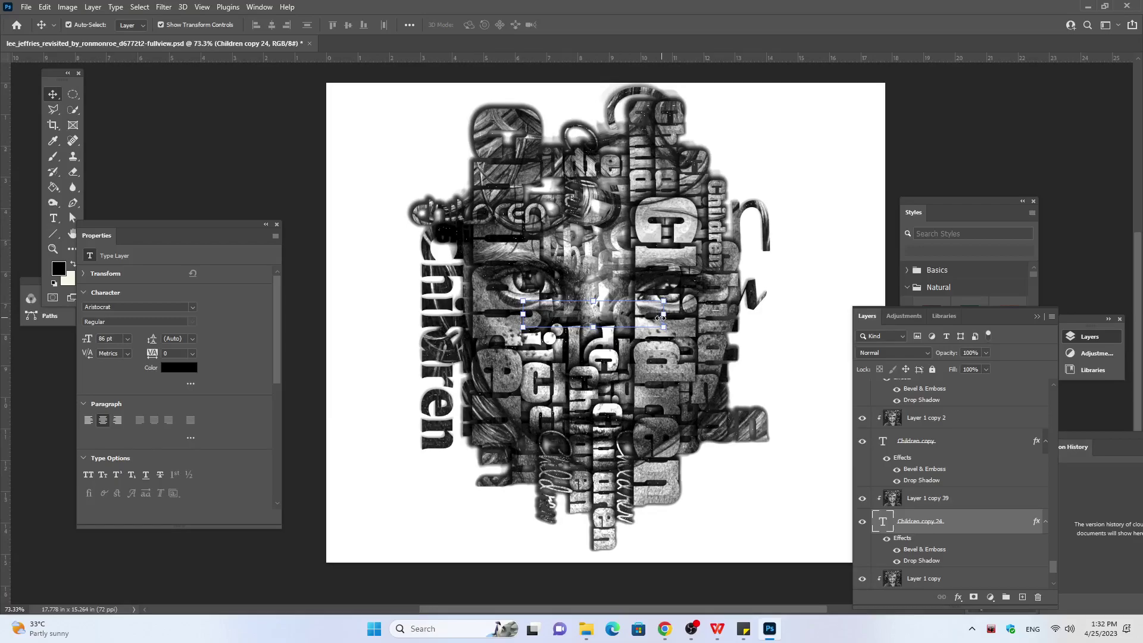
scroll(661, 318, "up", 2)
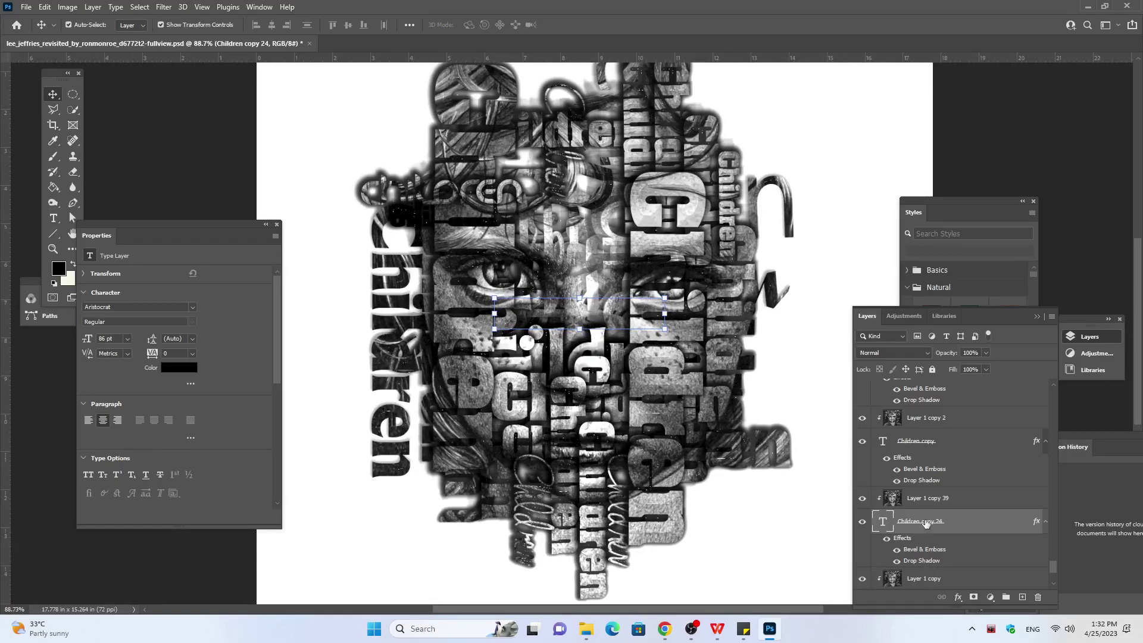
Step: Nudge Children copy 24 down below the eye line and slightly right
key("Right")
key("Right")
key("Right")
key("Right")
key("Right")
key("Right")
key("Down")
key("Down")
key("Down")
key("Down")
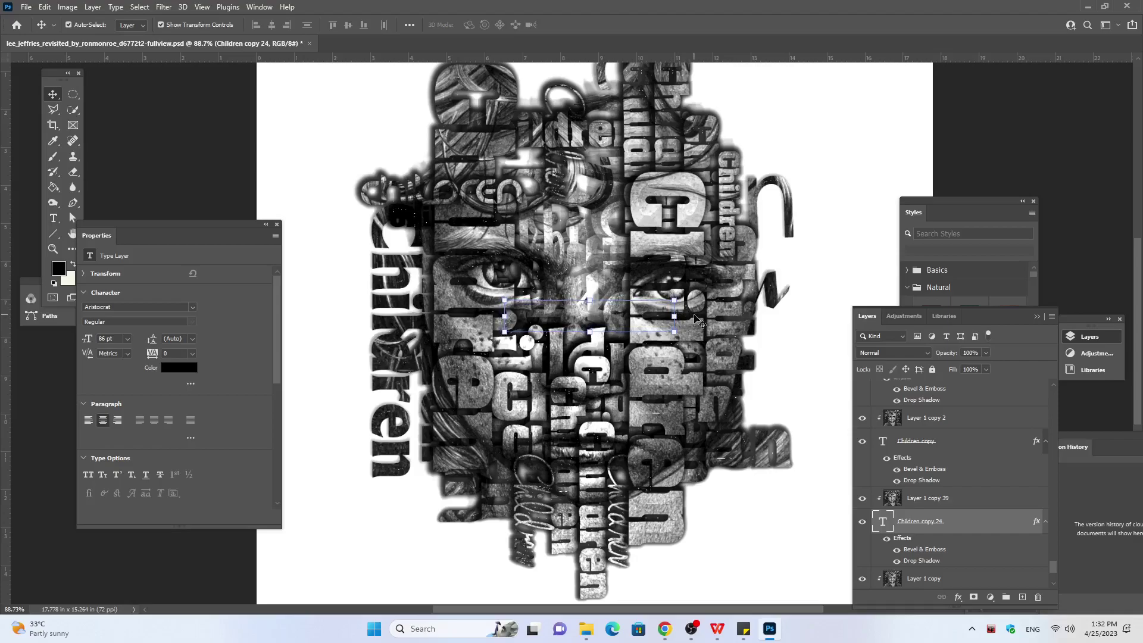
key("Down")
key("Down")
key("Down")
key("Down")
key("Down")
key("Down")
key("Down")
key("Down")
key("Down")
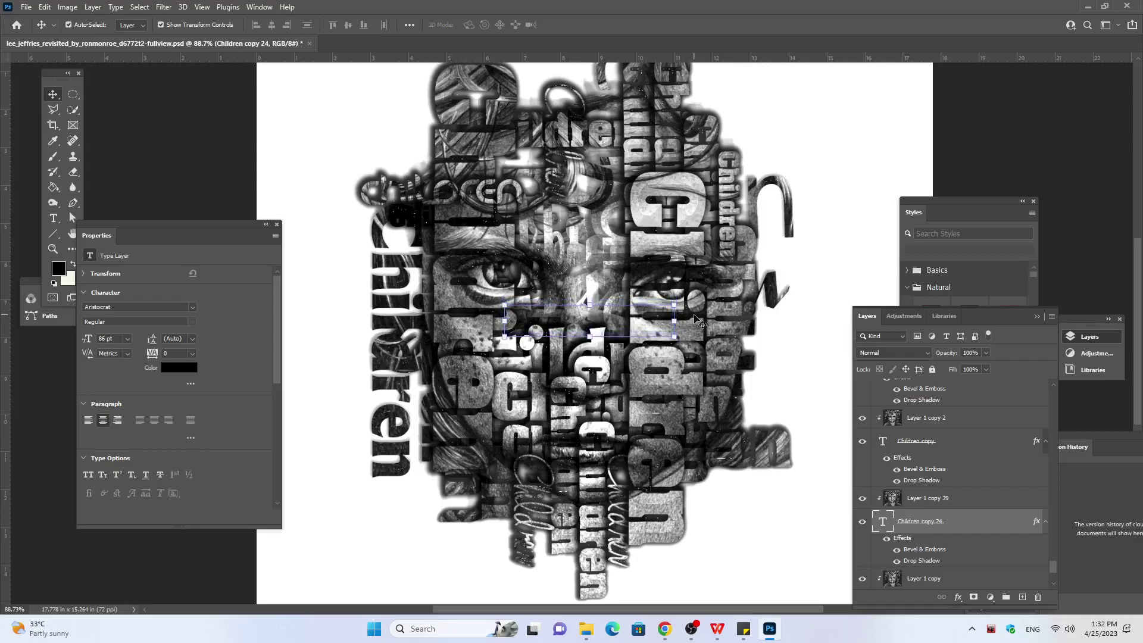
key("Down")
key("Right")
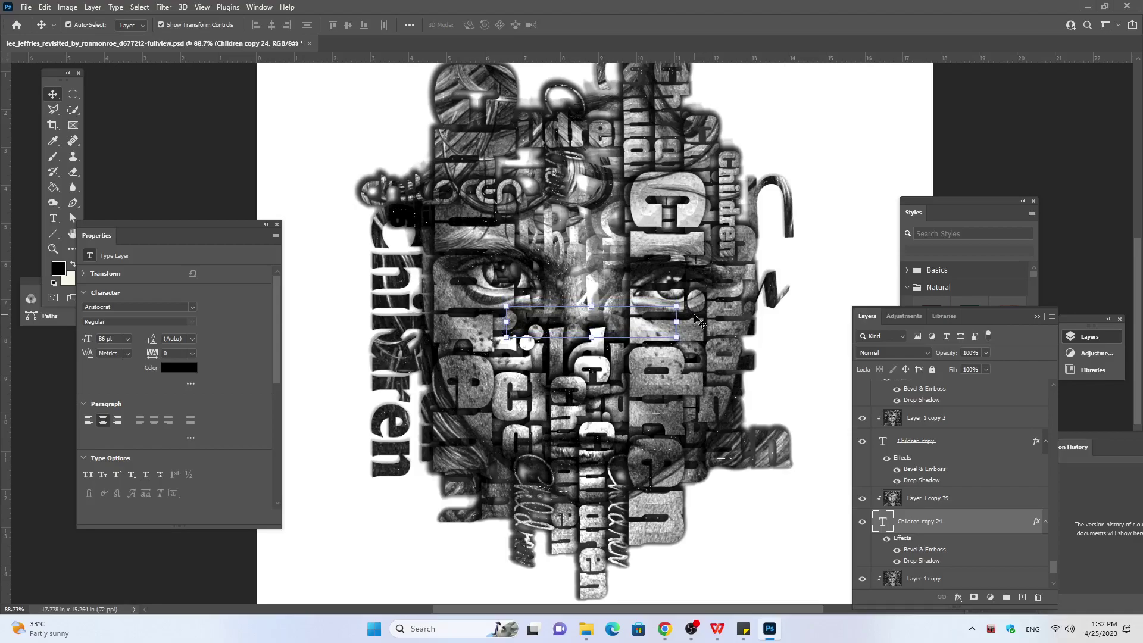
key("Right")
key("Right")
key("Right")
key("Right")
key("Right")
key("Right")
key("Right")
key("Right")
key("Right")
key("Right")
key("Right")
key("Right")
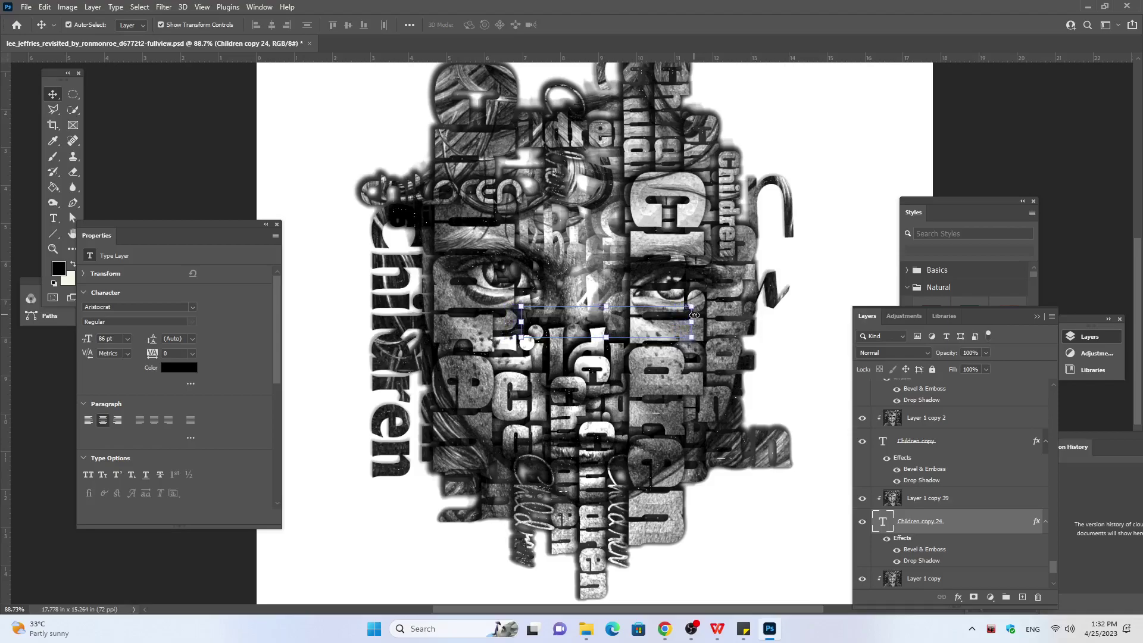
key("Right")
key("Right")
key("Right")
key("Right")
key("Right")
key("Right")
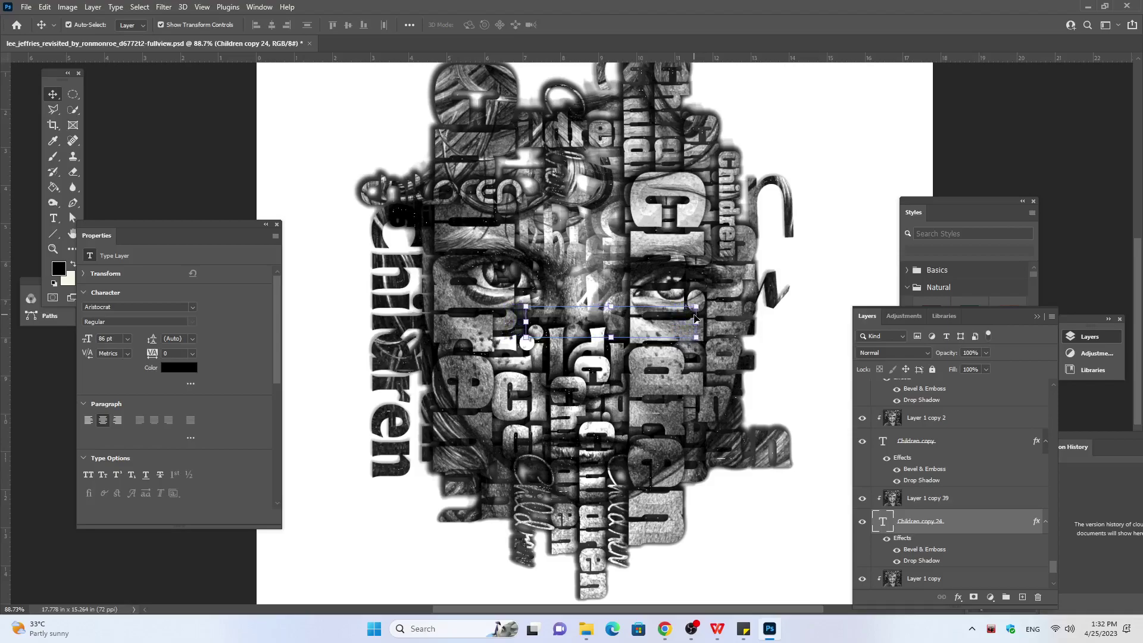
key("Right")
key("Right")
key("Right")
key("Right")
key("Right")
key("Right")
key("Right")
key("Right")
key("Right")
key("Right")
key("Right")
key("Right")
key("Right")
key("Right")
key("Right")
key("Right")
key("Right")
key("Right")
key("Right")
key("Right")
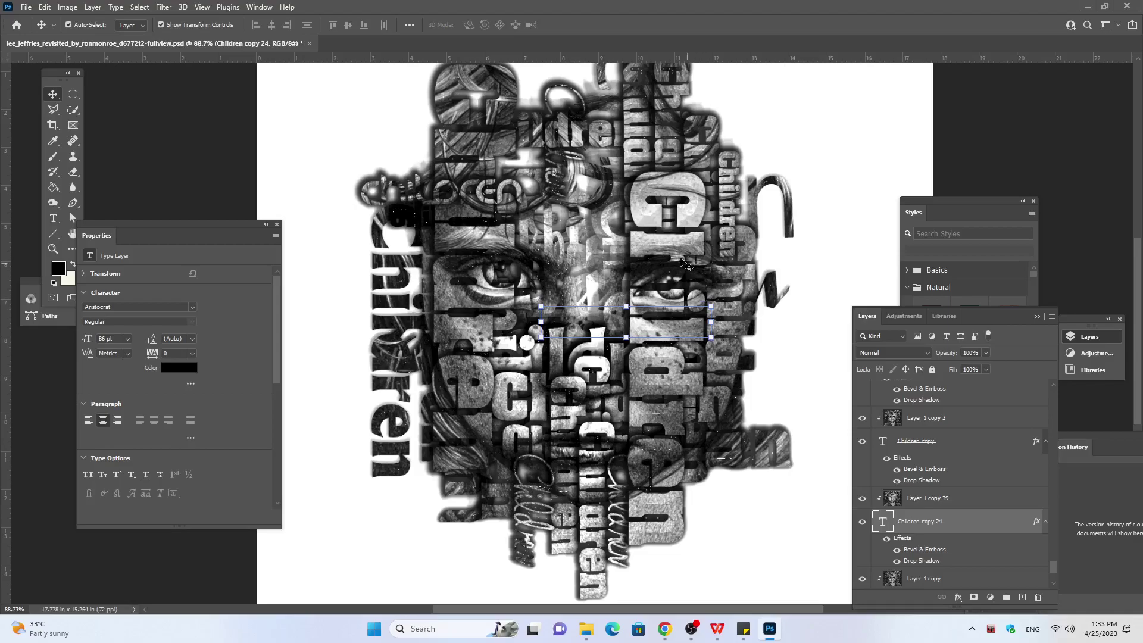
Step: Shift Children copy 24 further right under the right eye, past the cheek
left_click_drag(685, 264, 687, 265)
key("Right")
key("Right")
key("Right")
key("Right")
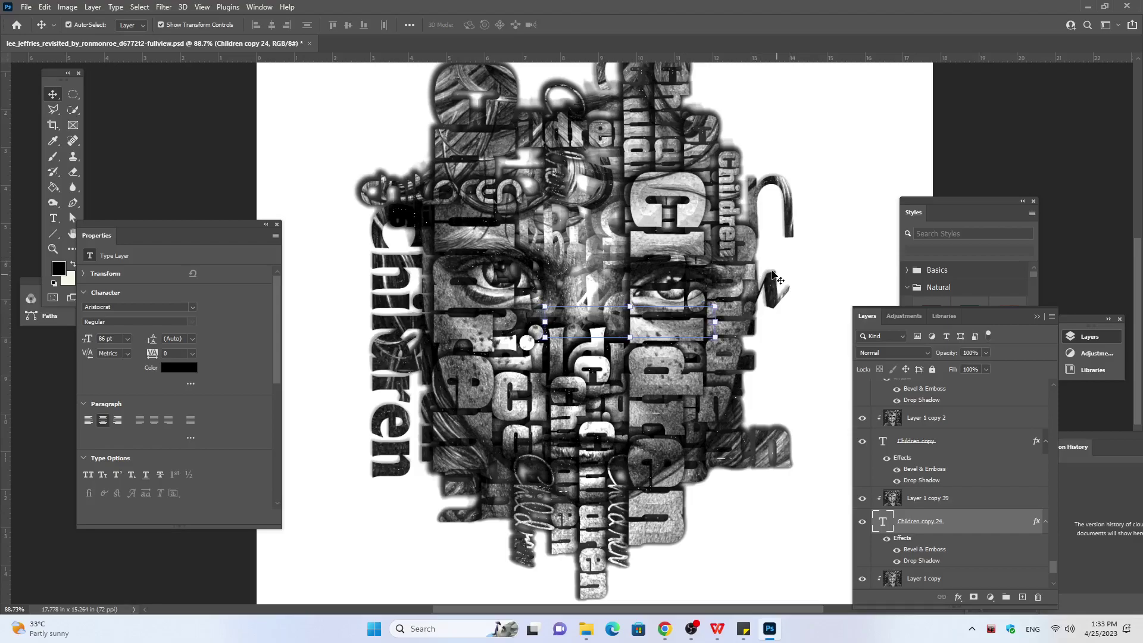
key("Right")
key("Right")
key("Right")
key("Right")
key("Right")
key("Right")
key("Right")
key("Right")
key("Right")
key("Right")
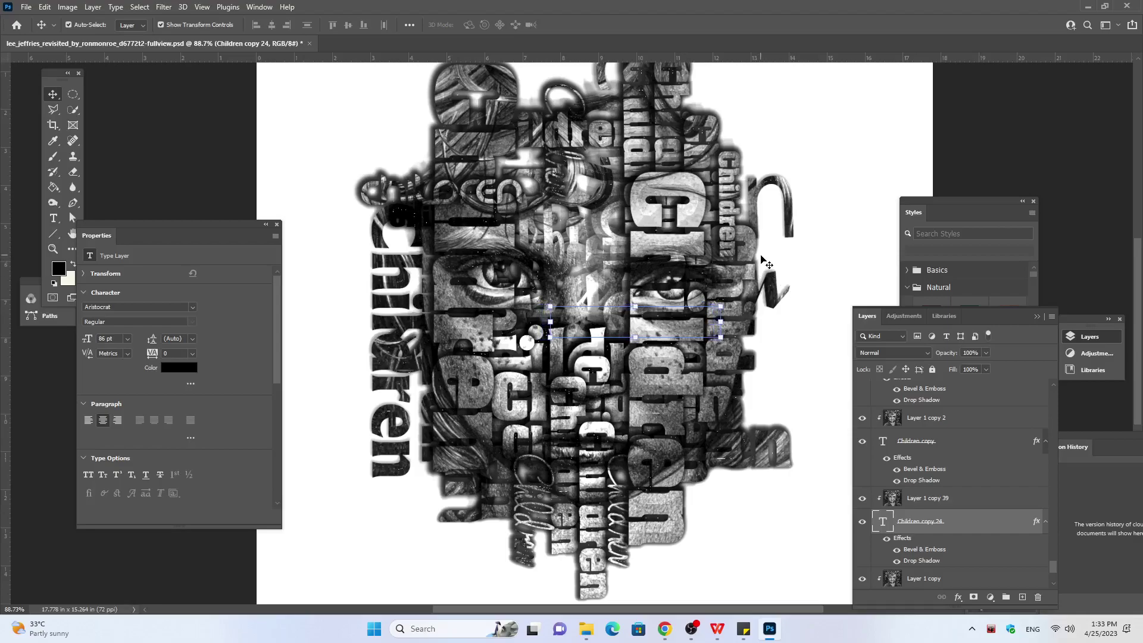
key("Right")
key("Right")
key("Right")
key("Right")
key("Right")
key("Right")
key("Right")
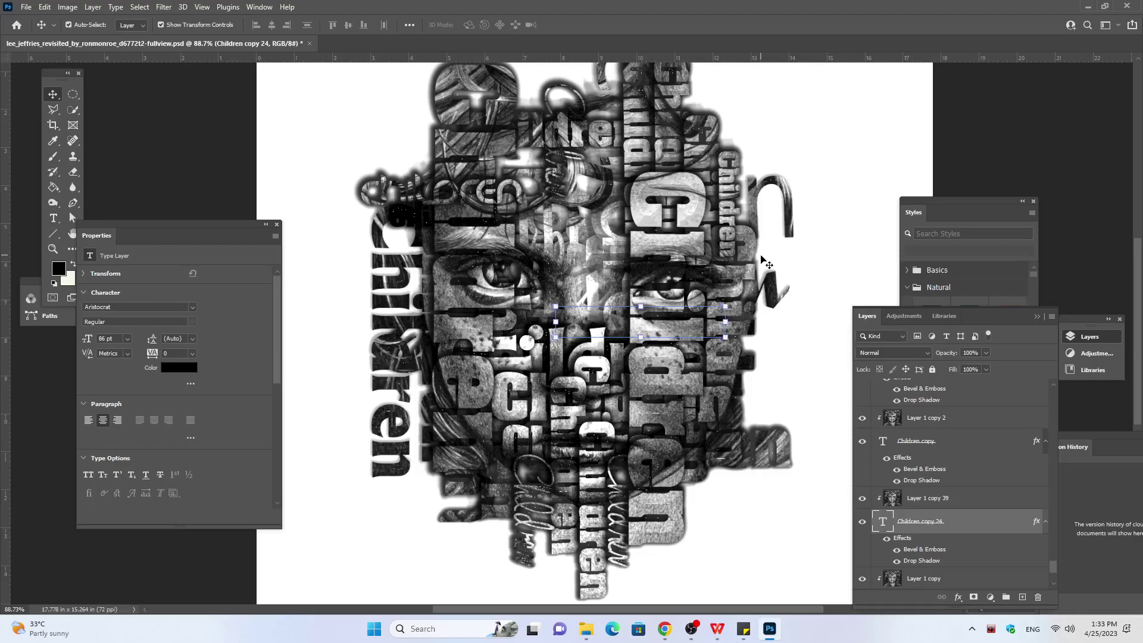
key("Right")
key("Right")
key("Right")
key("Right")
key("Right")
key("Right")
key("Right")
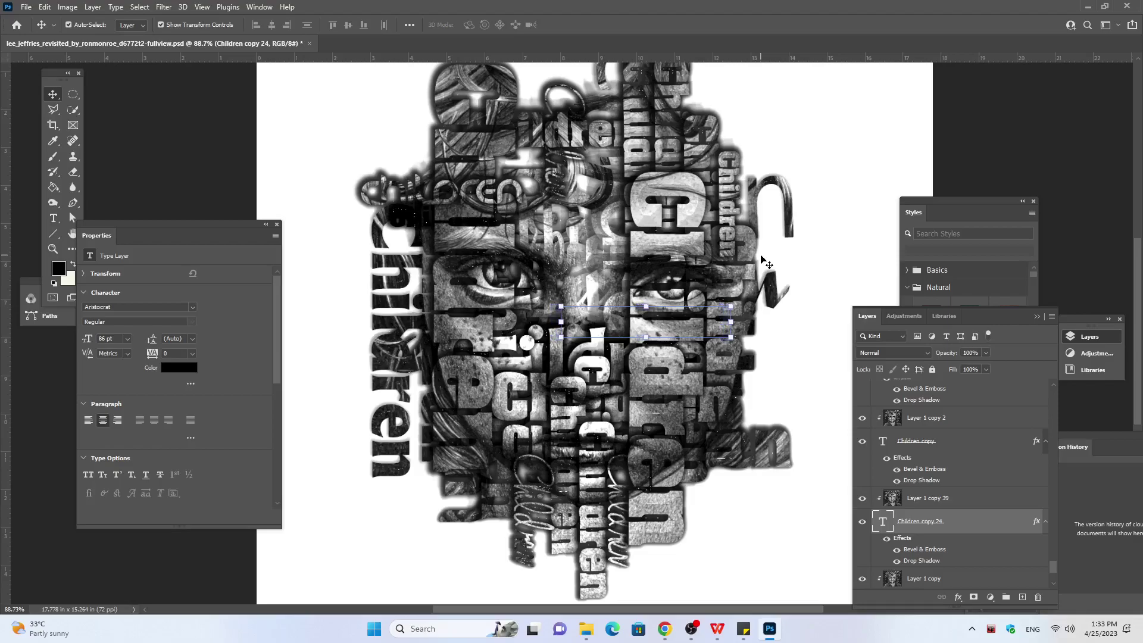
key("Right")
key("Right")
key("Right")
key("Right")
key("Right")
key("Right")
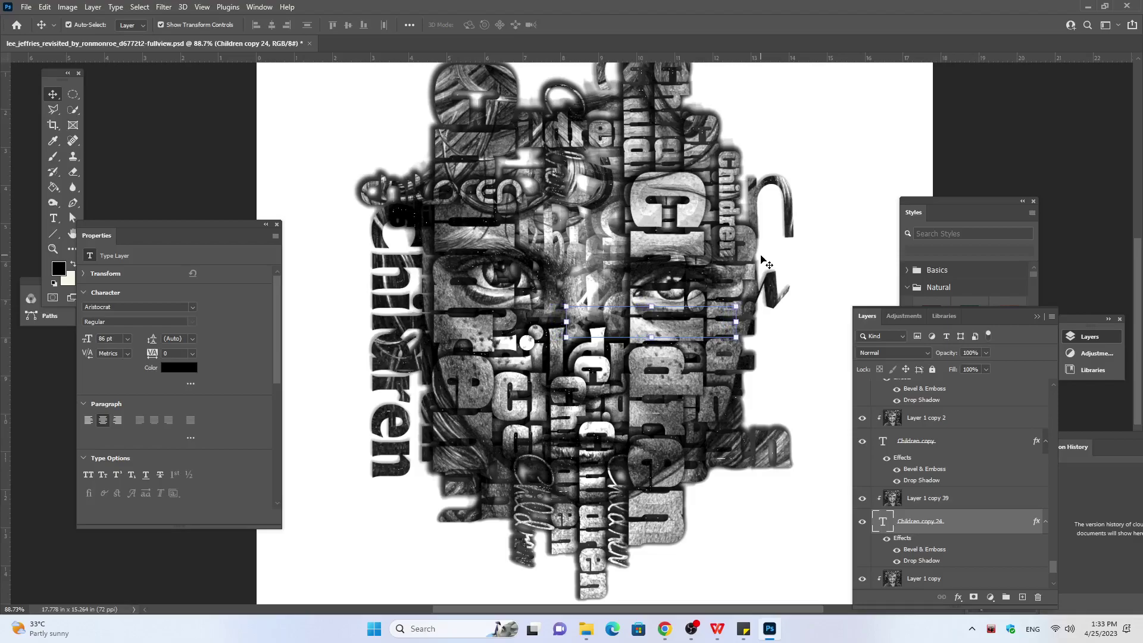
key("Right")
key("Right")
key("Right")
key("Right")
key("Right")
key("Right")
key("Right")
key("Right")
key("Right")
key("Right")
key("Right")
key("Right")
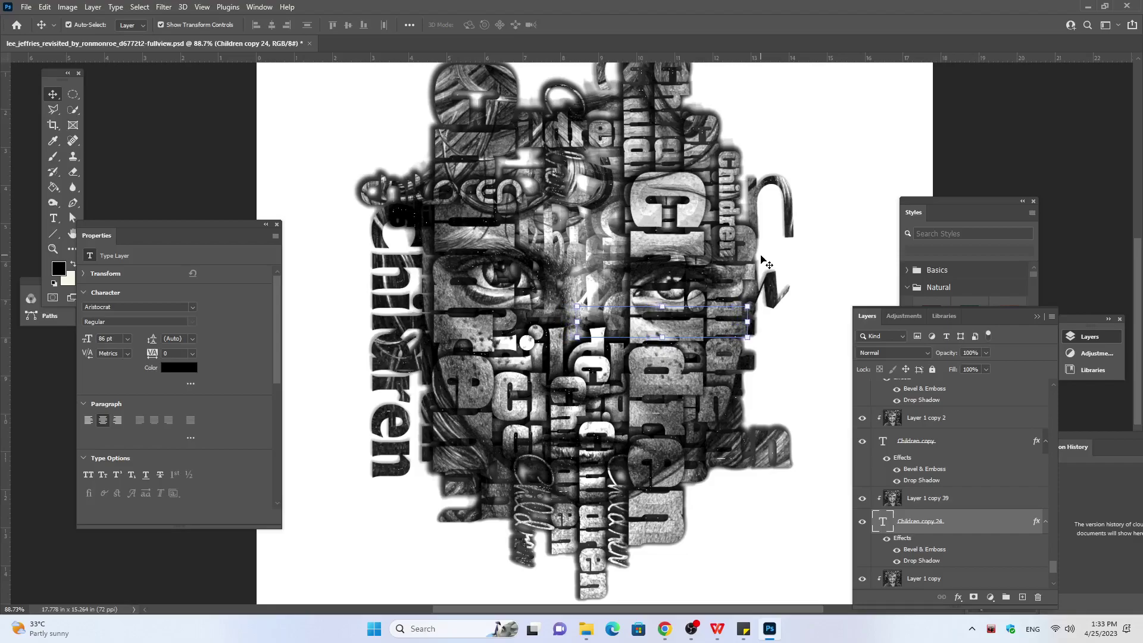
key("Right")
key("Right")
key("Right")
key("Right")
key("Right")
key("Right")
key("Right")
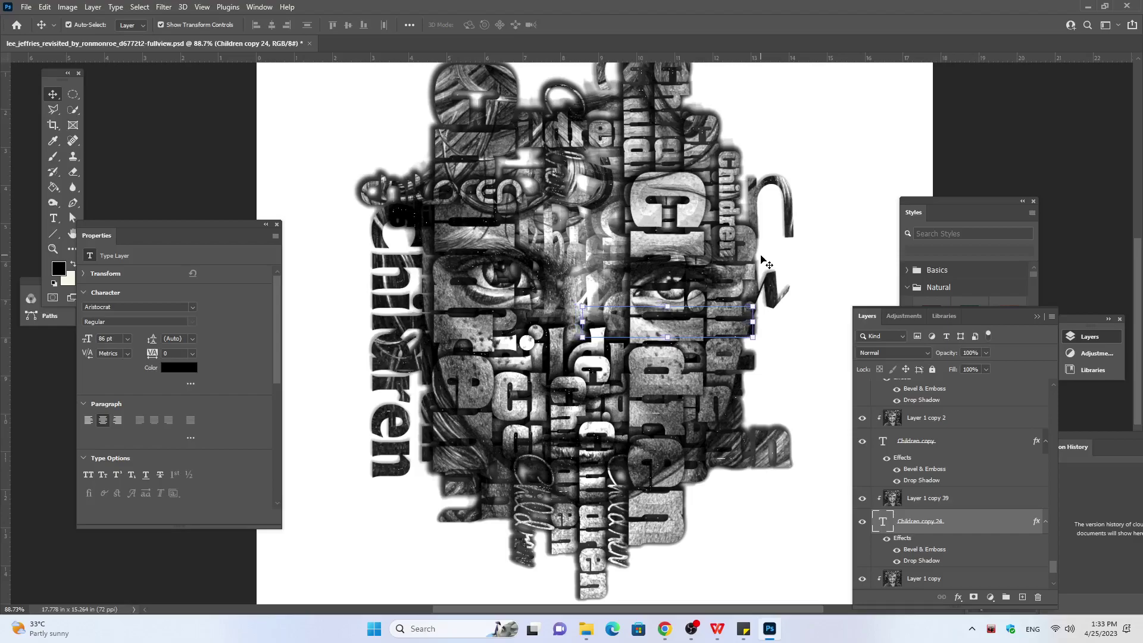
key("Right")
key("Right")
key("Right")
key("Right")
key("Right")
key("Right")
key("Right")
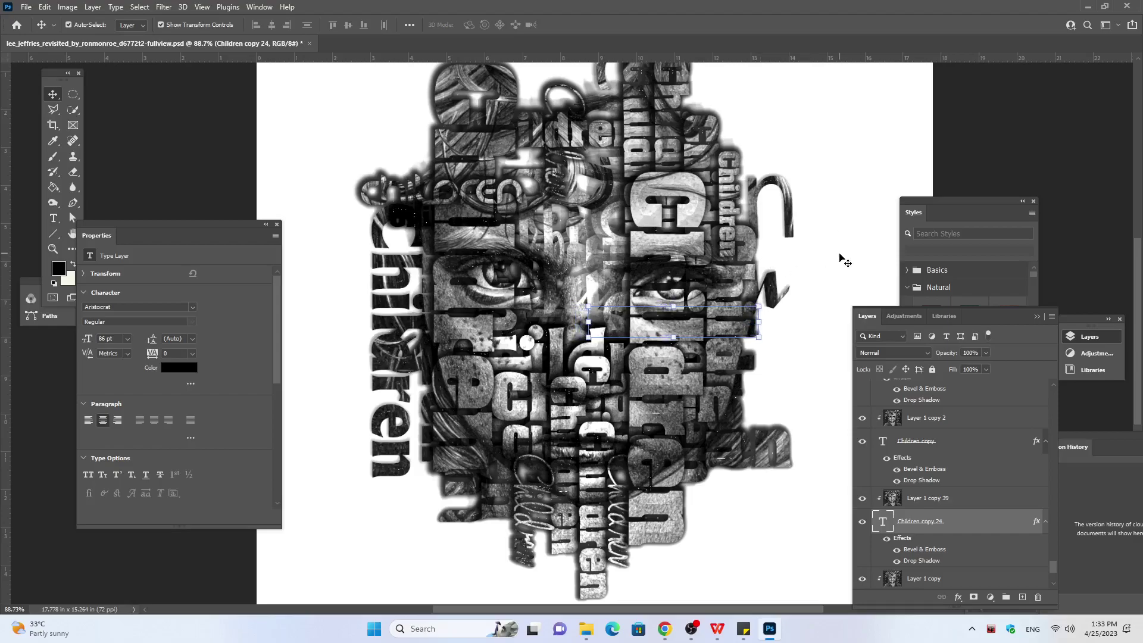
key("Right")
key("Right")
key("Right")
key("Right")
key("Right")
key("Right")
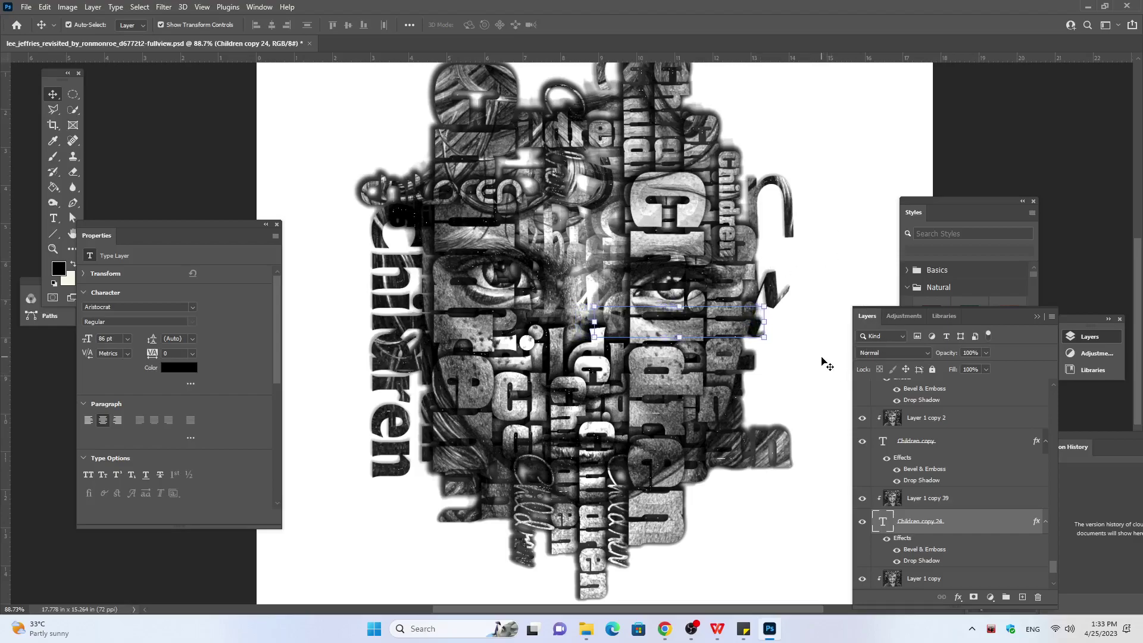
key("Right")
key("Right")
key("Right")
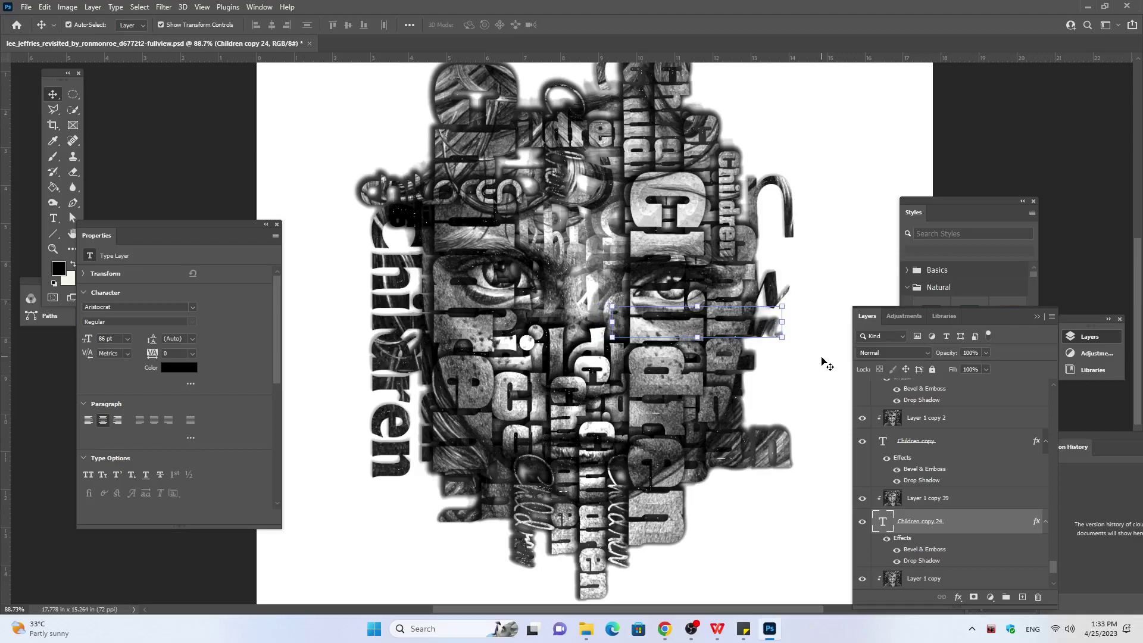
key("Right")
key("Right")
key("Right")
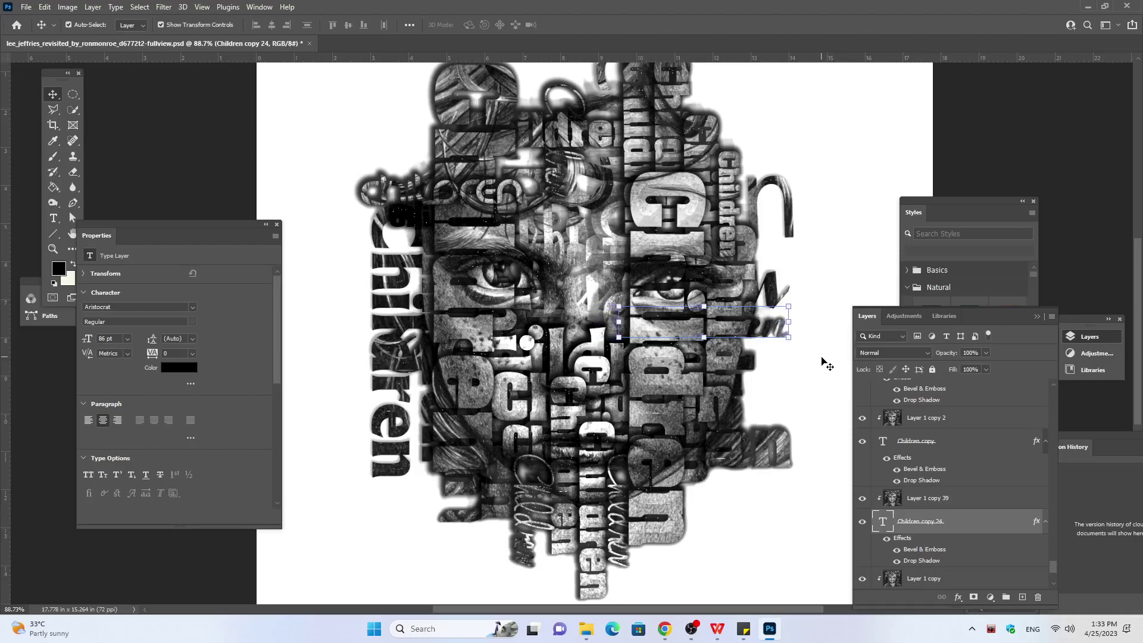
key("Right")
key("Right")
key("Right")
key("Right")
key("Right")
key("Right")
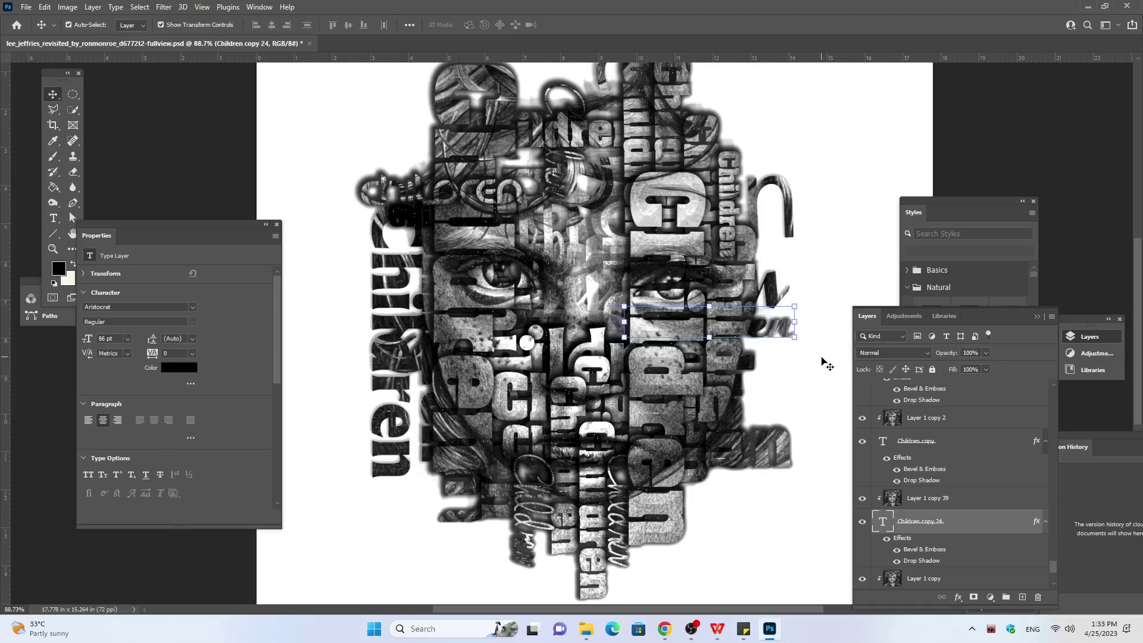
key("Right")
key("Right")
key("Right")
key("Right")
key("Right")
key("Right")
key("Right")
key("Right")
key("Right")
key("Right")
key("Right")
key("Right")
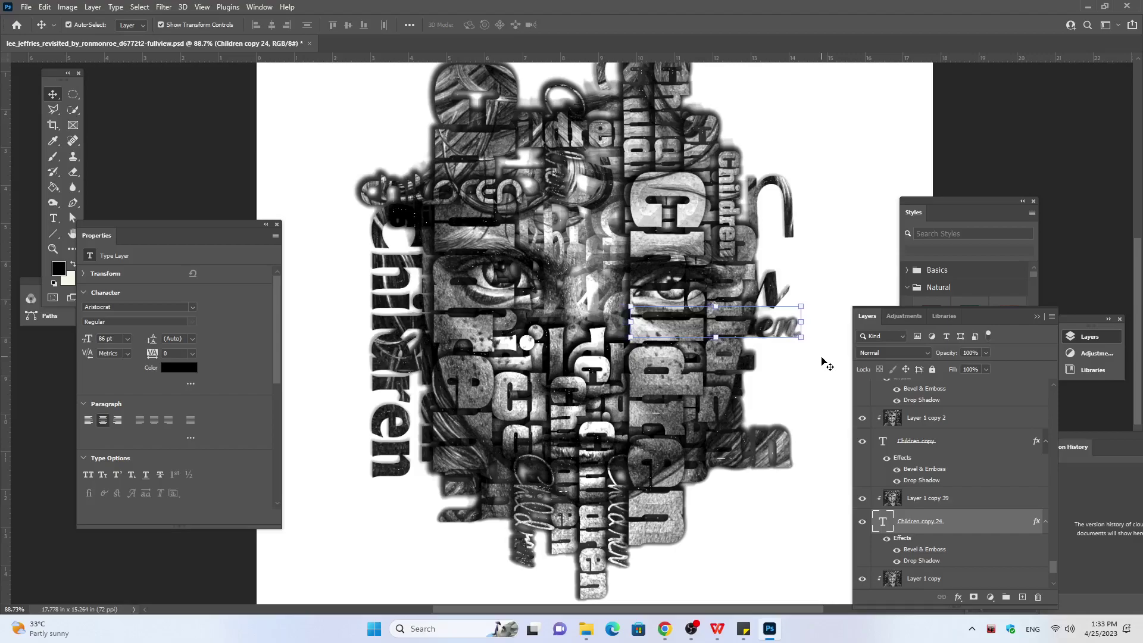
key("Right")
key("Right")
key("Right")
key("Right")
key("Right")
key("Right")
key("Right")
key("Right")
key("Right")
key("Right")
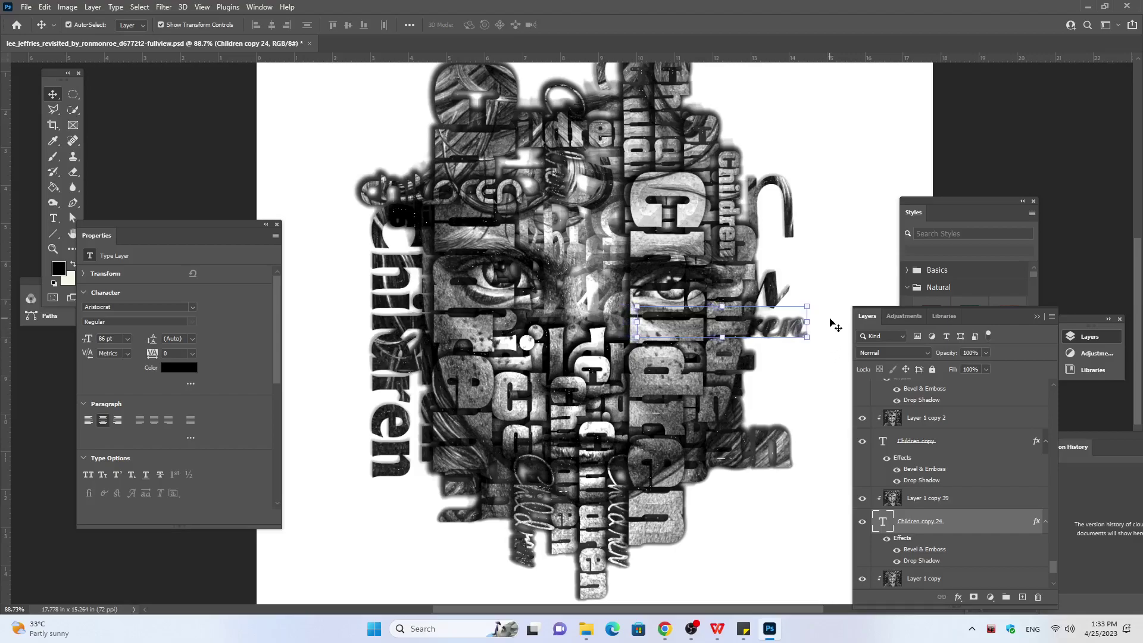
key("Right")
key("Right")
key("Right")
key("Right")
key("Right")
key("Right")
key("Right")
key("Right")
key("Right")
key("Right")
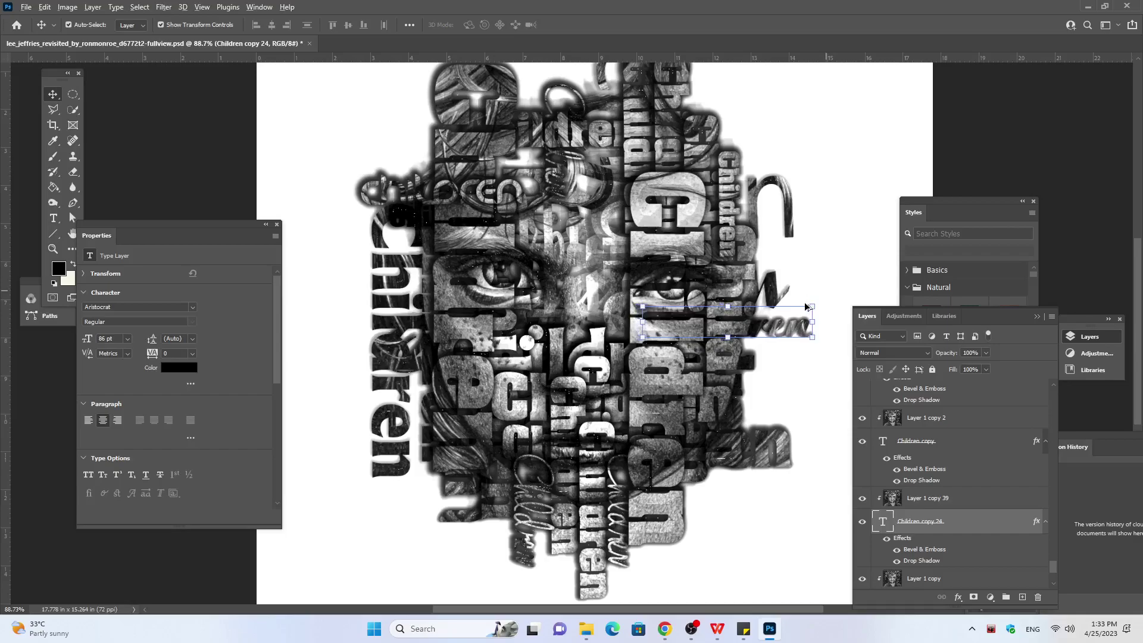
Step: Finish placing Children copy 24 toward the face's right edge with final right nudges
scroll(807, 307, "down", 1)
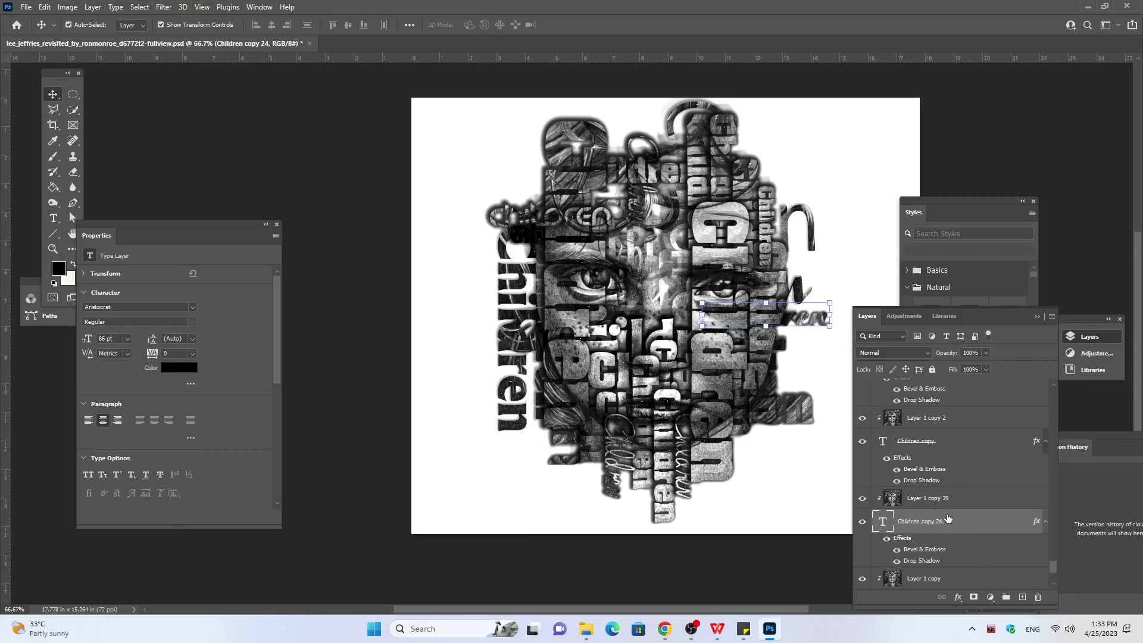
key("Right")
key("Right")
key("Right")
key("Right")
key("Right")
key("Right")
key("Right")
key("Right")
key("Right")
key("Right")
key("Right")
key("Right")
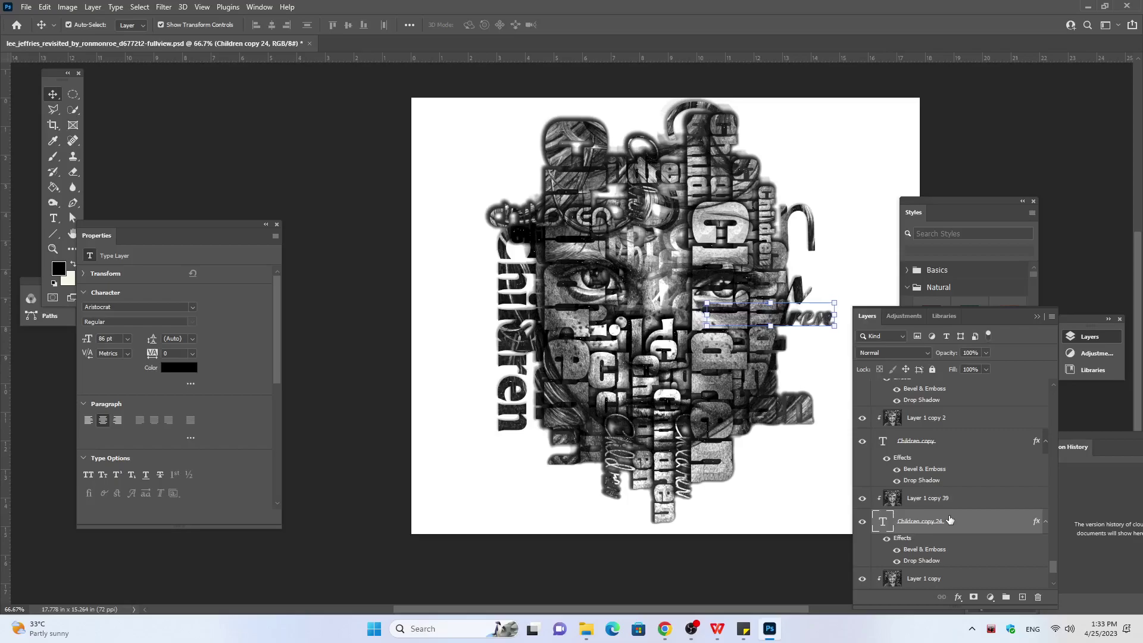
key("Right")
key("Right")
key("Right")
key("Right")
key("Right")
key("Right")
key("Right")
key("Right")
key("Right")
key("Right")
key("Right")
key("Right")
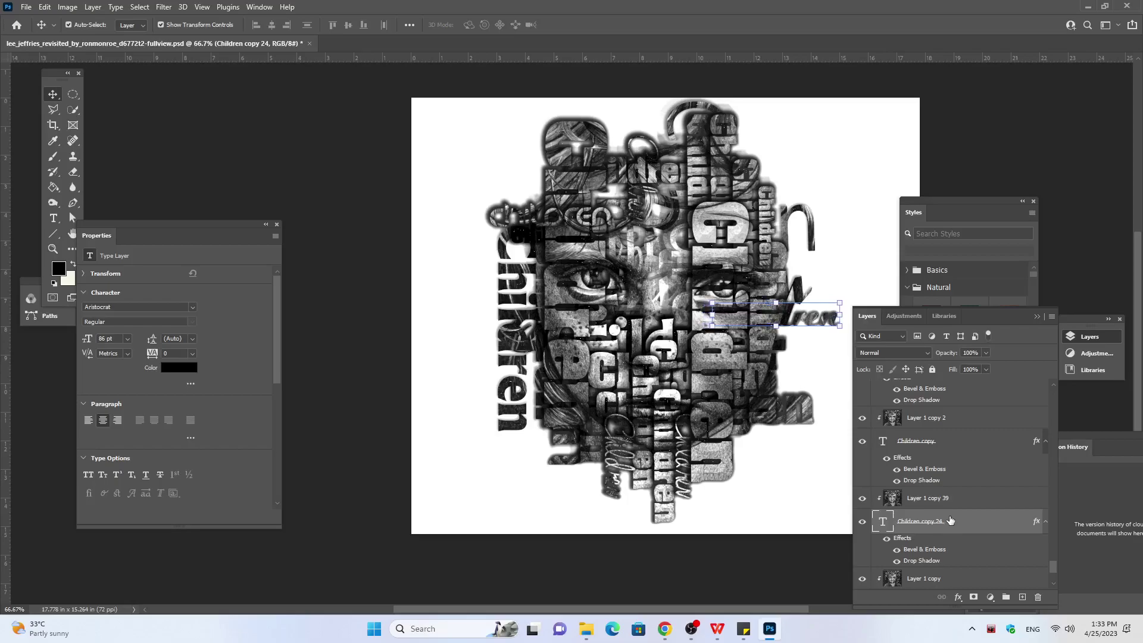
key("Right")
key("Right")
key("Right")
key("Right")
key("Right")
key("Right")
key("Right")
key("Right")
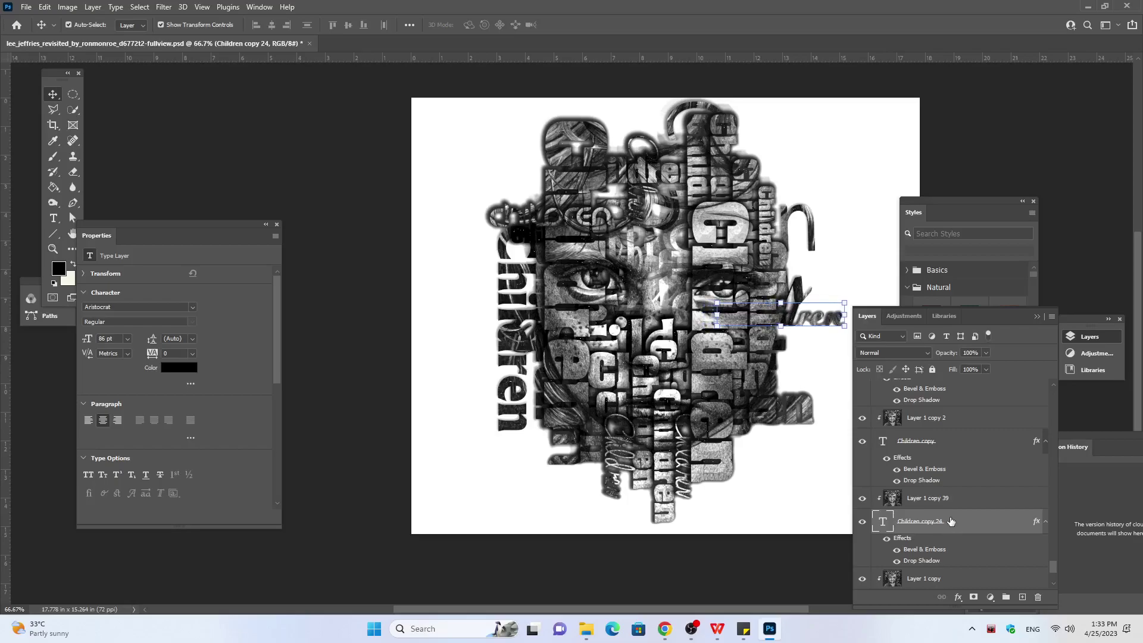
key("Right")
key("Right")
key("Right")
key("Right")
key("Right")
key("Right")
key("Right")
key("Right")
key("Right")
key("Right")
key("Right")
key("Right")
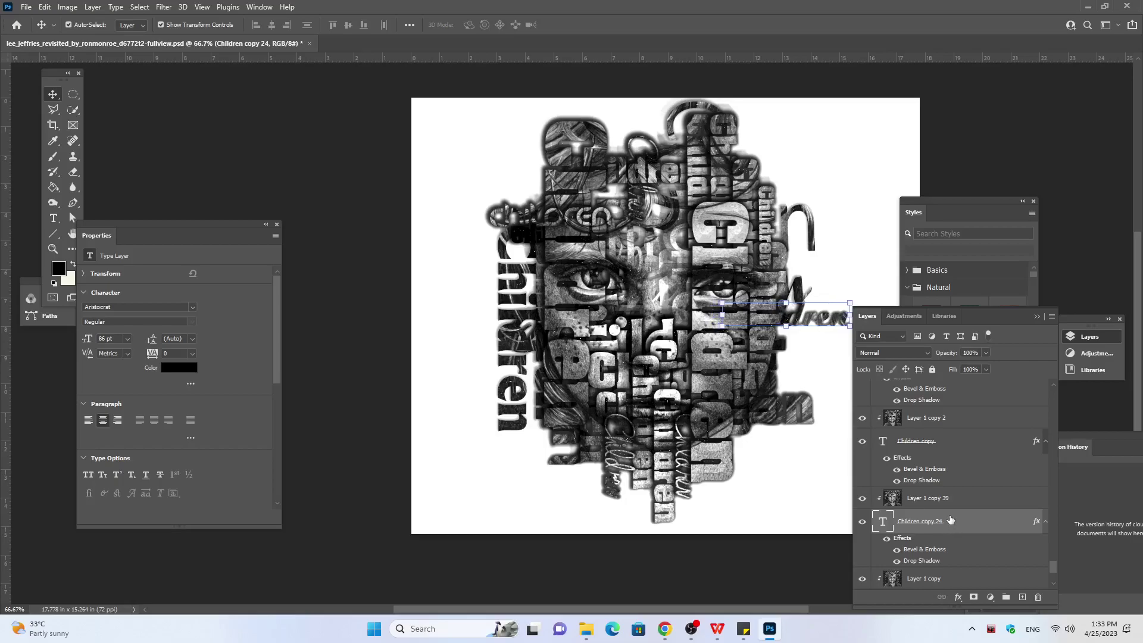
key("Right")
key("Right")
key("Right")
key("Right")
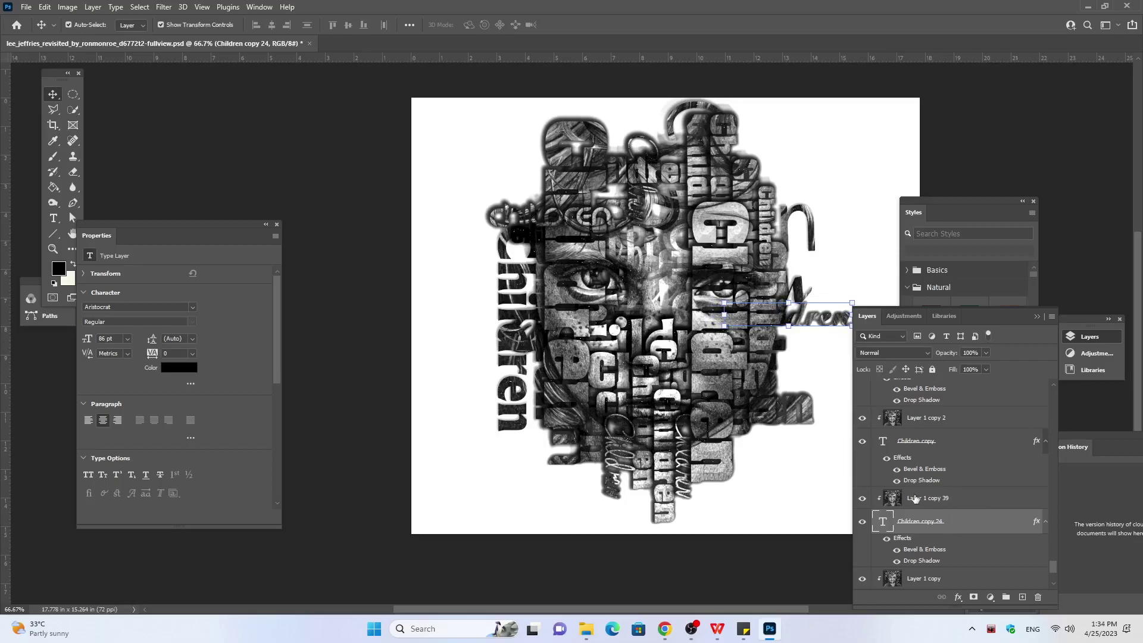
Step: Duplicate the word with Layer 1 copy 39 and rotate Children copy 25 about 90° upright
left_click(947, 504)
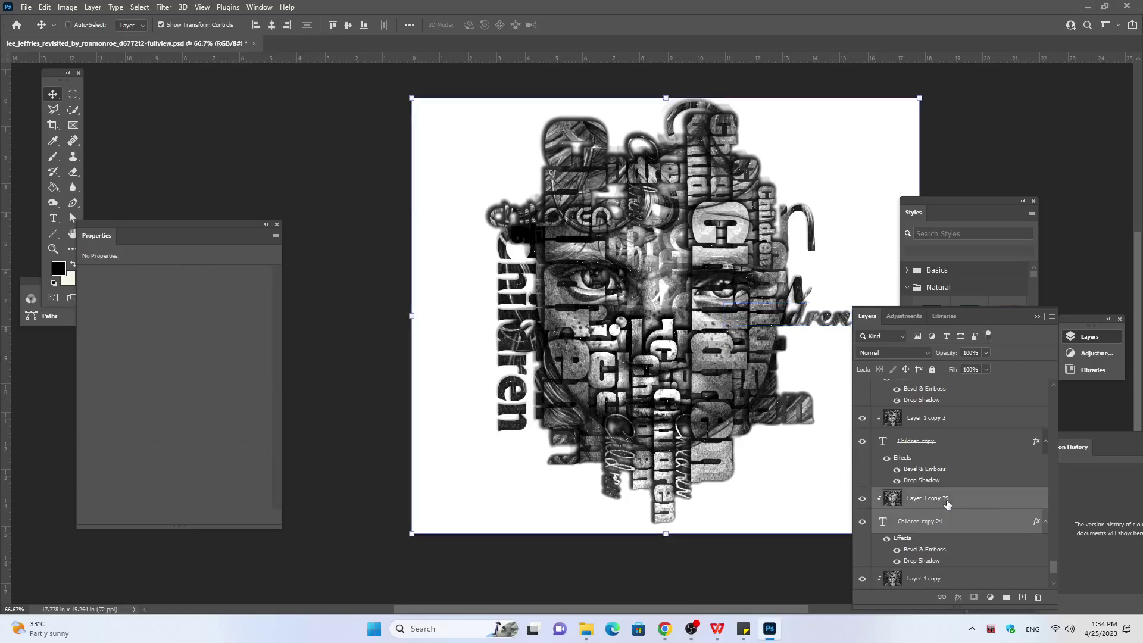
key("ctrl")
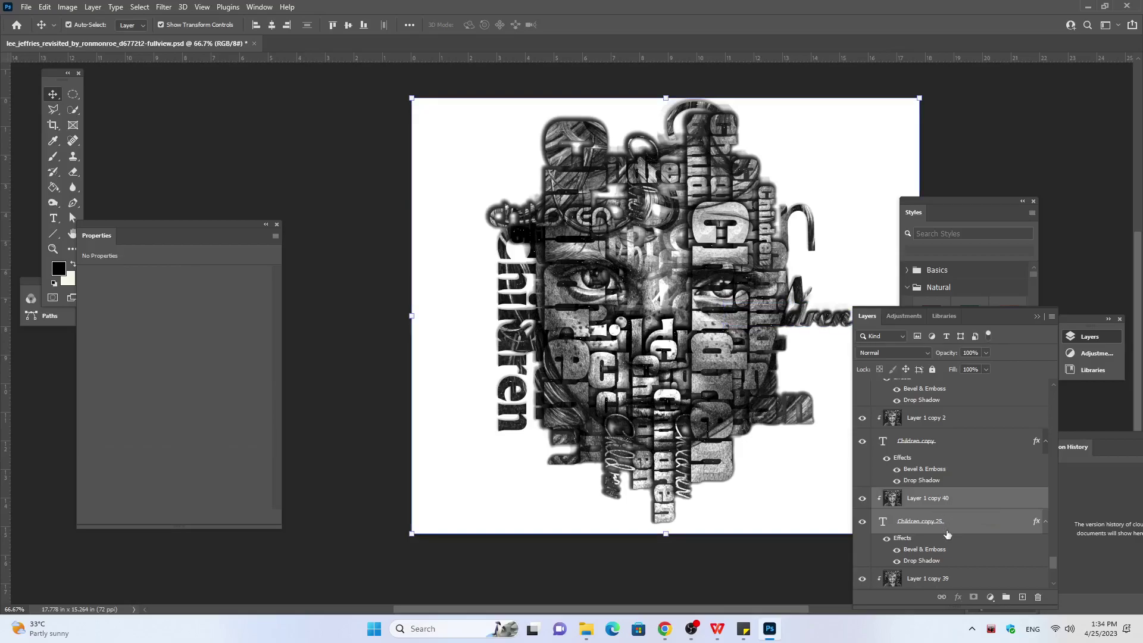
left_click(947, 530)
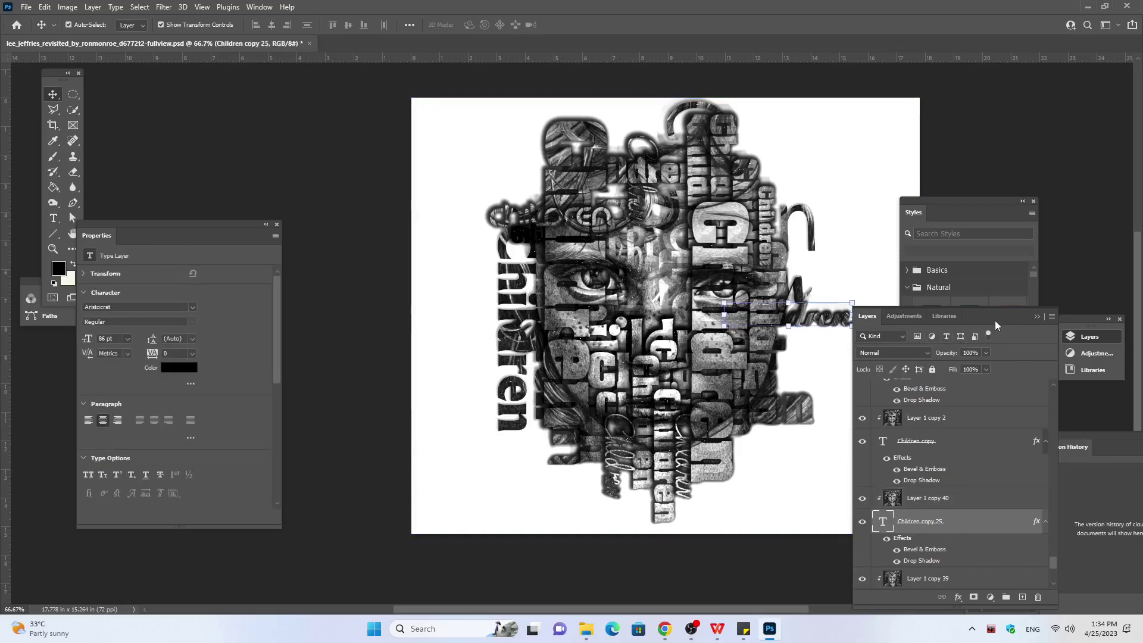
left_click_drag(995, 321, 1085, 352)
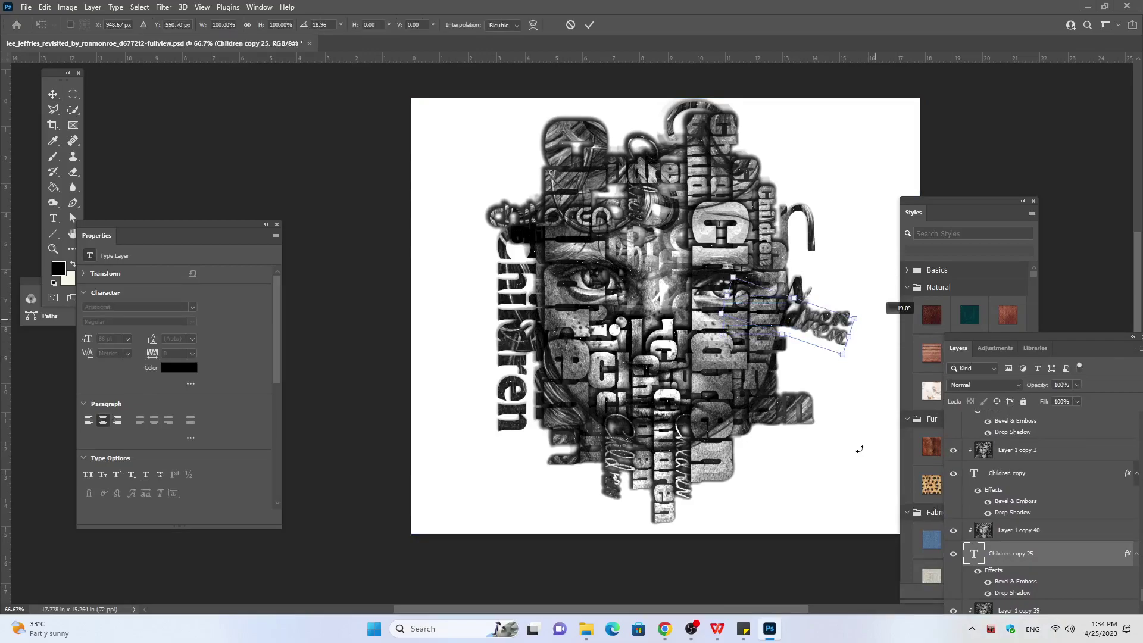
mouse_move(862, 294)
left_mouse_down()
mouse_move(827, 489)
mouse_move(832, 506)
mouse_move(854, 489)
mouse_move(842, 501)
left_mouse_up()
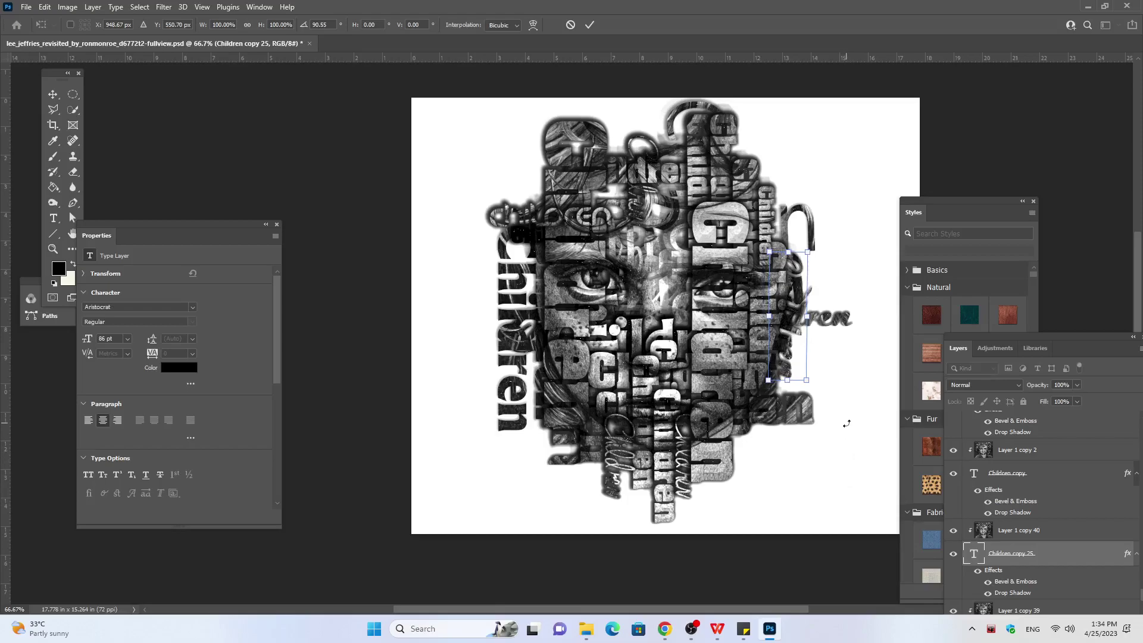
key("Return")
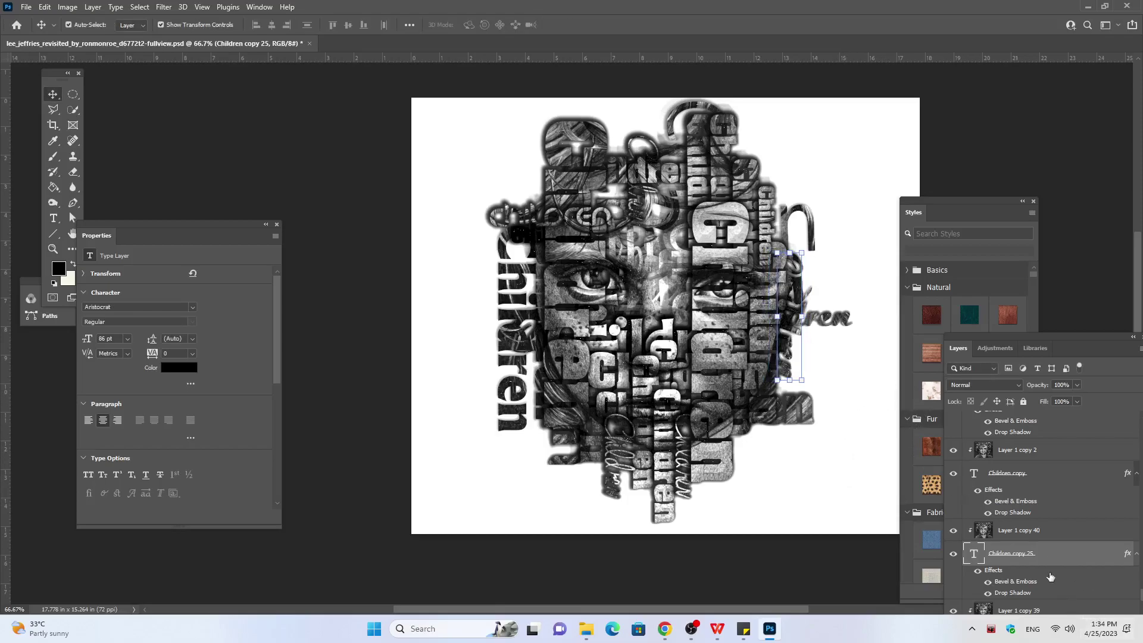
Step: Duplicate the upright word with Layer 1 copy 40, selecting the new Children copy 26
left_click(1042, 538)
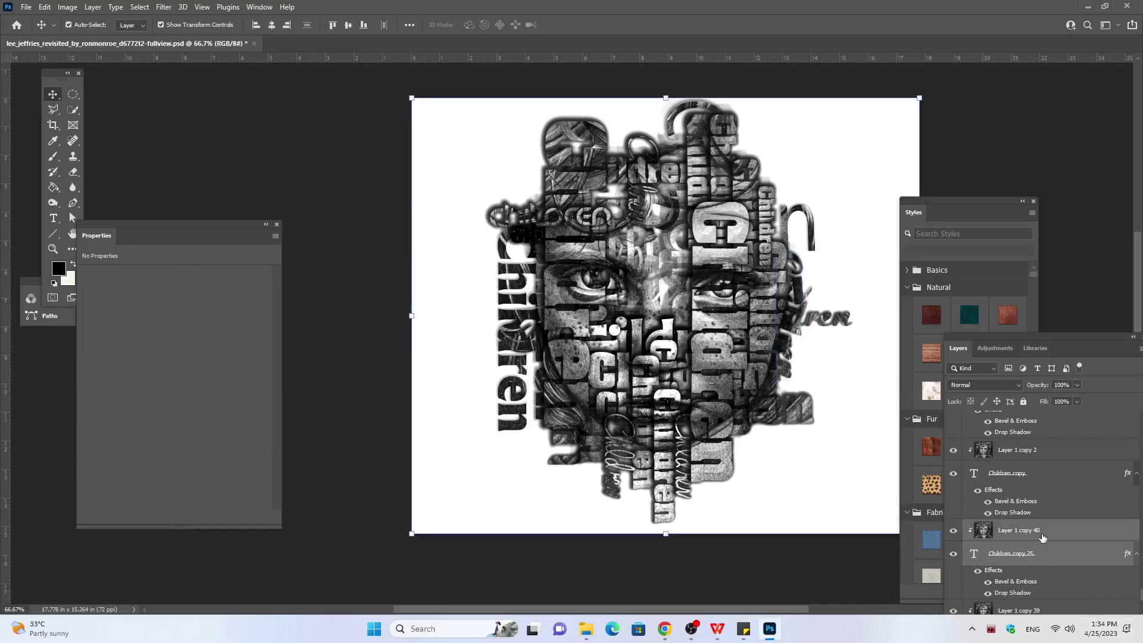
key("ctrl")
key("ctrl+j")
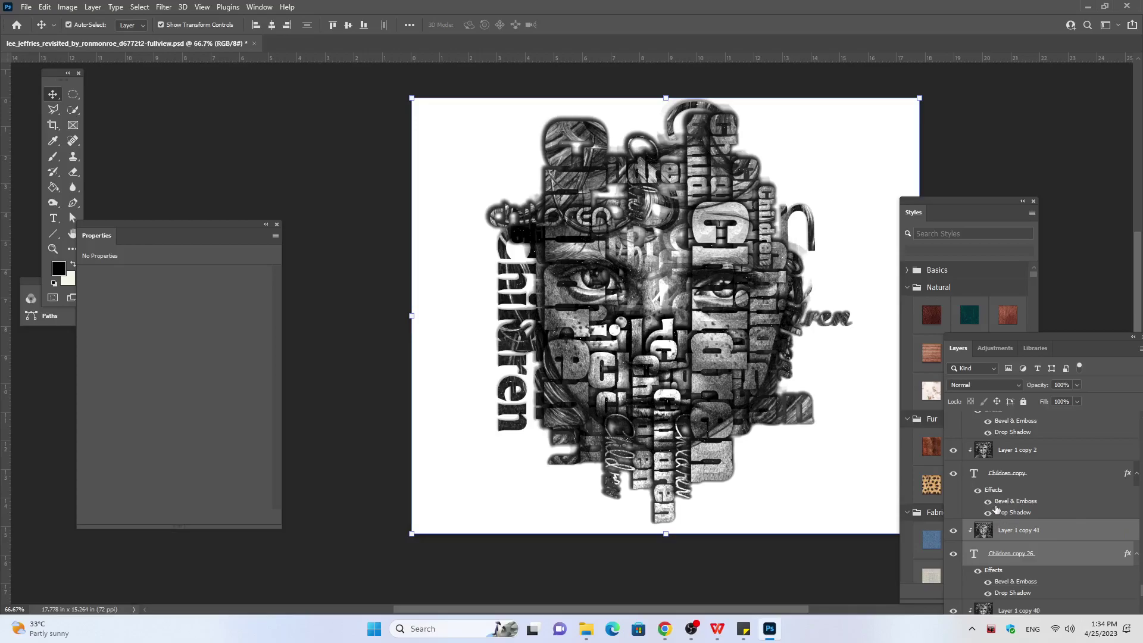
left_click(1006, 556)
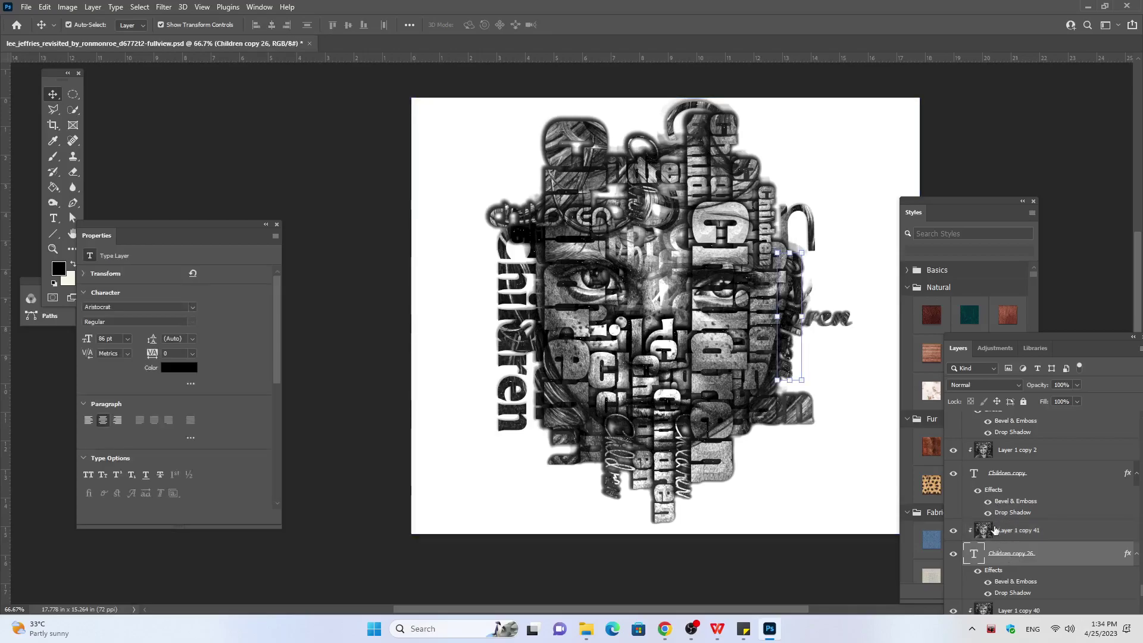
Step: Nudge Children copy 26 left until it sits between the eyes over the nose
key("Left")
key("Left")
key("Left")
key("Left")
key("Left")
key("Left")
key("Left")
key("Left")
key("Left")
key("Left")
key("Left")
key("Left")
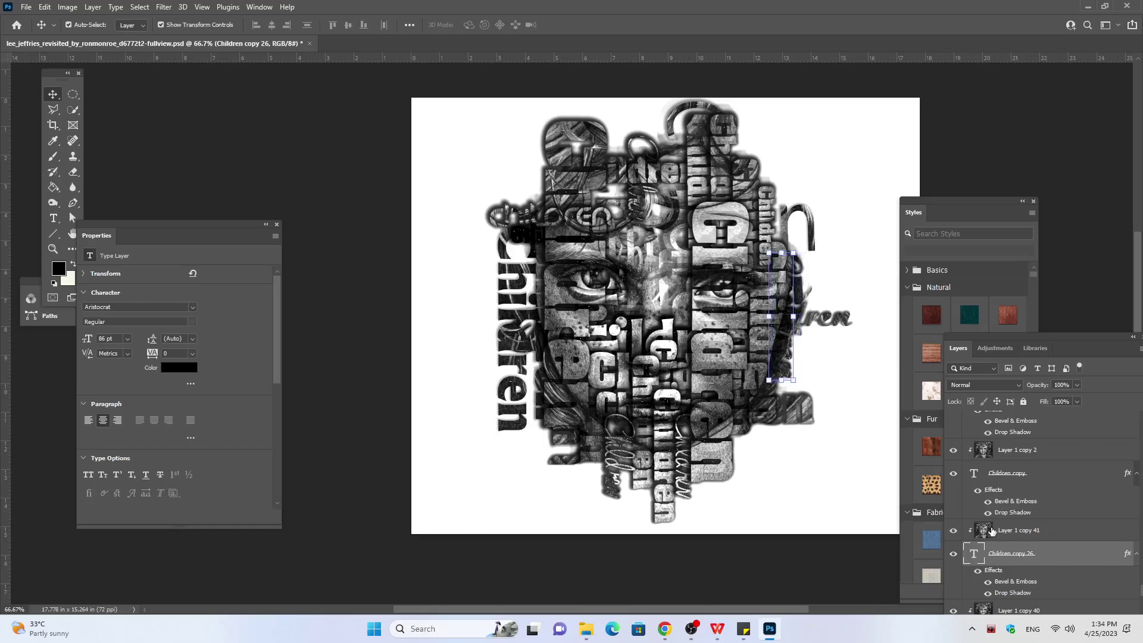
key("Left")
key("Left")
key("Left")
key("Left")
key("Left")
key("Left")
key("Left")
key("Left")
key("Left")
key("Left")
key("Left")
key("Left")
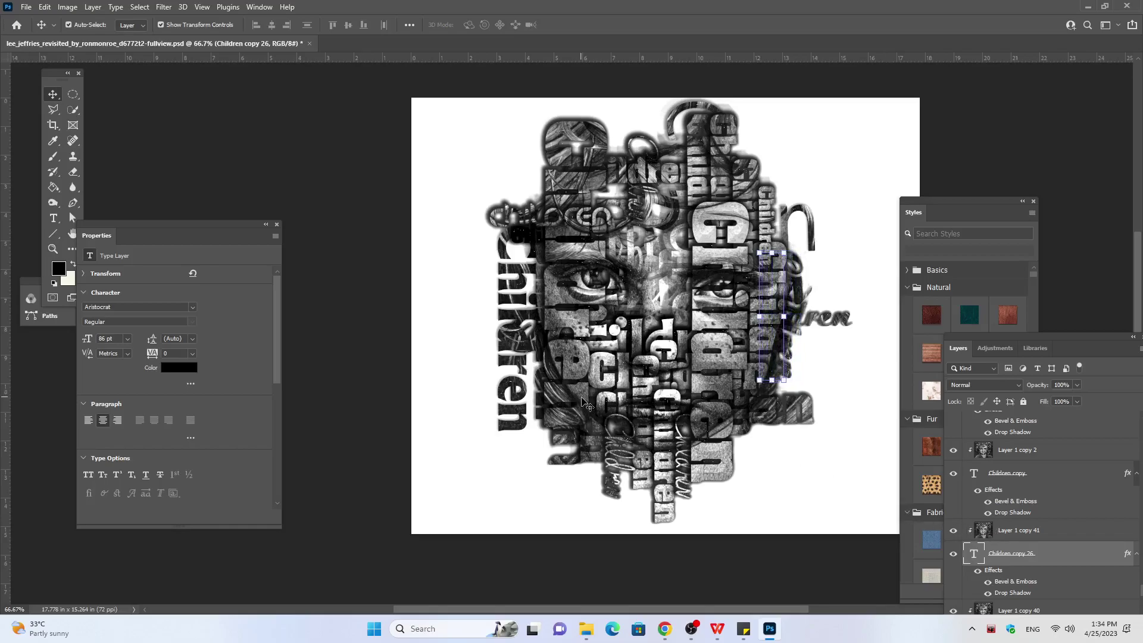
key("Left")
key("Left")
key("Left")
key("Left")
key("Left")
key("Left")
key("Left")
key("Left")
key("Left")
key("Left")
key("Left")
key("Left")
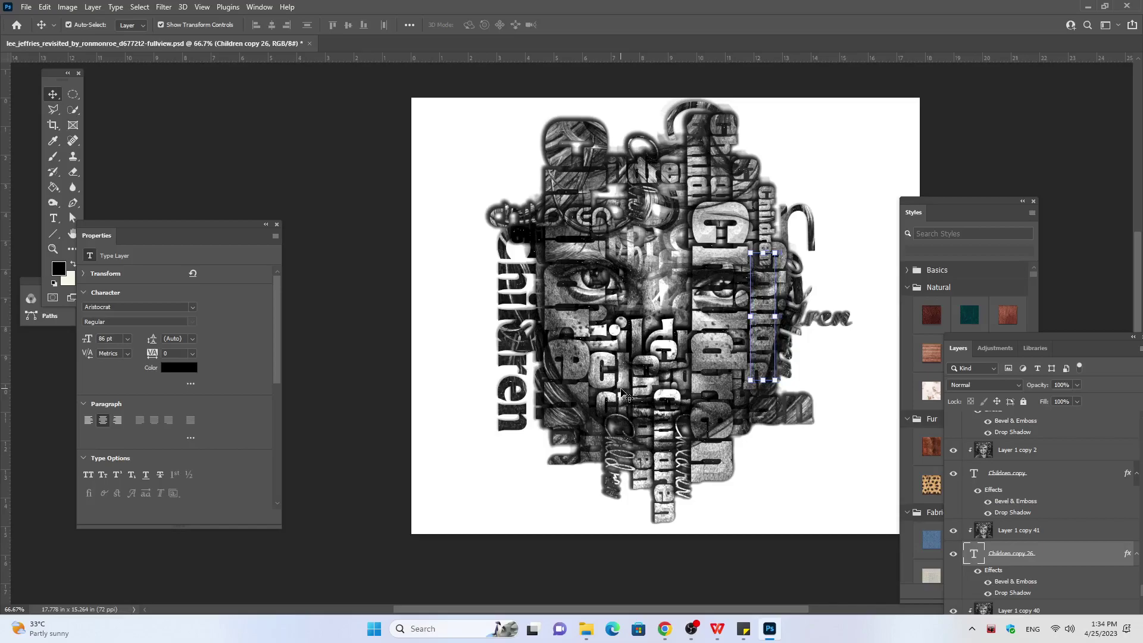
key("Left")
key("Left")
key("Left")
key("Left")
key("Left")
key("Left")
key("Left")
key("Left")
key("Left")
key("Left")
key("Left")
key("Left")
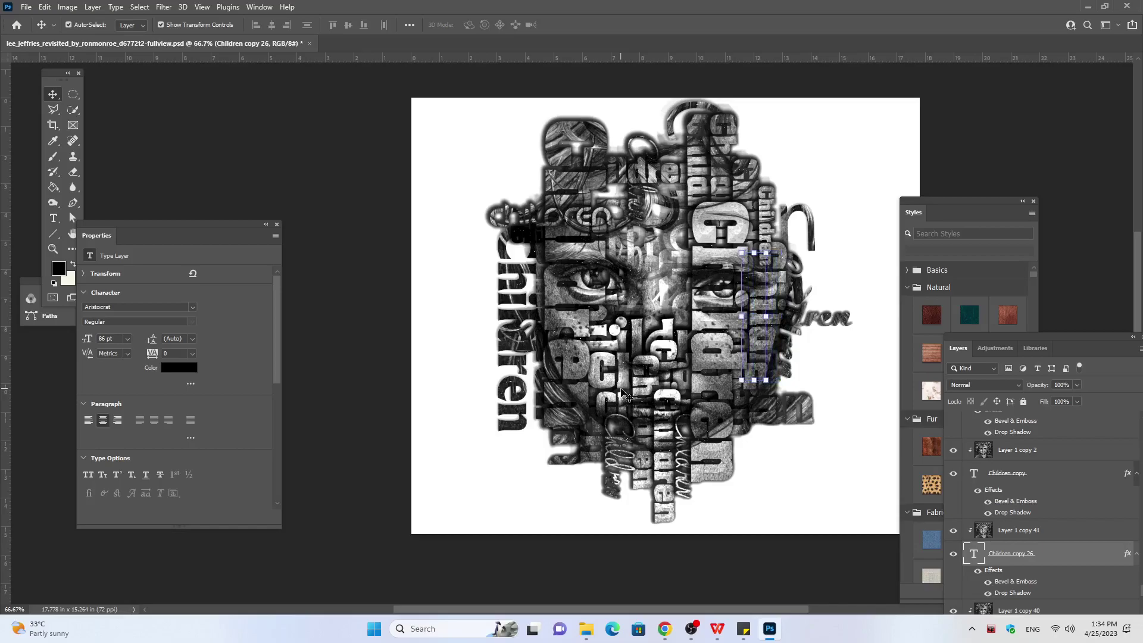
key("Left")
key("Left")
key("Left")
key("Left")
key("Left")
key("Left")
key("Left")
key("Left")
key("Left")
key("Left")
key("Left")
key("Left")
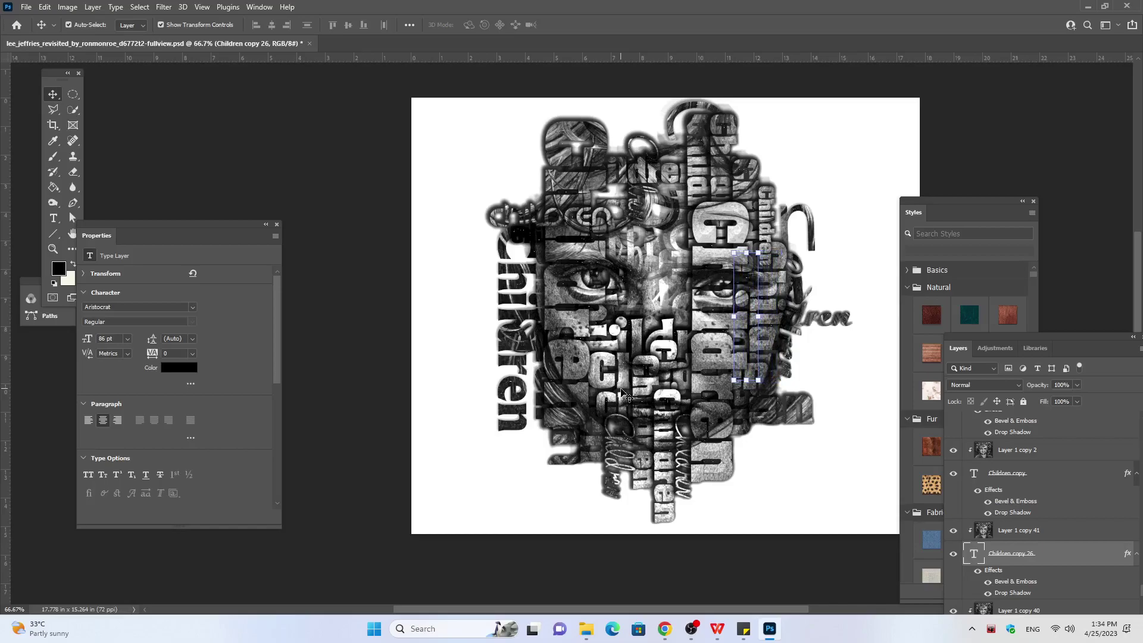
key("Left")
key("Left")
key("Left")
key("Left")
key("Left")
key("Left")
key("Left")
key("Left")
key("Left")
key("Left")
key("Left")
key("Left")
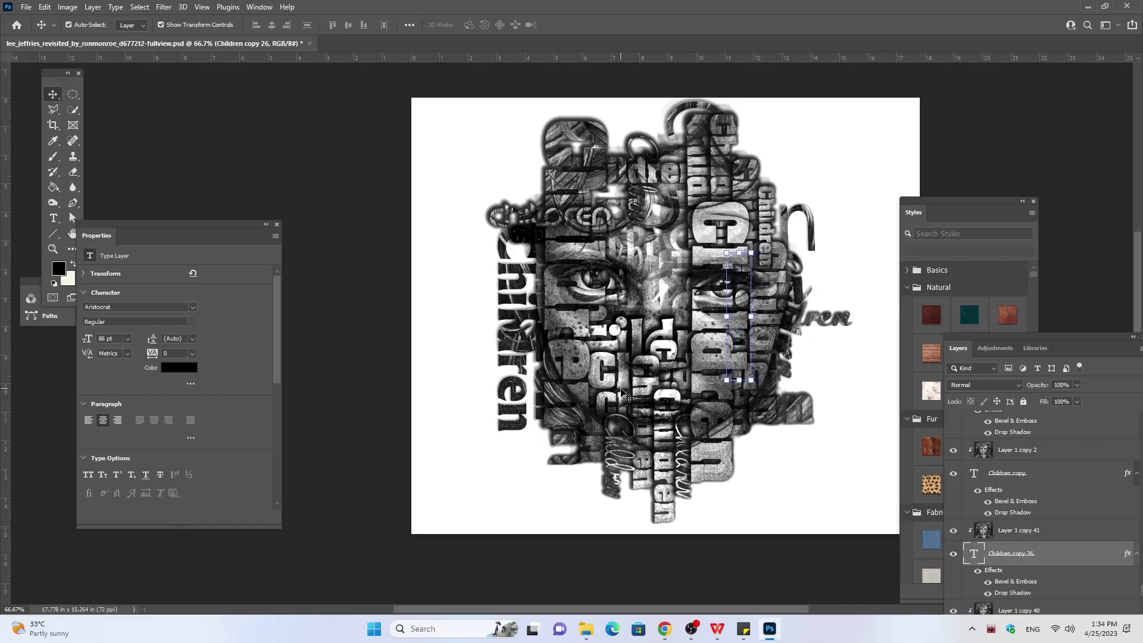
key("Left")
key("Left")
key("Left")
key("Left")
key("Left")
key("Left")
key("Left")
key("Left")
key("Left")
key("Left")
key("Left")
key("Left")
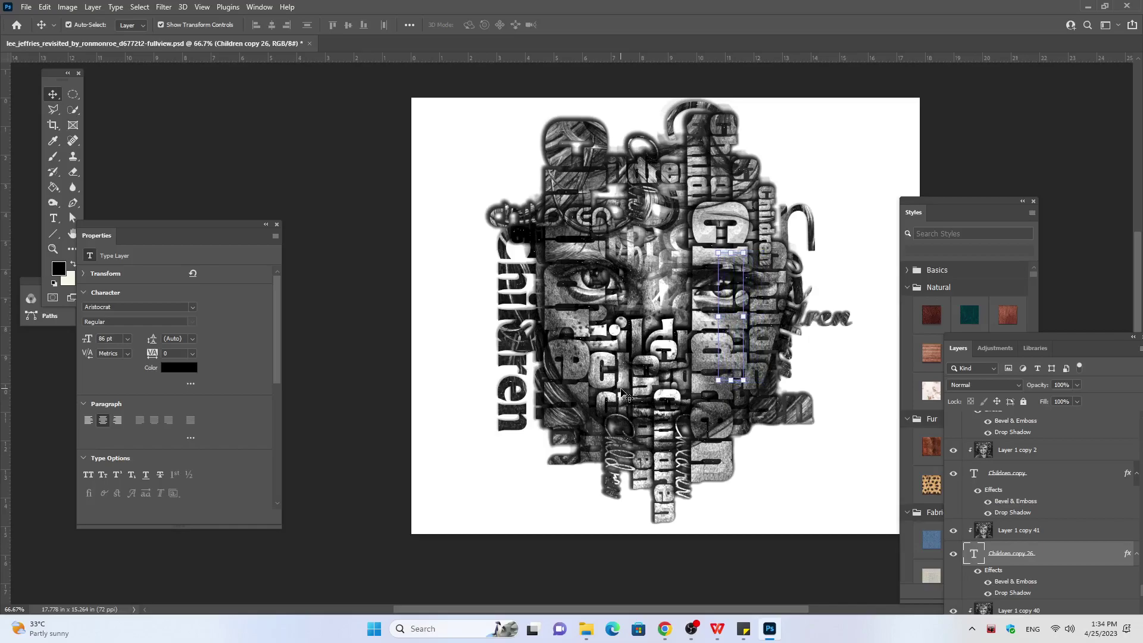
key("Left")
key("Left")
key("Left")
key("Left")
key("Left")
key("Left")
key("Left")
key("Left")
key("Left")
key("Left")
key("Left")
key("Left")
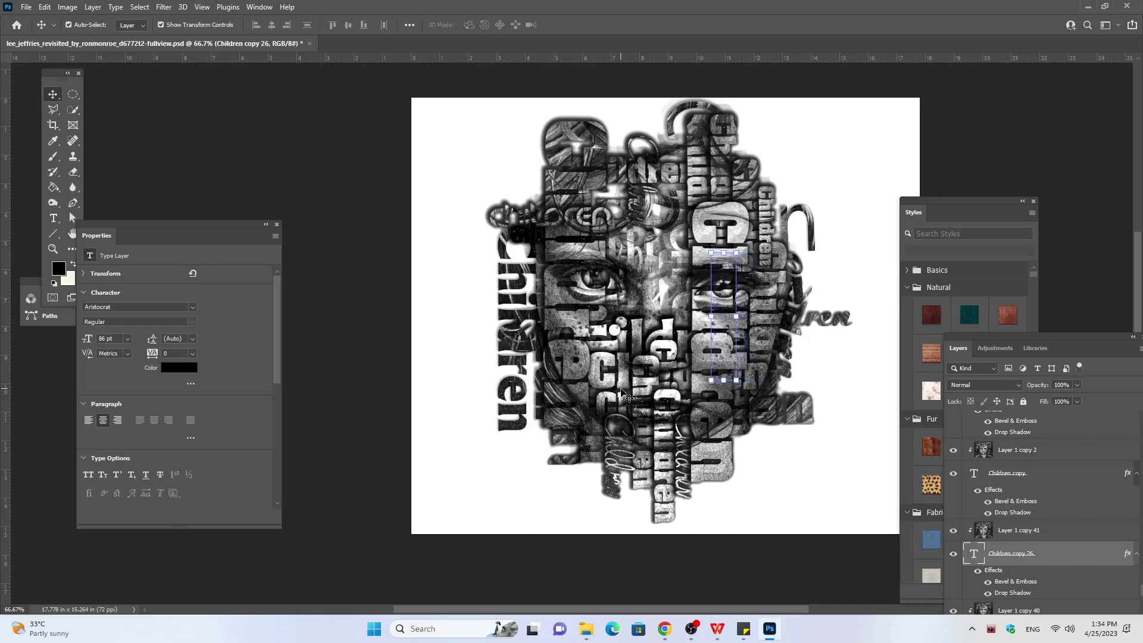
key("Left")
key("Left")
key("Left")
key("Left")
key("Left")
key("Left")
key("Left")
key("Left")
key("Left")
key("Left")
key("Left")
key("Left")
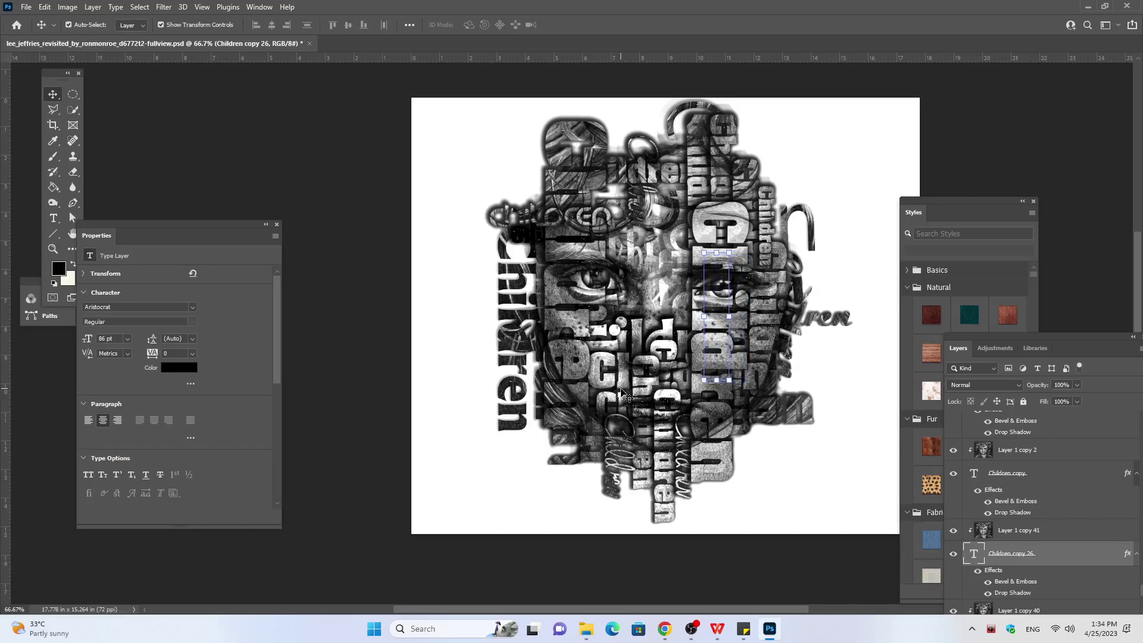
key("Left")
key("Left")
key("Left")
key("Left")
key("Left")
key("Left")
key("Left")
key("Left")
key("Left")
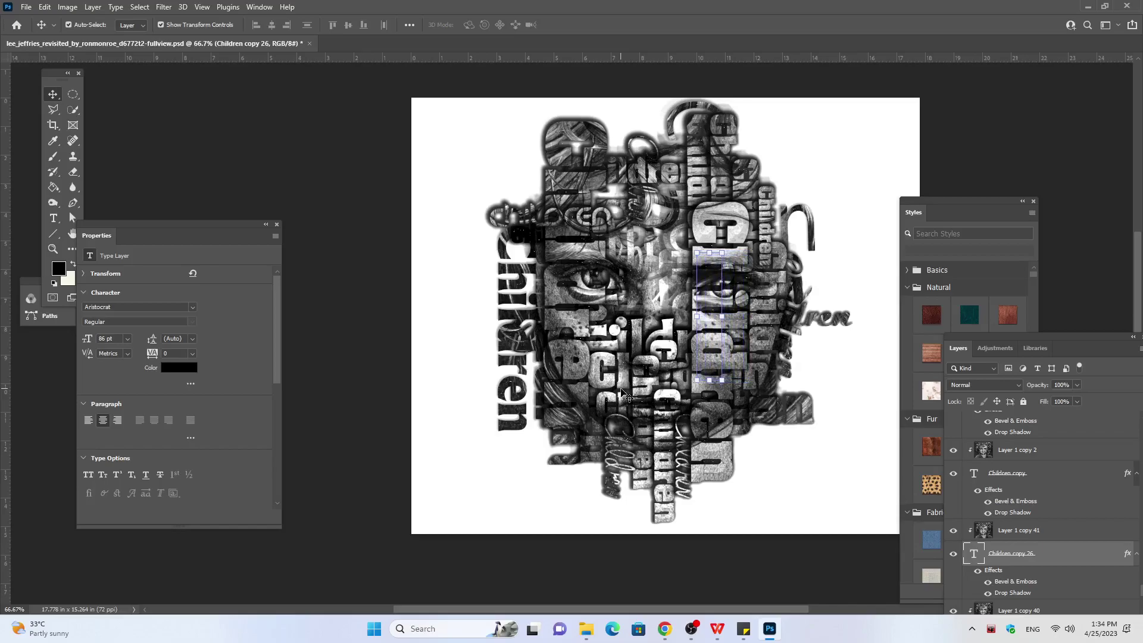
key("Left")
key("Left")
key("Left")
key("Left")
key("Left")
key("Left")
key("Left")
key("Left")
key("Left")
key("Left")
key("Left")
key("Left")
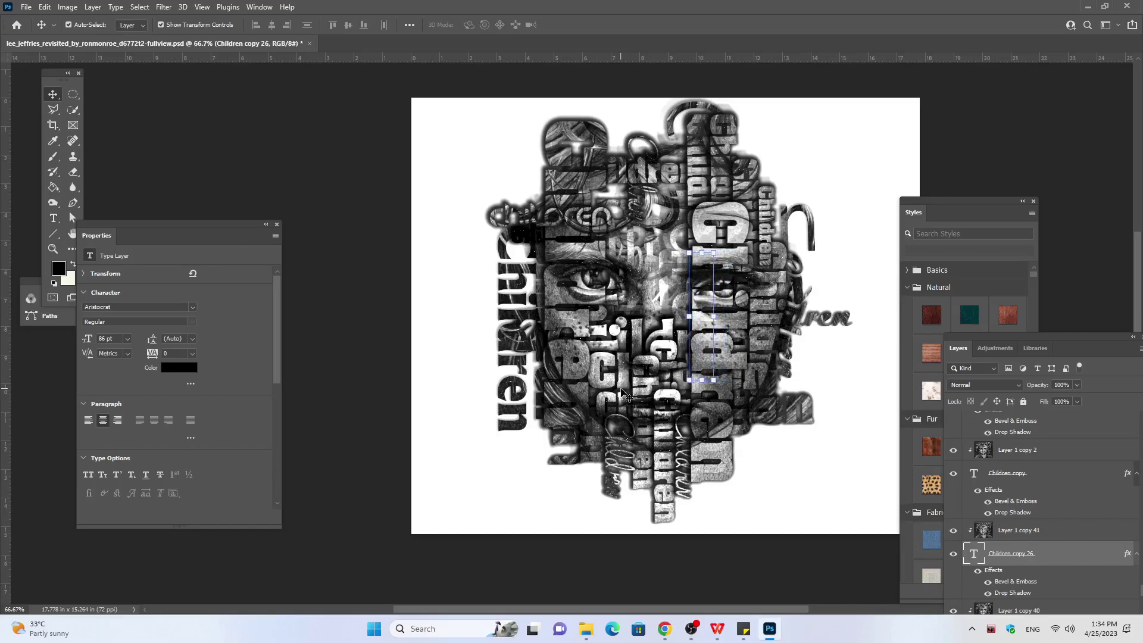
key("Left")
key("Left")
key("Left")
key("Left")
key("Left")
key("Left")
key("Left")
key("Left")
key("Left")
key("Left")
key("Left")
key("Left")
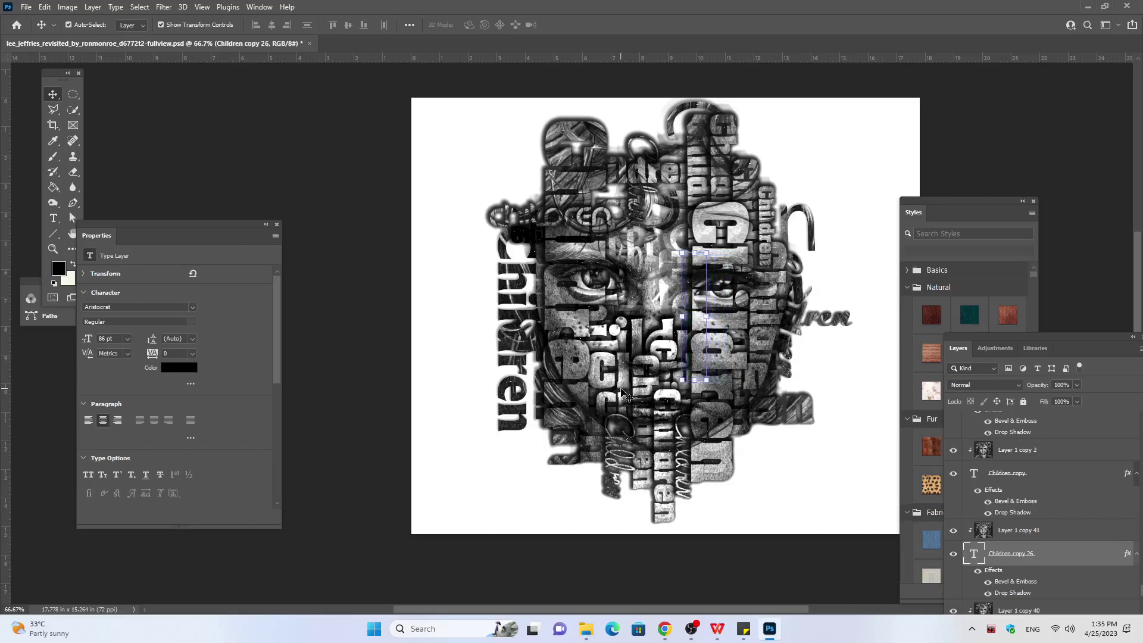
key("Left")
key("Left")
key("Left")
key("Left")
key("Left")
key("Left")
key("Left")
key("Left")
key("Left")
key("Left")
key("Left")
key("Left")
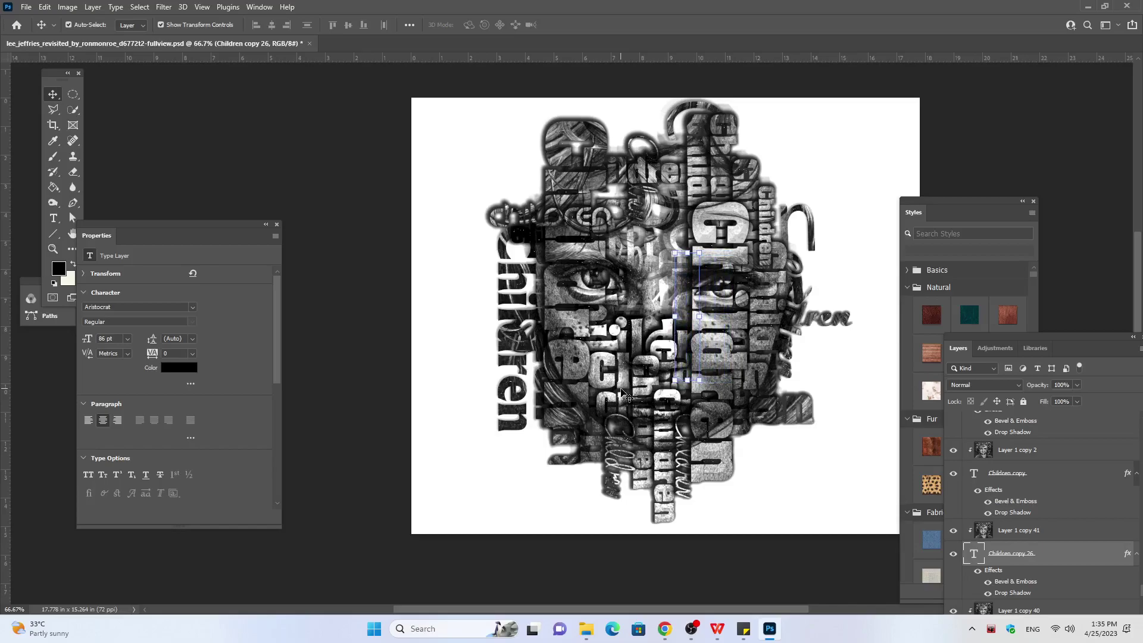
key("Left")
key("Left")
key("Left")
key("Left")
key("Left")
key("Left")
key("Left")
key("Left")
key("Left")
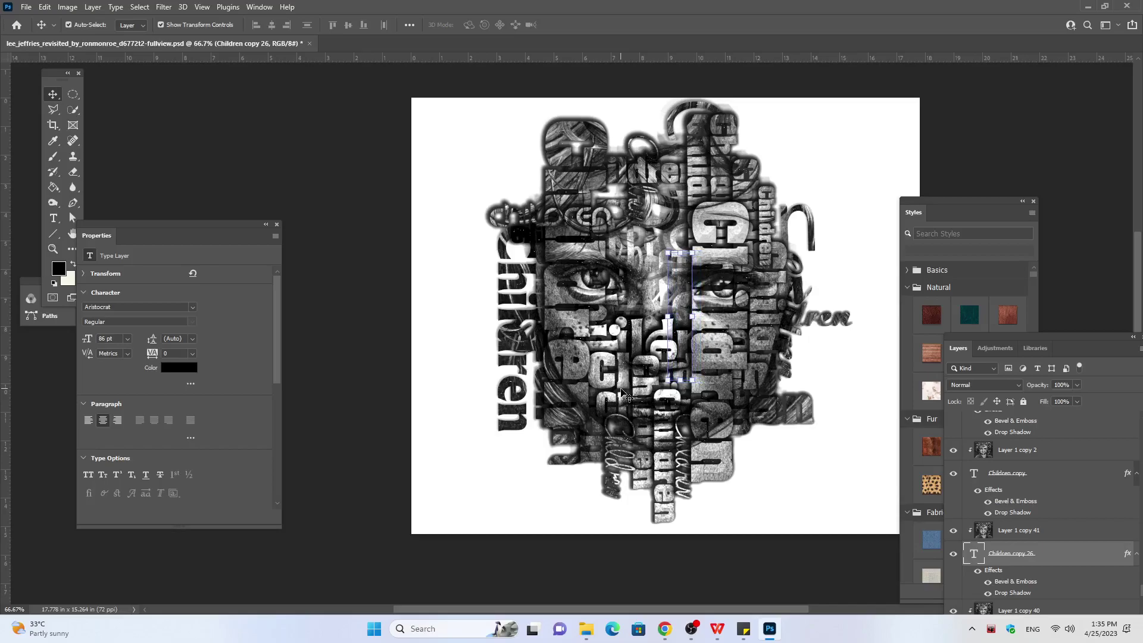
key("Left")
key("Left")
key("Left")
key("Left")
key("Left")
key("Left")
key("Left")
key("Left")
key("Left")
key("Left")
key("Left")
key("Left")
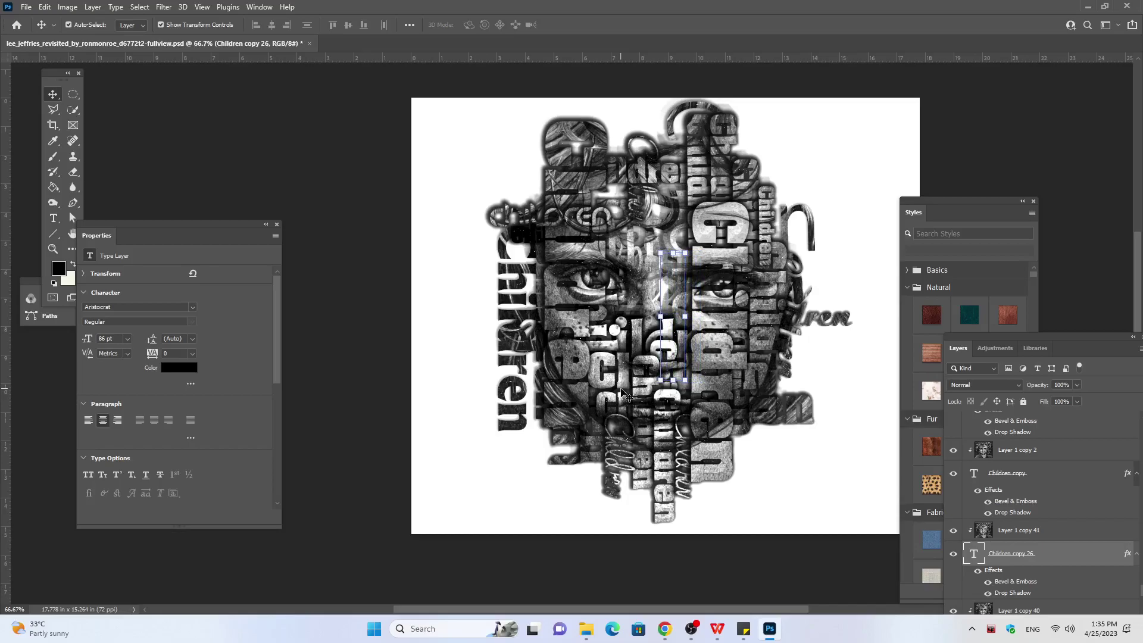
key("Left")
key("Left")
key("Left")
key("Left")
key("Left")
key("Left")
key("Left")
key("Left")
key("Left")
key("Left")
key("Left")
key("Left")
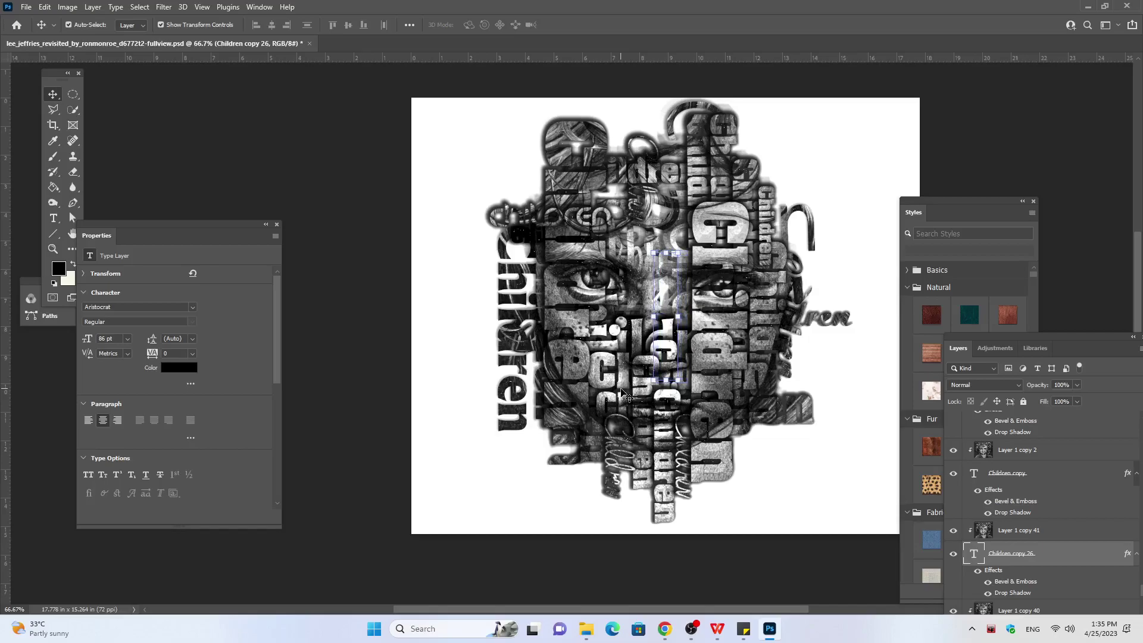
key("Left")
key("Left")
key("Left")
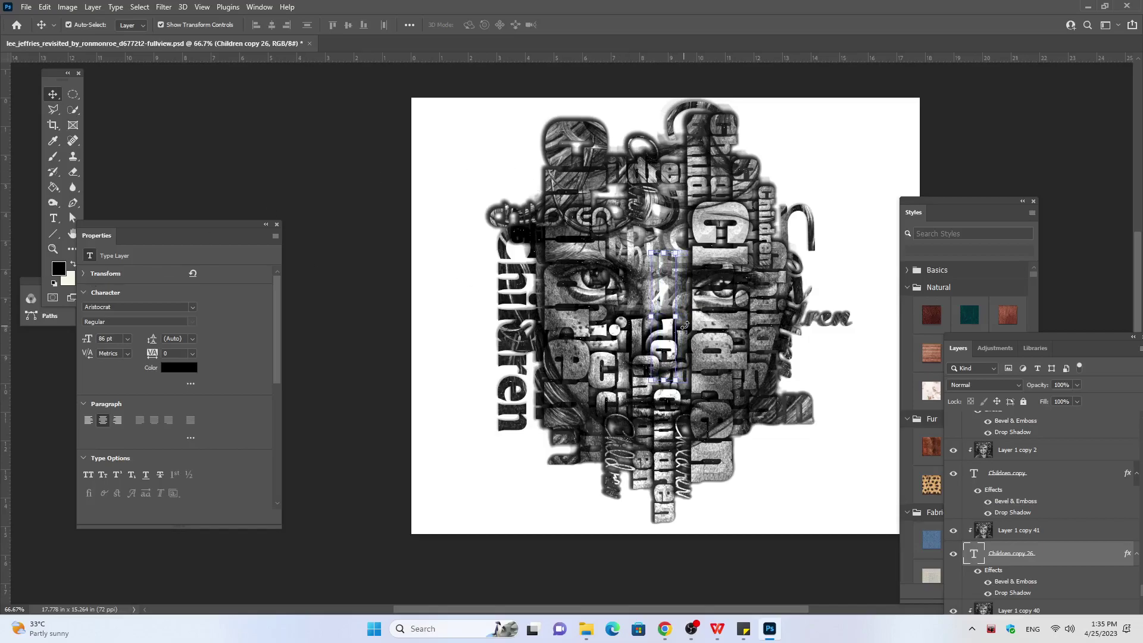
Step: Free-transform Children copy 26 onto the face's left side beside the left eye and commit
scroll(677, 320, "up", 1)
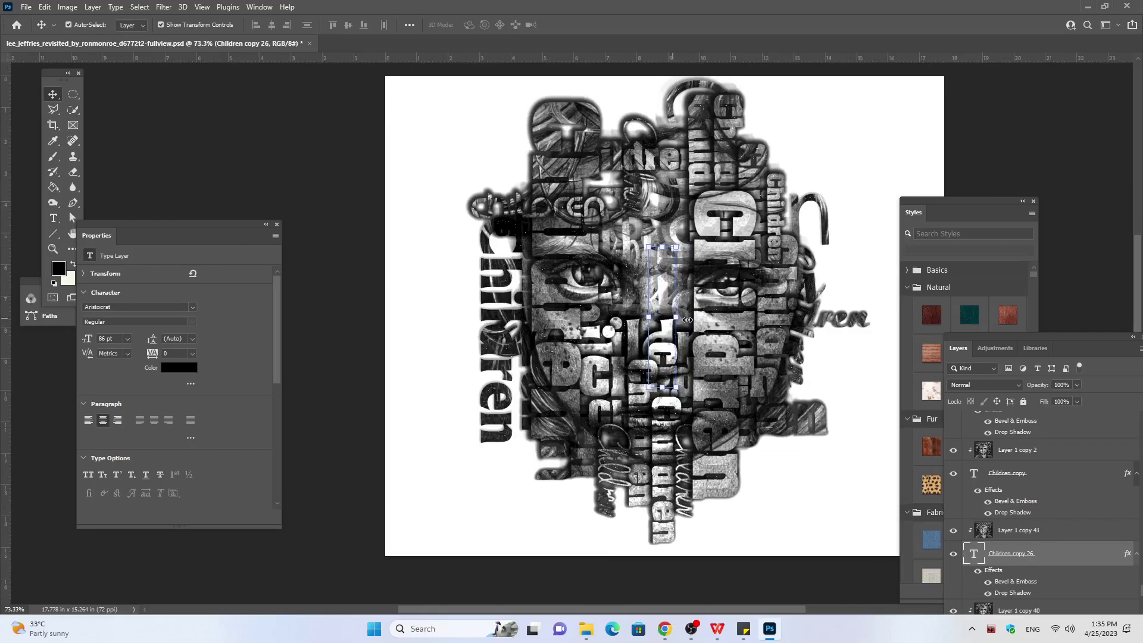
scroll(687, 320, "up", 5)
scroll(662, 333, "up", 5)
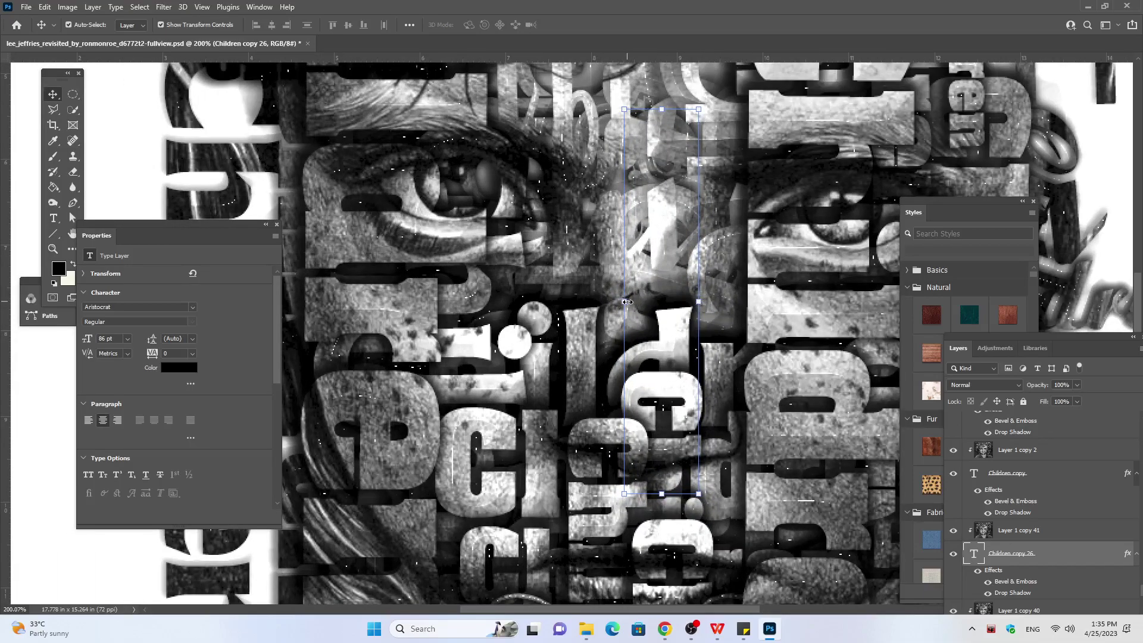
left_click_drag(627, 302, 122, 352)
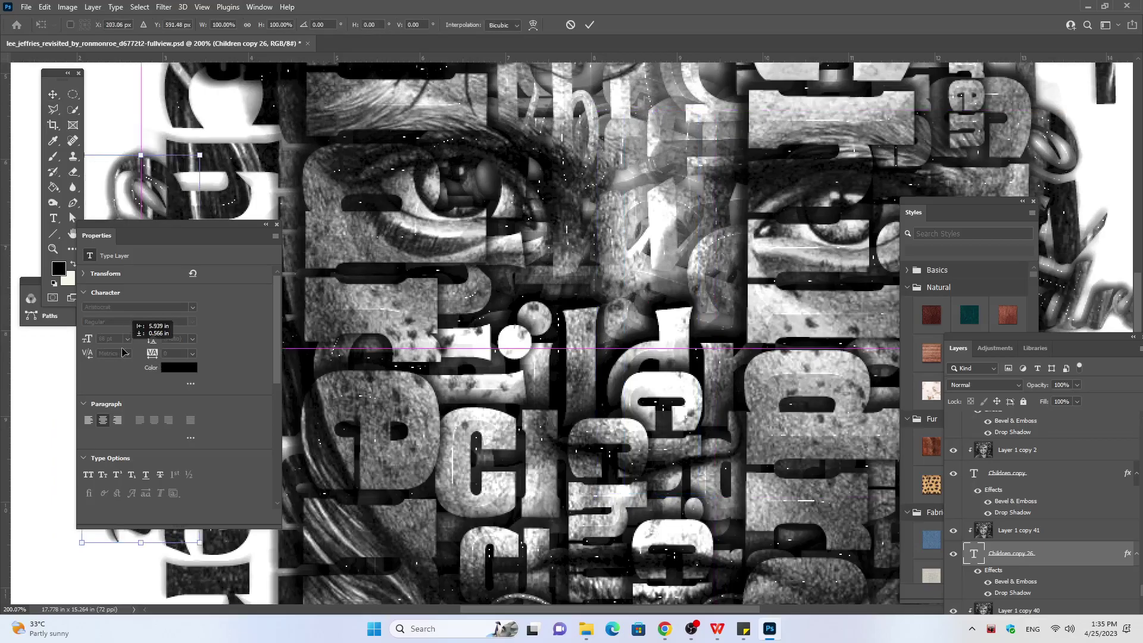
scroll(410, 379, "down", 3)
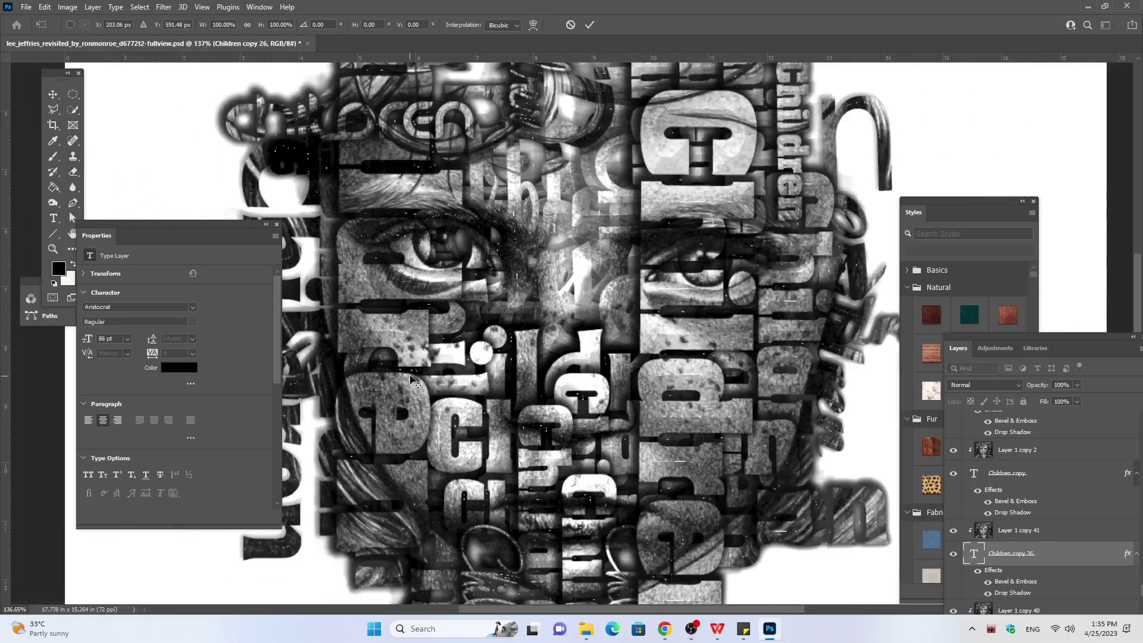
scroll(411, 379, "down", 3)
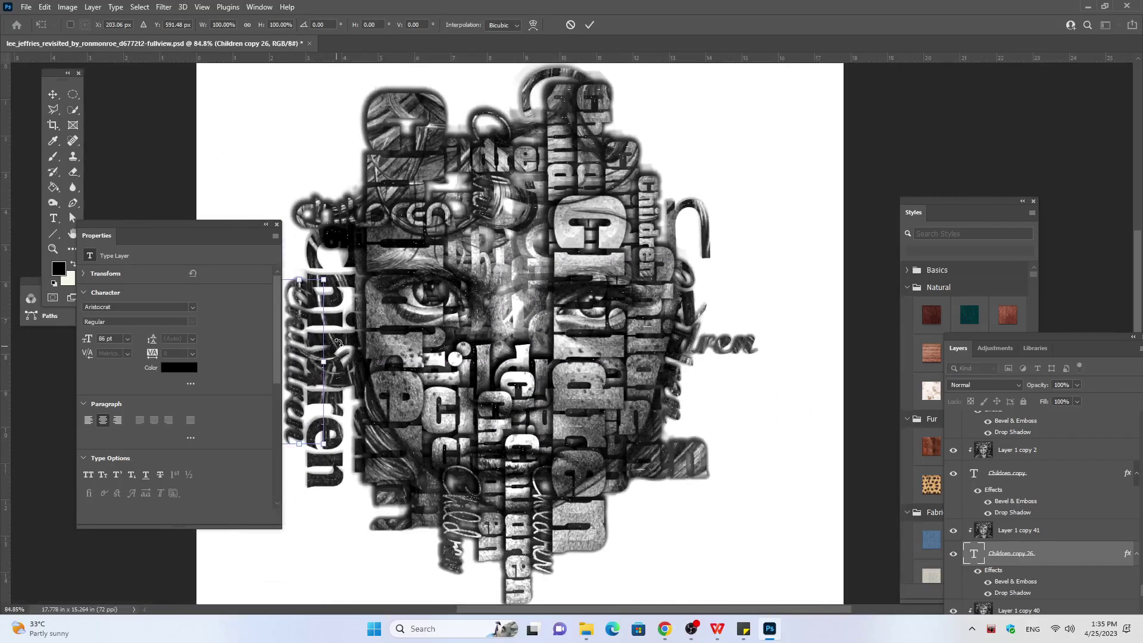
left_click_drag(317, 358, 315, 367)
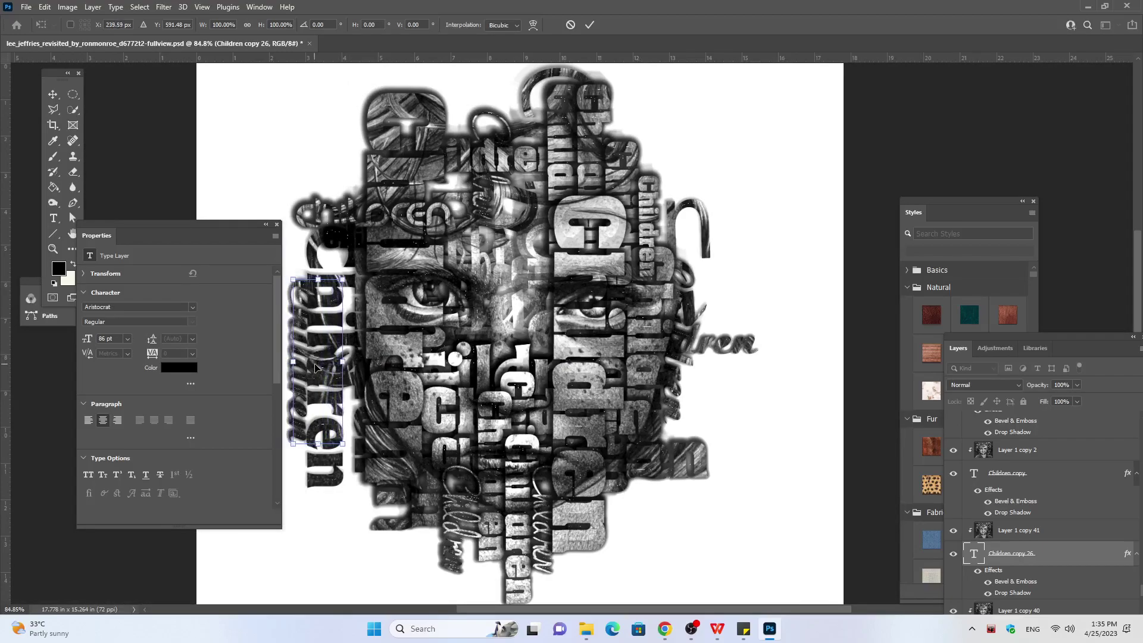
key("Right")
key("Right")
key("Right")
key("Right")
key("Right")
key("Right")
key("Right")
key("Right")
key("Right")
key("Right")
key("Right")
key("Right")
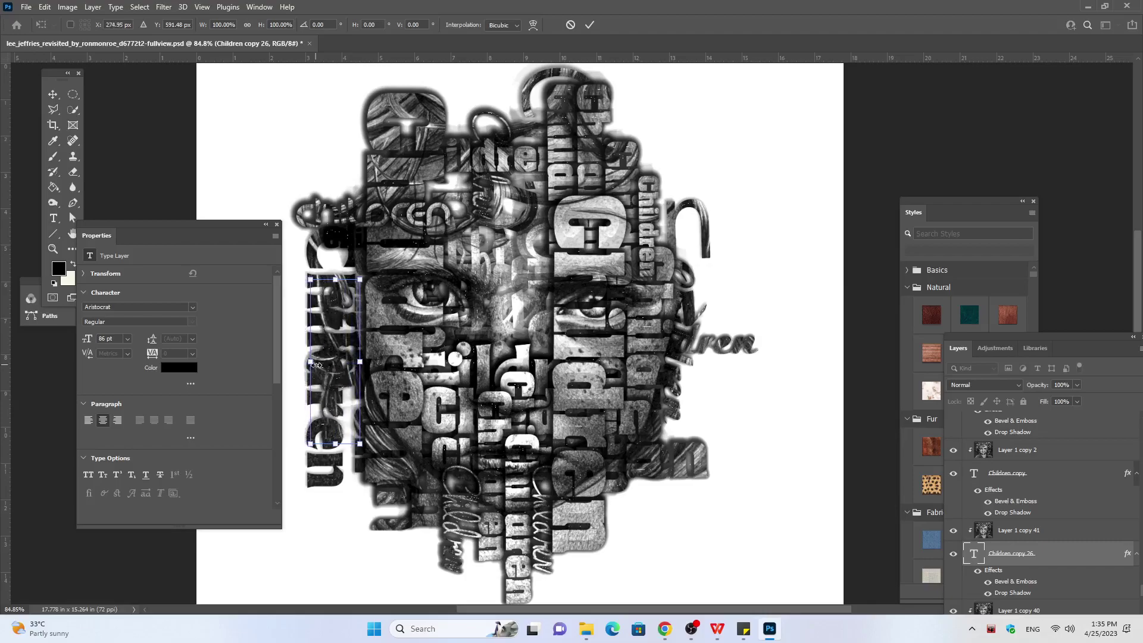
key("Right")
key("Right")
key("Right")
key("Right")
key("Right")
key("Right")
key("Right")
key("Right")
key("Right")
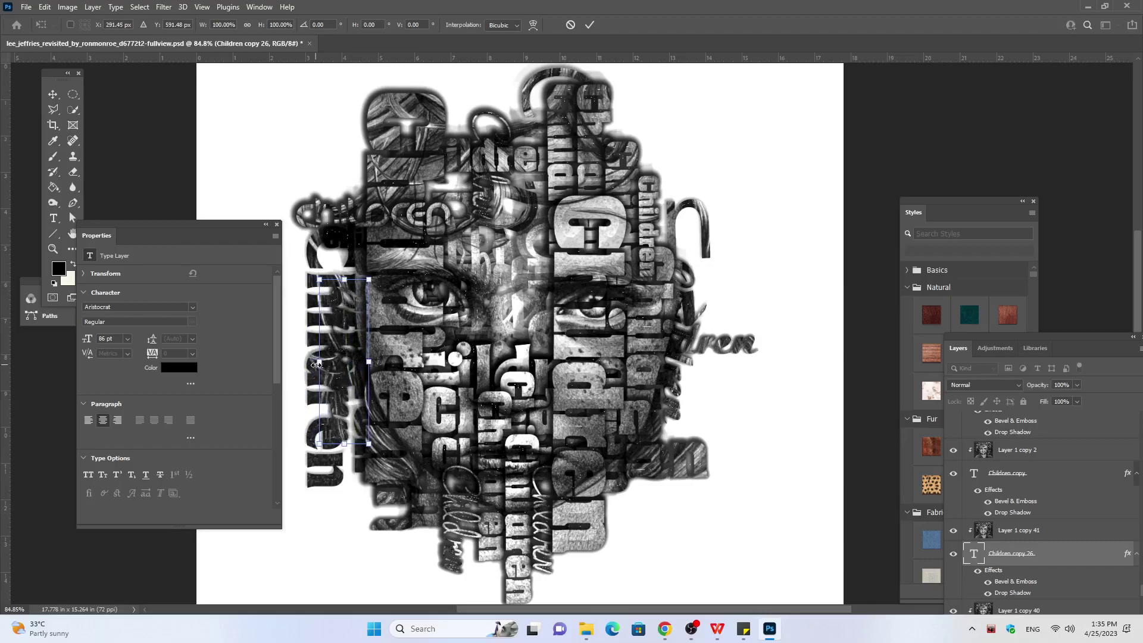
key("Right")
key("Right")
key("Right")
key("Right")
key("Right")
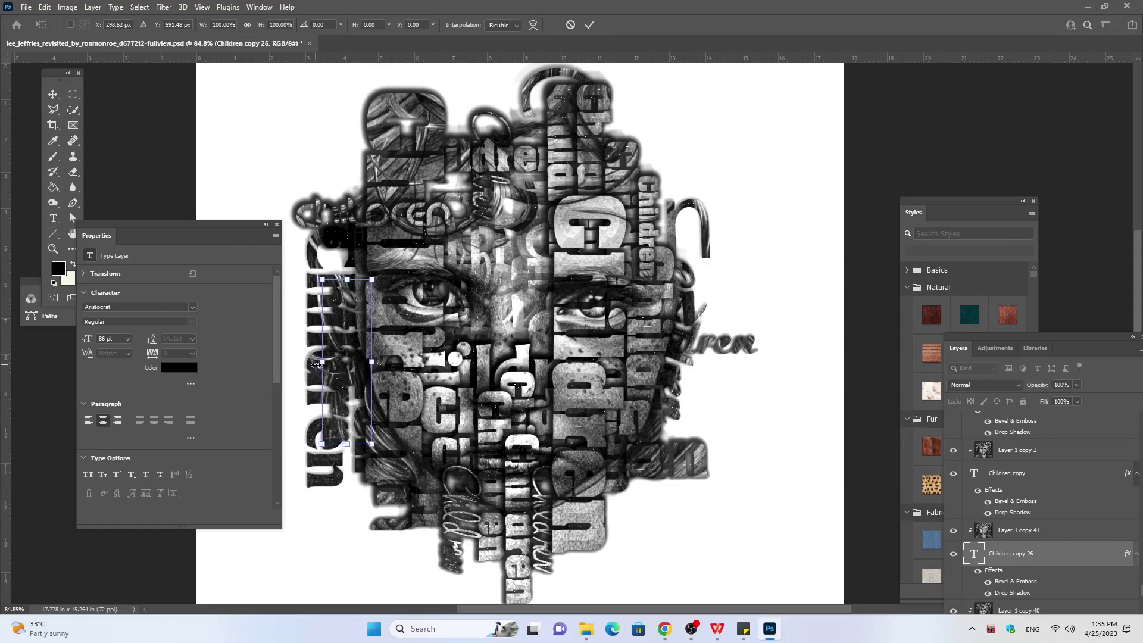
key("Right")
key("Right")
key("Right")
key("Right")
key("Right")
key("Right")
key("Right")
key("Right")
key("Right")
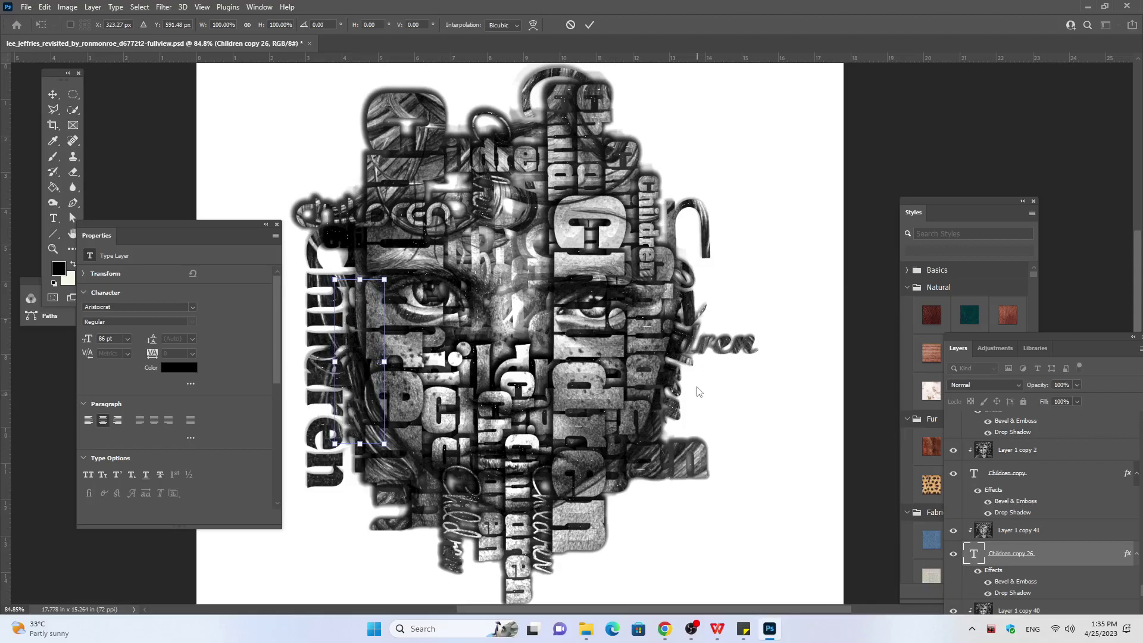
key("Return")
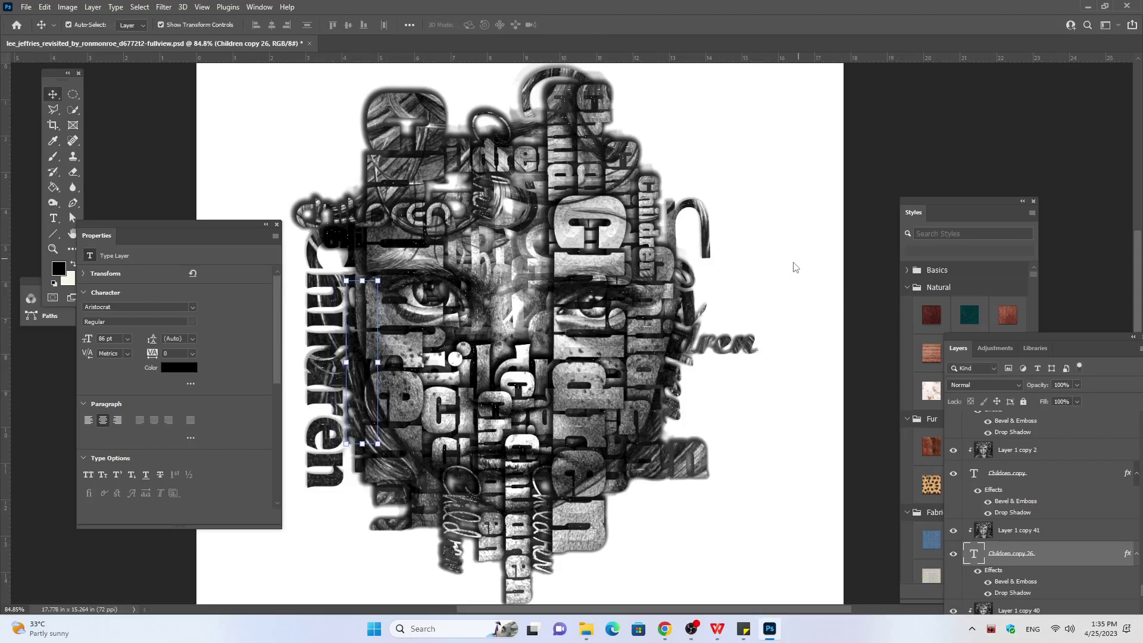
scroll(795, 268, "down", 2)
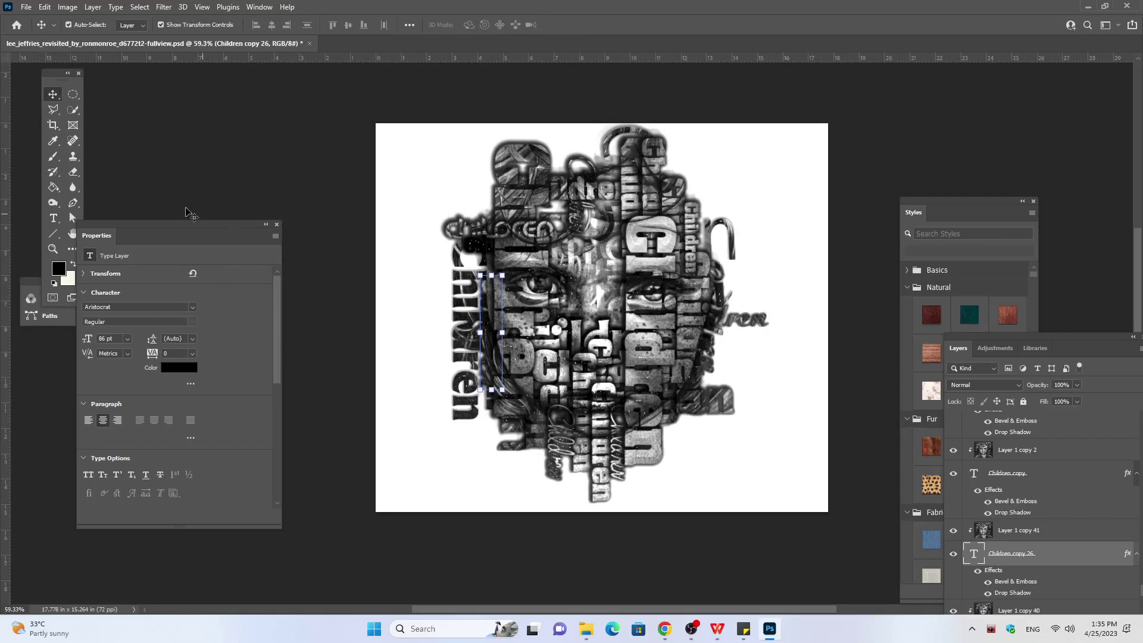
Step: Duplicate Layer 1 copy 41 with Children copy 26, selecting the new Children copy 27
left_click(1019, 531)
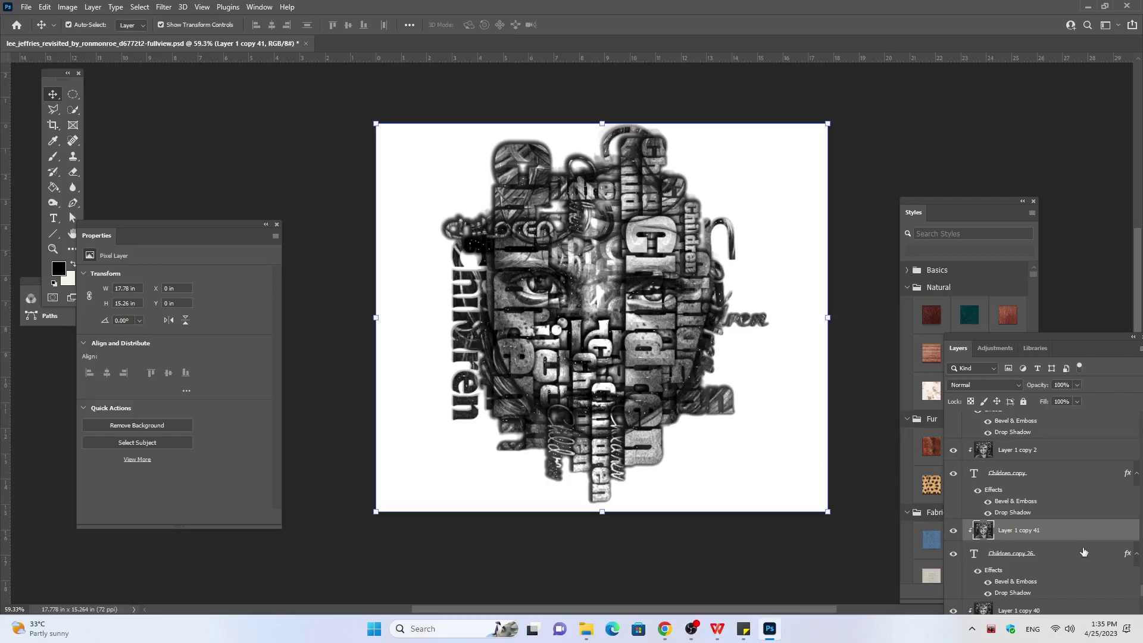
left_click(1029, 558, "ctrl")
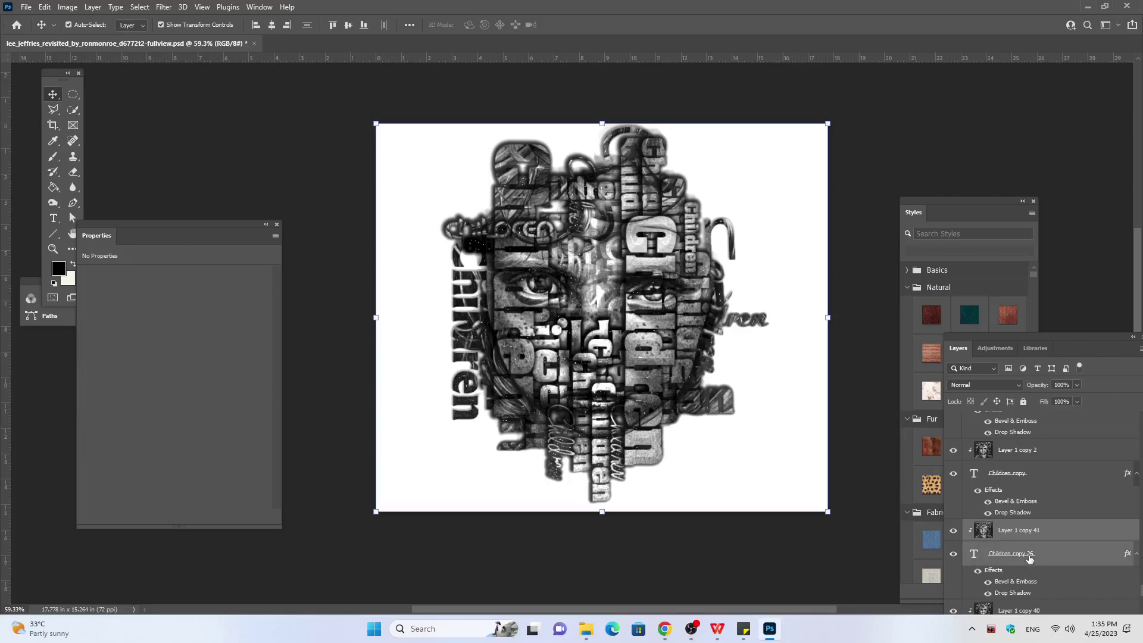
key("ctrl+j")
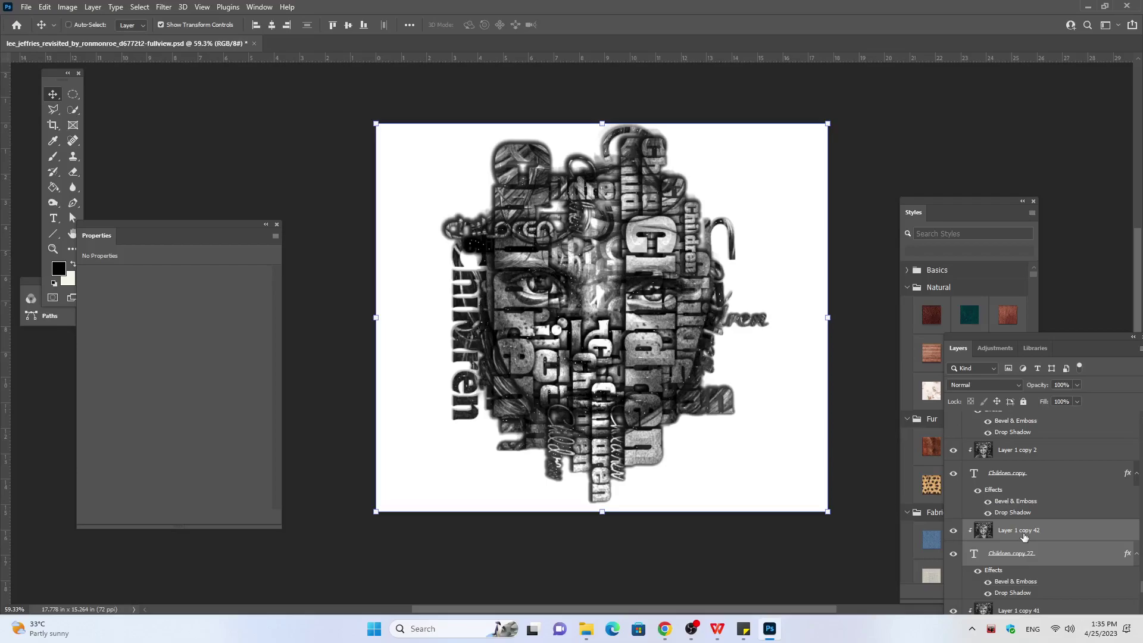
left_click(1023, 563)
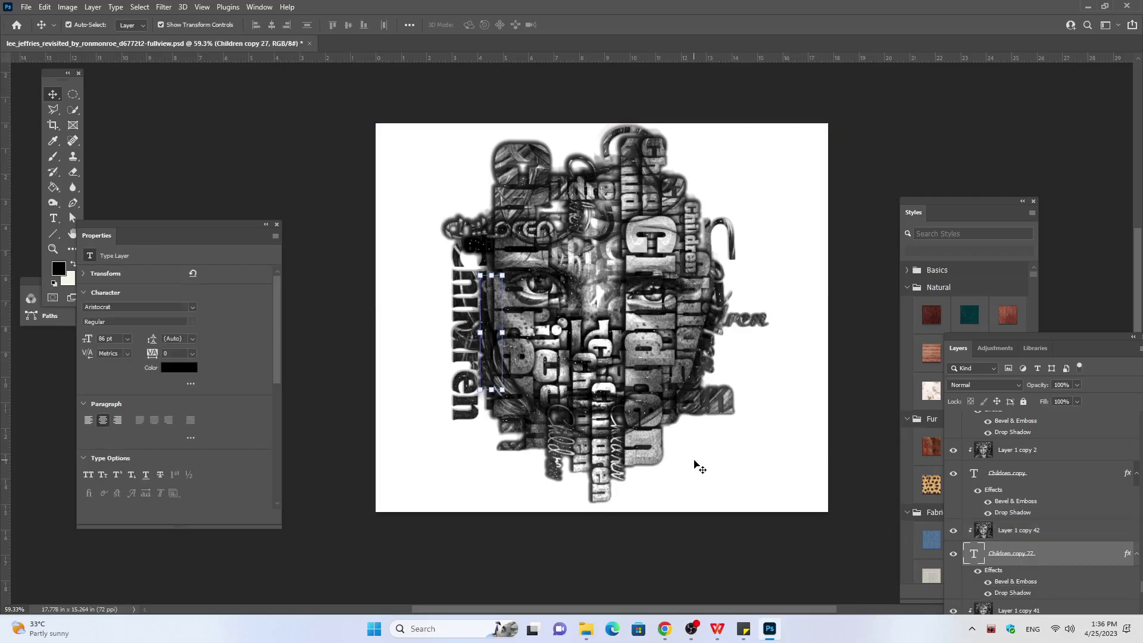
Step: Nudge Children copy 27 up above the left eye toward the top of the head
key("Up")
key("Up")
key("Up")
key("Up")
key("Up")
key("Up")
key("Up")
key("Up")
key("Up")
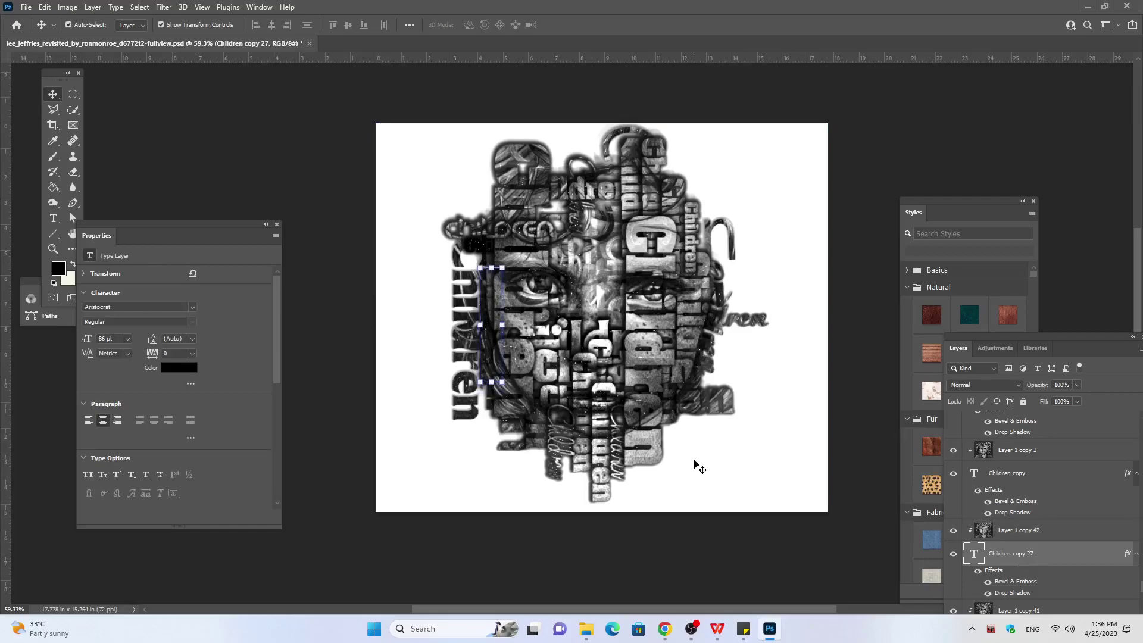
key("Up")
key("Up")
key("Up")
key("Up")
key("Up")
key("Up")
key("Up")
key("Up")
key("Up")
key("Up")
key("Up")
key("Up")
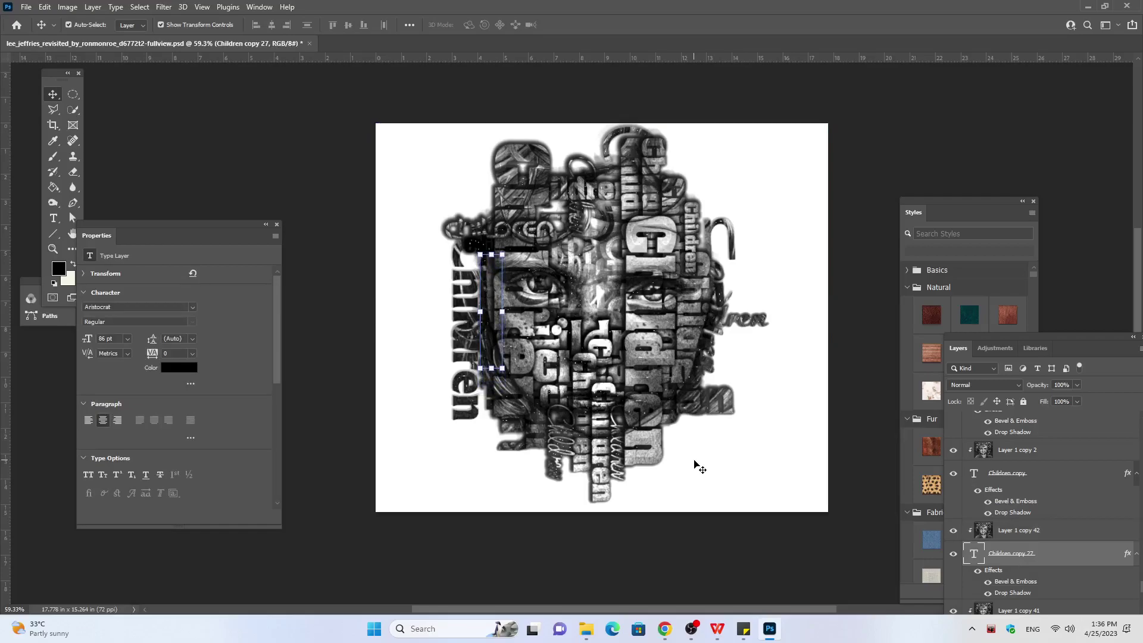
key("Up")
key("Up")
key("Up")
key("Up")
key("Up")
key("Up")
key("Up")
key("Up")
key("Up")
key("Up")
key("Up")
key("Up")
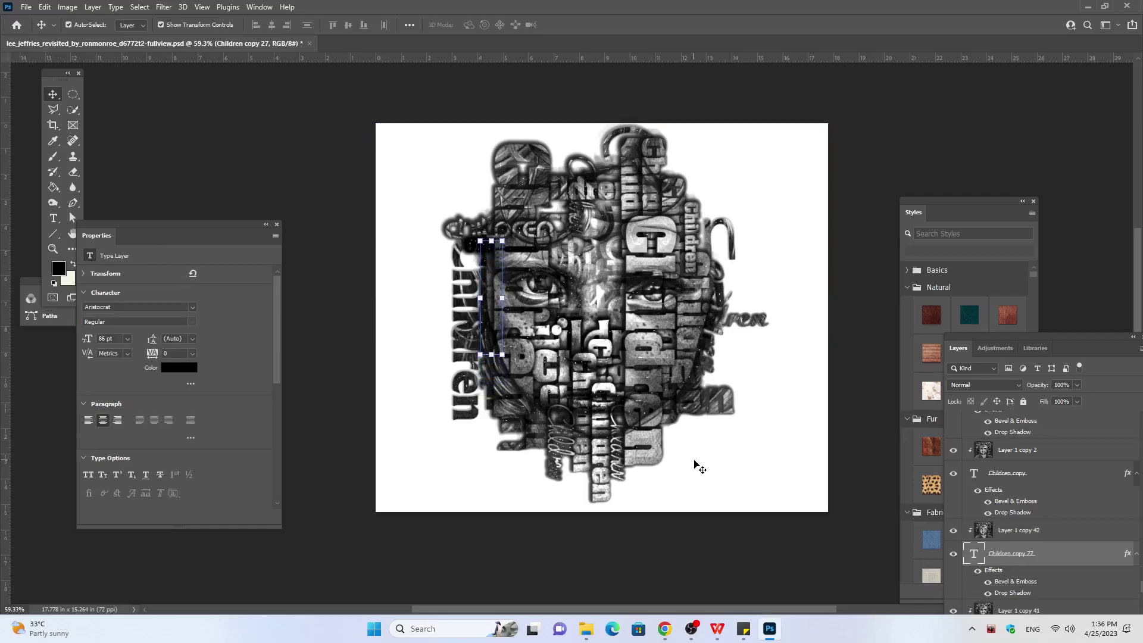
key("Up")
key("Up")
key("Up")
key("Up")
key("Up")
key("Up")
key("Up")
key("Up")
key("Up")
key("Up")
key("Up")
key("Up")
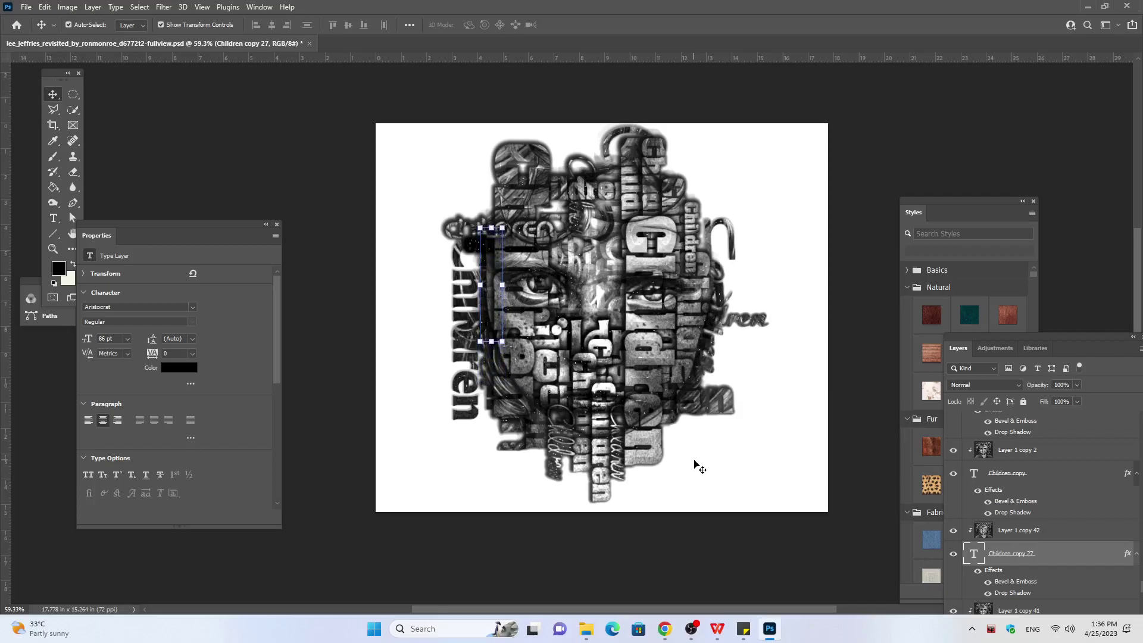
key("Up")
key("Up")
key("Up")
key("Up")
key("Up")
key("Up")
key("Up")
key("Up")
key("Up")
key("Up")
key("Up")
key("Up")
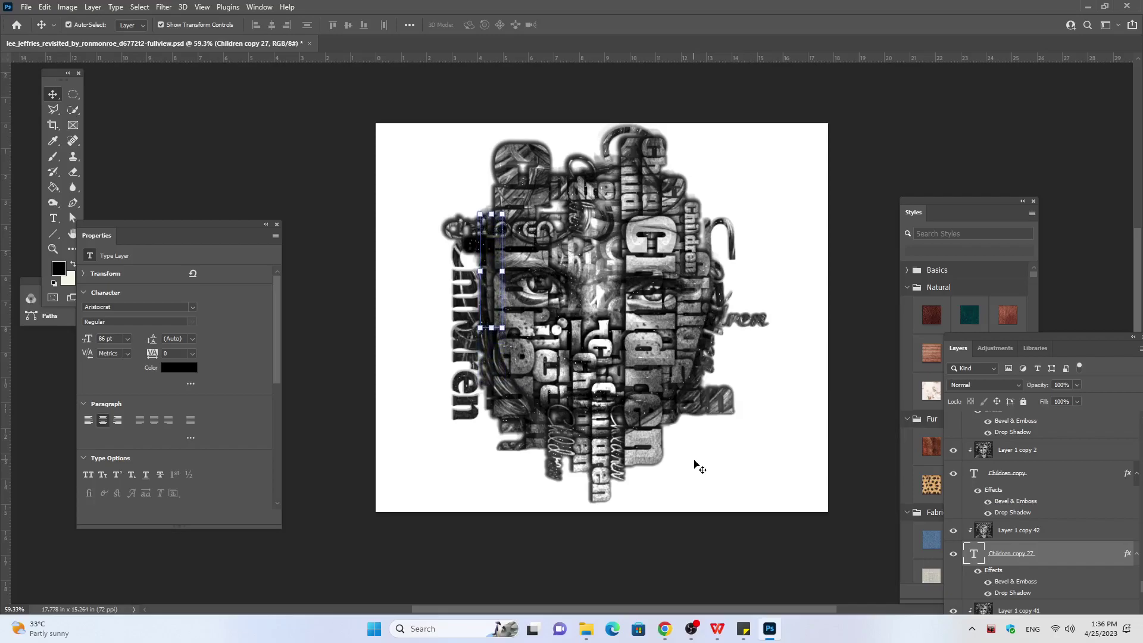
key("Up")
key("Up")
key("Up")
key("Up")
key("Up")
key("Up")
key("Up")
key("Up")
key("Up")
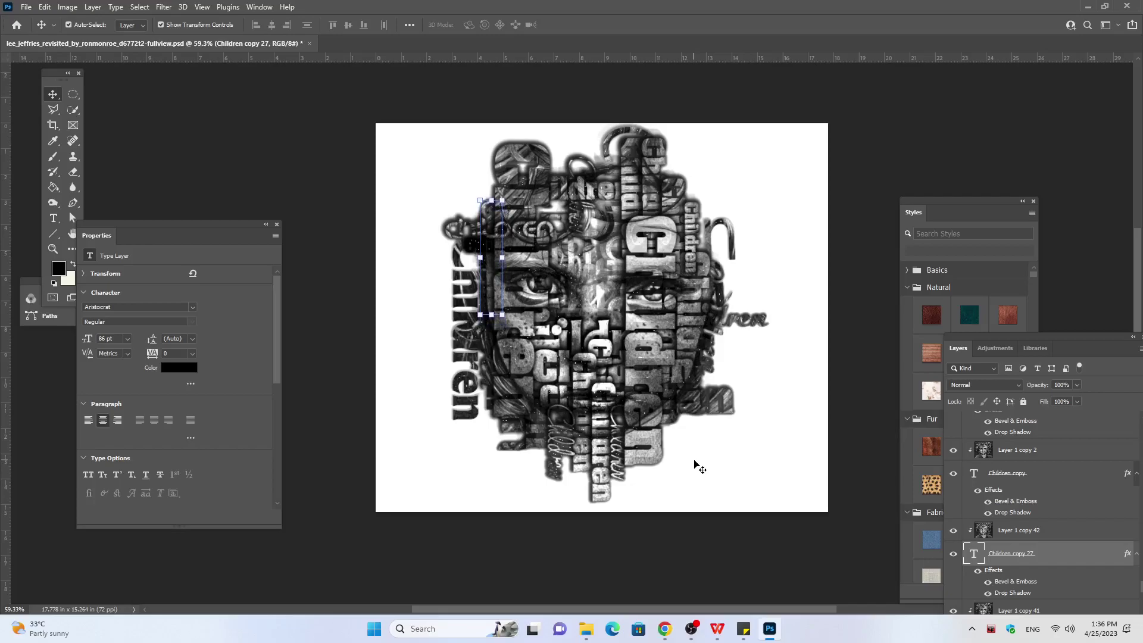
key("Up")
key("Up")
key("Up")
key("Up")
key("Up")
key("Up")
key("Up")
key("Up")
key("Up")
key("Up")
key("Up")
key("Up")
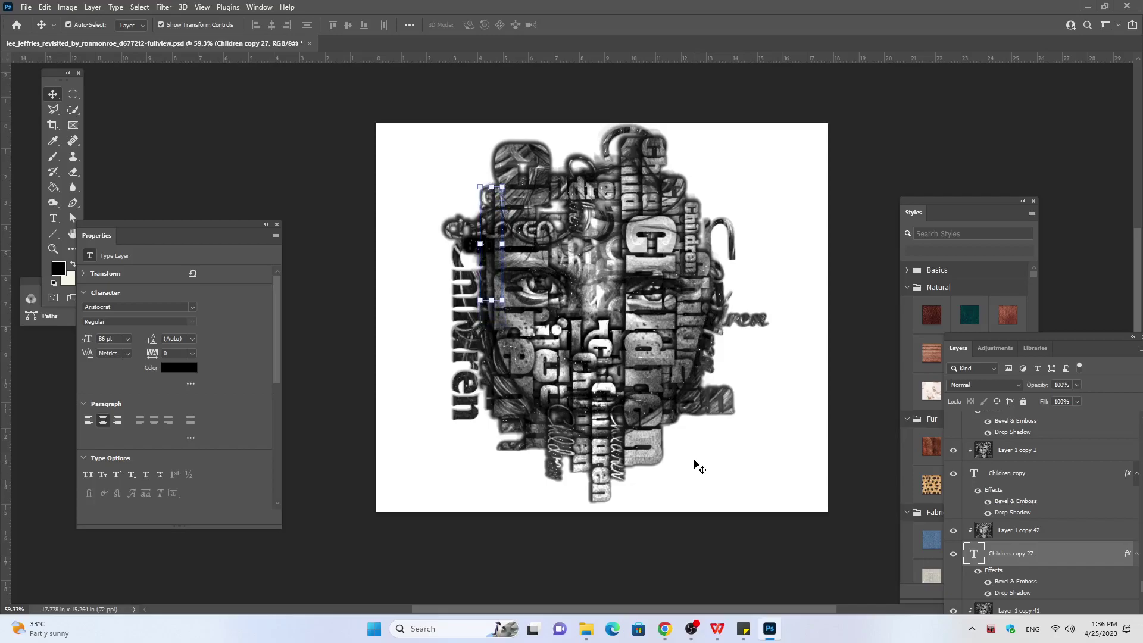
key("Up")
key("Up")
key("Up")
key("Up")
key("Up")
key("Up")
key("Up")
key("Up")
key("Up")
key("Up")
key("Up")
key("Up")
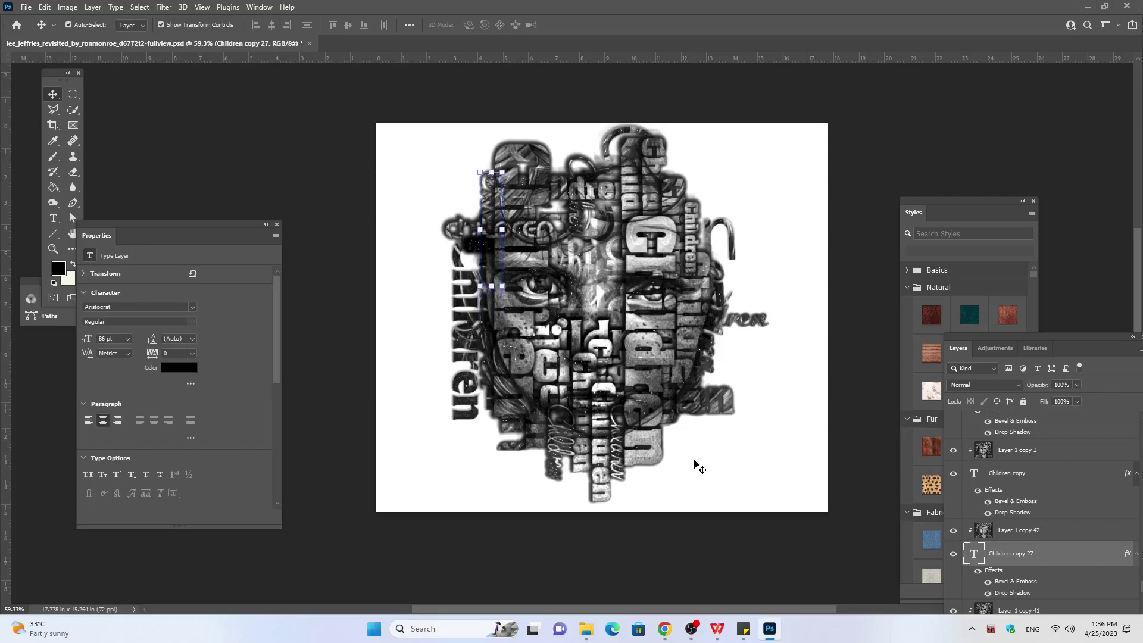
key("Up")
key("Up")
key("Up")
key("Up")
key("Up")
key("Up")
key("Up")
key("Up")
key("Up")
key("Up")
key("Up")
key("Up")
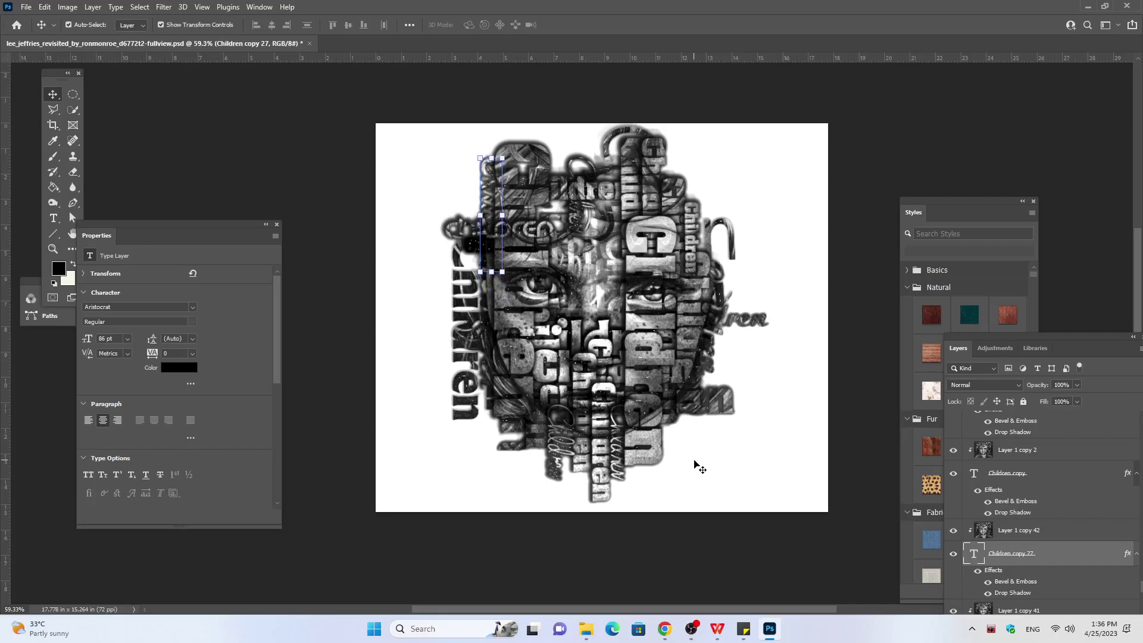
key("Up")
key("Up")
key("Up")
key("Up")
key("Up")
key("Up")
key("Up")
key("Up")
key("Up")
key("Up")
key("Up")
key("Up")
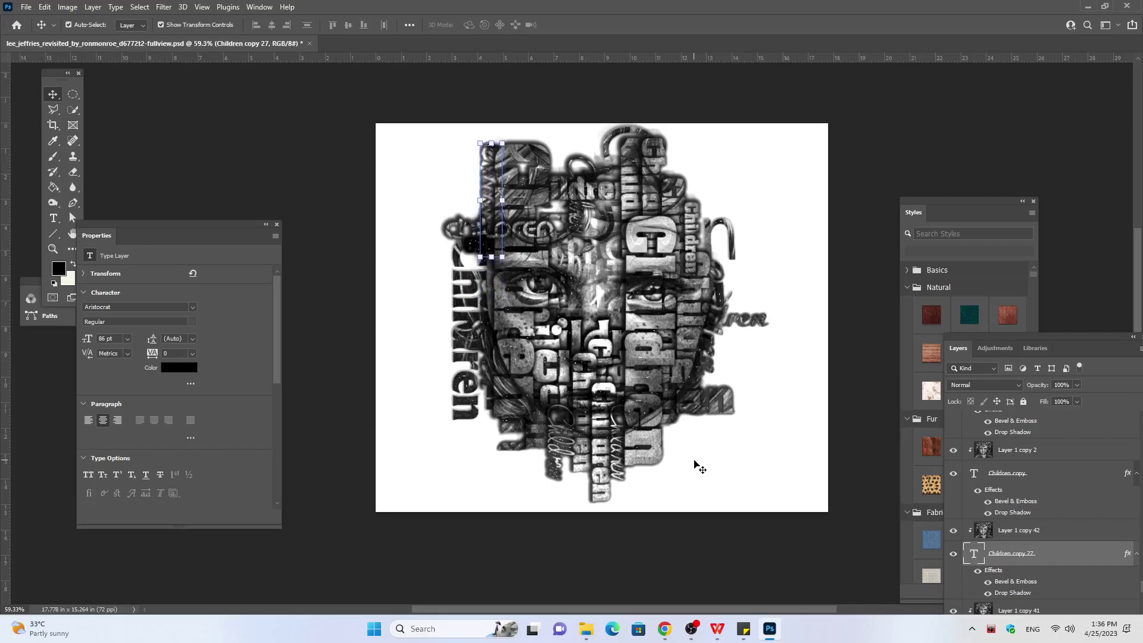
key("Up")
key("Up")
key("Up")
key("Up")
key("Up")
key("Up")
key("Up")
key("Up")
key("Up")
key("Up")
key("Up")
key("Up")
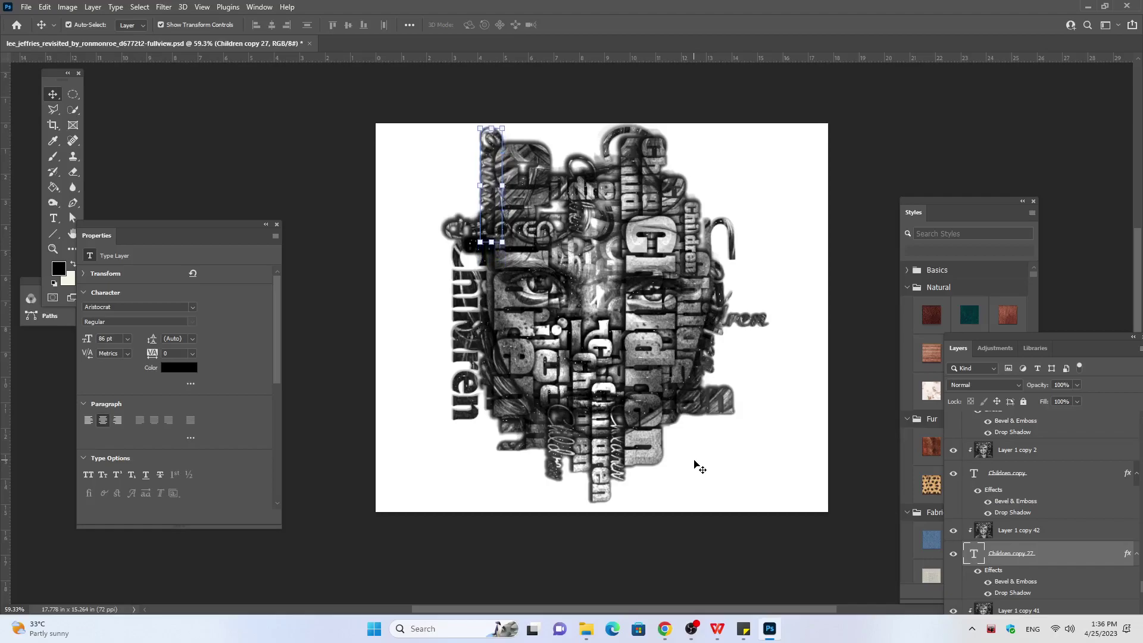
key("Up")
key("Up")
key("Up")
key("Up")
key("Up")
key("Up")
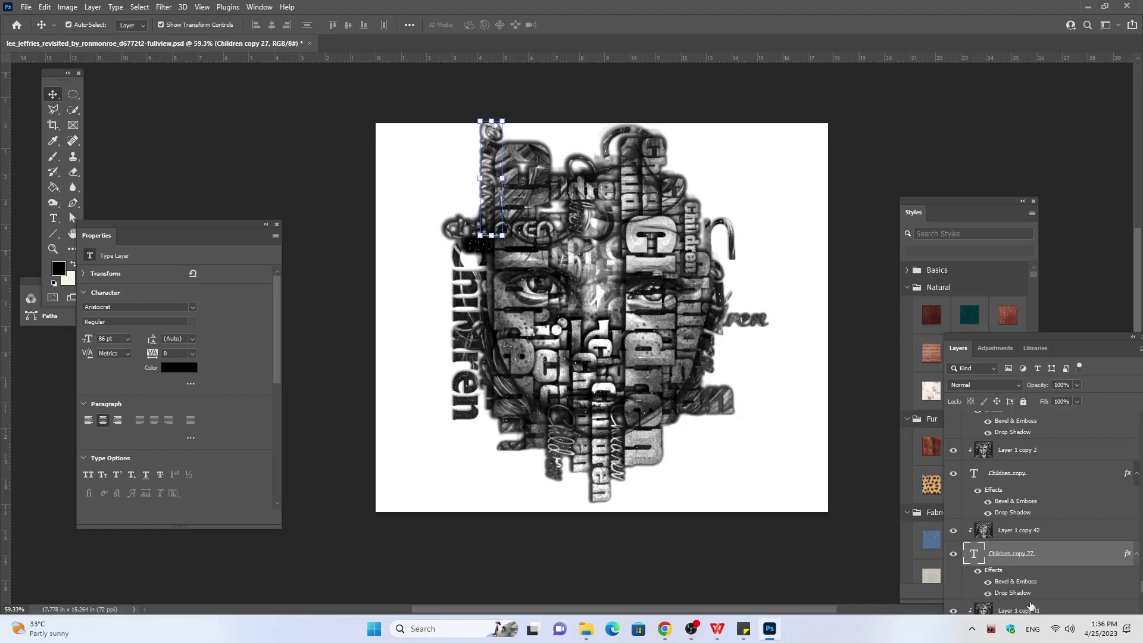
Step: Duplicate Layer 1 copy 42 with its word, selecting the new Children copy 28
left_click(1010, 531, "ctrl")
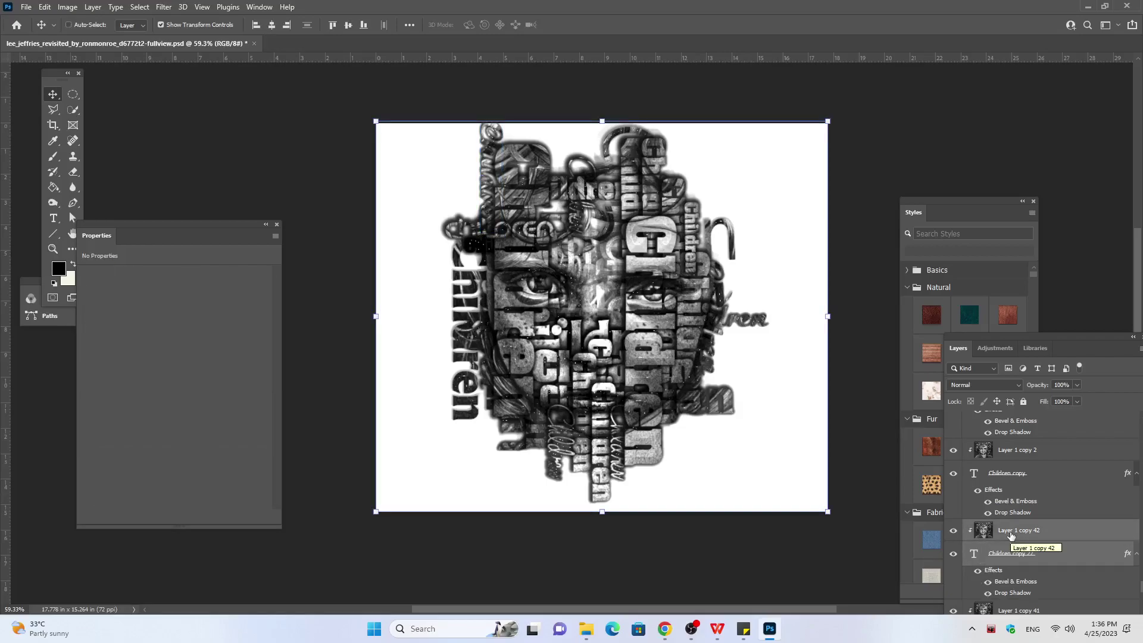
key("ctrl+j")
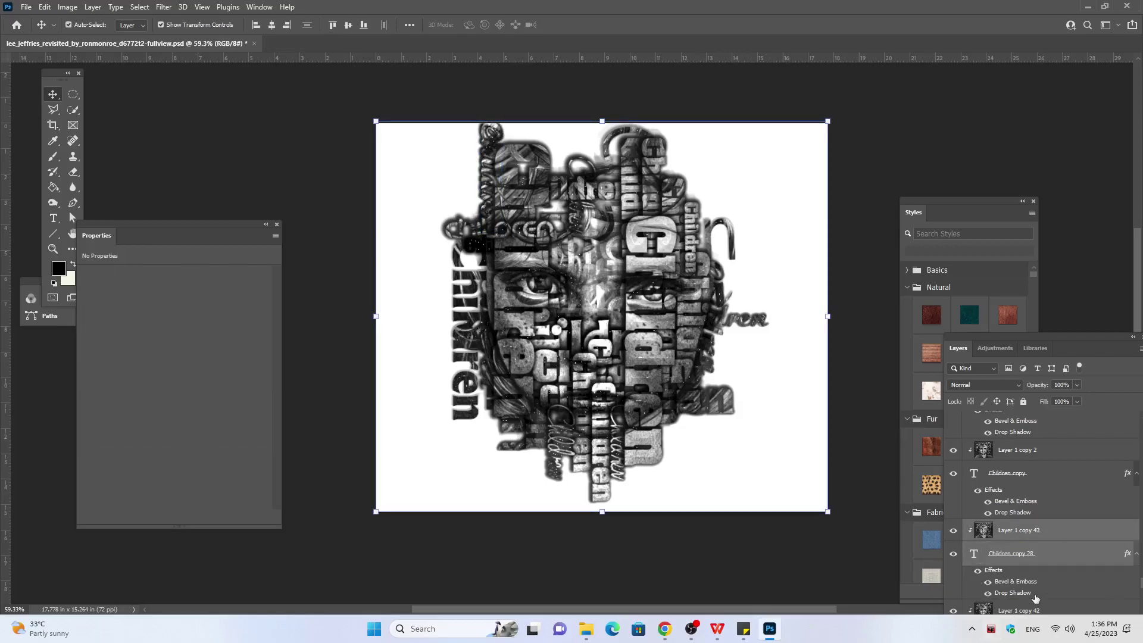
left_click(1034, 556)
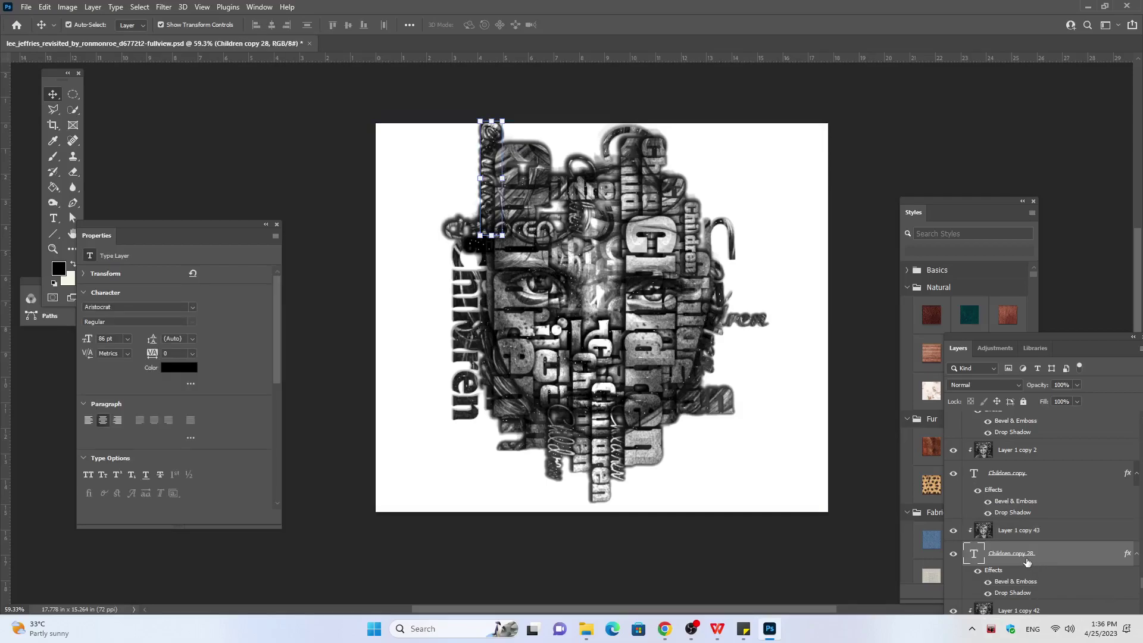
Step: Nudge Children copy 28 three steps left, then down beside the left eye
key("Left")
key("Left")
key("Left")
key("Left")
key("Left")
key("Left")
key("Left")
key("Left")
key("Left")
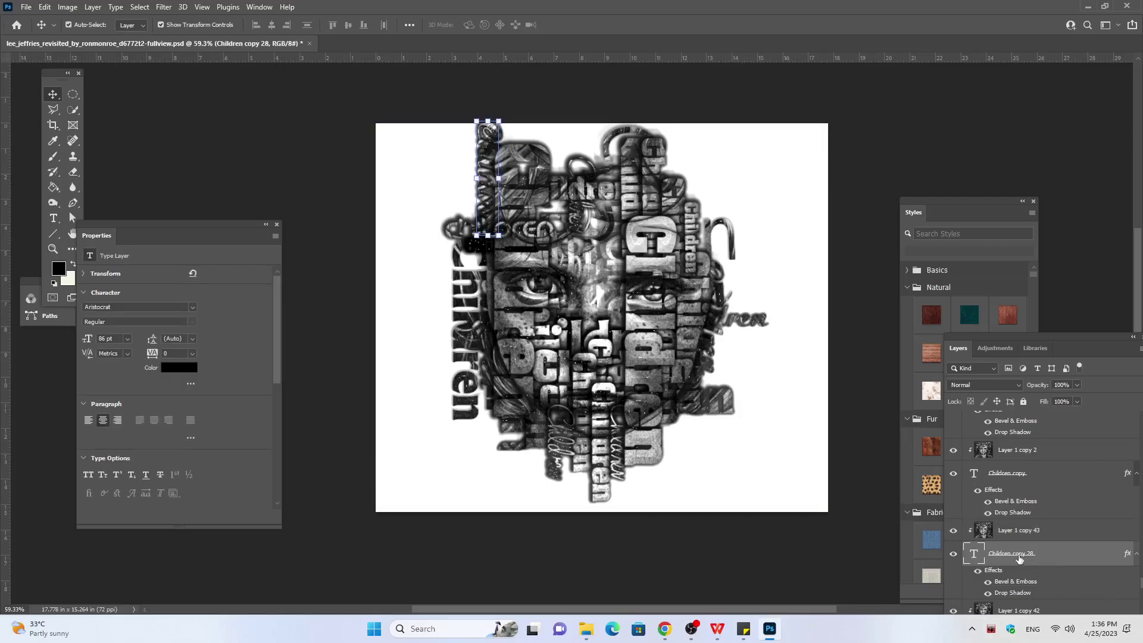
key("Left")
key("Left")
key("Left")
key("Left")
key("Left")
key("Left")
key("Left")
key("Left")
key("Left")
key("Left")
key("Left")
key("Left")
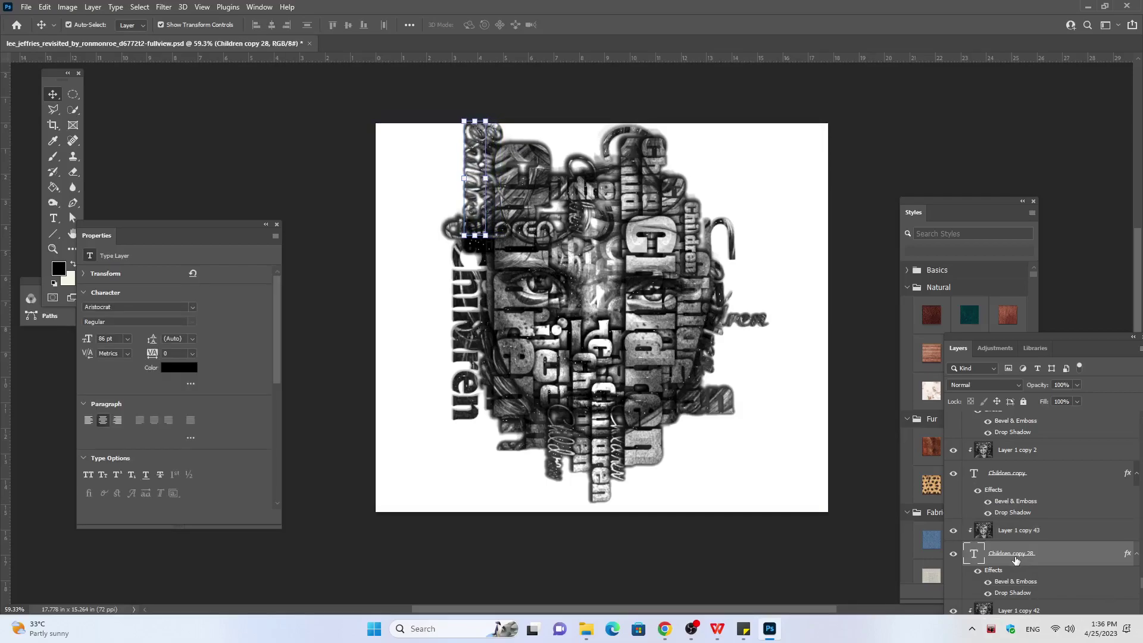
key("Left")
key("Left")
key("Left")
key("Down")
key("Down")
key("Down")
key("Down")
key("Down")
key("Down")
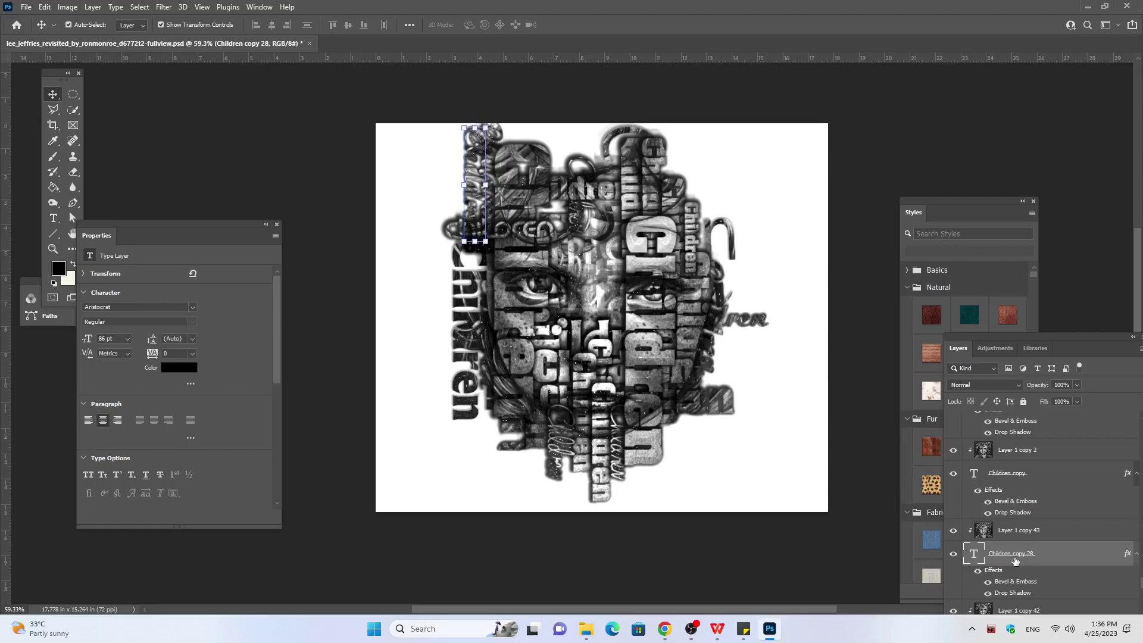
key("Down")
key("Down")
key("Down")
key("Down")
key("Down")
key("Down")
key("Down")
key("Down")
key("Down")
key("Down")
key("Down")
key("Down")
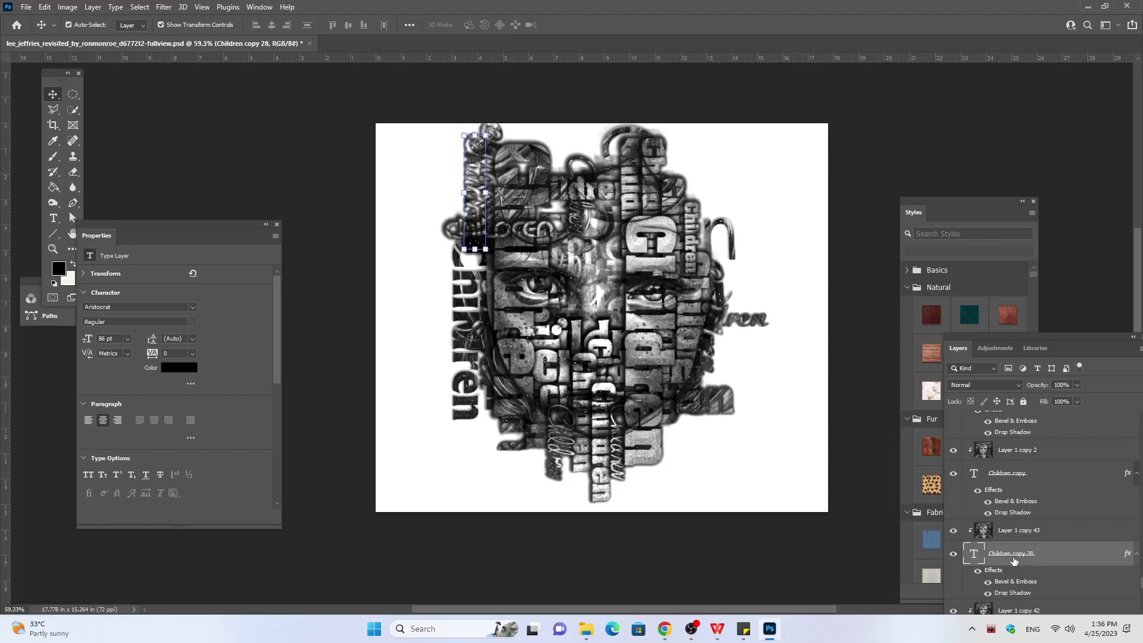
key("Down")
key("Down")
key("Down")
key("Down")
key("Down")
key("Down")
key("Down")
key("Down")
key("Down")
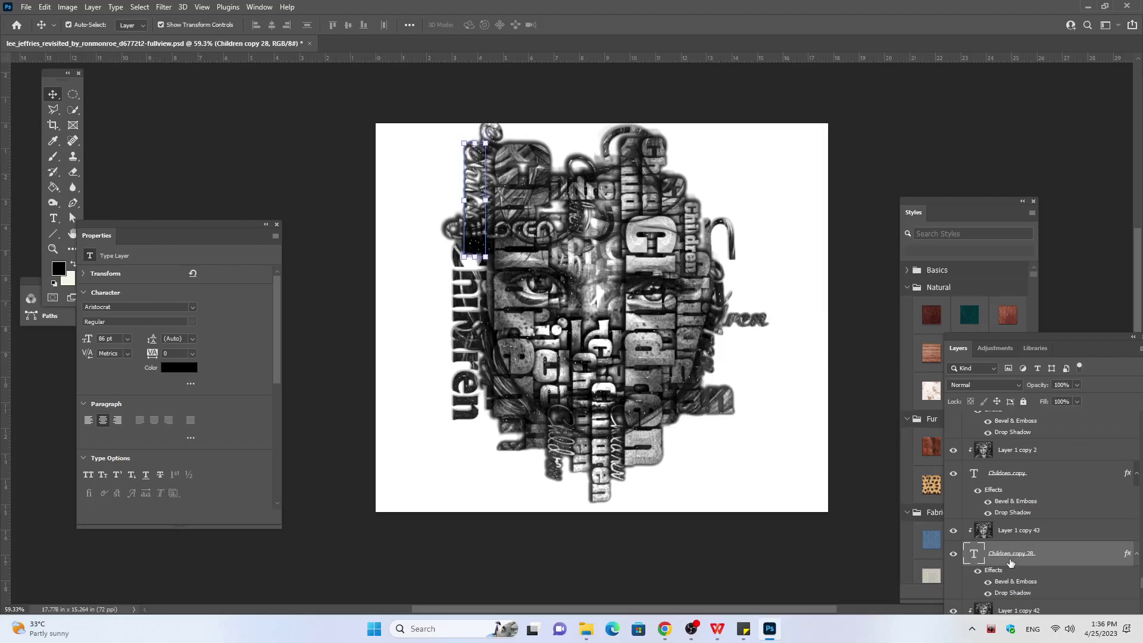
key("Down")
key("Down")
key("Down")
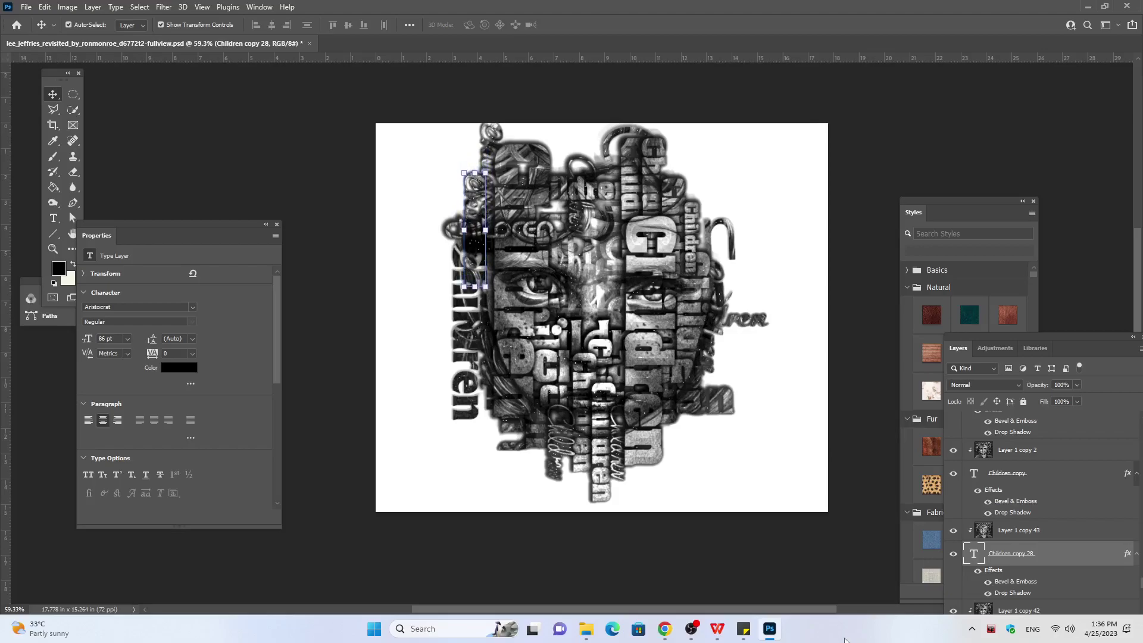
key("Down")
key("Down")
key("Down")
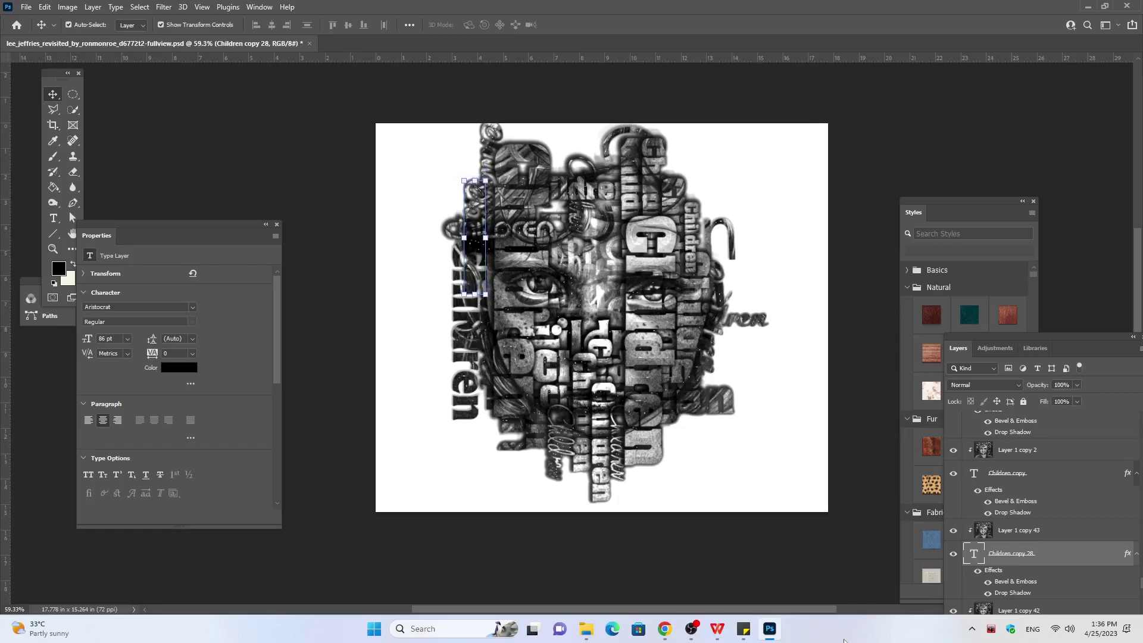
key("Down")
key("Down")
key("Down")
key("Down")
key("Down")
key("Down")
key("Down")
key("Down")
key("Down")
key("Down")
key("Down")
key("Down")
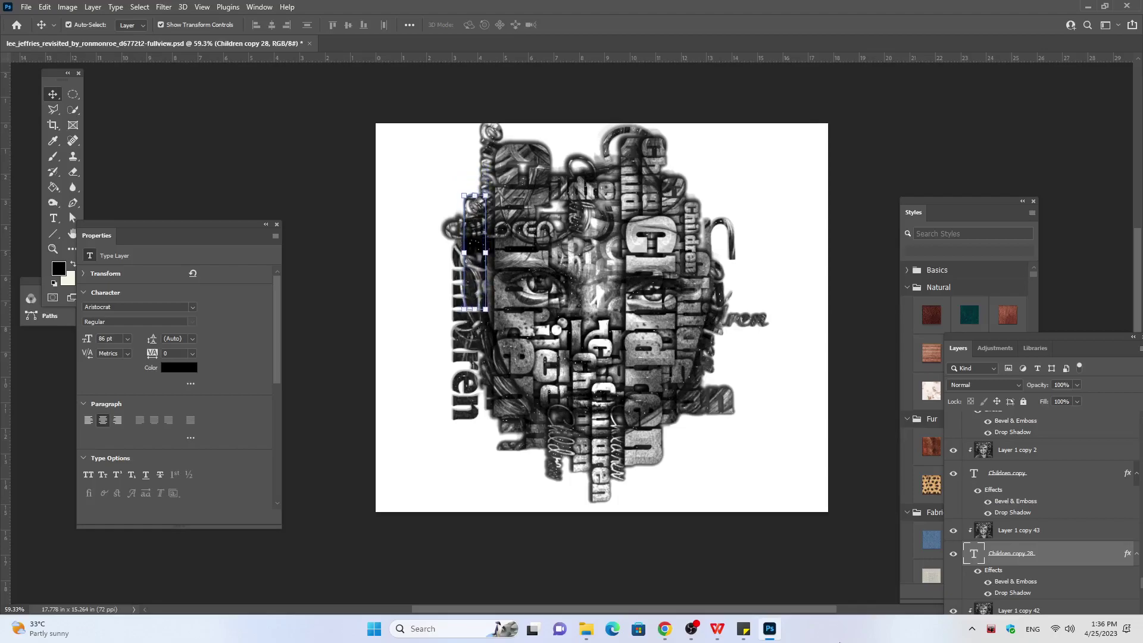
key("Down")
key("Down")
key("Down")
key("Down")
key("Down")
key("Down")
key("Down")
key("Down")
key("Down")
key("Down")
key("Down")
key("Down")
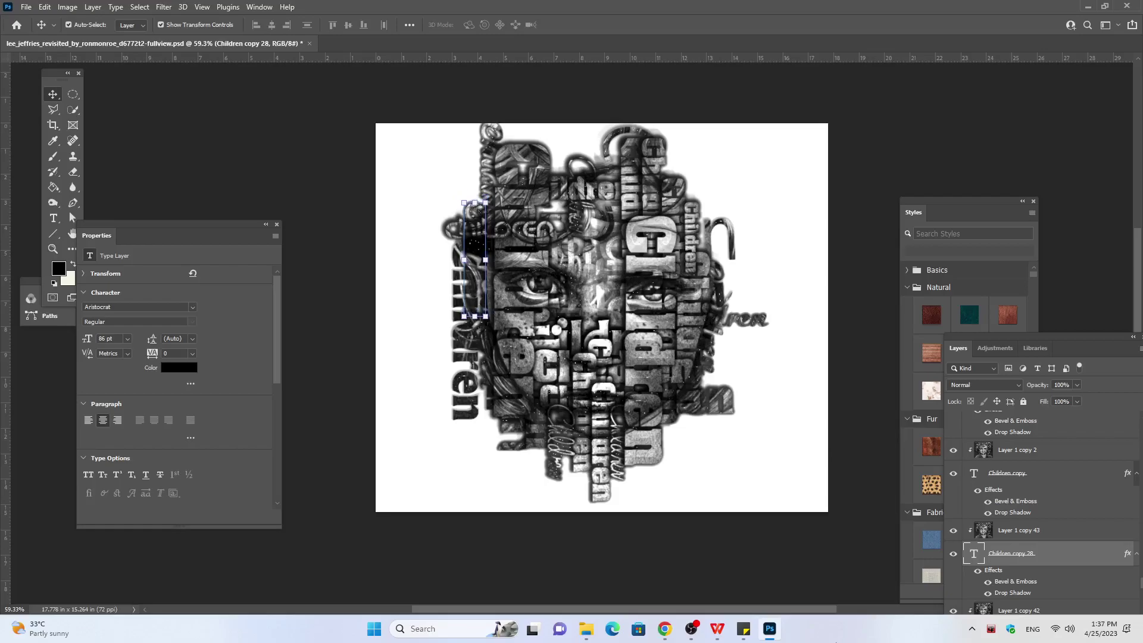
key("Down")
key("Down")
key("Down")
key("Down")
key("Down")
key("Down")
key("Down")
key("Down")
key("Down")
key("Down")
key("Down")
key("Down")
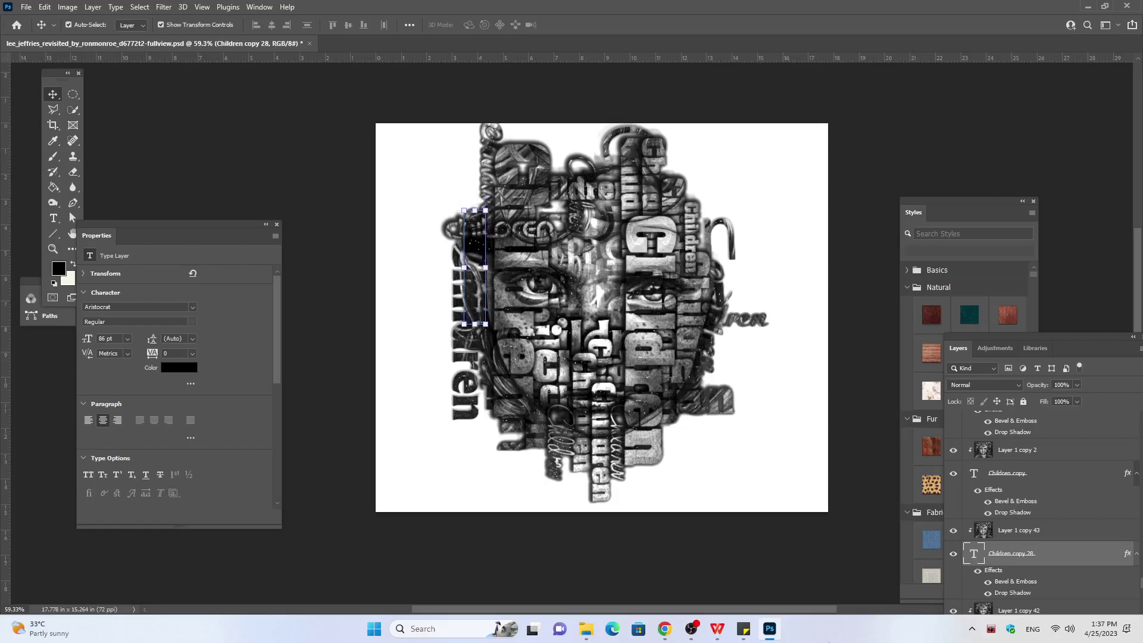
key("Down")
key("Down")
key("Down")
key("Down")
key("Down")
key("Down")
key("Down")
key("Down")
key("Down")
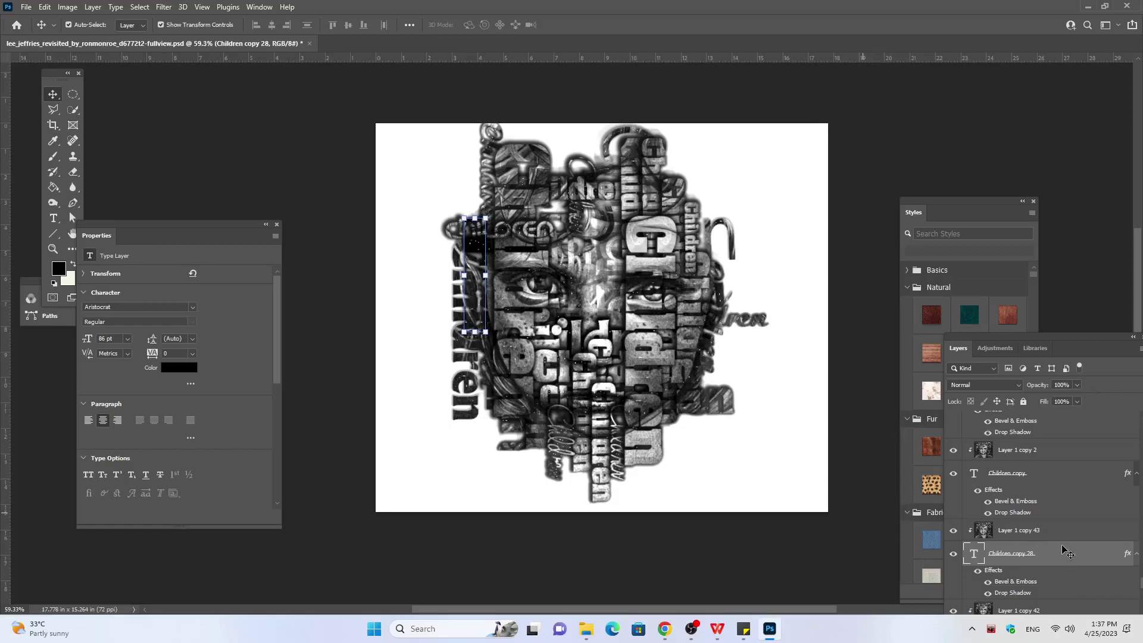
Step: Duplicate Layer 1 copy 43 with its word, creating Children copy 29 for editing
left_click(1021, 530)
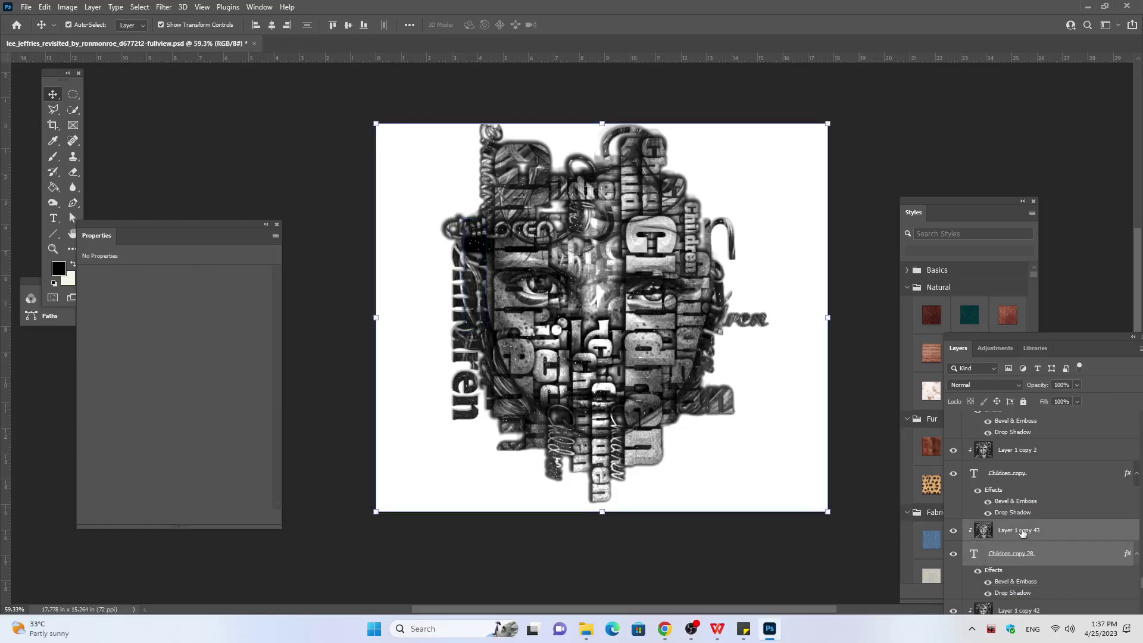
key("ctrl+j")
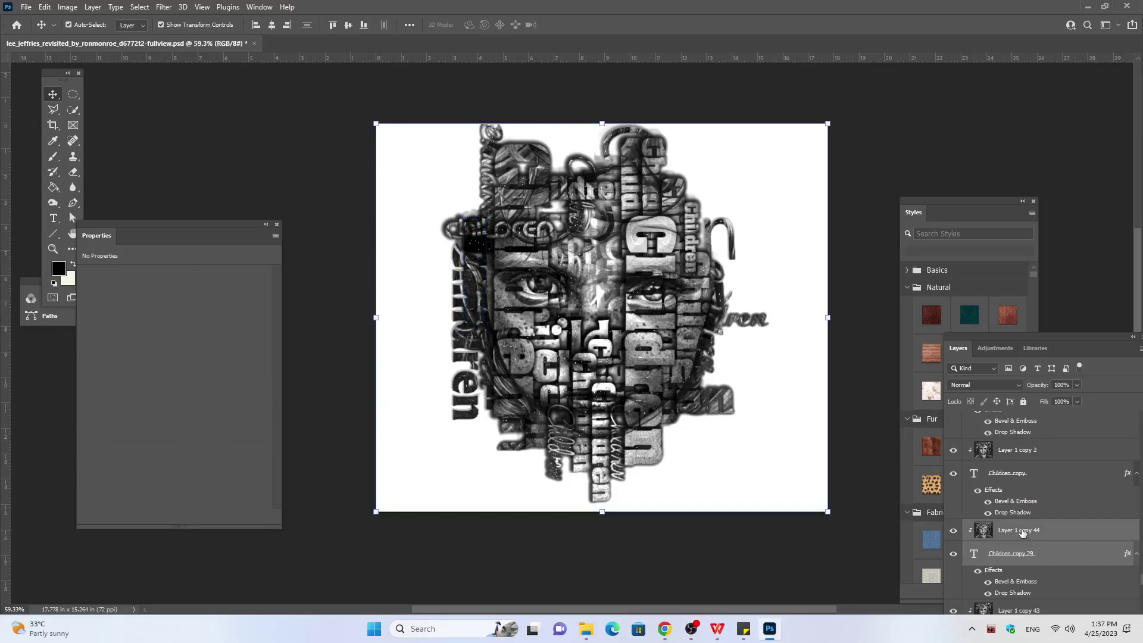
double_click(976, 555)
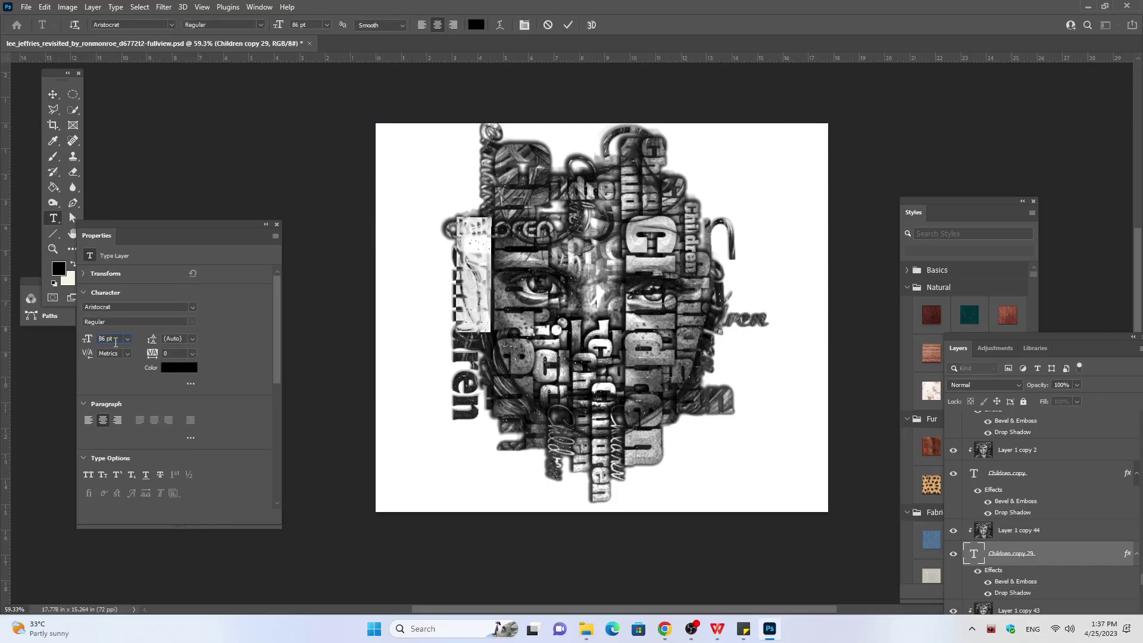
Step: Enlarge Children copy 29 from 86 pt to 161 pt and commit the text
double_click(115, 341)
scroll(119, 337, "up", 5)
scroll(119, 337, "up", 5)
scroll(119, 337, "up", 7)
scroll(120, 337, "up", 4)
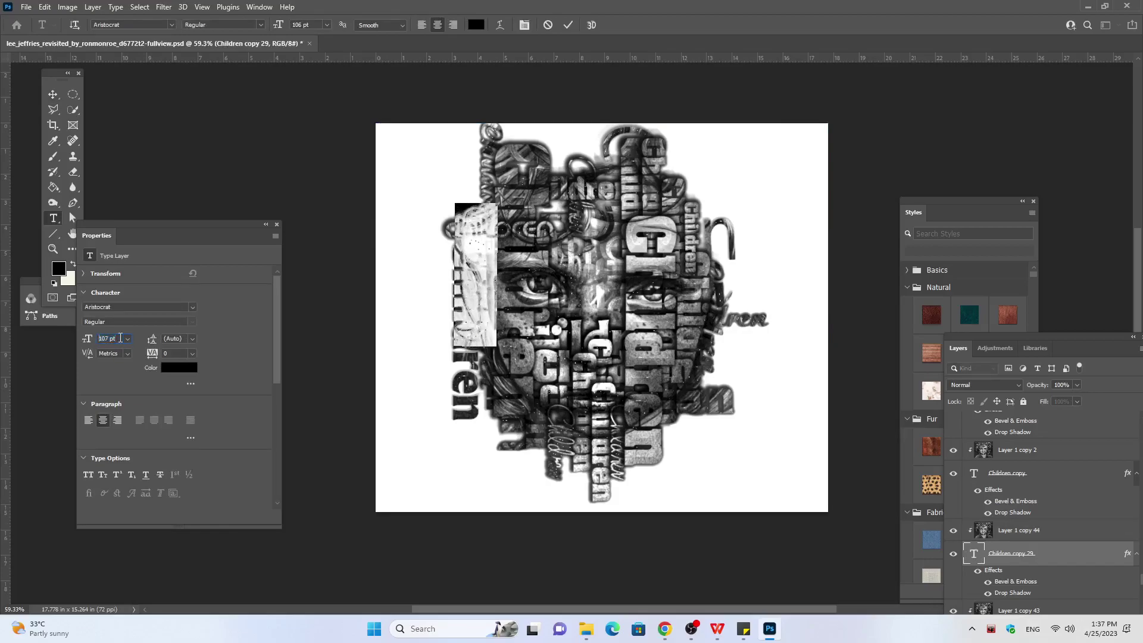
scroll(120, 338, "up", 5)
scroll(119, 337, "up", 6)
scroll(120, 338, "up", 6)
scroll(119, 337, "up", 4)
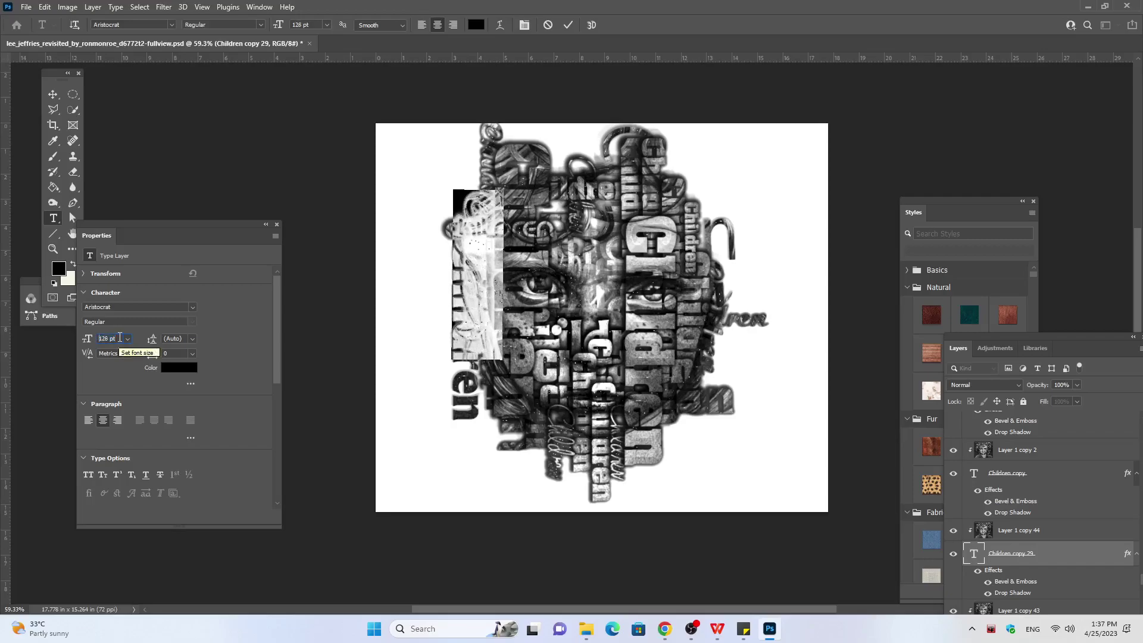
scroll(119, 338, "up", 5)
scroll(119, 338, "up", 5)
scroll(121, 338, "up", 5)
scroll(123, 339, "up", 5)
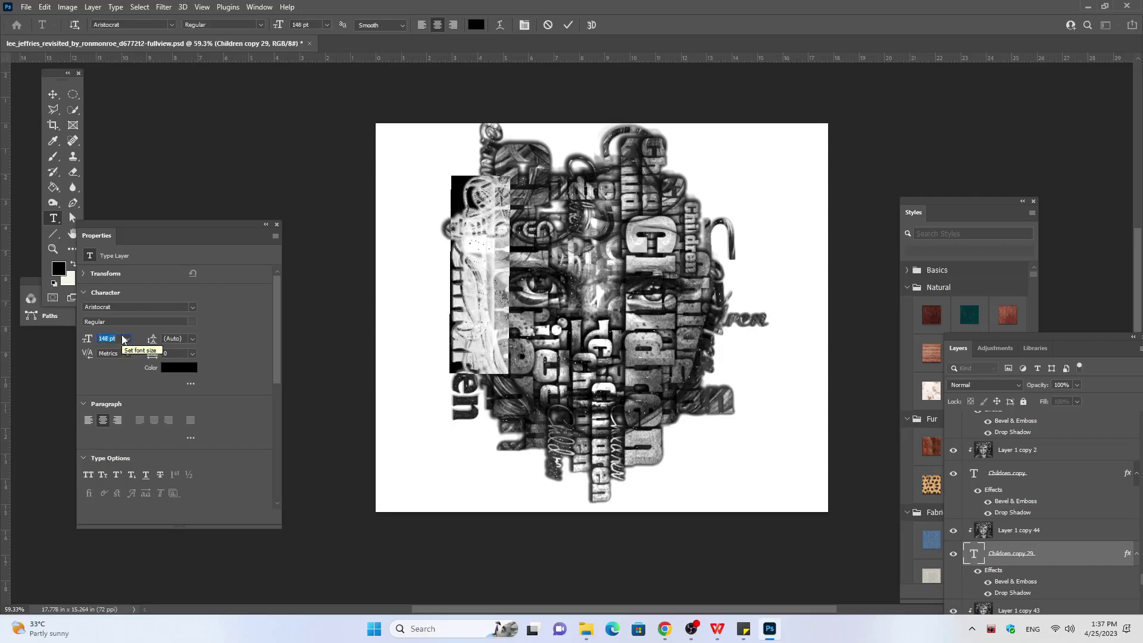
scroll(123, 339, "up", 5)
scroll(123, 338, "up", 5)
scroll(125, 338, "up", 3)
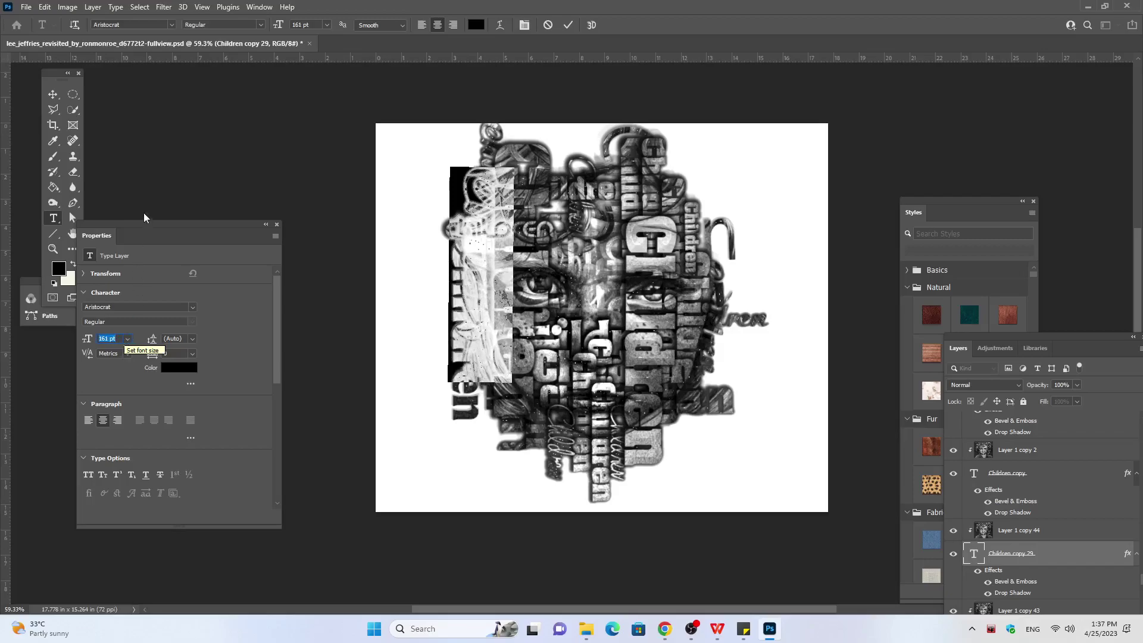
left_click(1069, 553)
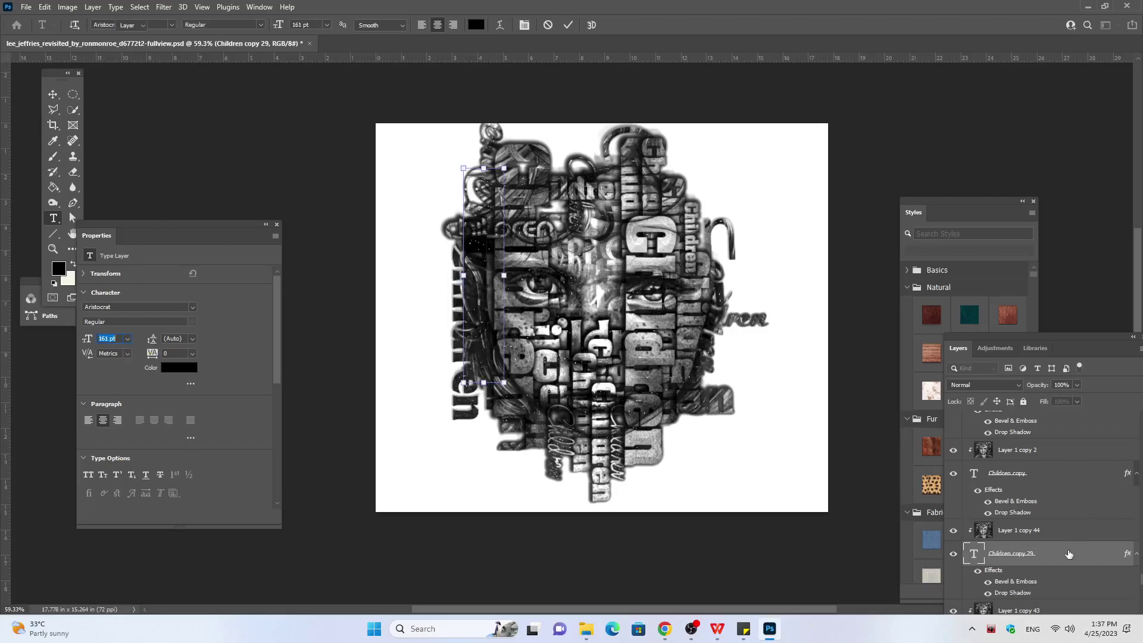
key("v")
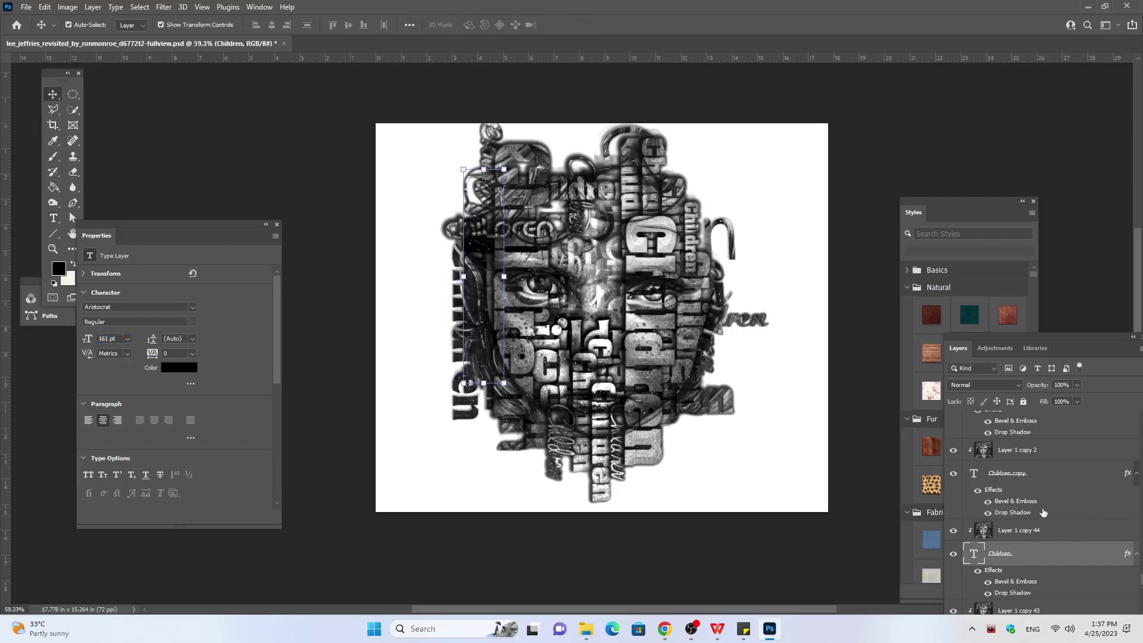
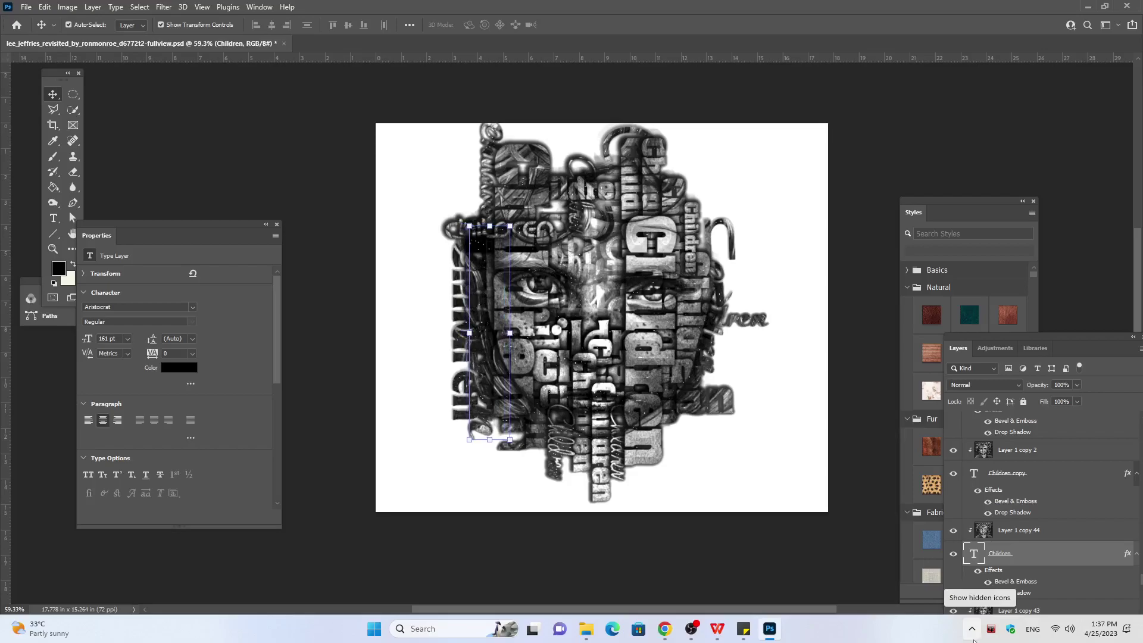
Step: Lower the left vertical Children text column by four small downward nudges
key("Down")
key("Down")
key("Down")
key("Down")
key("Down")
key("Down")
key("Down")
key("Down")
key("Down")
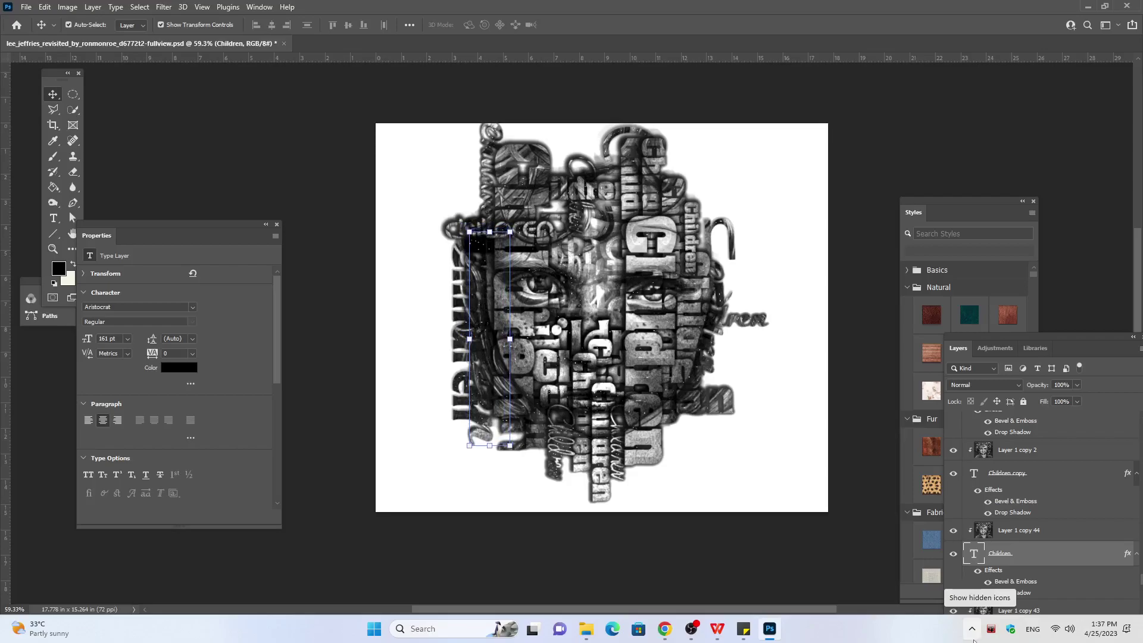
key("Down")
key("Down")
key("Down")
key("Down")
key("Down")
key("Down")
key("Down")
key("Down")
key("Down")
key("Down")
key("Down")
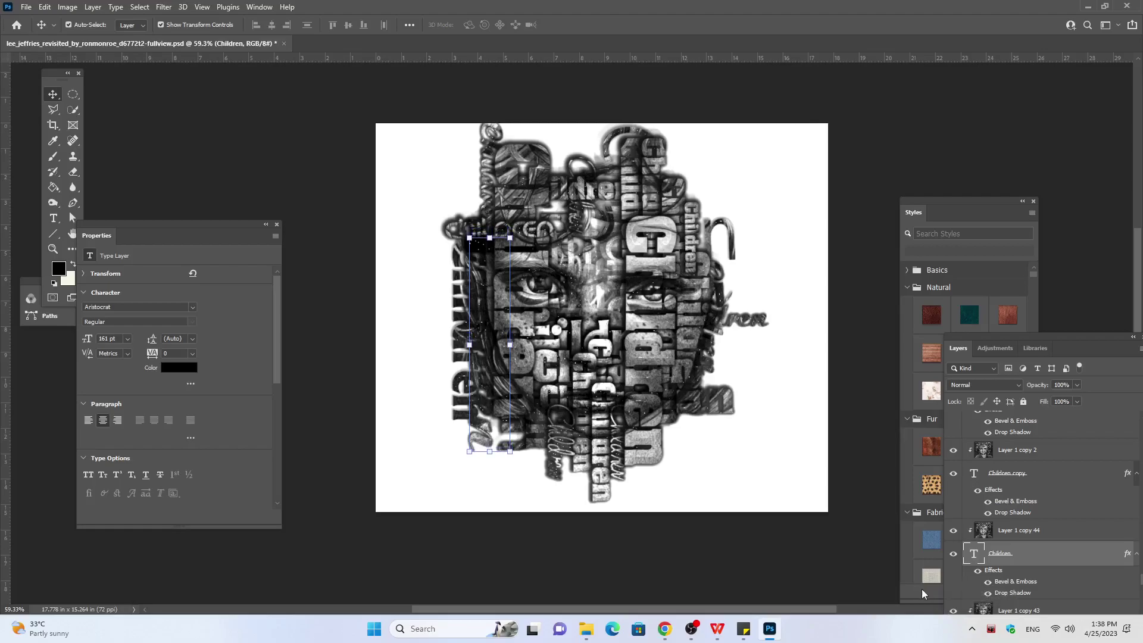
key("Down")
key("Down")
key("Down")
key("Down")
key("Down")
key("Down")
key("Down")
key("Down")
key("Down")
key("Down")
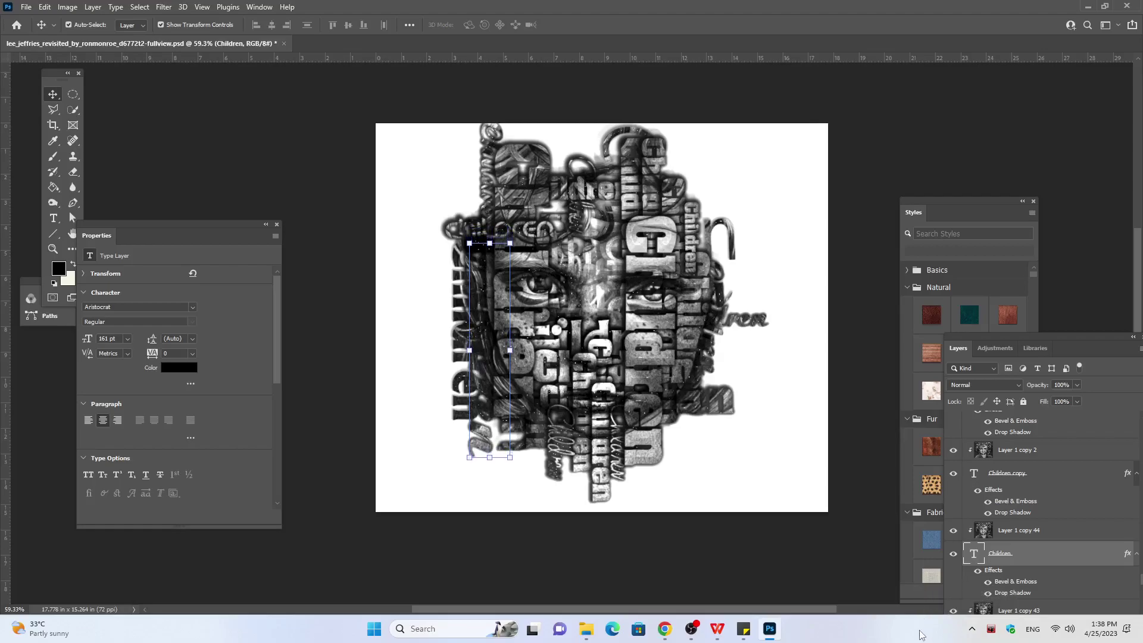
key("Down")
key("Down")
key("Down")
key("Down")
key("Down")
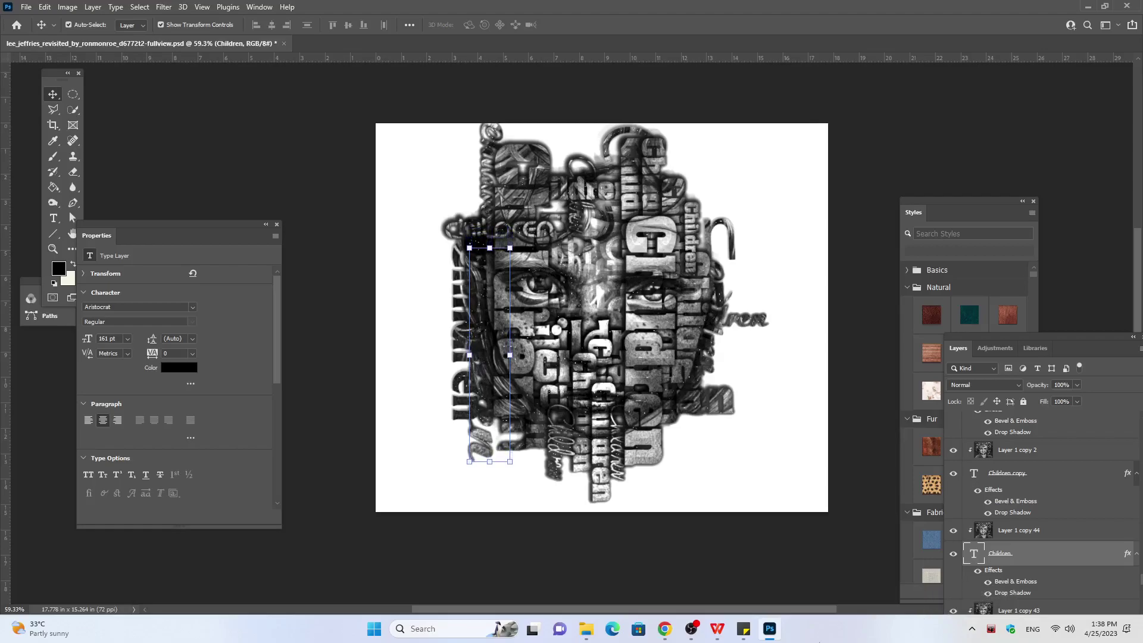
mouse_move(717, 628)
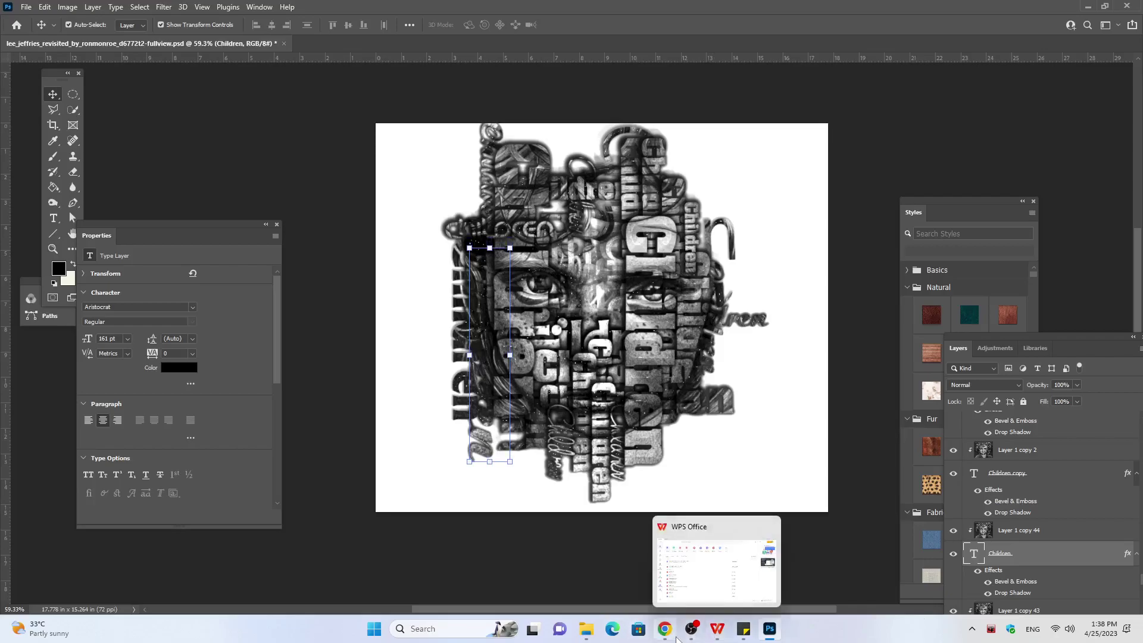
left_click(677, 584)
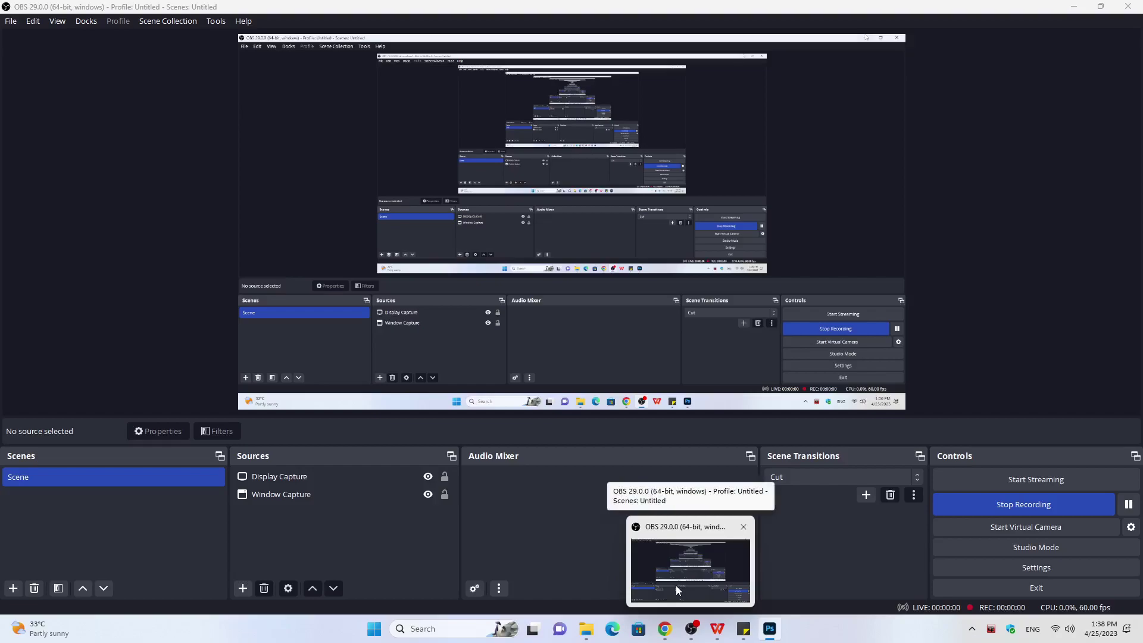
left_click(676, 584)
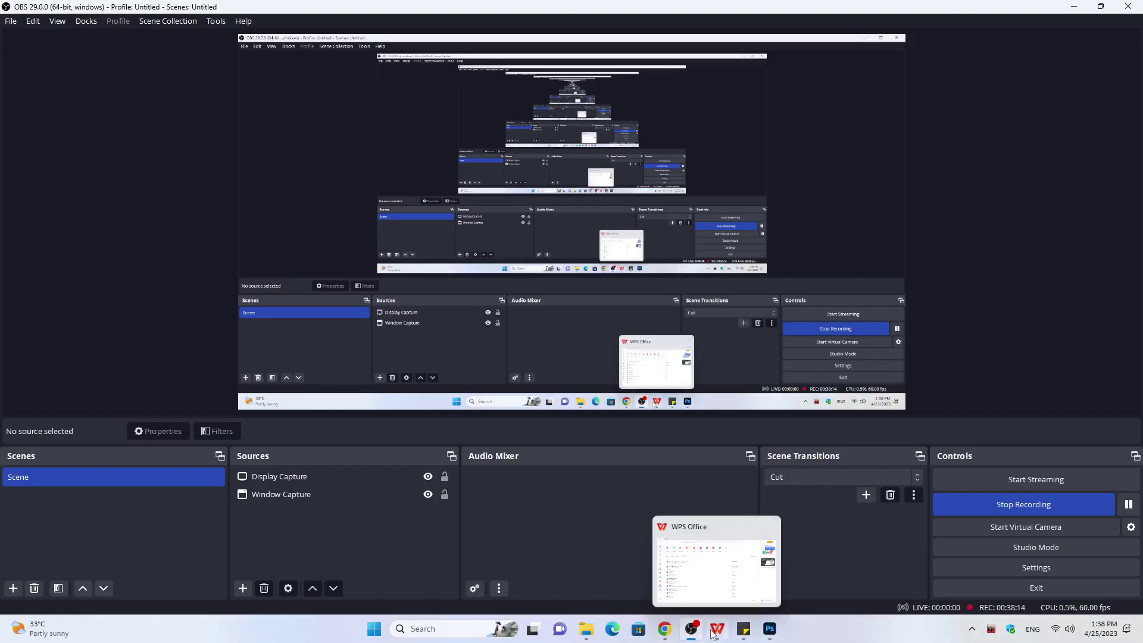
Step: Nudge the Children column four steps further down and shift the clipped portrait slightly
left_click(1075, 7)
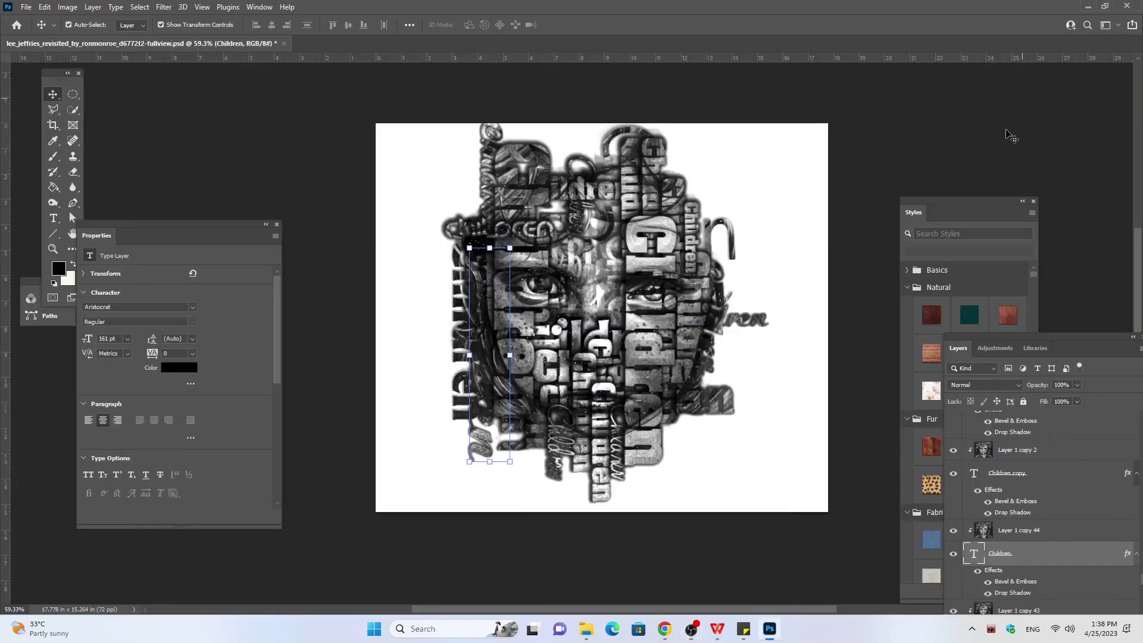
key("Down")
key("Down")
key("Down")
key("Down")
key("Down")
key("Down")
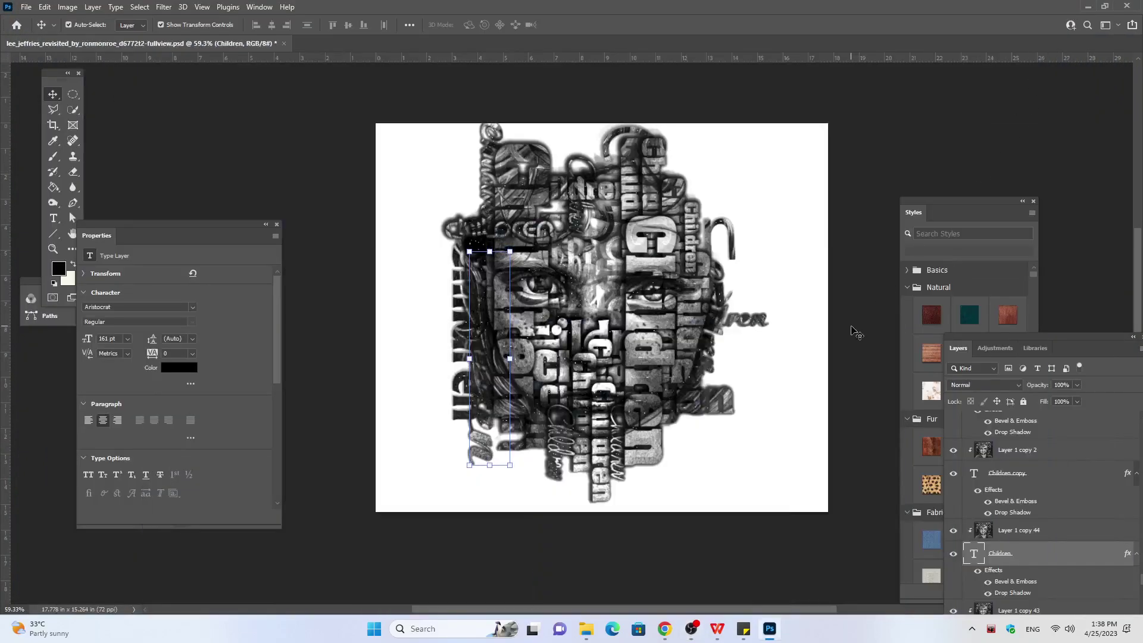
key("Down")
key("Down")
key("Down")
key("Down")
key("Down")
key("Down")
key("Down")
key("Down")
key("Down")
key("Down")
key("Down")
key("Down")
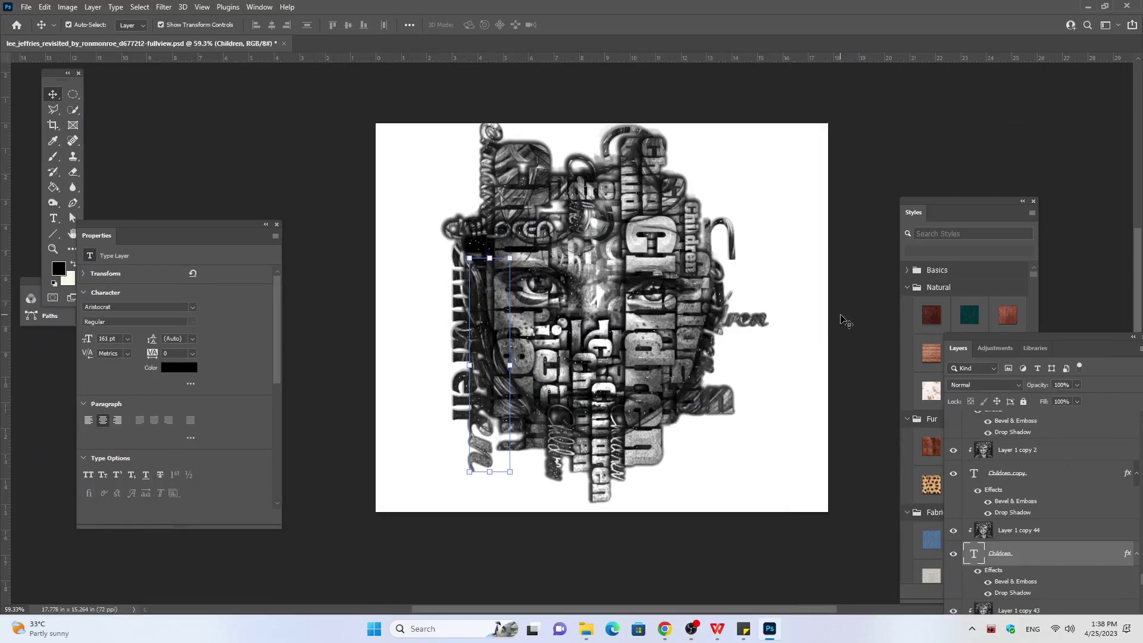
key("Down")
key("Down")
key("Down")
key("Down")
key("Down")
key("Down")
key("Down")
key("Down")
key("Down")
key("Down")
key("Down")
key("Down")
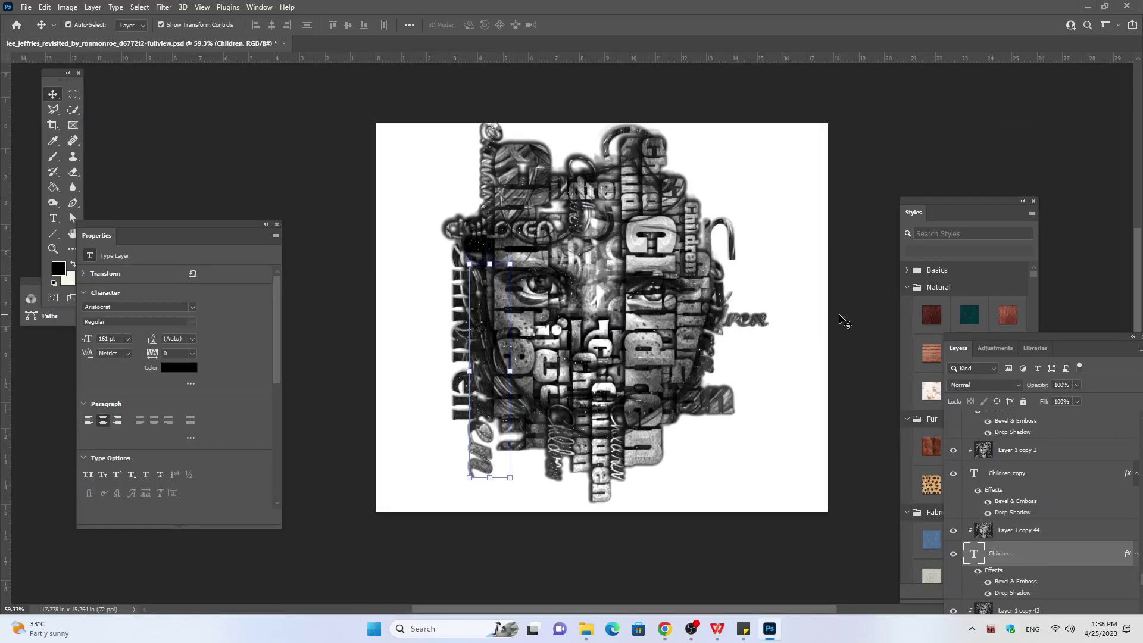
key("Down")
key("Down")
key("Down")
key("Down")
key("Down")
key("Down")
key("Down")
key("Down")
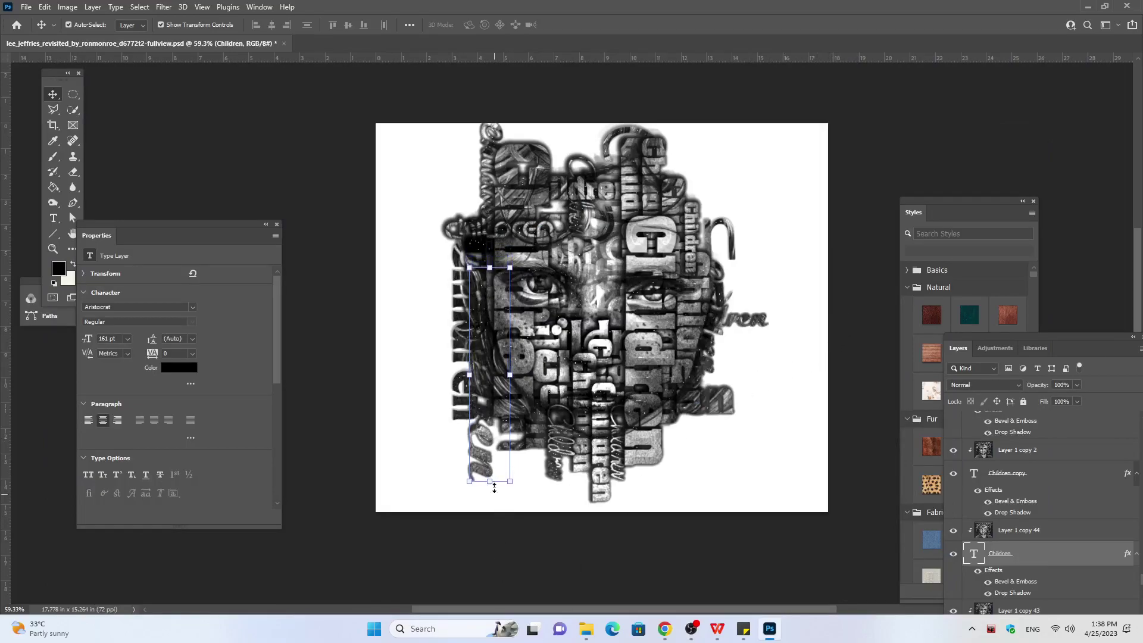
left_click_drag(487, 464, 502, 462)
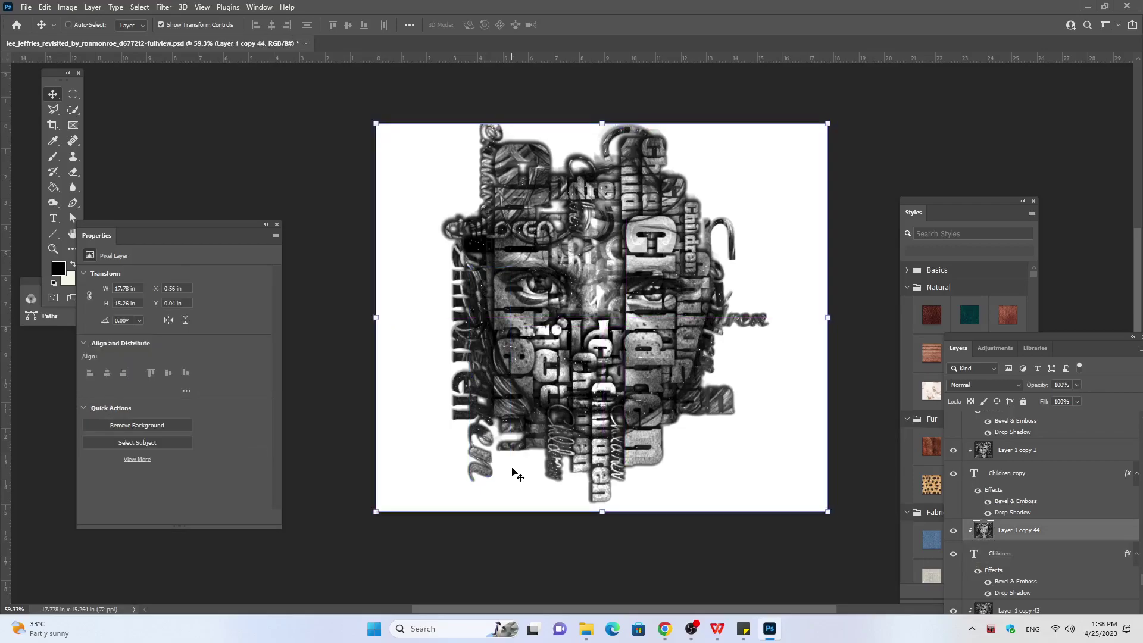
Step: Reselect the Children text layer and shift it six nudges right over the left eye
left_click(1050, 555)
key("Right")
key("Right")
key("Right")
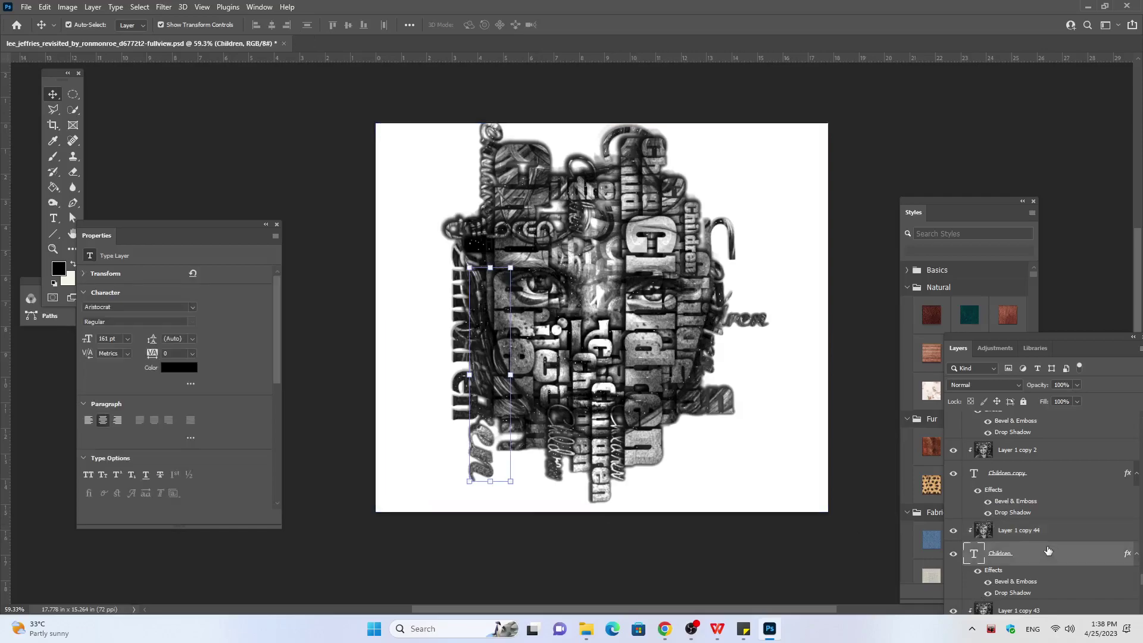
key("Right")
key("Right")
key("Right")
key("Right")
key("Right")
key("Right")
key("Right")
key("Right")
key("Right")
key("Right")
key("Right")
key("Right")
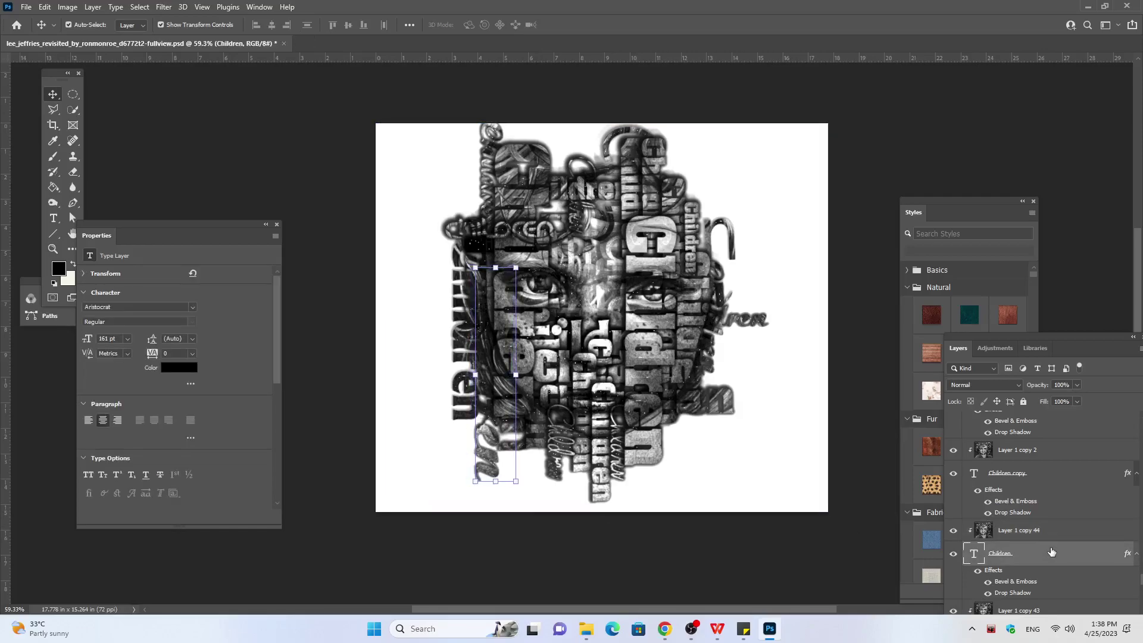
key("Right")
key("Right")
key("Right")
key("Right")
key("Right")
key("Right")
key("Right")
key("Right")
key("Right")
key("Right")
key("Right")
key("Right")
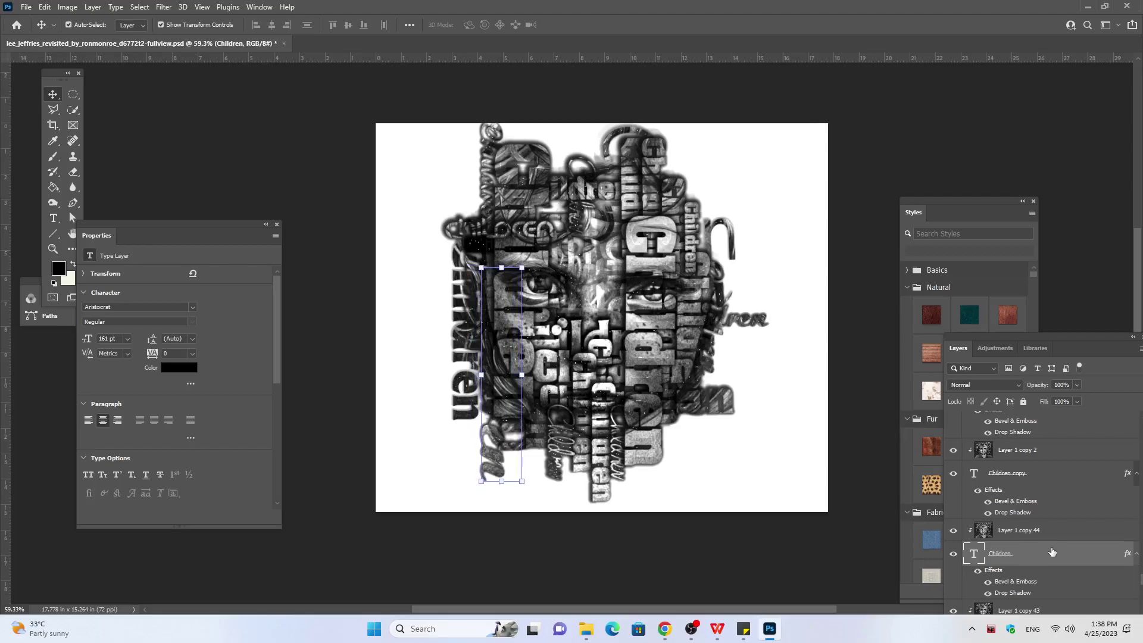
key("Right")
key("Right")
key("Right")
key("Right")
key("Right")
key("Right")
key("Right")
key("Right")
key("Right")
key("Right")
key("Right")
key("Right")
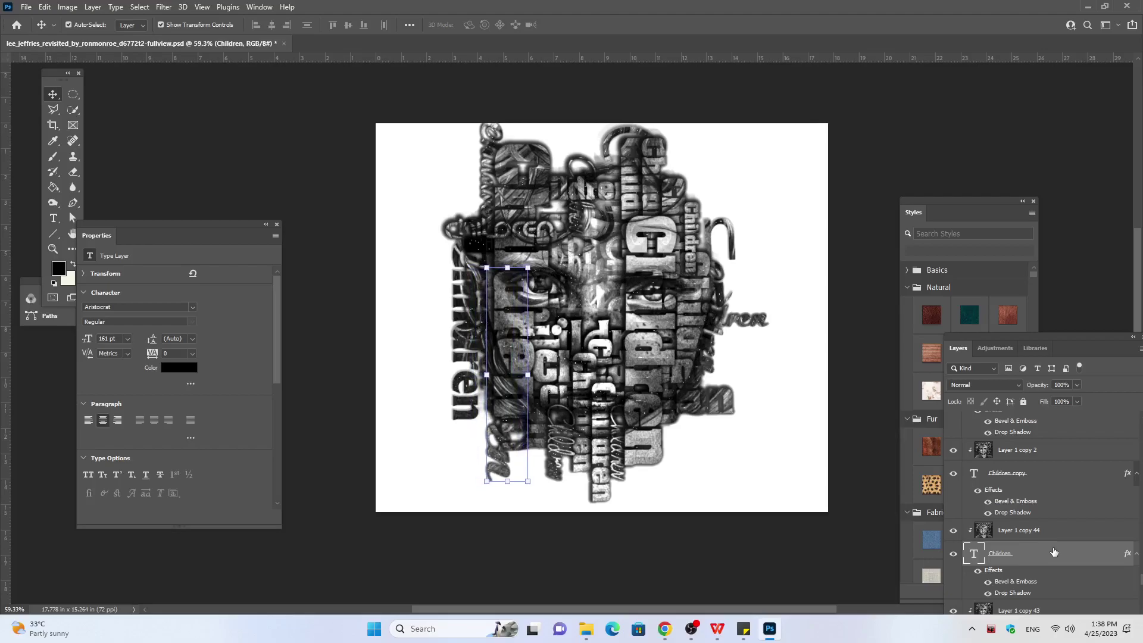
key("Right")
key("Right")
key("Right")
key("Right")
key("Right")
key("Right")
key("Right")
key("Right")
key("Right")
key("Right")
key("Right")
key("Right")
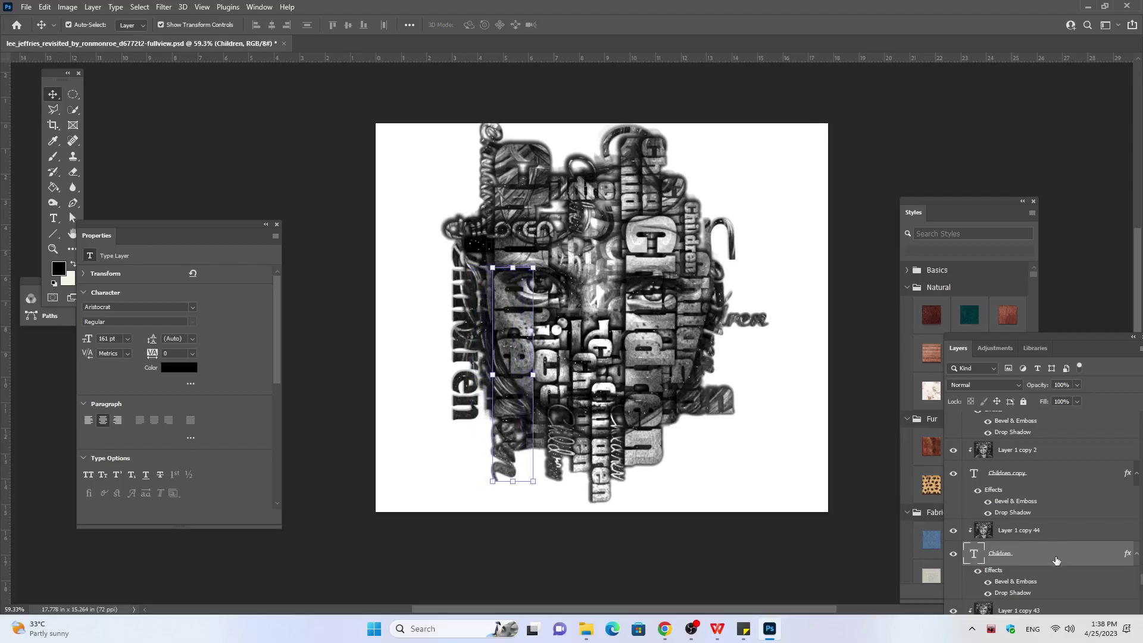
key("Right")
key("Right")
key("Right")
key("Right")
key("Right")
key("Right")
key("Right")
key("Right")
key("Right")
key("Right")
key("Right")
key("Right")
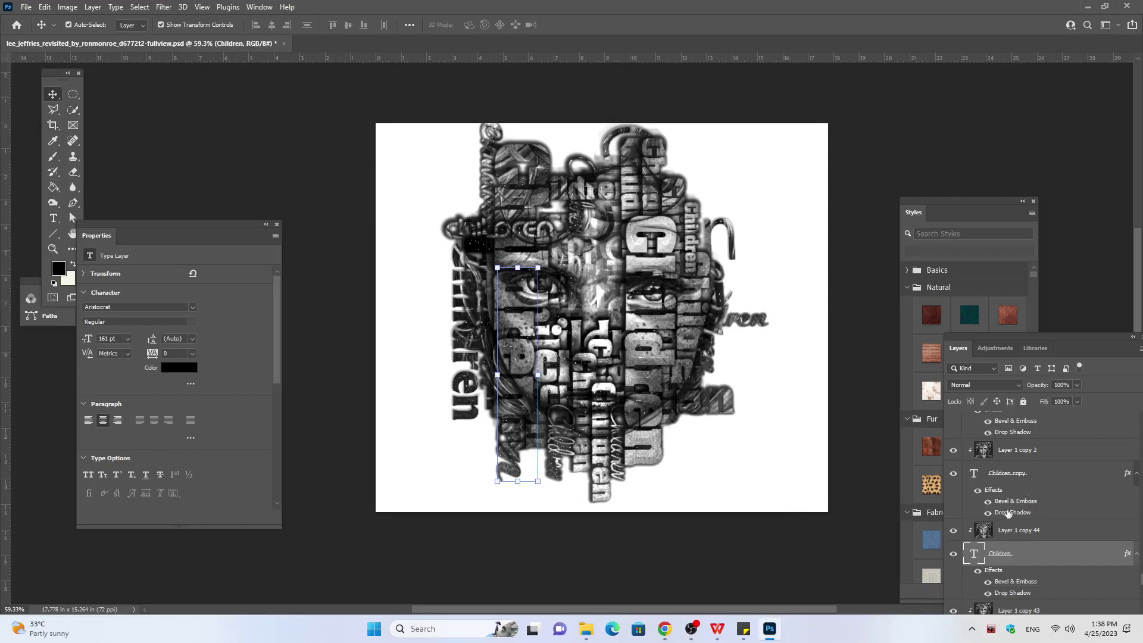
Step: Select the Children copy 29 text layer and nudge it down six steps
left_click(1016, 473)
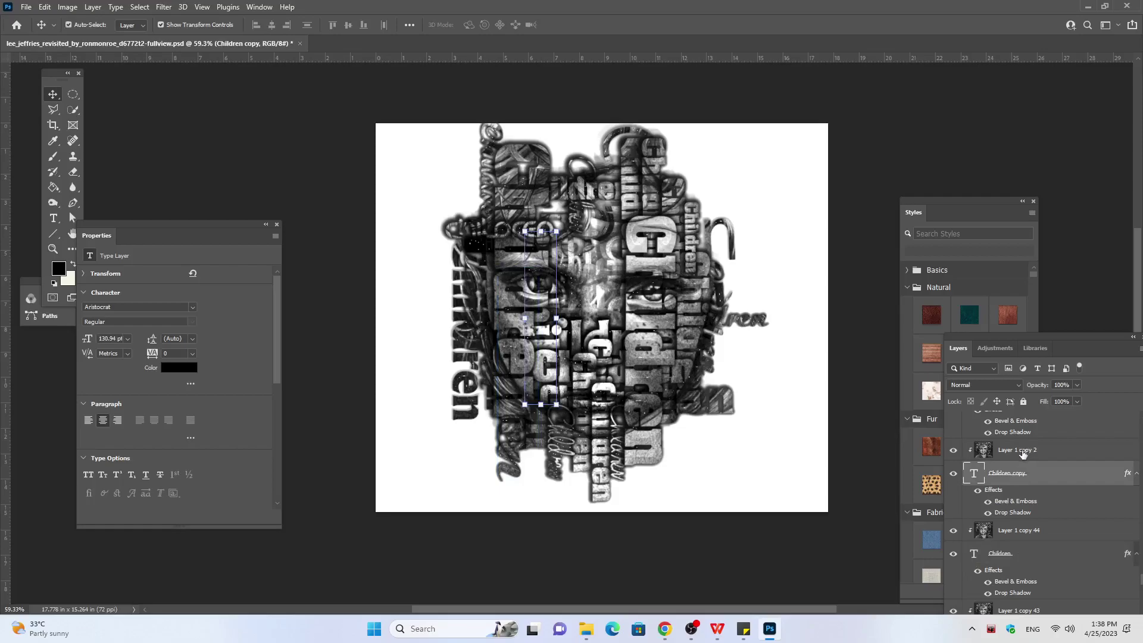
left_click(1022, 454)
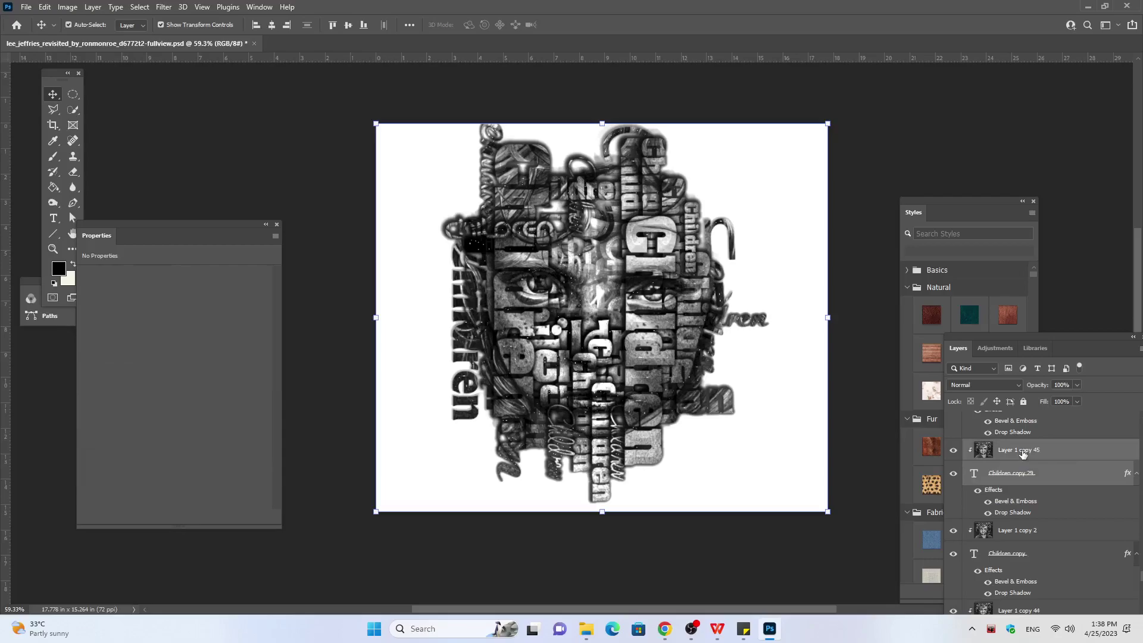
left_click(997, 475)
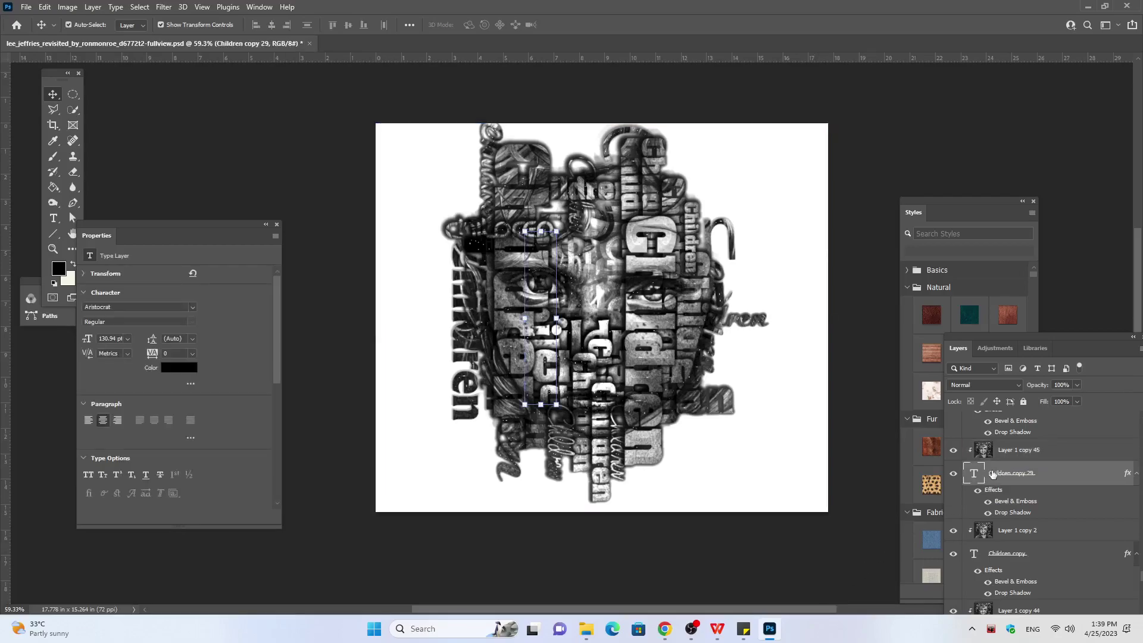
key("Down")
key("Down")
key("Down")
key("Down")
key("Down")
key("Down")
key("Down")
key("Down")
key("Down")
key("Down")
key("Down")
key("Down")
key("Down")
key("Down")
key("Down")
key("Down")
key("Down")
key("Down")
key("Down")
key("Down")
key("Down")
key("Down")
key("Down")
key("Down")
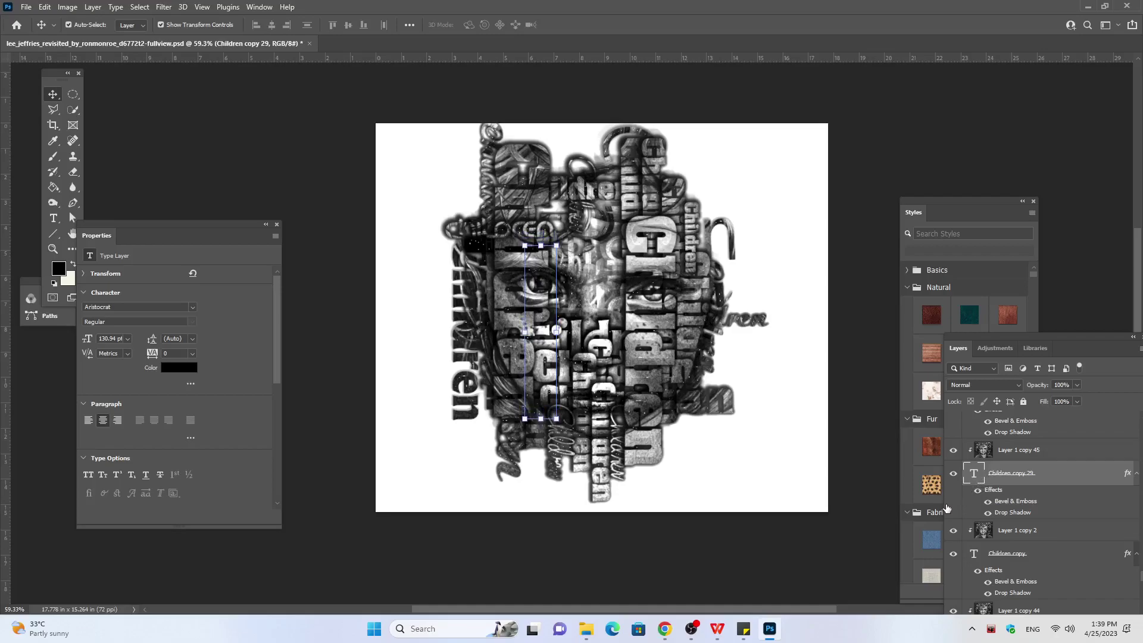
key("Down")
key("Down")
key("Down")
key("Down")
key("Down")
key("Down")
key("Down")
key("Down")
key("Down")
key("Down")
key("Down")
key("Down")
key("Down")
key("Down")
key("Down")
key("Down")
key("Down")
key("Down")
key("Down")
key("Down")
key("Down")
key("Down")
key("Down")
key("Down")
key("Down")
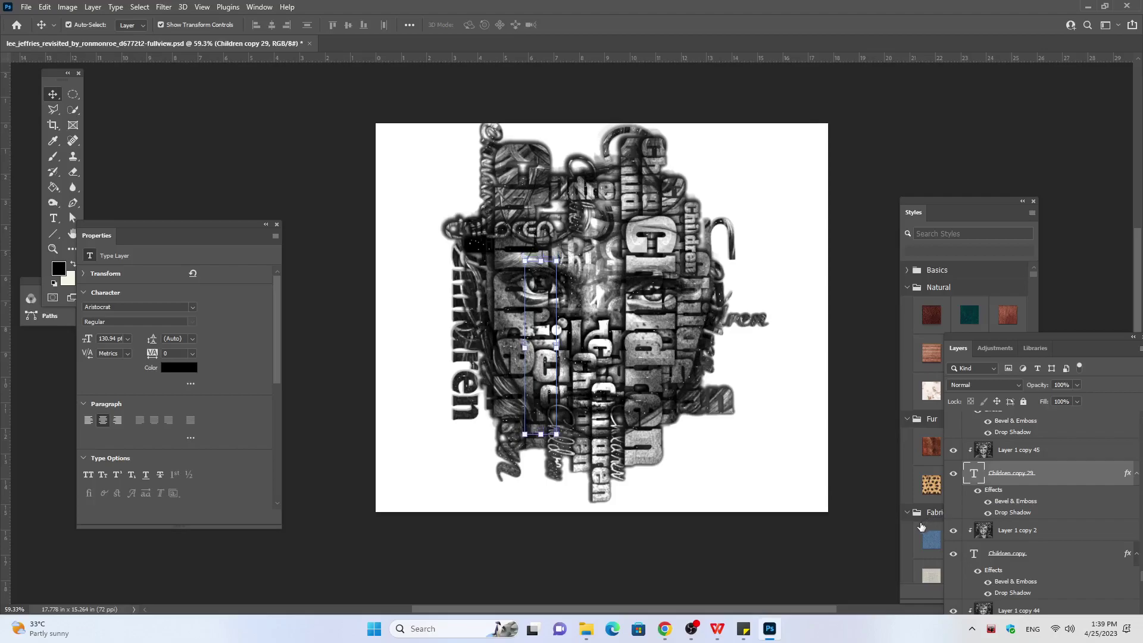
key("Down")
key("Down")
key("Down")
key("Down")
key("Down")
key("Down")
key("Down")
key("Down")
key("Down")
key("Down")
key("Down")
key("Down")
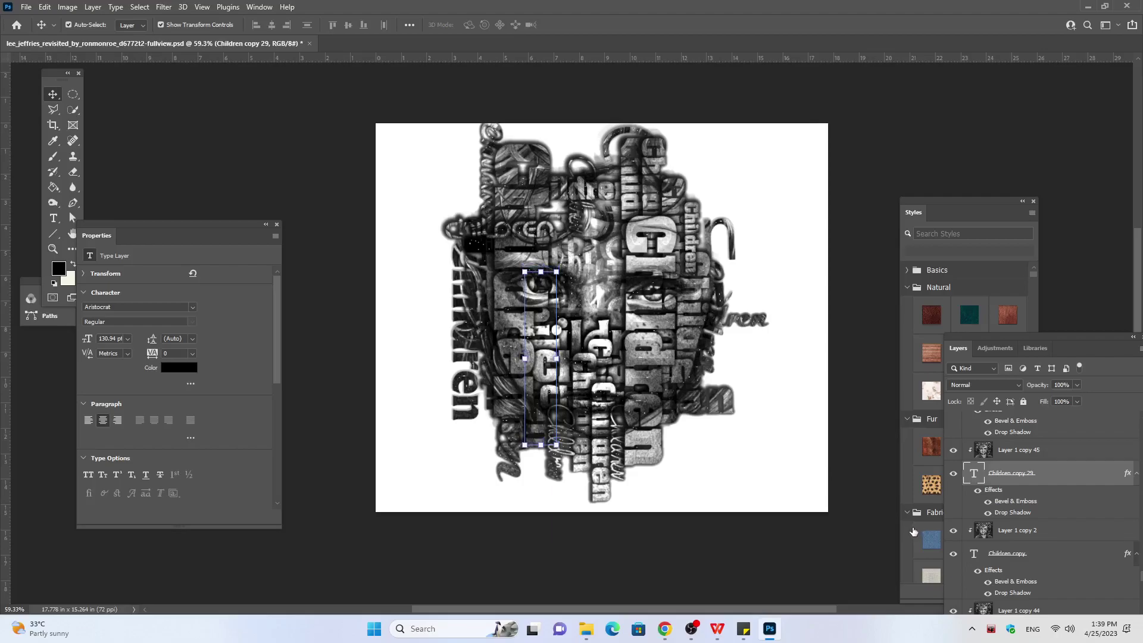
key("Down")
key("Down")
key("Down")
key("Down")
key("Down")
key("Down")
key("Down")
key("Down")
key("Down")
key("Down")
key("Down")
key("Down")
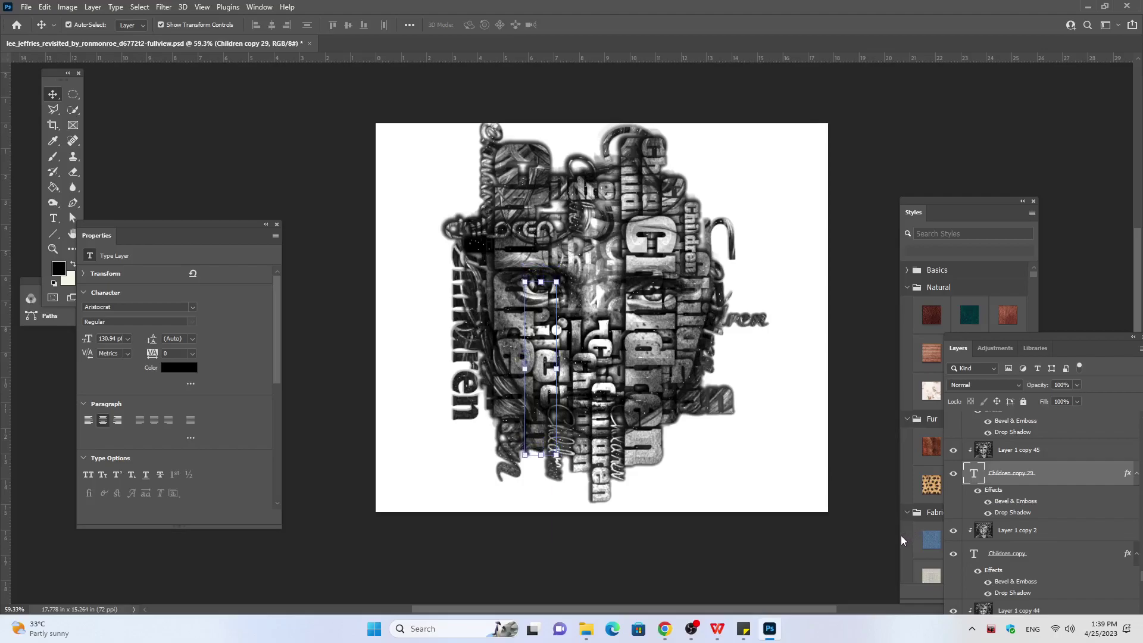
key("Down")
key("Down")
key("Down")
key("Down")
key("Down")
key("Down")
key("Down")
key("Down")
key("Down")
key("Down")
key("Down")
key("Down")
key("Down")
key("Down")
key("Down")
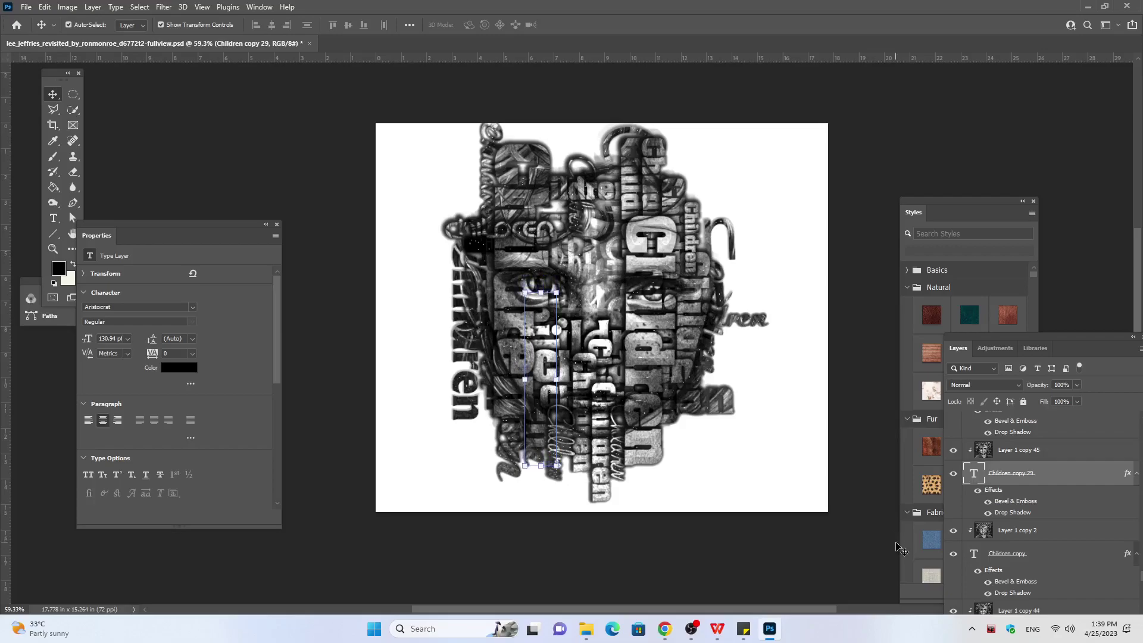
key("Down")
key("Down")
key("Down")
Step: Lower the narrow Children copy 29 column eight more steps toward the chin
key("Down")
key("Down")
key("Down")
key("Down")
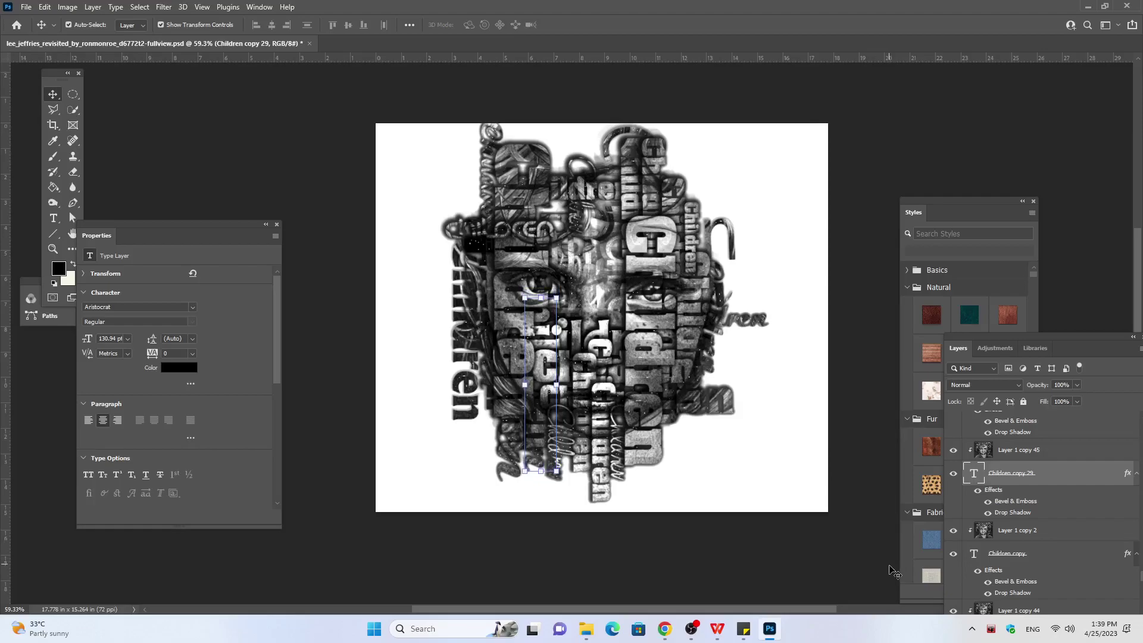
key("Down")
key("Down")
key("Down")
key("Down")
key("Down")
key("Down")
key("Down")
key("Down")
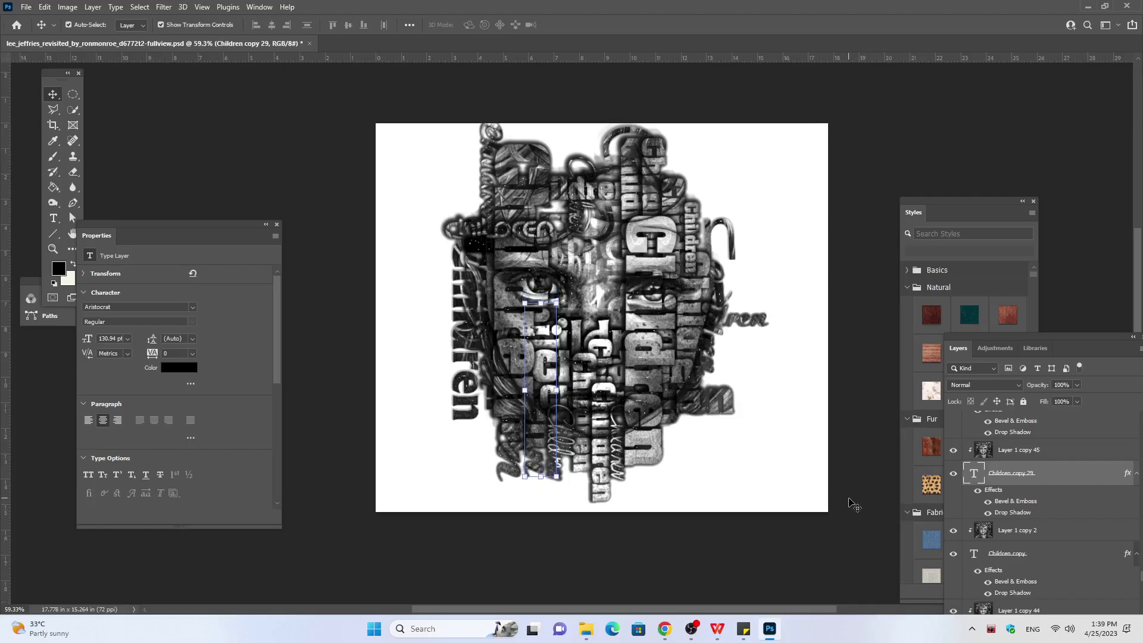
key("Down")
key("Down")
key("Down")
key("Down")
key("Down")
key("Down")
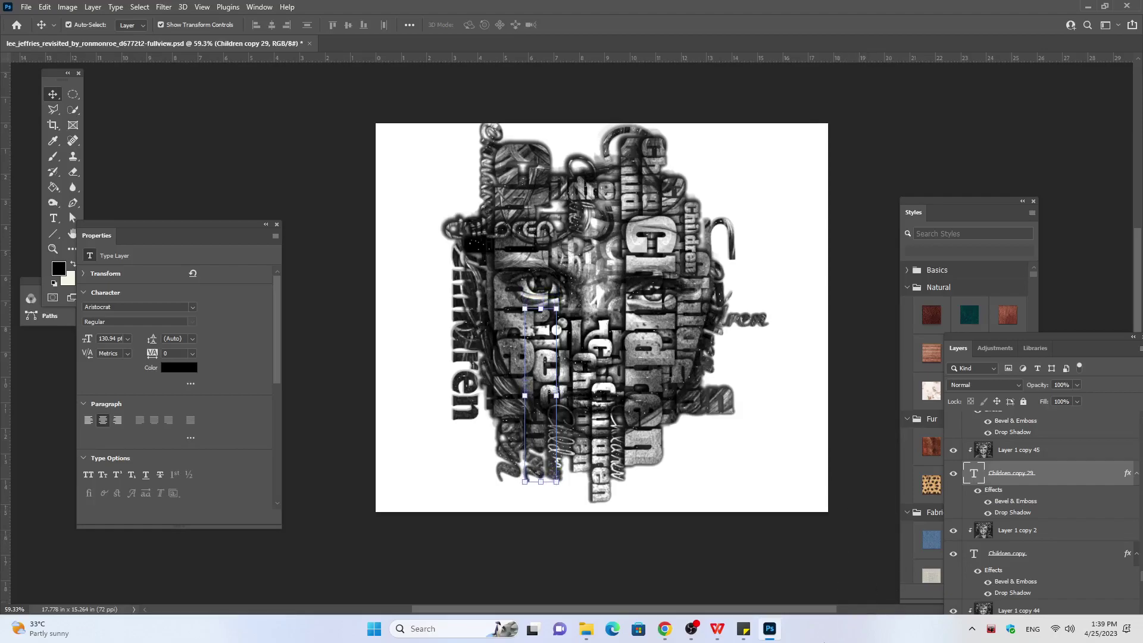
key("Down")
key("Down")
key("Down")
key("Down")
key("Down")
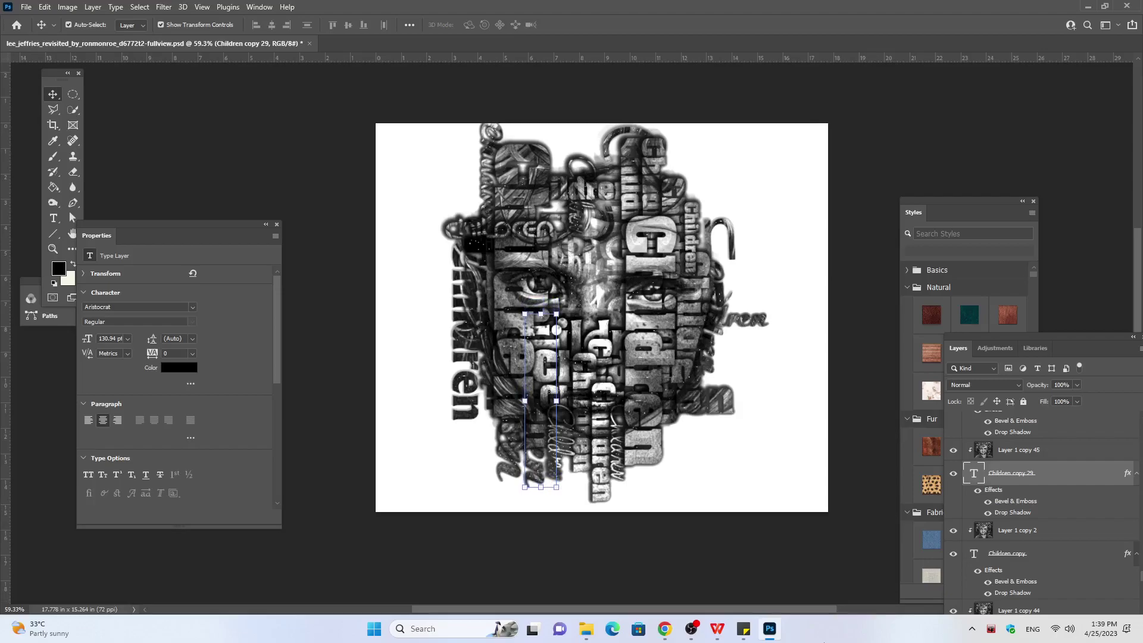
key("Down")
key("Down")
key("Down")
key("Down")
key("Down")
key("Down")
key("Down")
key("Down")
key("Down")
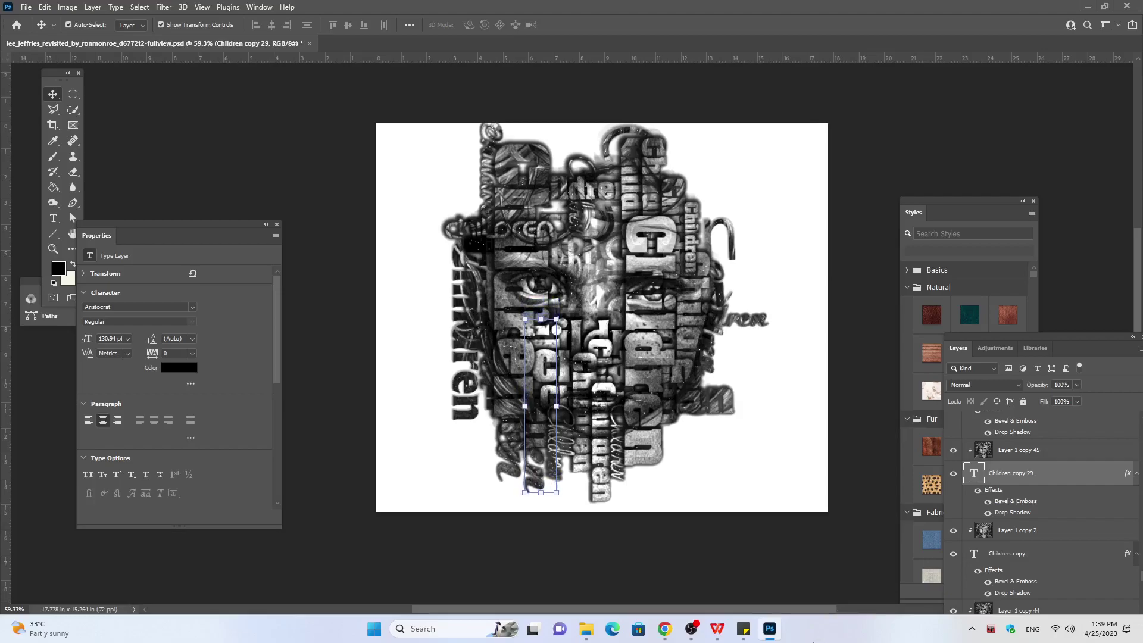
key("Down")
key("Down")
key("Down")
key("Down")
key("Down")
key("Down")
key("Down")
key("Down")
key("Down")
key("Down")
key("Down")
key("Down")
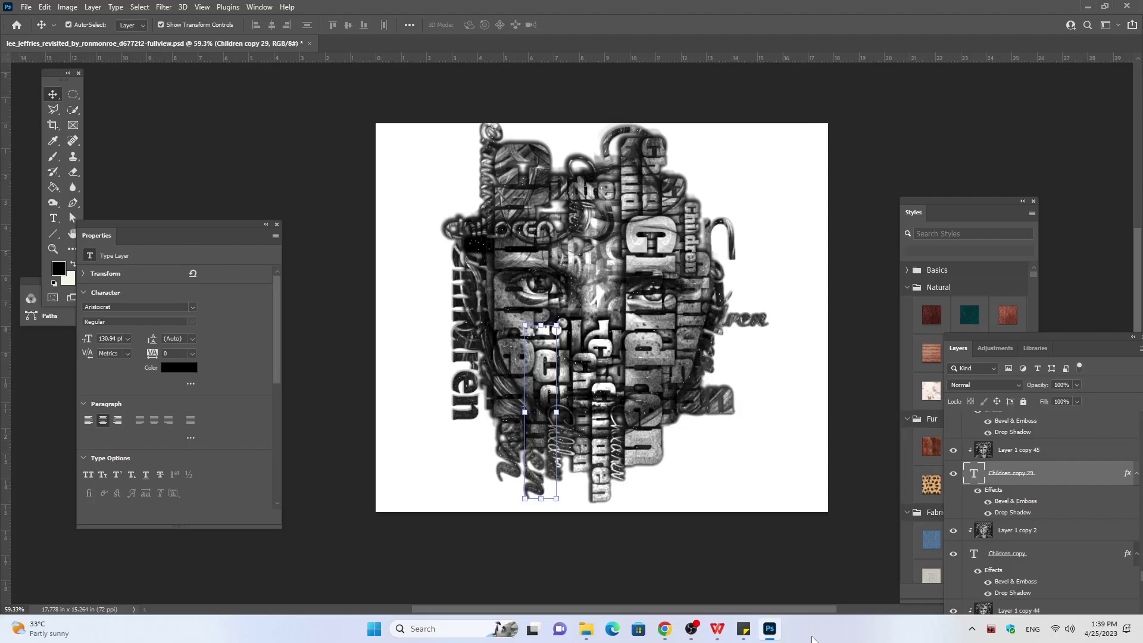
key("Down")
key("Down")
key("Down")
key("Down")
key("Down")
key("Down")
key("Down")
key("Down")
key("Down")
key("Down")
key("Down")
key("Down")
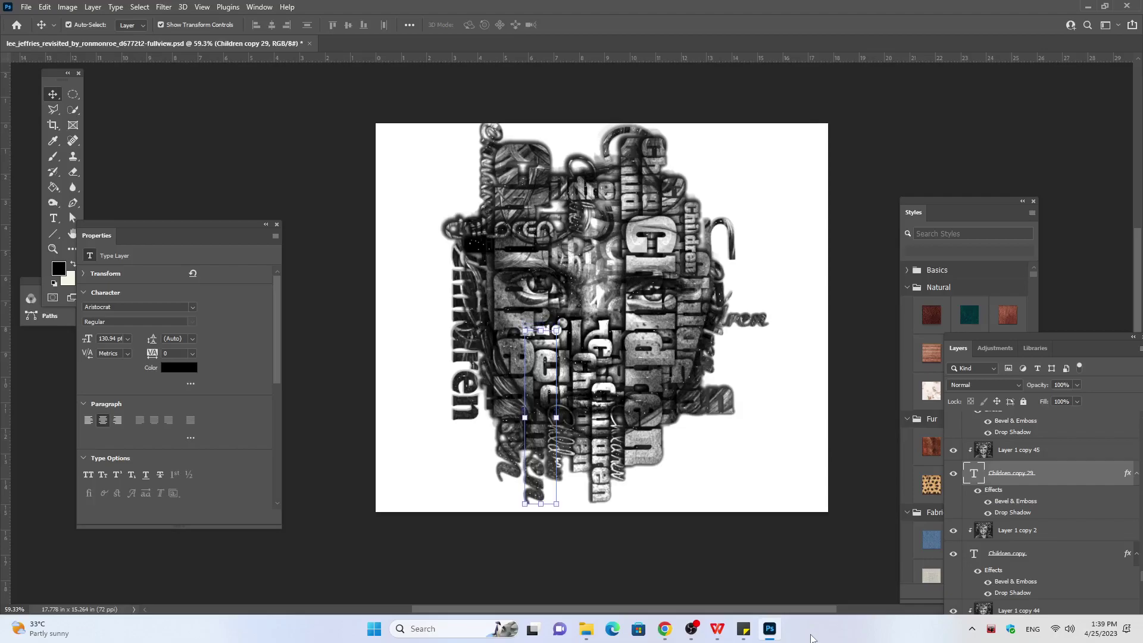
key("Down")
key("Down")
key("Down")
key("Down")
key("Down")
key("Down")
key("Down")
key("Down")
key("Down")
key("Down")
key("Down")
key("Down")
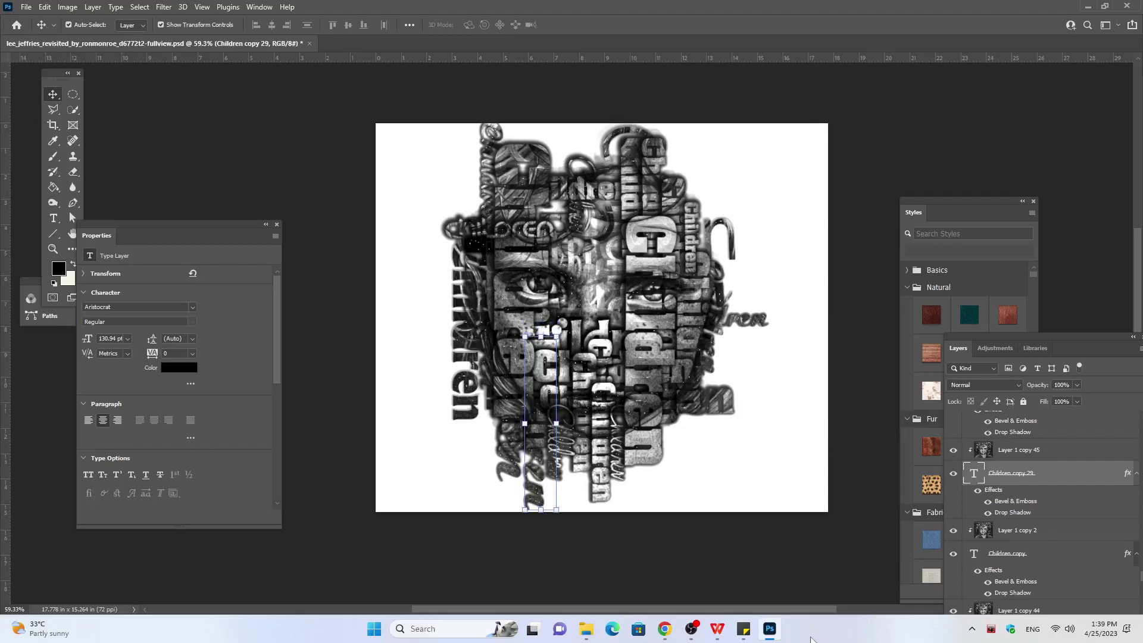
key("Down")
key("Down")
key("Down")
key("Down")
key("Down")
key("Down")
key("Down")
key("Down")
key("Down")
key("Down")
key("Down")
key("Down")
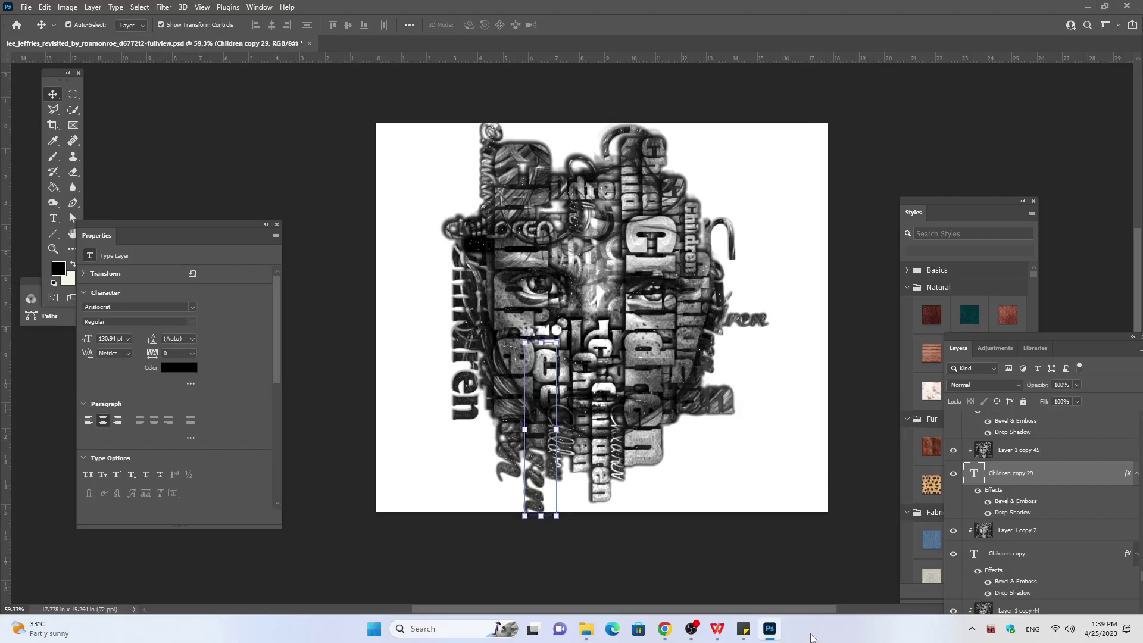
Step: Duplicate the large Children text column together with its Layer 1 copy 38 portrait layer
left_click(650, 455)
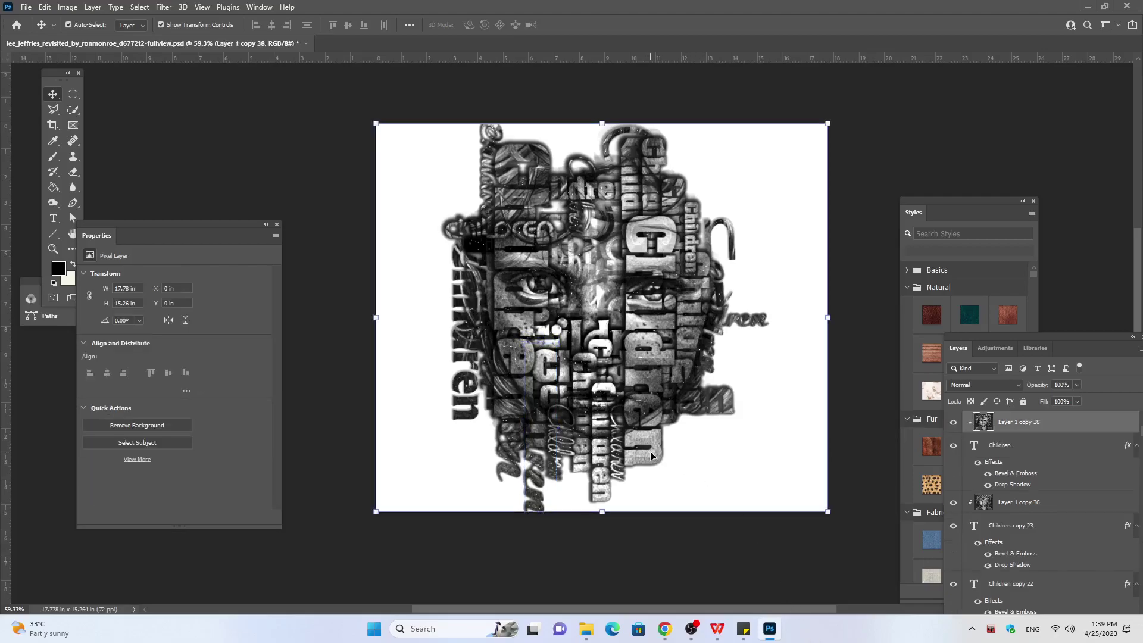
left_click(975, 452)
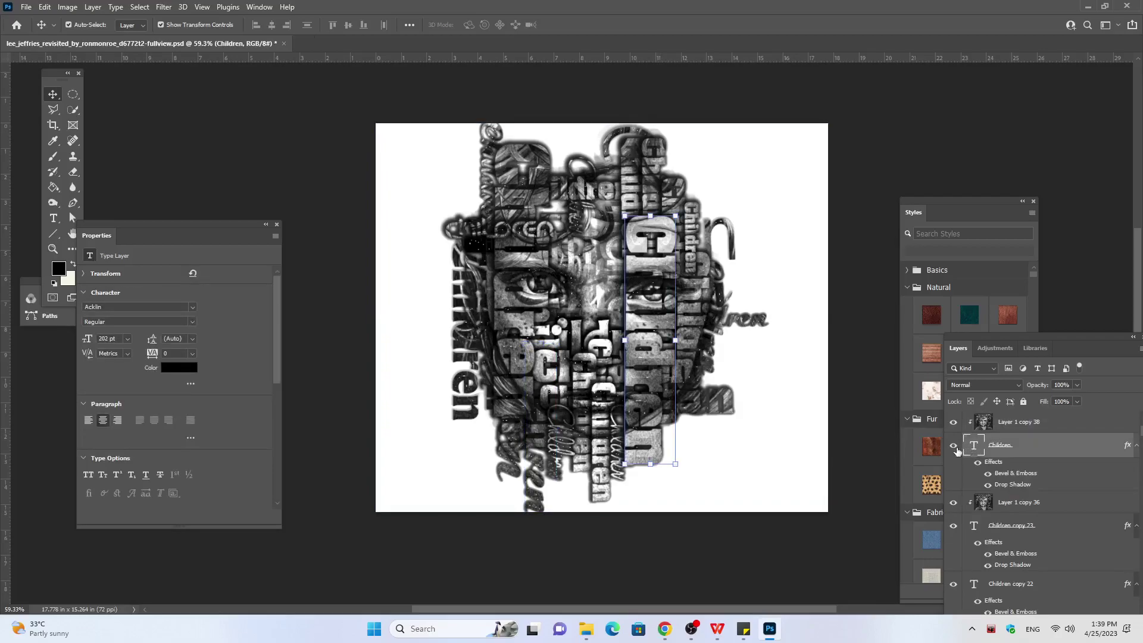
left_click(953, 446)
left_click(953, 445)
left_click(1019, 423)
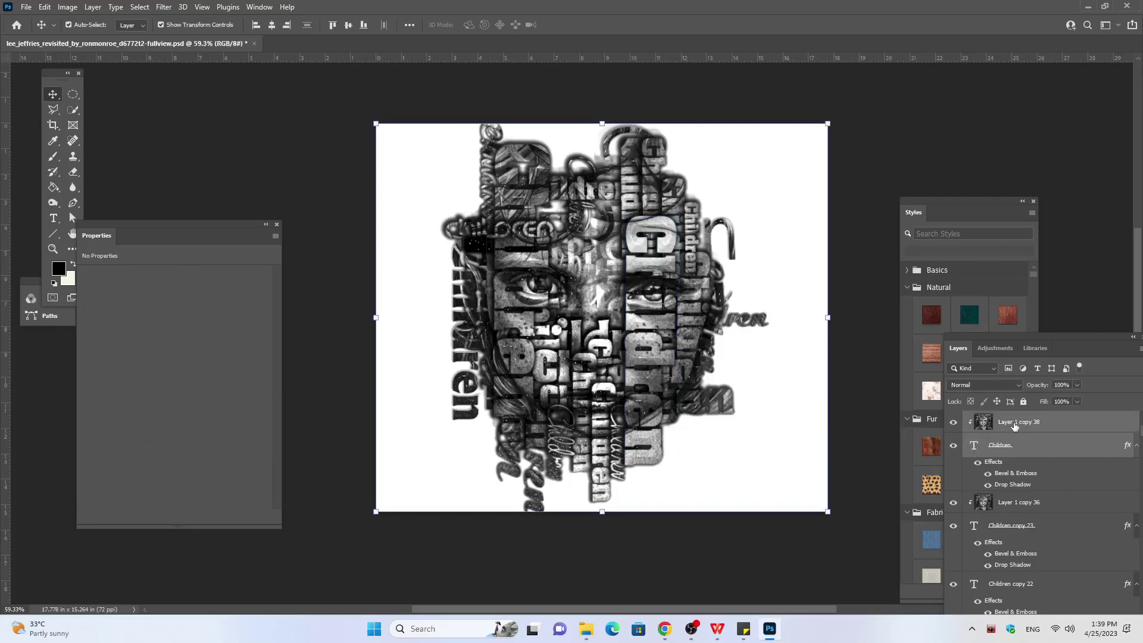
key("ctrl+j")
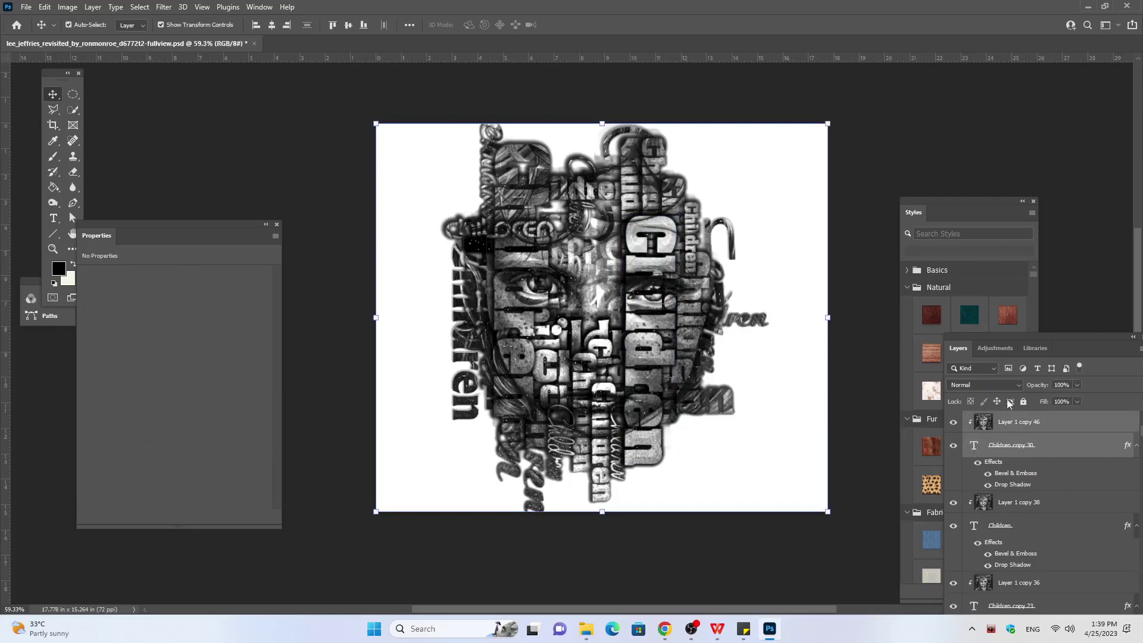
Step: Shift the Children copy 30 column slightly left and open its text for editing
left_click(997, 452)
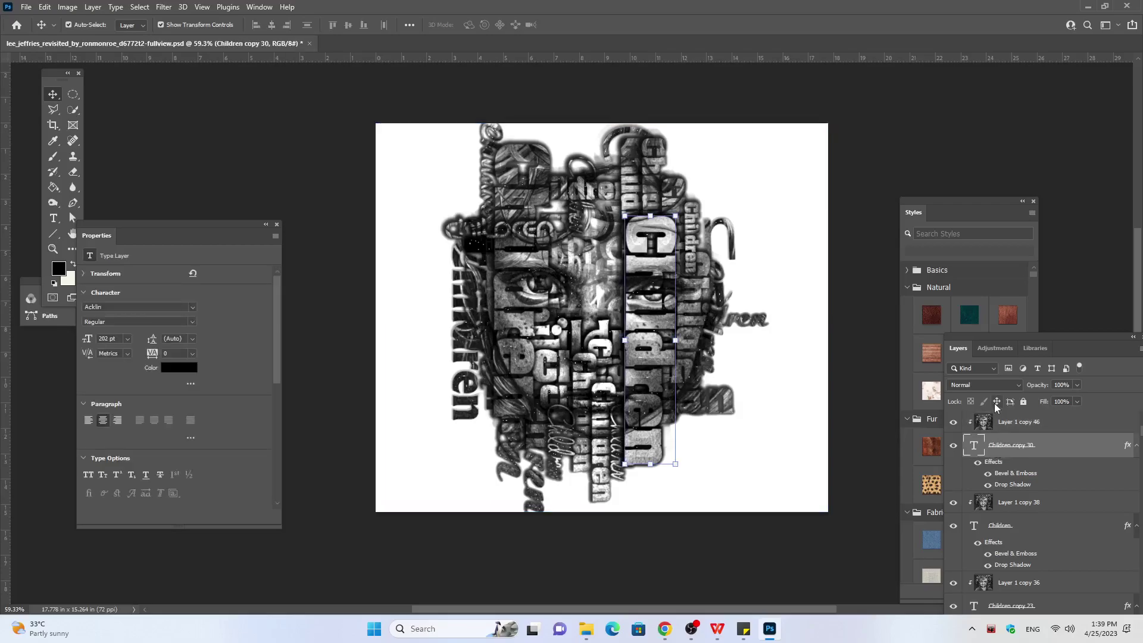
key("Left")
key("Left")
key("Left")
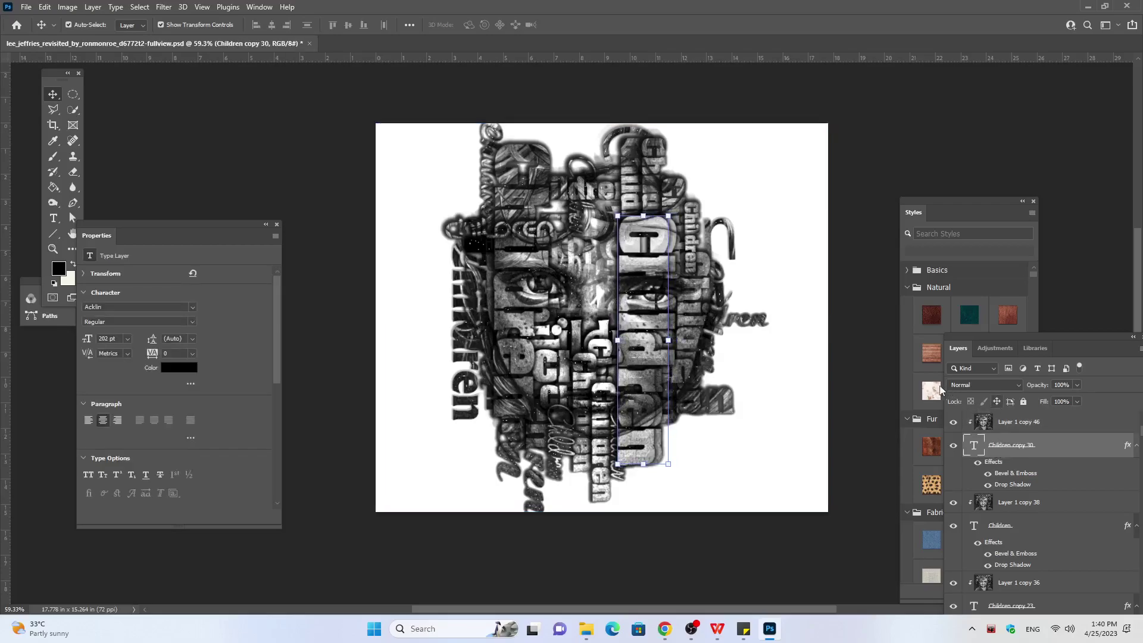
key("shift+Left")
key("shift+Left")
key("shift+Left")
key("shift+Left")
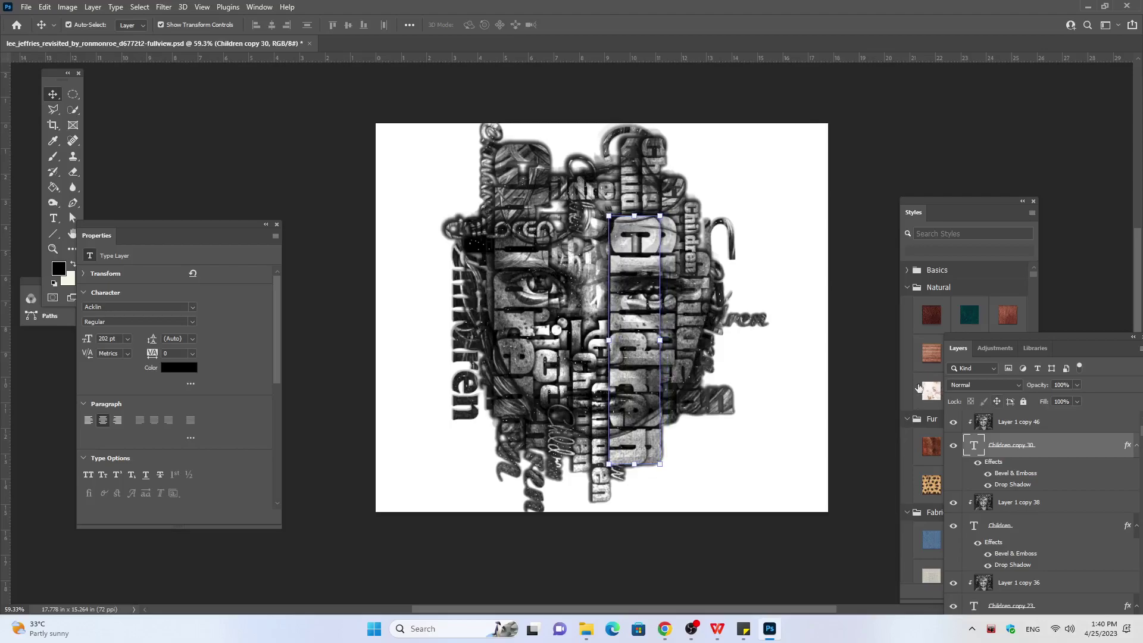
double_click(973, 447)
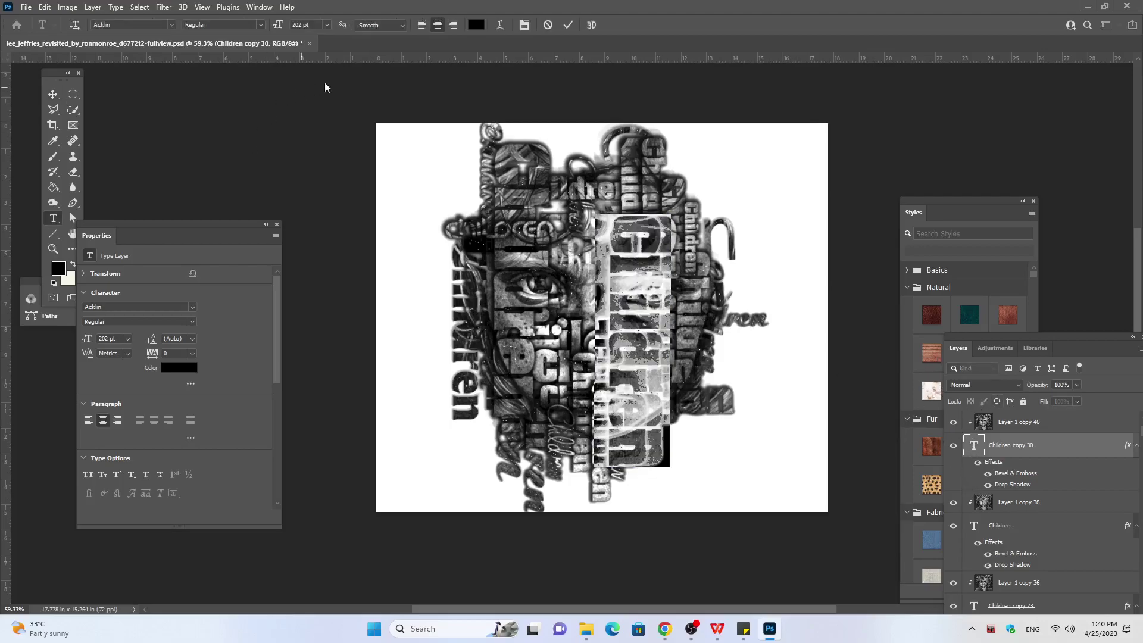
Step: Finish the text edit and shift the resized Children column left by four large nudges
scroll(310, 23, "down", 7)
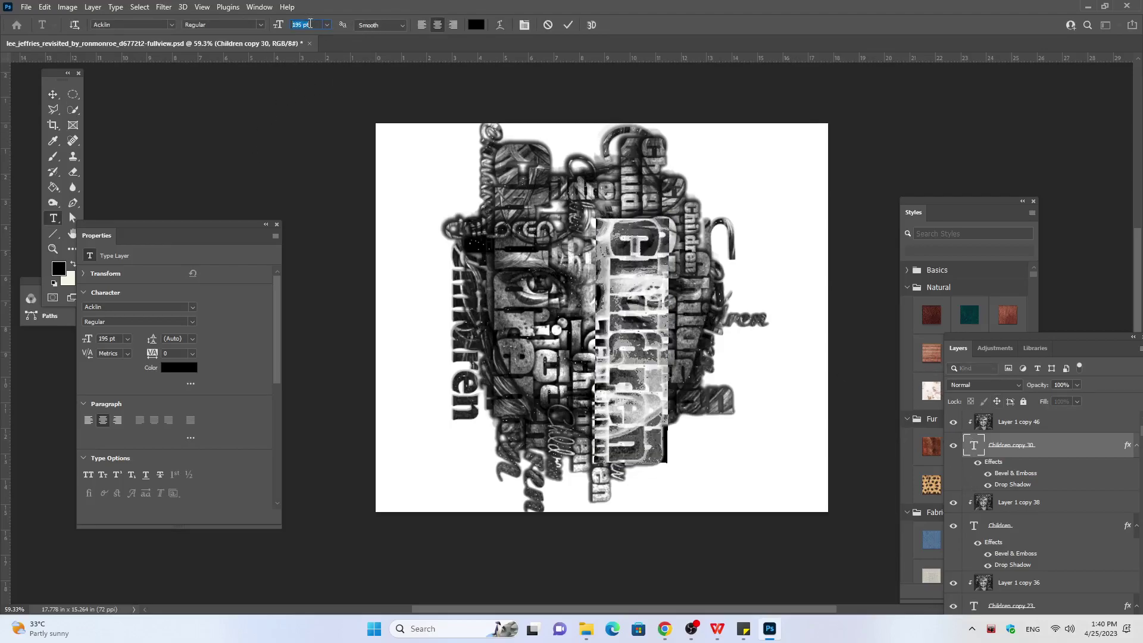
scroll(309, 24, "down", 7)
scroll(307, 25, "down", 6)
scroll(307, 25, "down", 6)
scroll(307, 25, "down", 4)
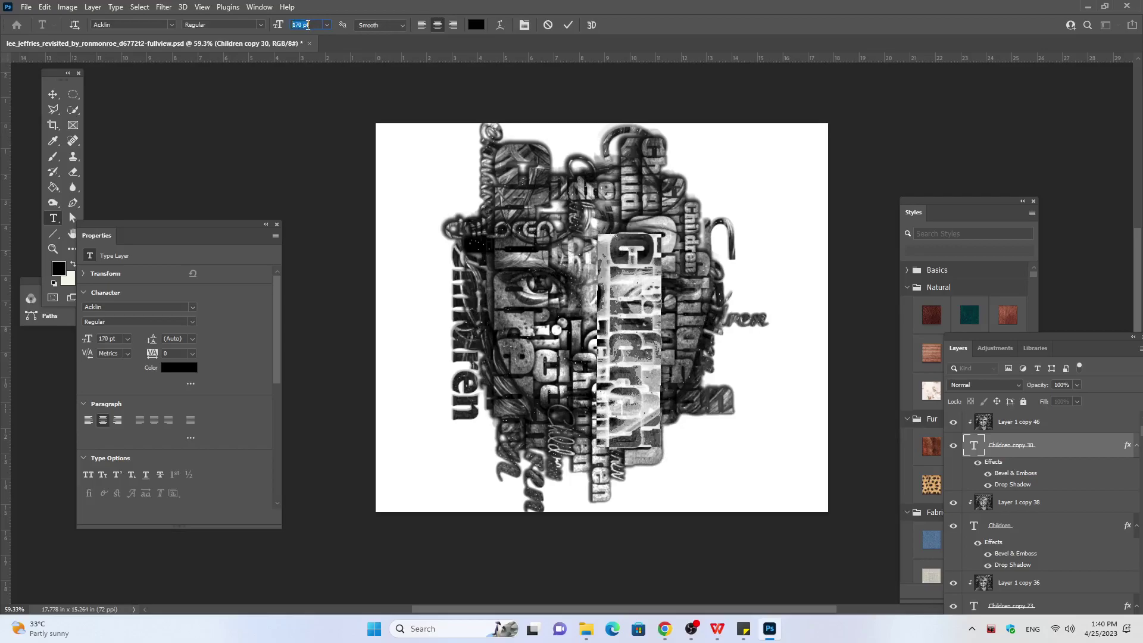
scroll(308, 25, "down", 4)
scroll(308, 25, "down", 4)
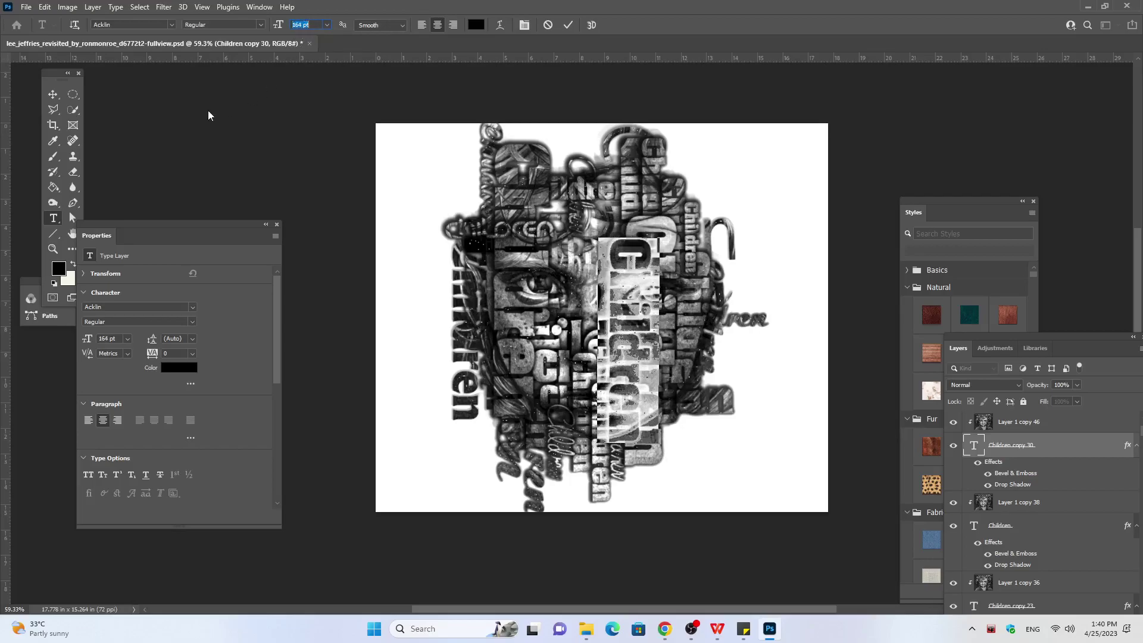
left_click(53, 94)
key("shift+Left")
key("shift+Left")
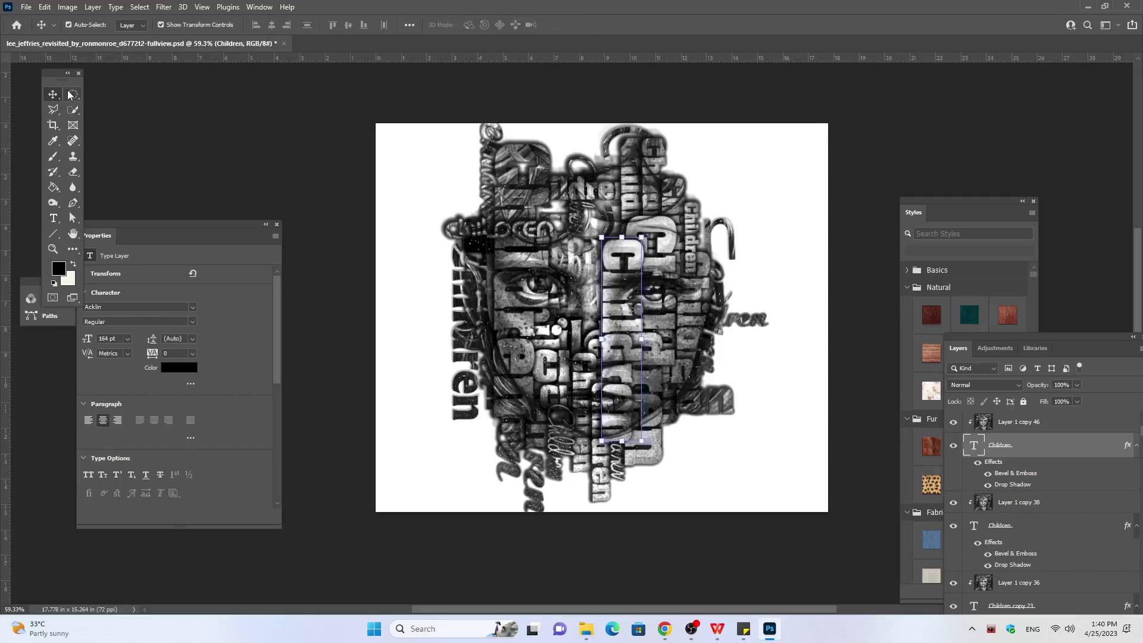
key("shift+Left")
key("shift+Left")
key("shift+Left")
key("shift+Left")
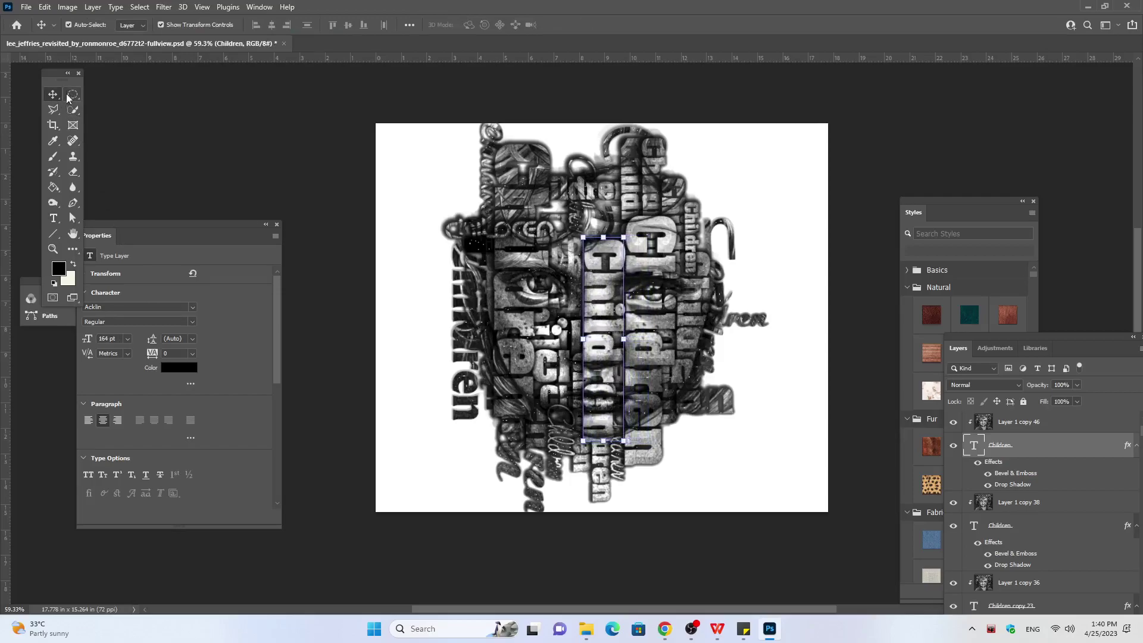
key("shift+Left")
key("shift+Left")
key("shift+Left")
key("shift+Left")
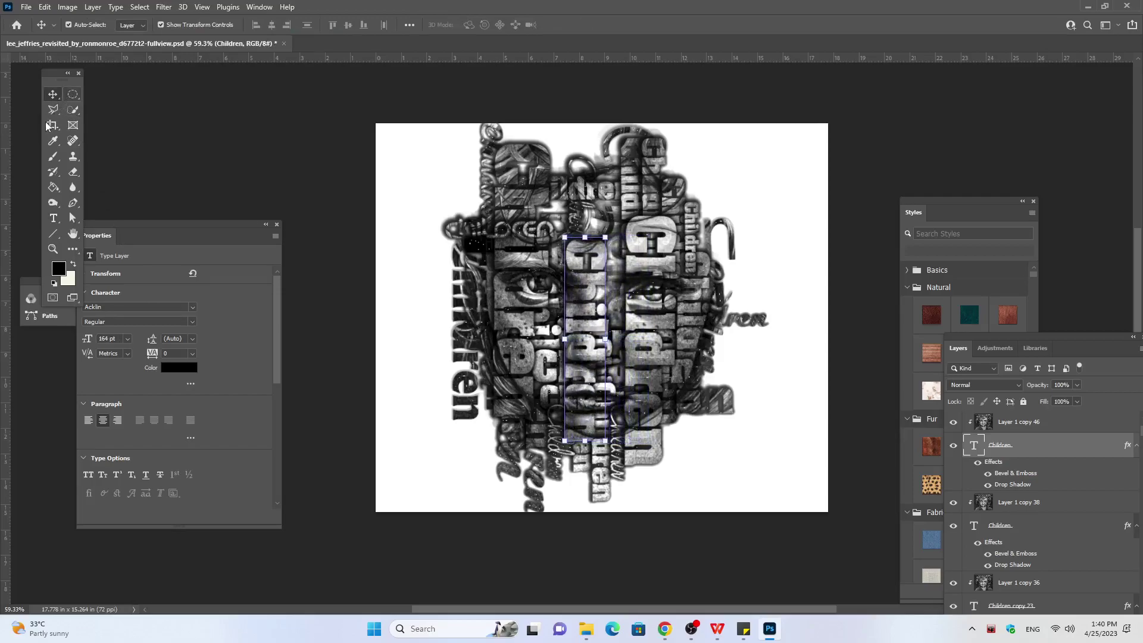
key("shift+Left")
key("shift+Left")
key("shift+Left")
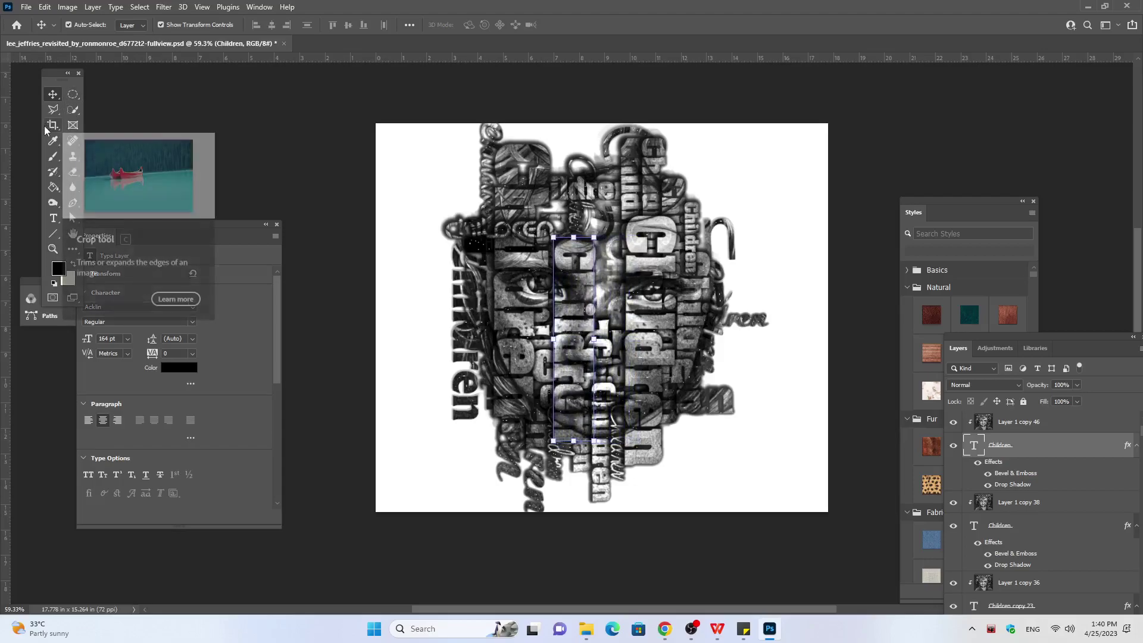
Step: Lower the Children column between the eyes with nine large downward nudges
key("shift+Down")
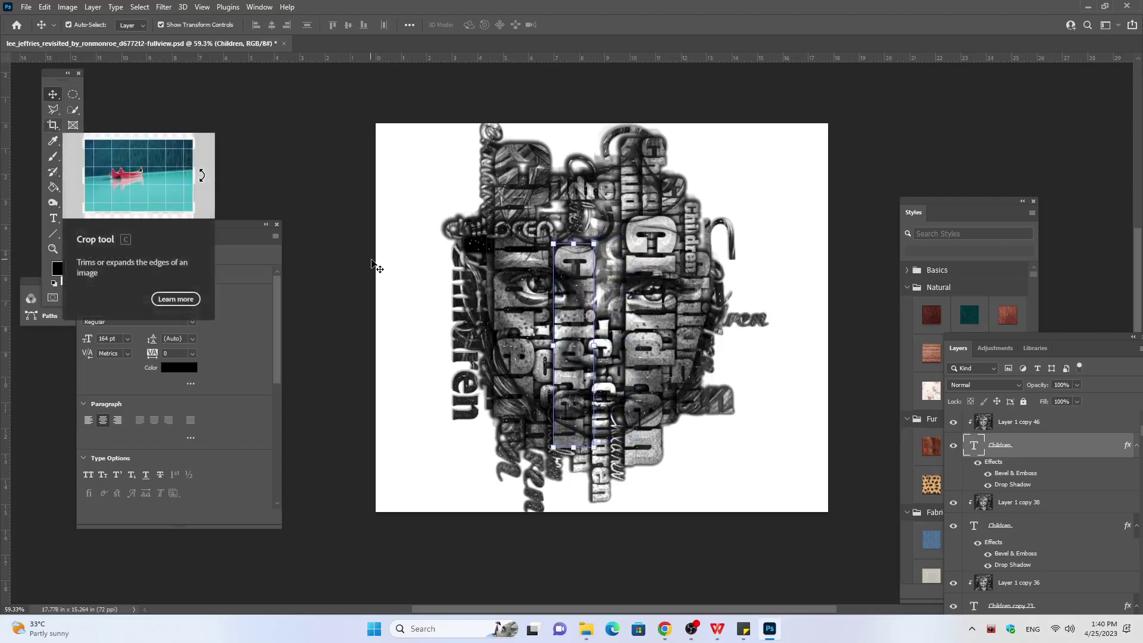
key("shift+Down")
key("shift+Down")
key("shift+Down")
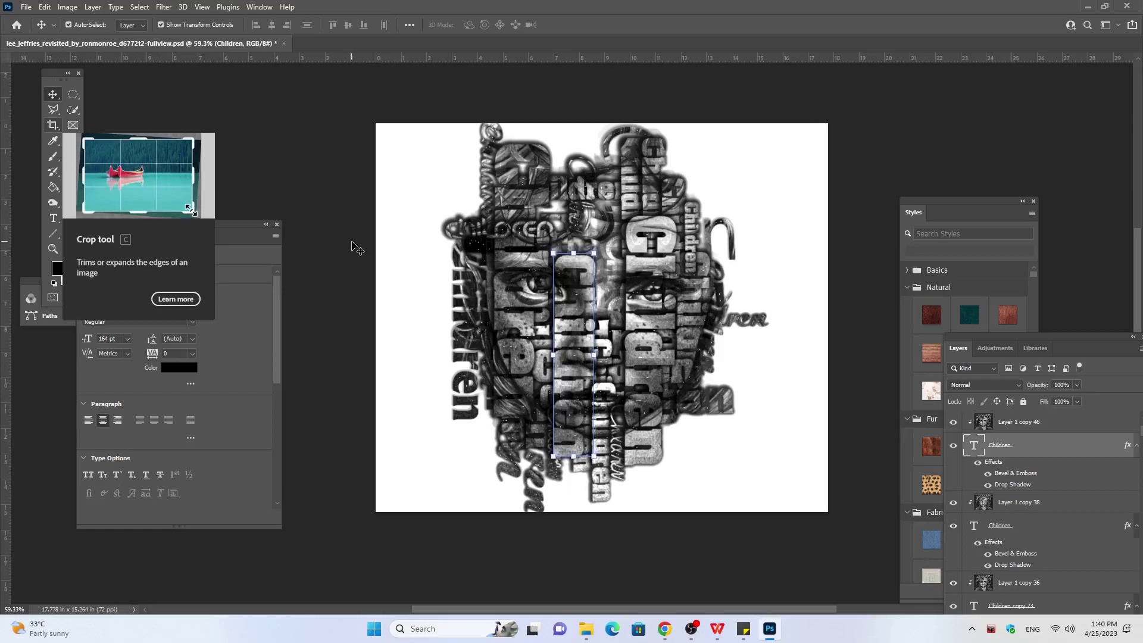
key("shift+Down")
key("shift+Down")
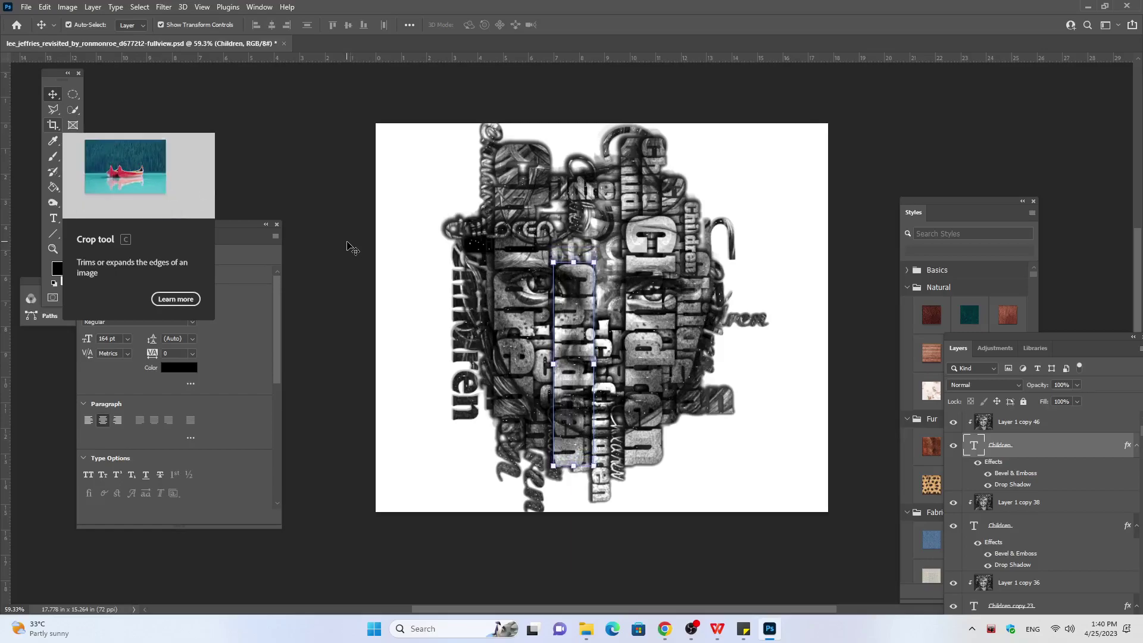
key("shift+Down")
key("shift+Down")
key("shift+Down")
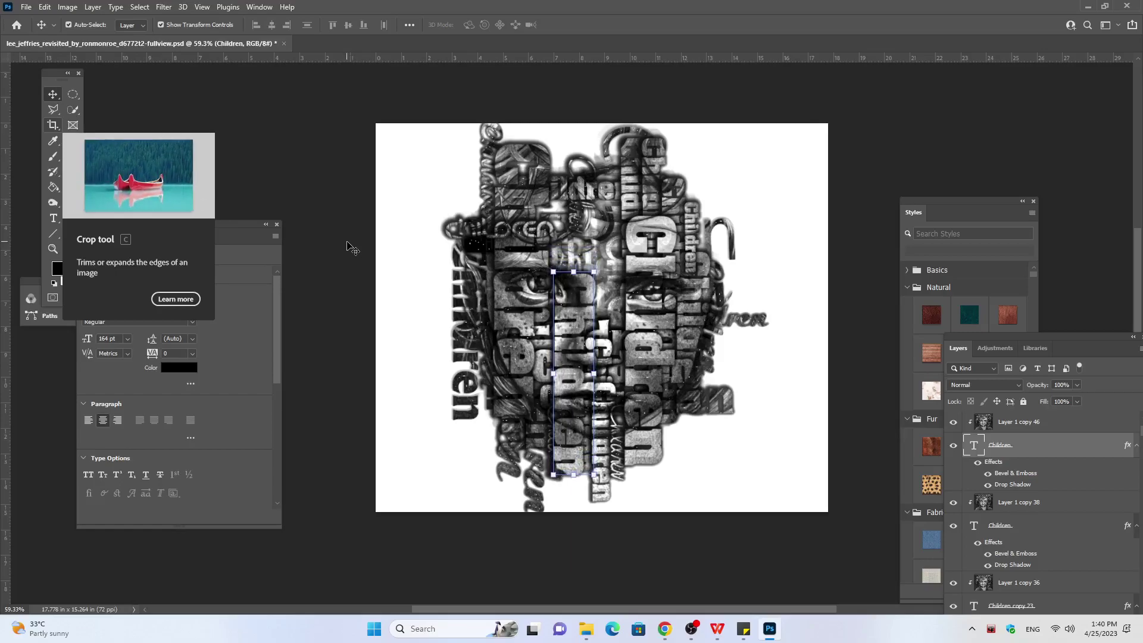
key("shift+Down")
key("shift+Down")
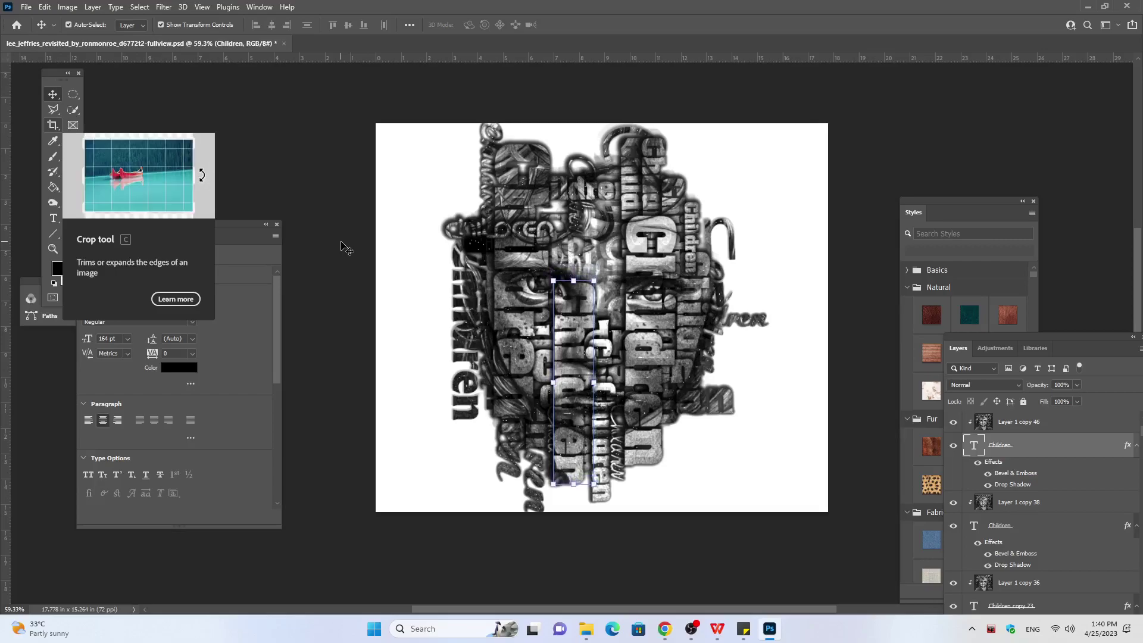
key("shift+Down")
key("shift+Down")
key("shift+Down")
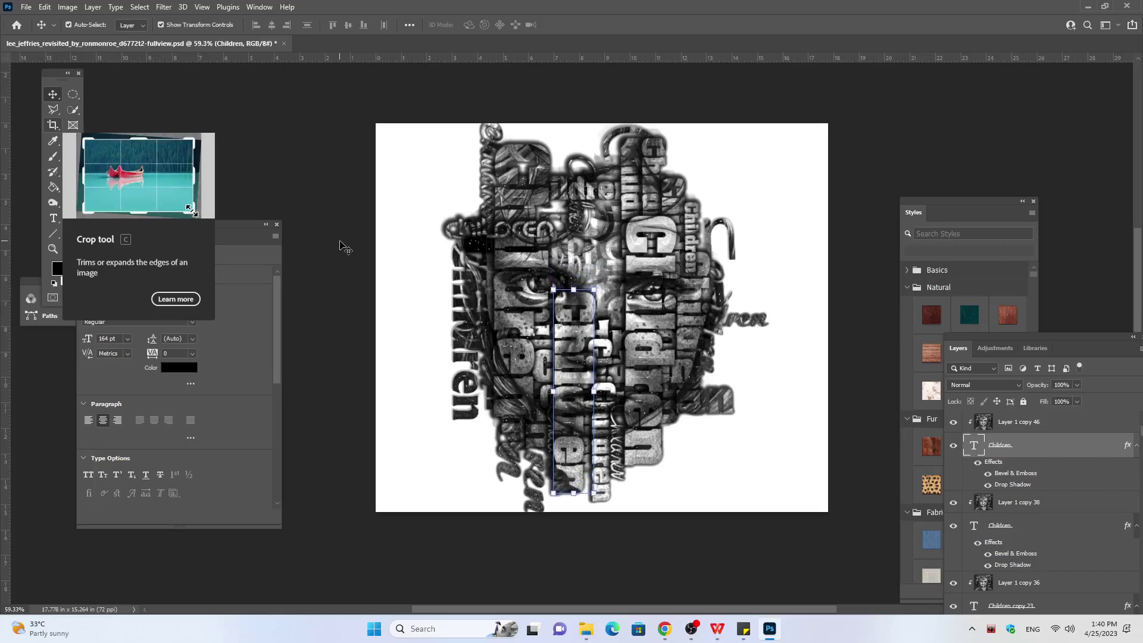
key("shift+Down")
key("shift+Down")
key("shift+Down")
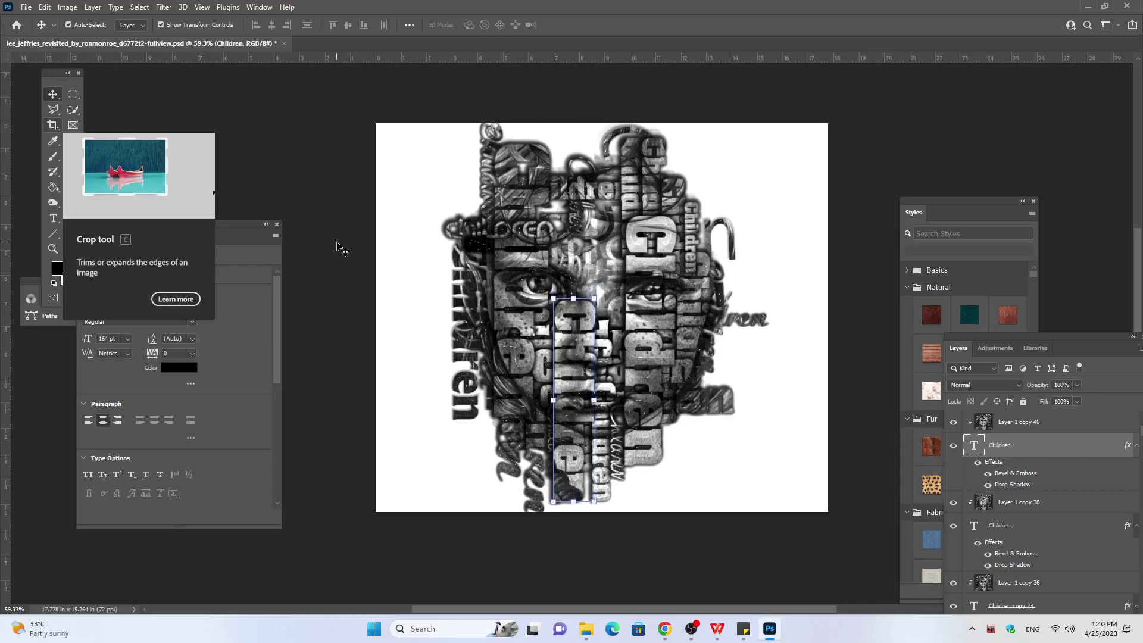
key("shift+Down")
key("shift+Down")
key("shift+Down")
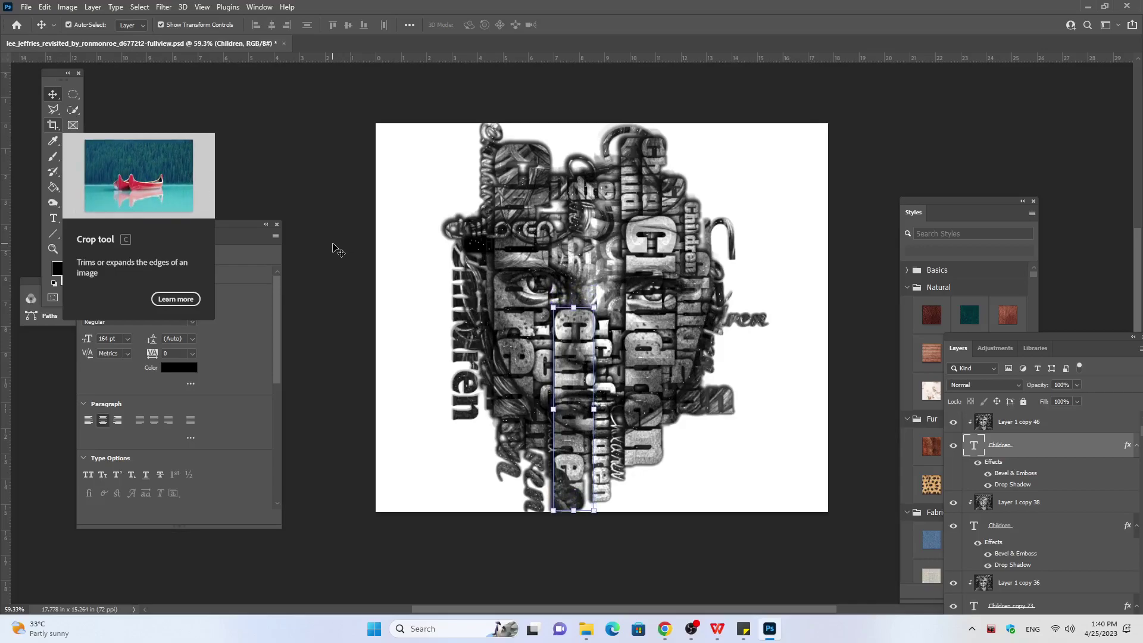
key("shift+Down")
key("shift+Down")
key("shift+Down")
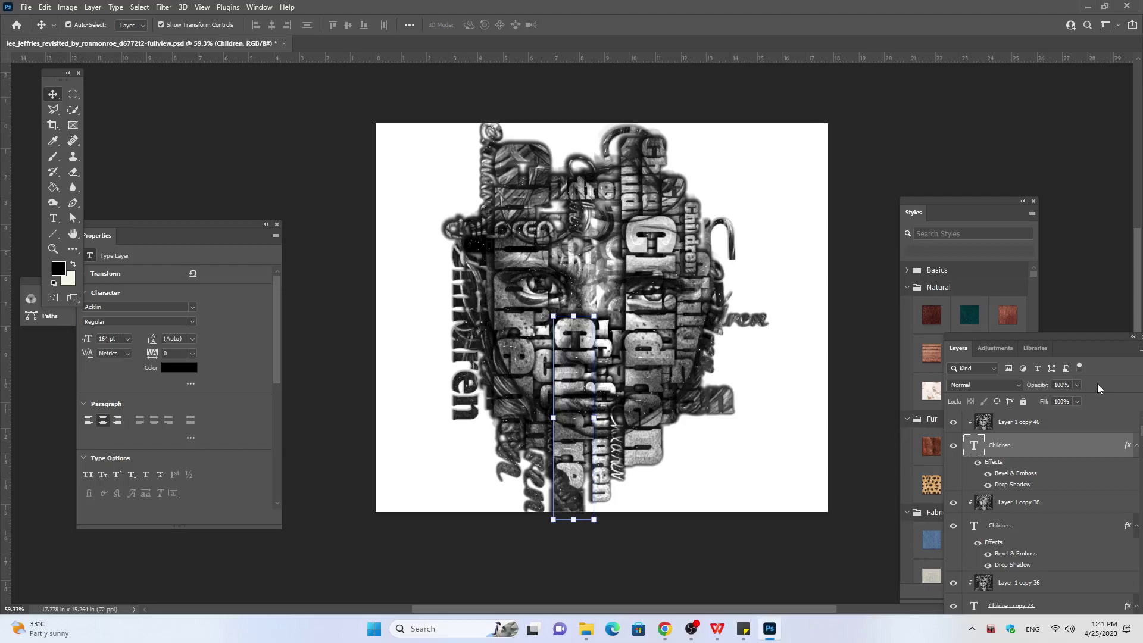
Step: Duplicate the column with Layer 1 copy 46 and slide Children copy 30 left onto the left cheek
left_click(1006, 428)
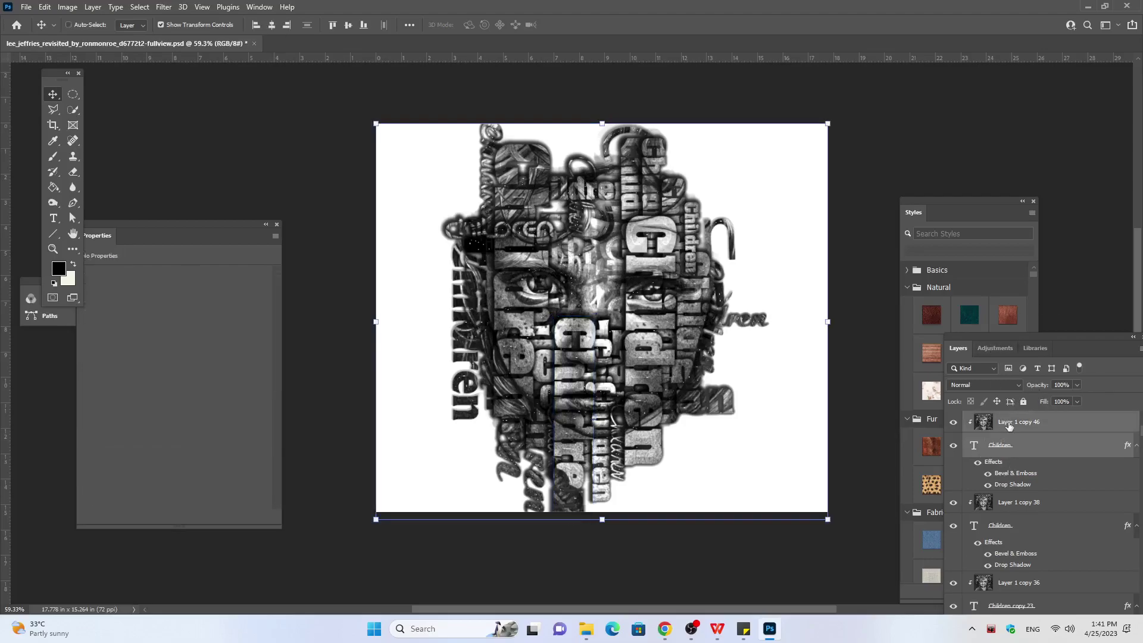
key("ctrl+j")
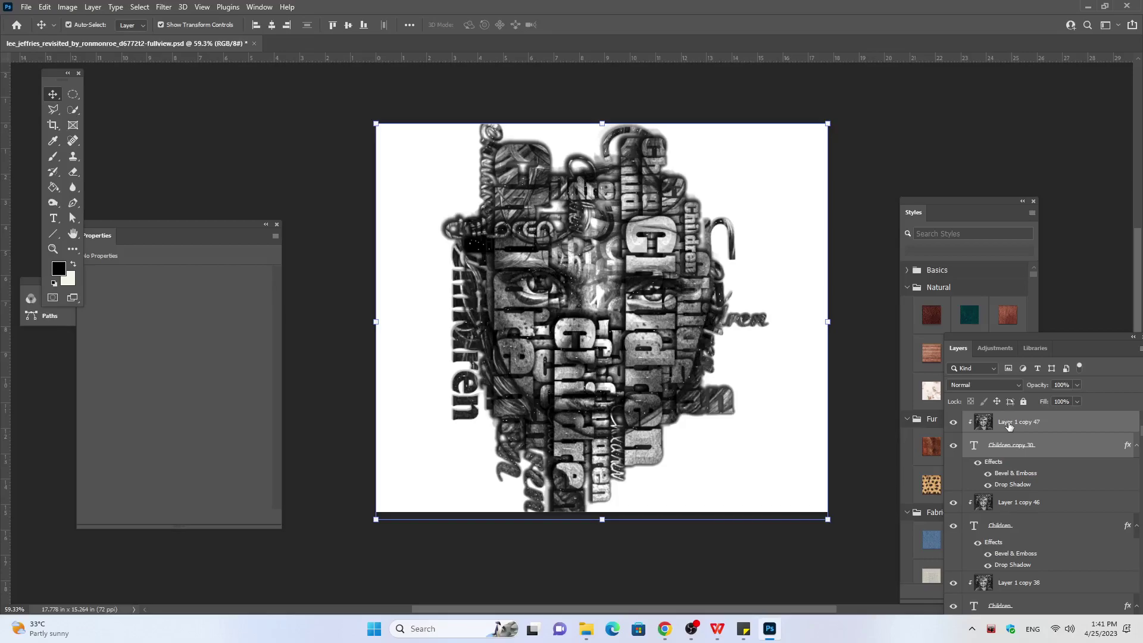
left_click(1032, 450)
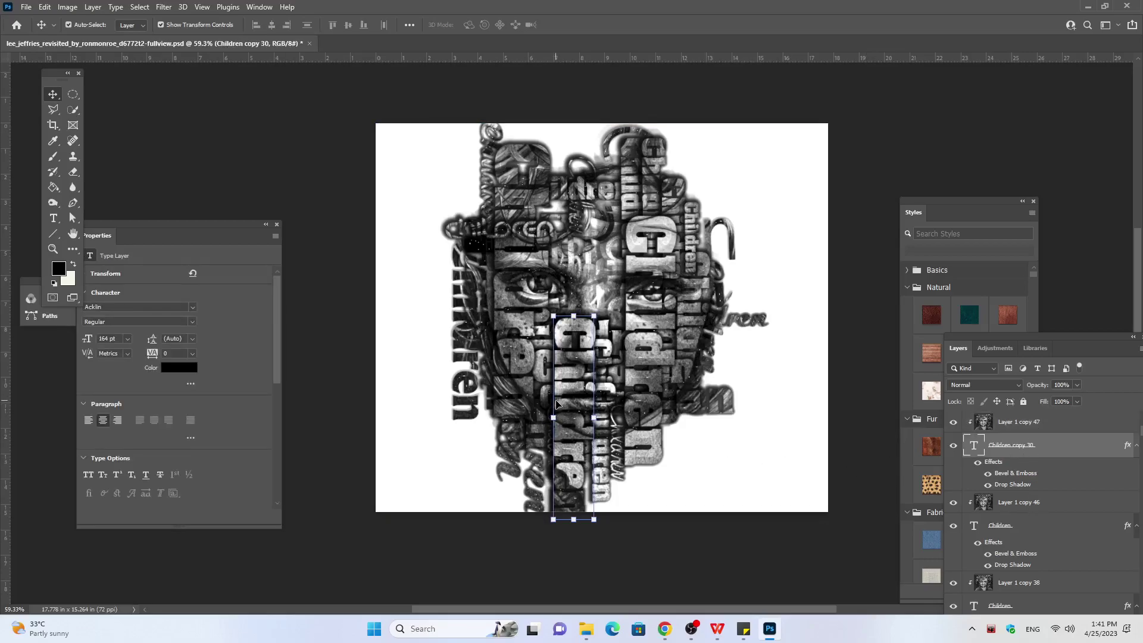
key("shift+Left")
key("shift+Left")
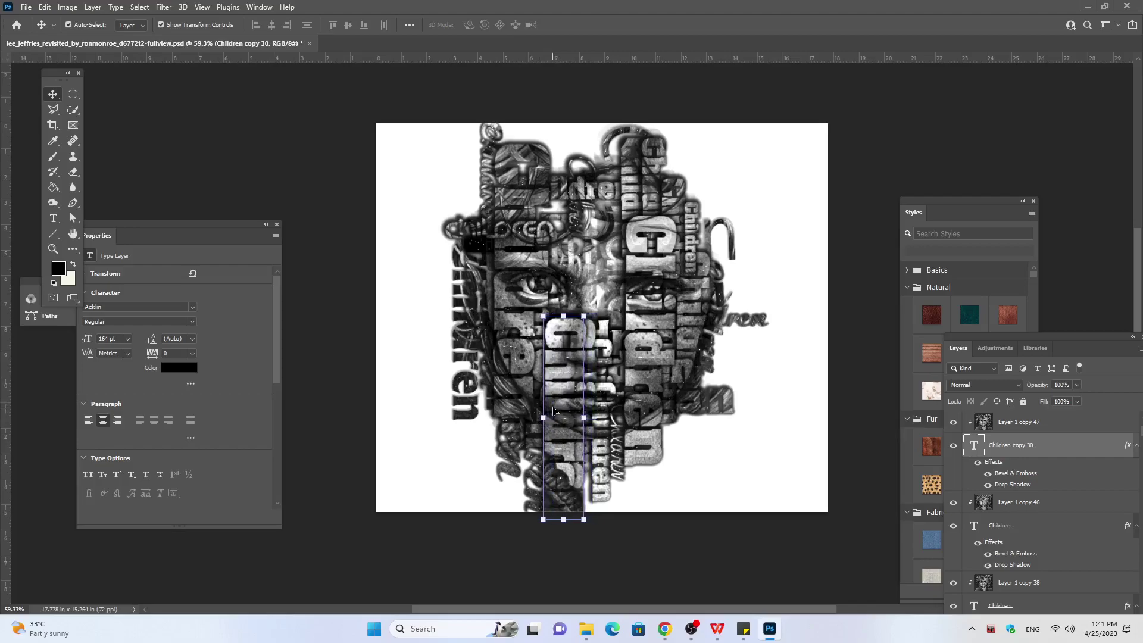
key("shift+Left")
key("shift+Left")
key("shift+Left")
key("shift+Left")
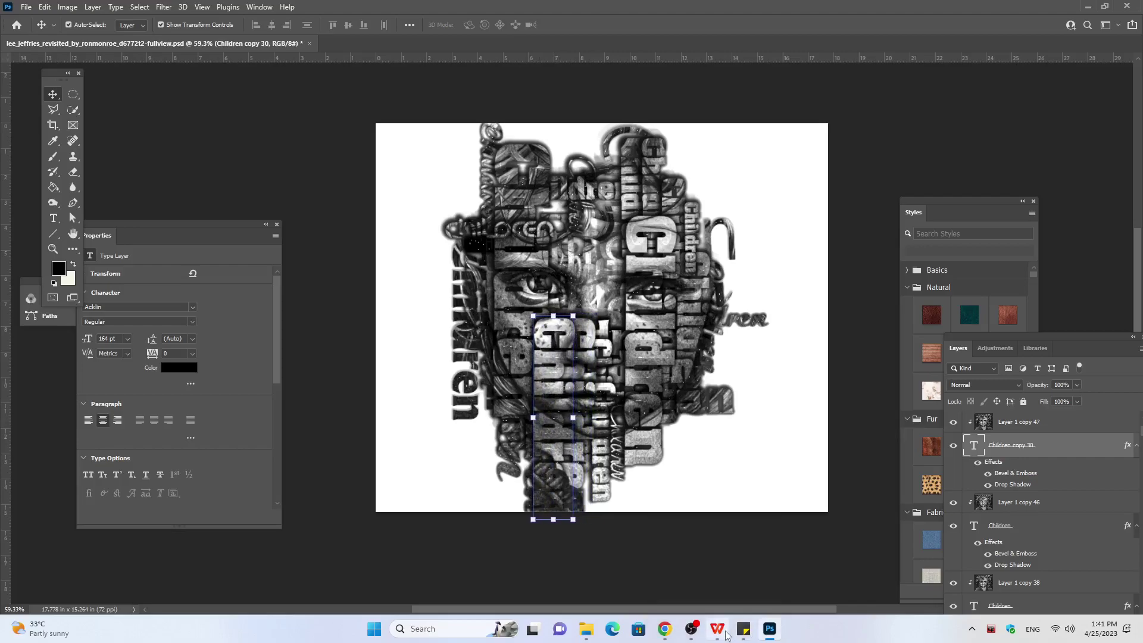
key("shift+Left")
key("shift+Left")
key("shift+Left")
key("shift+Left")
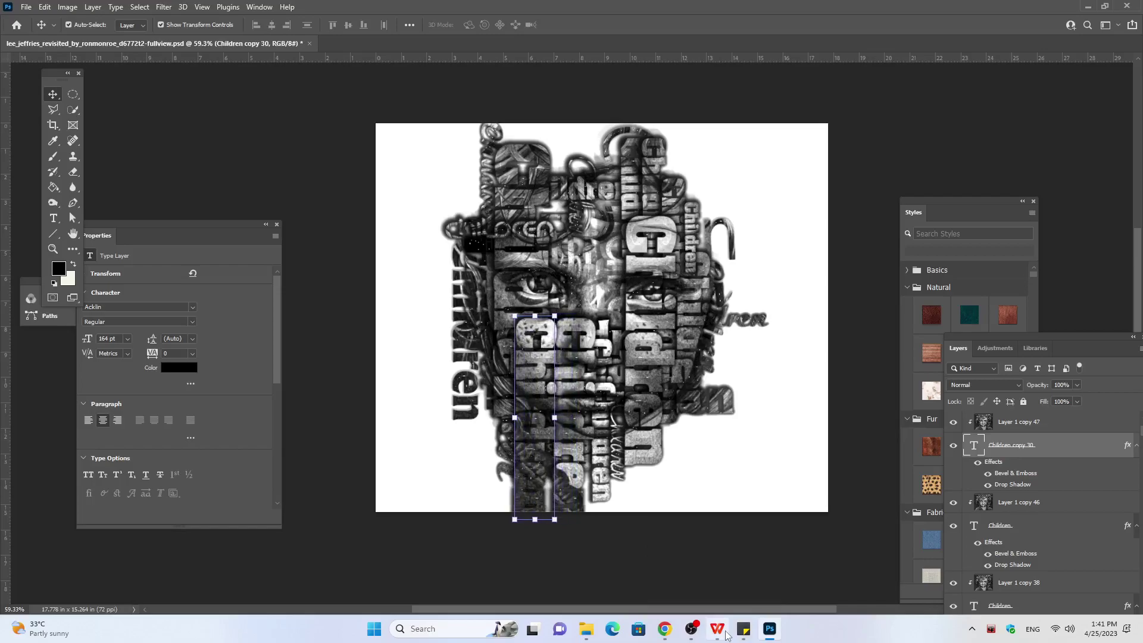
key("shift+Left")
key("shift+Left")
key("shift+Left")
key("shift+Left")
key("shift+Left")
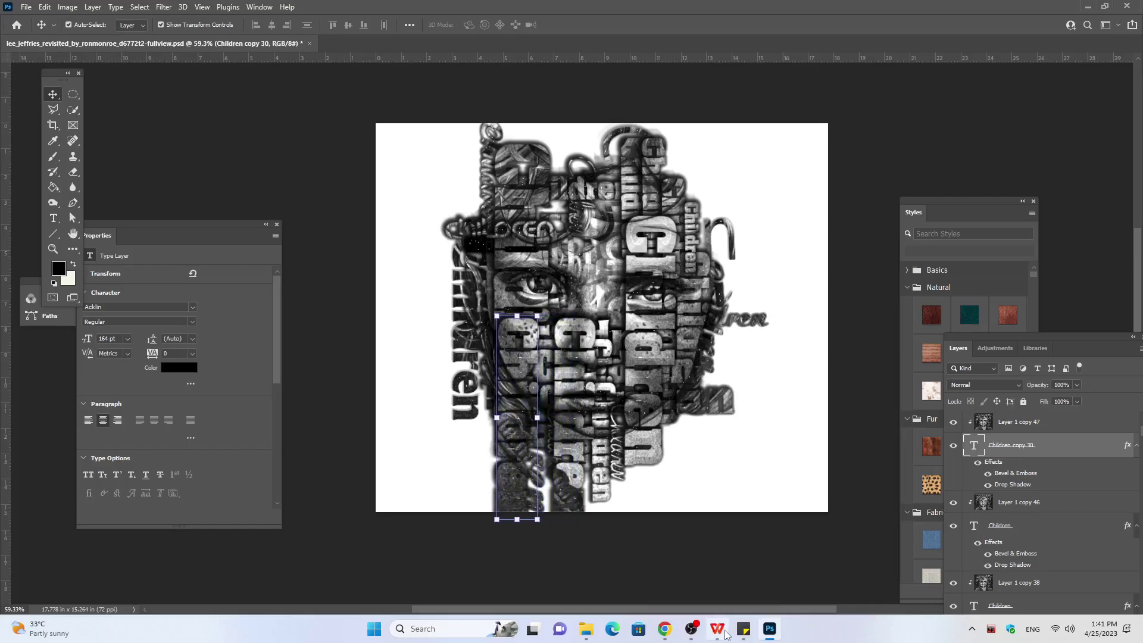
key("shift+Left")
key("shift+Left")
key("shift+Left")
key("shift+Left")
key("shift+Left")
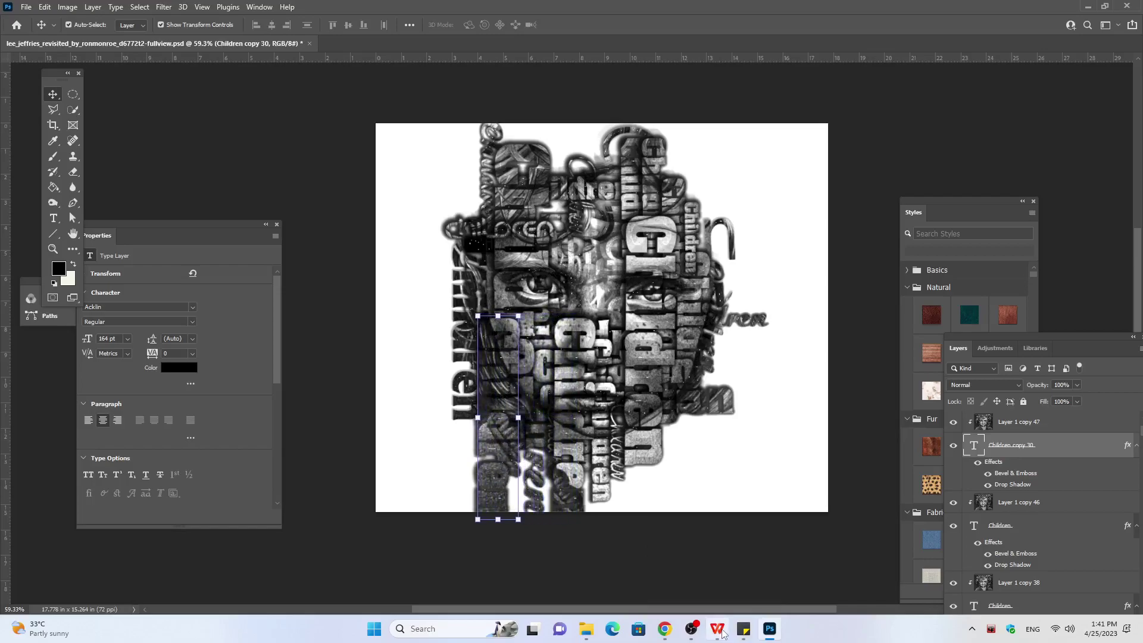
key("shift+Left")
key("shift+Left")
key("shift+Left")
key("shift+Left")
key("shift+Left")
key("shift+Left")
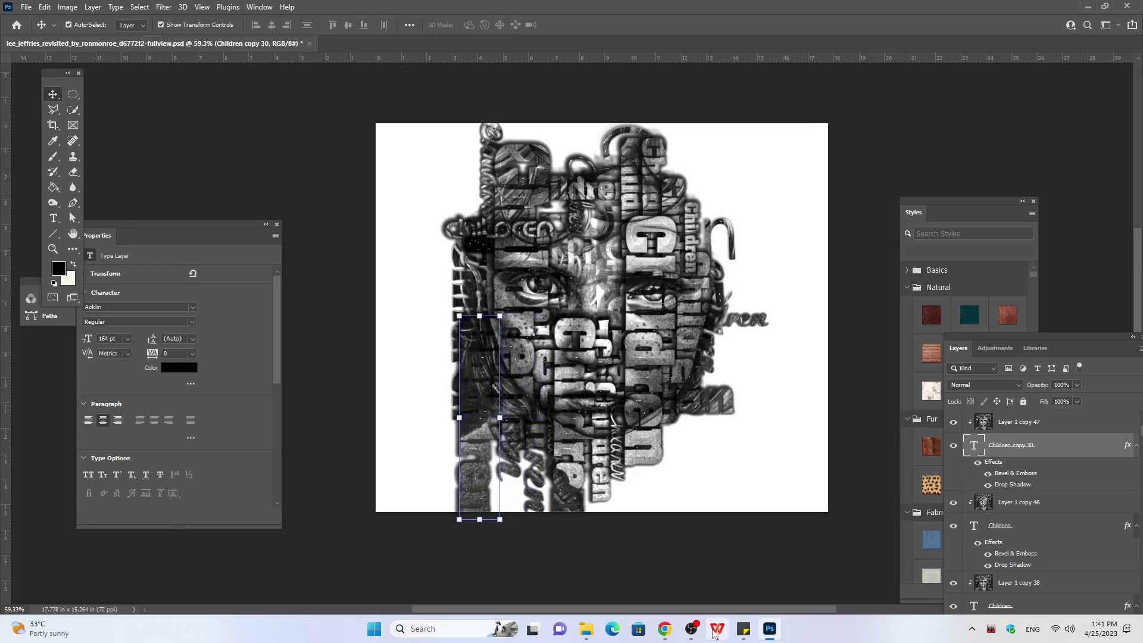
Step: Switch the left-cheek Children column's font from Acklin to the script Aristocrat
left_click(126, 305)
scroll(115, 322, "down", 1)
scroll(119, 298, "down", 1)
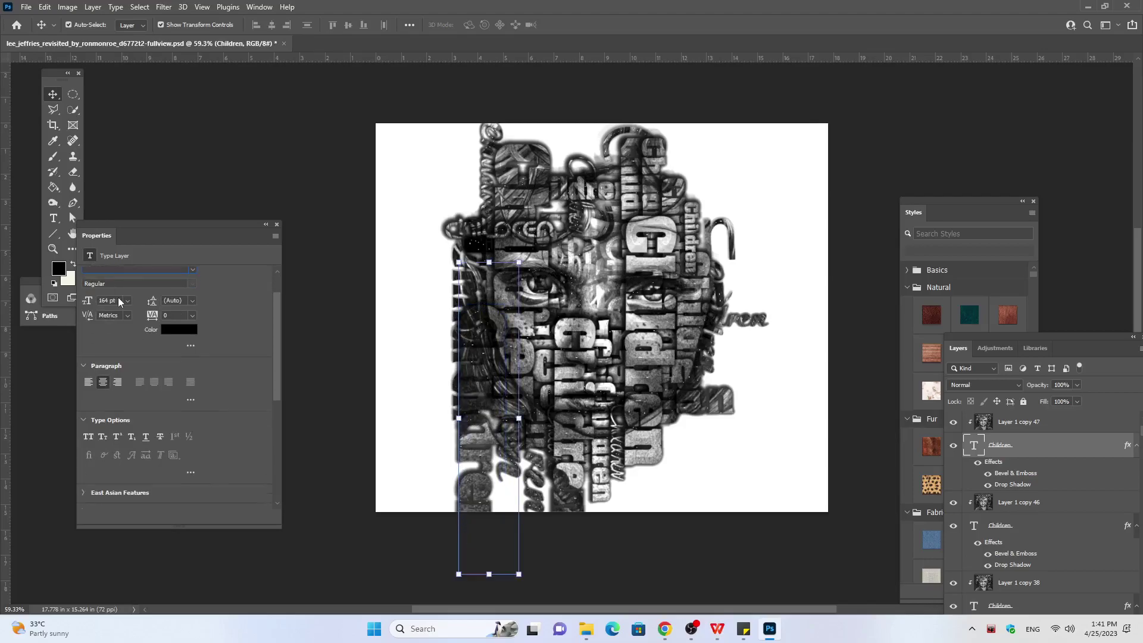
scroll(118, 297, "down", 1)
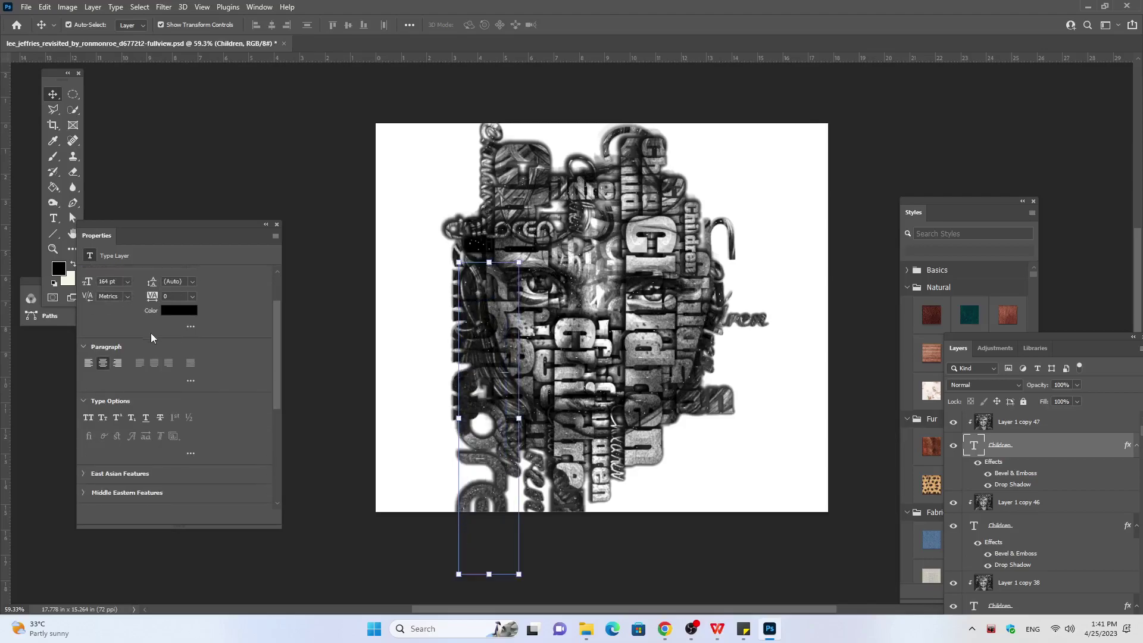
scroll(152, 339, "up", 1)
scroll(141, 345, "up", 1)
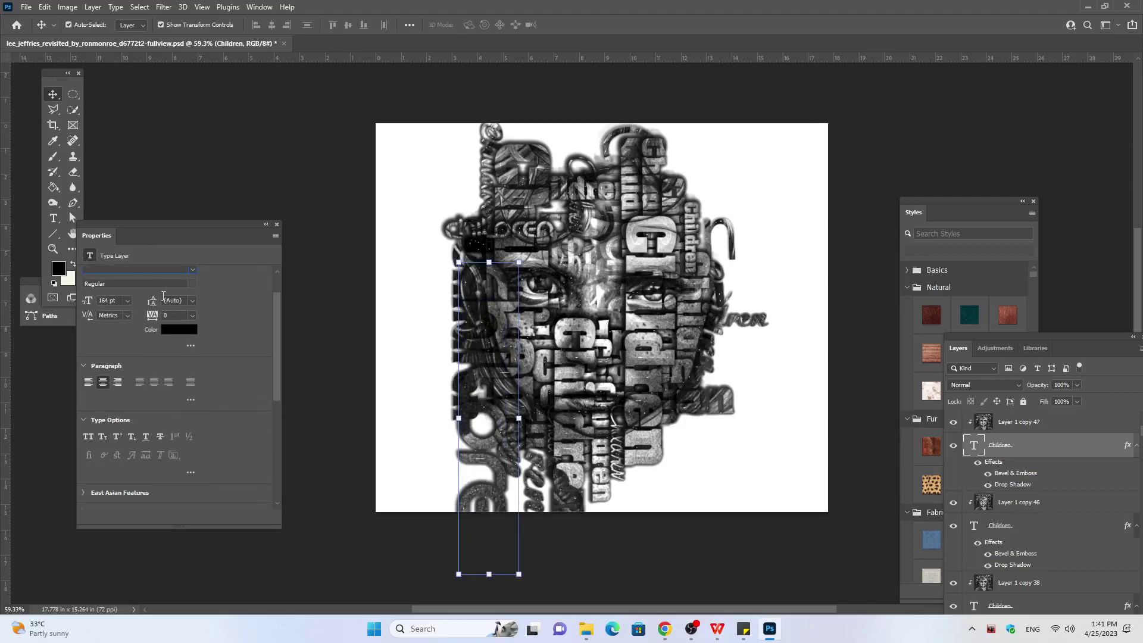
scroll(160, 298, "up", 1)
scroll(154, 311, "down", 1)
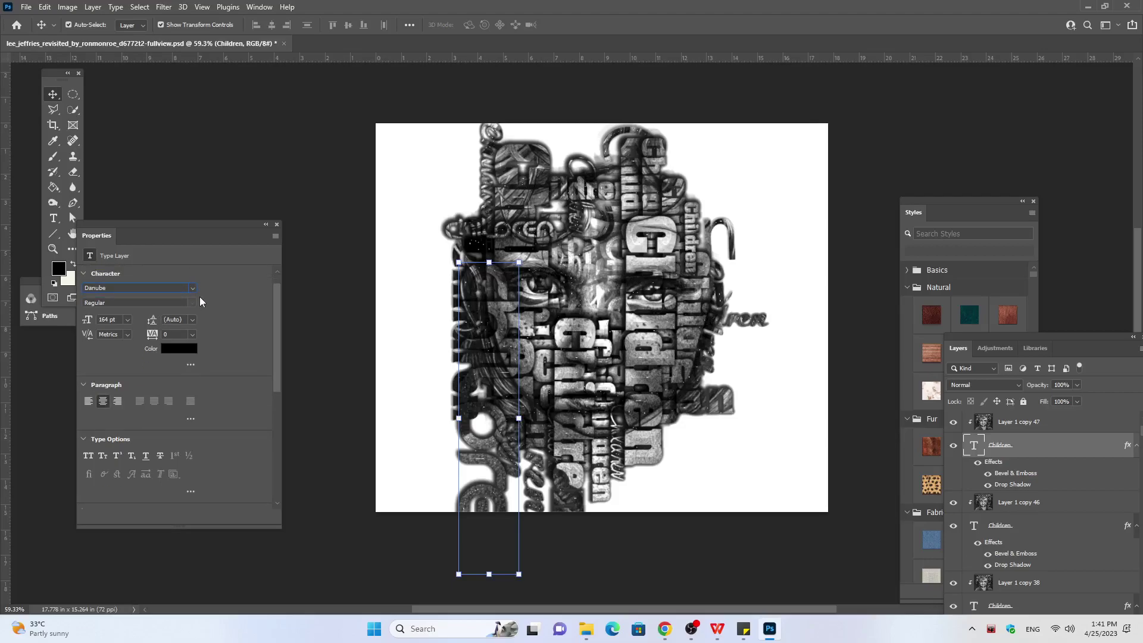
left_click(190, 288)
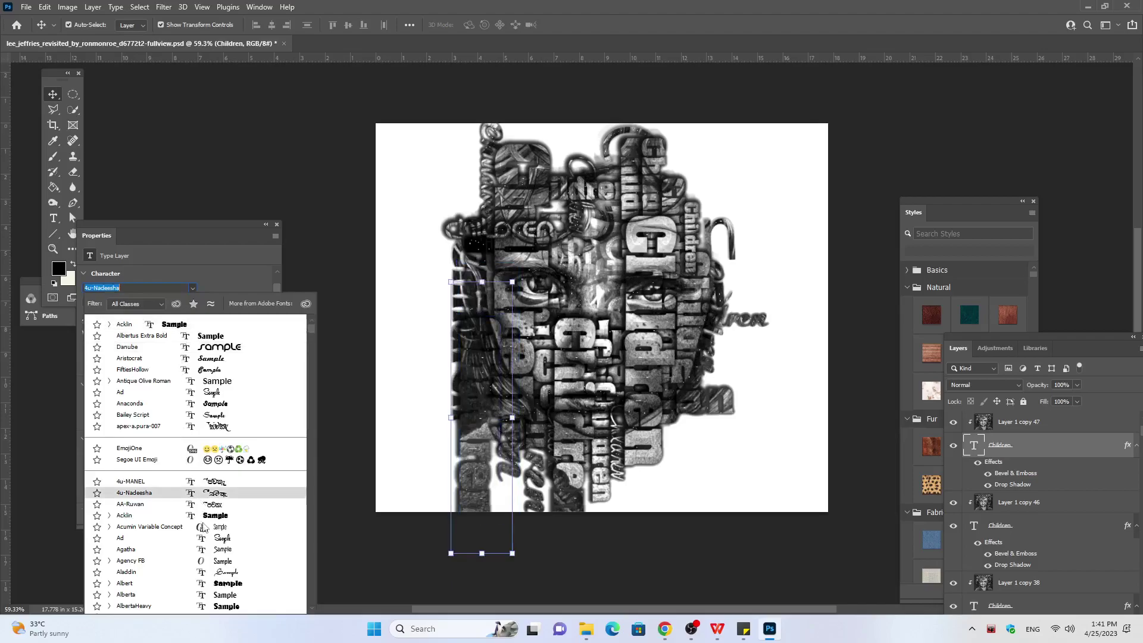
key("Up")
key("Up")
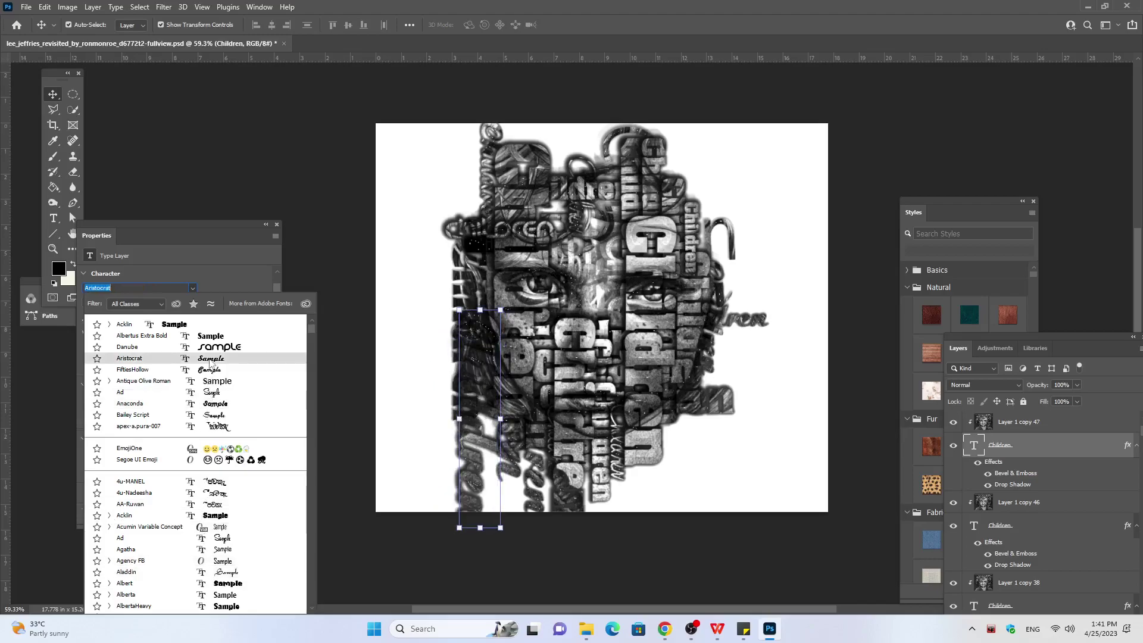
left_click(210, 360)
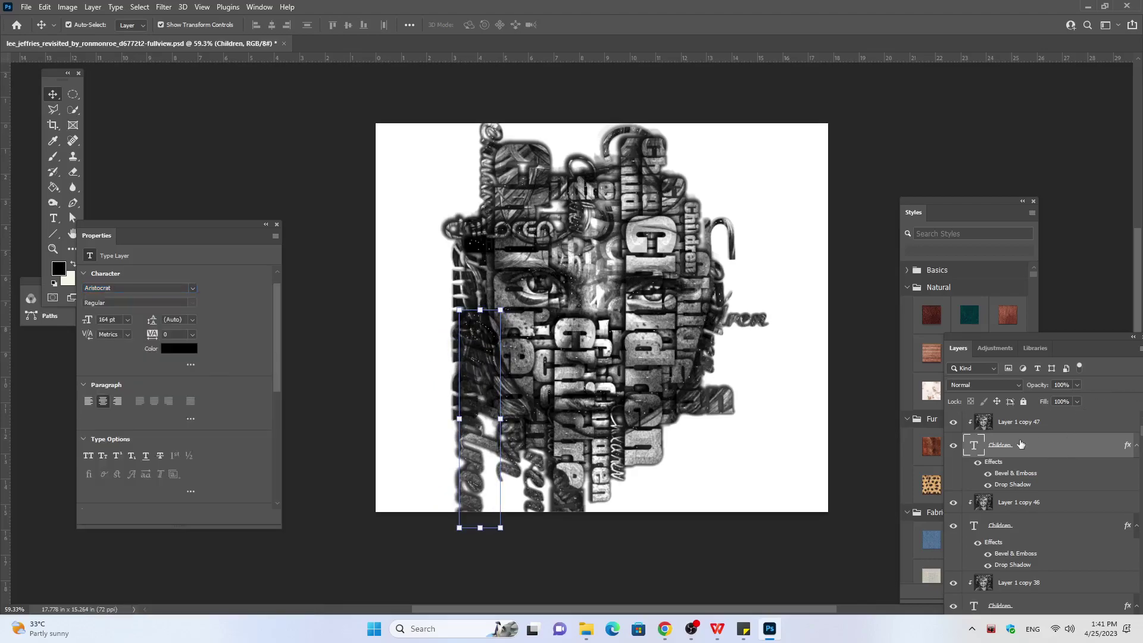
left_click(1006, 423)
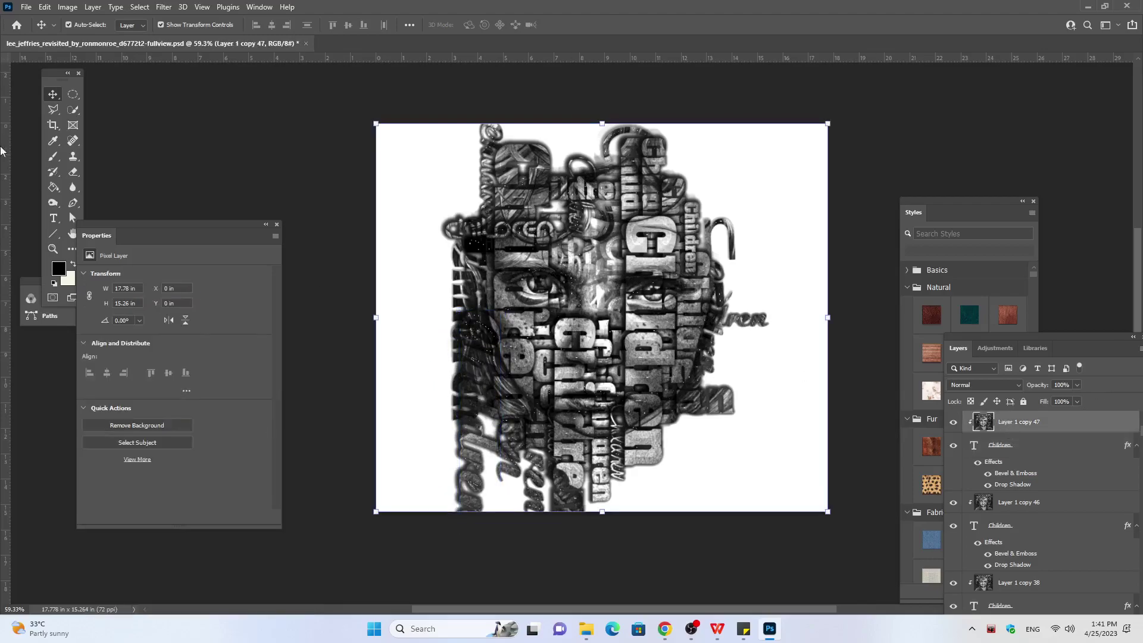
Step: Apply an Exposure adjustment of +3.08 to the Layer 1 copy 47 portrait layer
left_click(91, 9)
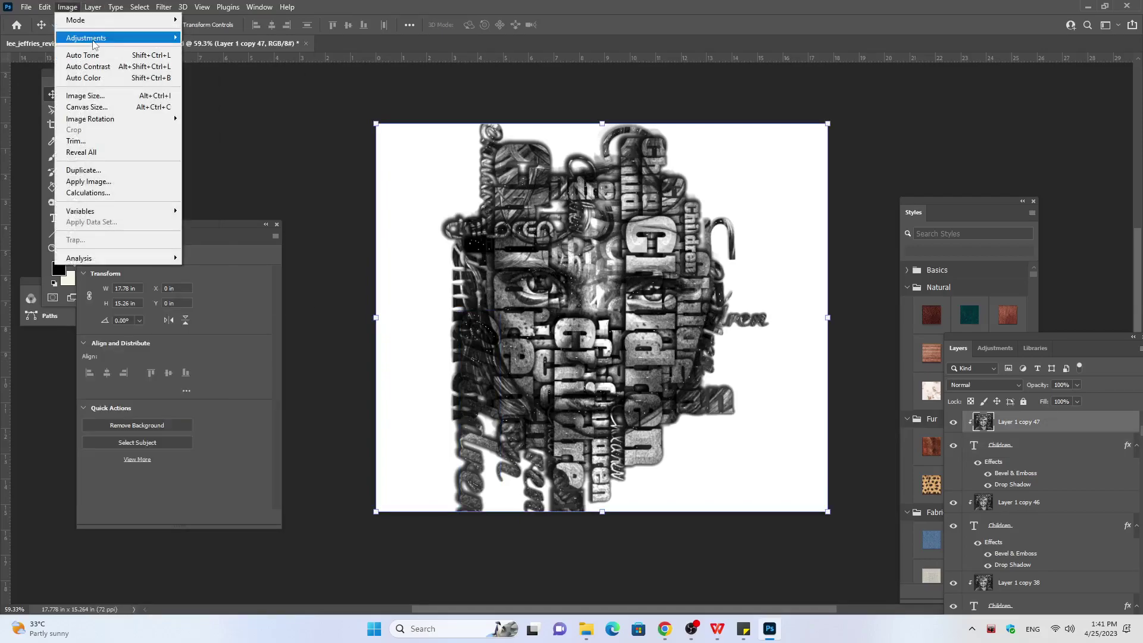
mouse_move(86, 37)
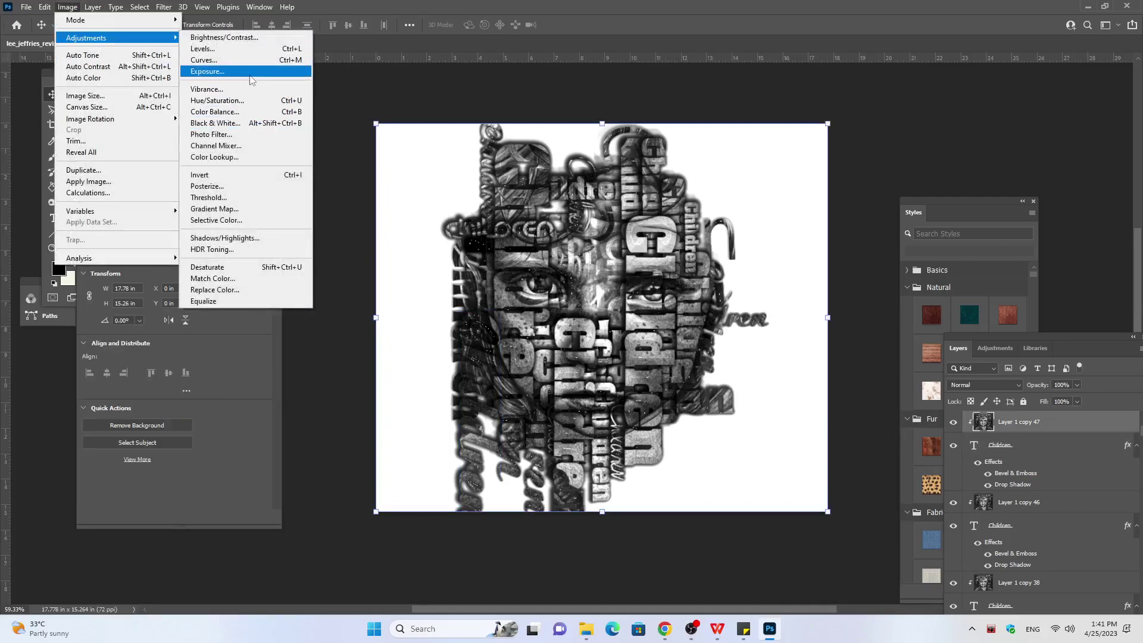
left_click(250, 72)
left_click_drag(744, 181, 756, 183)
left_click(751, 185)
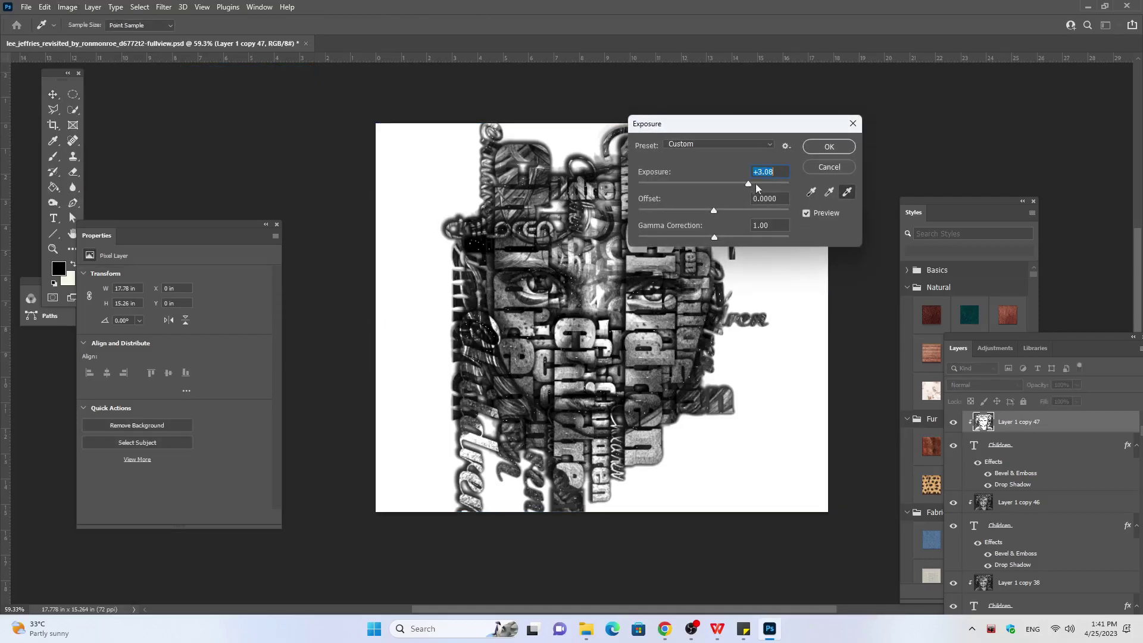
left_click(834, 146)
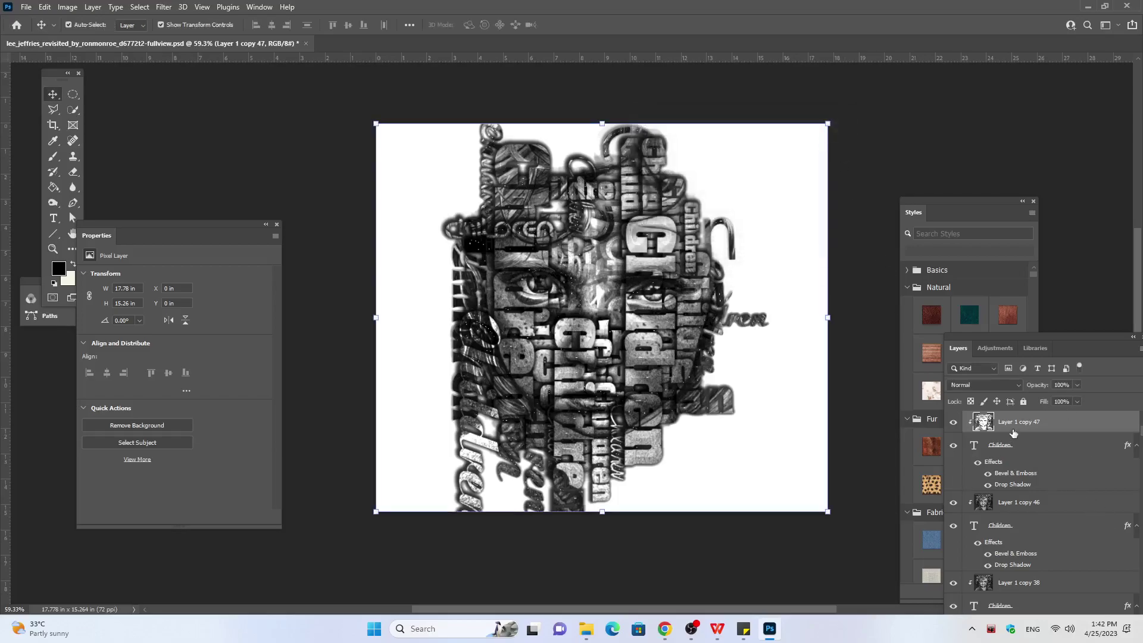
Step: Duplicate the text and portrait layers and raise the new Children copy 30 column
left_click(1019, 444, "ctrl")
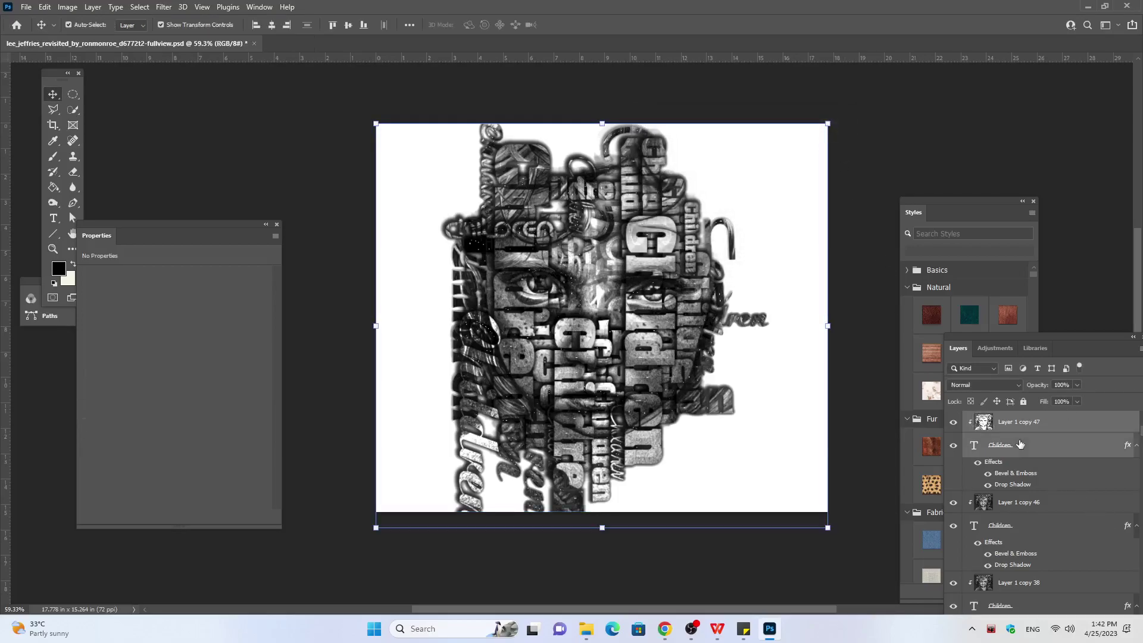
key("ctrl+j")
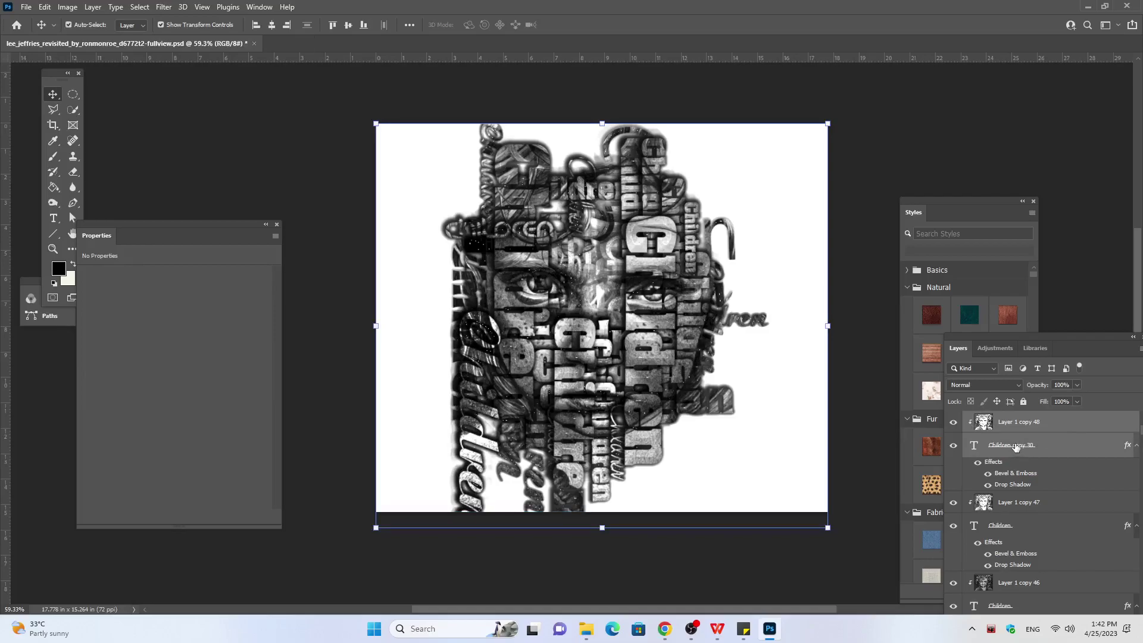
left_click(1015, 447)
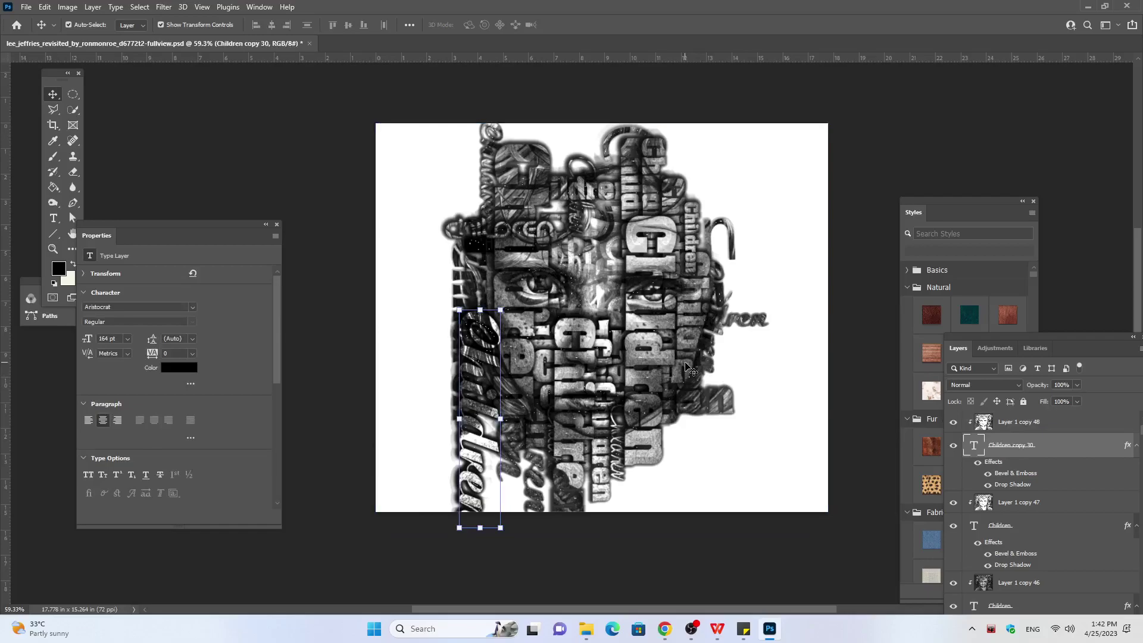
key("shift+Up")
key("shift+Up")
key("shift+Up")
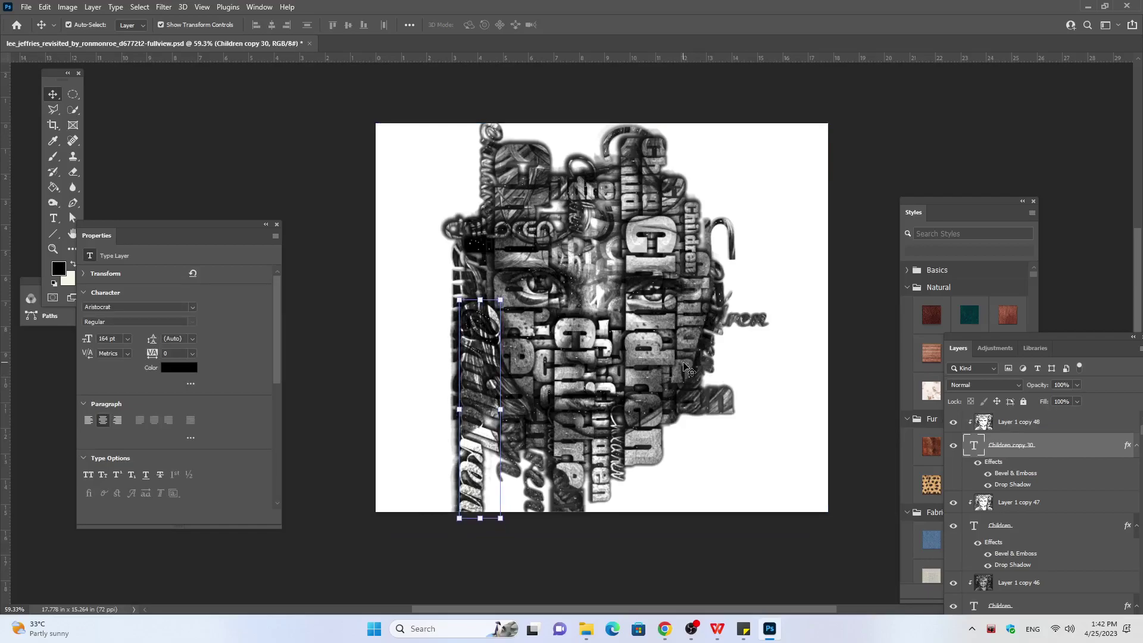
key("shift+Up")
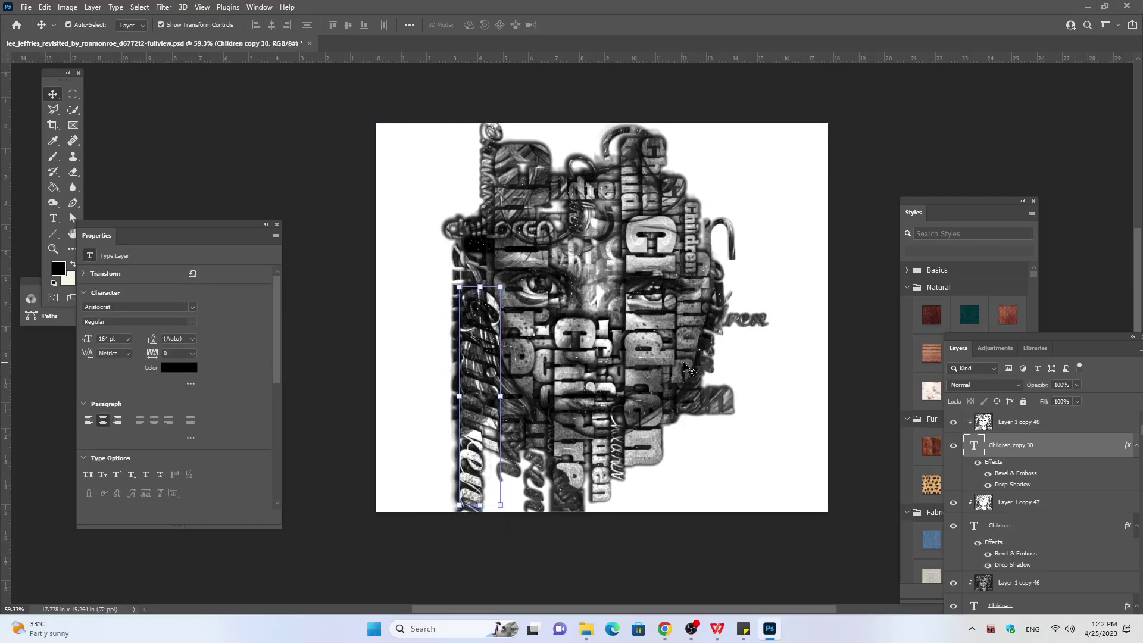
key("shift+Up")
key("shift+Up")
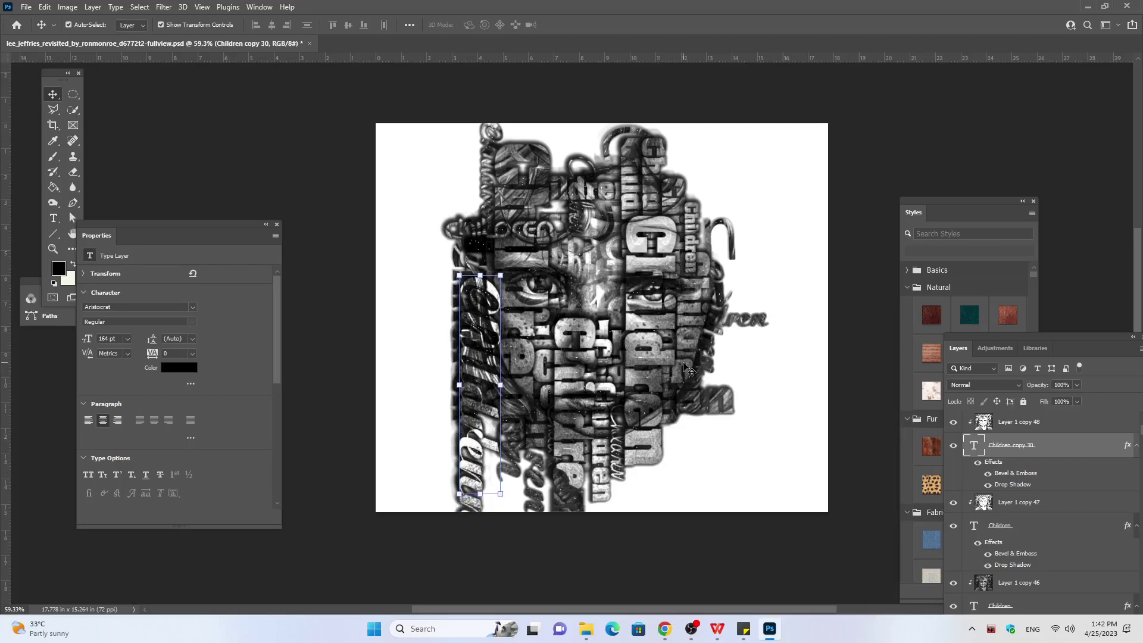
key("shift+Up")
key("Up")
key("Up")
key("Up")
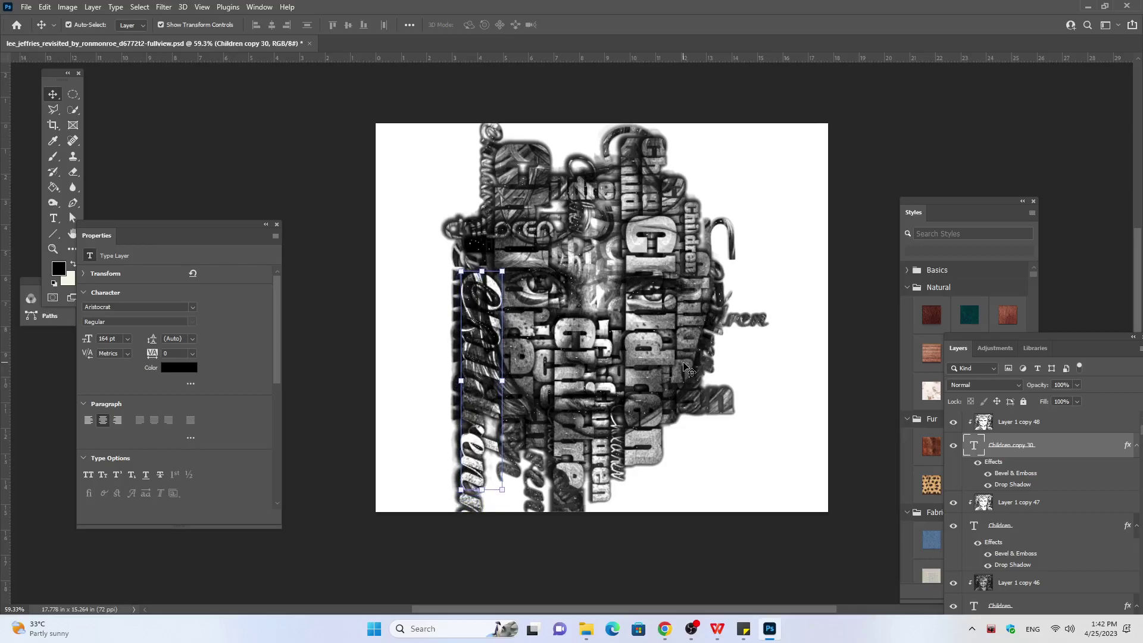
Step: Nudge Children copy 30 right by five large steps to start at the left eye
key("shift+Right")
key("shift+Right")
key("shift+Right")
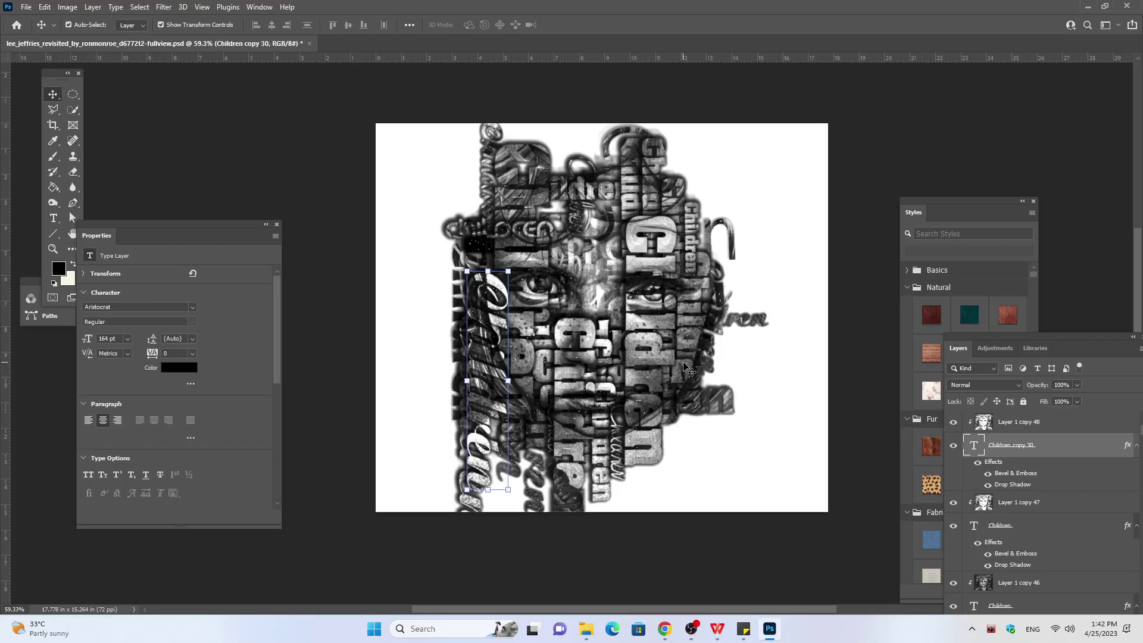
key("shift+Right")
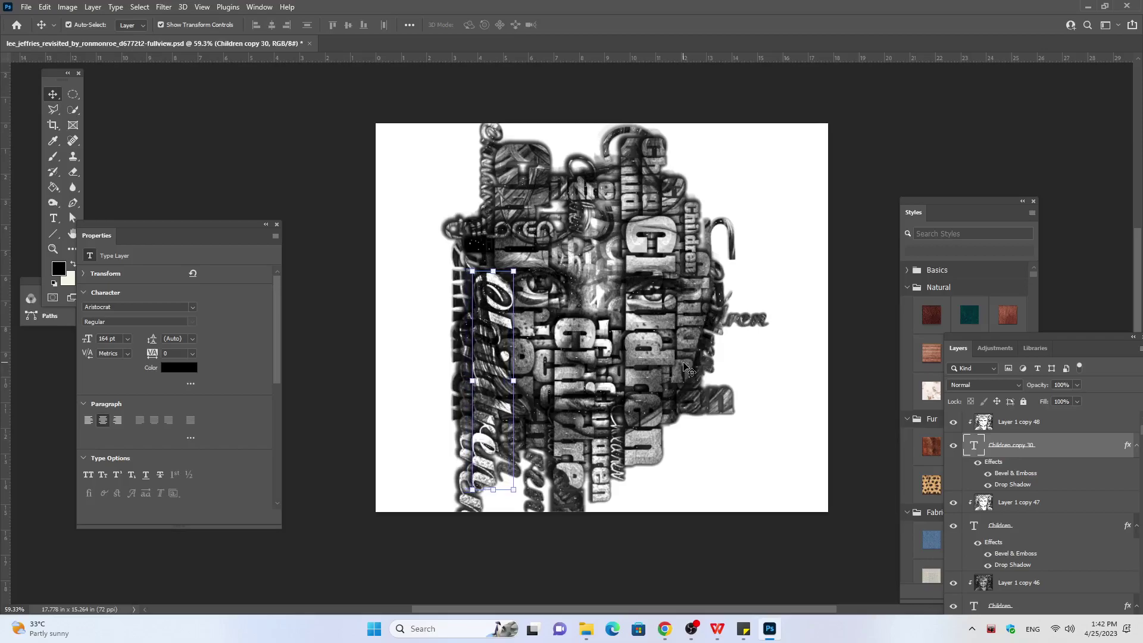
key("shift+Right")
key("shift+Right")
key("shift+Right")
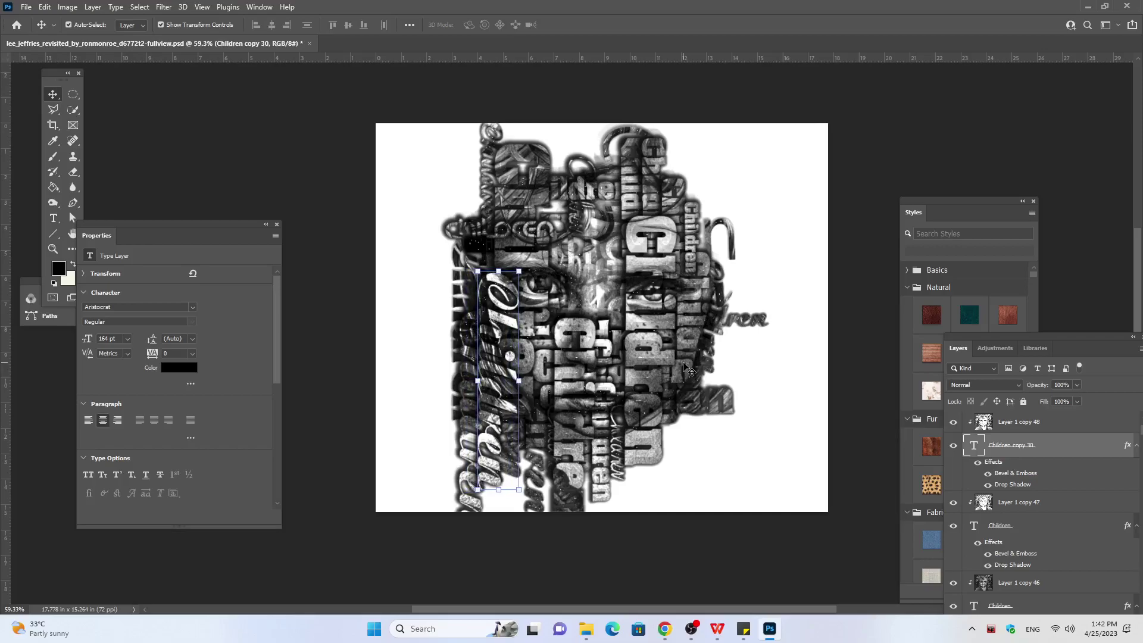
key("shift+Right")
key("shift+Right")
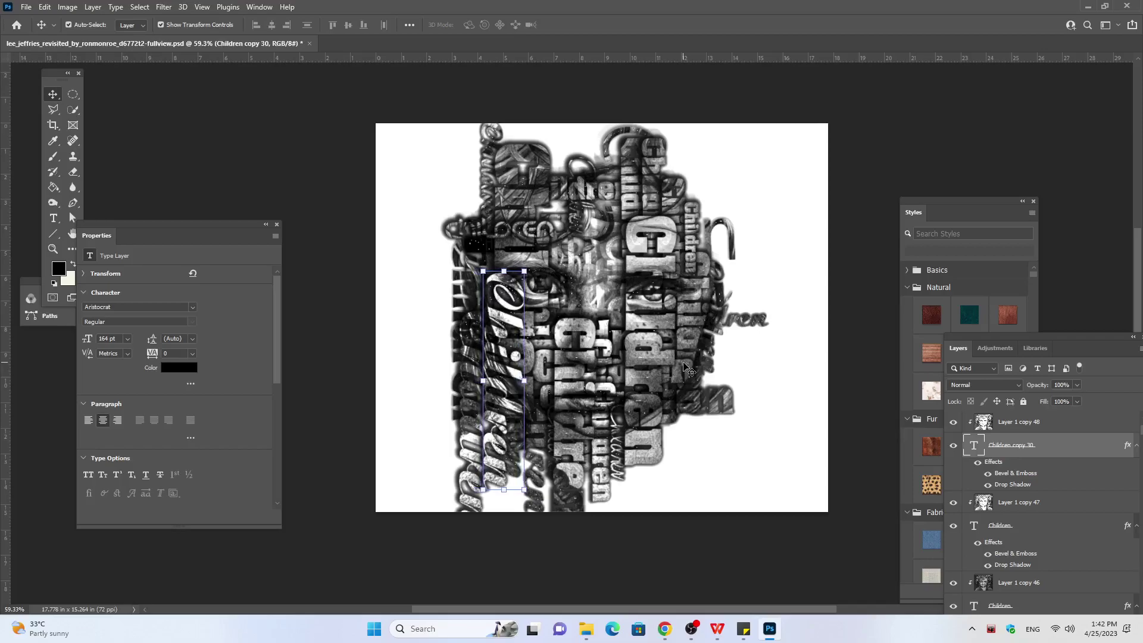
key("shift+Right")
key("shift+Right")
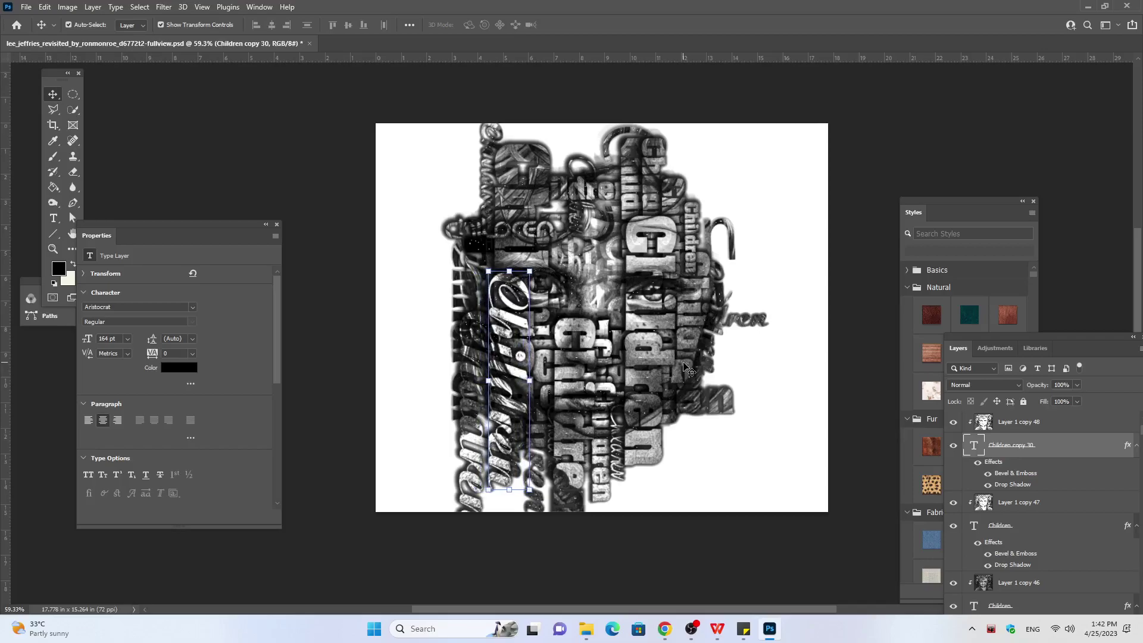
Step: Duplicate the script column with Layer 1 copy 48 and enlarge Children copy 31 across the face
left_click(1020, 431)
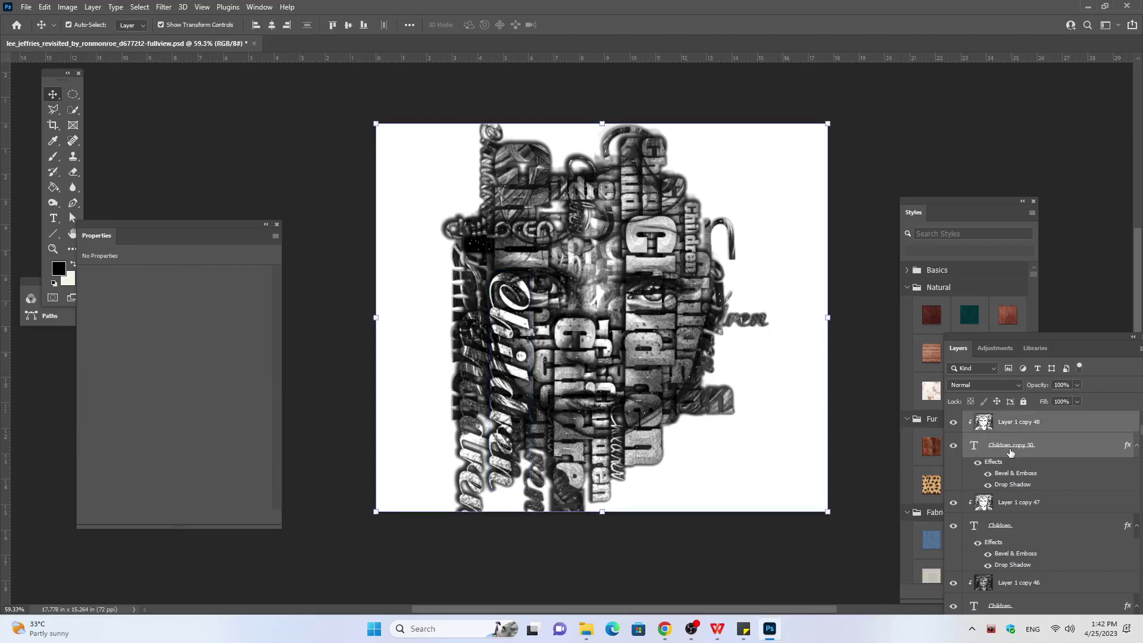
key("ctrl+j")
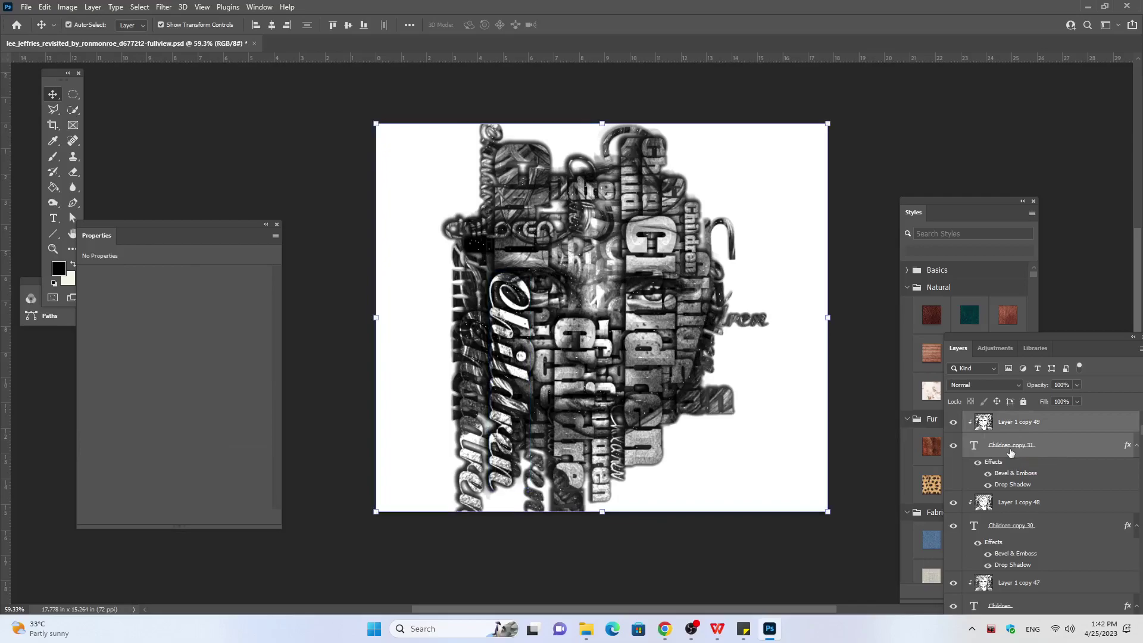
left_click(989, 444)
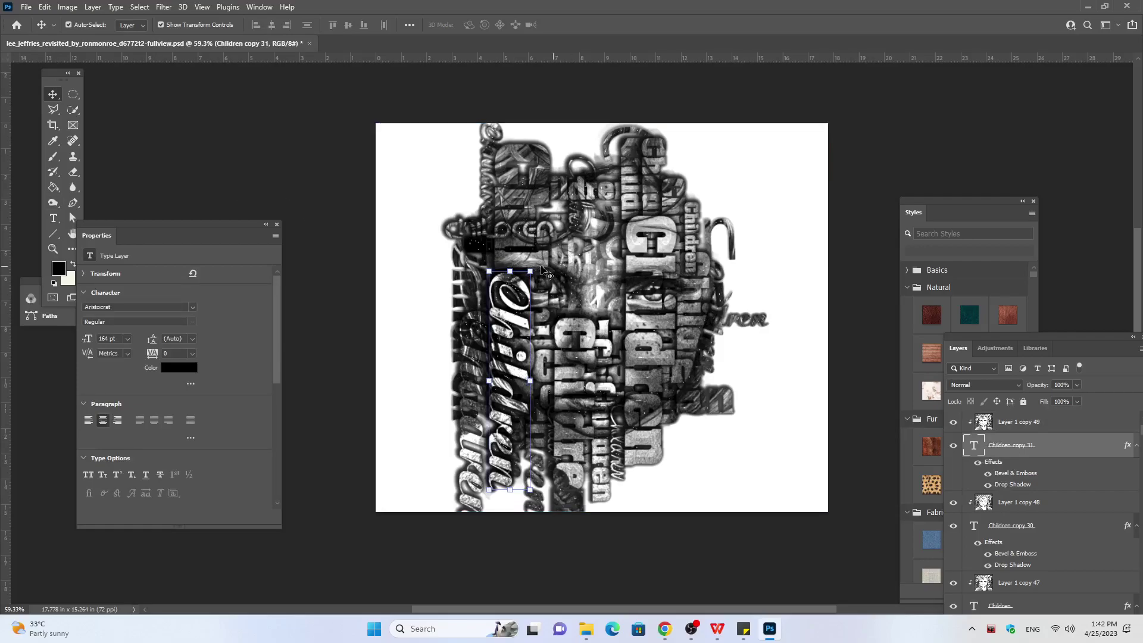
mouse_move(531, 270)
left_mouse_down()
mouse_move(794, 177)
mouse_move(487, 189)
mouse_move(508, 208)
left_mouse_up()
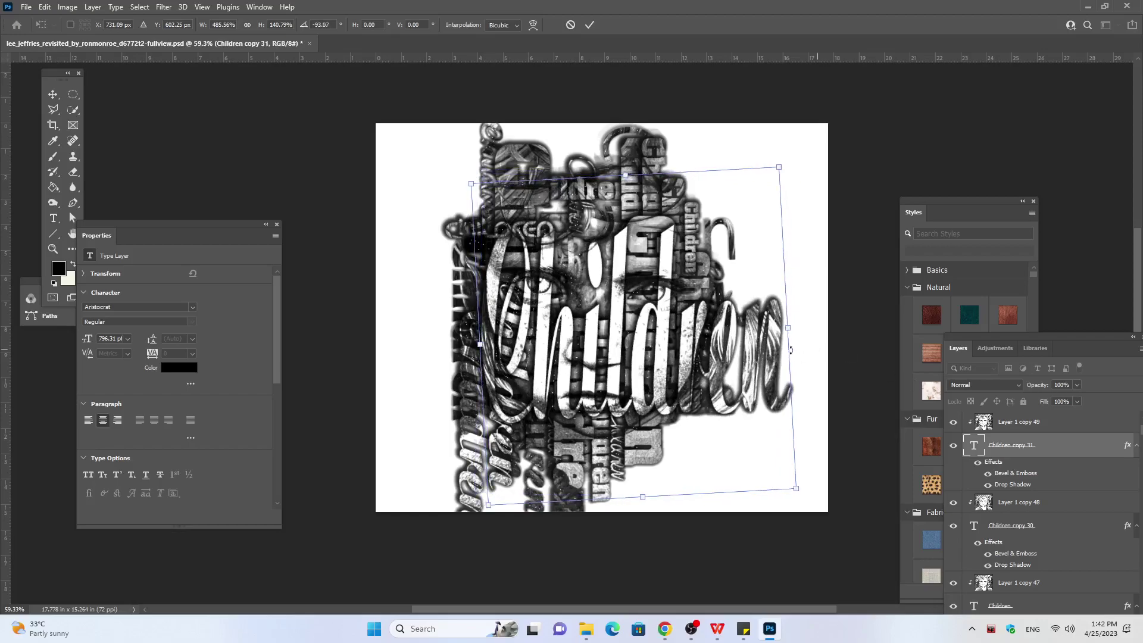
Step: Stretch the big Children copy 31 word much longer and rotate it level
left_click_drag(790, 332, 996, 318)
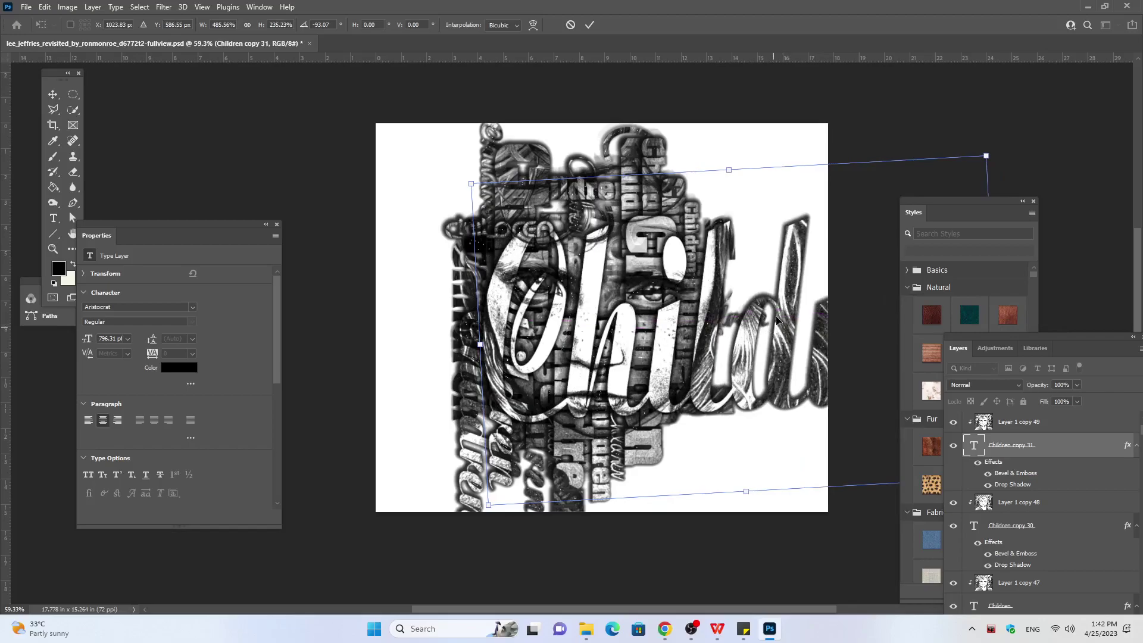
left_click_drag(772, 321, 769, 315)
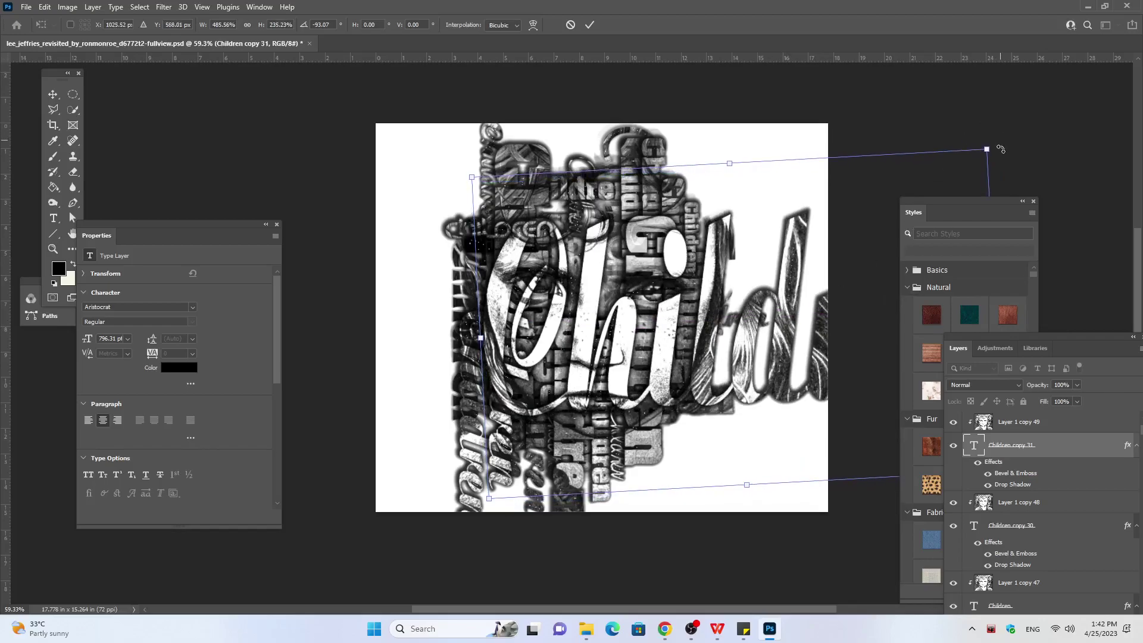
left_click_drag(1005, 146, 1000, 166)
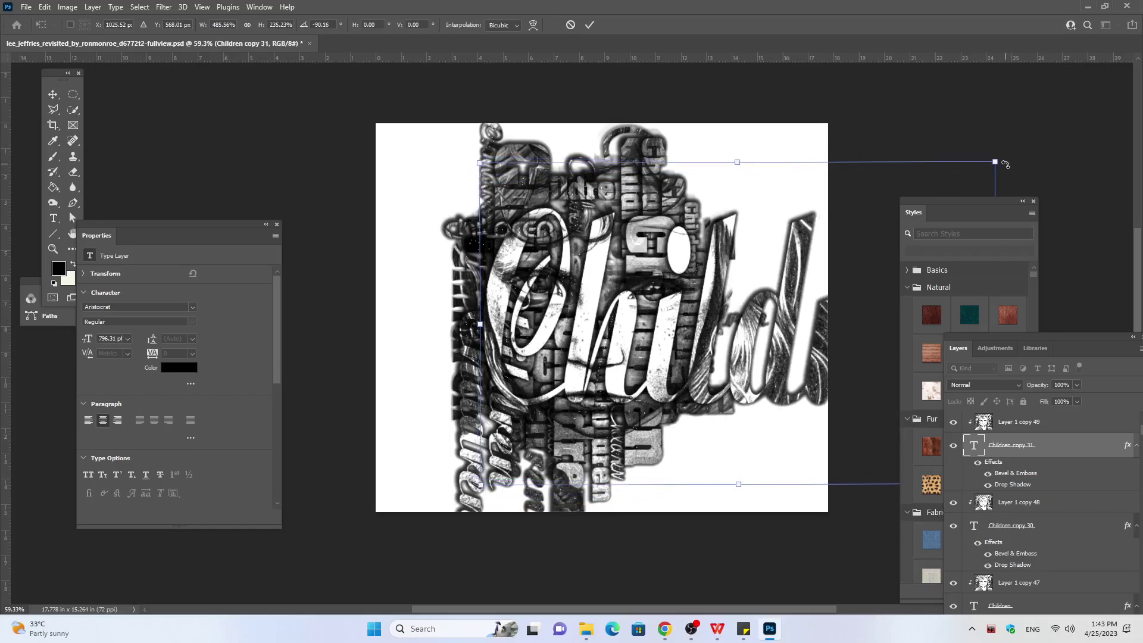
Step: Nudge the big word up six steps to sit across the upper face
key("Up")
key("Up")
key("Up")
key("Up")
key("Up")
key("Up")
key("Up")
key("Up")
key("Up")
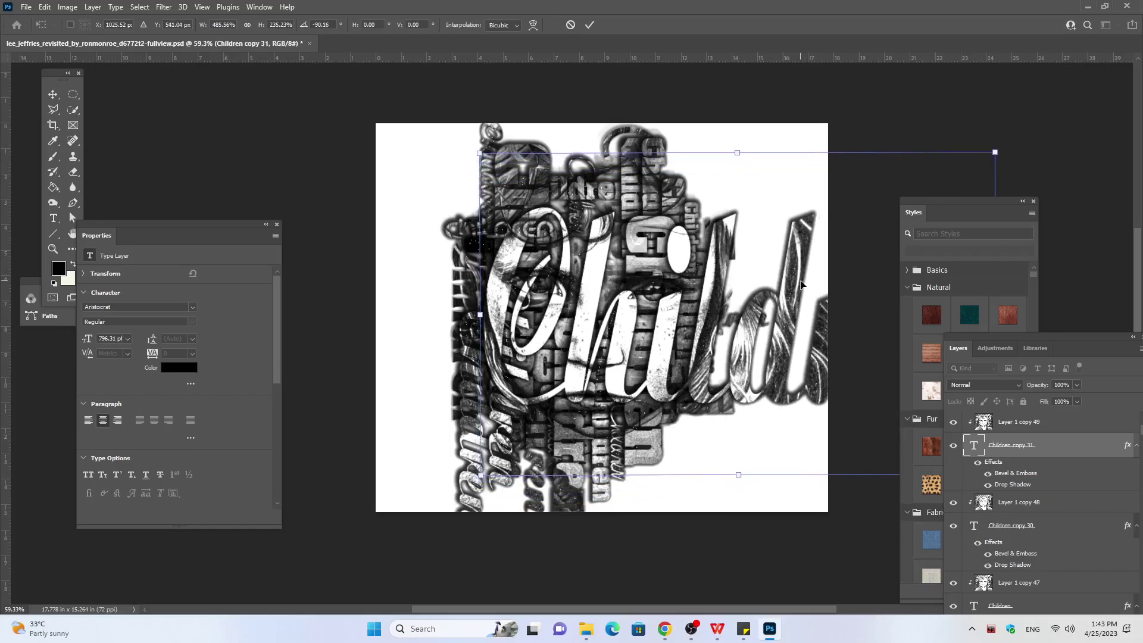
key("Up")
key("Up")
key("Up")
key("Up")
key("Up")
key("Up")
key("Up")
key("Up")
key("Up")
key("Up")
key("Up")
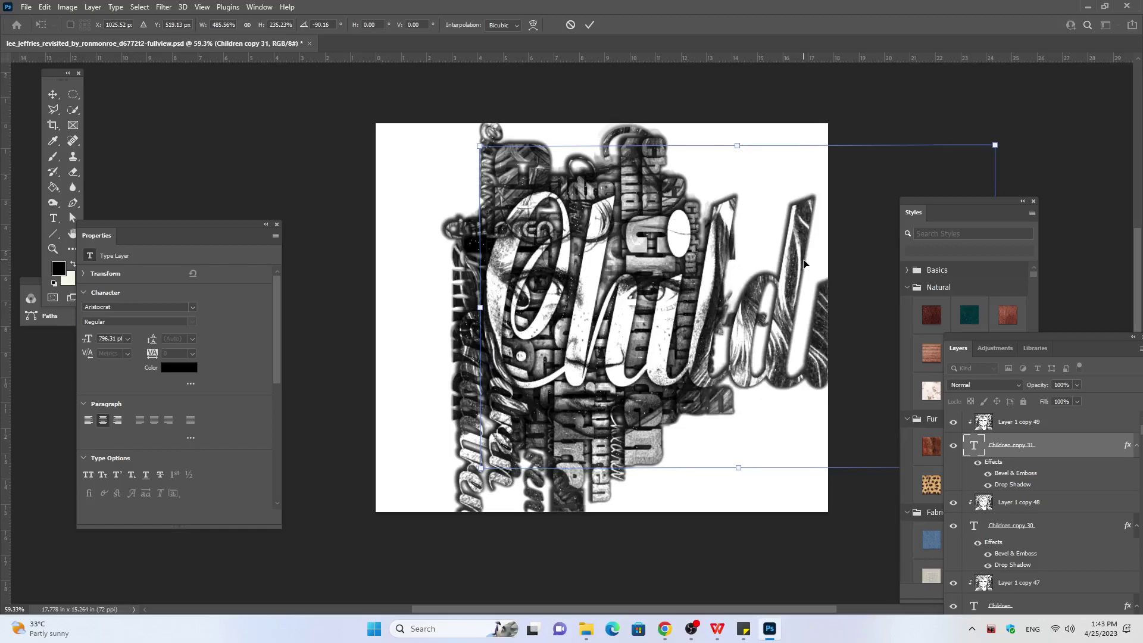
key("Up")
key("Up")
key("Up")
key("Up")
key("Up")
key("Up")
key("Up")
key("Up")
key("Up")
key("Up")
key("Up")
key("Up")
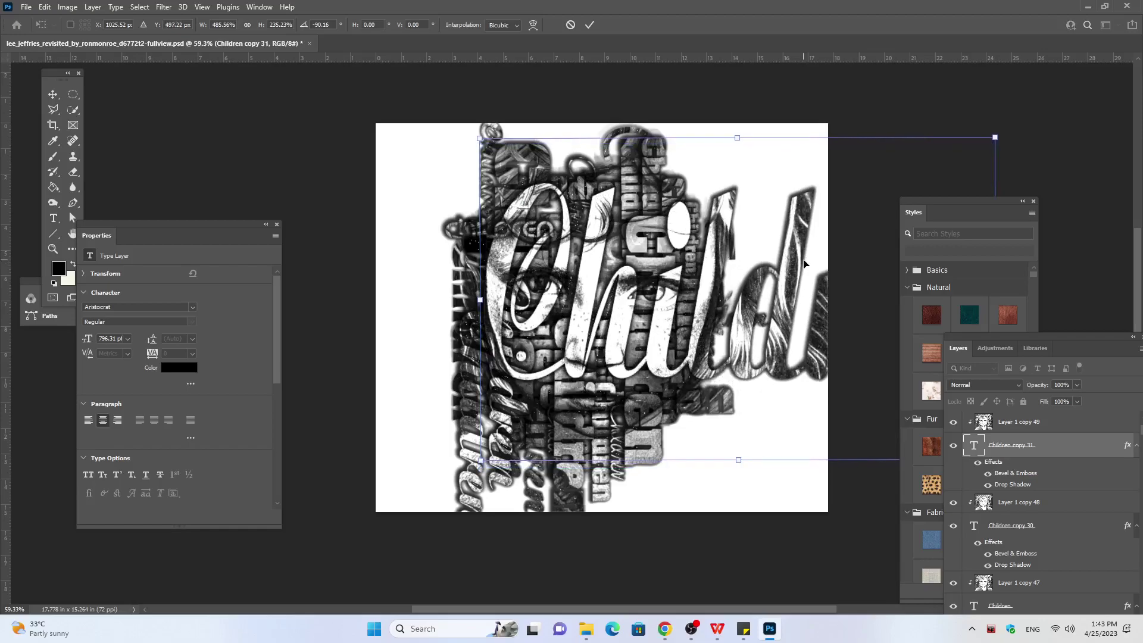
key("Up")
key("Up")
key("Up")
key("Up")
key("Up")
key("Up")
key("Up")
key("Up")
key("Up")
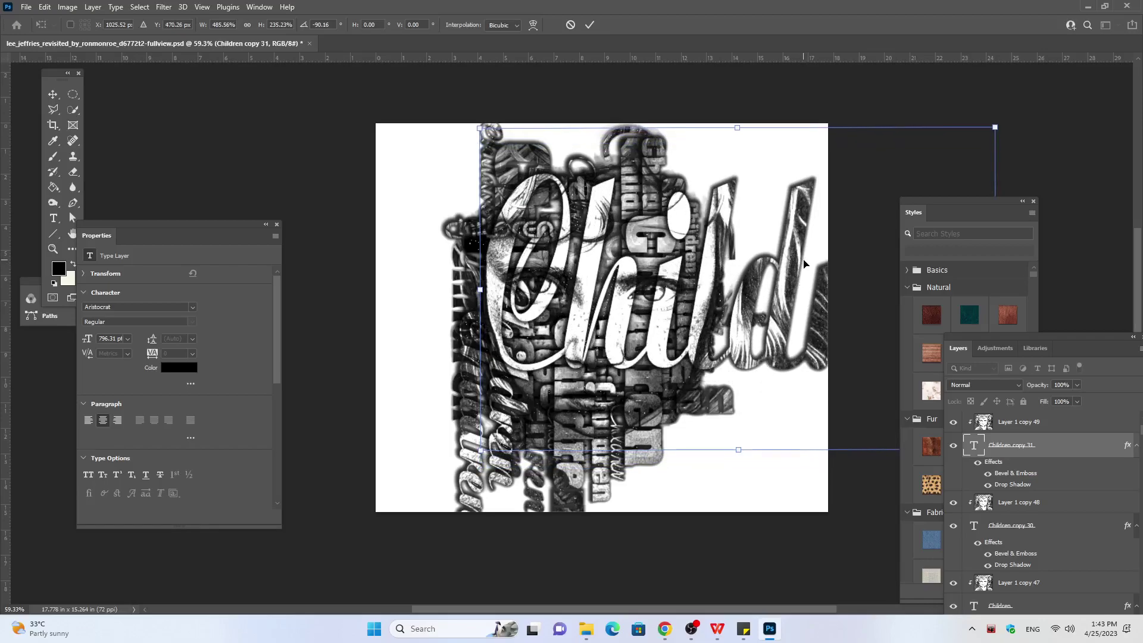
key("Up")
key("Up")
key("Up")
key("Up")
key("Up")
key("Up")
key("Up")
key("Up")
key("Up")
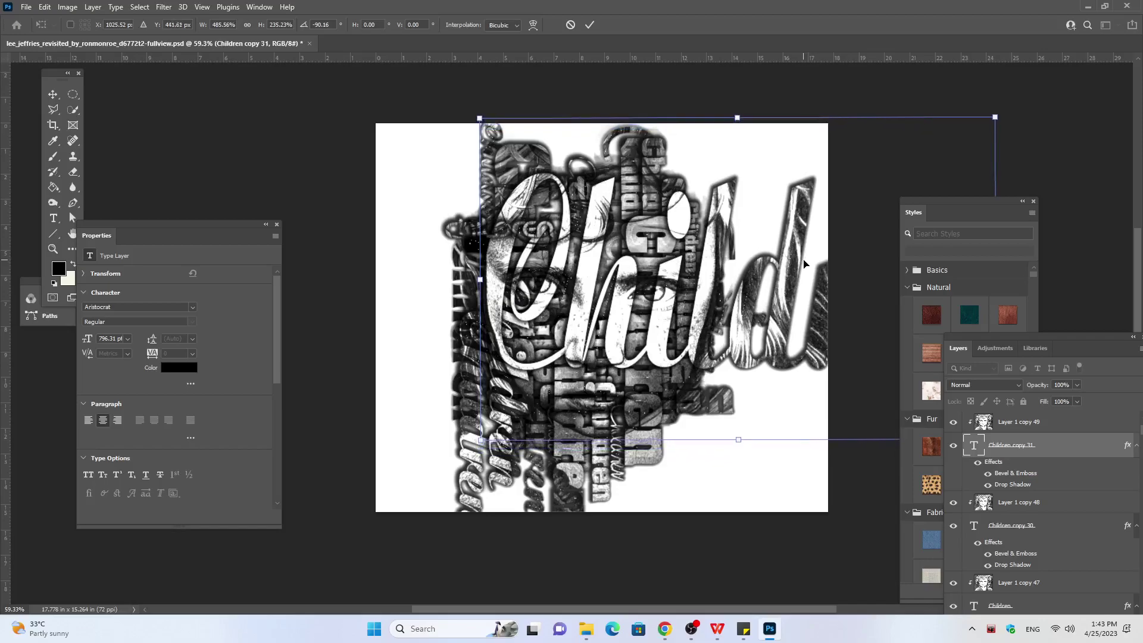
key("Up")
key("Up")
key("Up")
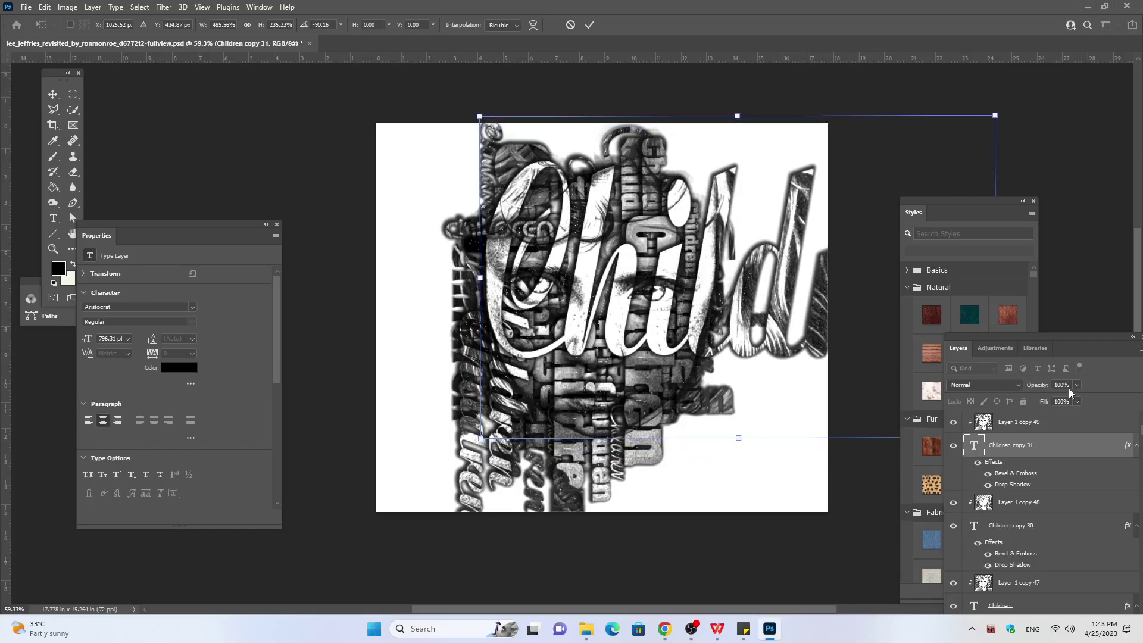
Step: Lower the big Children copy 31 word's opacity from 85% down to 53% and commit its transform
type("85")
key("Return")
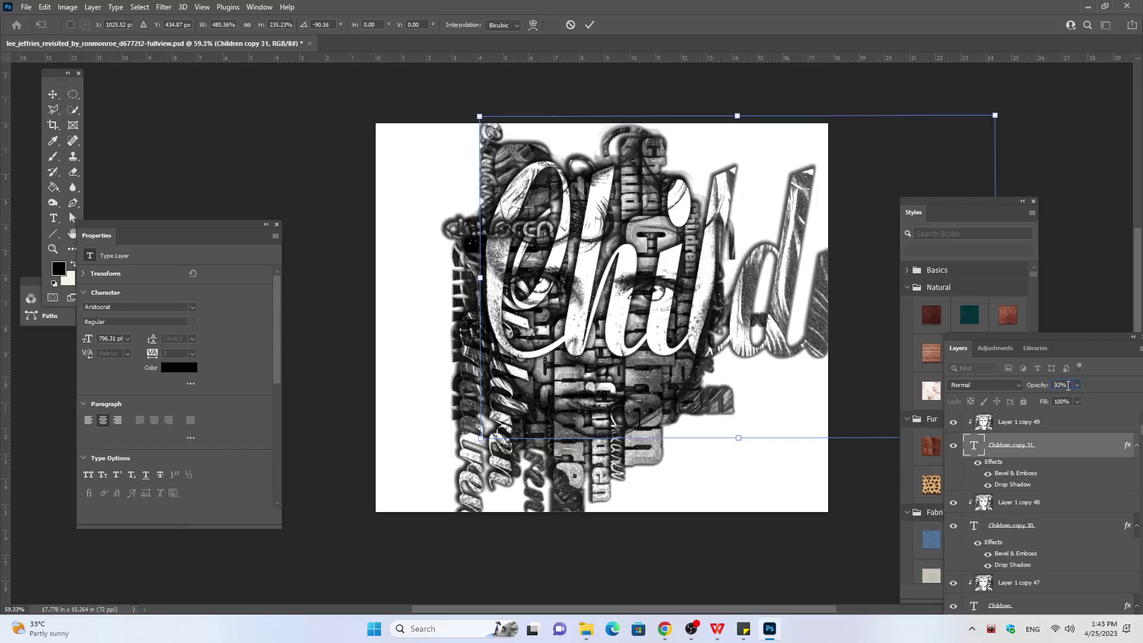
type("77")
key("Return")
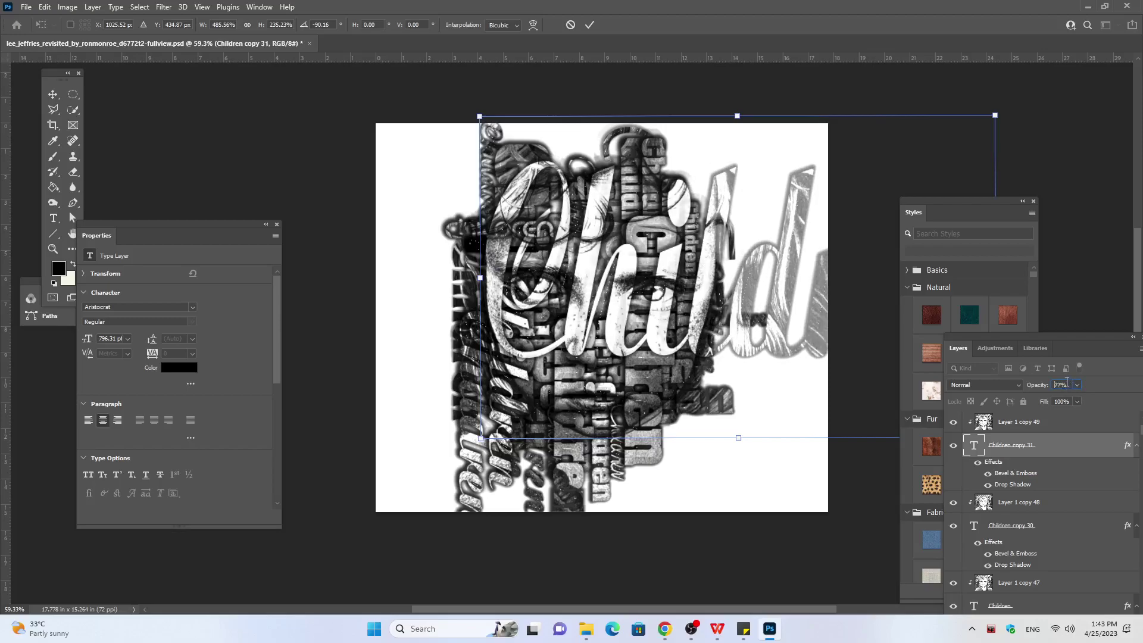
type("69")
key("Return")
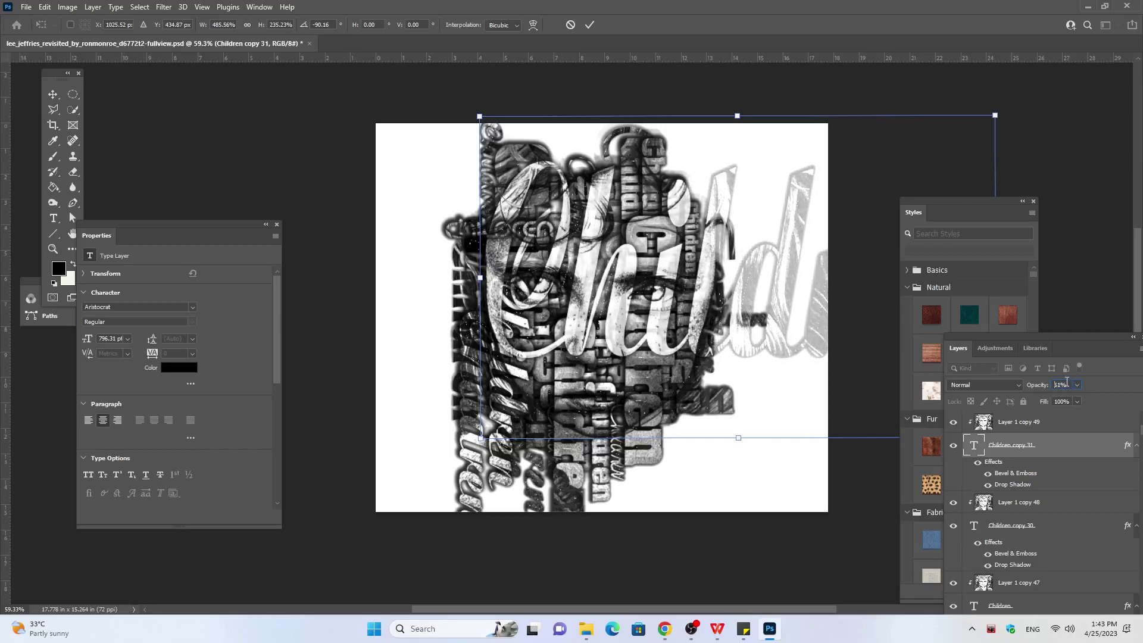
type("53")
key("Return")
key("Return")
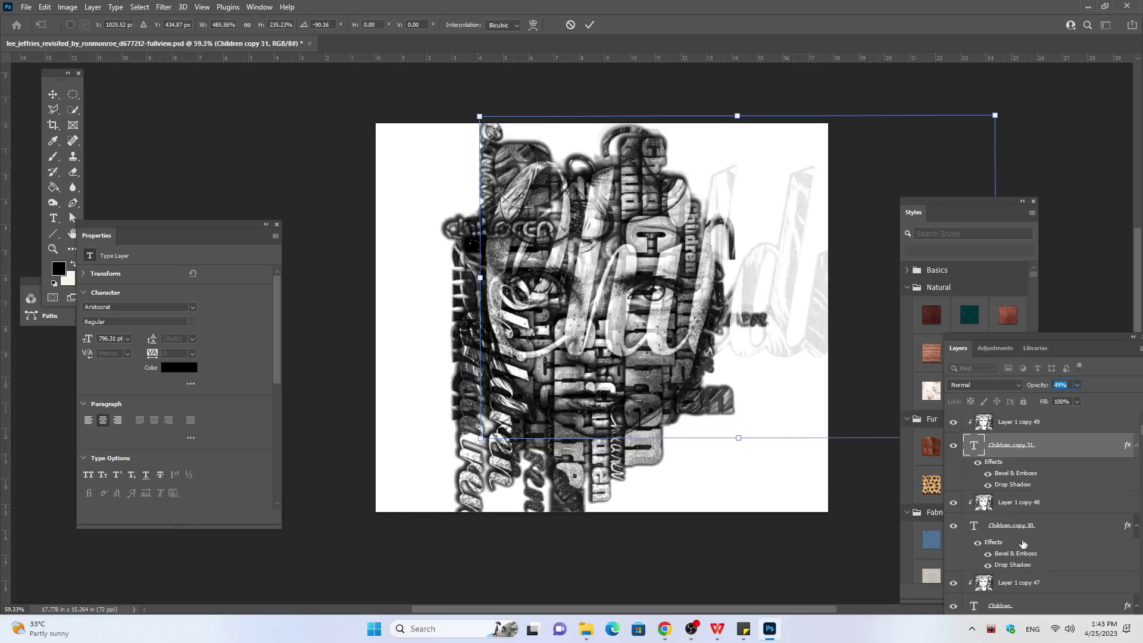
left_click(1012, 502)
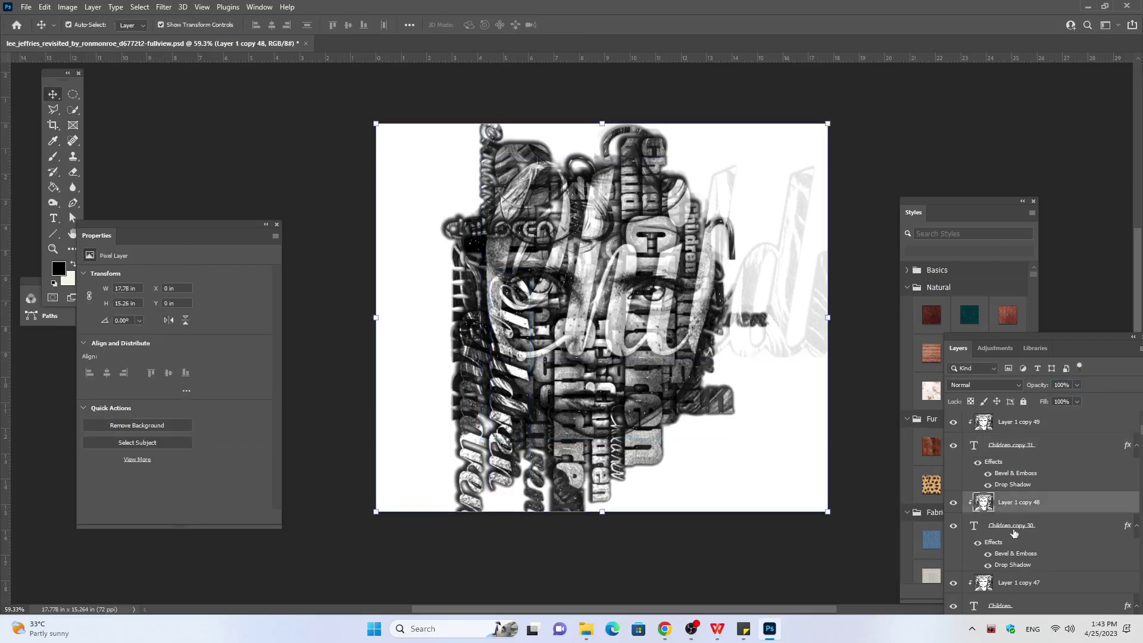
Step: Duplicate Layer 1 copy 46 with its Children text layer, then select the new Children copy 32
key("Delete")
scroll(1014, 571, "down", 3)
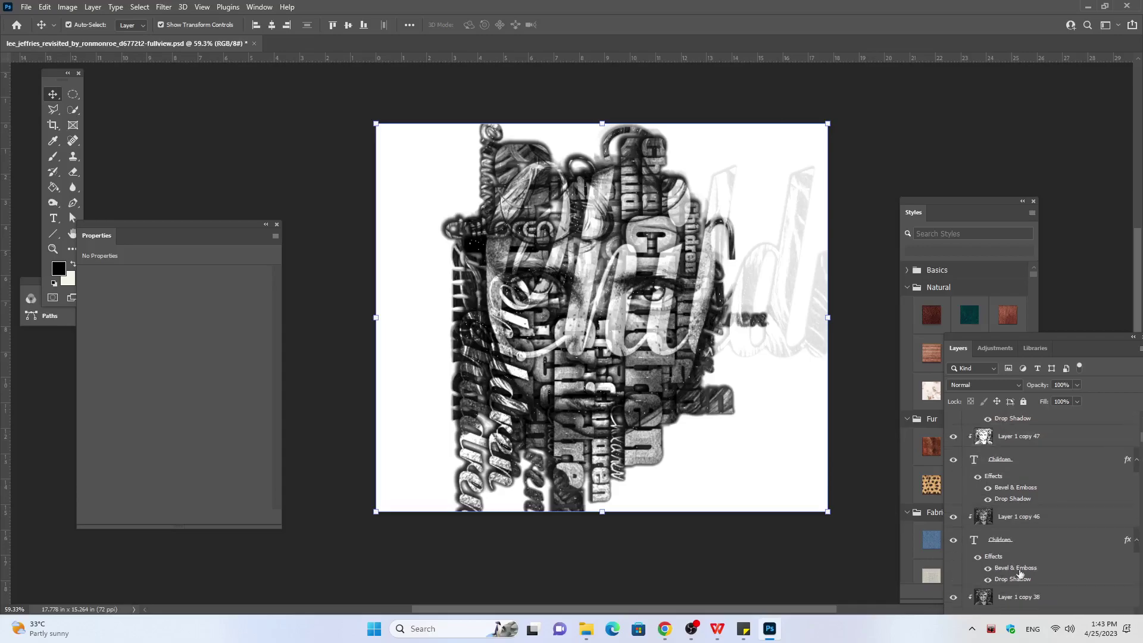
left_click(1025, 520)
left_click(1019, 543, "shift")
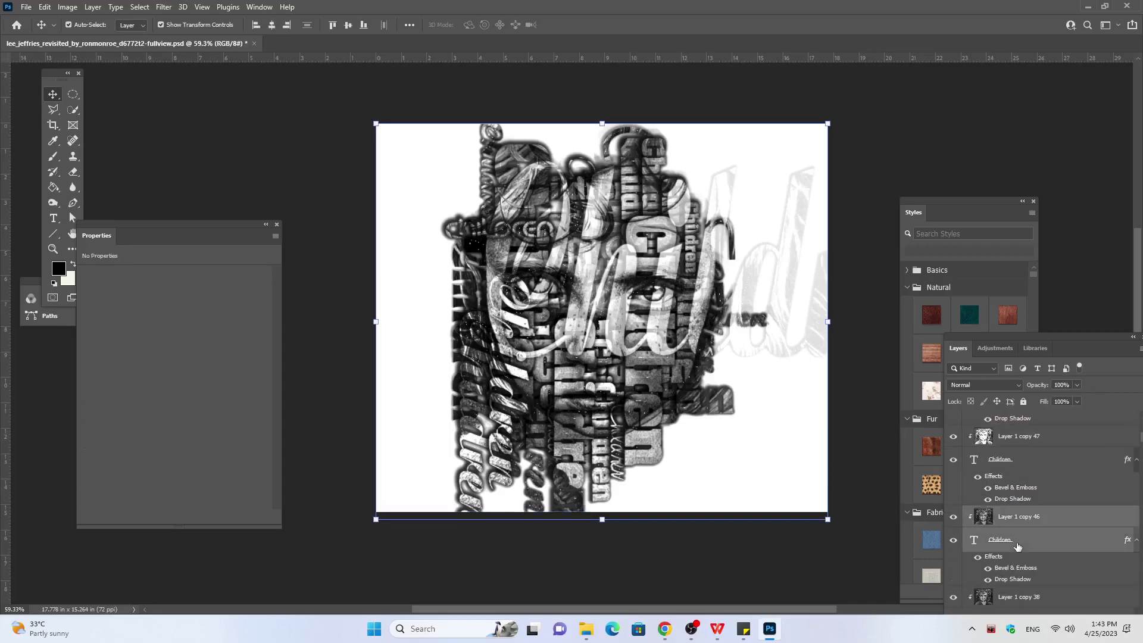
key("ctrl+j")
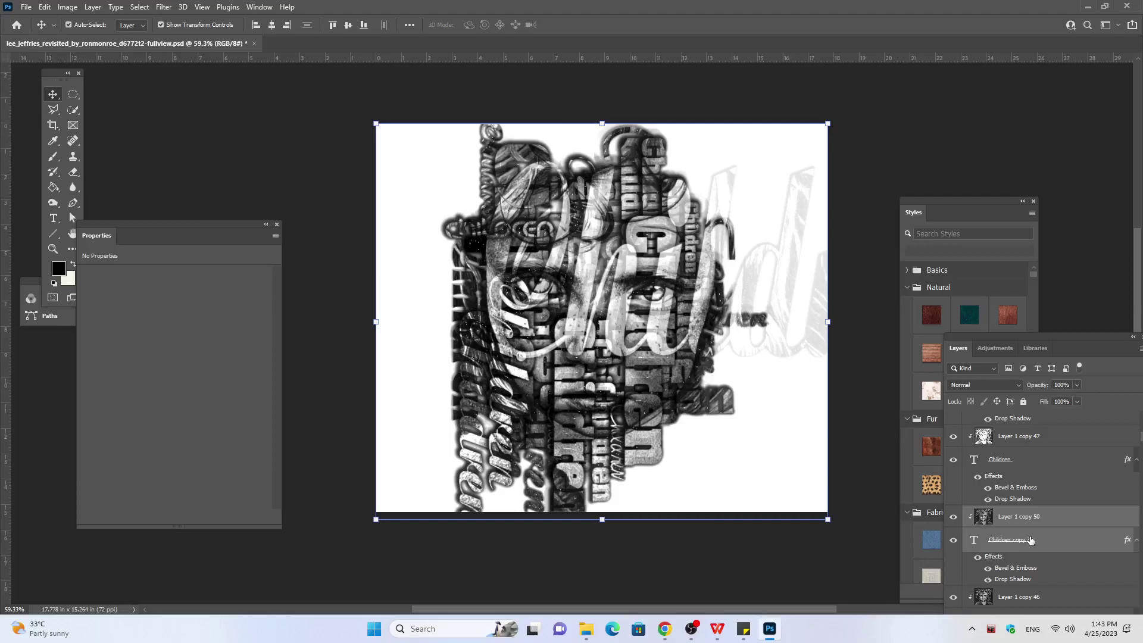
left_click(1003, 548)
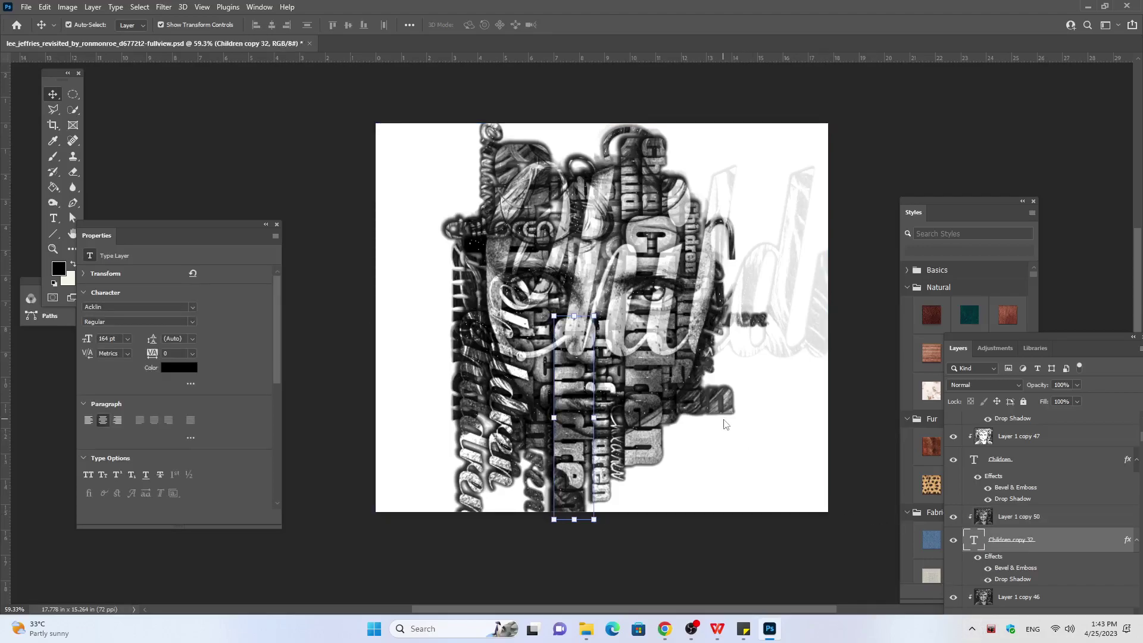
Step: Nudge Children copy 32 twelve steps right onto the lower right cheek, then select Layer 1 copy 49
key("Right")
key("Right")
key("Right")
key("Right")
key("Right")
key("Right")
key("Right")
key("Right")
key("Right")
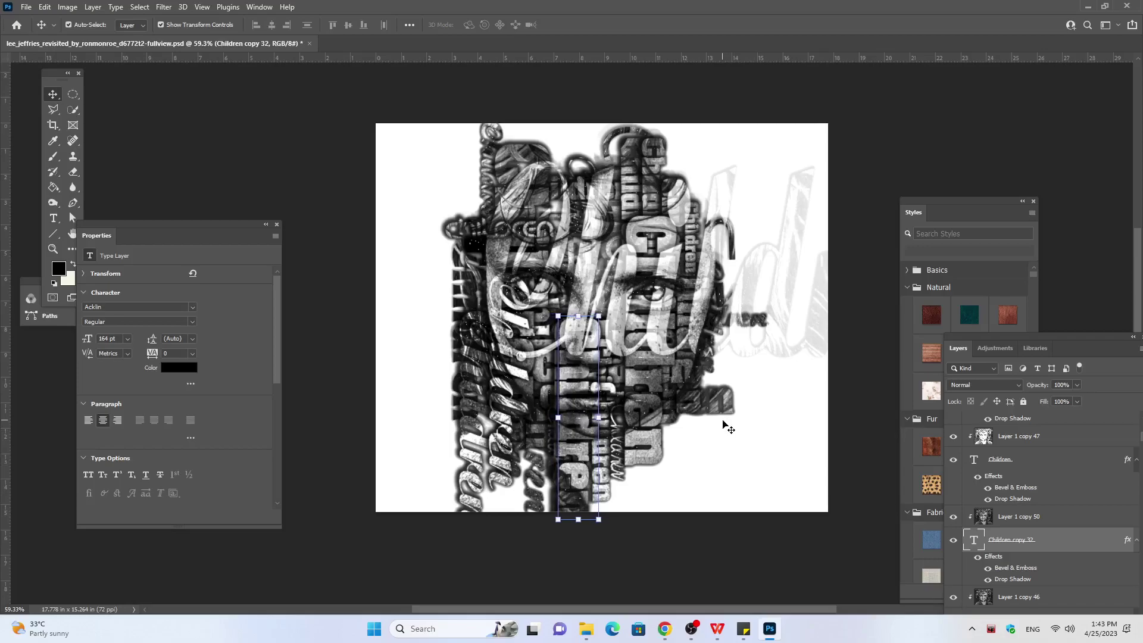
key("Right")
key("Right")
key("Right")
key("Right")
key("Right")
key("Right")
key("Right")
key("Right")
key("Right")
key("Right")
key("Right")
key("Right")
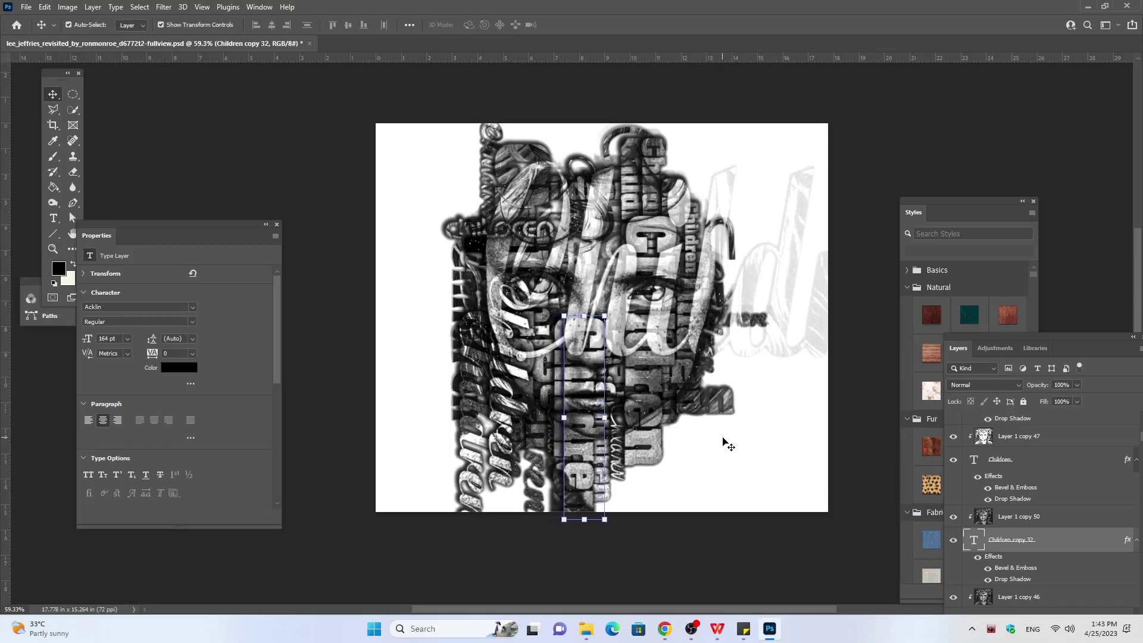
key("Right")
key("Right")
key("Right")
key("Right")
key("Right")
key("Right")
key("Right")
key("Right")
key("Right")
key("Right")
key("Right")
key("Right")
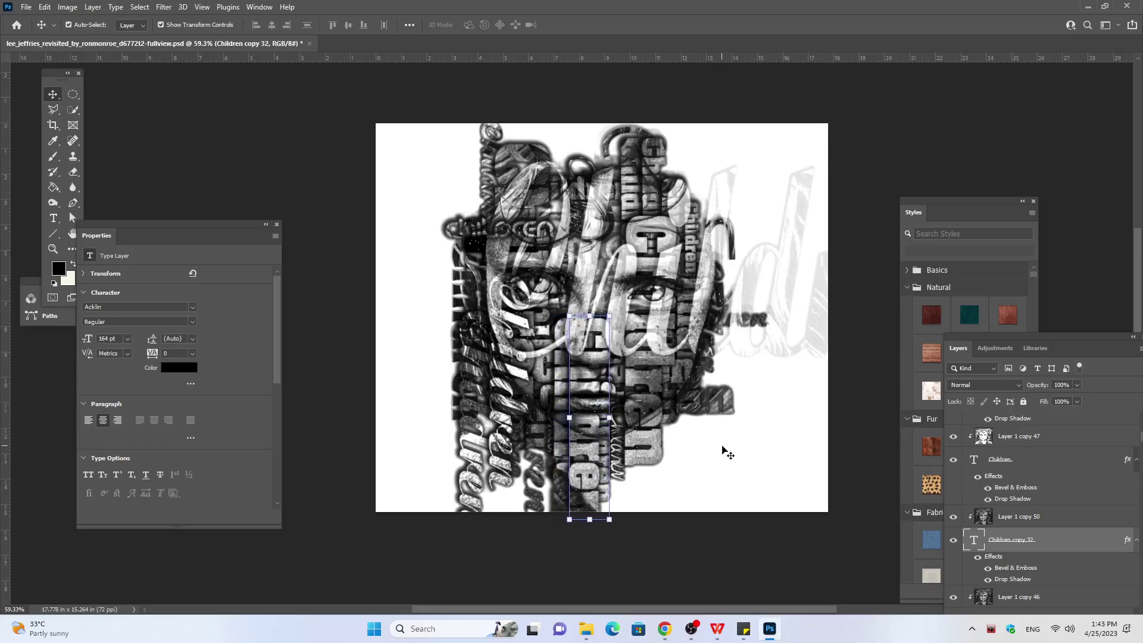
key("Right")
key("Right")
key("Right")
key("Right")
key("Right")
key("Right")
key("Right")
key("Right")
key("Right")
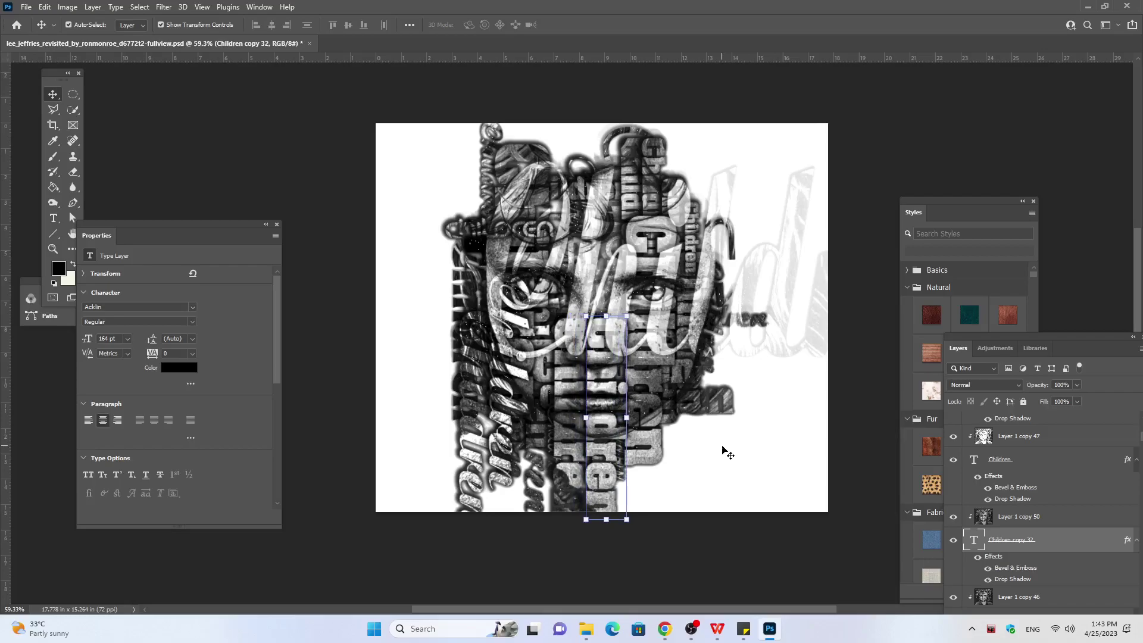
key("Right")
key("Right")
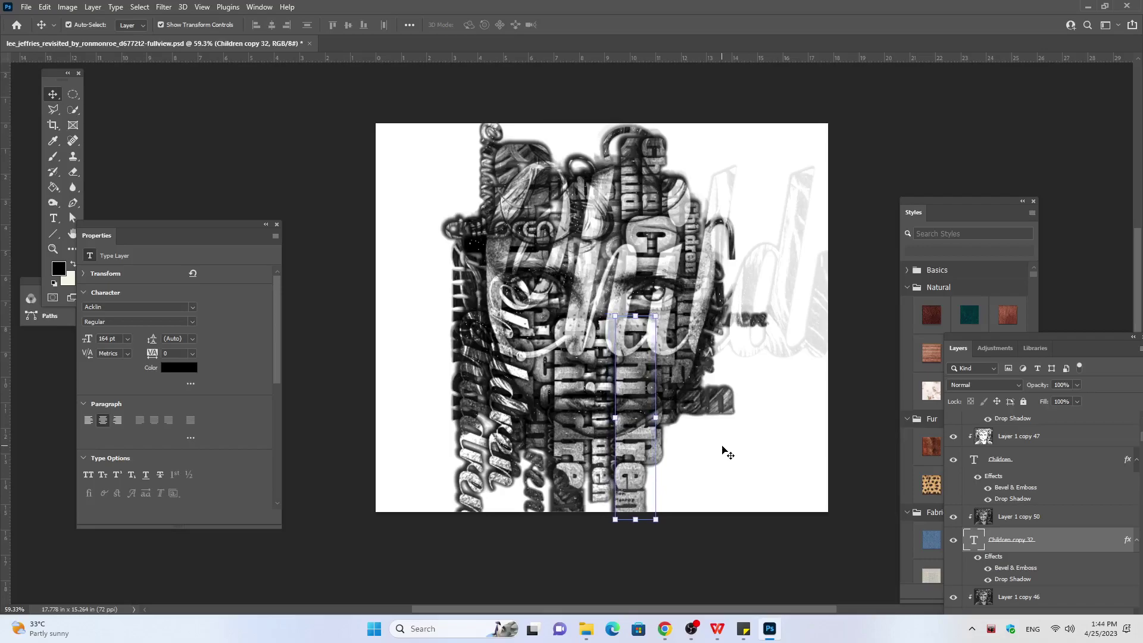
key("Right")
key("Right")
key("Right")
key("Right")
key("Right")
key("Right")
key("Right")
key("Right")
key("Right")
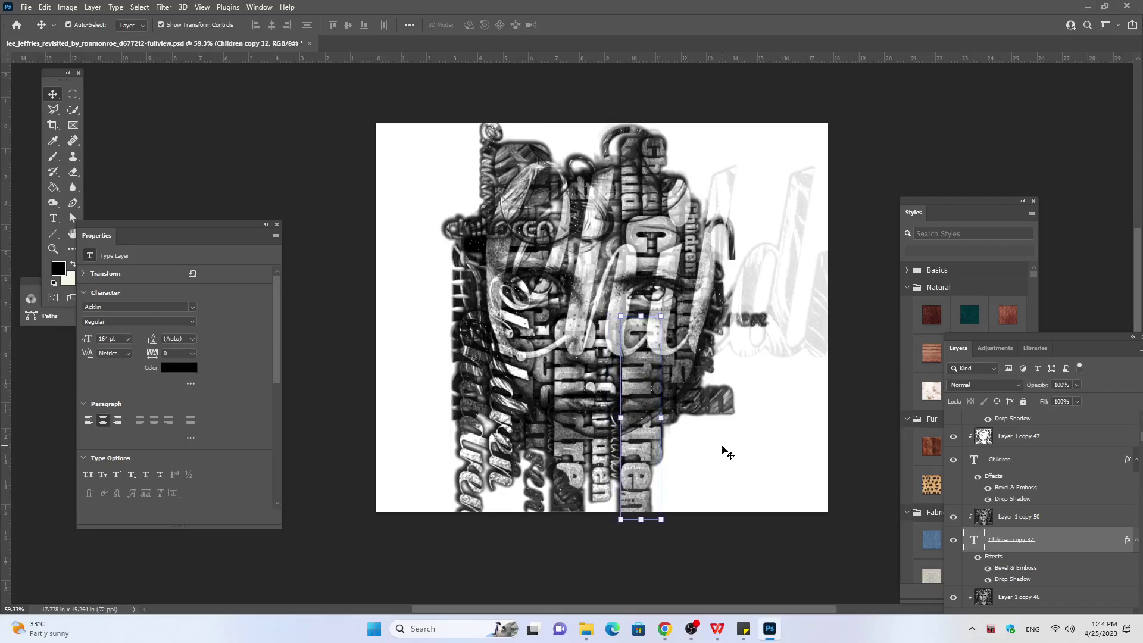
key("Right")
key("Right")
key("Right")
key("Right")
key("Right")
key("Right")
key("Right")
key("Right")
key("Right")
key("Right")
key("Right")
key("Right")
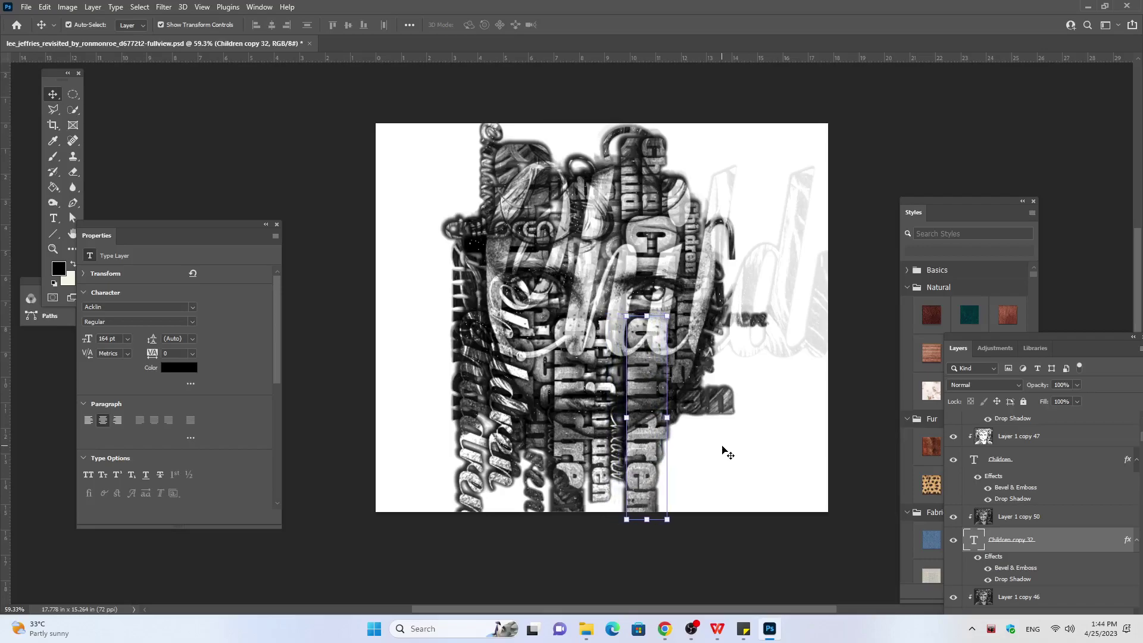
key("Right")
key("Right")
key("Right")
key("Right")
key("Right")
key("Right")
key("Right")
key("Right")
key("Right")
key("Right")
key("Right")
key("Right")
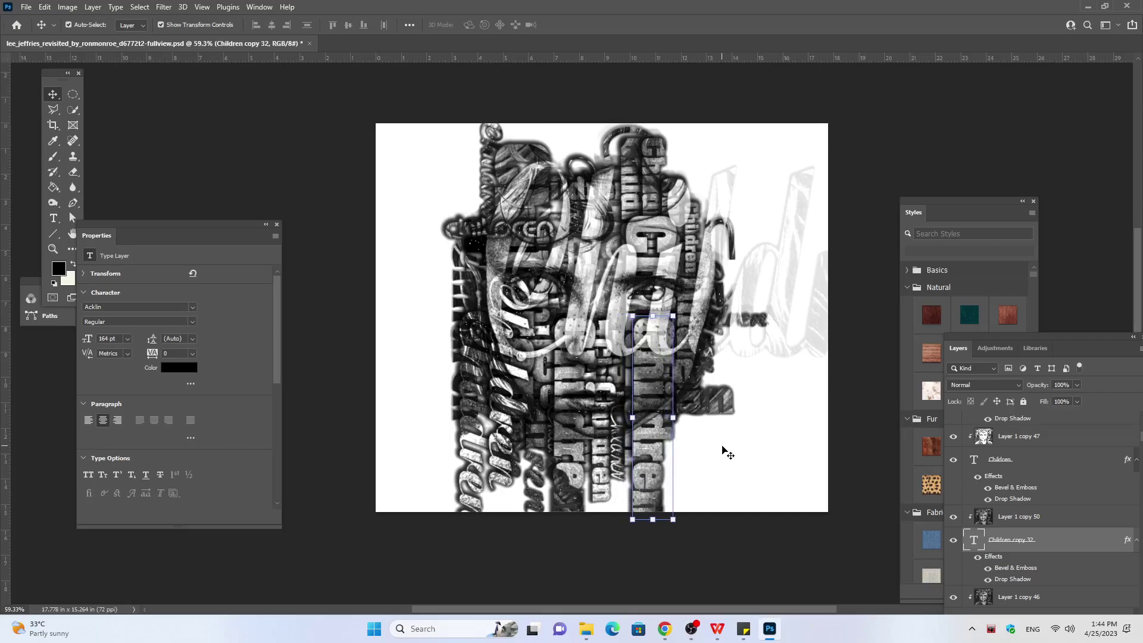
key("Right")
key("Right")
key("Right")
key("Right")
key("Right")
key("Right")
key("Right")
key("Right")
key("Right")
key("Right")
key("Right")
key("Right")
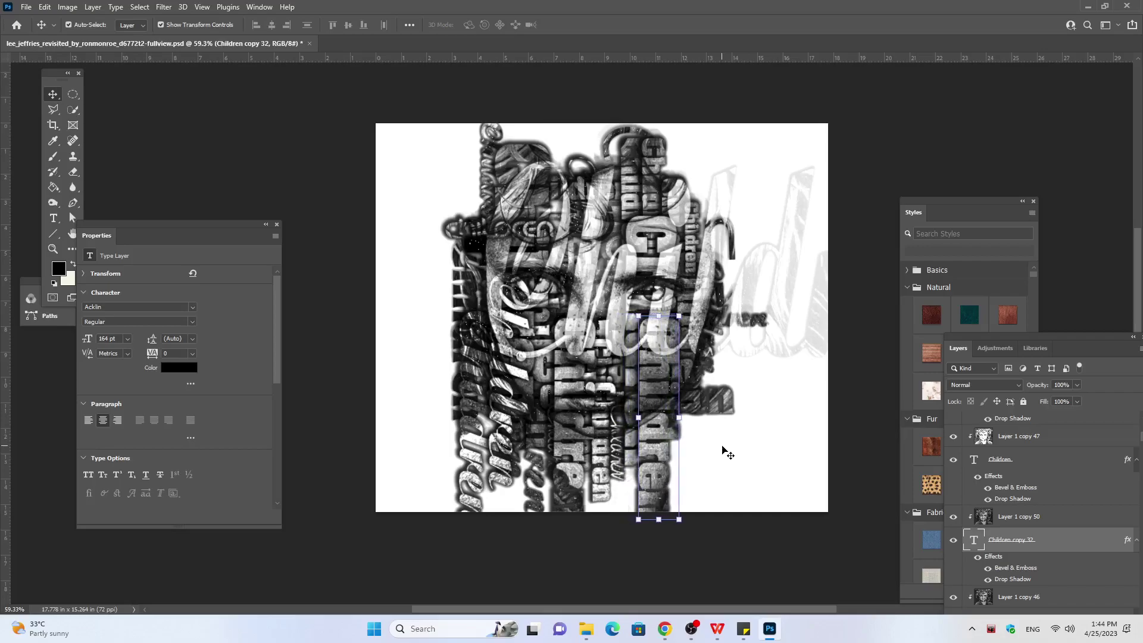
key("Right")
key("Right")
key("Right")
key("Right")
key("Right")
key("Right")
key("Right")
key("Right")
key("Right")
key("Right")
key("Right")
key("Right")
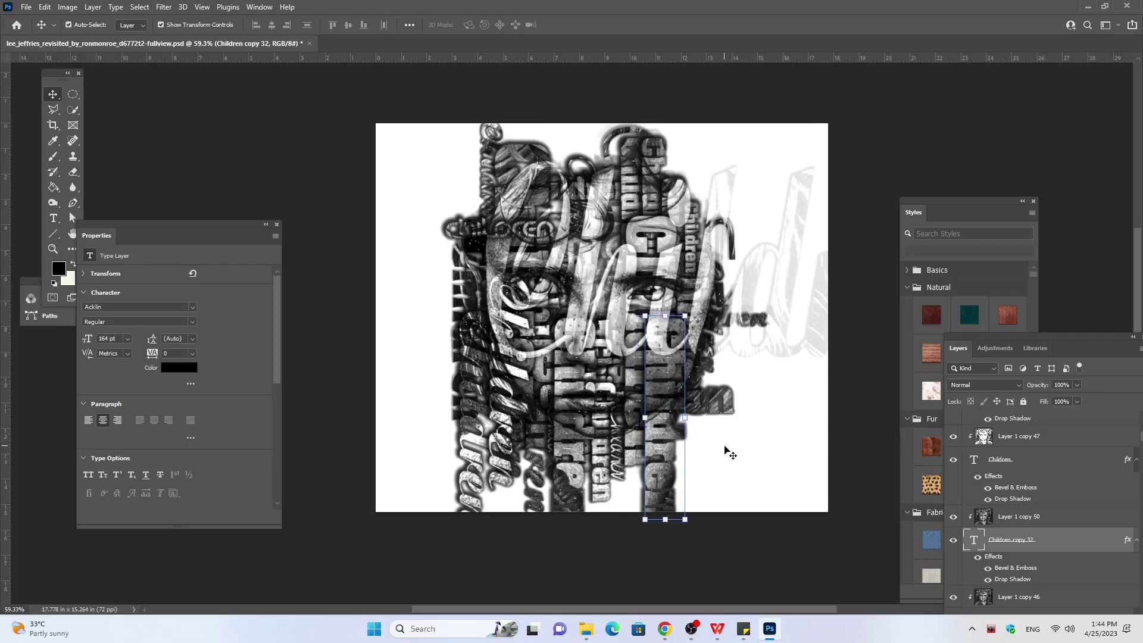
key("Right")
key("Right")
key("Right")
key("Right")
key("Right")
key("Right")
key("Right")
key("Right")
key("Right")
key("Right")
key("Right")
key("Right")
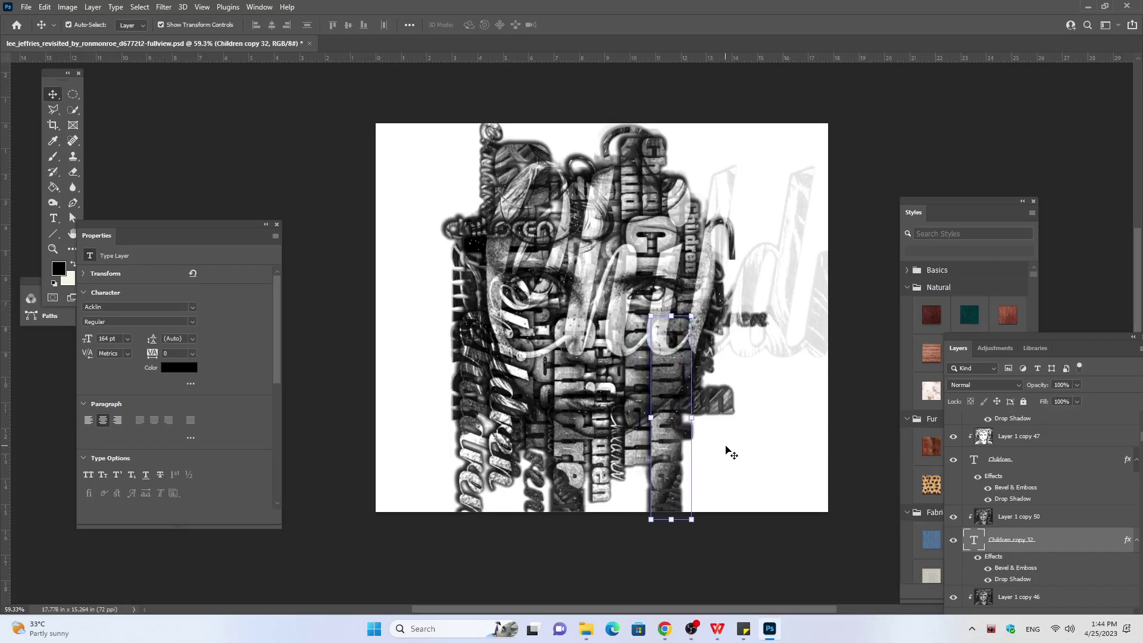
key("Right")
key("Right")
key("Right")
key("Right")
key("Right")
key("Right")
key("Right")
key("Right")
key("Right")
key("Right")
key("Right")
key("Right")
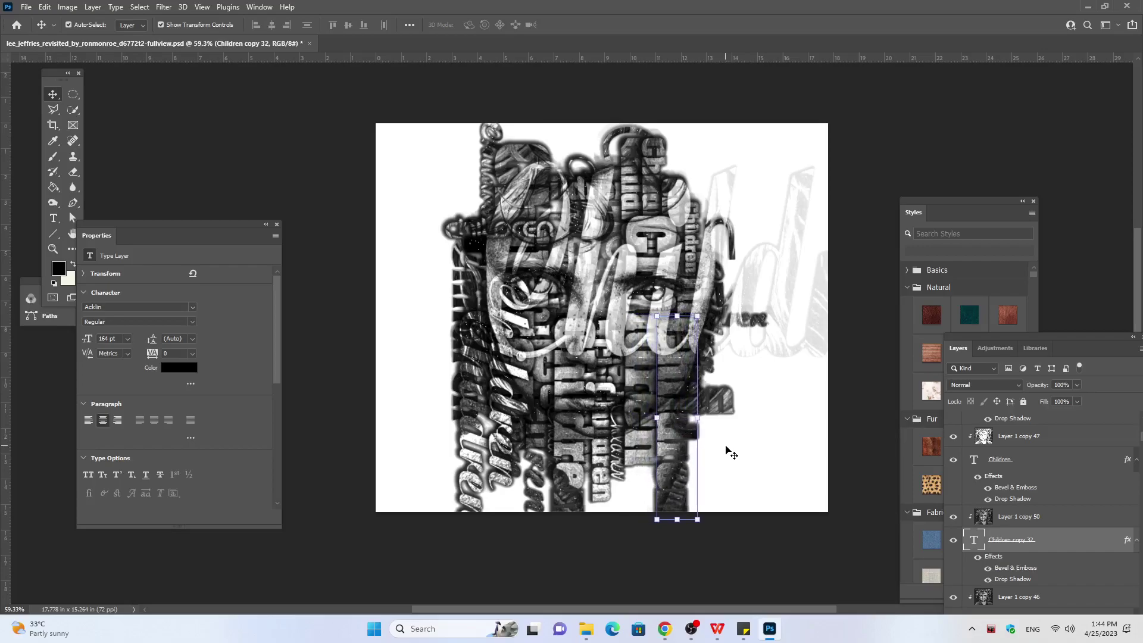
left_click(827, 279)
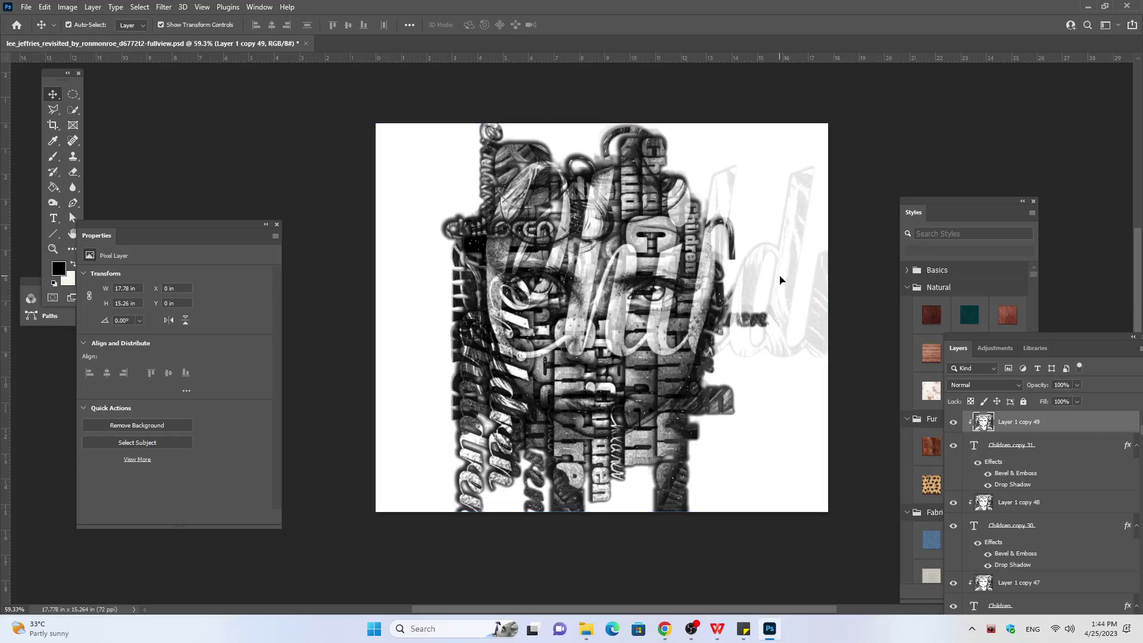
Step: Delete the Children copy 31 text layer and the Layer 1 copy 49 portrait layer
left_click(1024, 448)
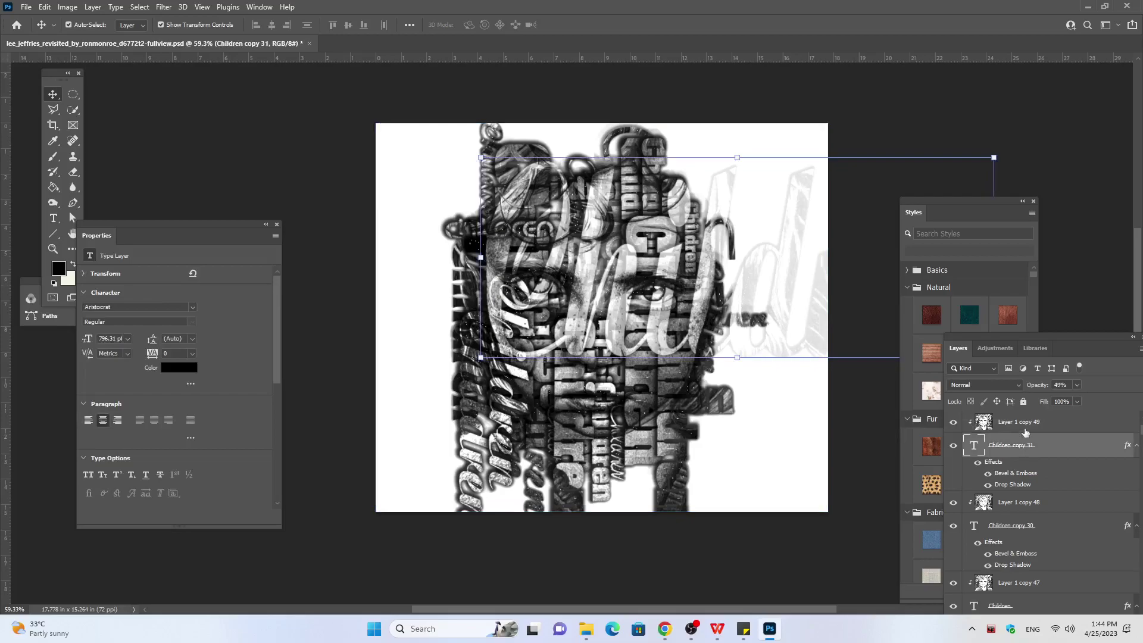
key("Delete")
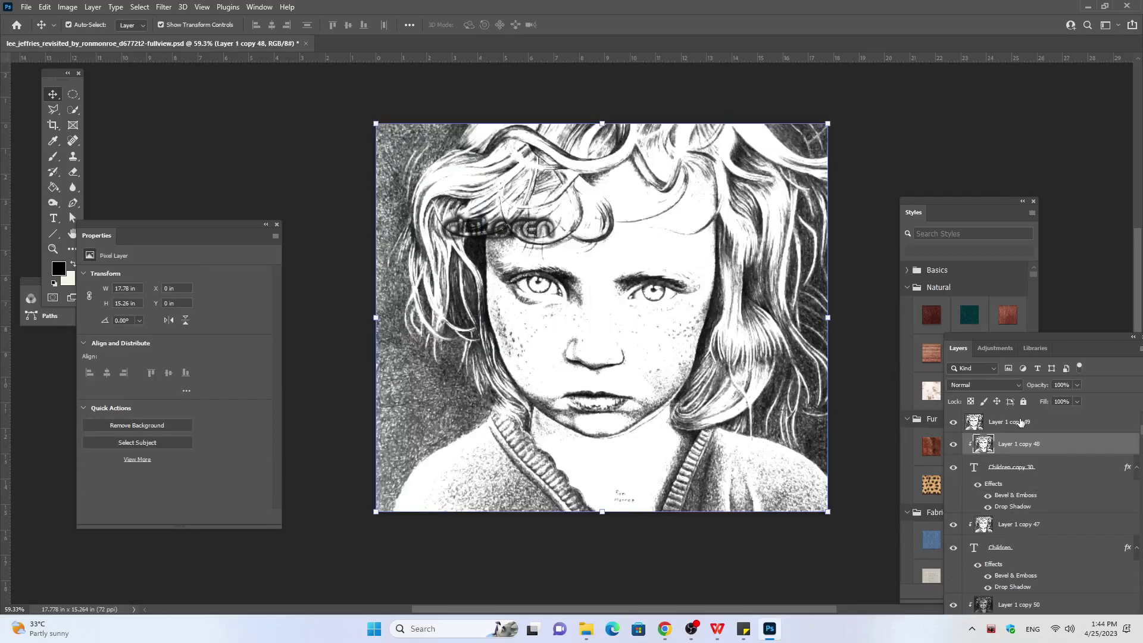
left_click(1018, 423)
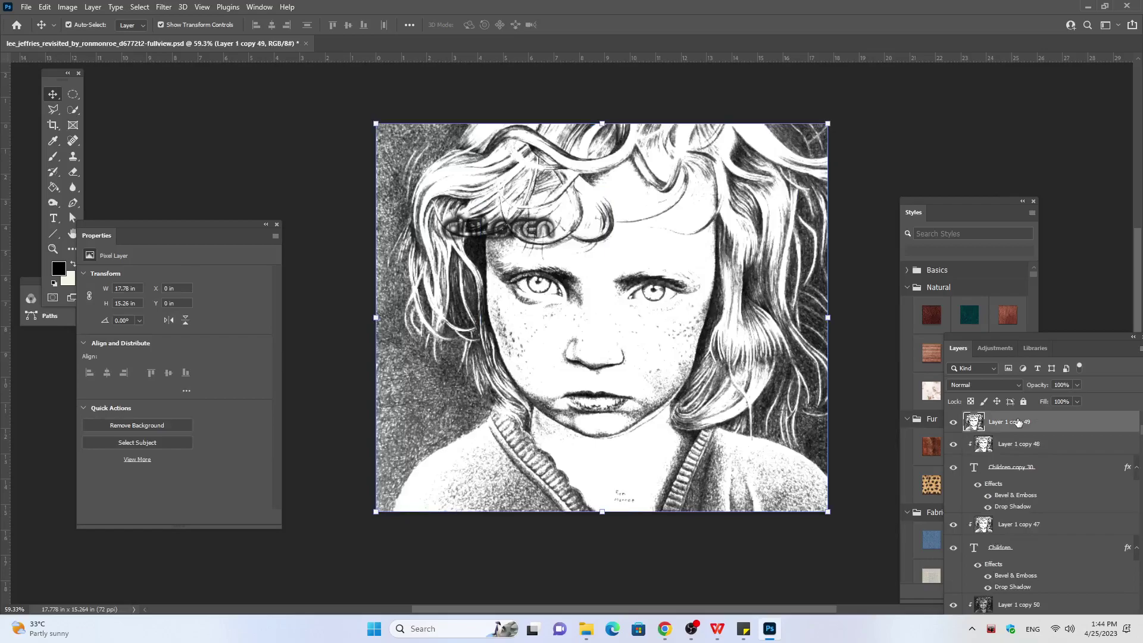
key("Delete")
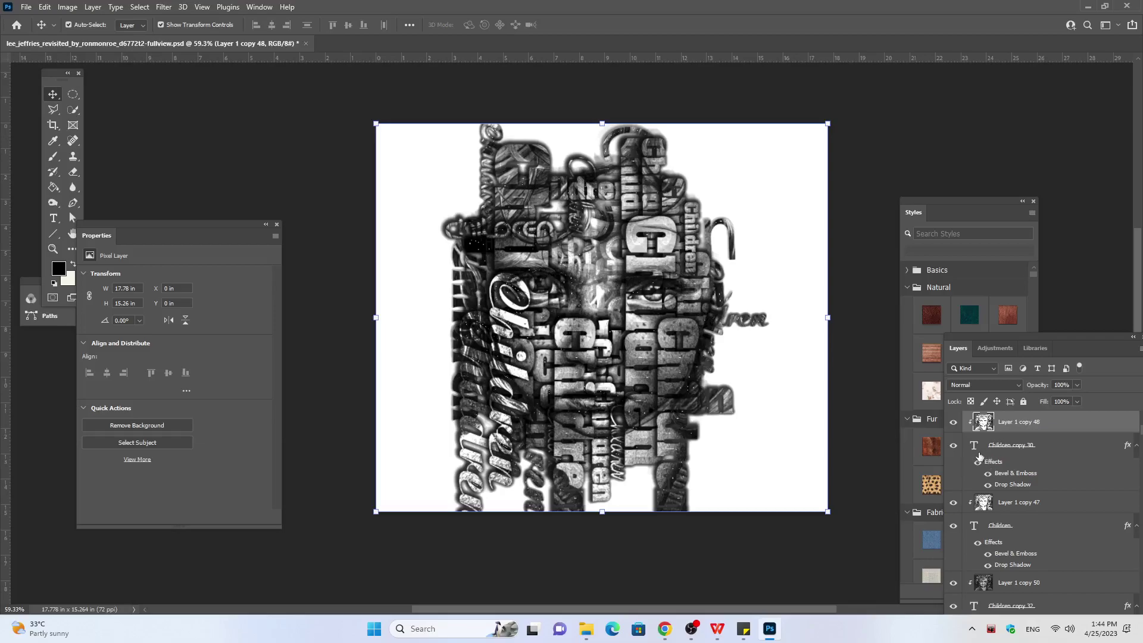
Step: Duplicate Layer 1 copy 50 together with Children copy 32 using Ctrl+J
scroll(1037, 517, "down", 3)
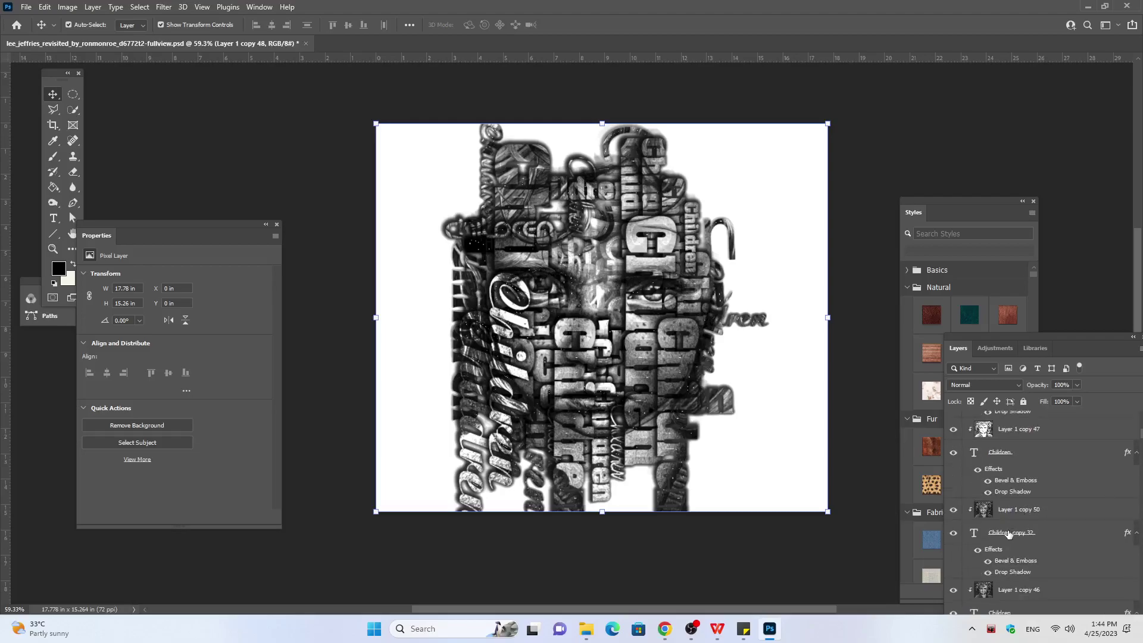
left_click(1020, 511)
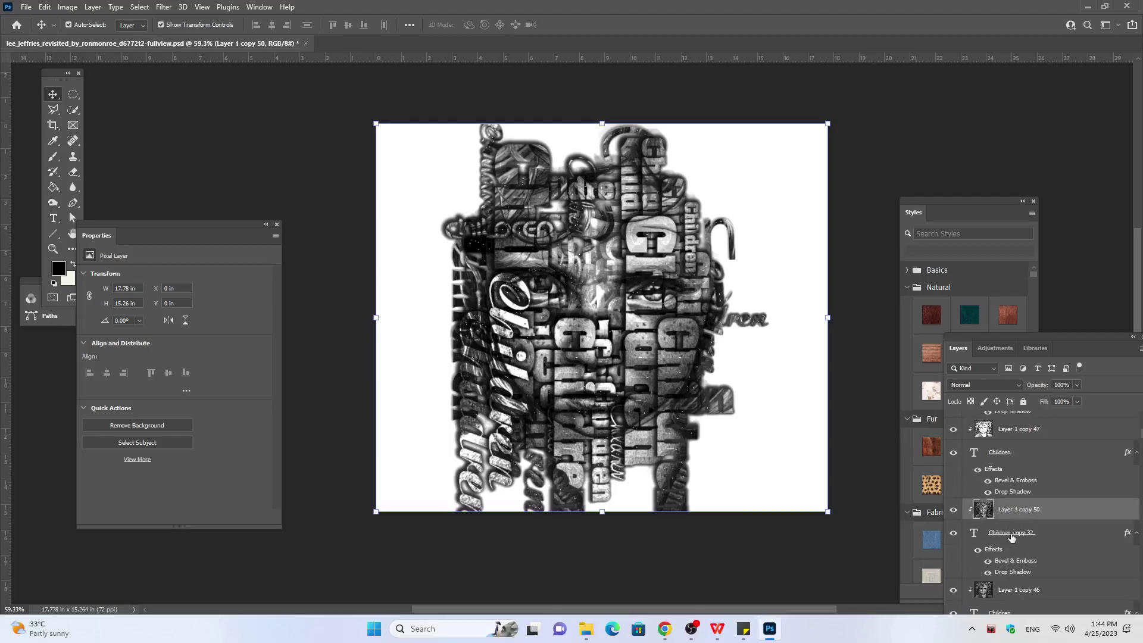
left_click(1010, 534, "ctrl")
key("ctrl+j")
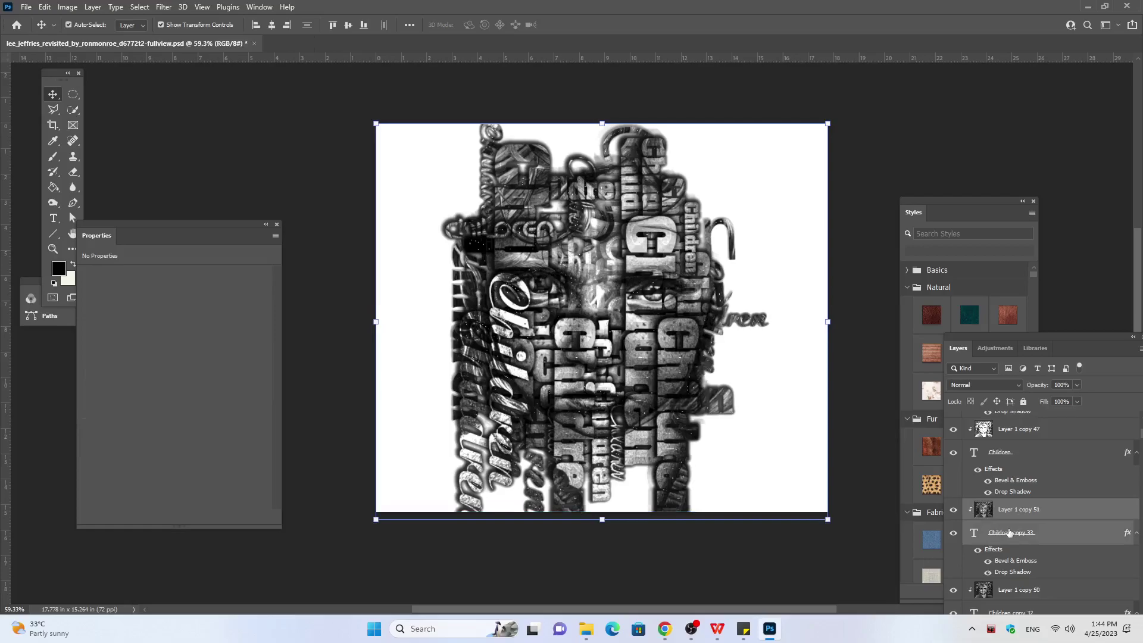
Step: Stretch and rotate Children copy 33 into a long horizontal row and commit it
left_click(1041, 542)
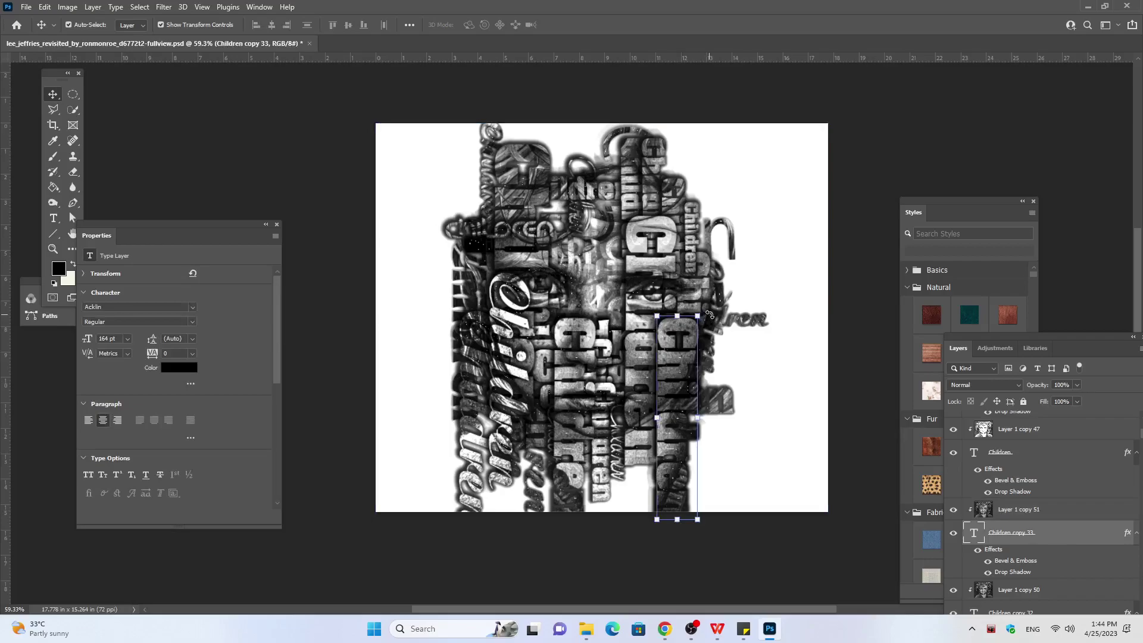
left_click_drag(677, 316, 659, 246)
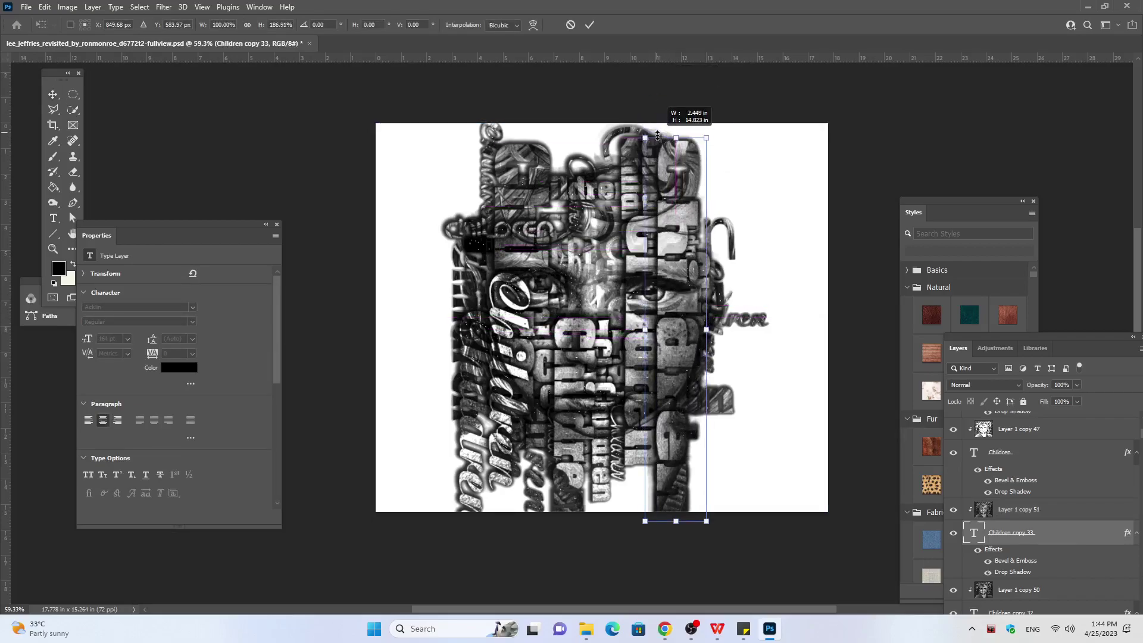
mouse_move(658, 246)
left_mouse_down()
mouse_move(659, 138)
mouse_move(343, 259)
mouse_move(371, 251)
left_mouse_up()
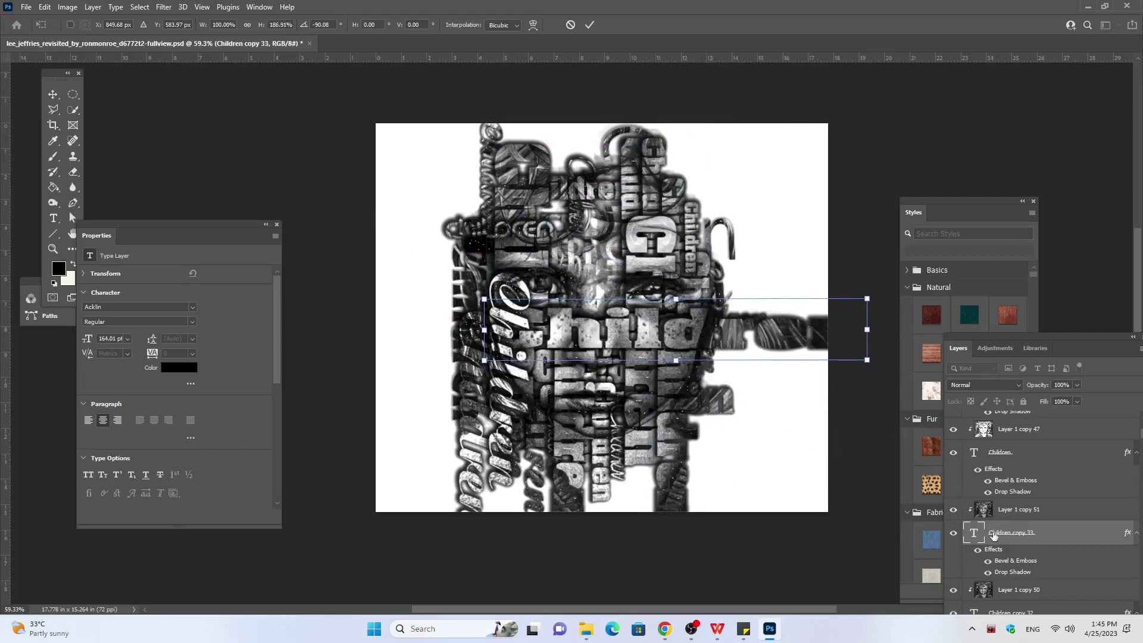
key("Return")
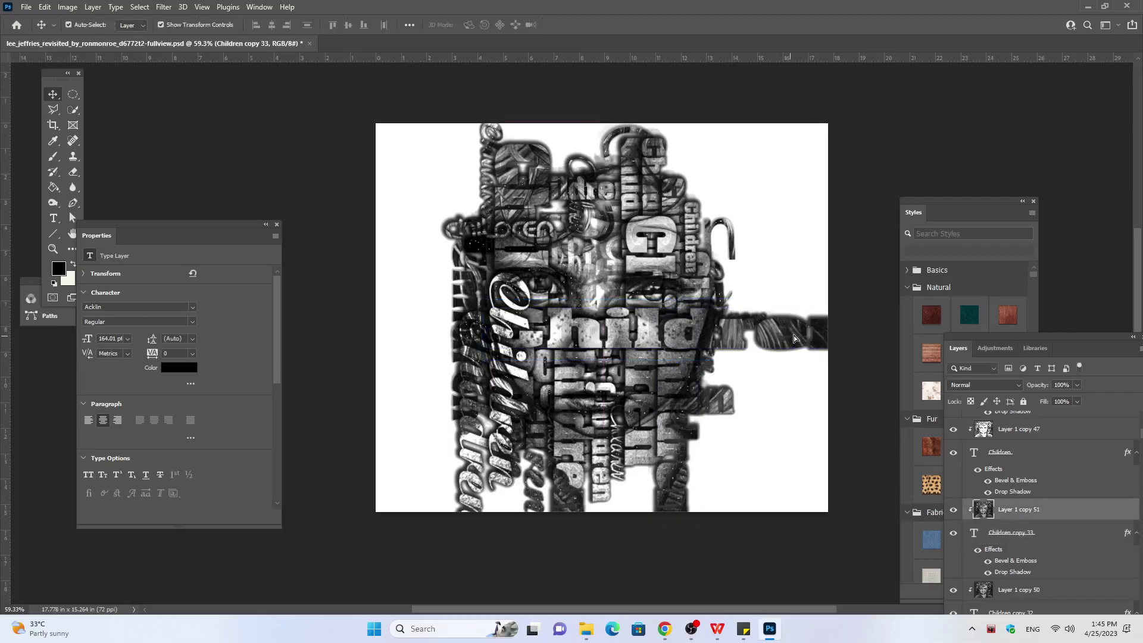
Step: Move the horizontal Children copy 33 row up and right, nudging it up three steps
left_click_drag(794, 335, 808, 292)
left_click(809, 291)
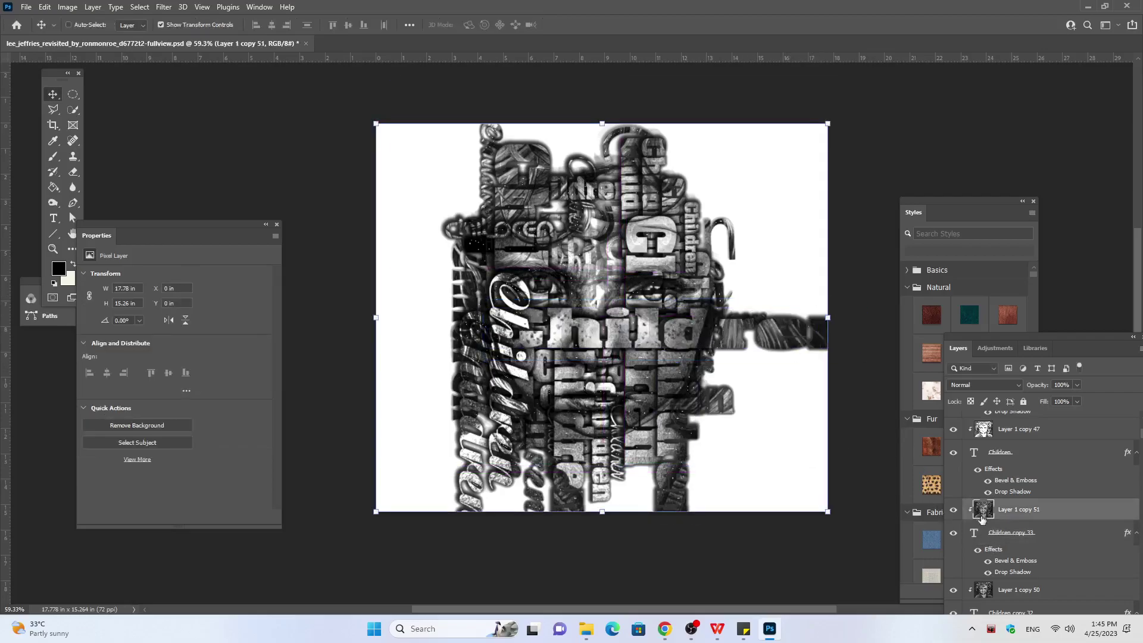
left_click(1009, 532)
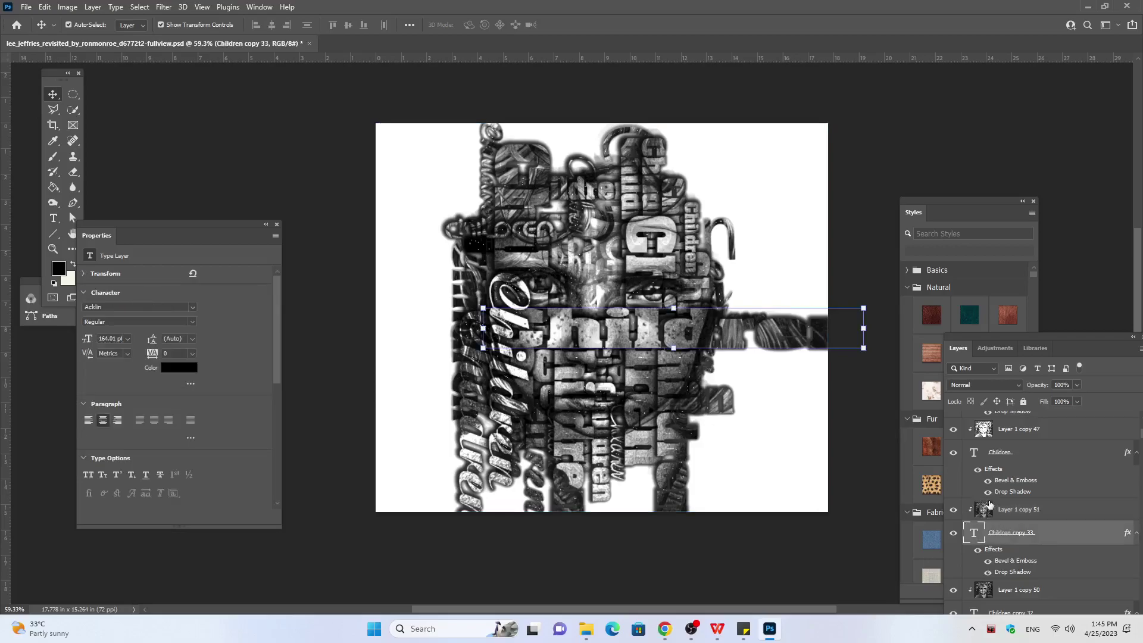
key("shift+Up")
key("shift+Up")
key("shift+Up")
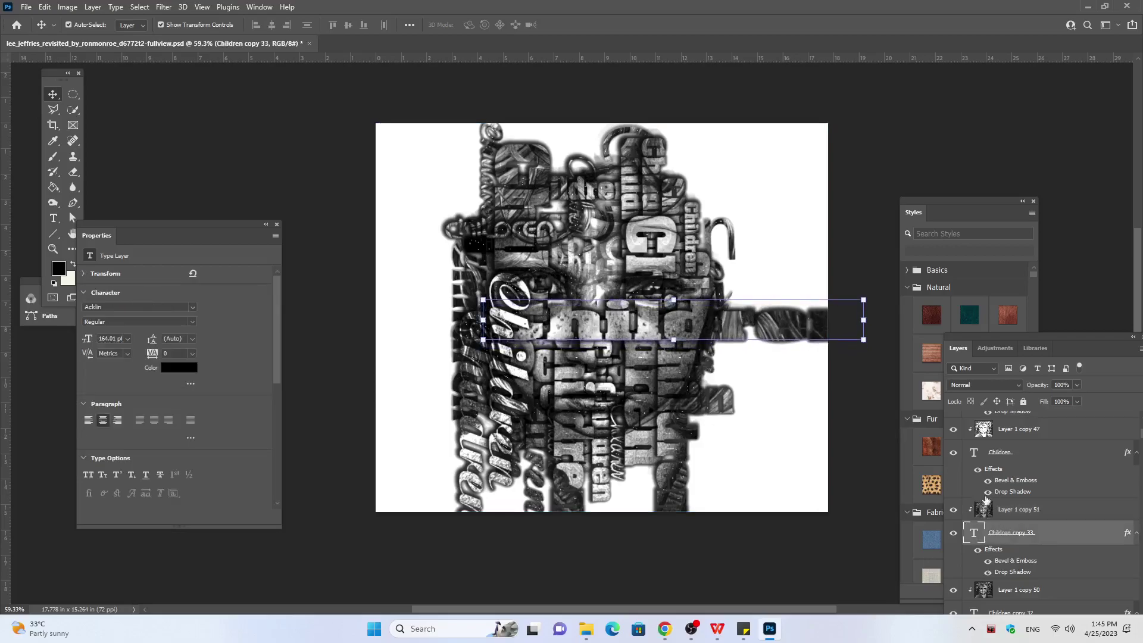
key("shift+Up")
key("shift+Up")
key("shift+Up")
key("shift+Up")
key("shift+Up")
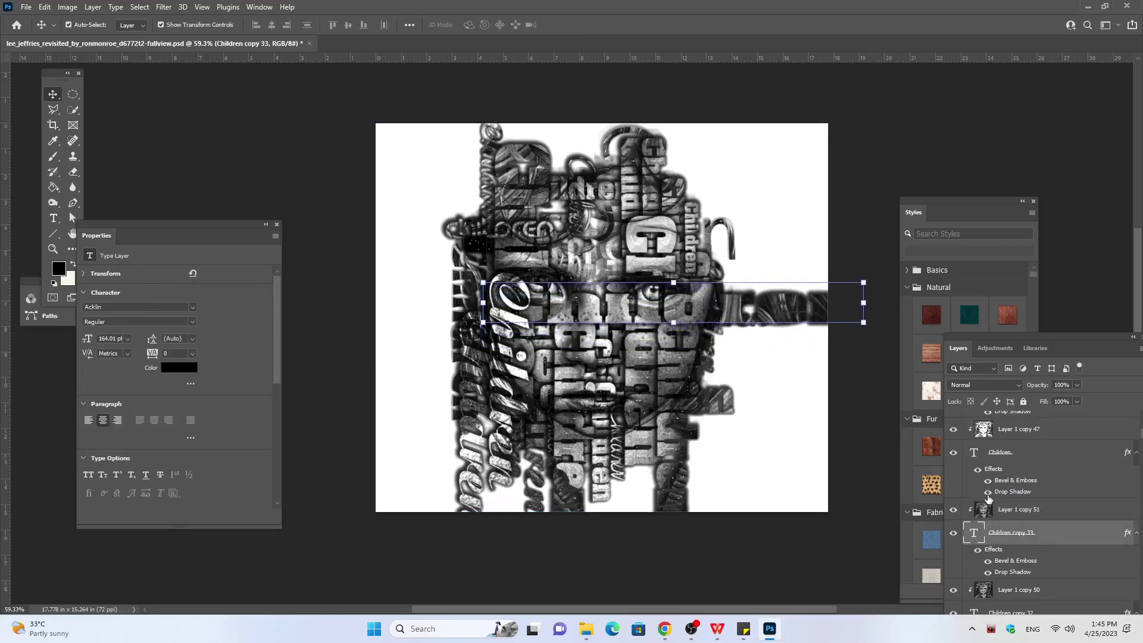
key("shift+Up")
key("shift+Up")
key("shift+Up")
key("shift+Up")
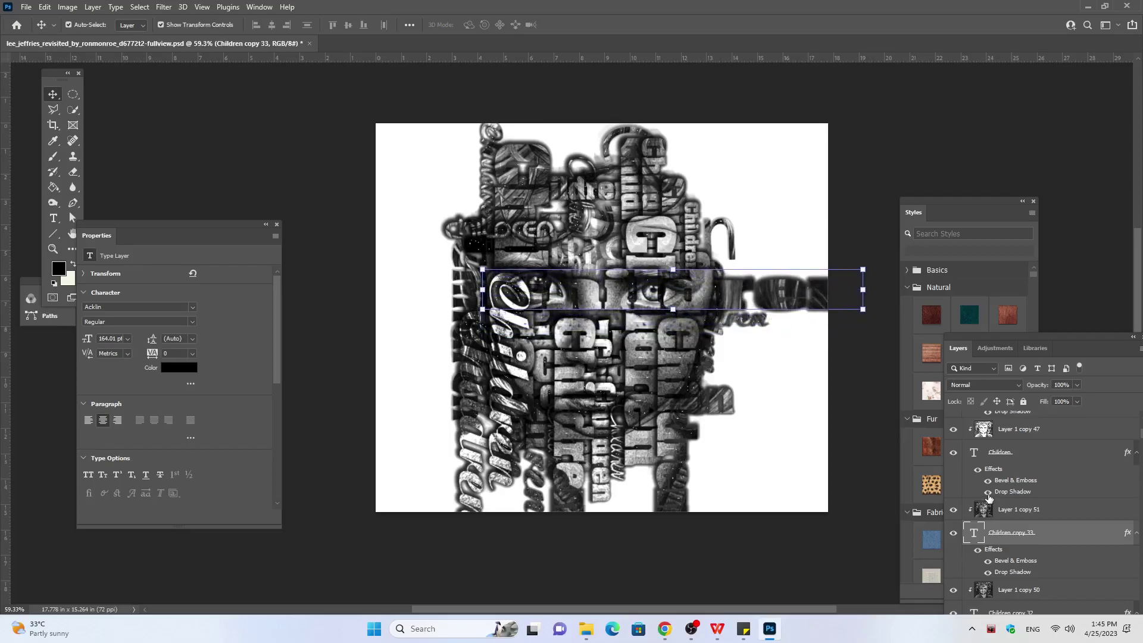
Step: Shift-nudge the eye-level text band six steps to the left
key("shift+Left")
key("shift+Left")
key("shift+Left")
key("shift+Left")
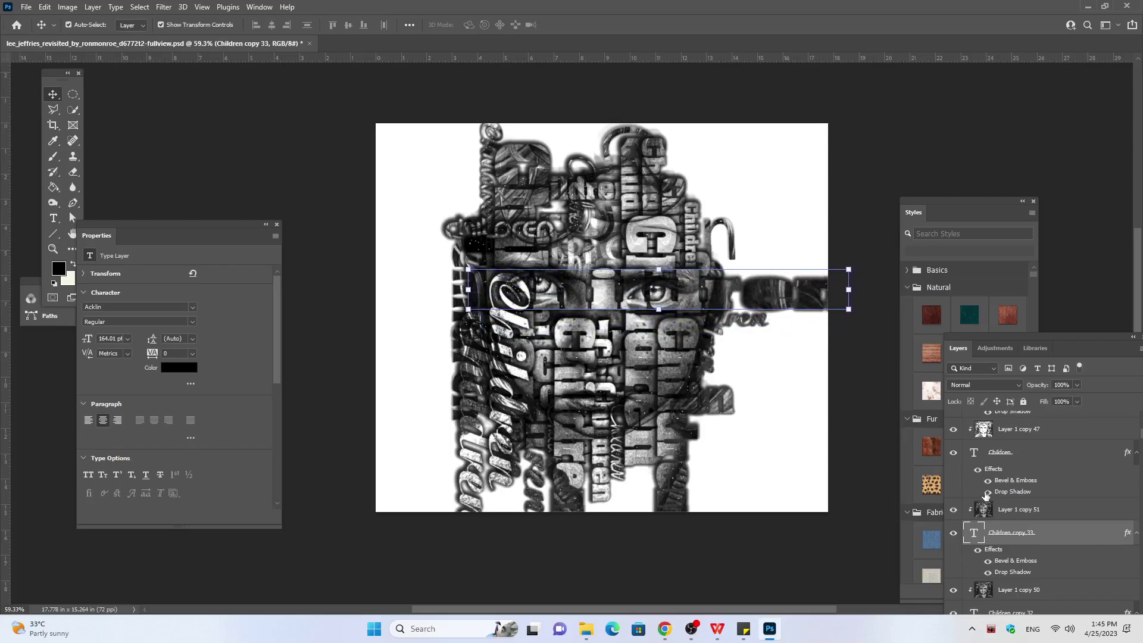
key("shift+Left")
key("shift+Left")
key("shift+Left")
key("shift+Left")
key("shift+Left")
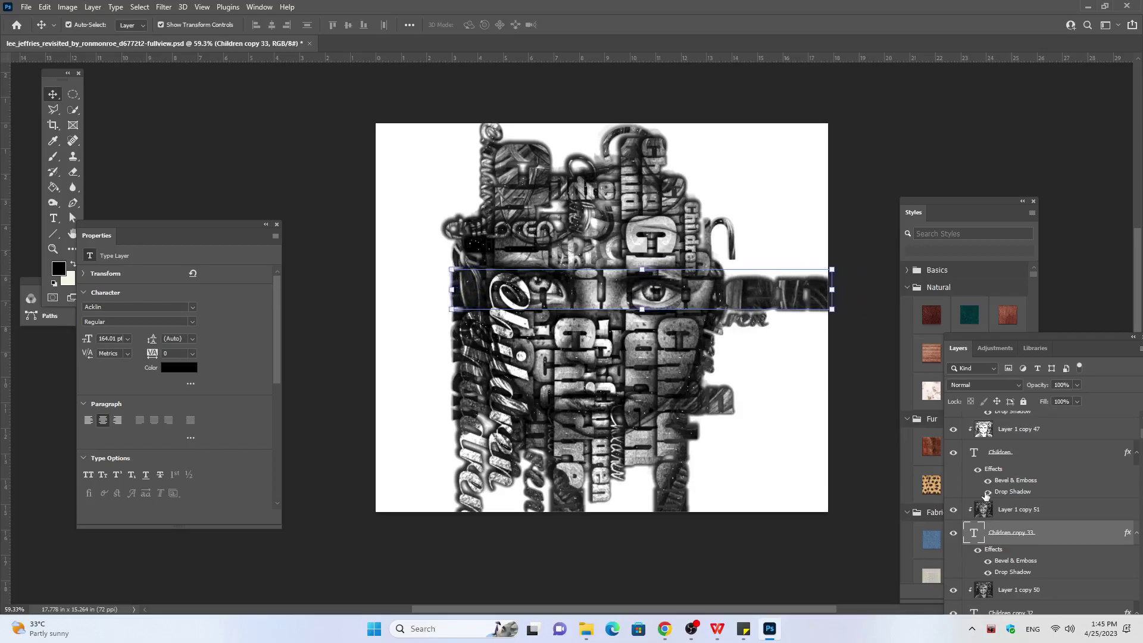
key("shift+Left")
key("shift+Left")
key("shift+Left")
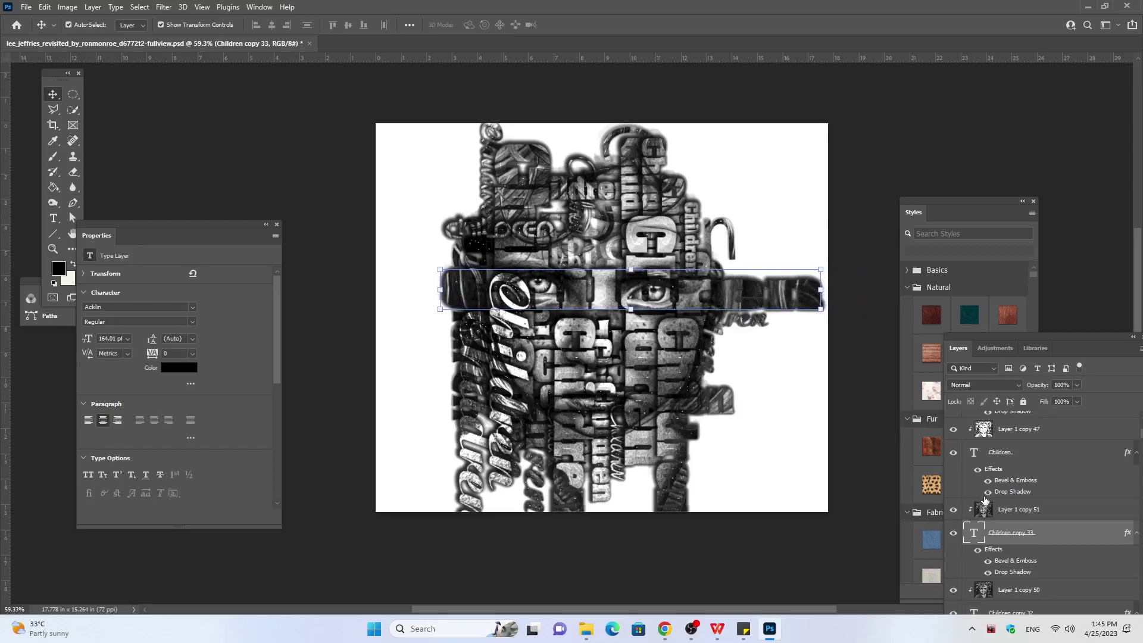
key("shift+Left")
key("shift+Left")
key("shift+Left")
key("shift+Left")
key("shift+Left")
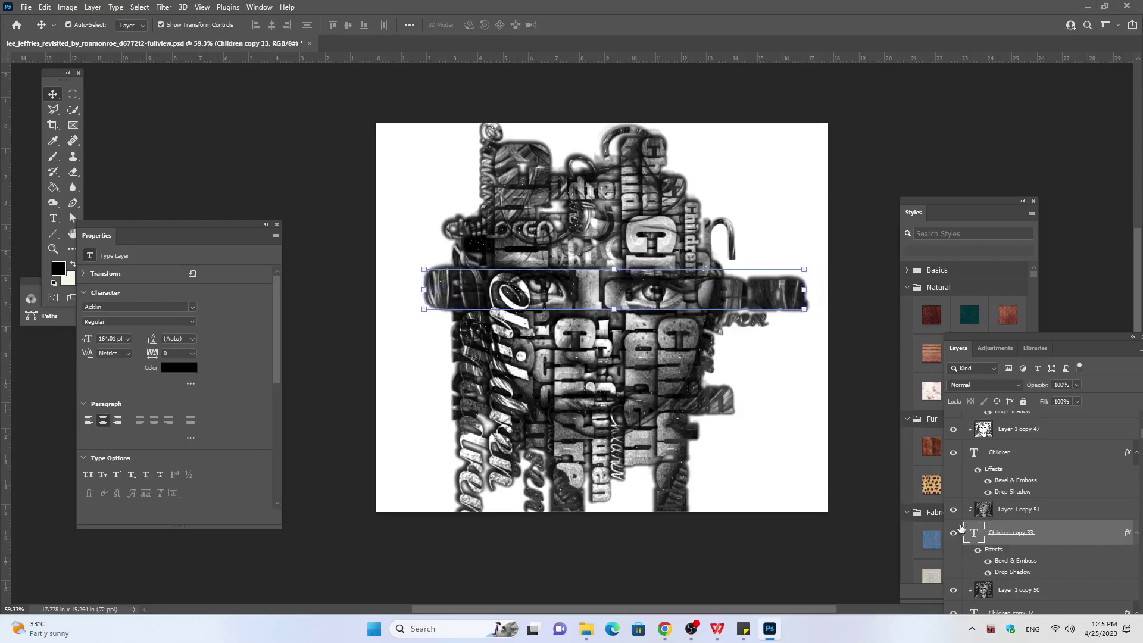
key("shift+Left")
key("shift+Left")
key("shift+Left")
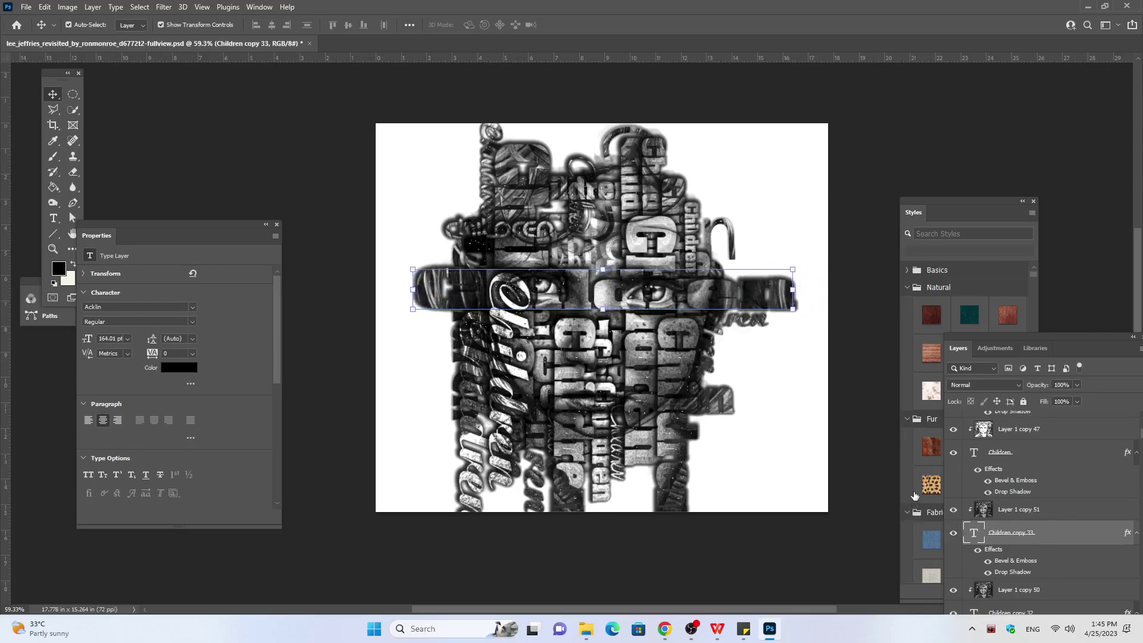
key("shift+Left")
key("shift+Left")
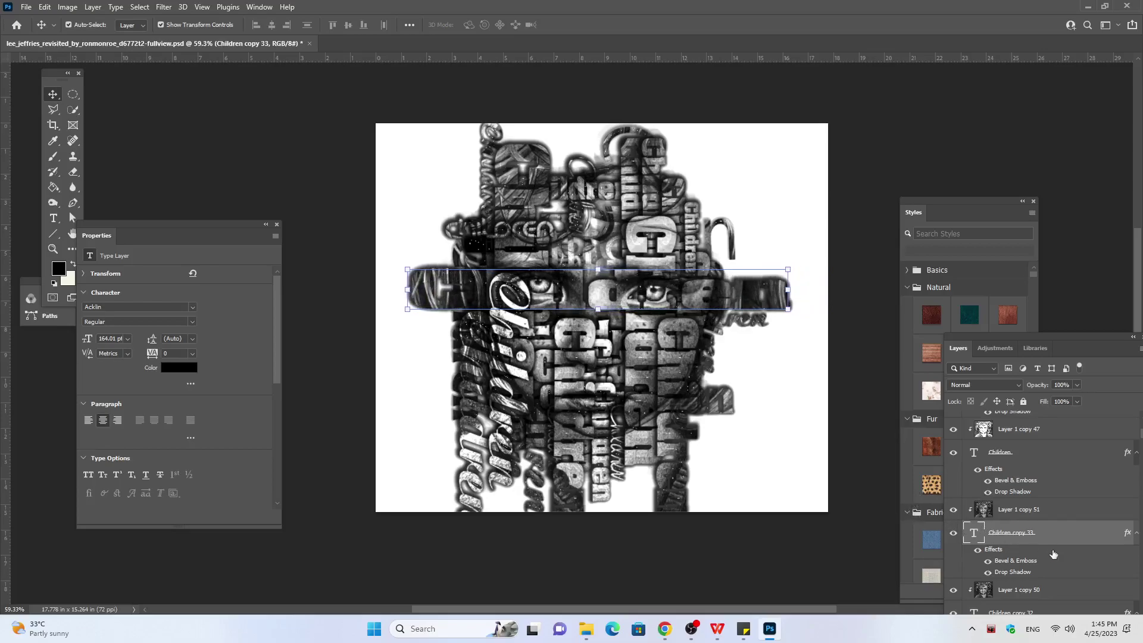
Step: Duplicate the eye-level band with Layer 1 copy 51 and select the new Children copy 34
left_click(1005, 510, "ctrl")
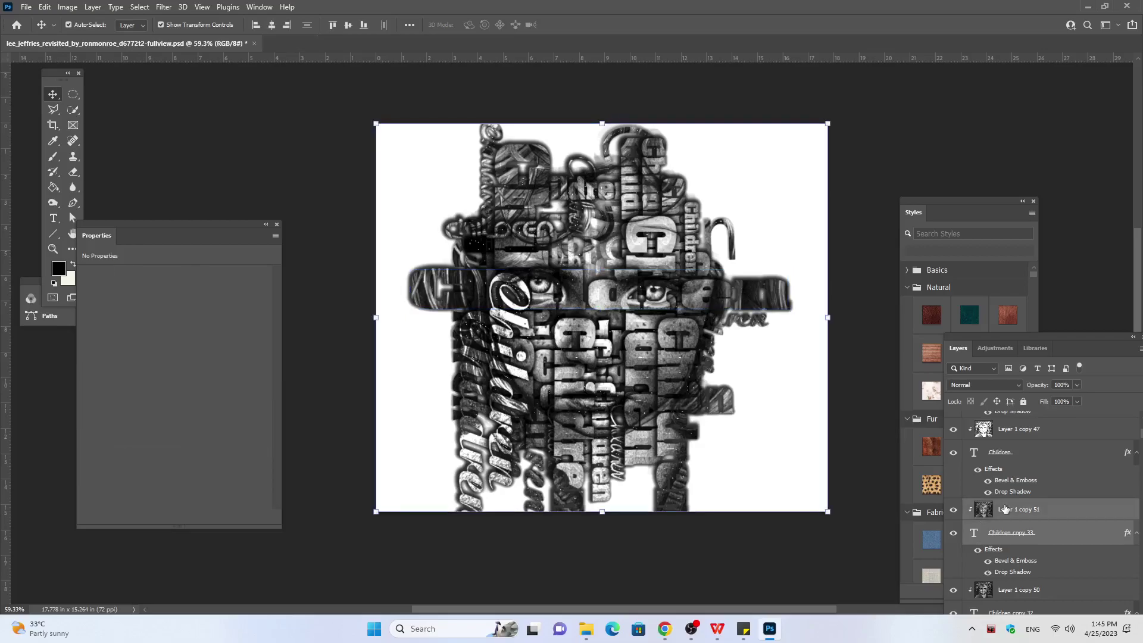
key("ctrl+j")
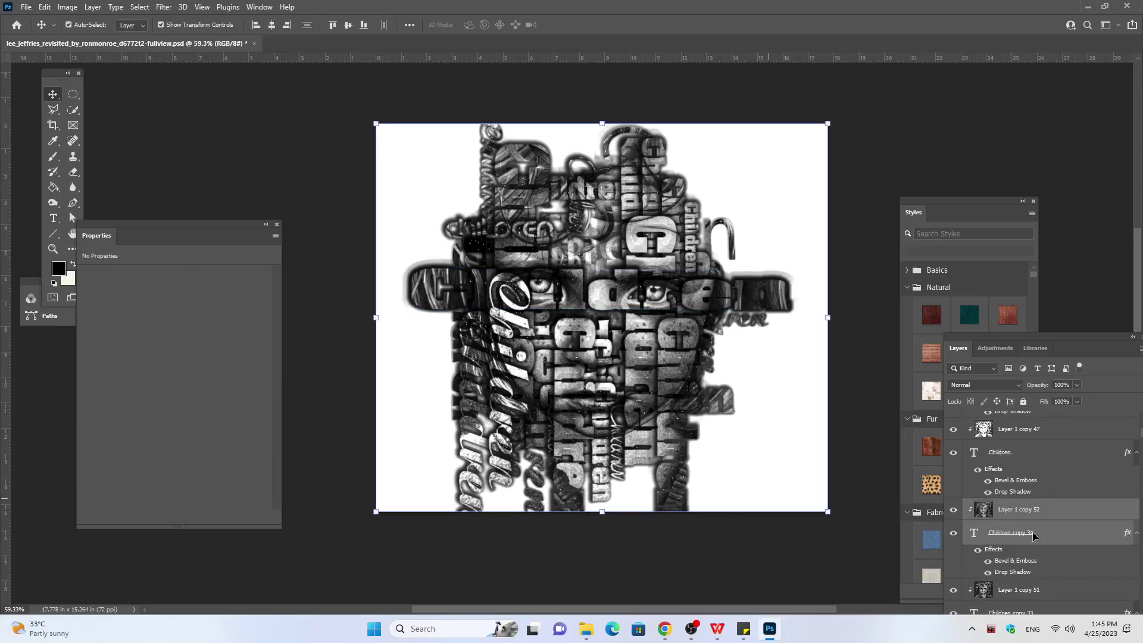
left_click(1002, 545)
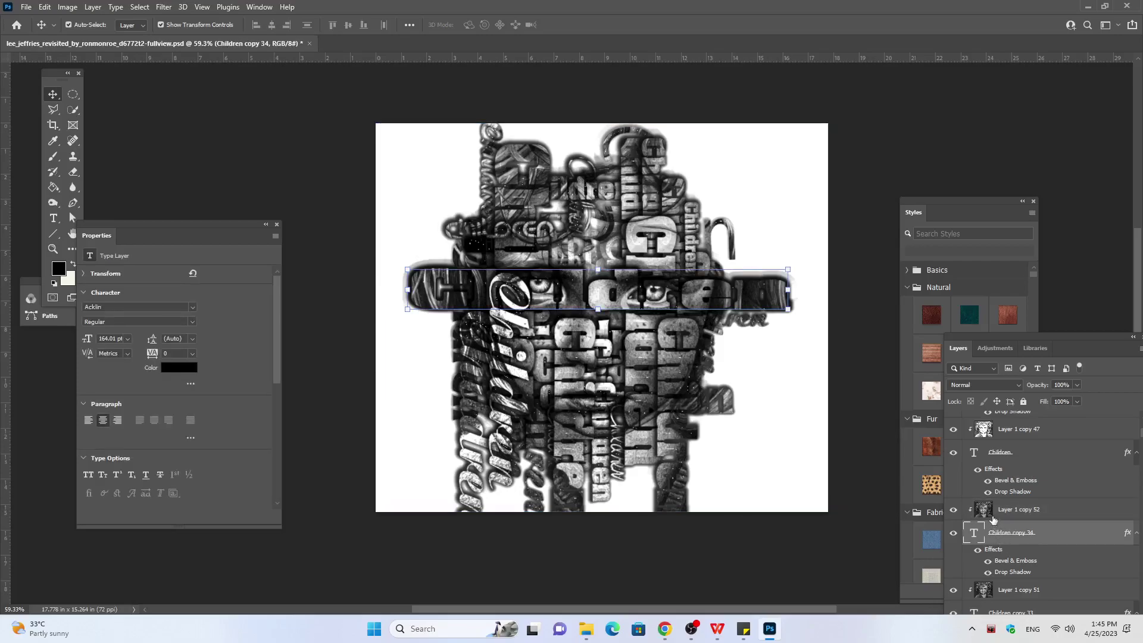
Step: Move Children copy 34 down seven steps to sit just below the eyes
key("Down")
key("Down")
key("Down")
key("Down")
key("Down")
key("Down")
key("Down")
key("Down")
key("Down")
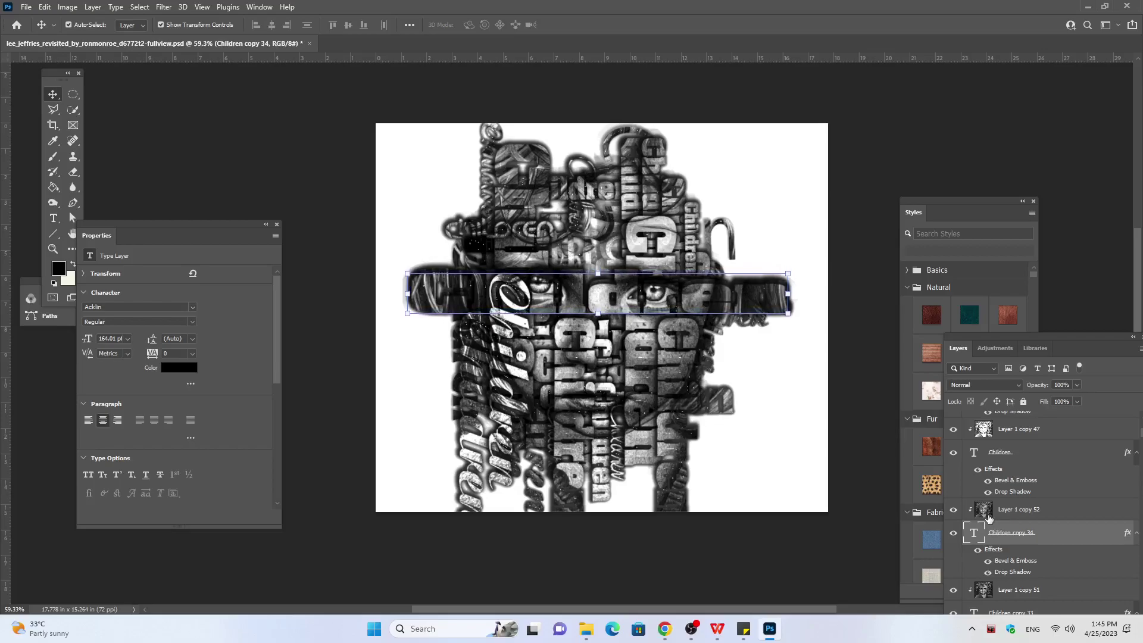
key("Down")
key("Down")
key("Down")
key("Down")
key("Down")
key("Down")
key("Down")
key("Down")
key("Down")
key("Down")
key("Down")
key("Down")
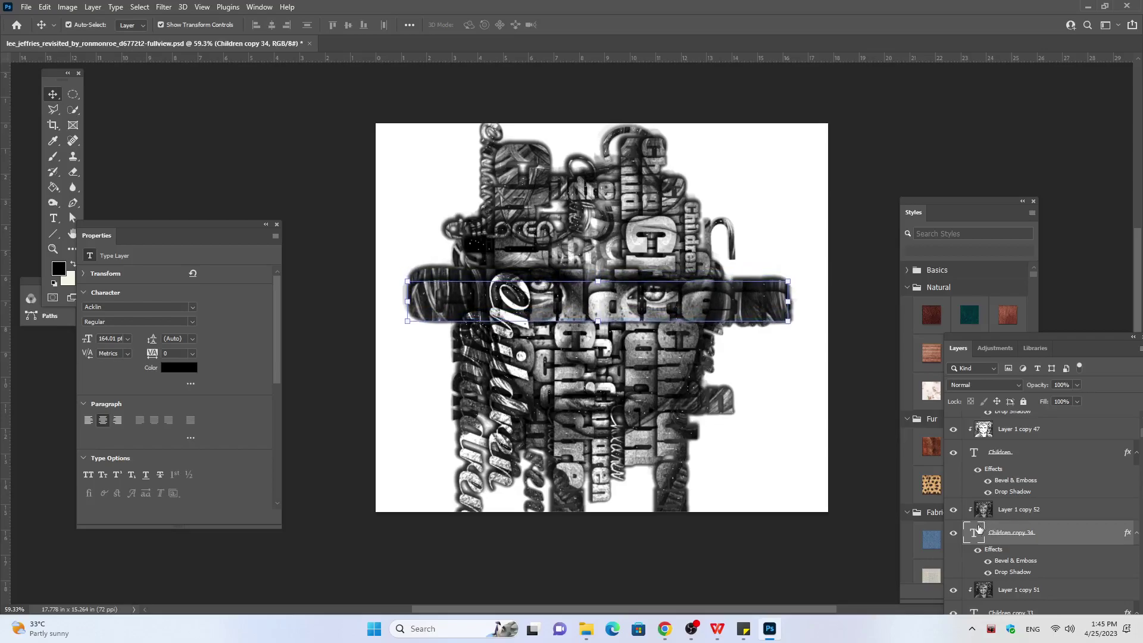
key("Down")
key("Down")
key("Down")
key("Down")
key("Down")
key("Down")
key("Down")
key("Down")
key("Down")
key("Down")
key("Down")
key("Down")
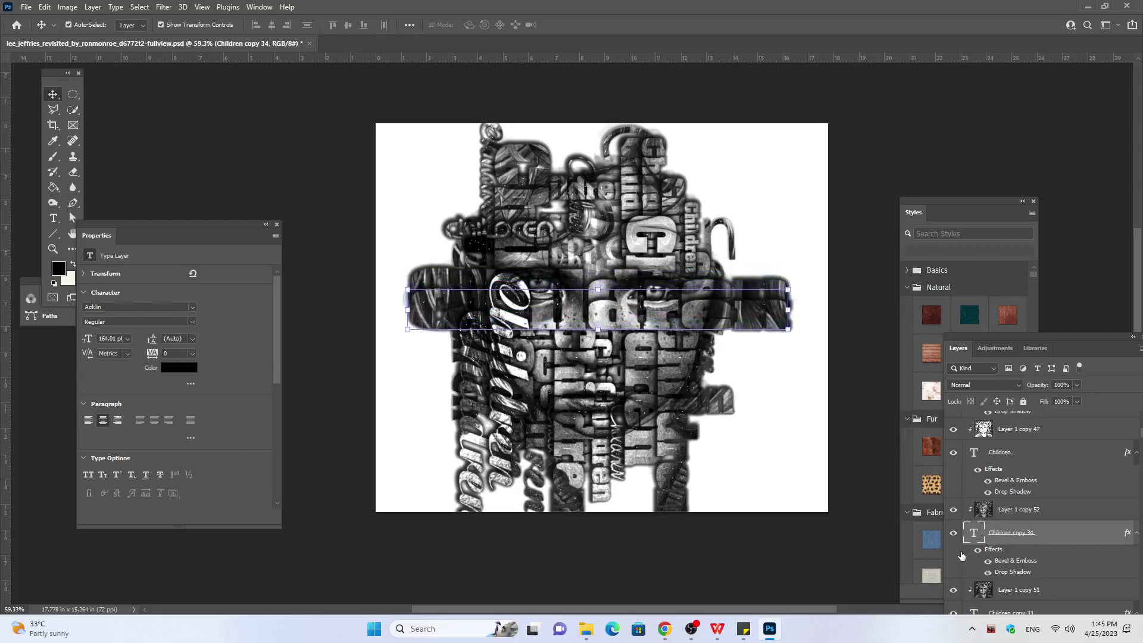
key("Down")
key("Down")
key("Down")
key("Down")
key("Down")
key("Down")
key("Down")
key("Down")
key("Down")
key("Down")
key("Down")
key("Down")
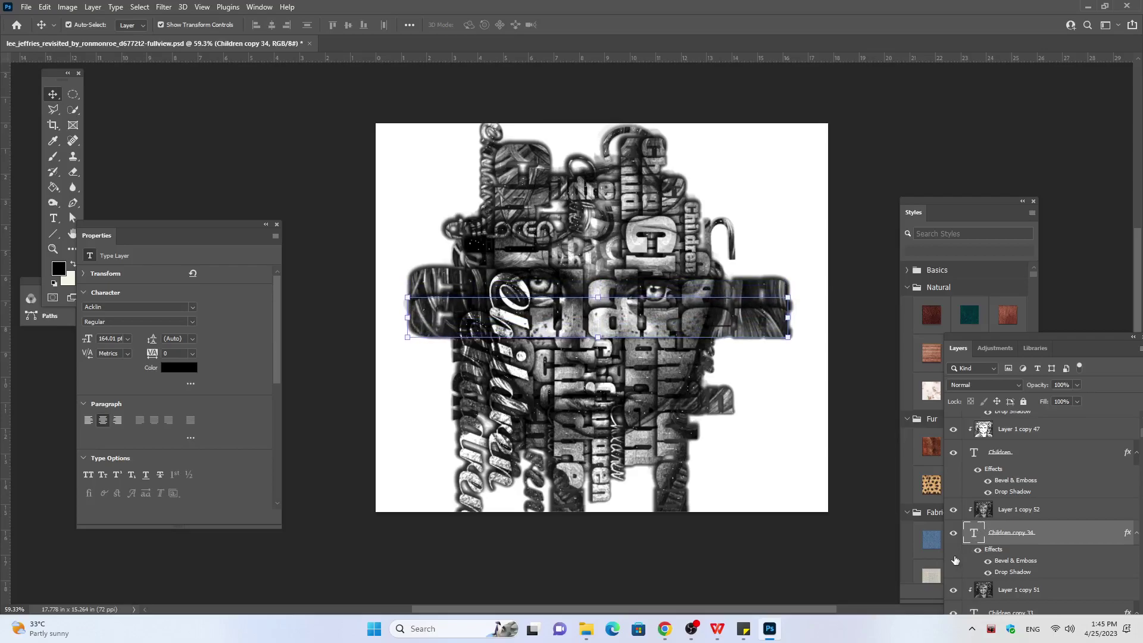
key("Down")
key("Down")
key("Down")
key("Down")
key("Down")
key("Down")
key("Down")
key("Down")
key("Down")
key("Down")
key("Down")
key("Down")
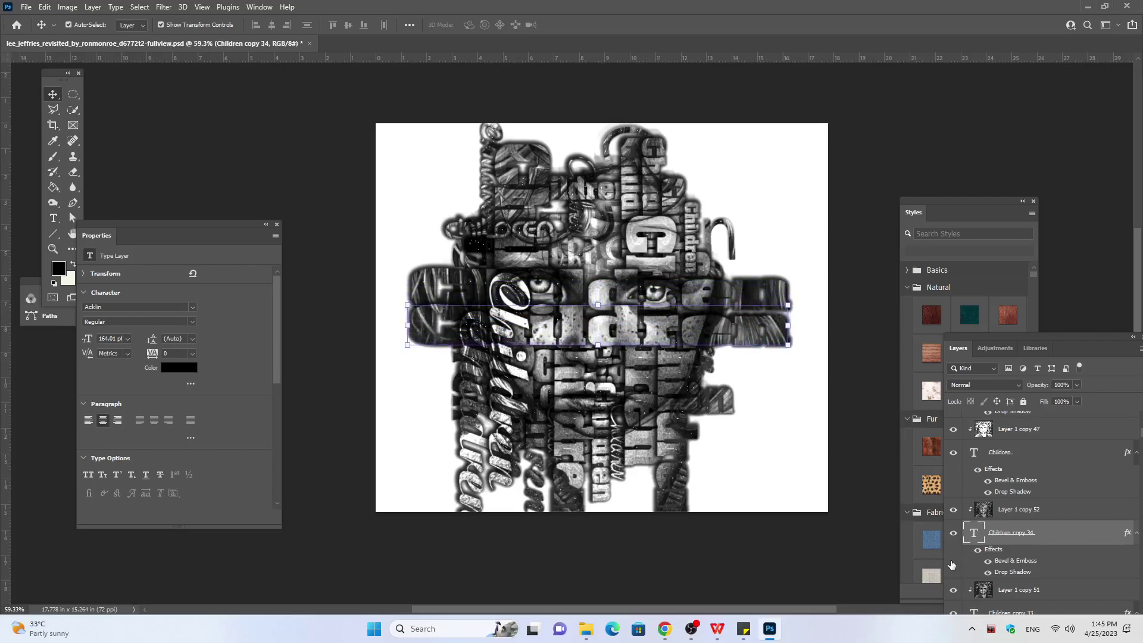
key("Down")
key("Down")
key("Down")
key("Down")
key("Down")
key("Down")
key("Down")
key("Down")
key("Down")
key("Down")
key("Down")
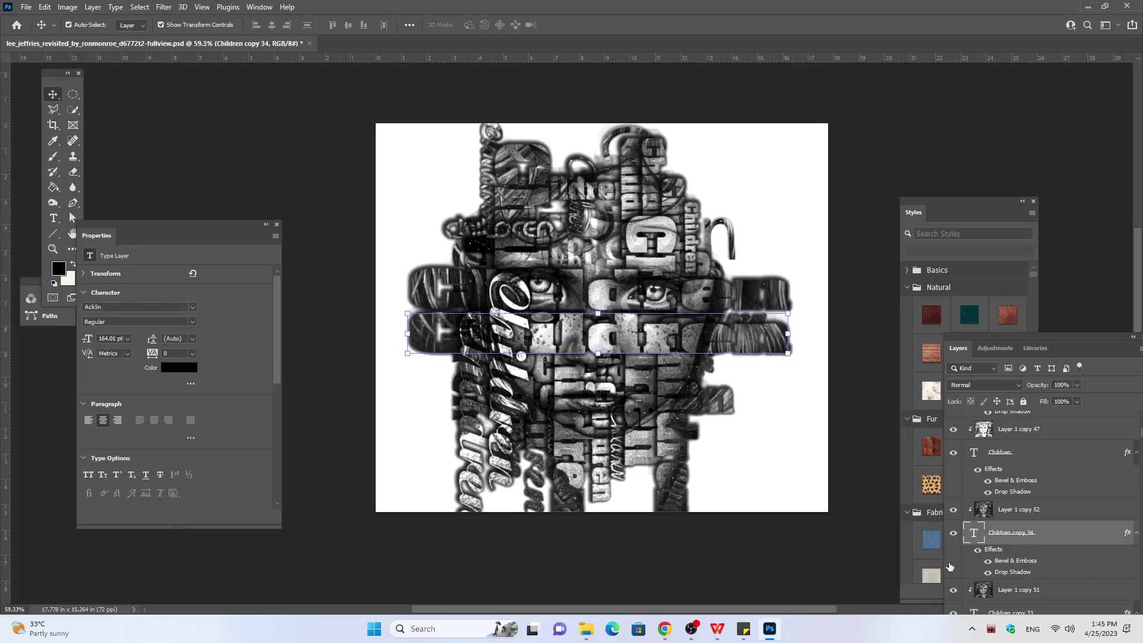
key("Down")
key("Down")
key("Down")
key("Down")
key("Down")
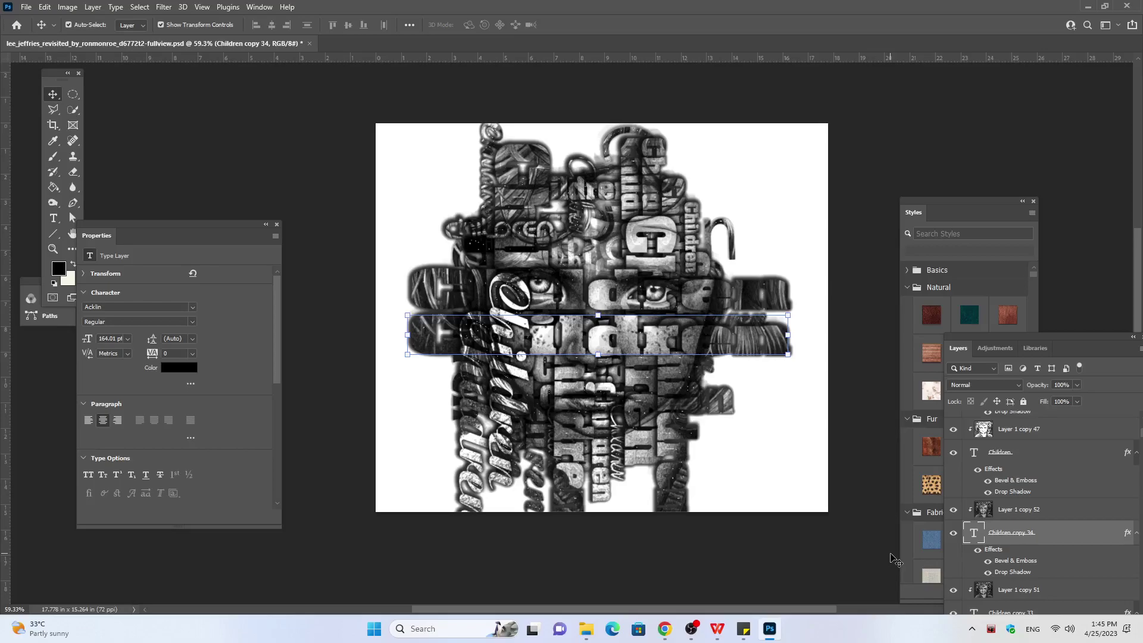
Step: Edit the duplicate band's text and commit a smaller size of about 122 pt
double_click(974, 534)
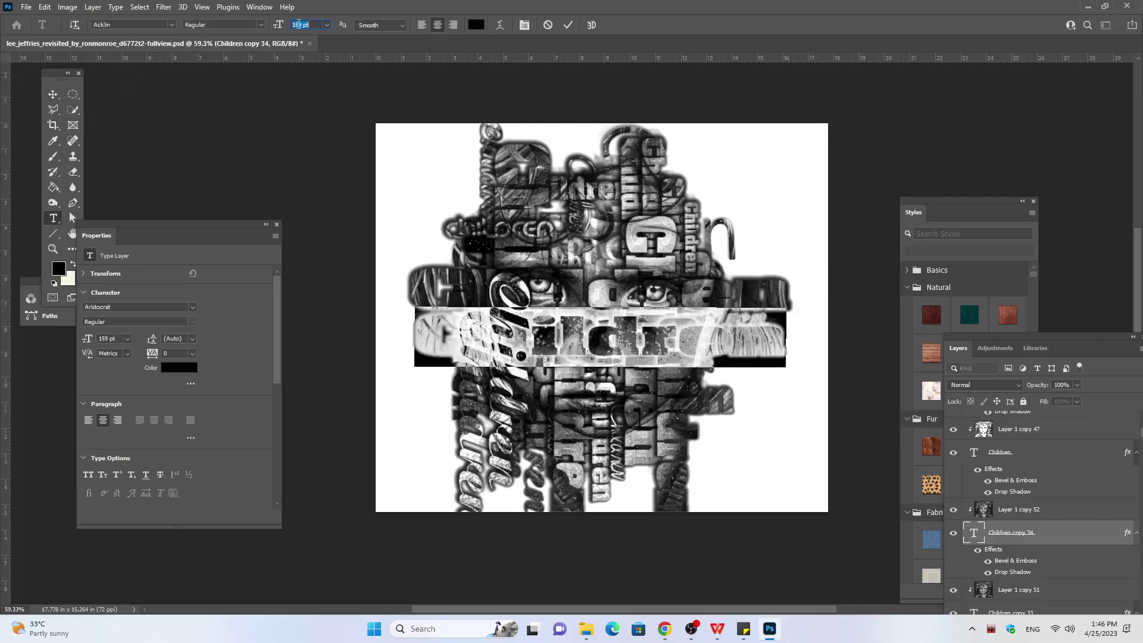
scroll(304, 23, "down", 5)
scroll(290, 27, "down", 5)
type("122")
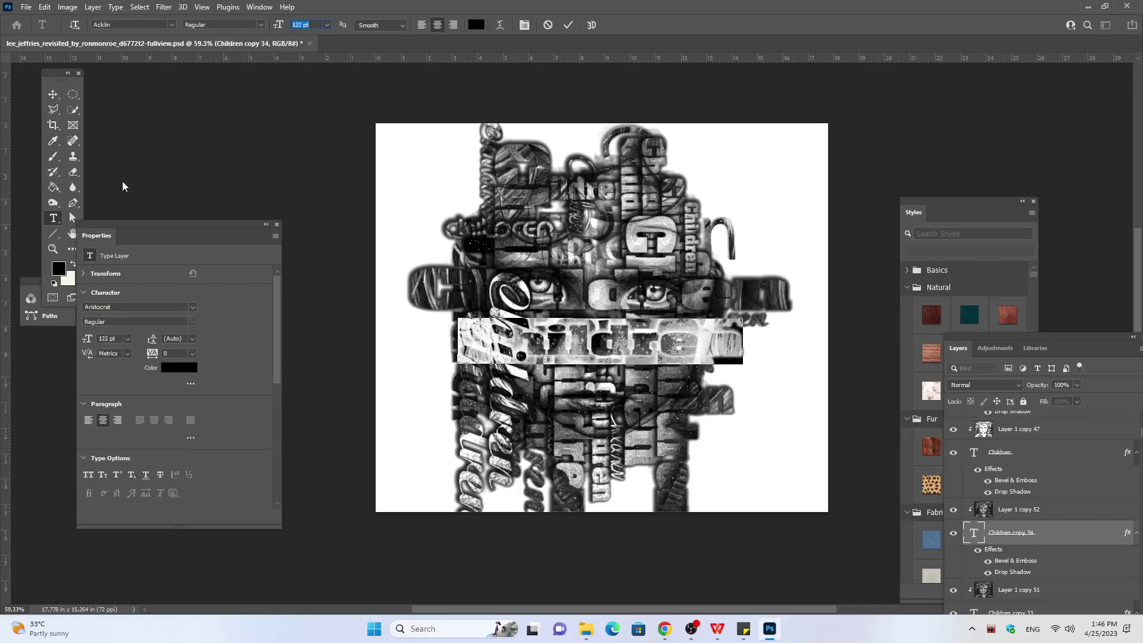
left_click(73, 94)
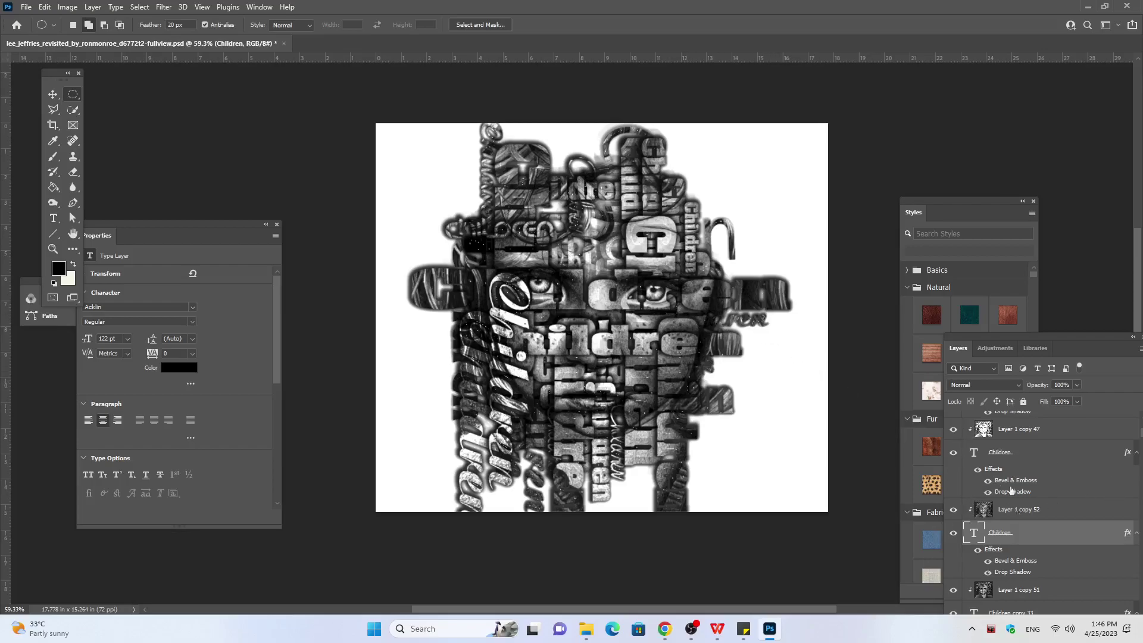
Step: Open the upper, lower and Children copy 30 texts in turn, ending on the eye-level band
double_click(980, 454)
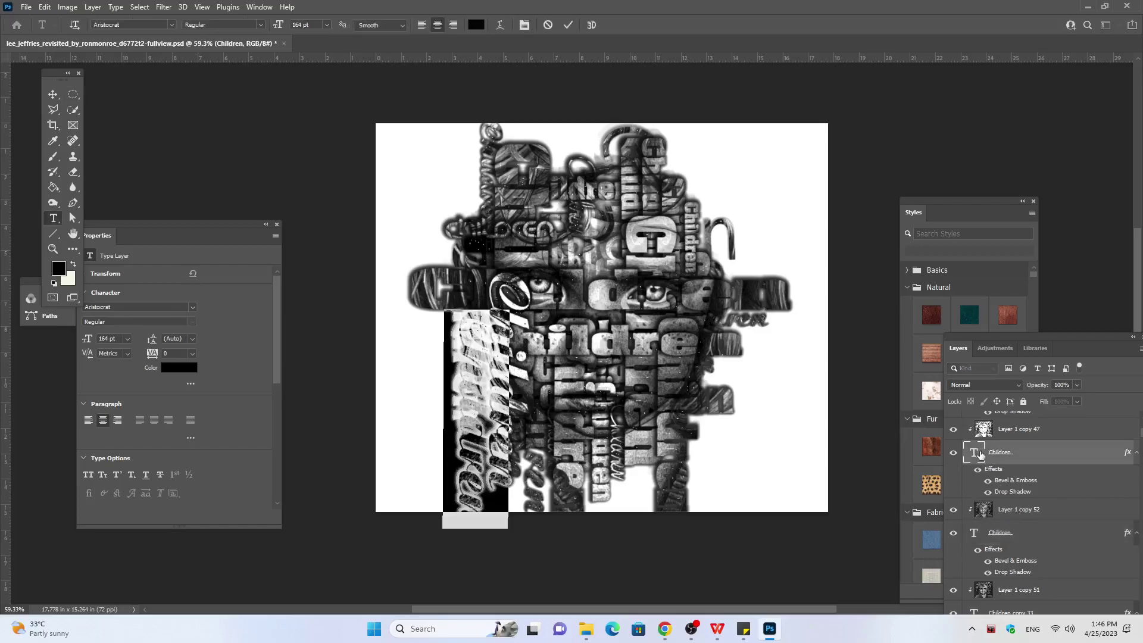
key("Escape")
double_click(972, 535)
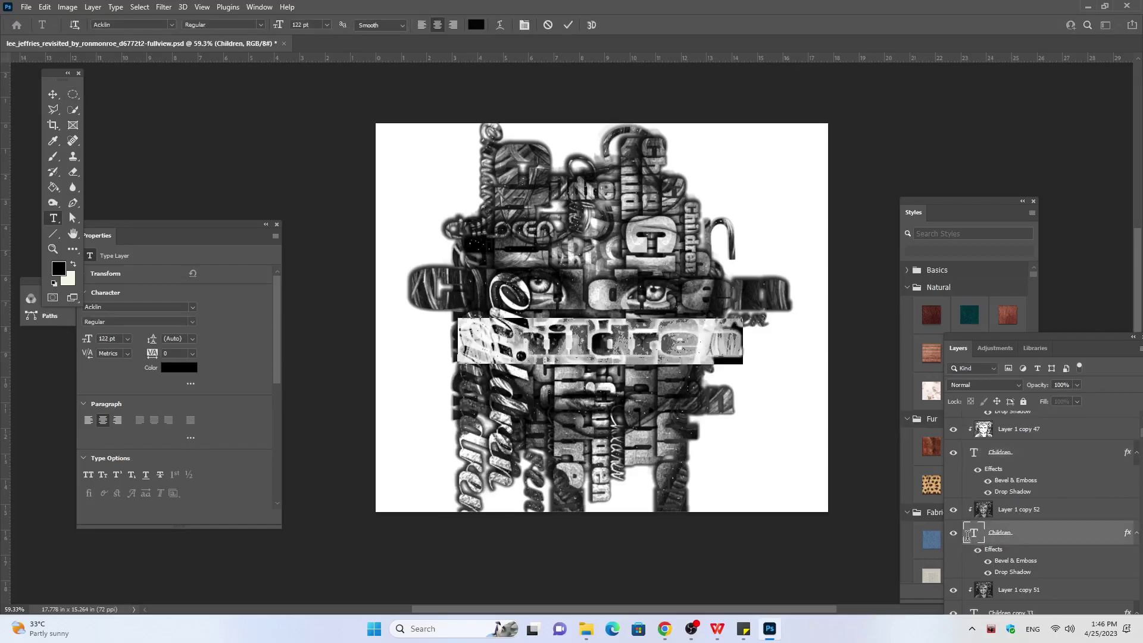
scroll(970, 453, "up", 2)
double_click(973, 421)
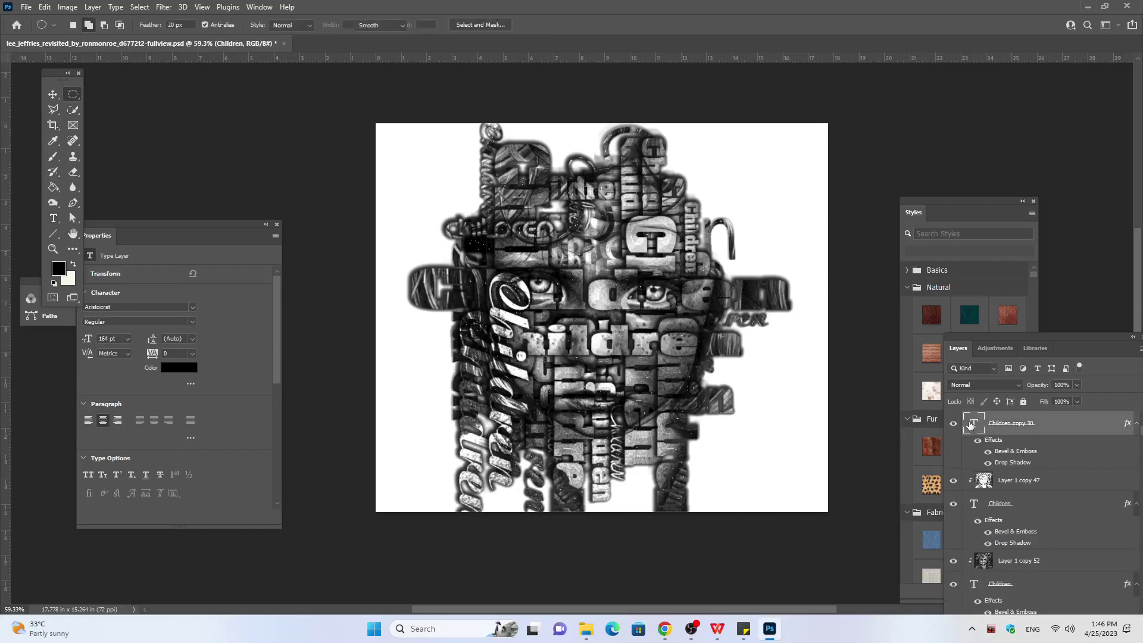
scroll(988, 512, "down", 3)
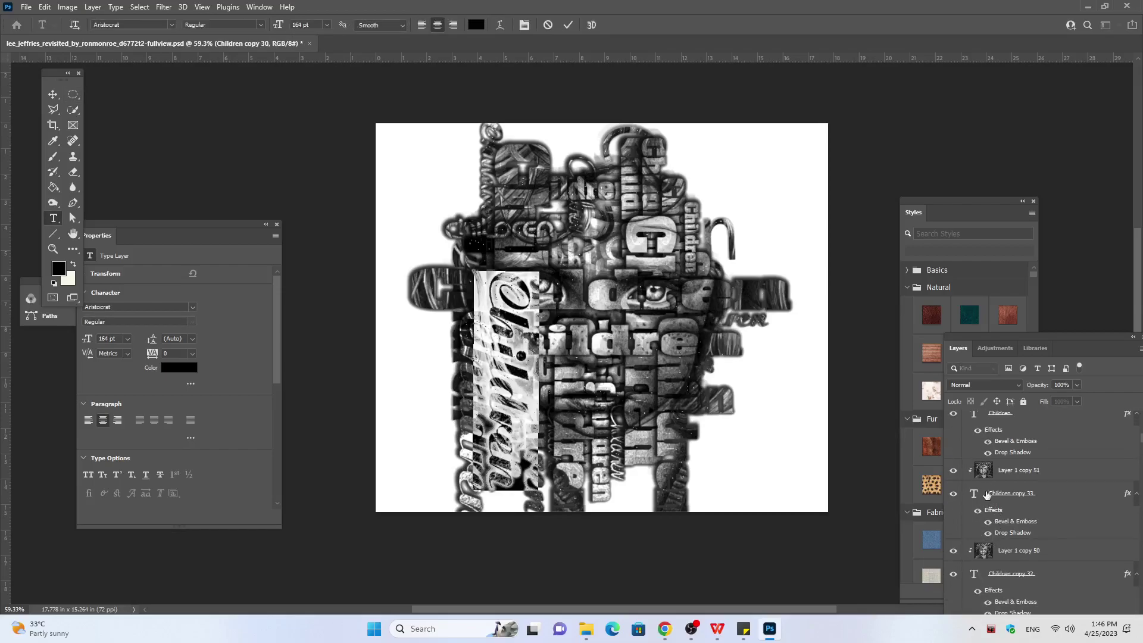
double_click(971, 493)
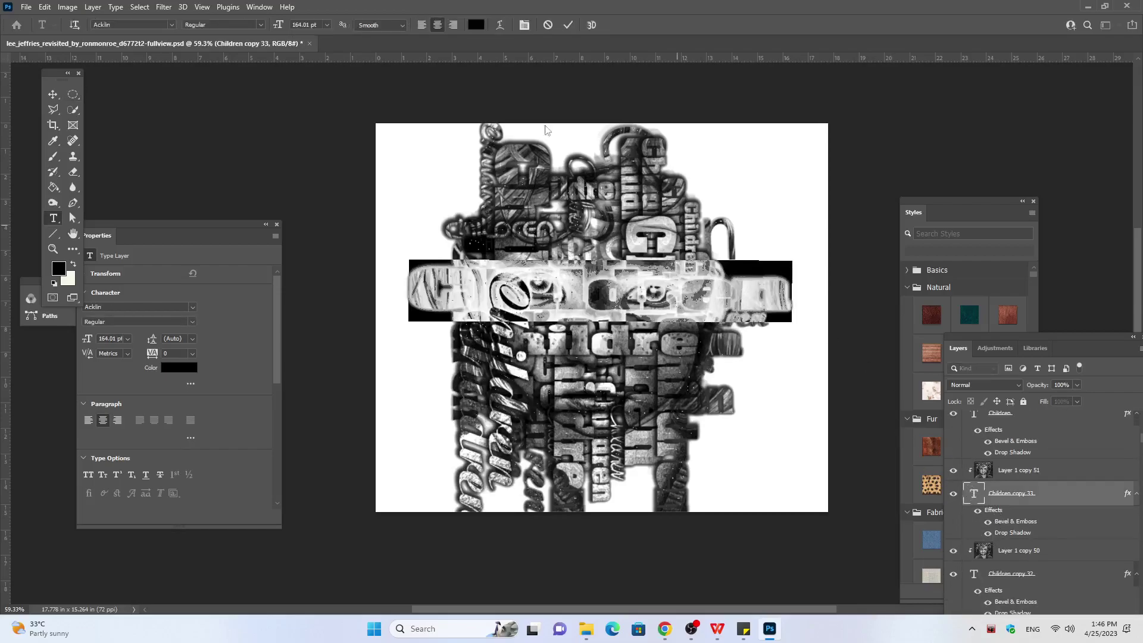
Step: Reduce the eye-level band's font size through 149 and 133 to 124 pt and commit
left_click(304, 25)
type("149")
key("Return")
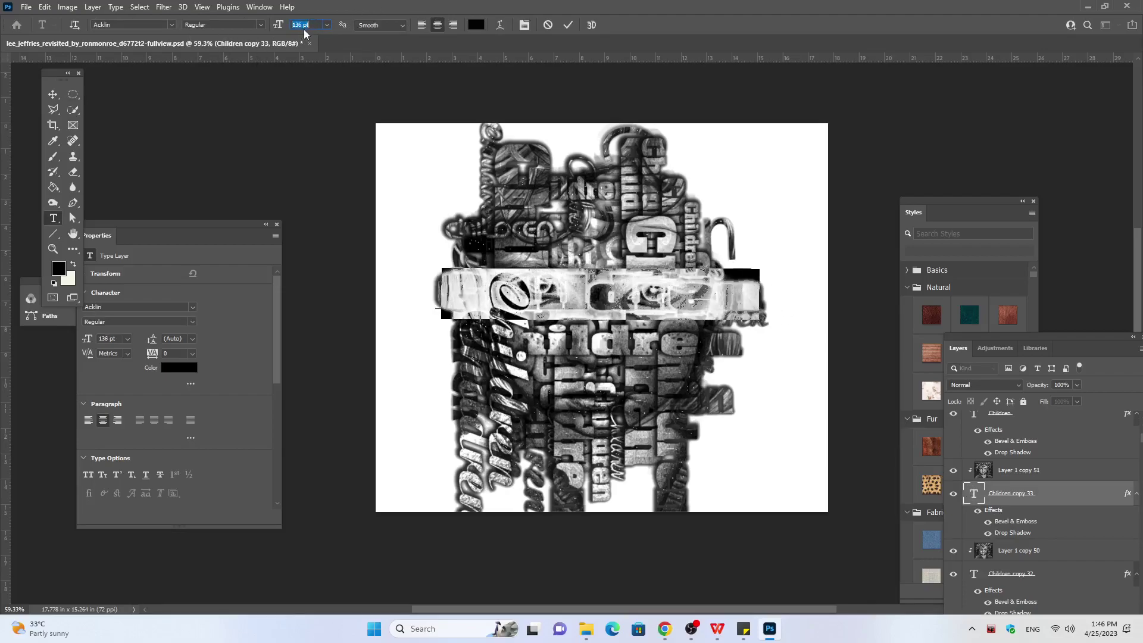
type("133")
key("Return")
type("124")
key("Return")
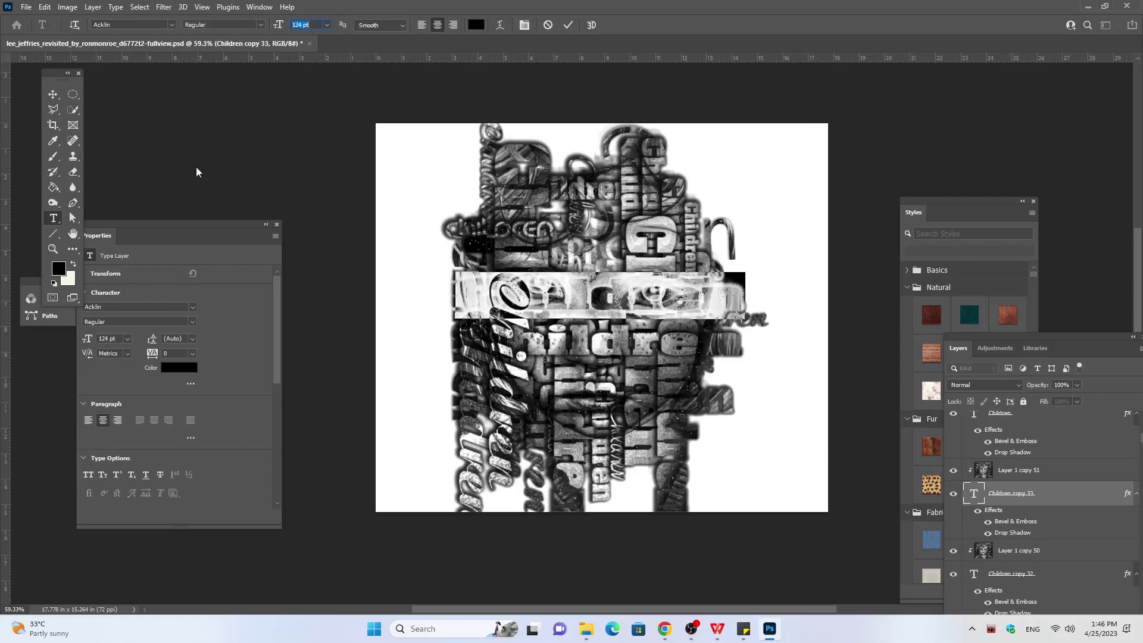
left_click(72, 94)
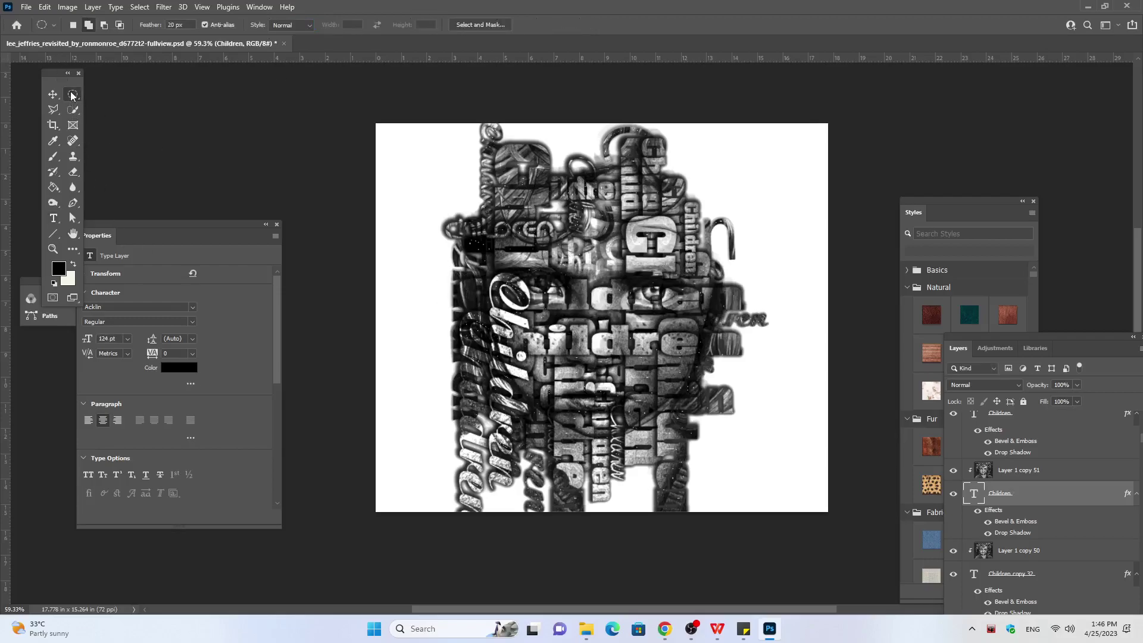